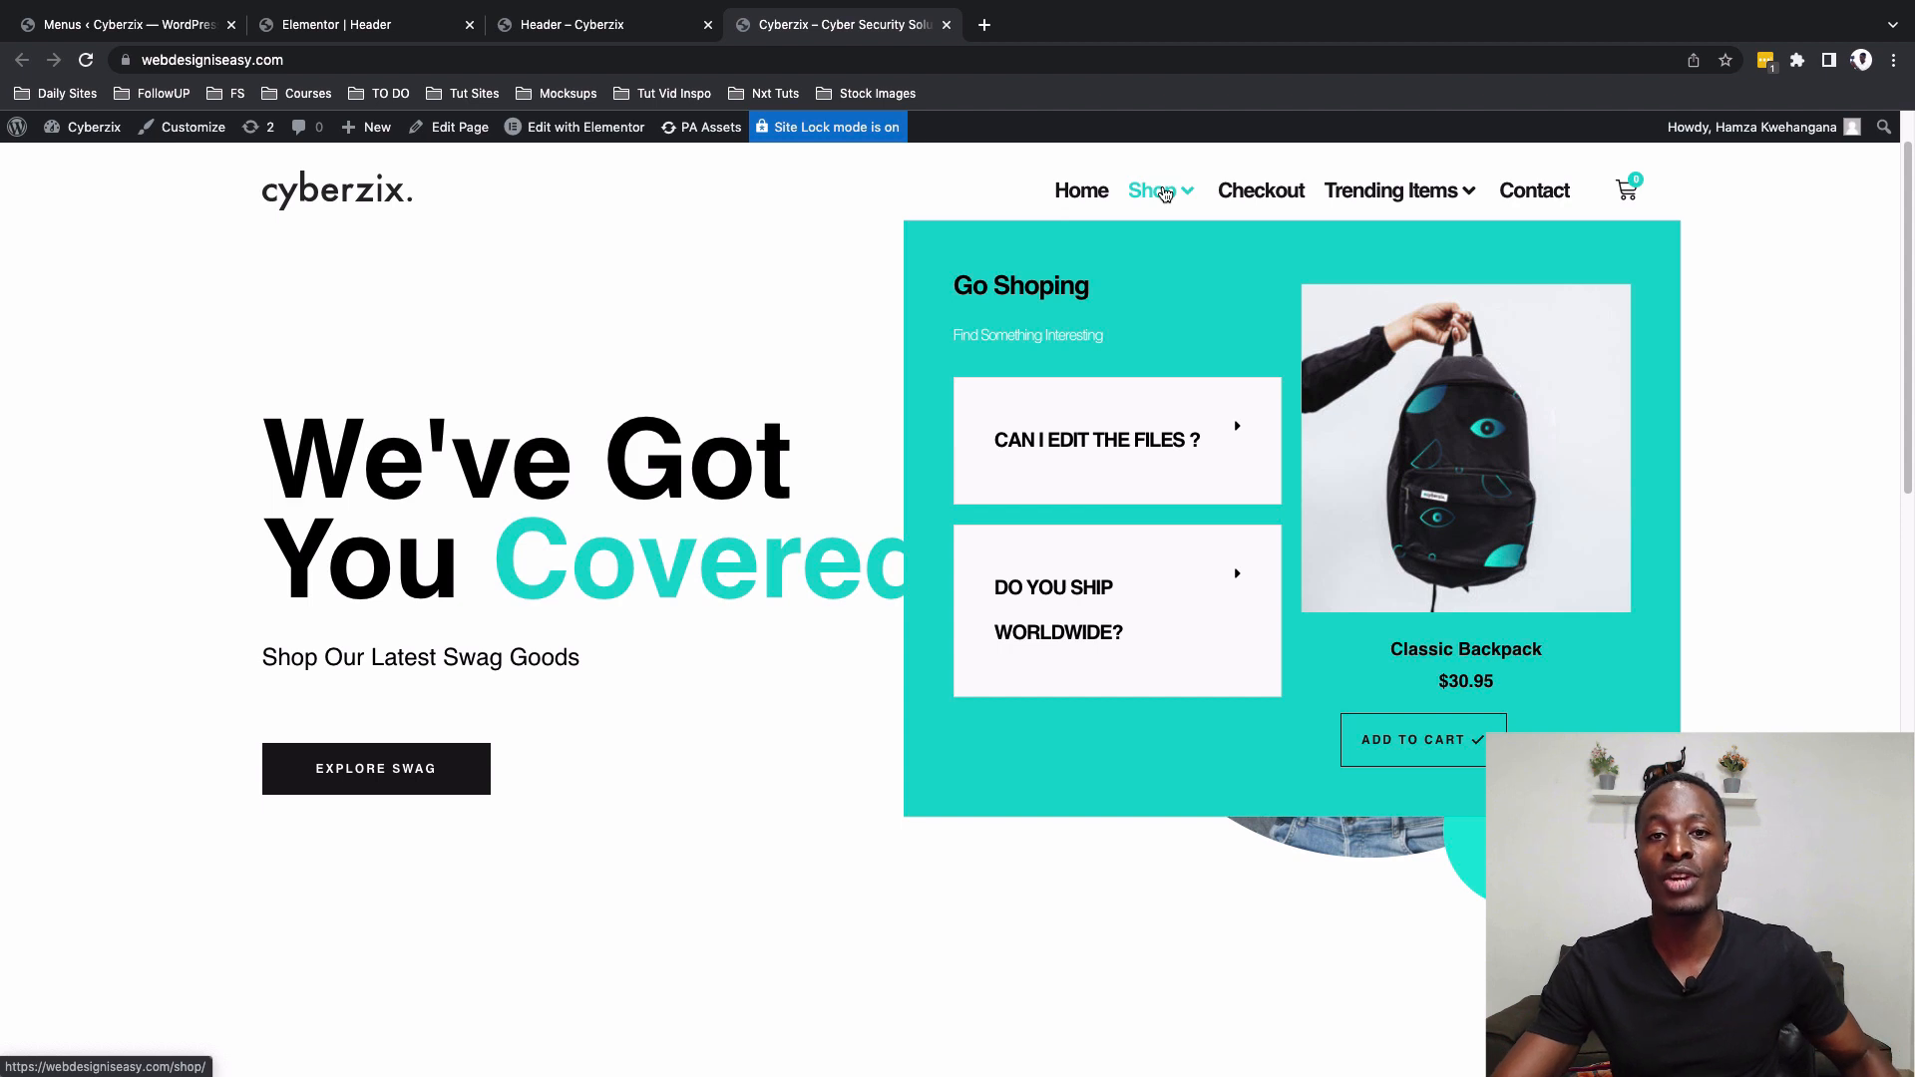
# Preview the header's Trending Items dropdown and its Page Three submenu on the live site.
pyautogui.moveTo(1443, 188)
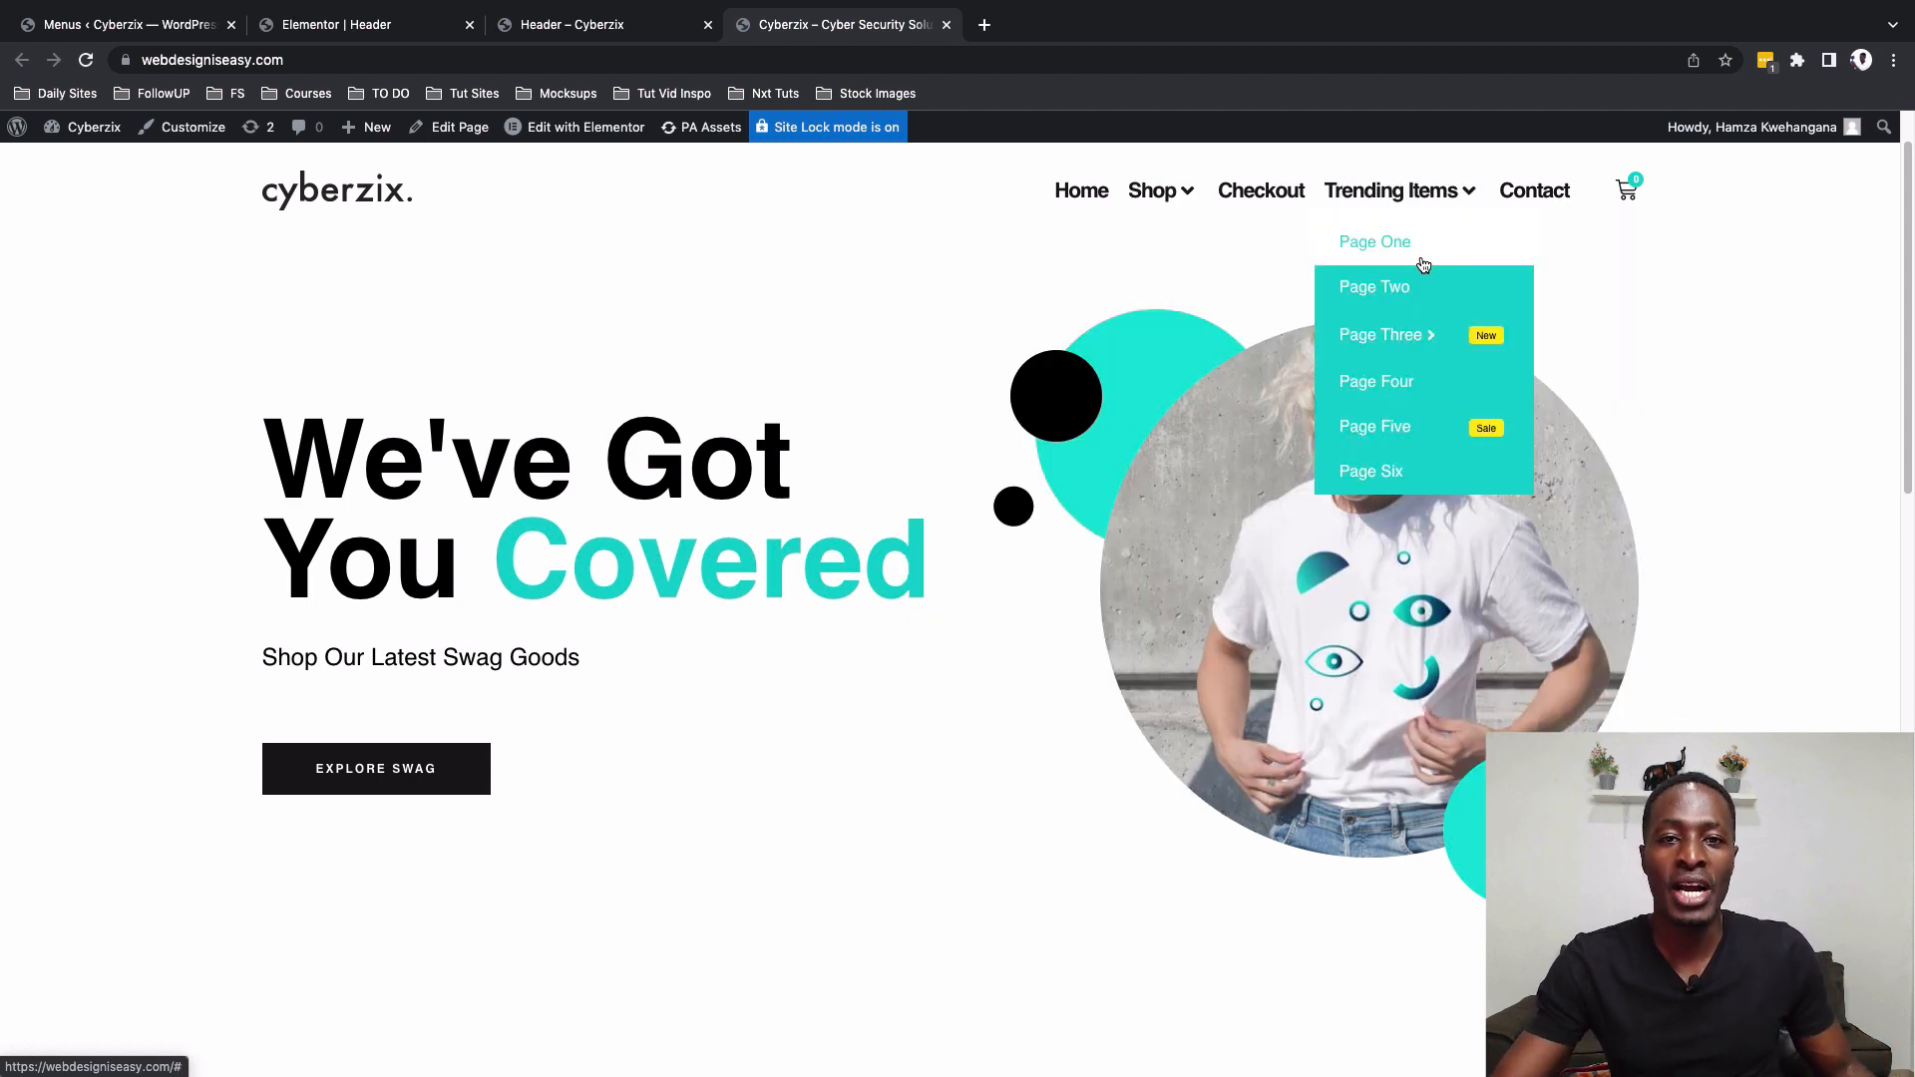
pyautogui.moveTo(1415, 341)
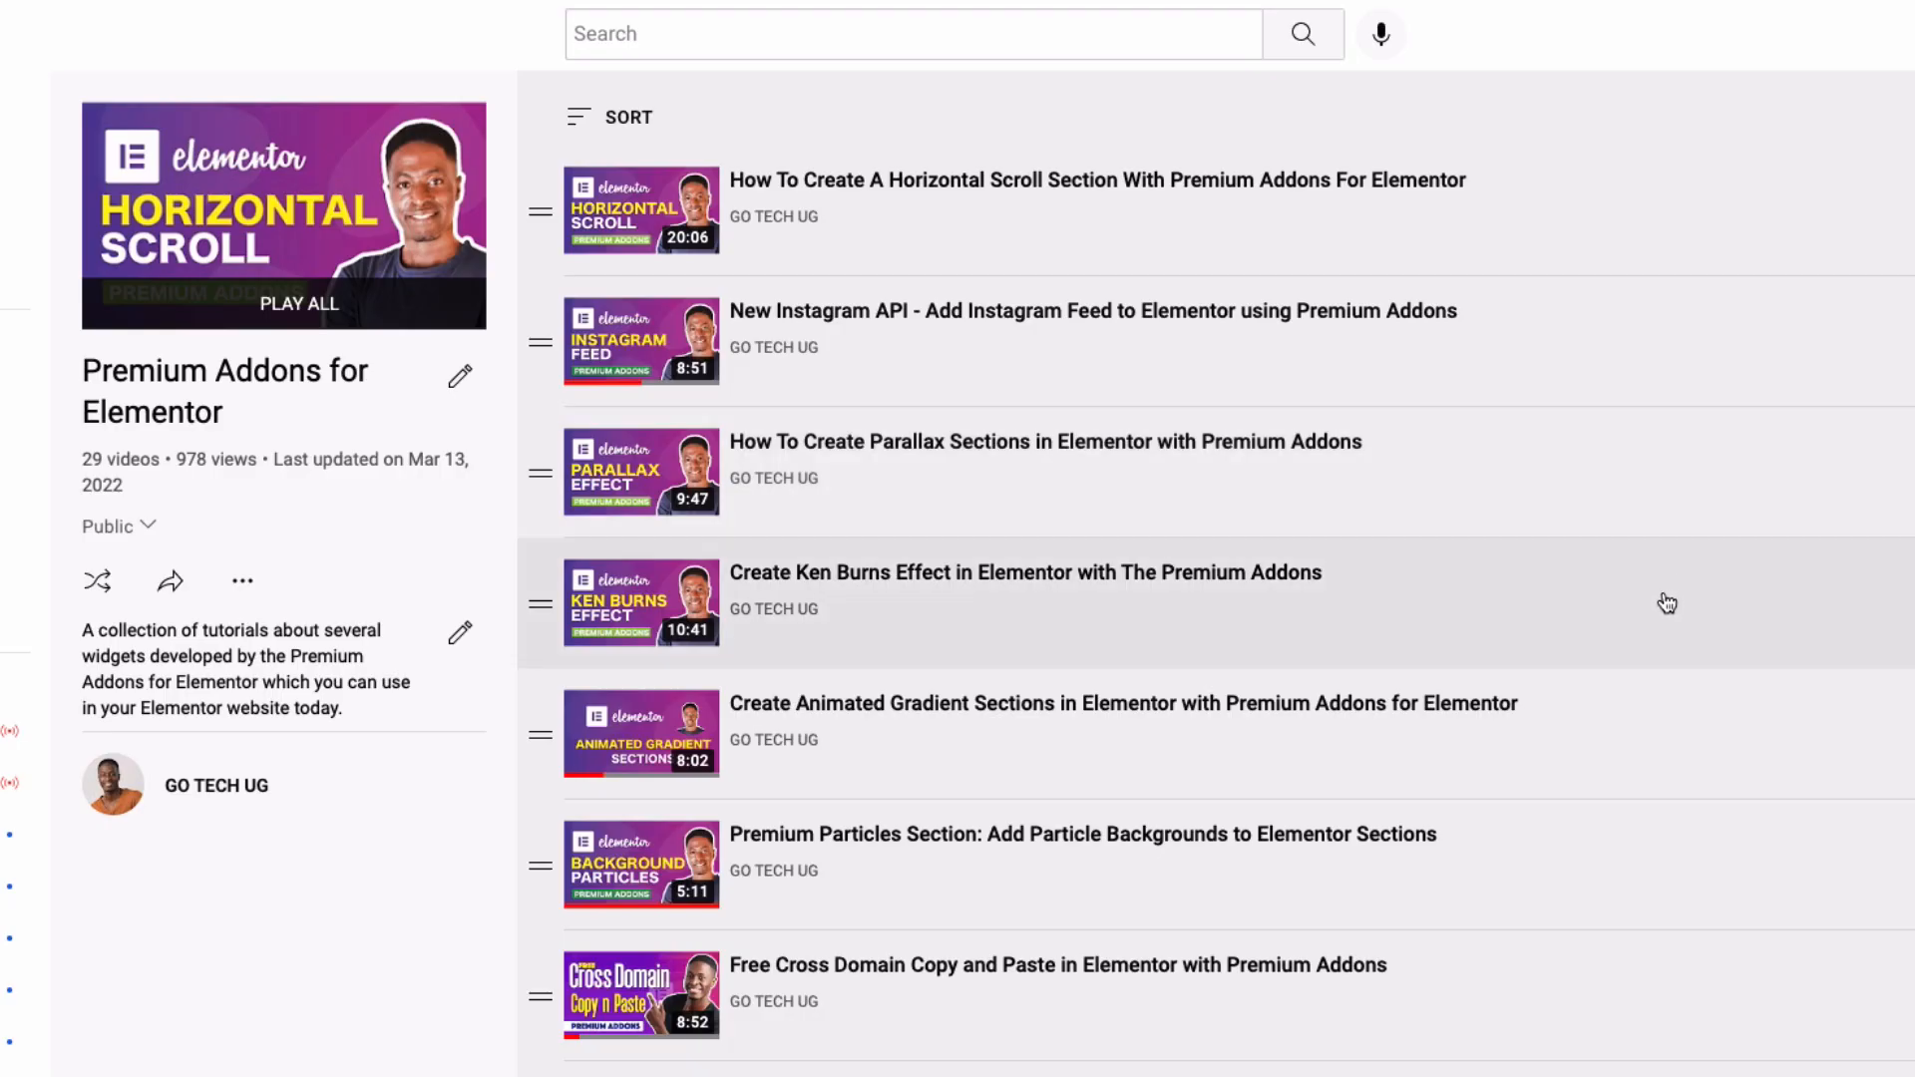
pyautogui.scroll(-5, 1667, 603)
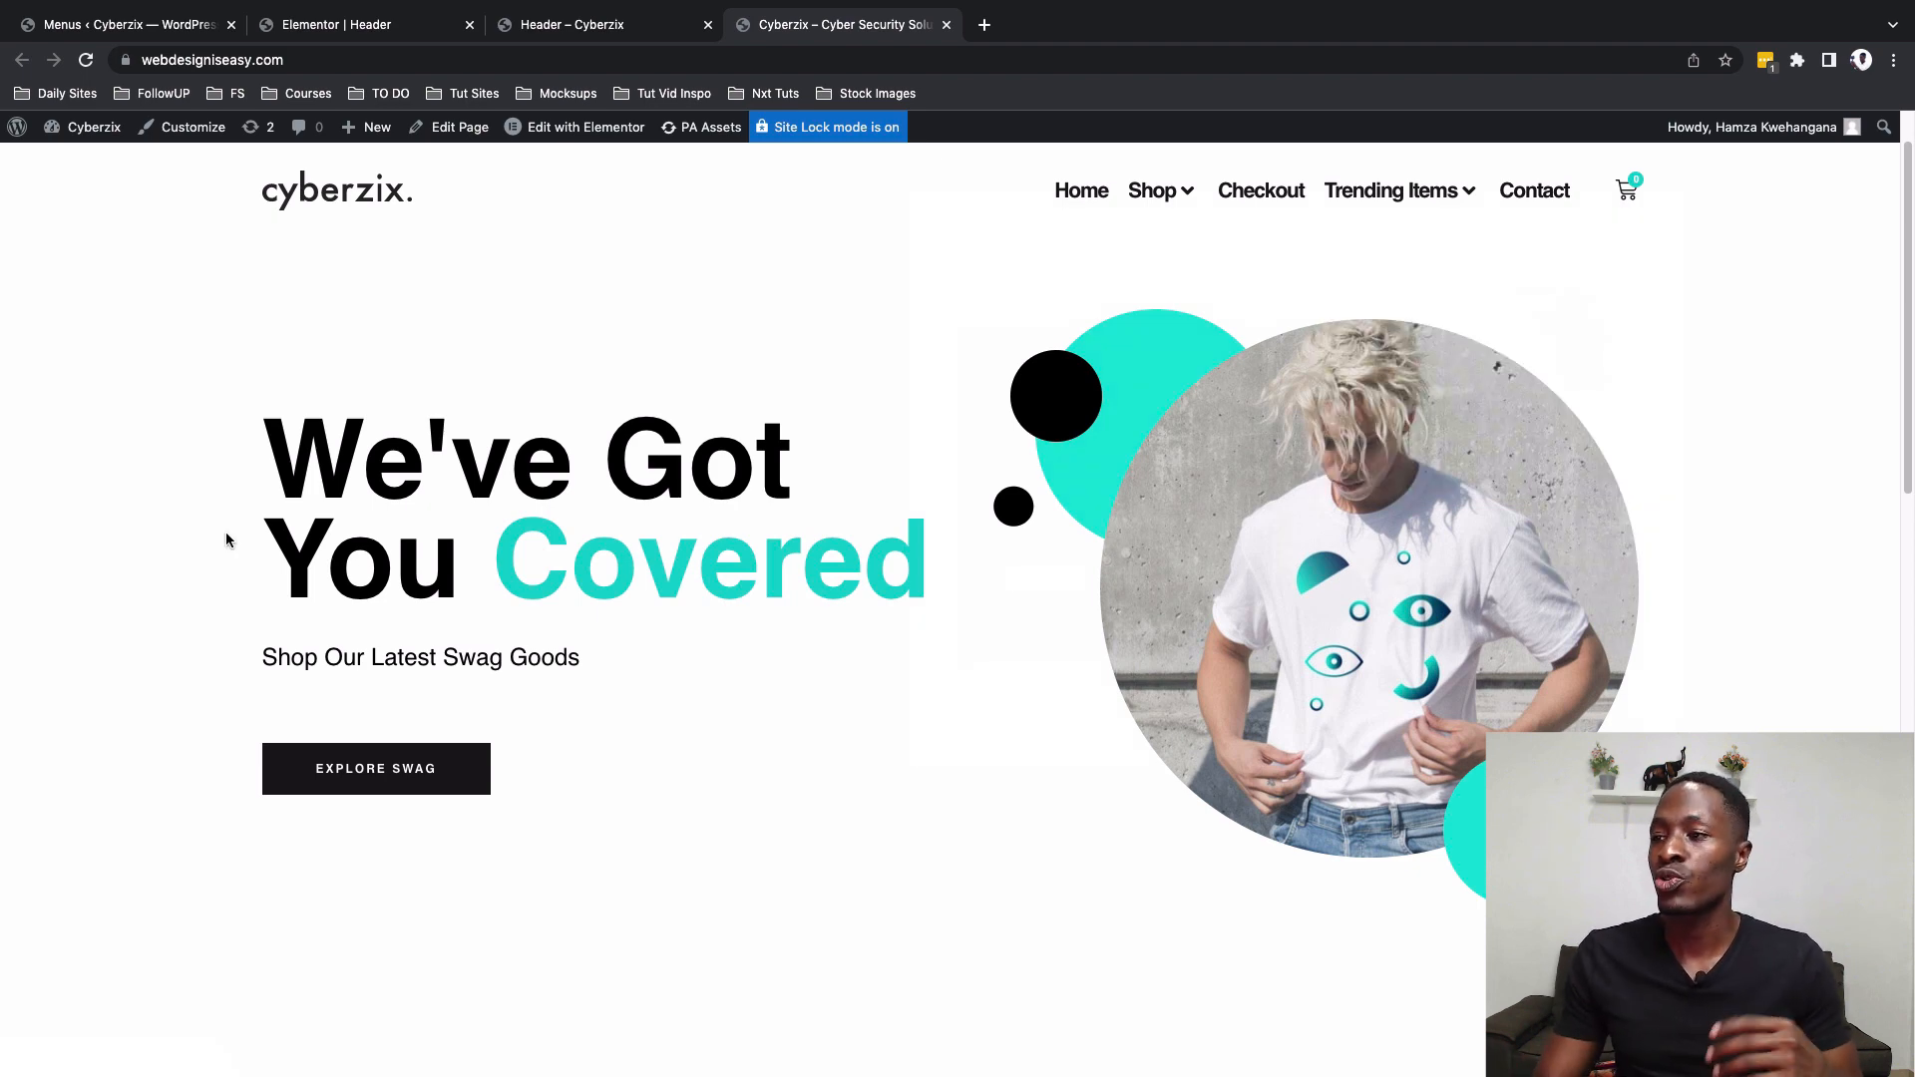
# Add the Classic Backpack to the cart from the Shop mega menu and remove it again in the cart.
pyautogui.moveTo(1152, 207)
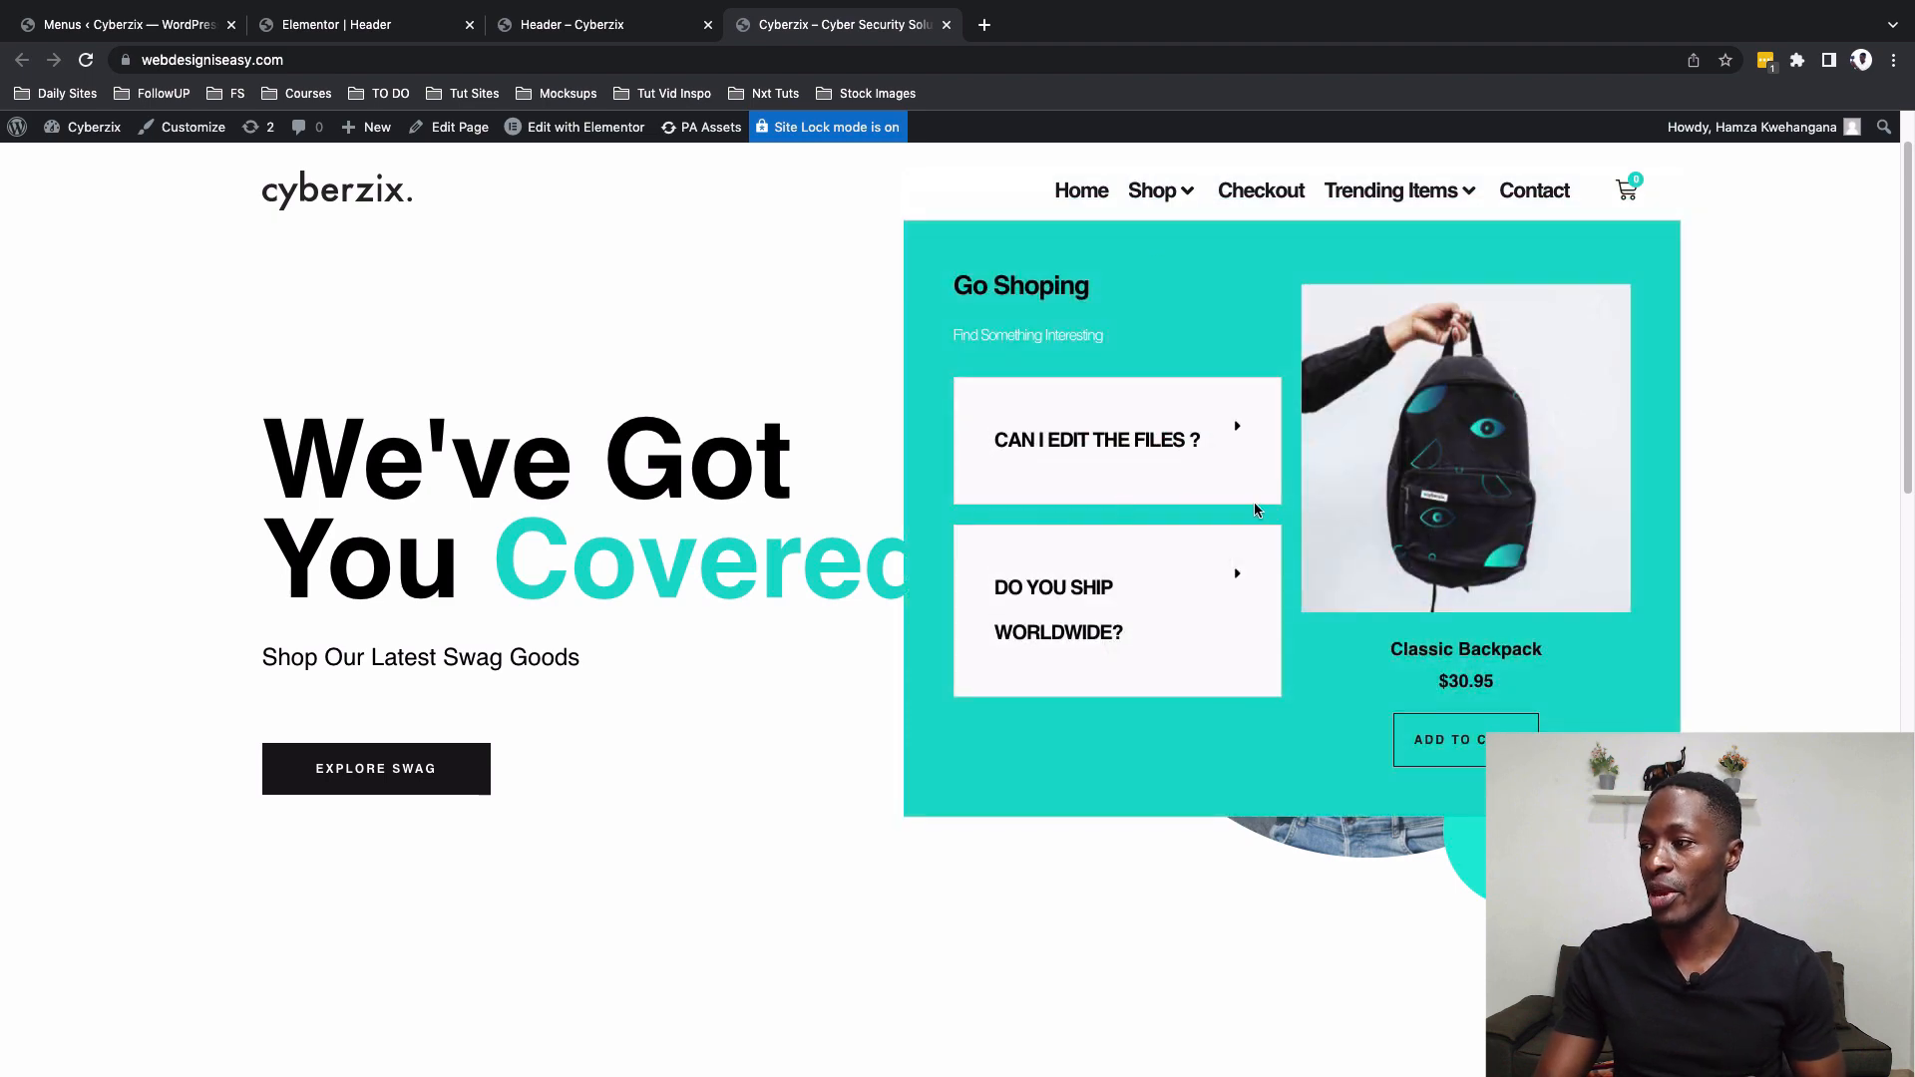
pyautogui.click(1454, 746)
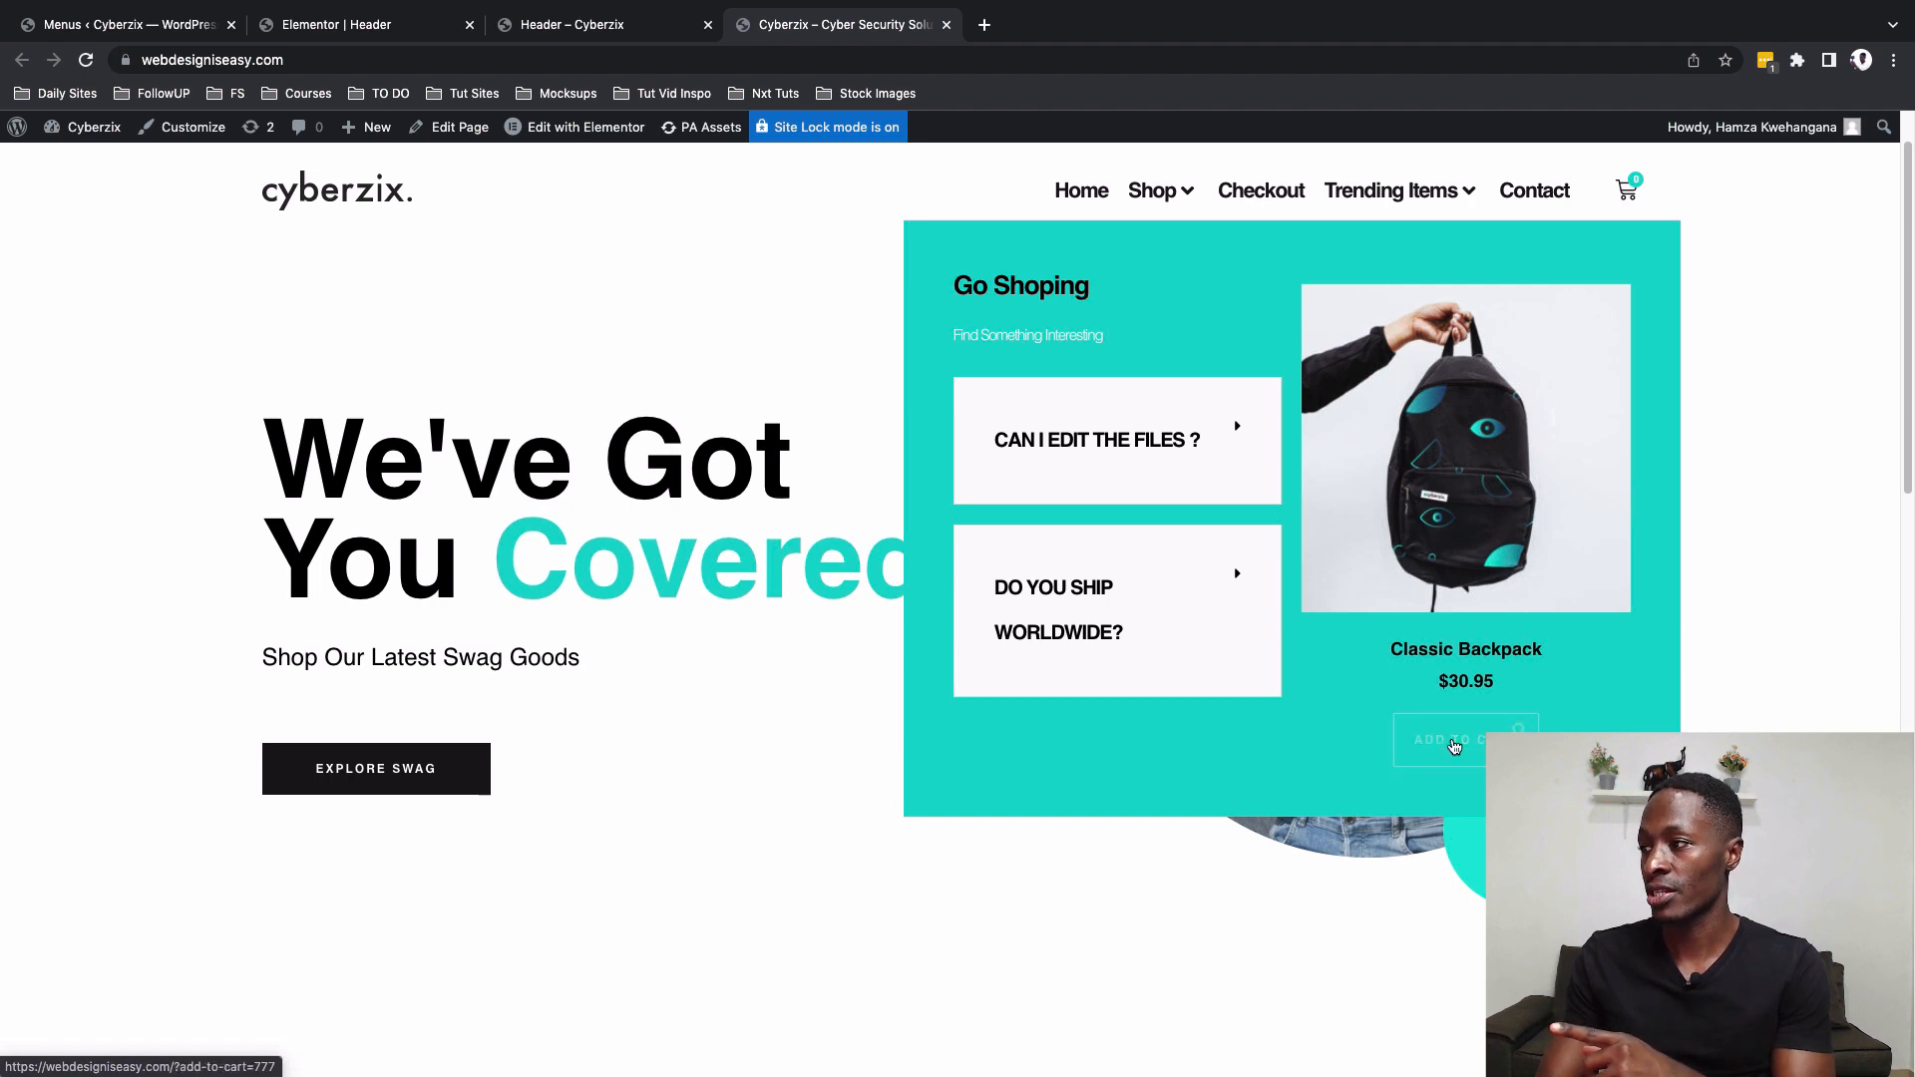
pyautogui.click(1629, 189)
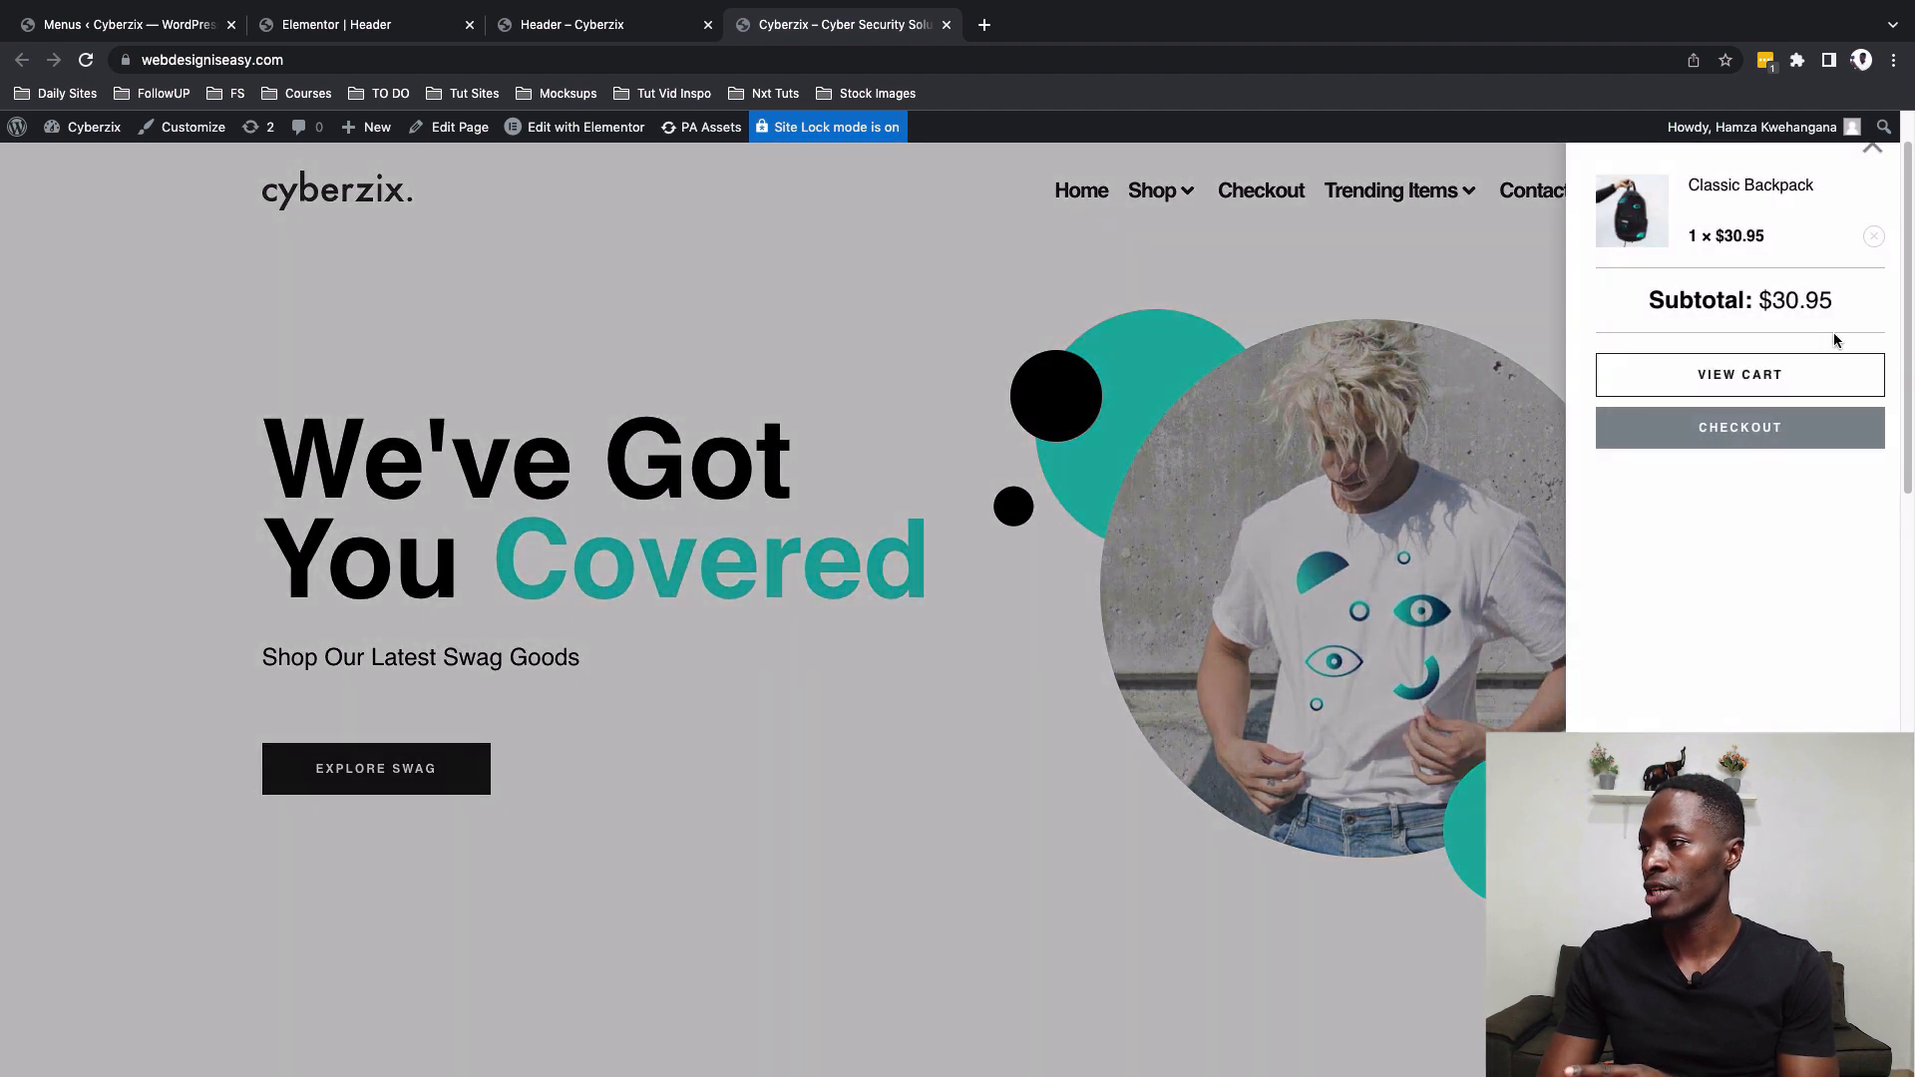
pyautogui.click(1873, 236)
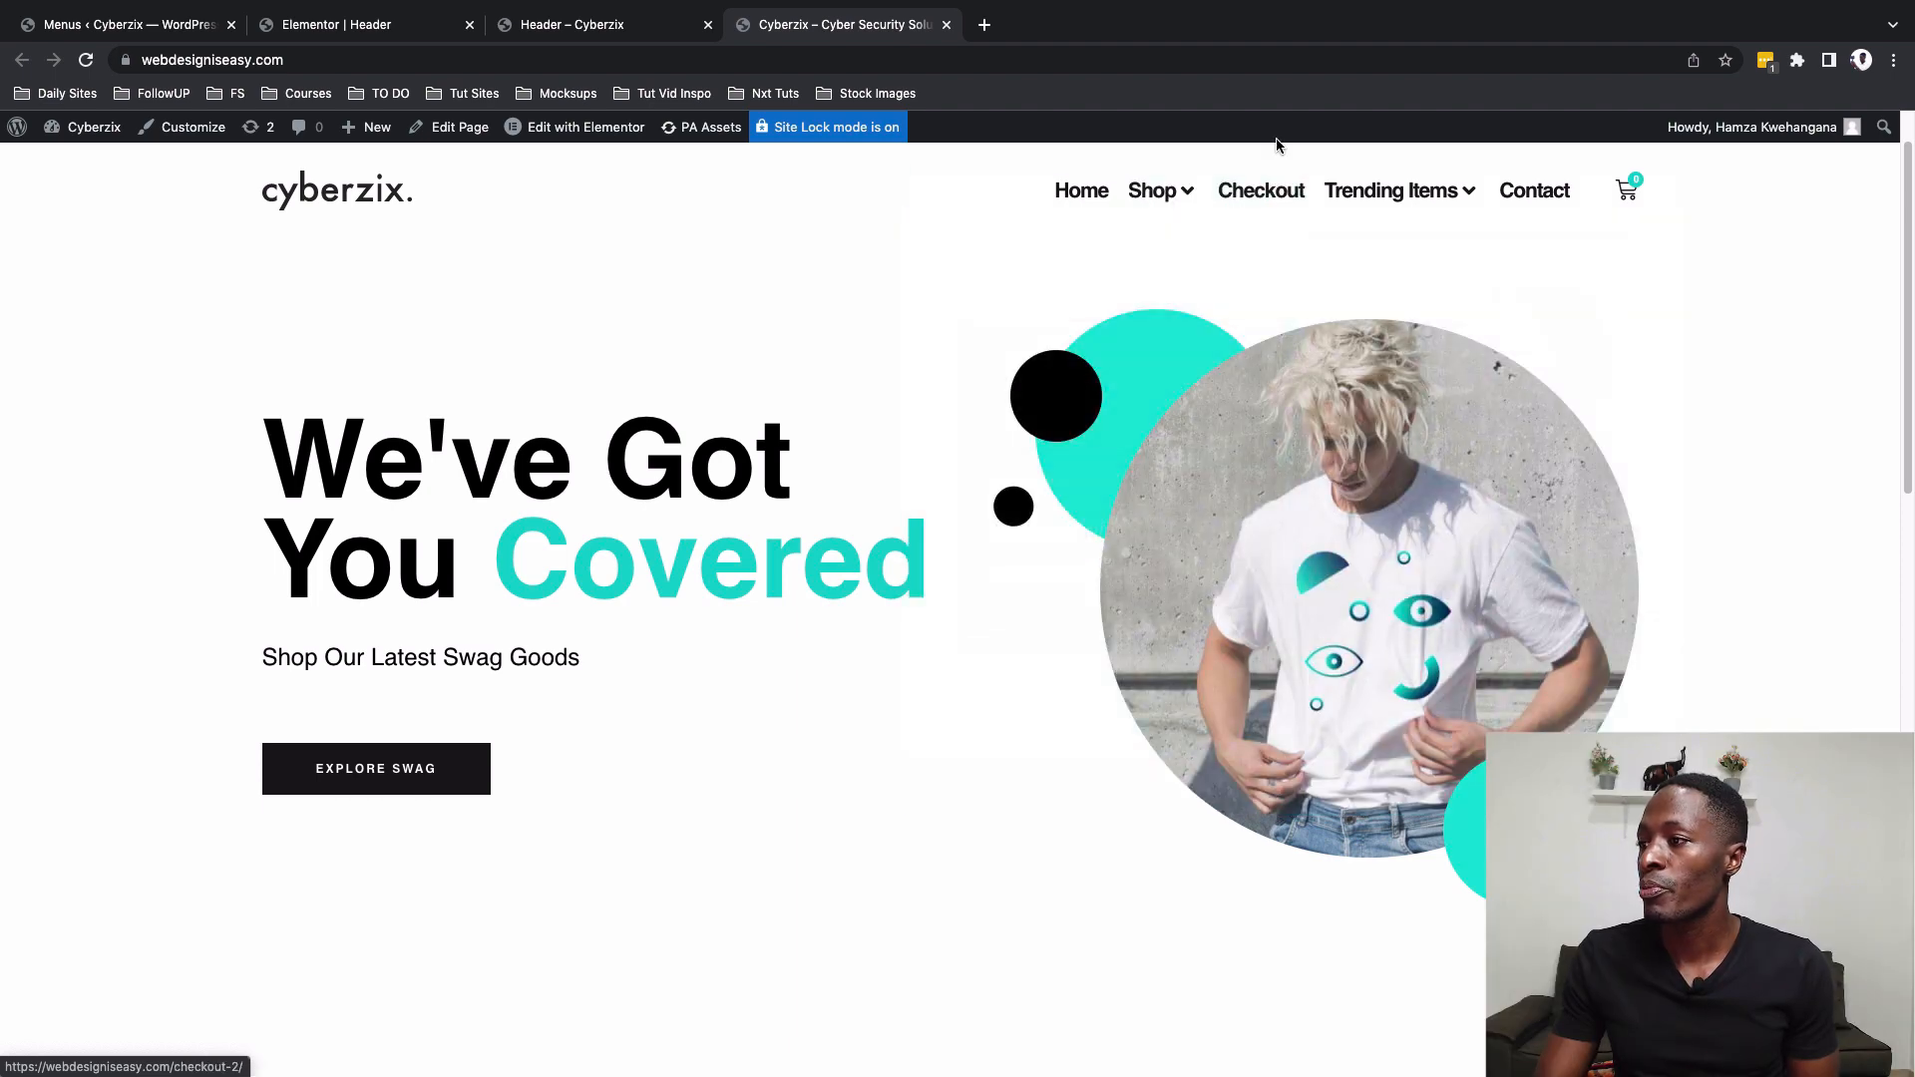
# Examine the homepage's hero, product and footer sections and the Trending Items dropdown with its Page Three submenu.
pyautogui.moveTo(1445, 188)
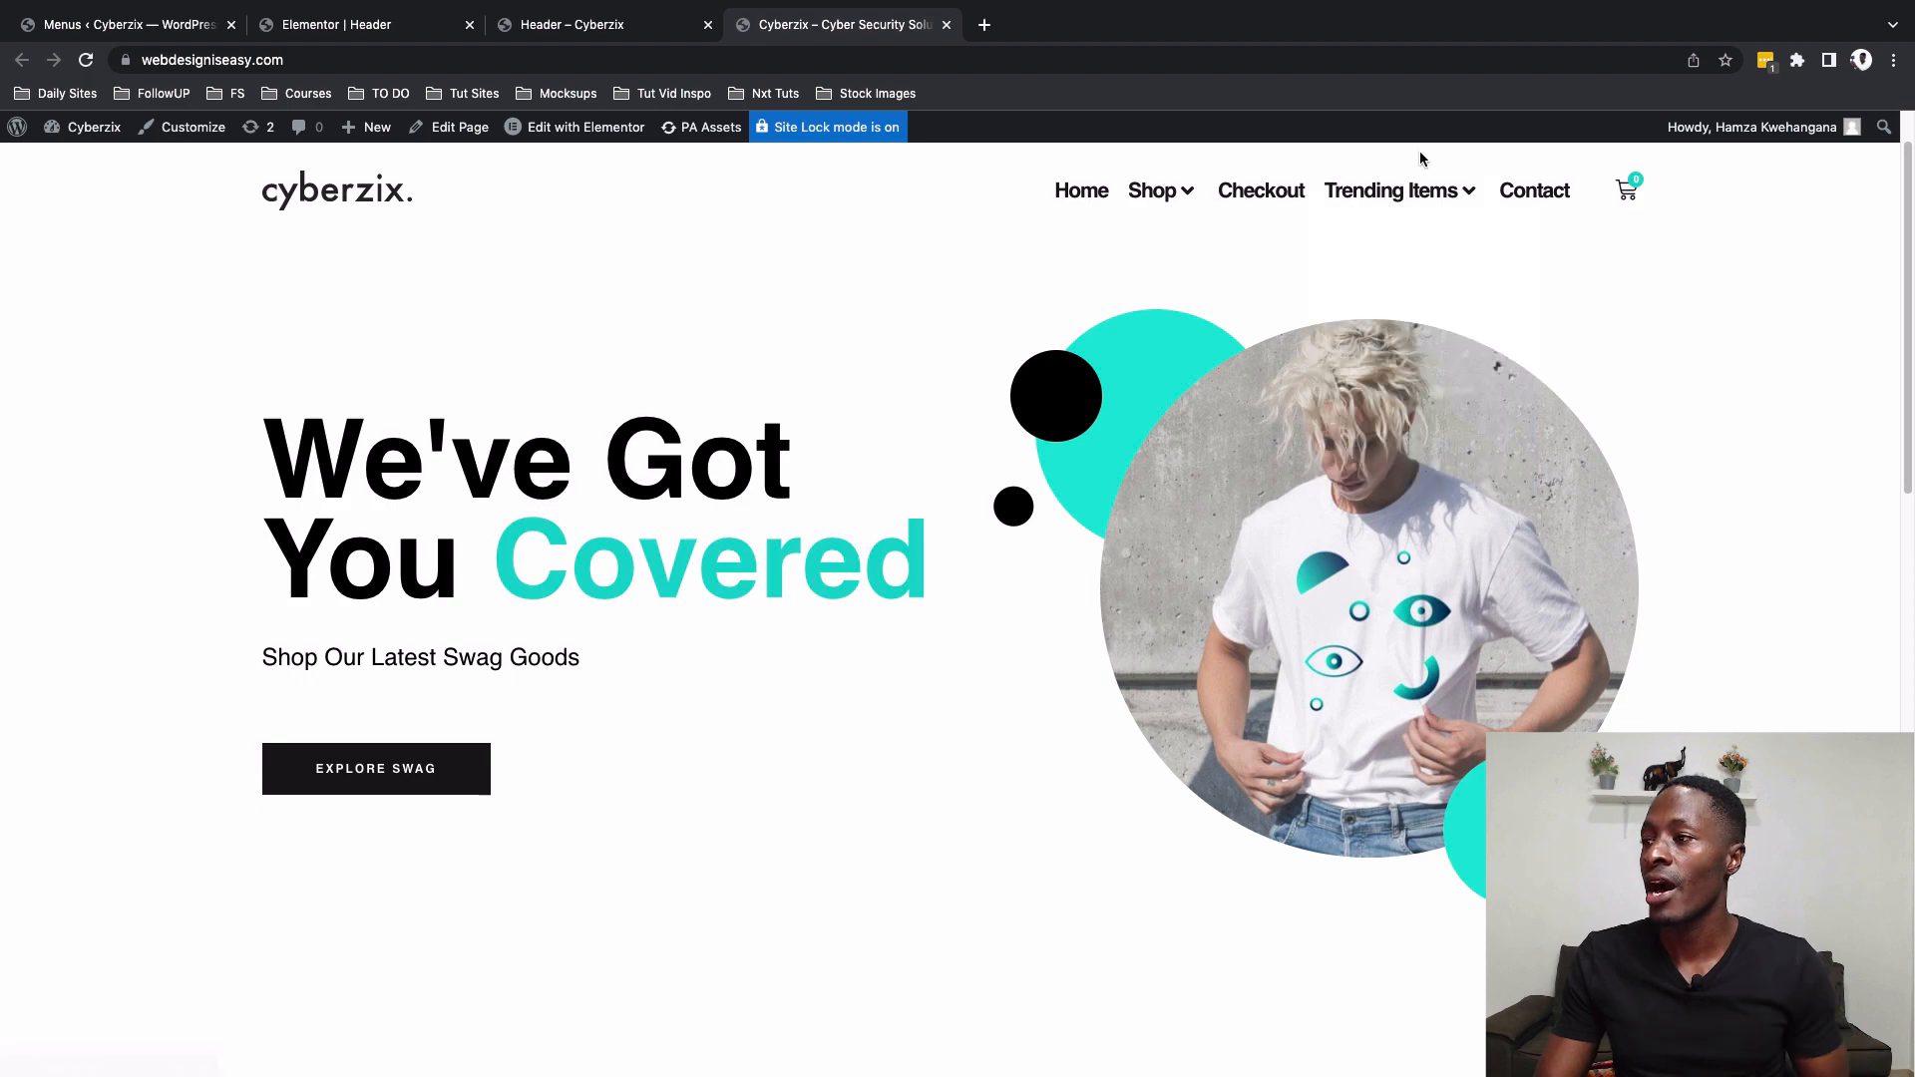
pyautogui.moveTo(1408, 330)
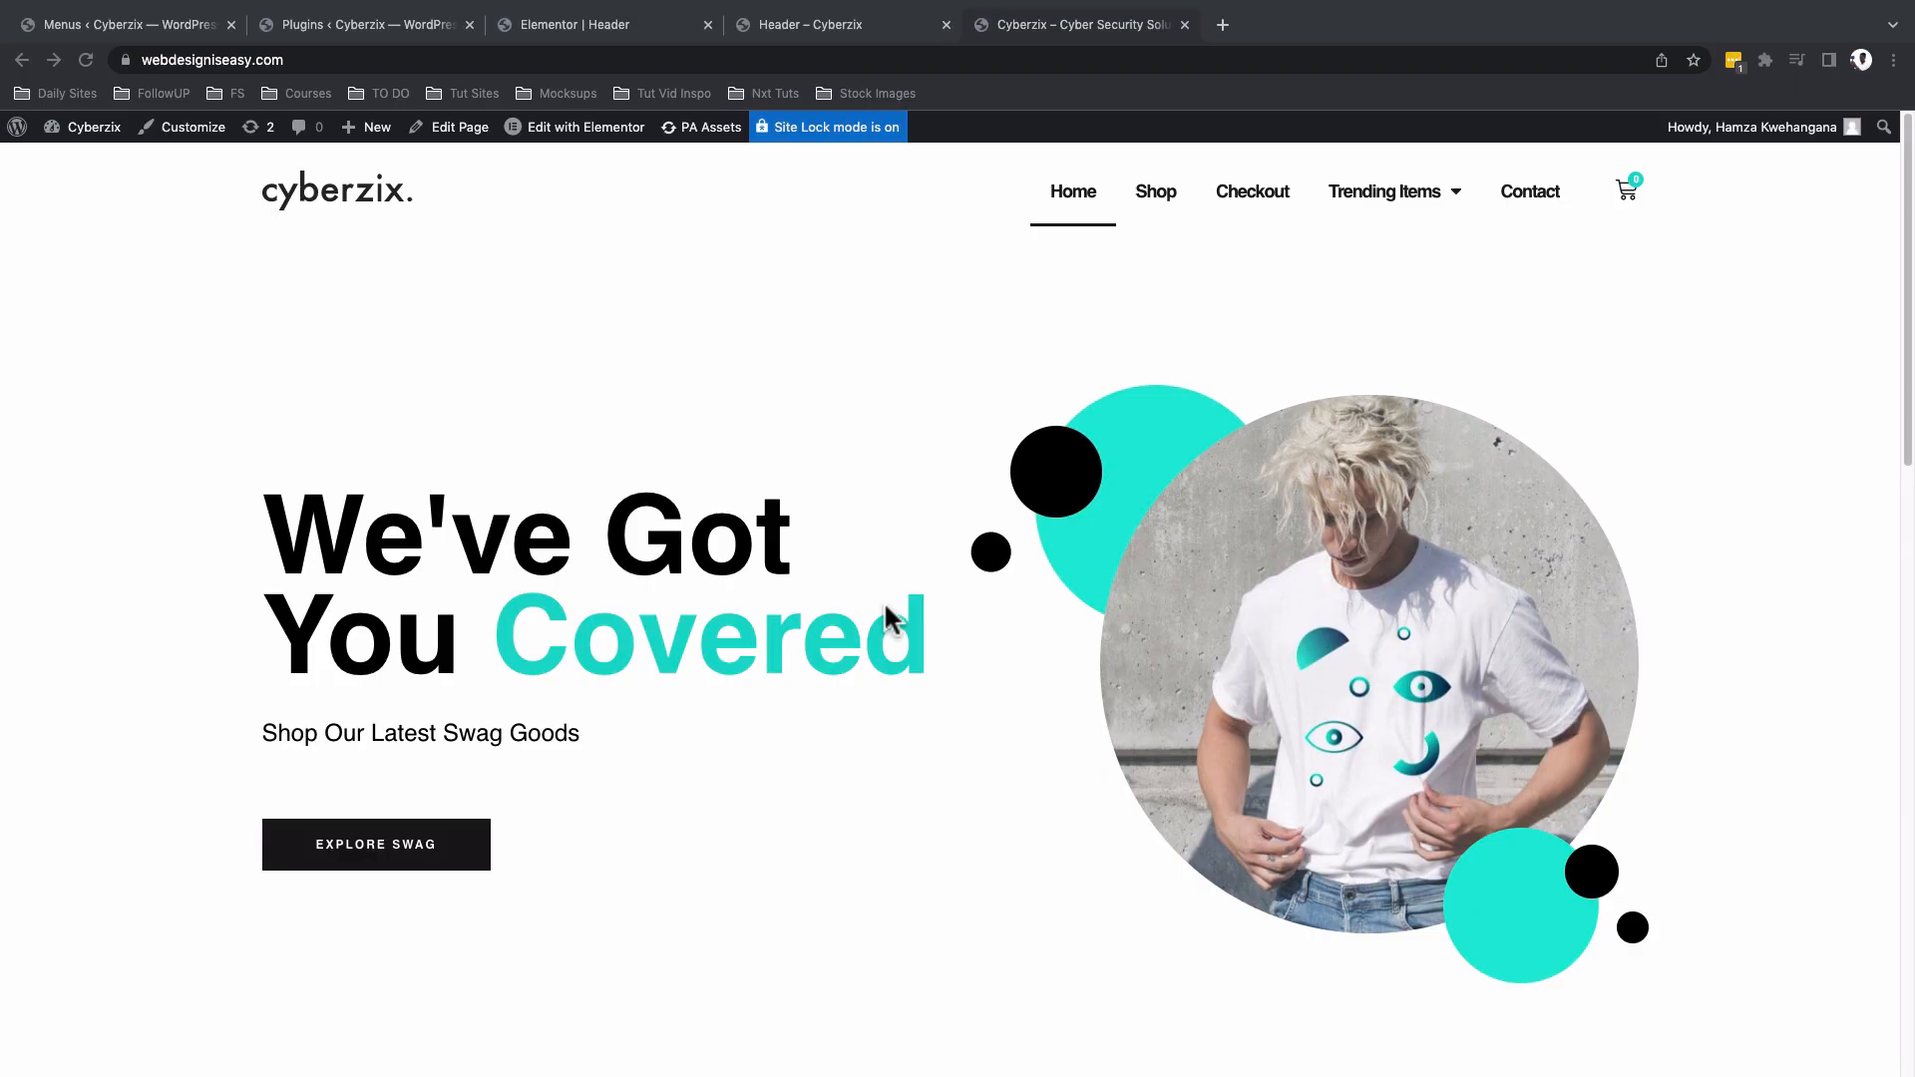
pyautogui.scroll(-10, 884, 600)
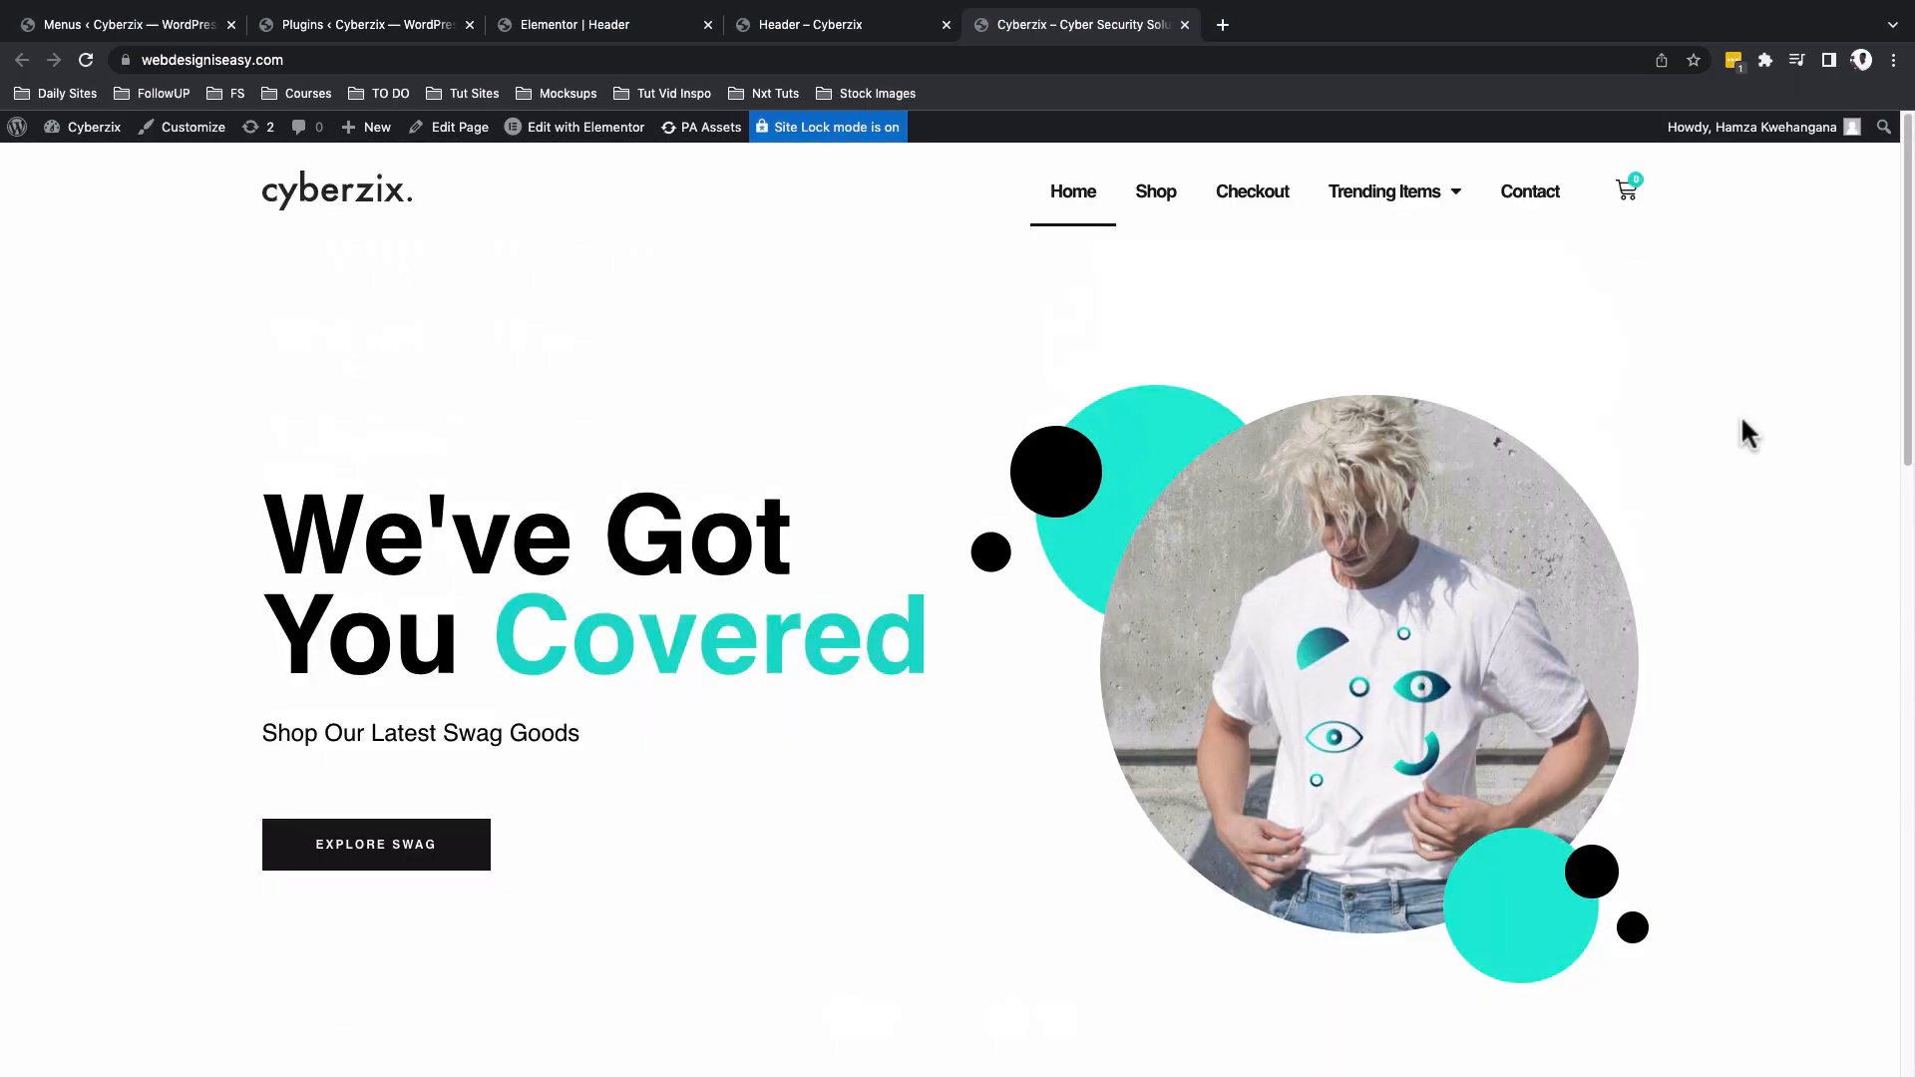
pyautogui.scroll(-8, 1745, 434)
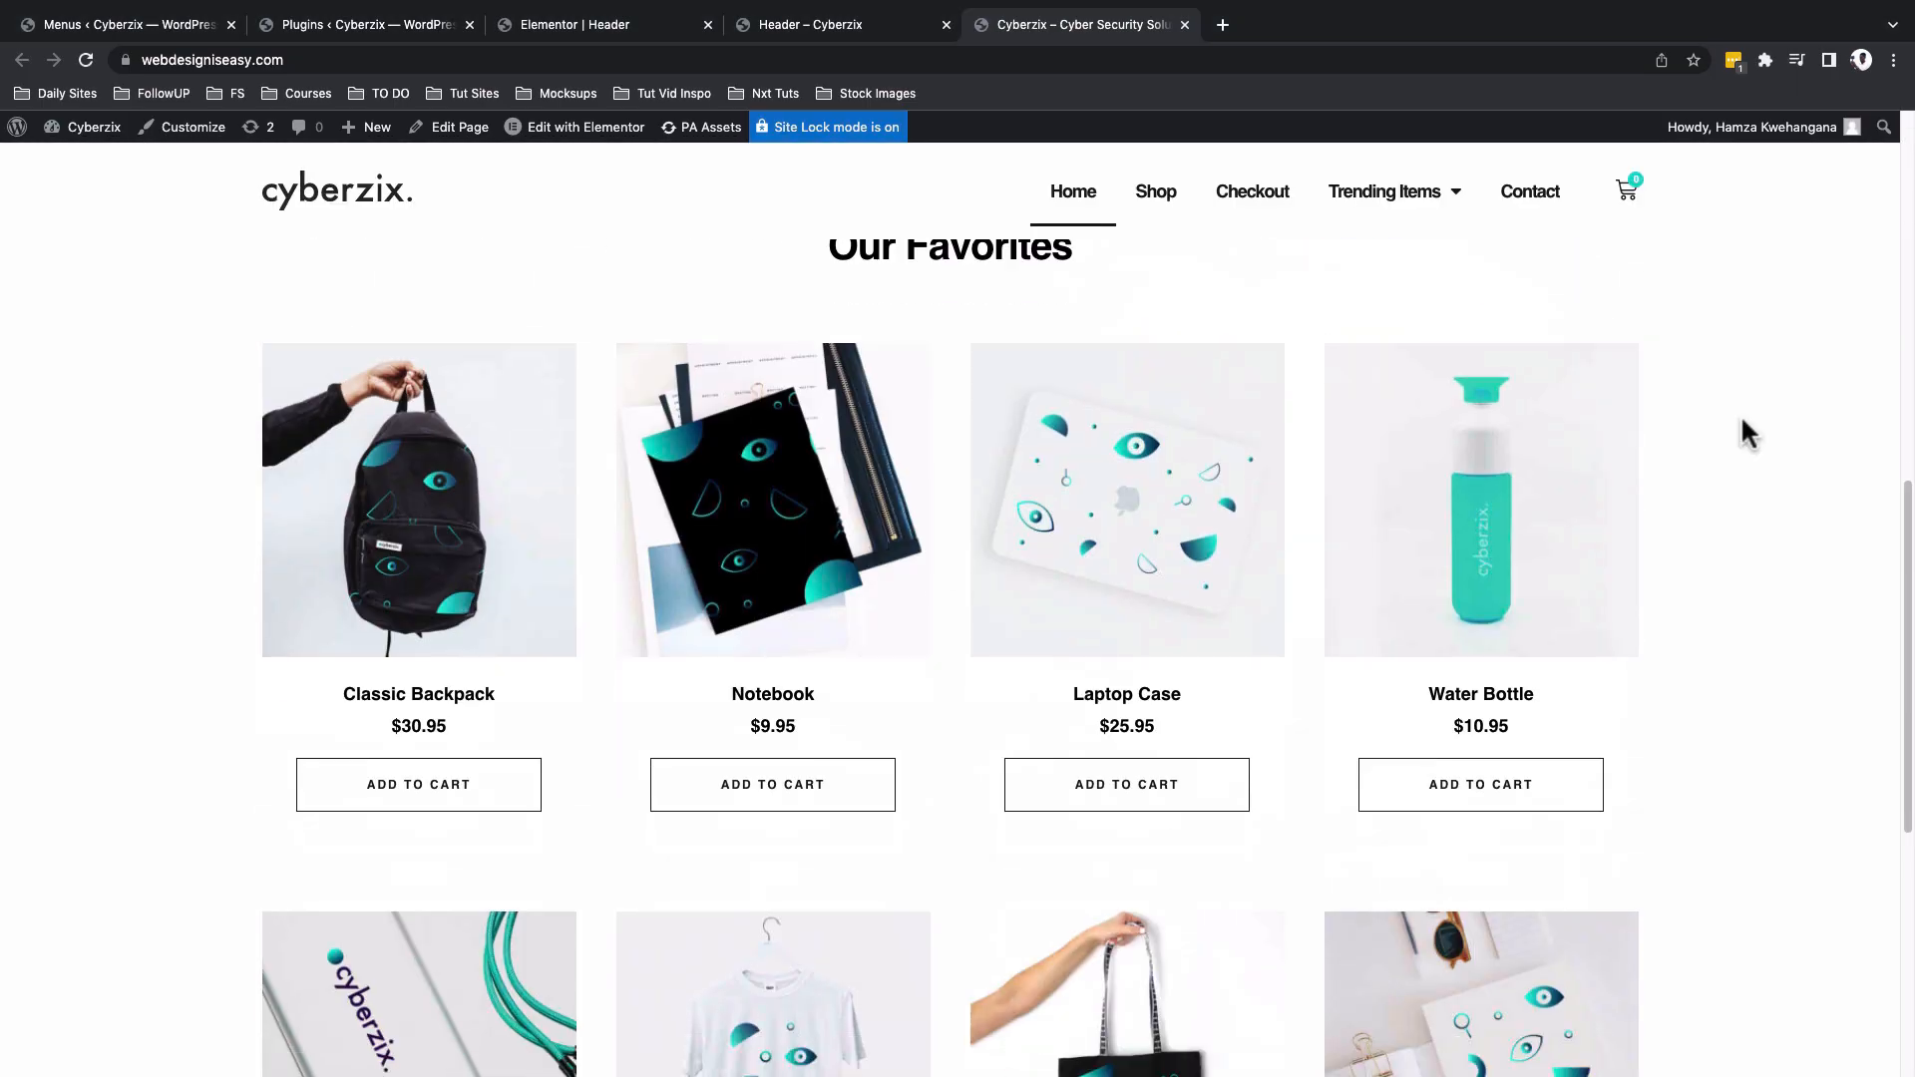
pyautogui.scroll(-8, 1745, 433)
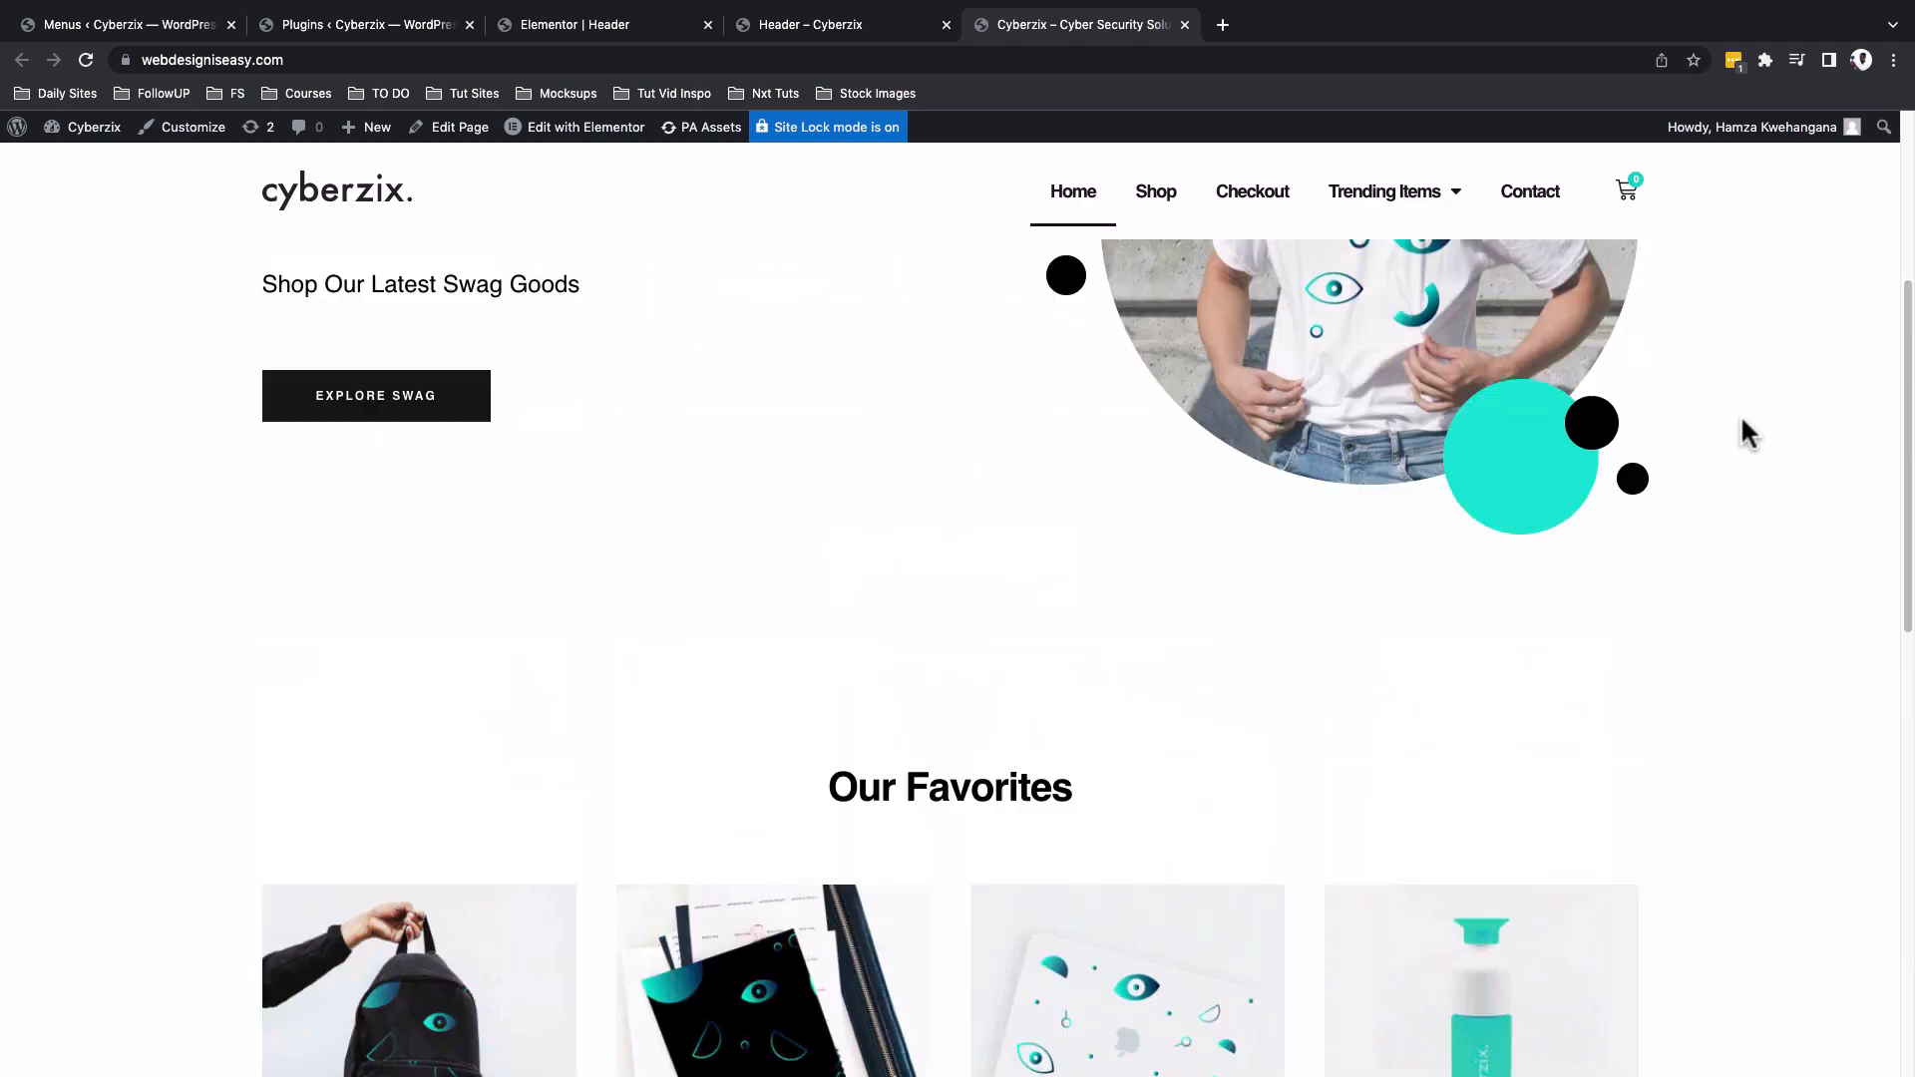
pyautogui.scroll(5, 1745, 434)
pyautogui.scroll(-15, 1745, 433)
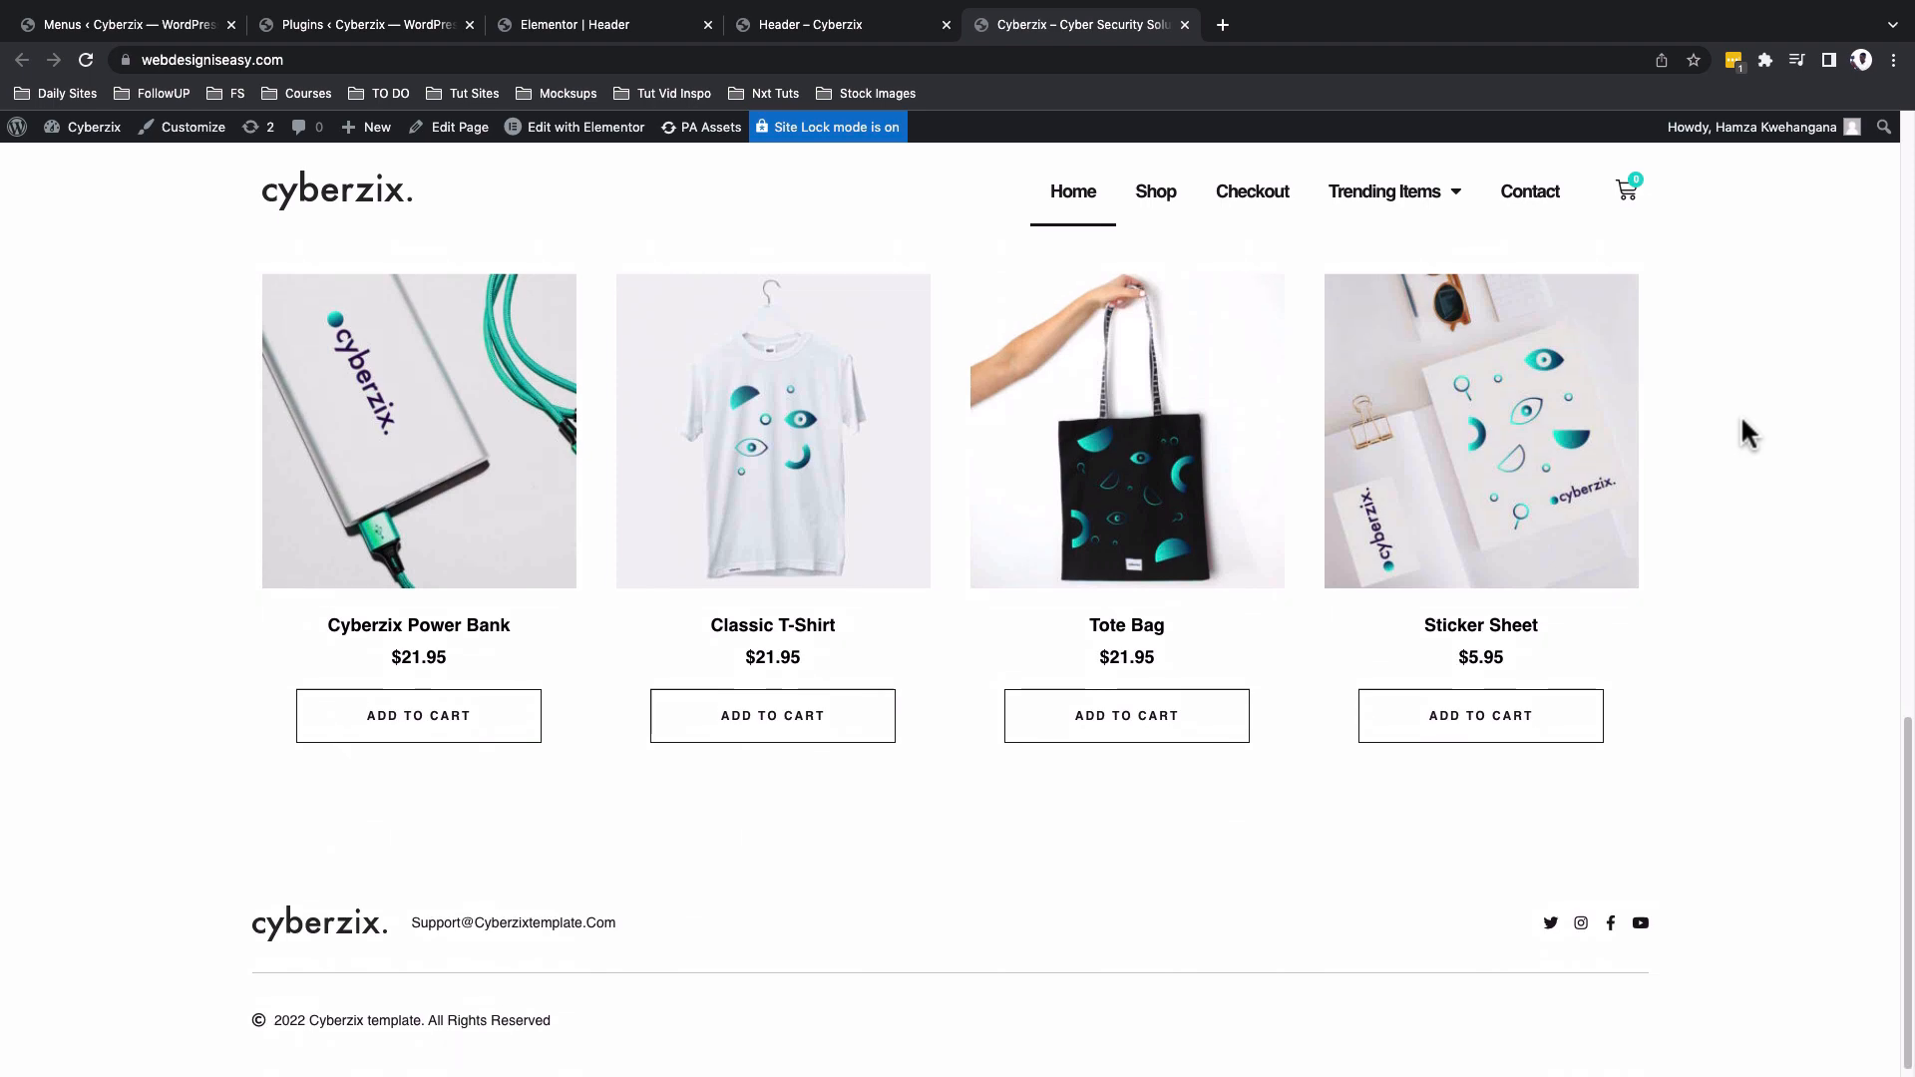
pyautogui.scroll(15, 1745, 433)
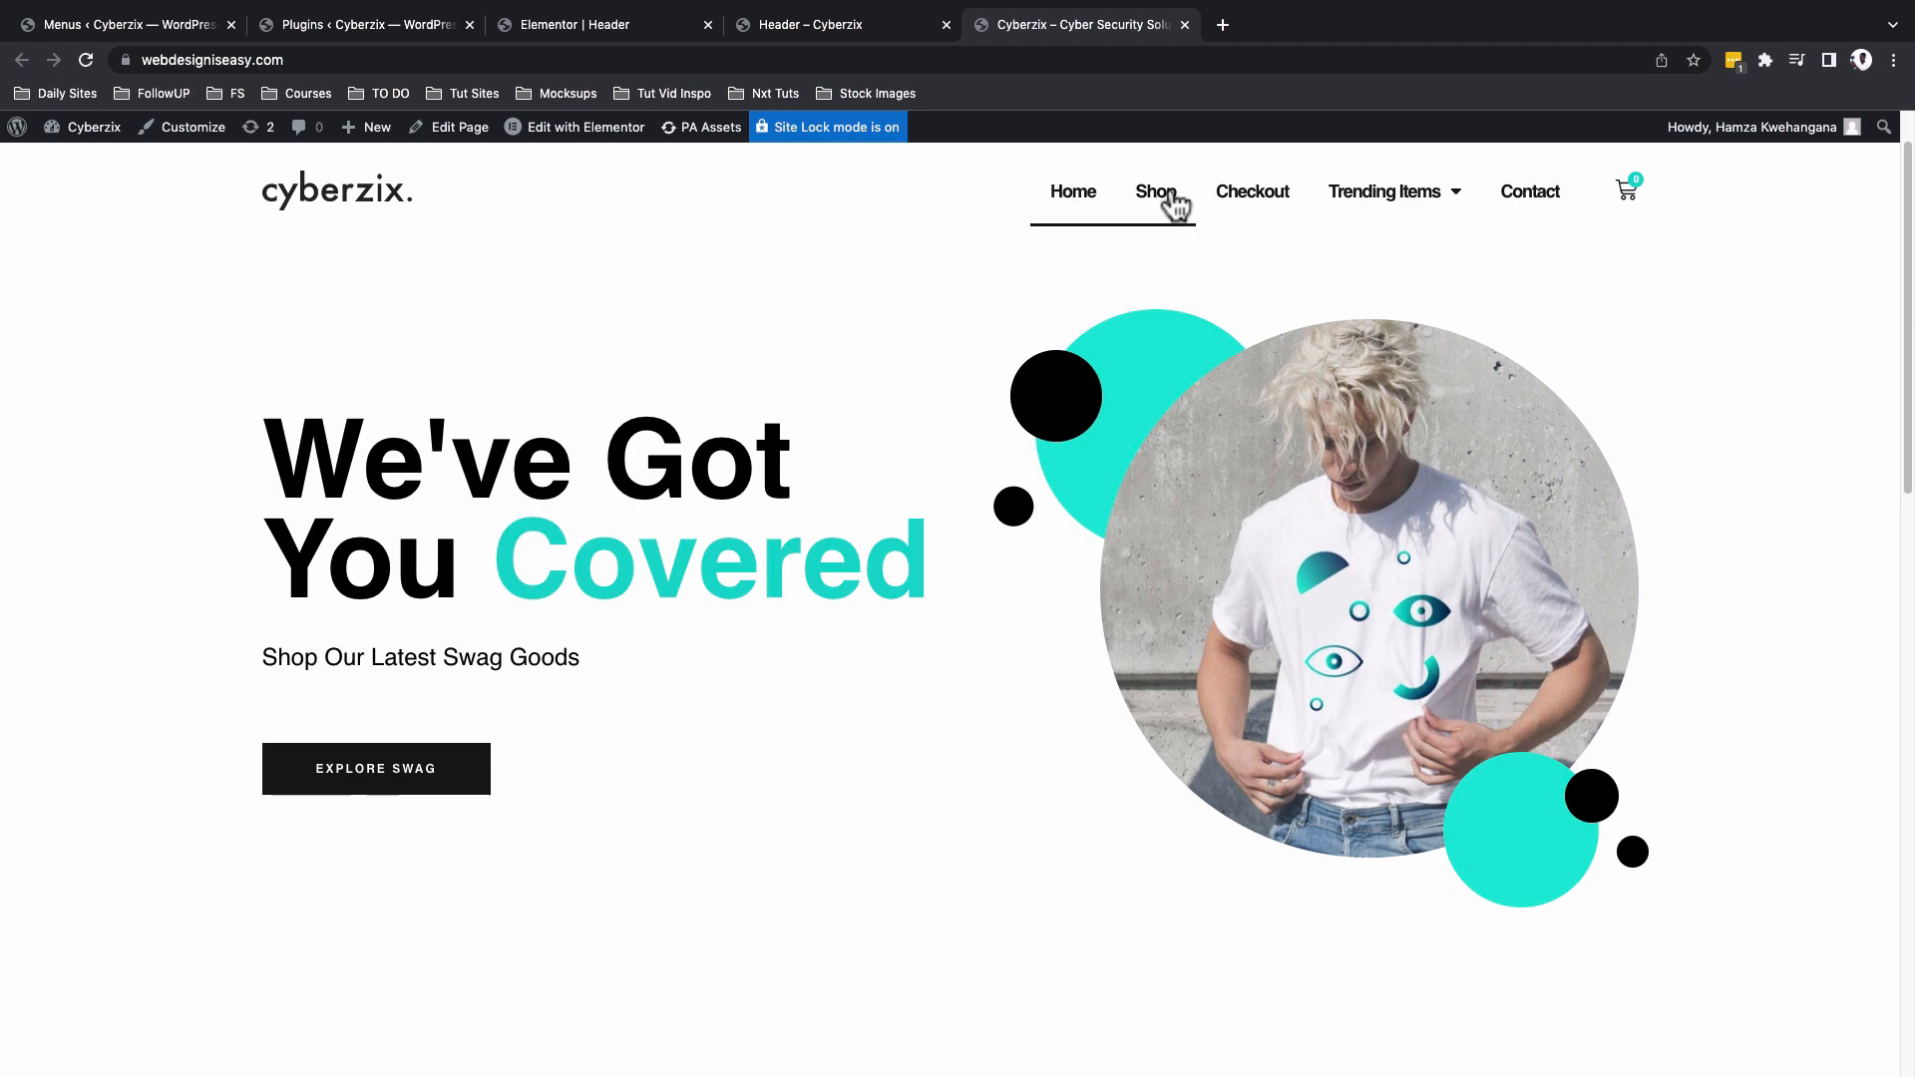
pyautogui.moveTo(1393, 201)
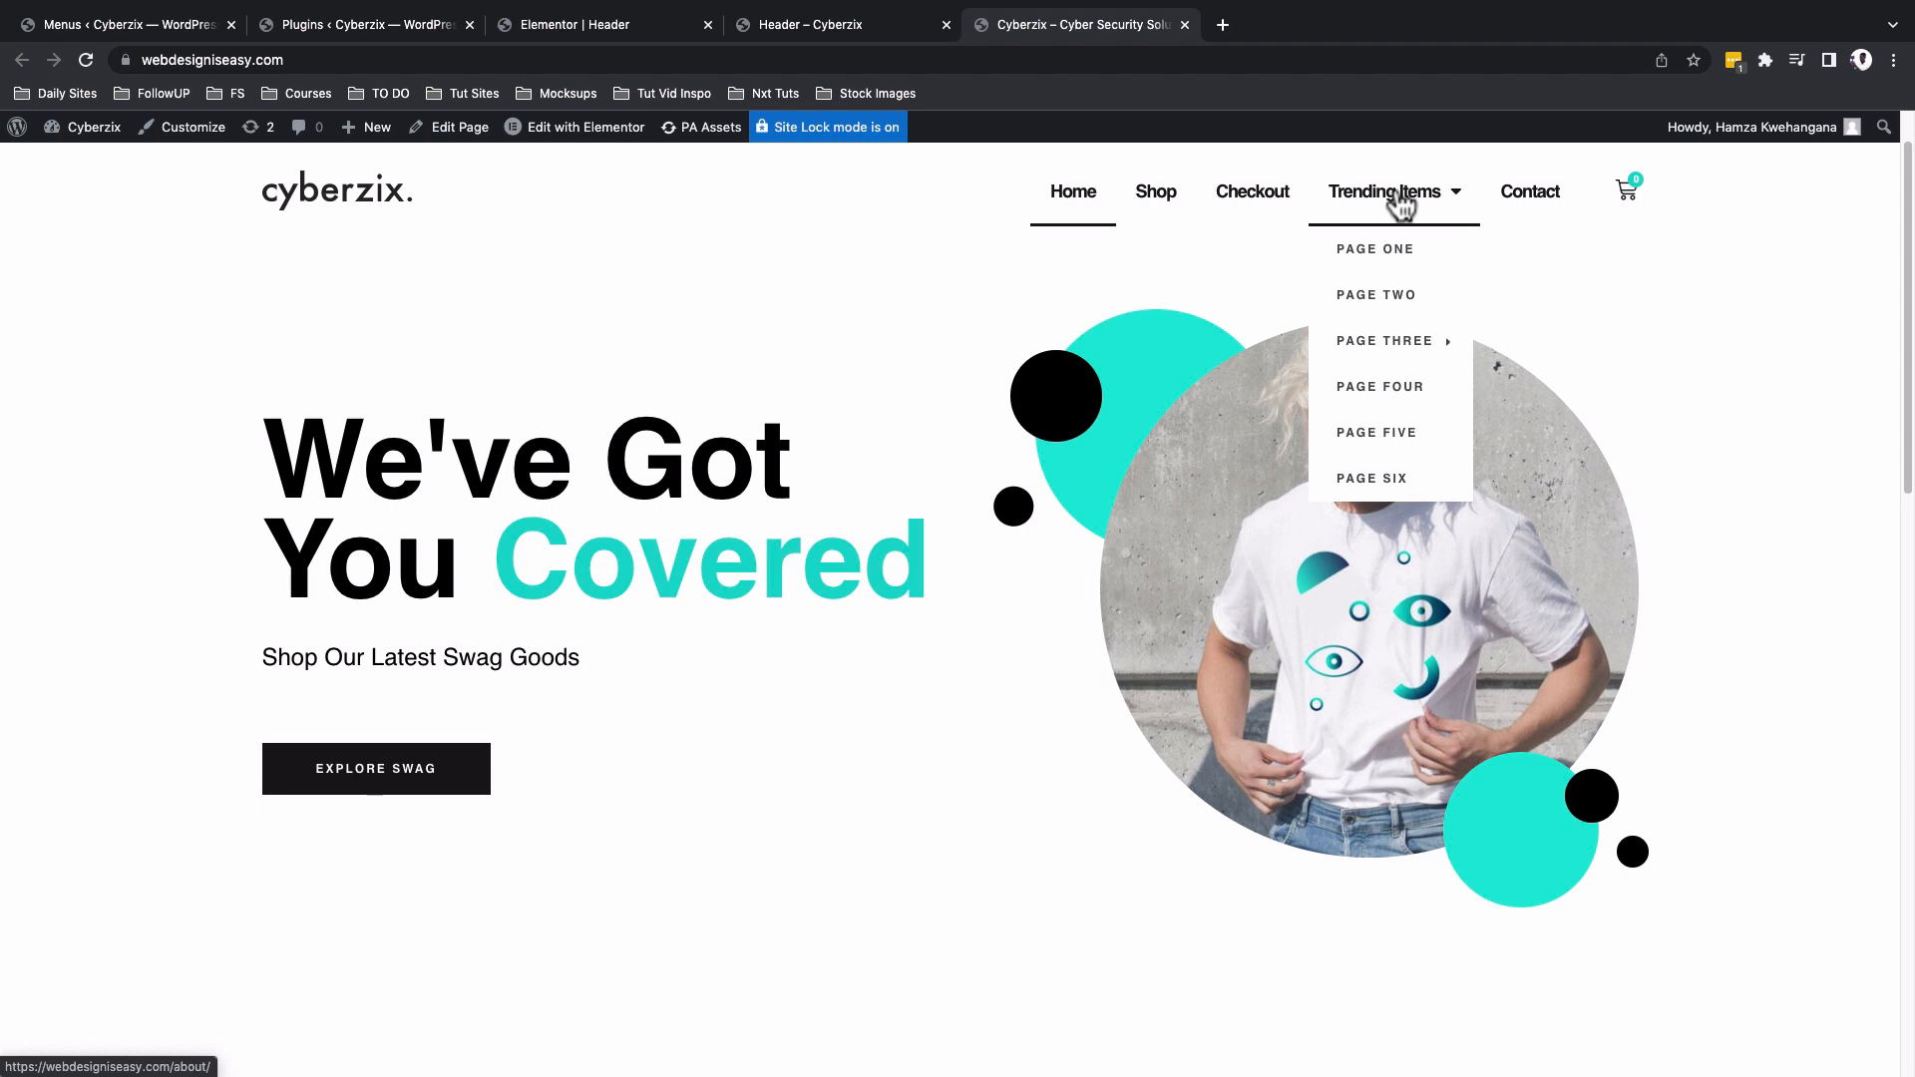
pyautogui.moveTo(1389, 354)
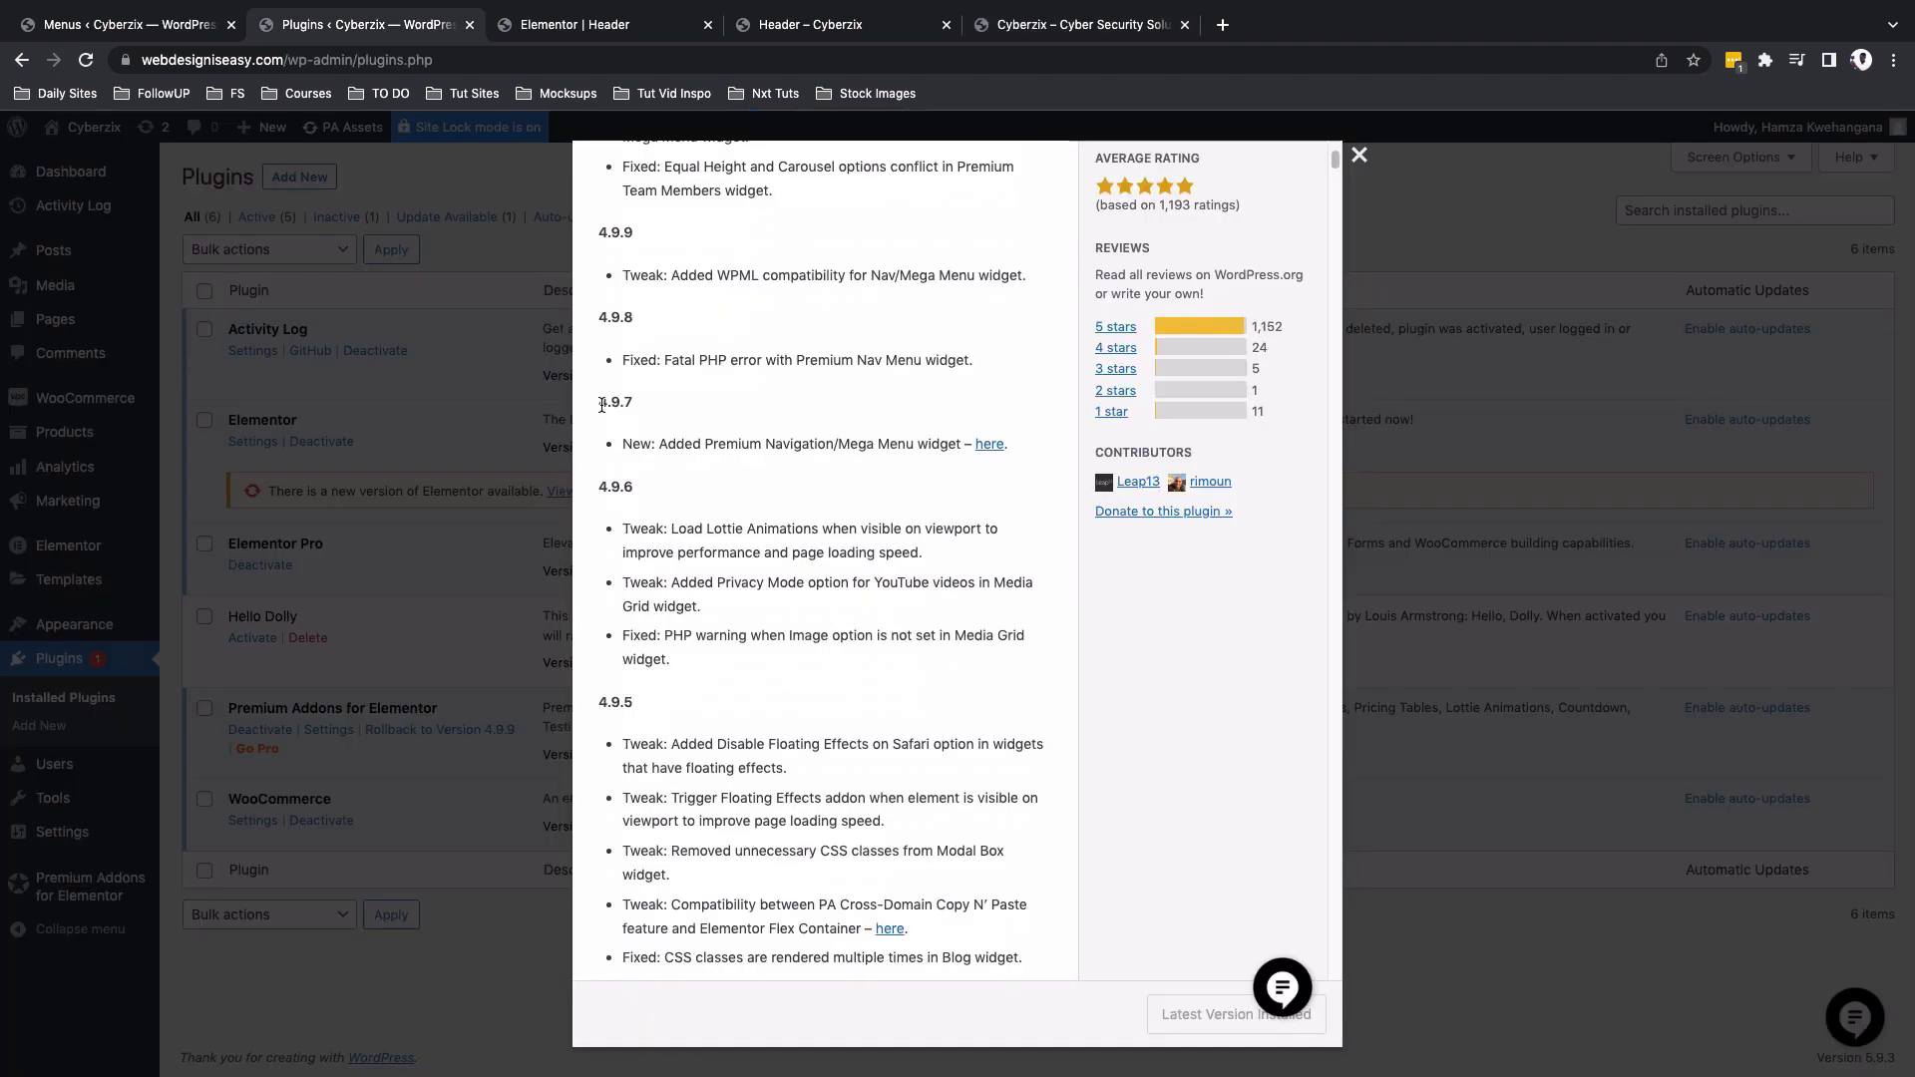
# Check the plugin changelog's 4.9.7 entry and search the plugin directory for "premium addons".
pyautogui.moveTo(602, 405); pyautogui.dragTo(606, 406)
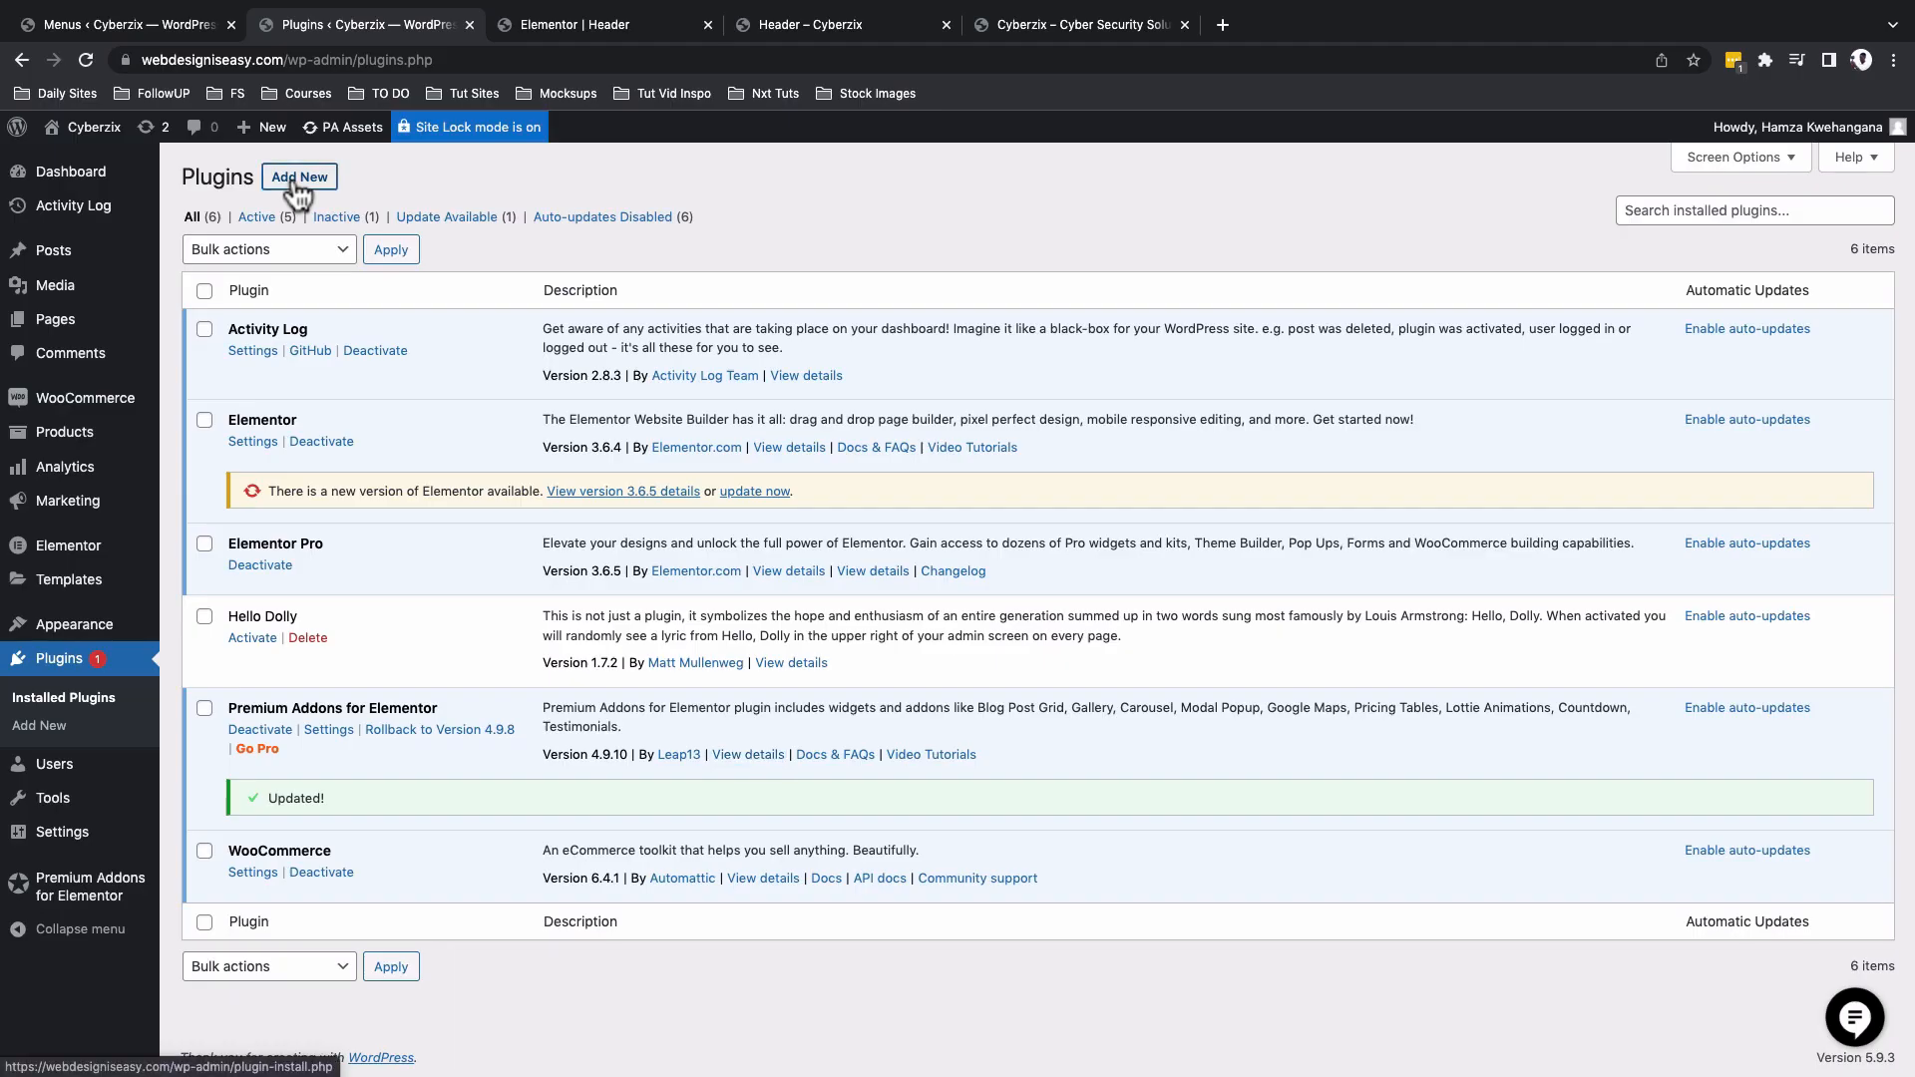
pyautogui.click(295, 179)
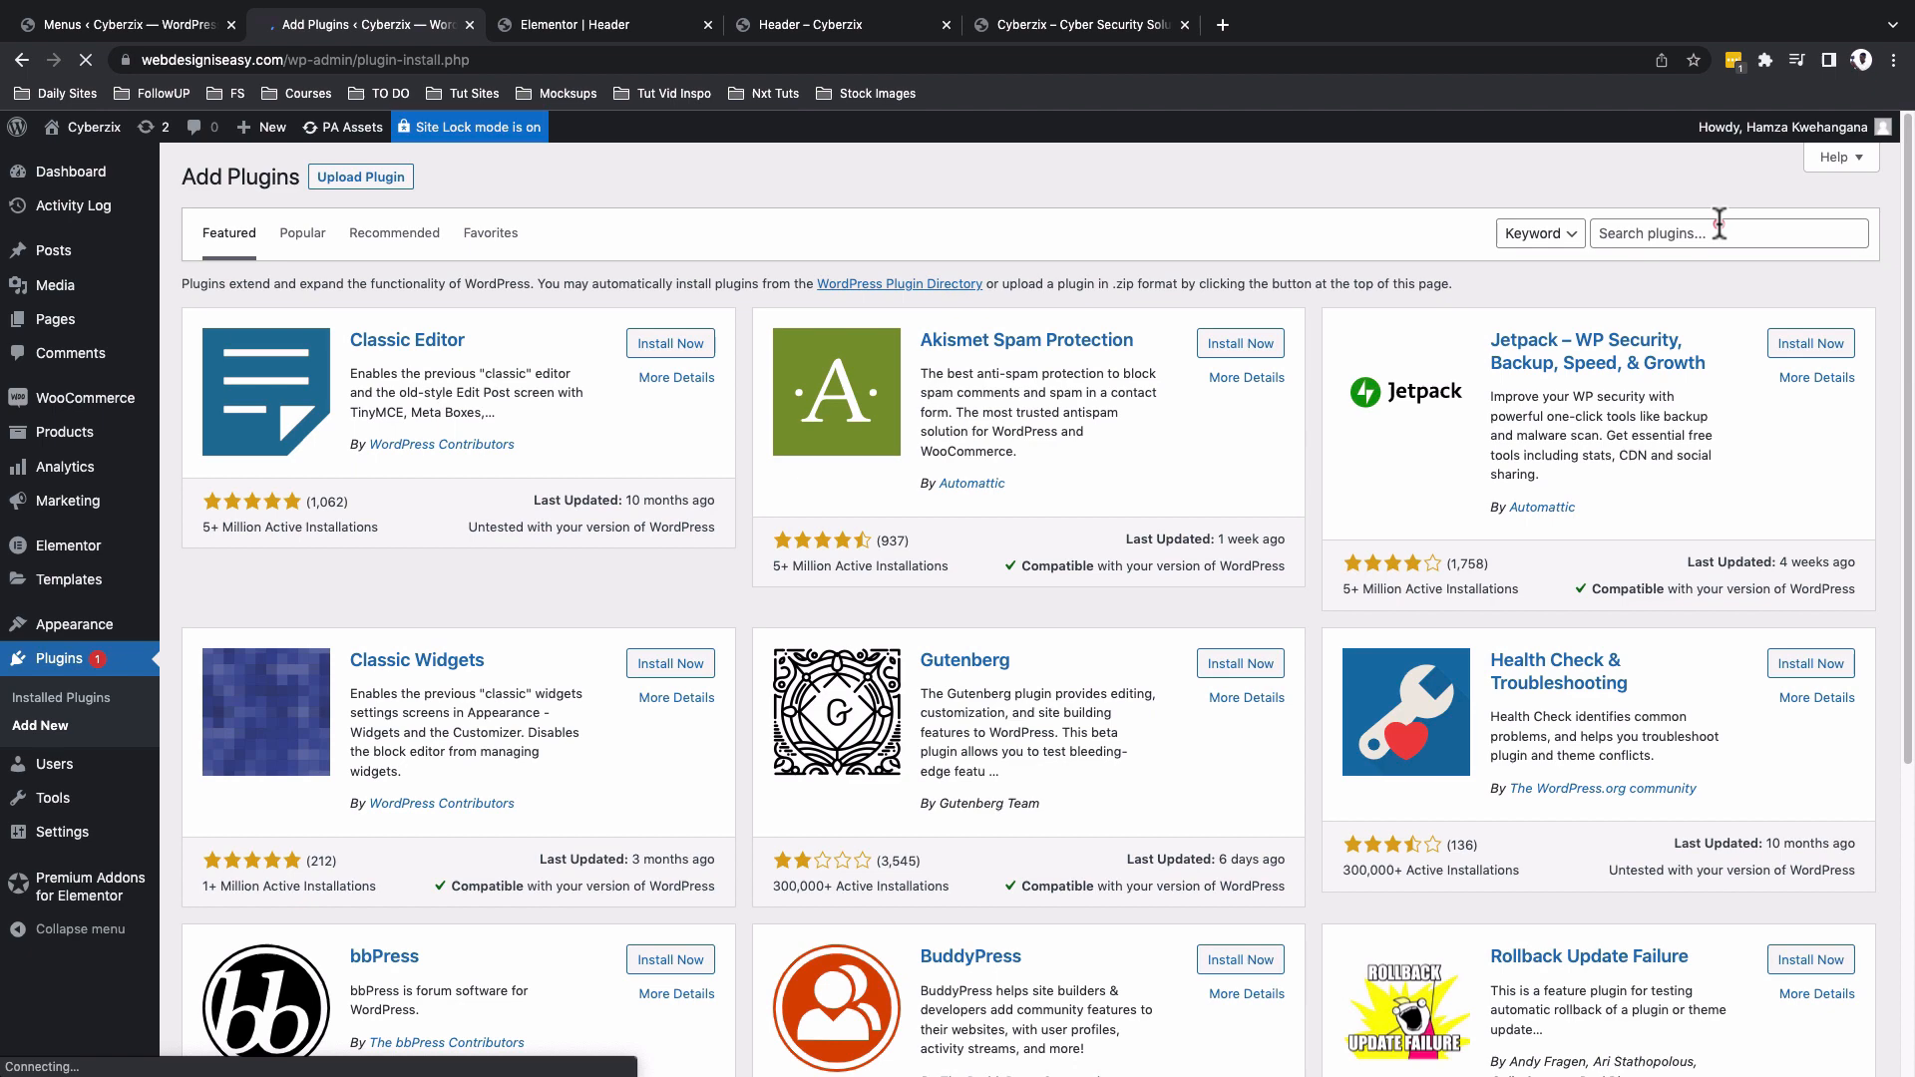
pyautogui.click(1720, 225)
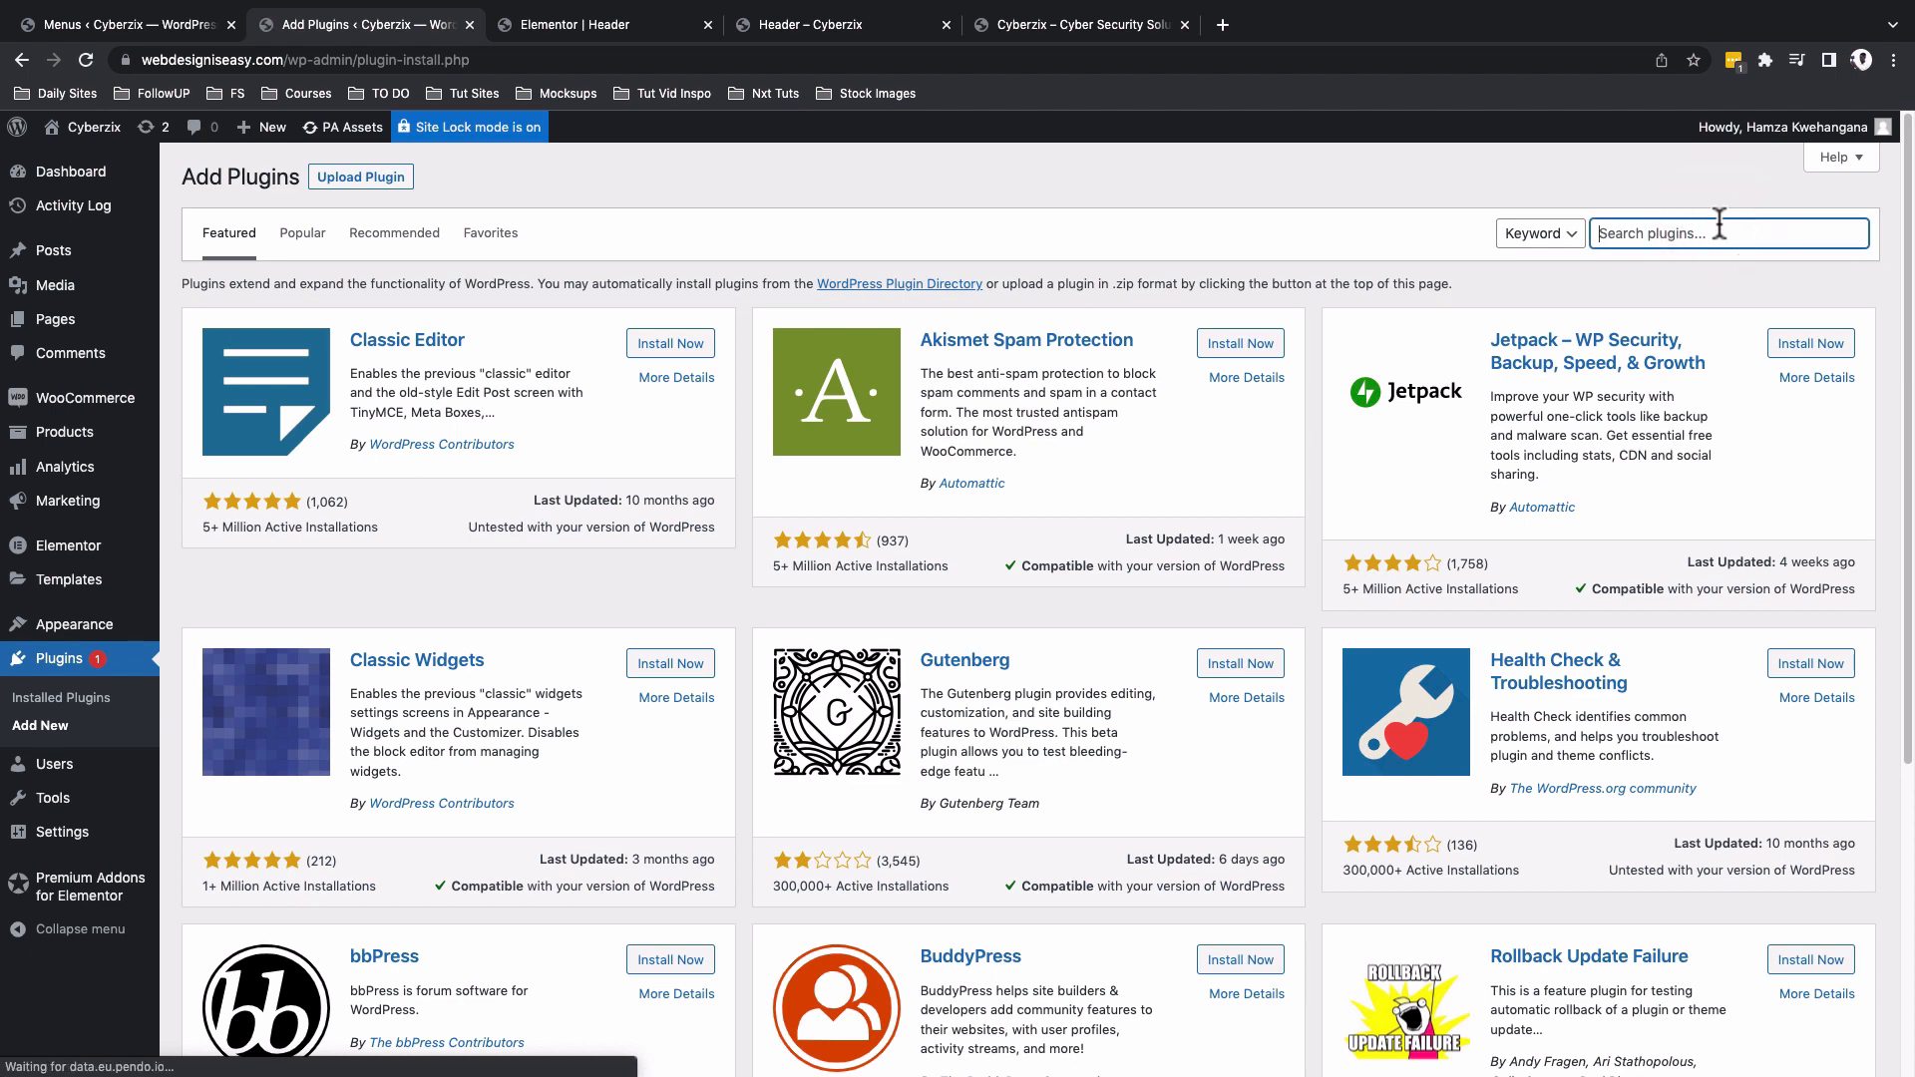
pyautogui.write('premium')
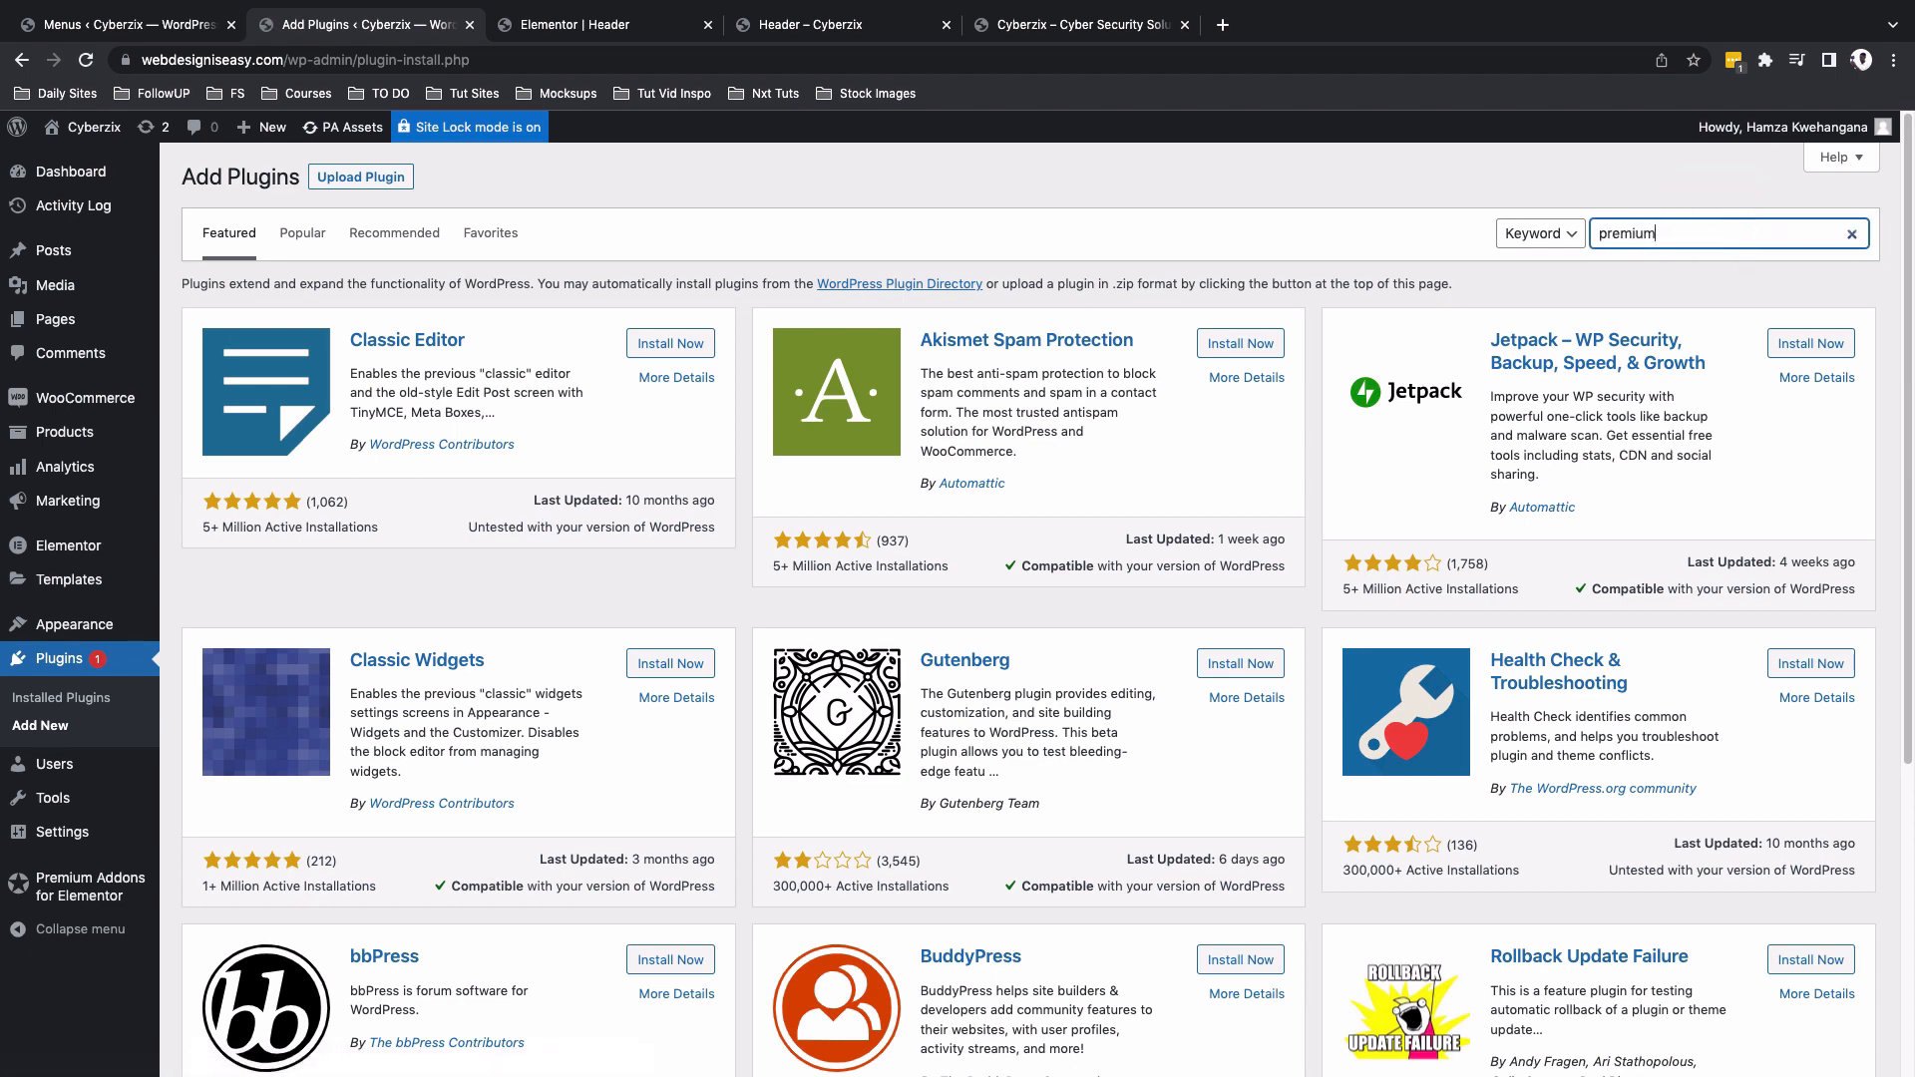
pyautogui.write(' addons')
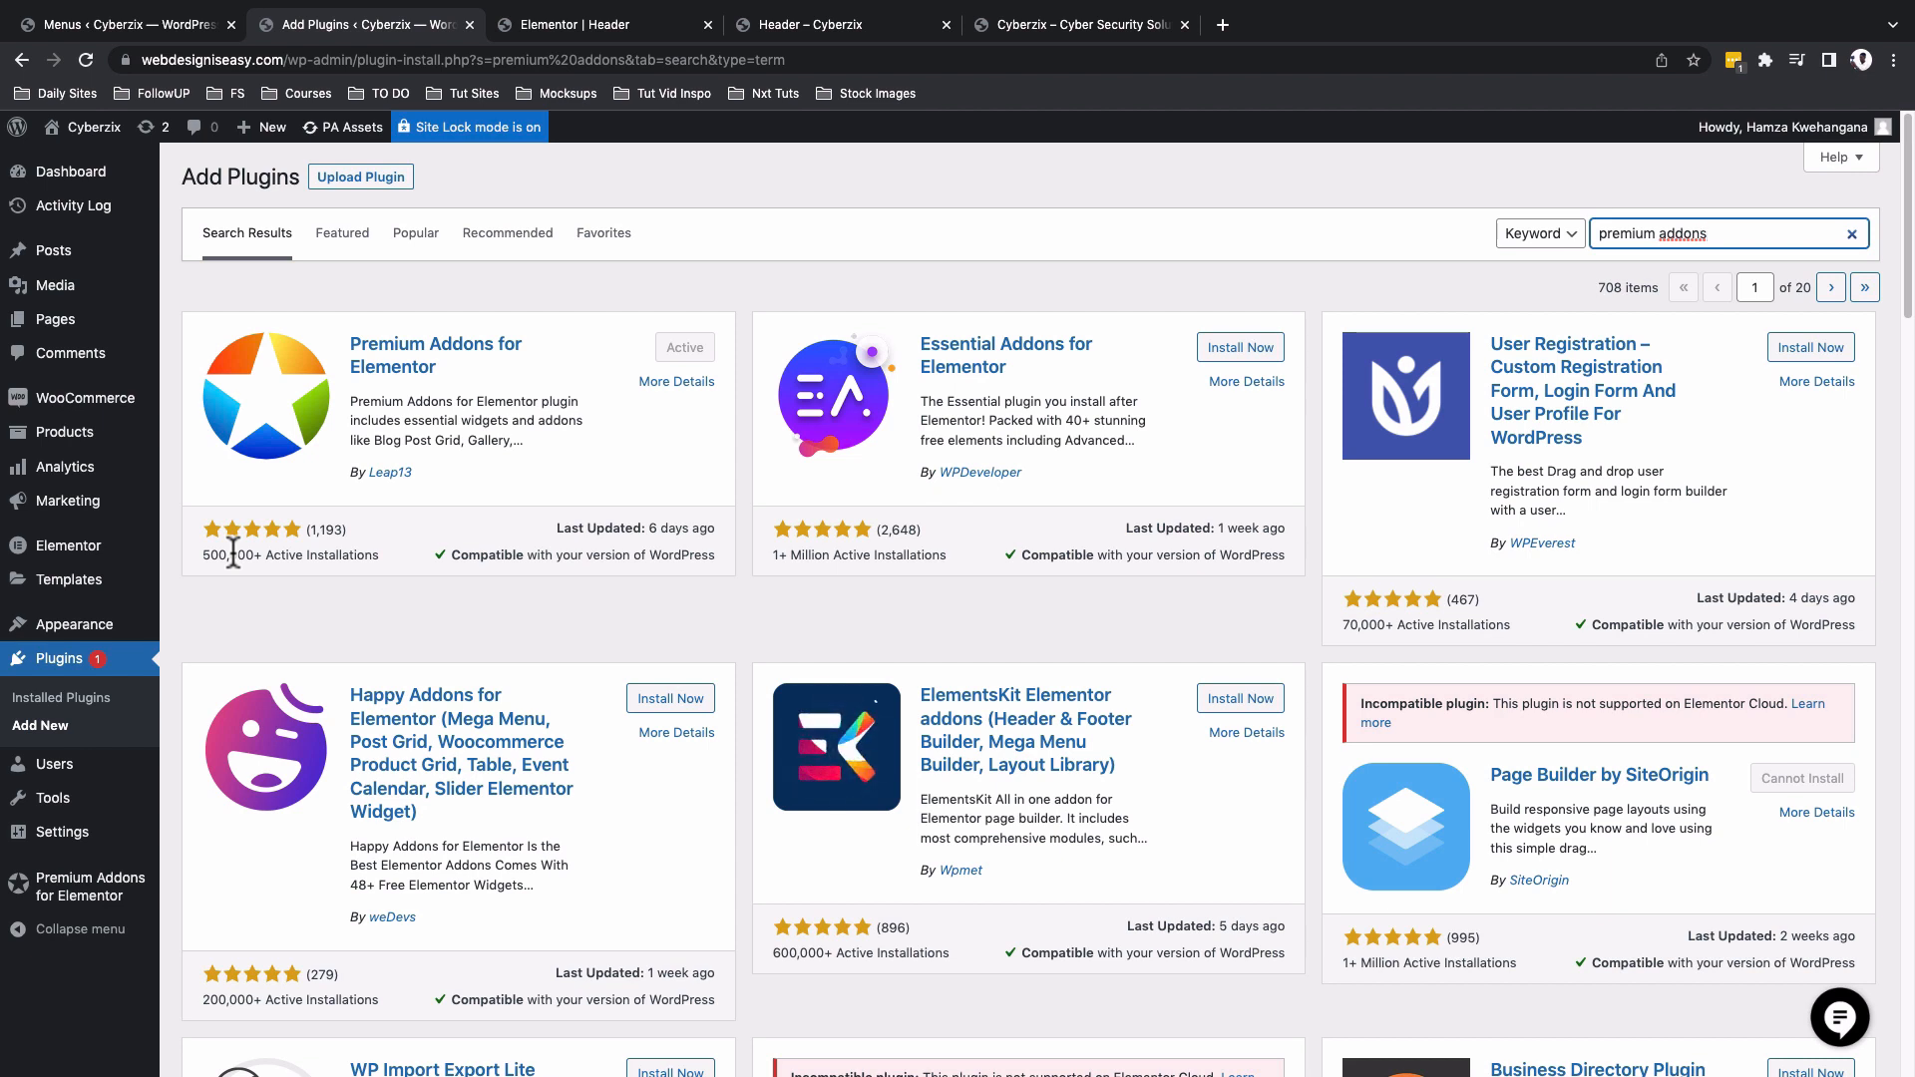
# Open the Widgets & Add-ons settings of Premium Addons for Elementor and check the Nav/Mega Menu widget's switch.
pyautogui.moveTo(111, 882)
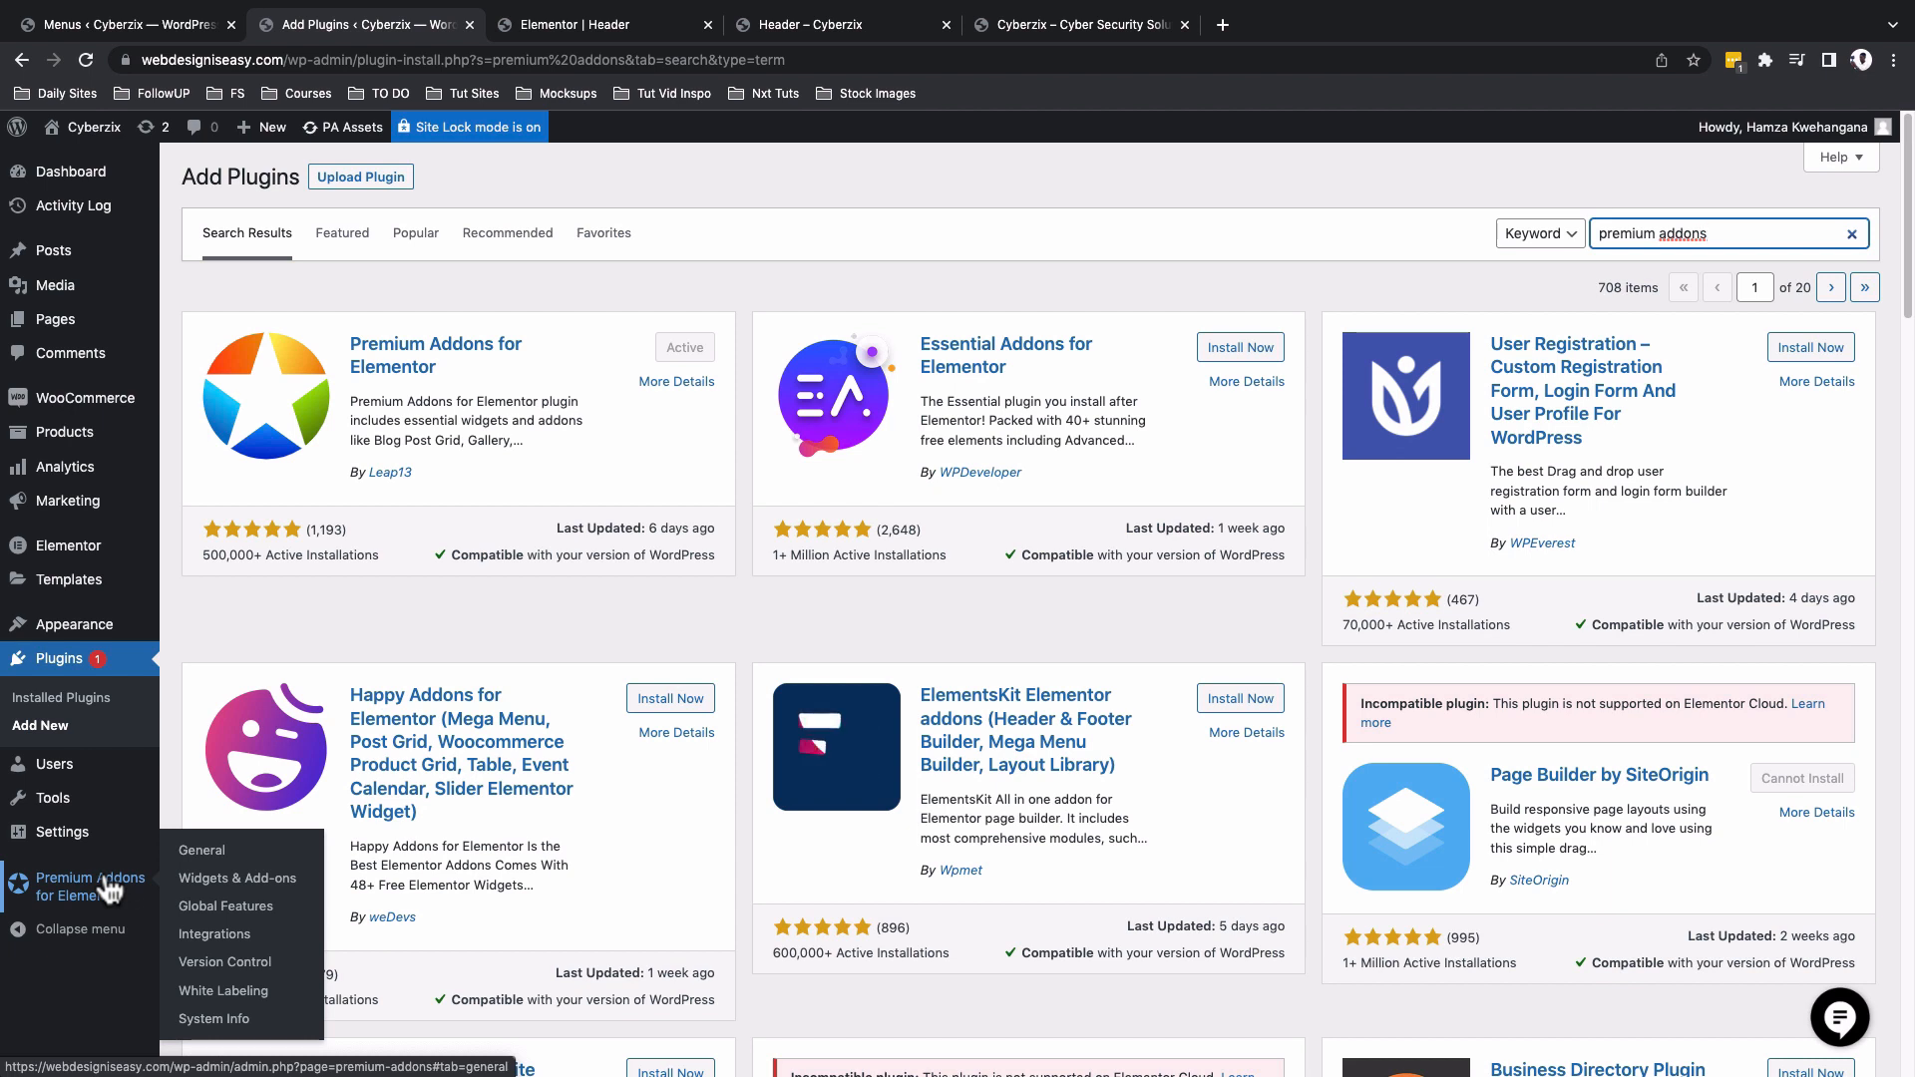
pyautogui.click(198, 886)
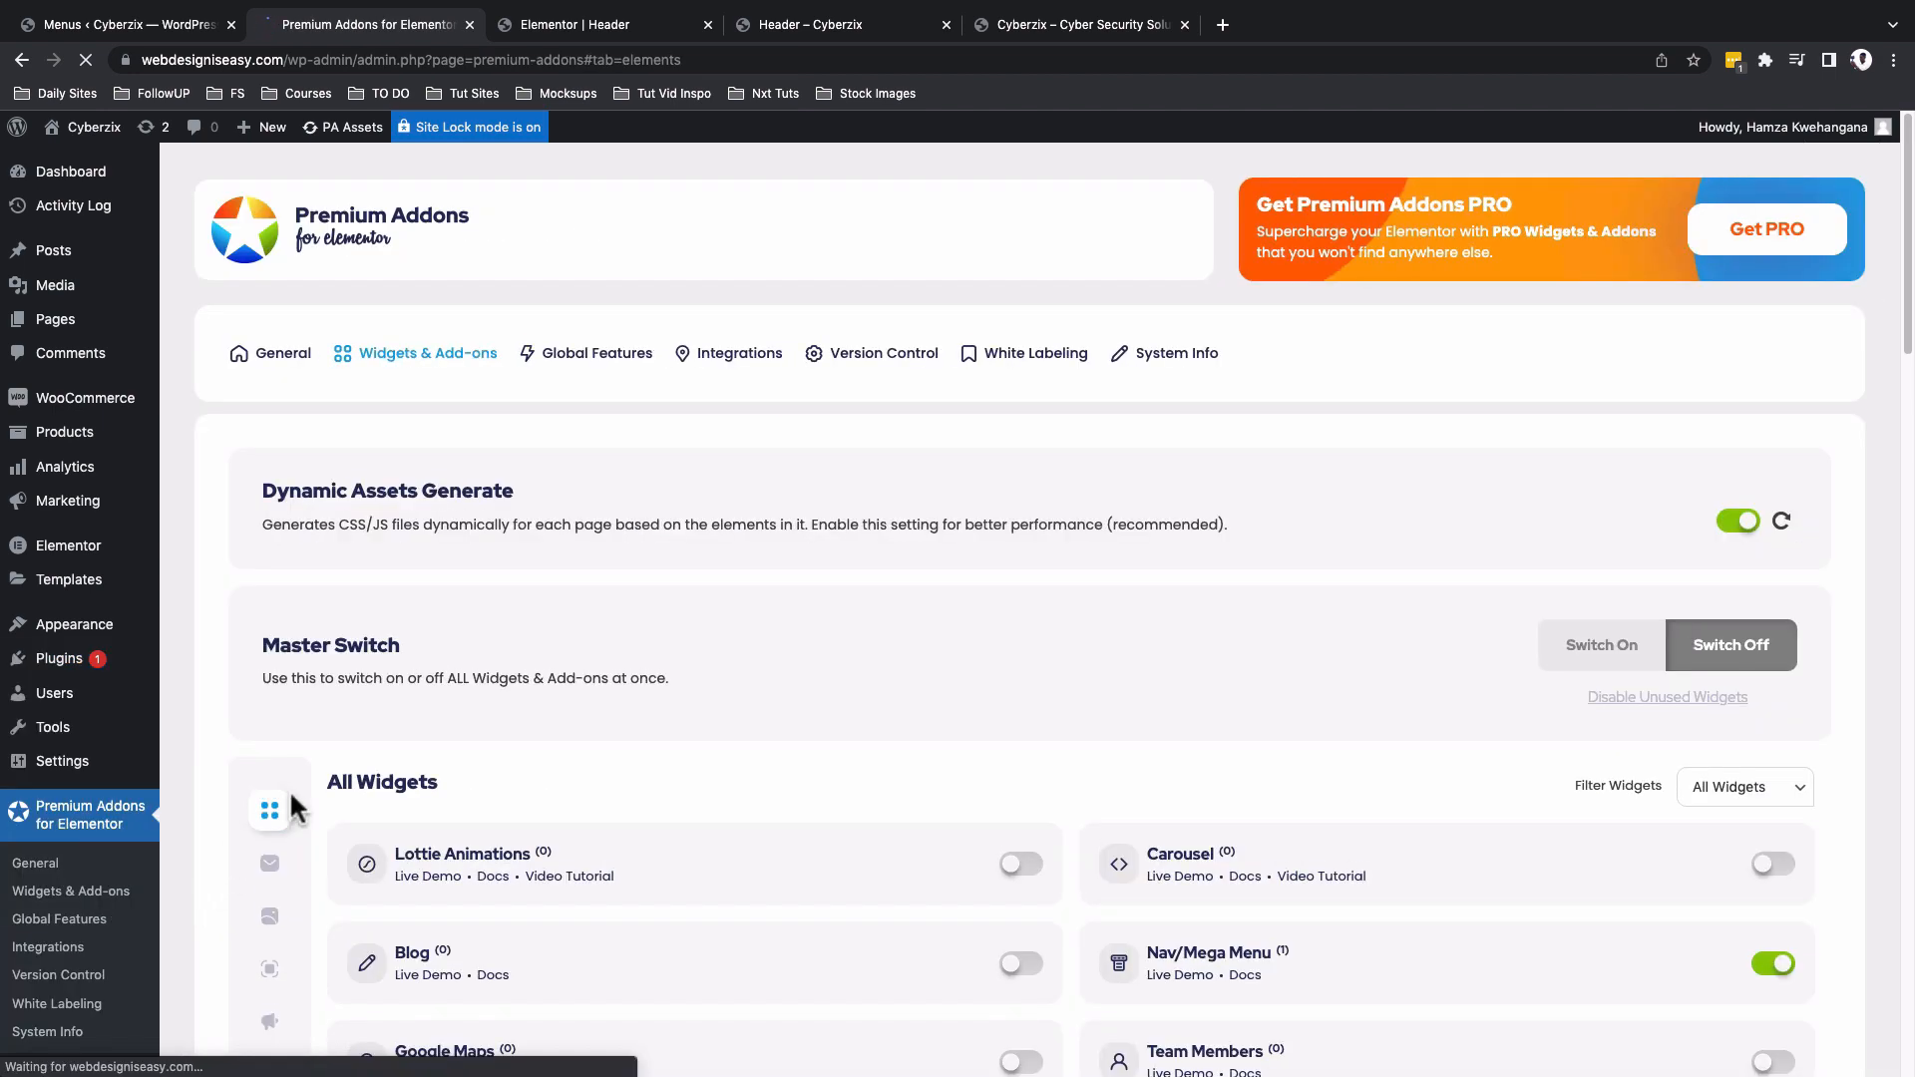
pyautogui.scroll(-3, 1329, 718)
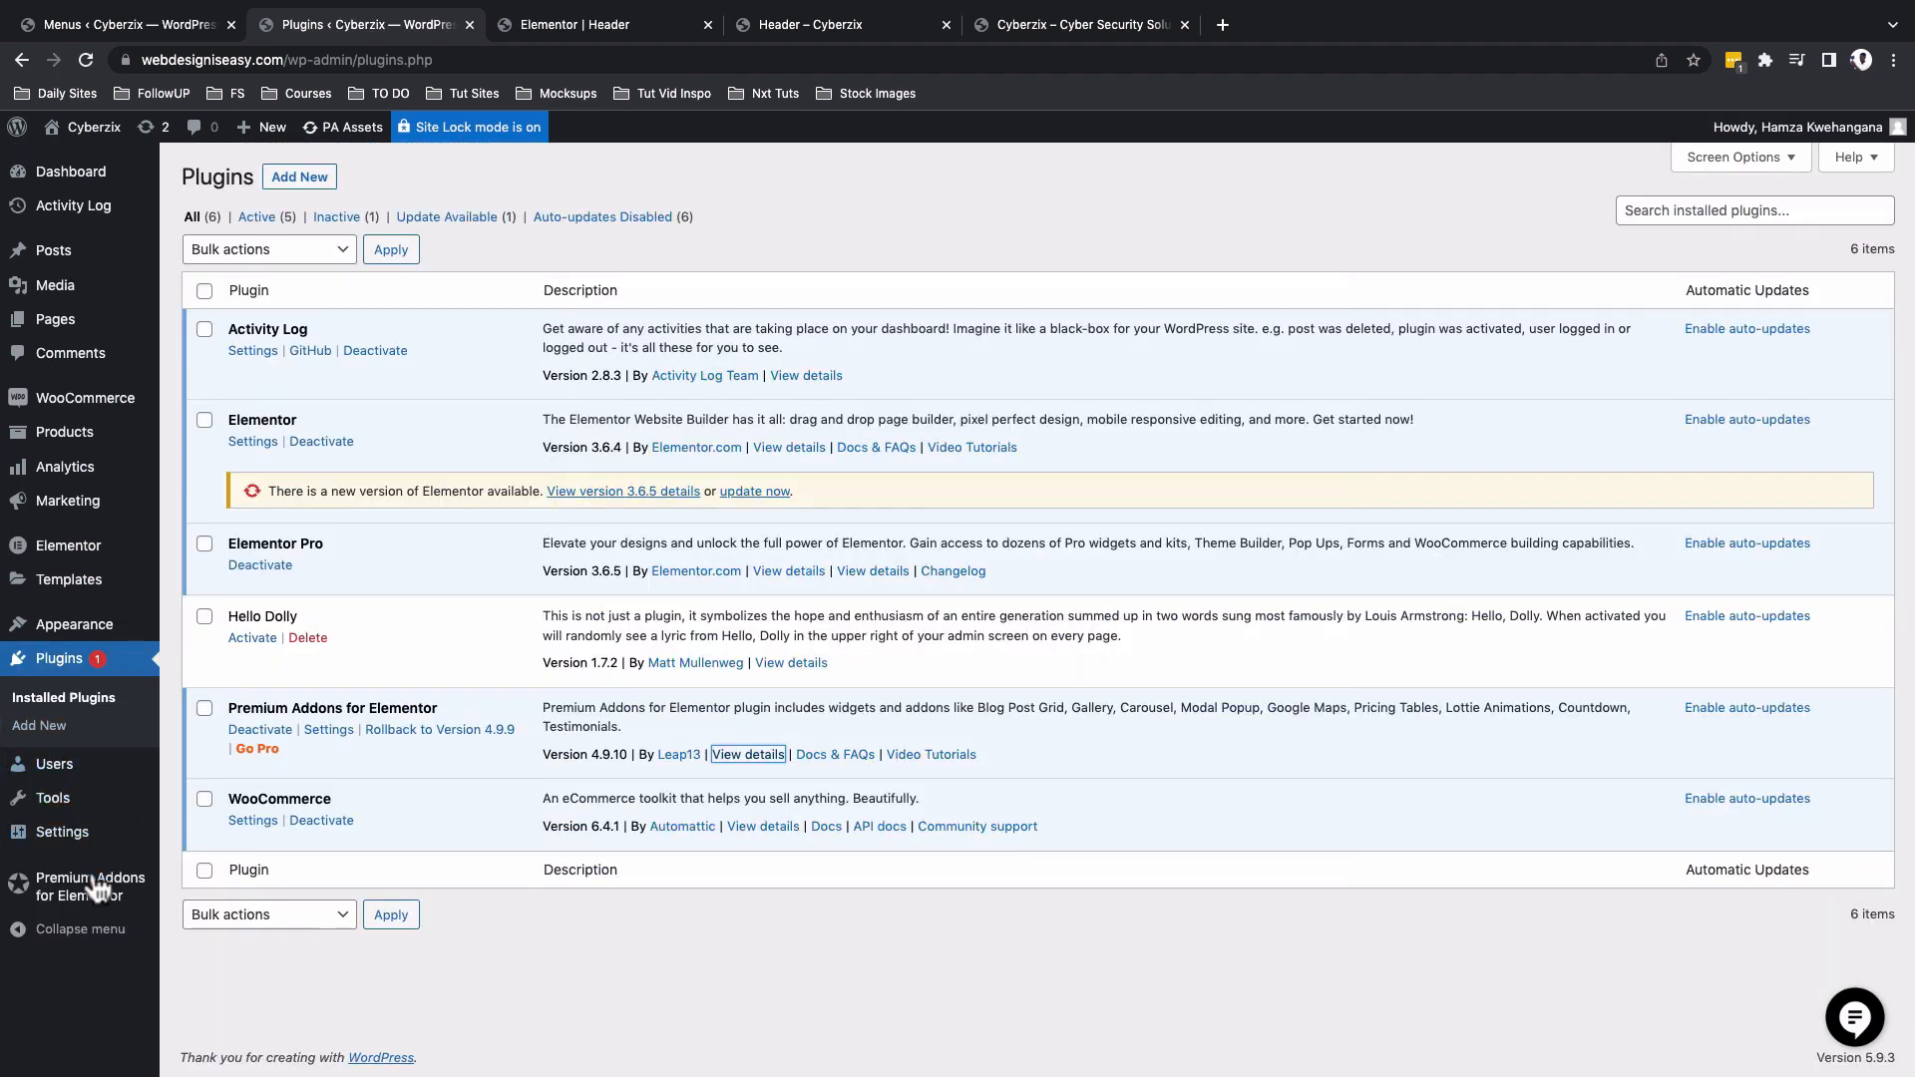
pyautogui.moveTo(40, 886)
pyautogui.click(282, 841)
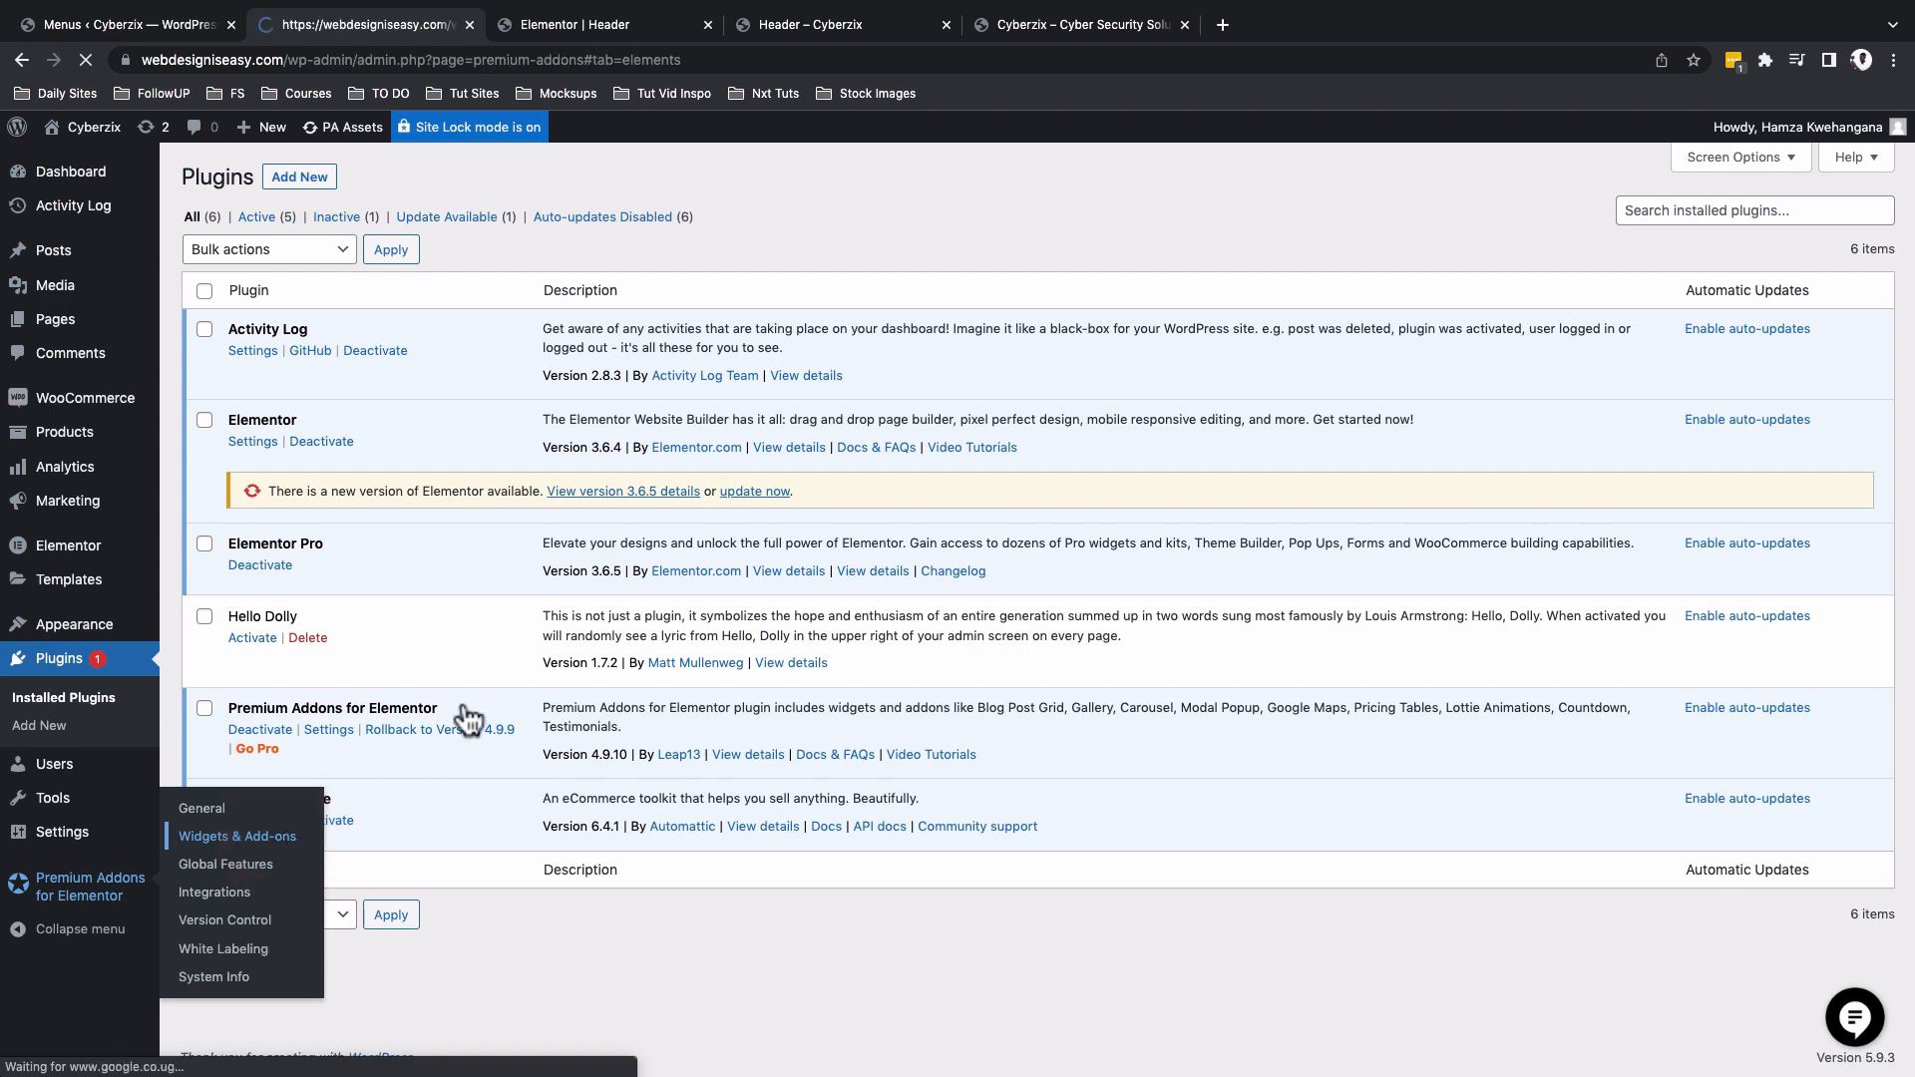
pyautogui.scroll(-3, 1290, 976)
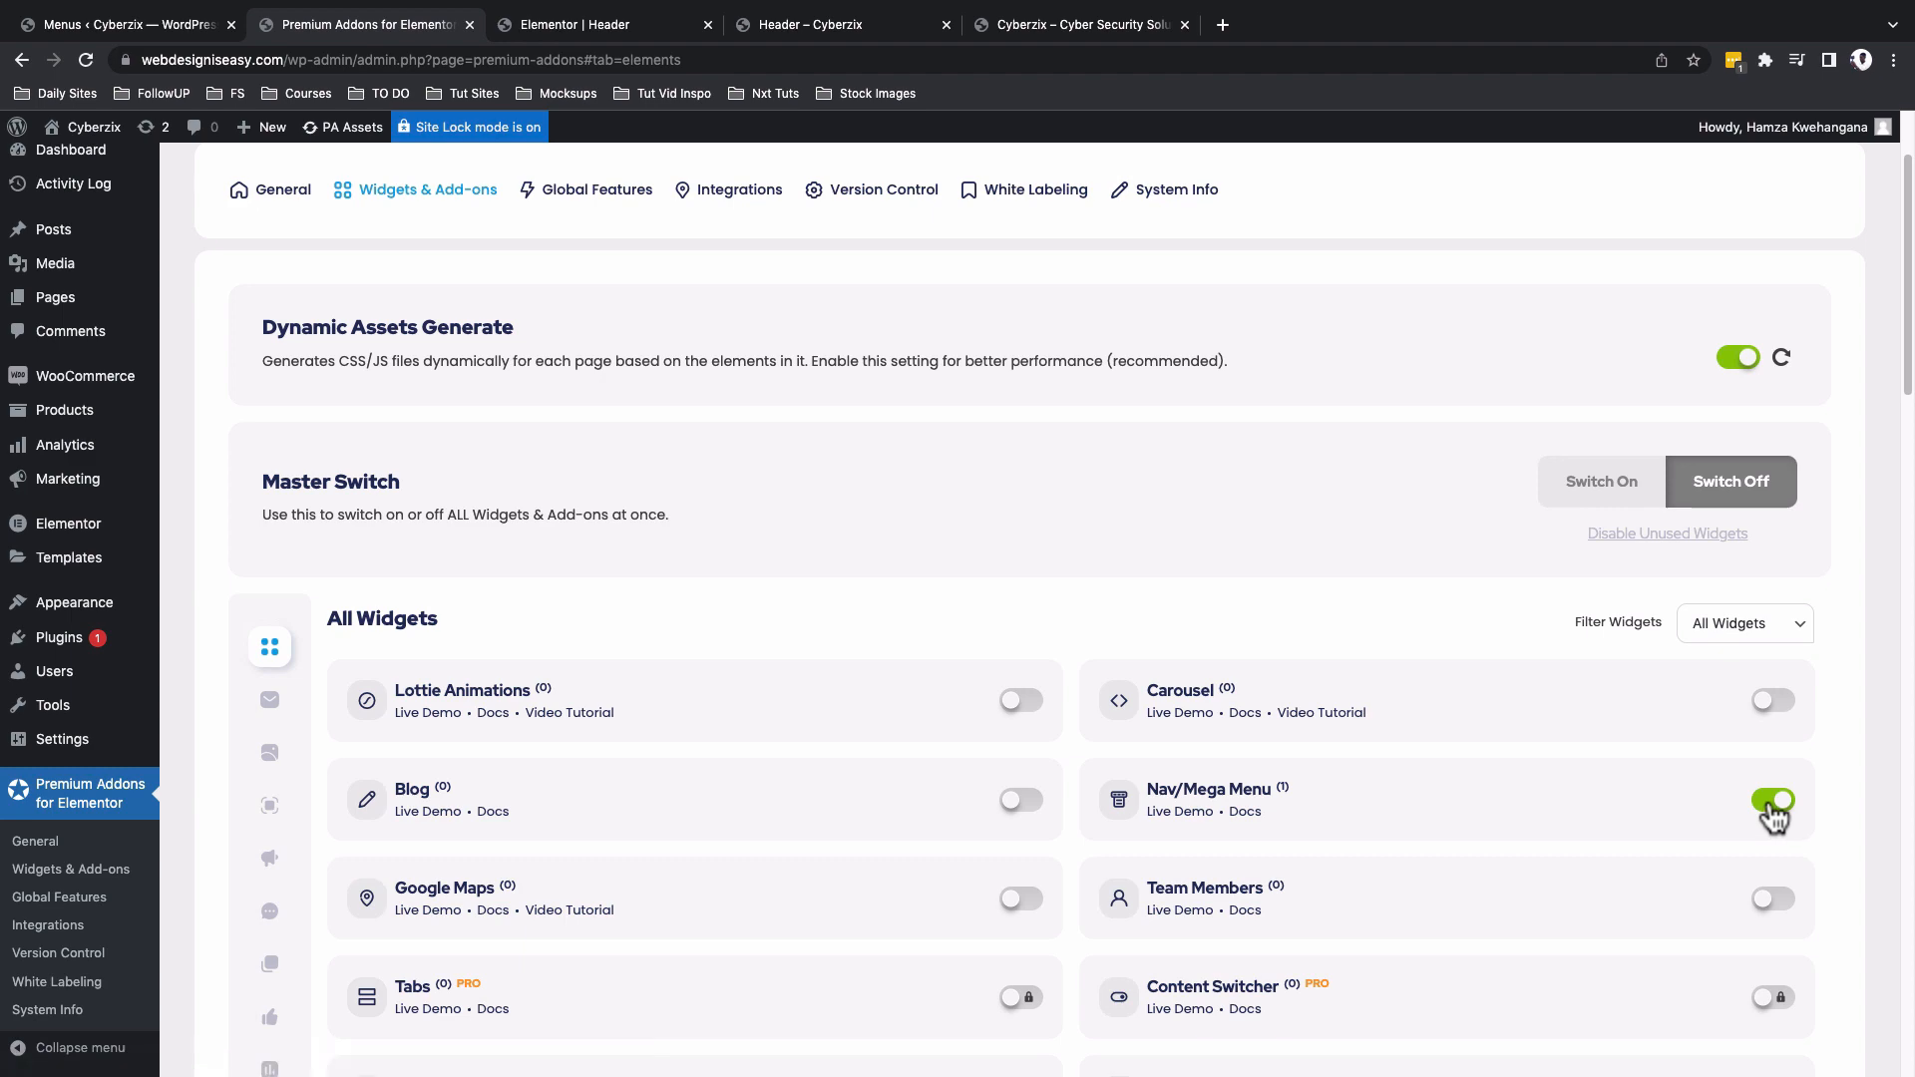
pyautogui.click(417, 36)
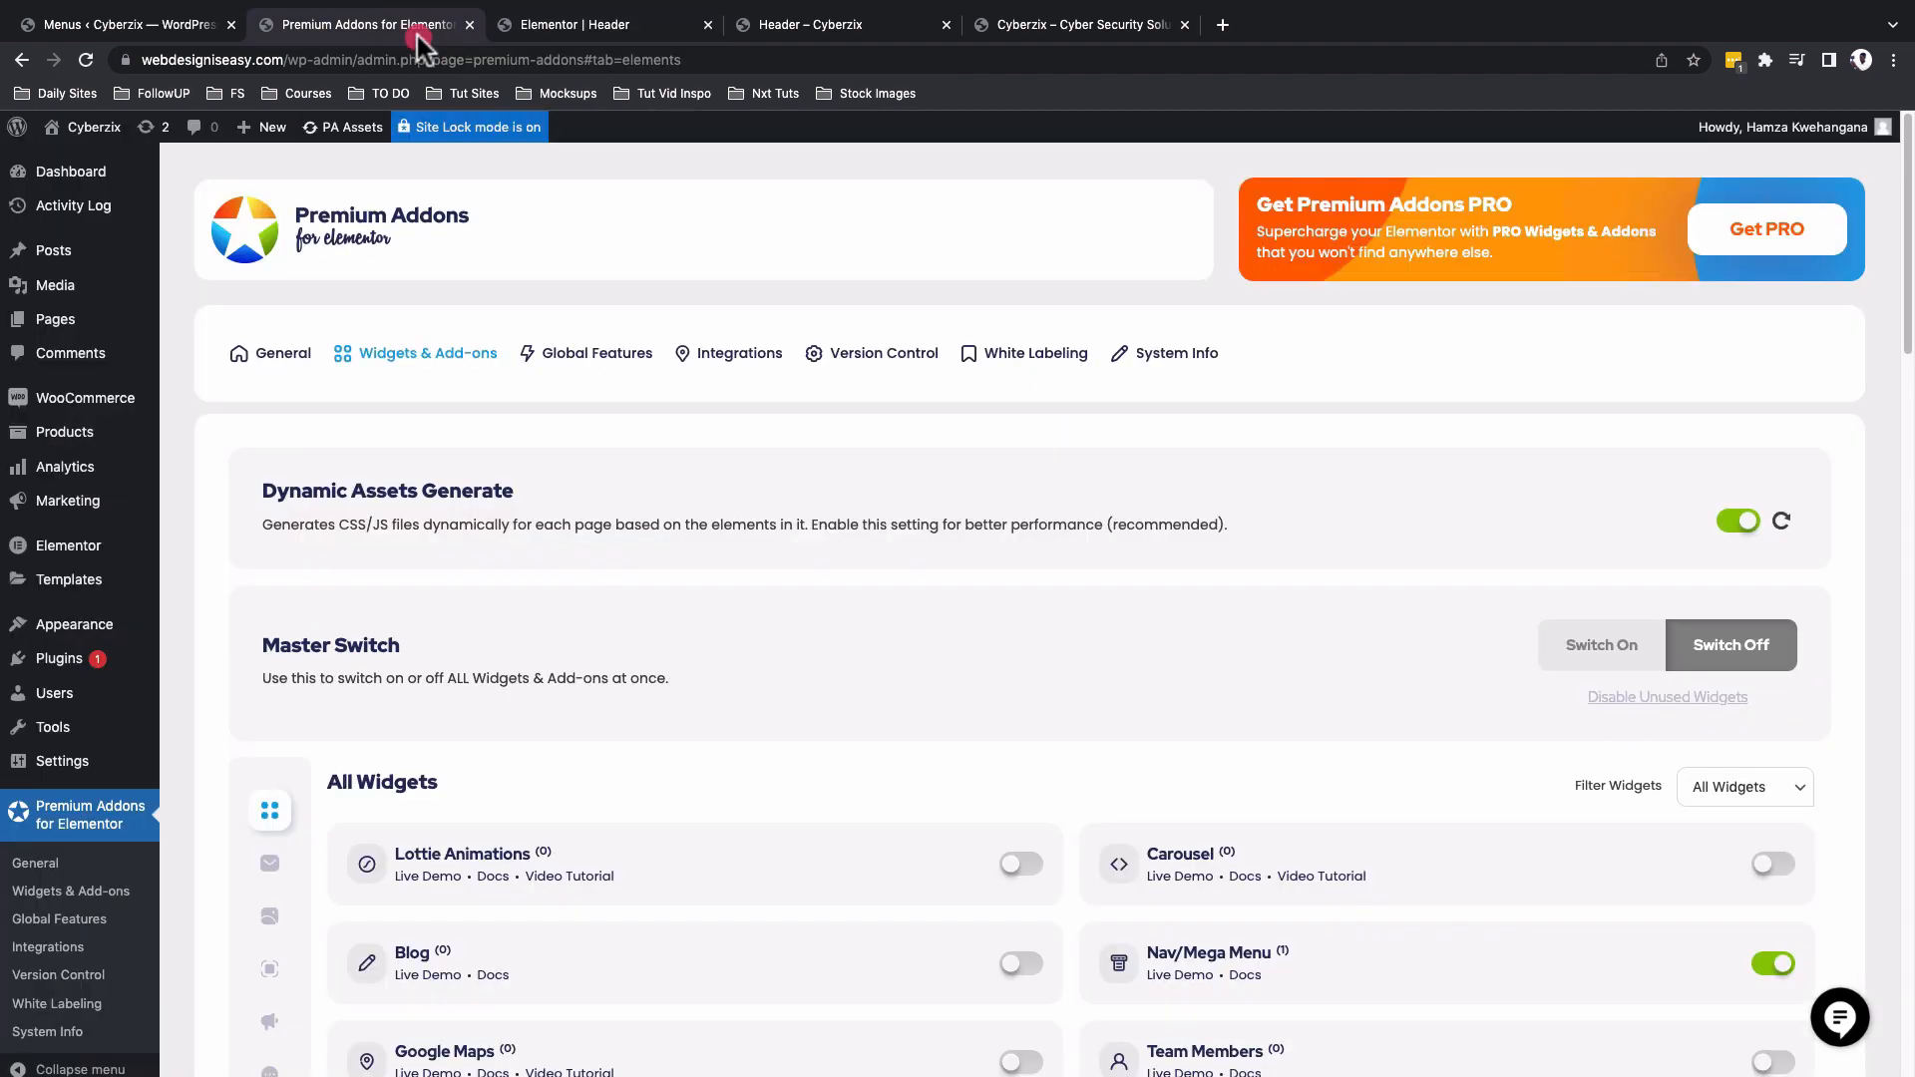
# Switch to the Elementor editor of the header template and search its widgets for "nav".
pyautogui.click(579, 18)
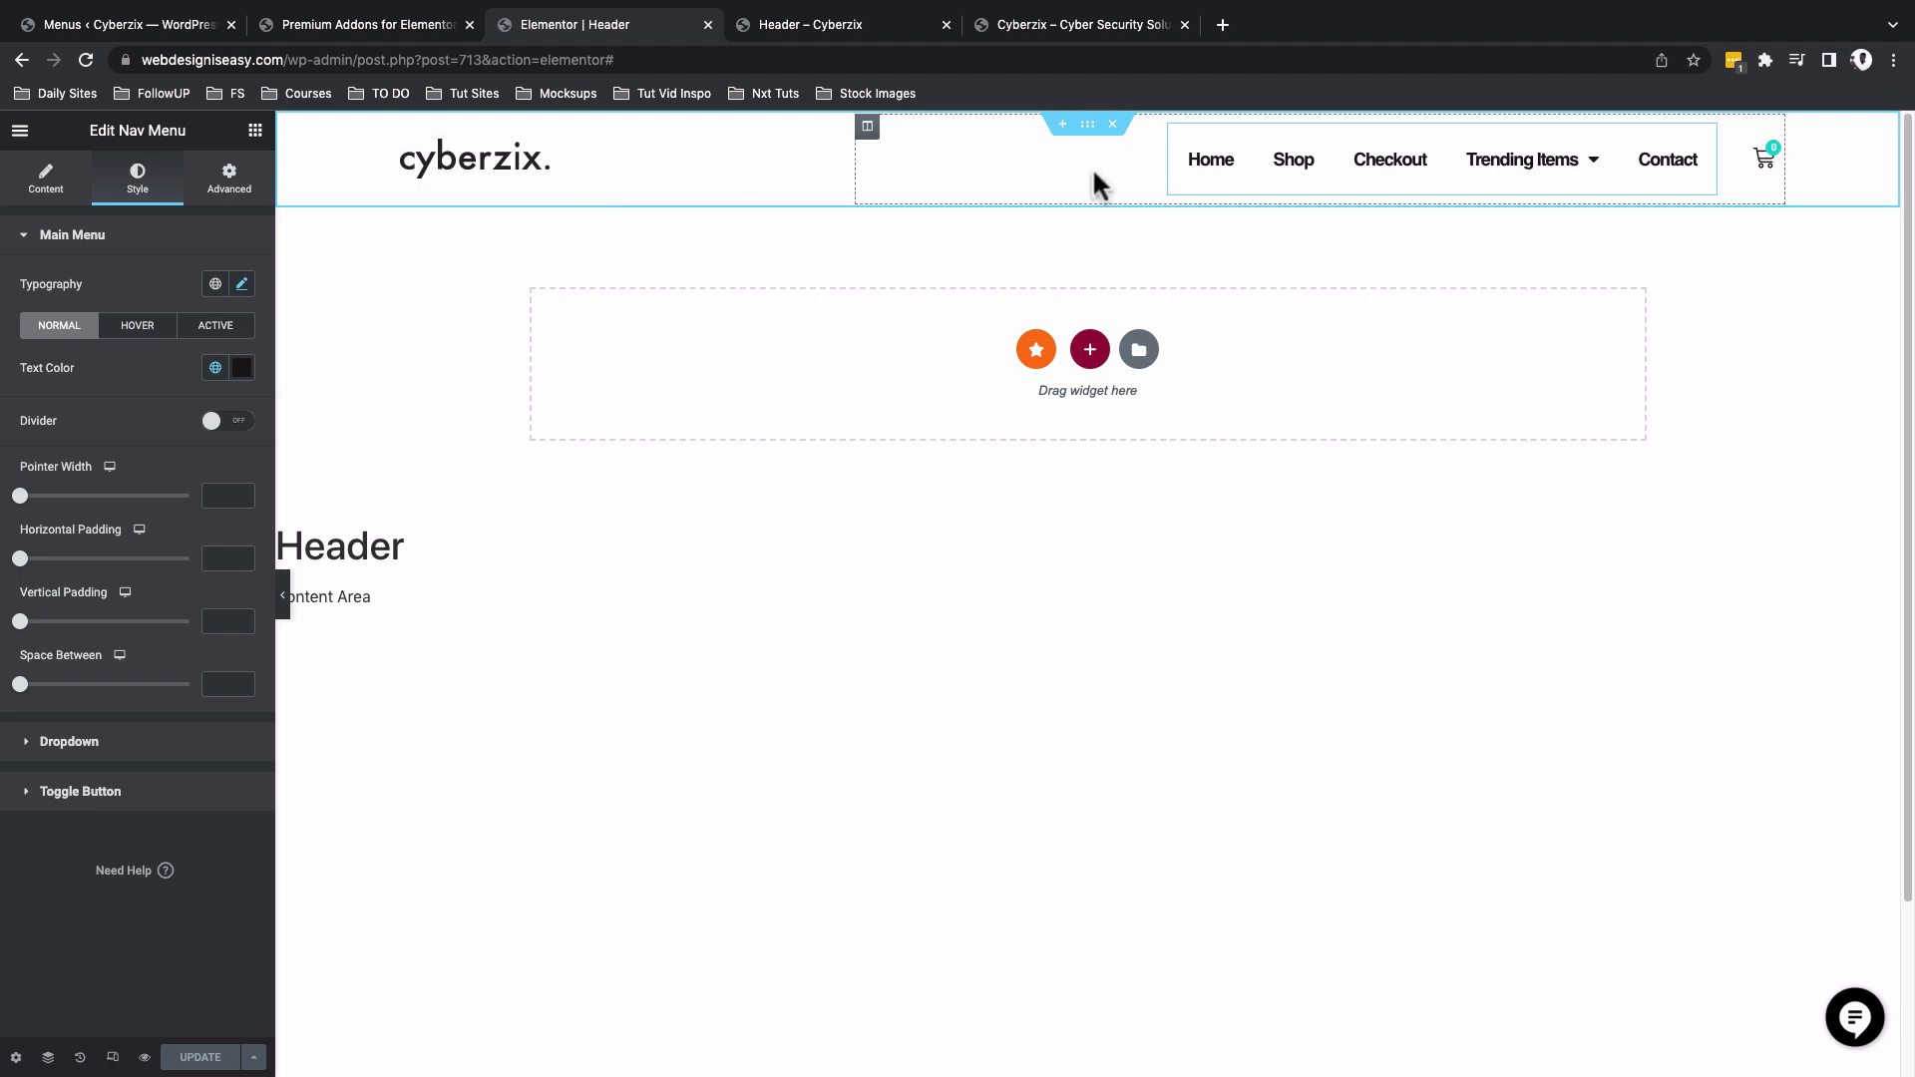
pyautogui.click(1704, 135)
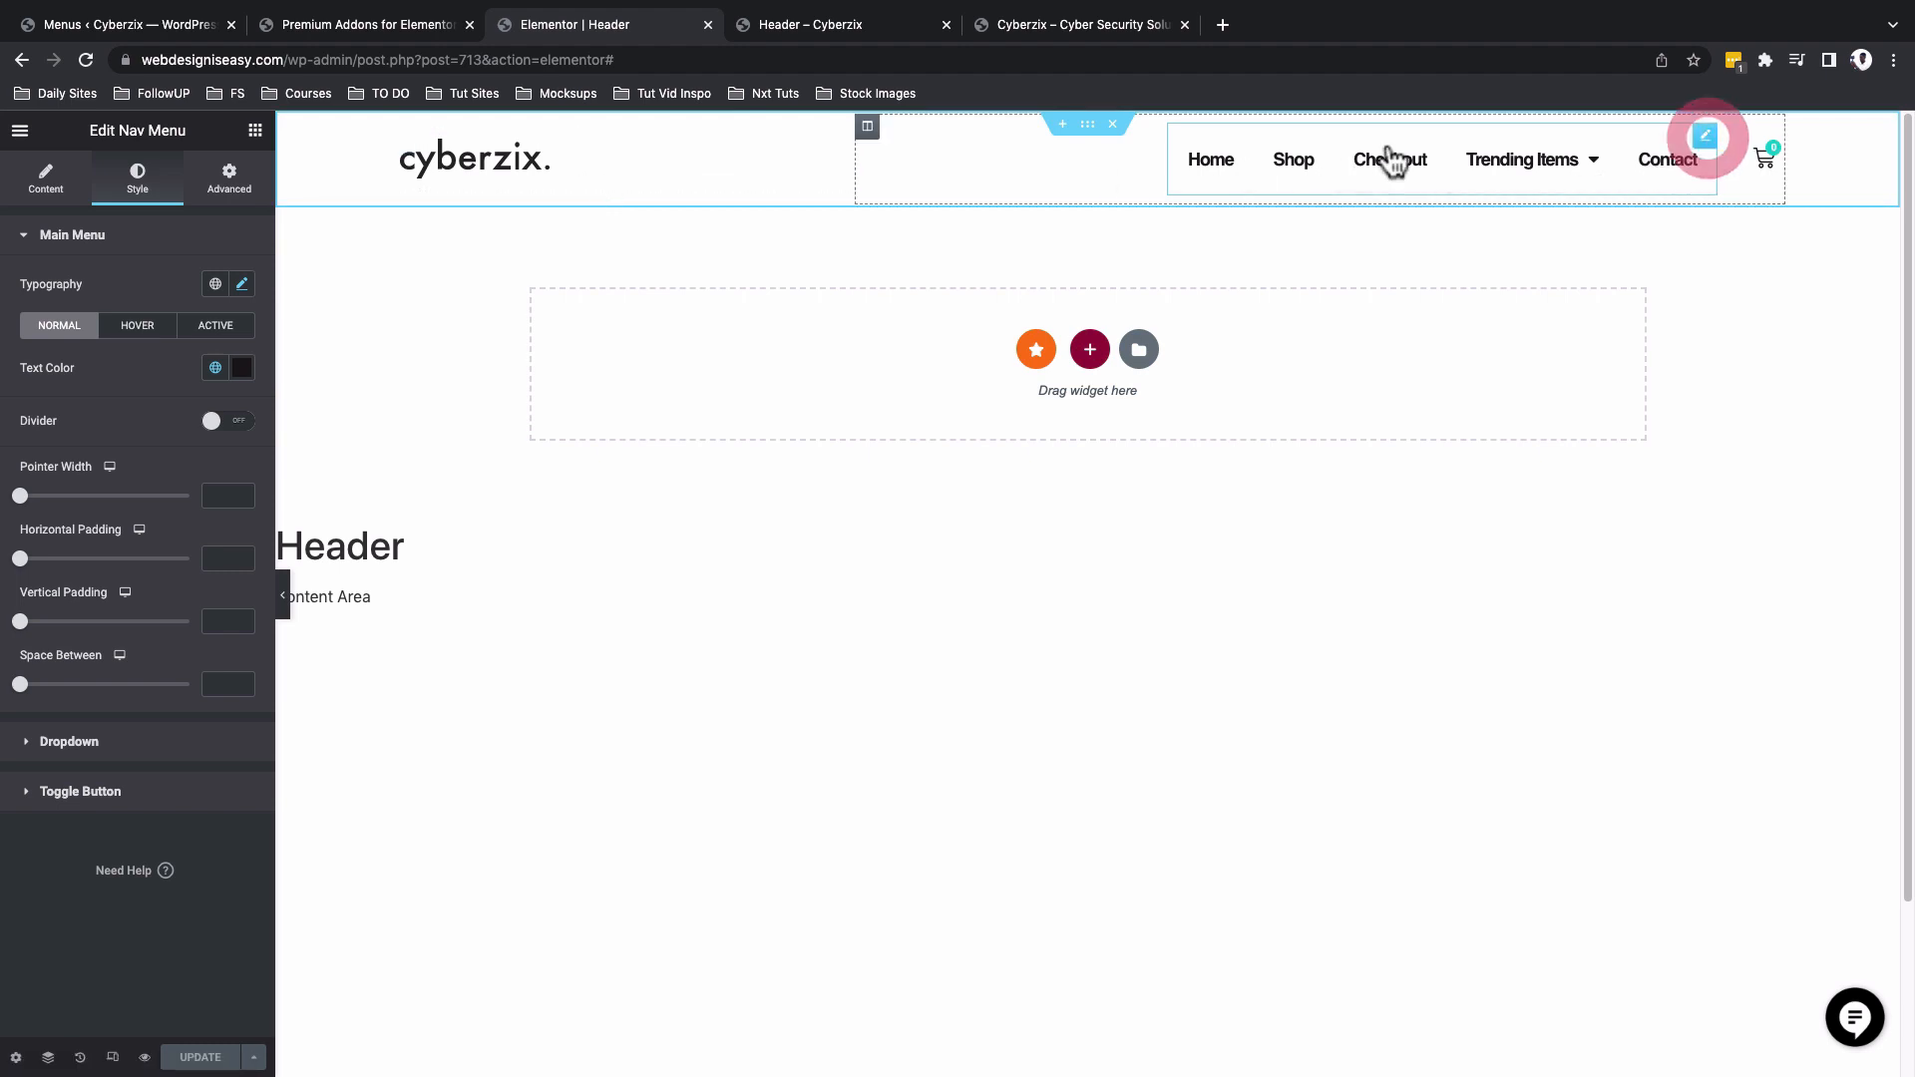
pyautogui.click(255, 130)
pyautogui.click(134, 212)
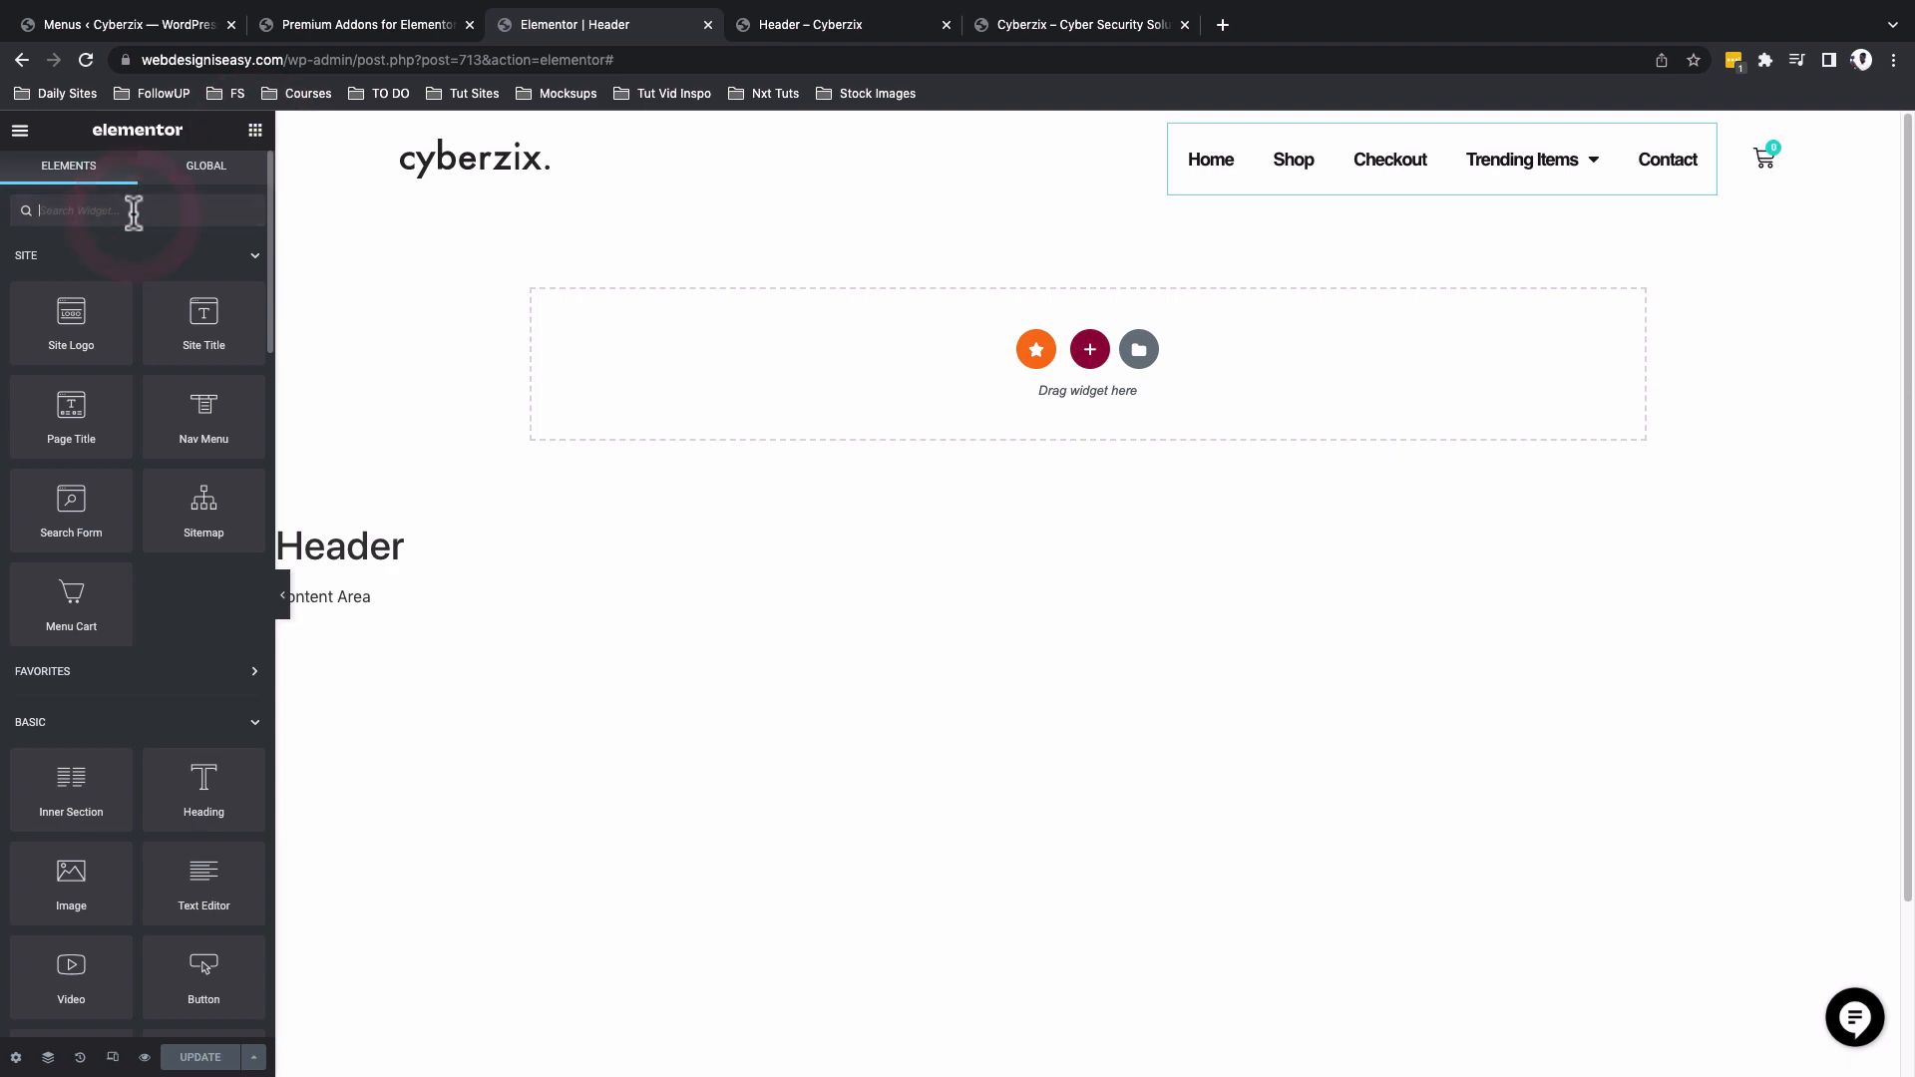
pyautogui.write('nav')
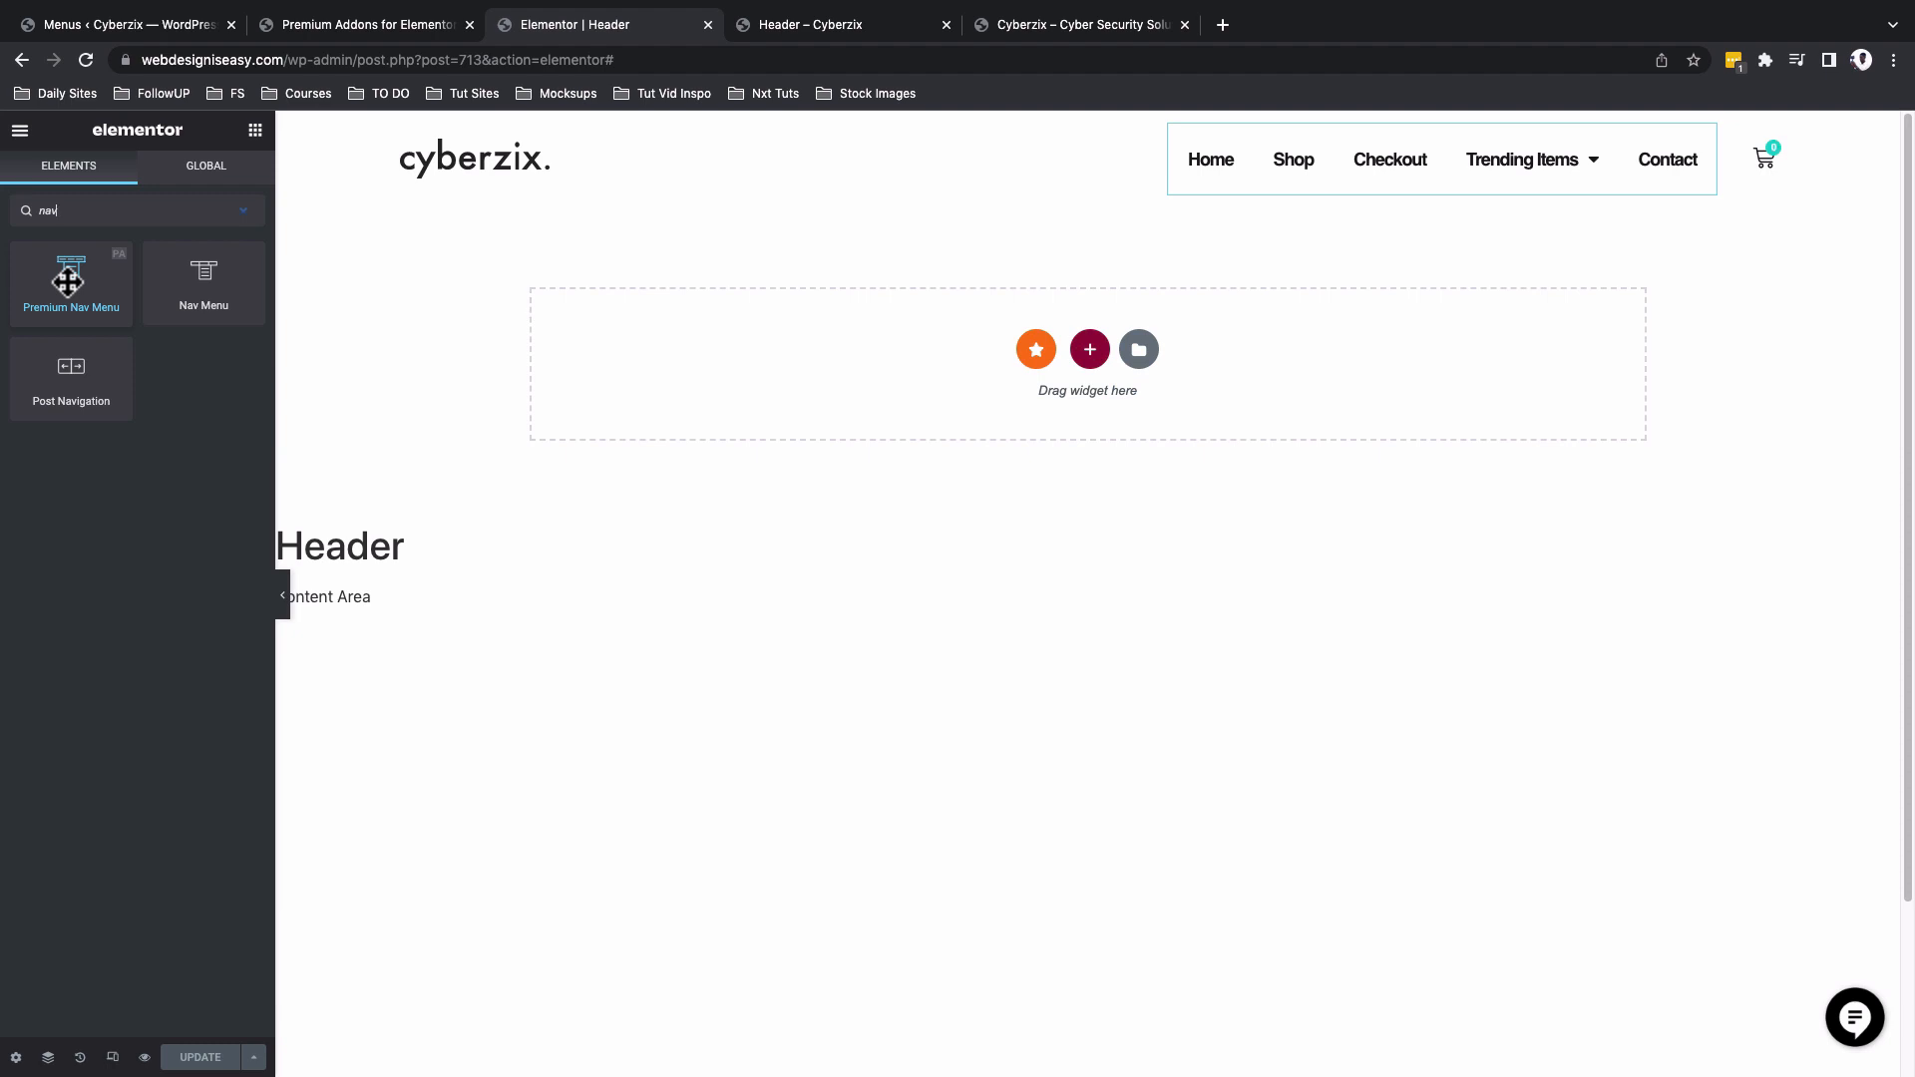
# Switch to the WordPress Menus page, review the menu structure and choose Shop Menu (Header) as the menu to edit.
pyautogui.click(70, 27)
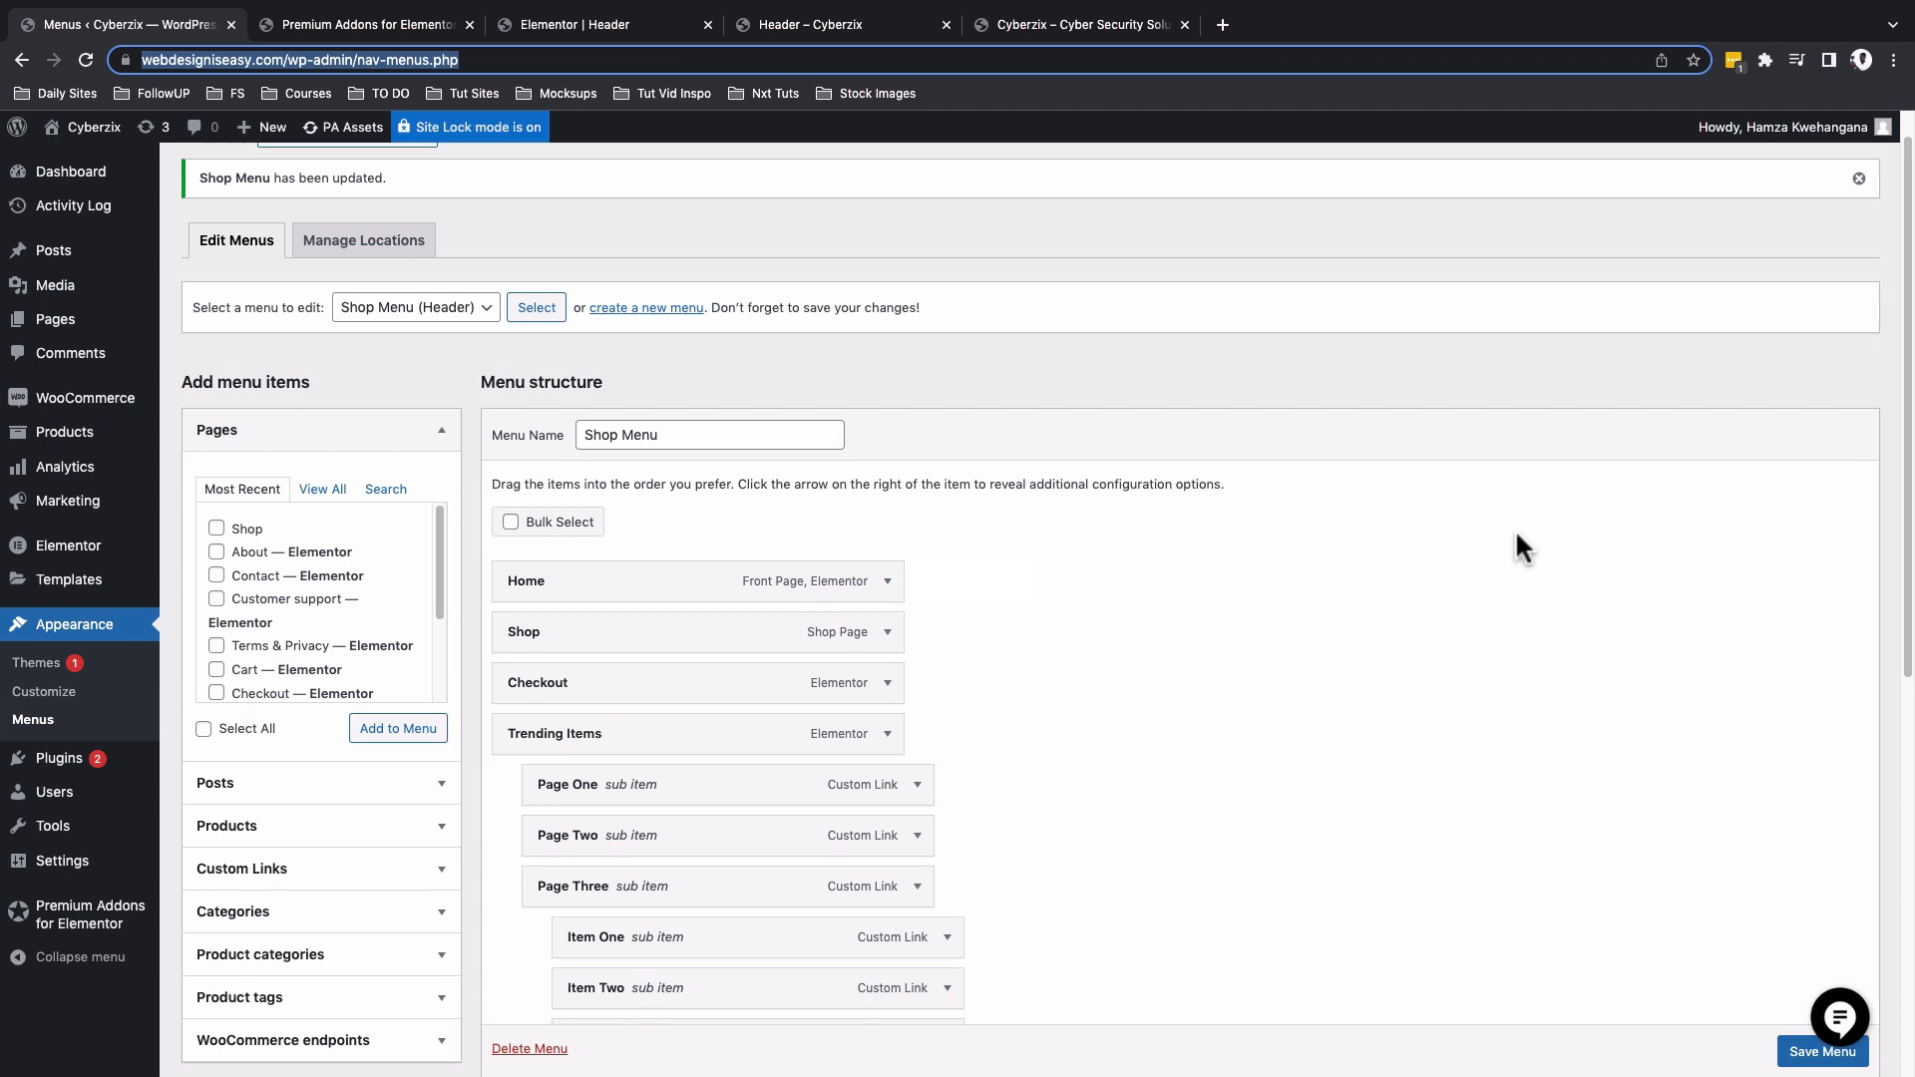
pyautogui.scroll(-3, 1307, 547)
pyautogui.scroll(4, 1306, 547)
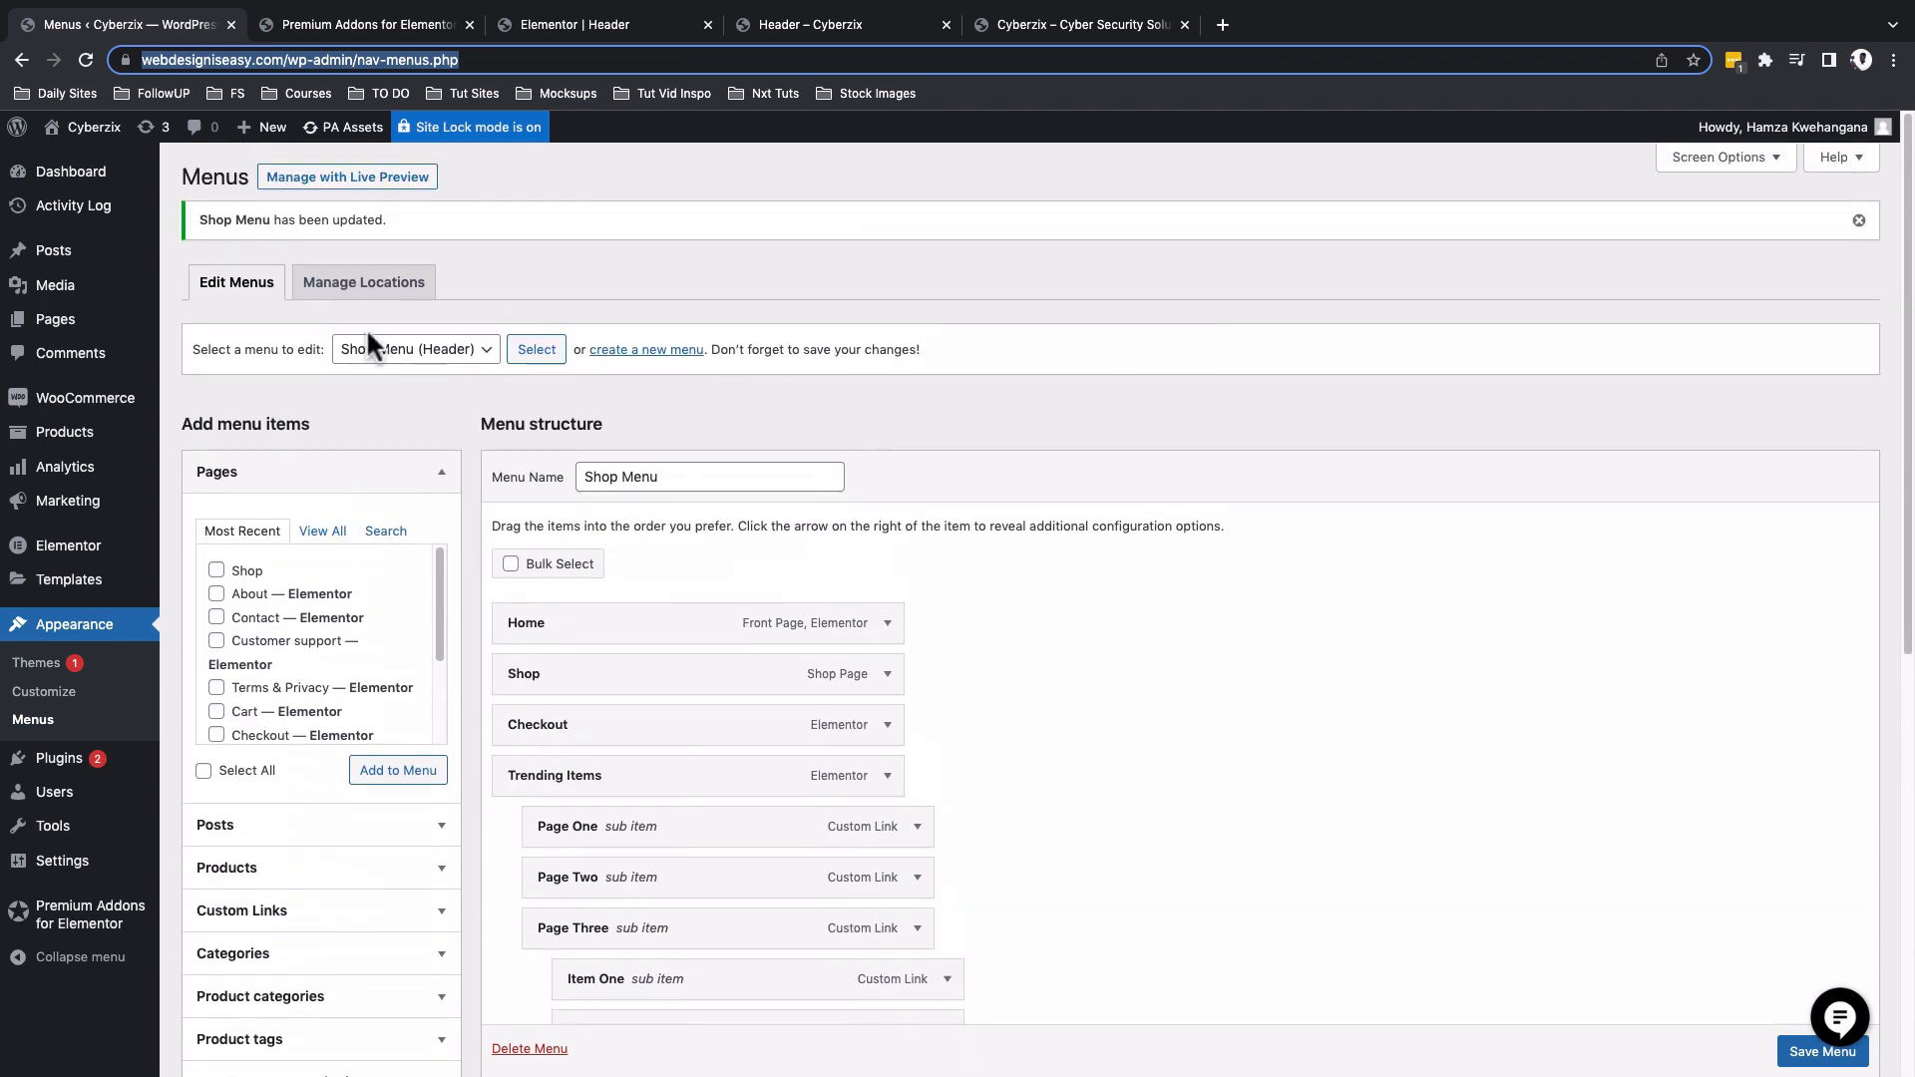
pyautogui.click(419, 353)
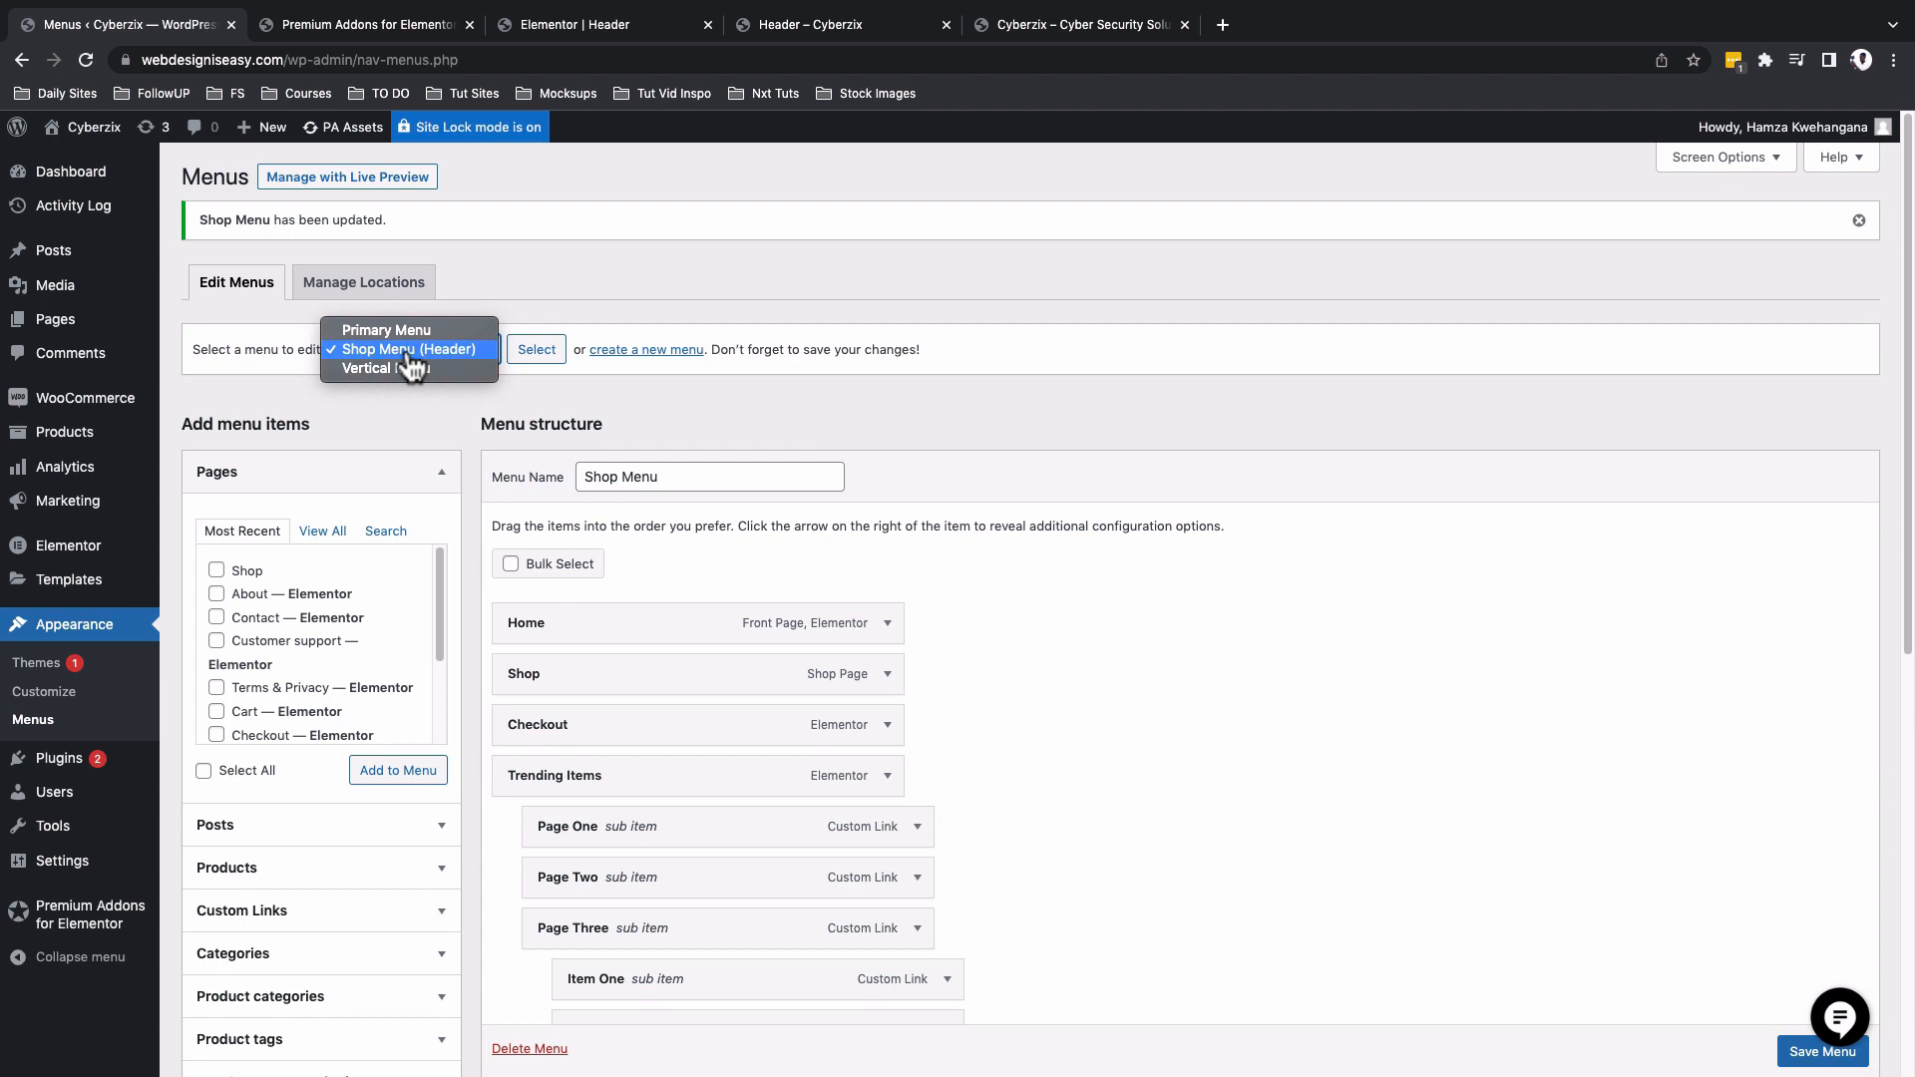
pyautogui.click(409, 351)
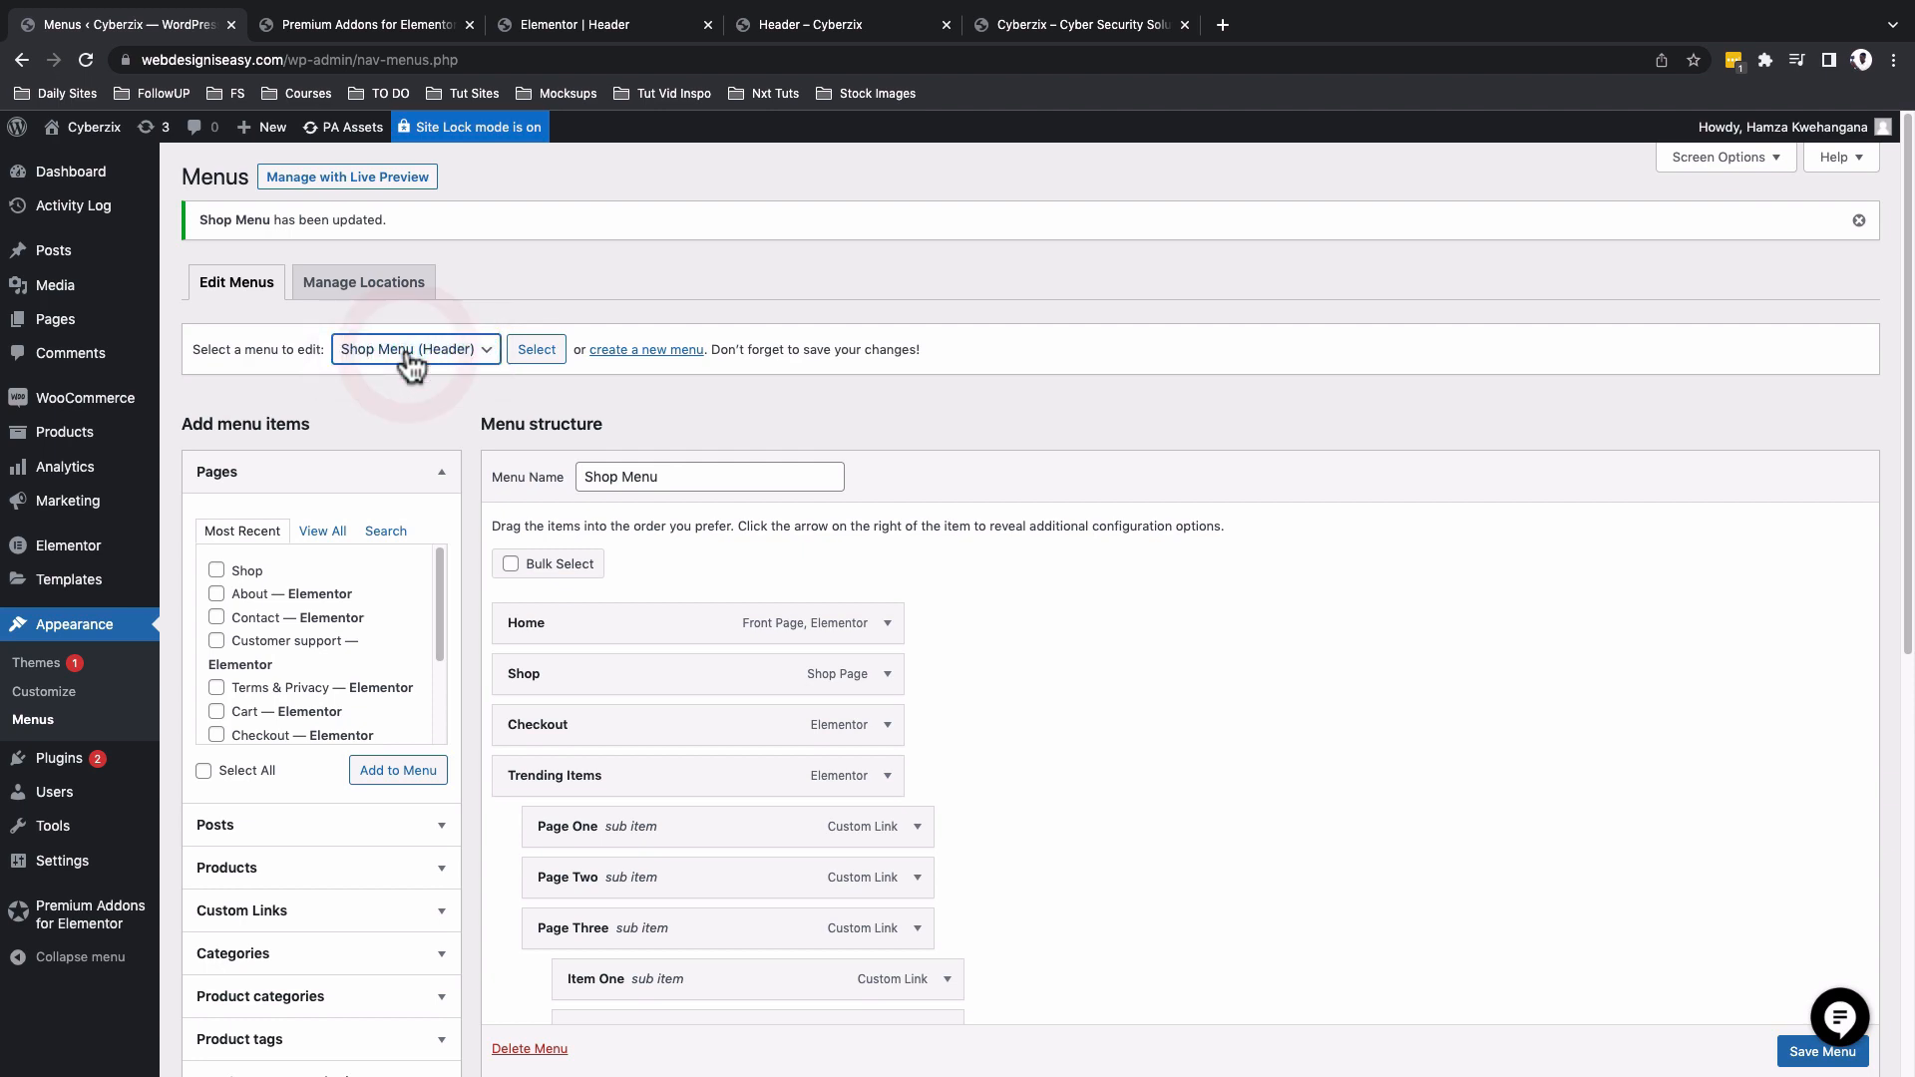
# Compare the Shop Menu's item structure with the Trending Items dropdown and Page Three submenu on the live site.
pyautogui.scroll(-4, 1033, 638)
pyautogui.scroll(-2, 1037, 653)
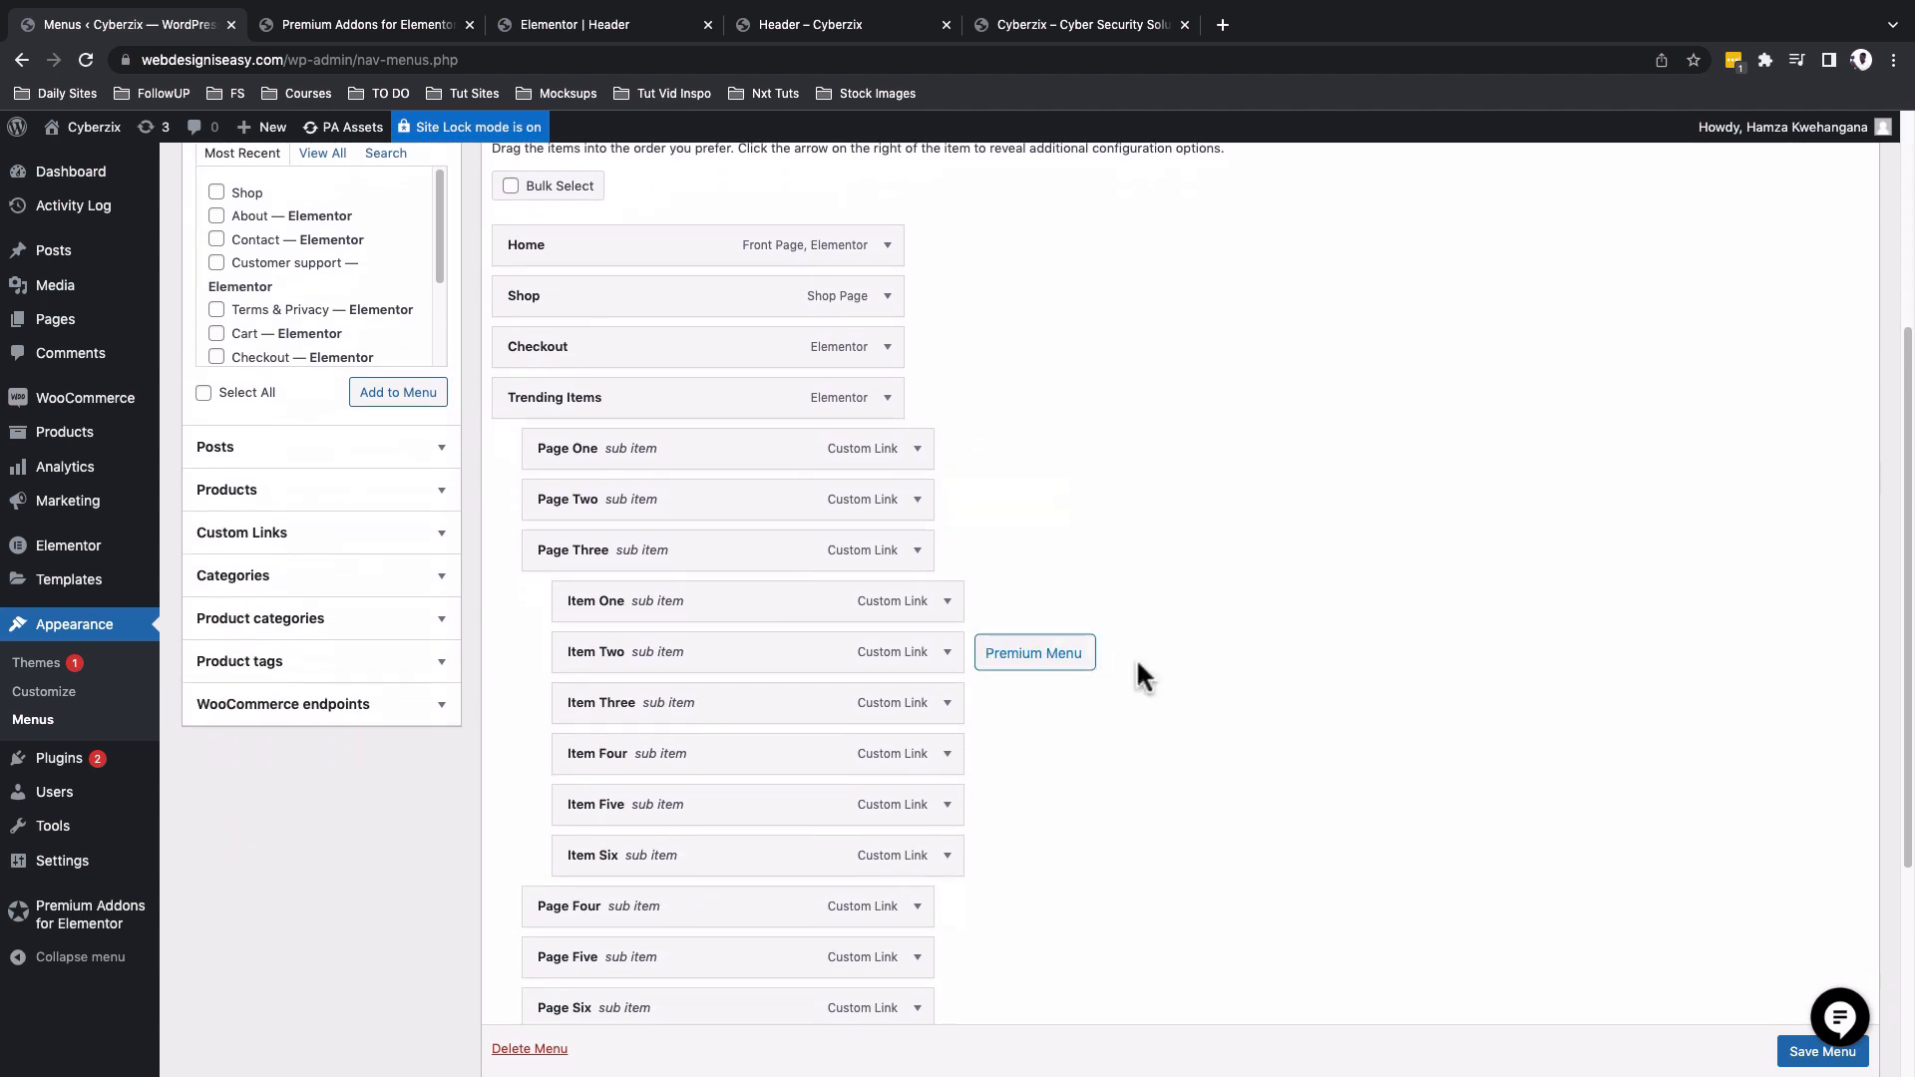
pyautogui.scroll(4, 1167, 619)
pyautogui.scroll(-4, 1167, 619)
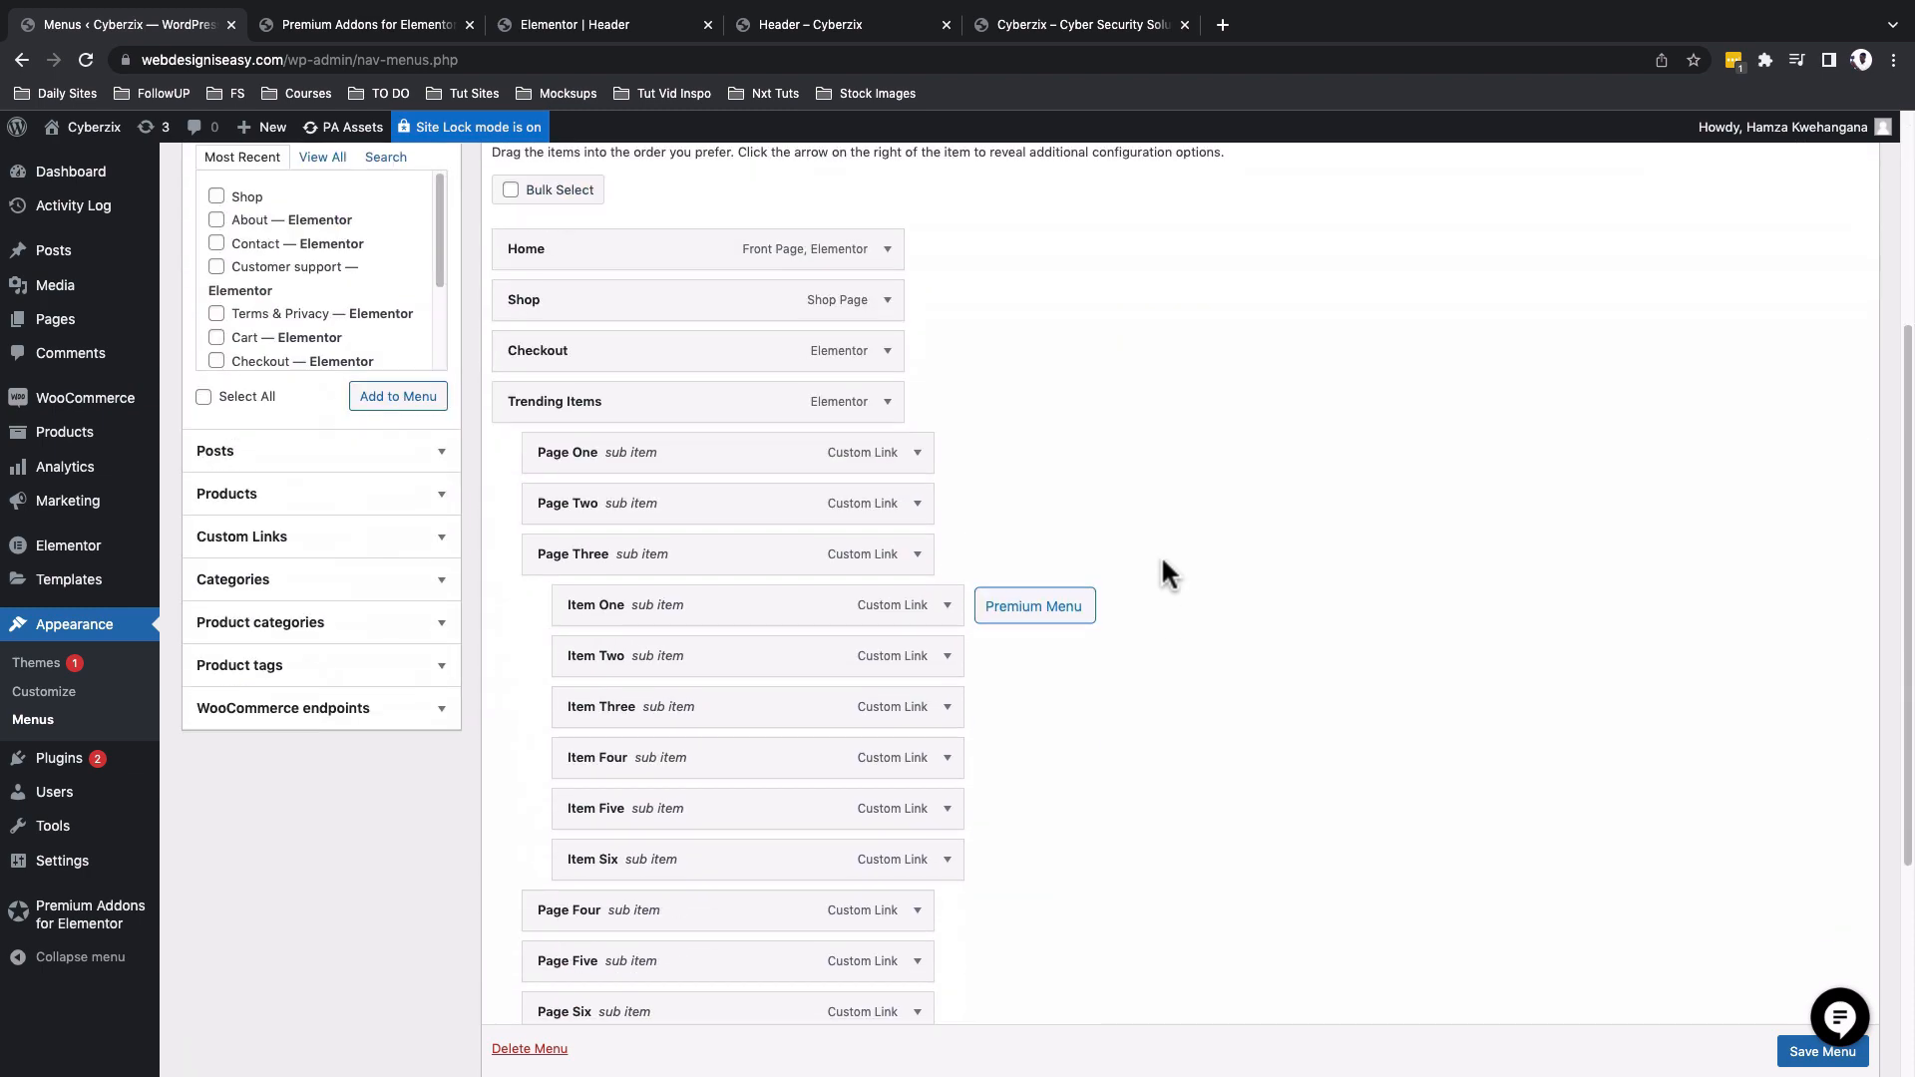
pyautogui.click(1001, 26)
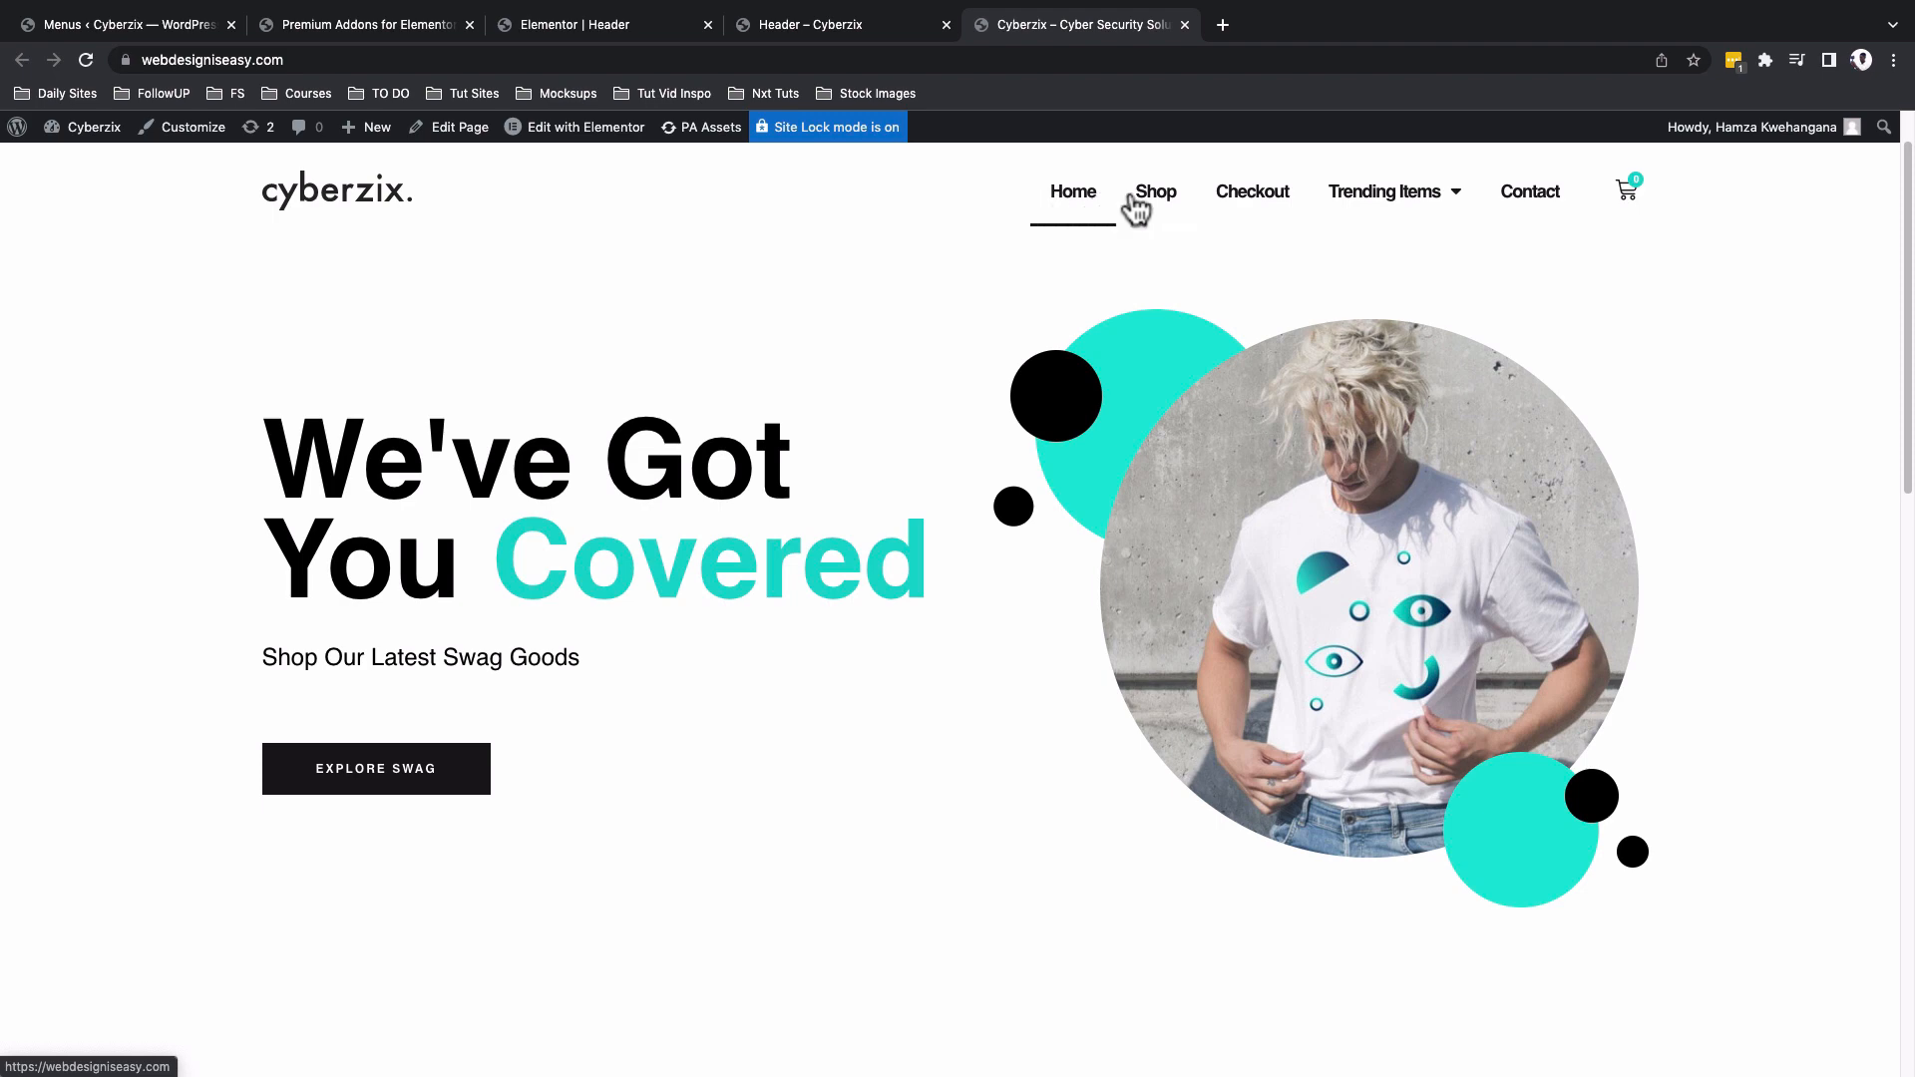
pyautogui.moveTo(1417, 200)
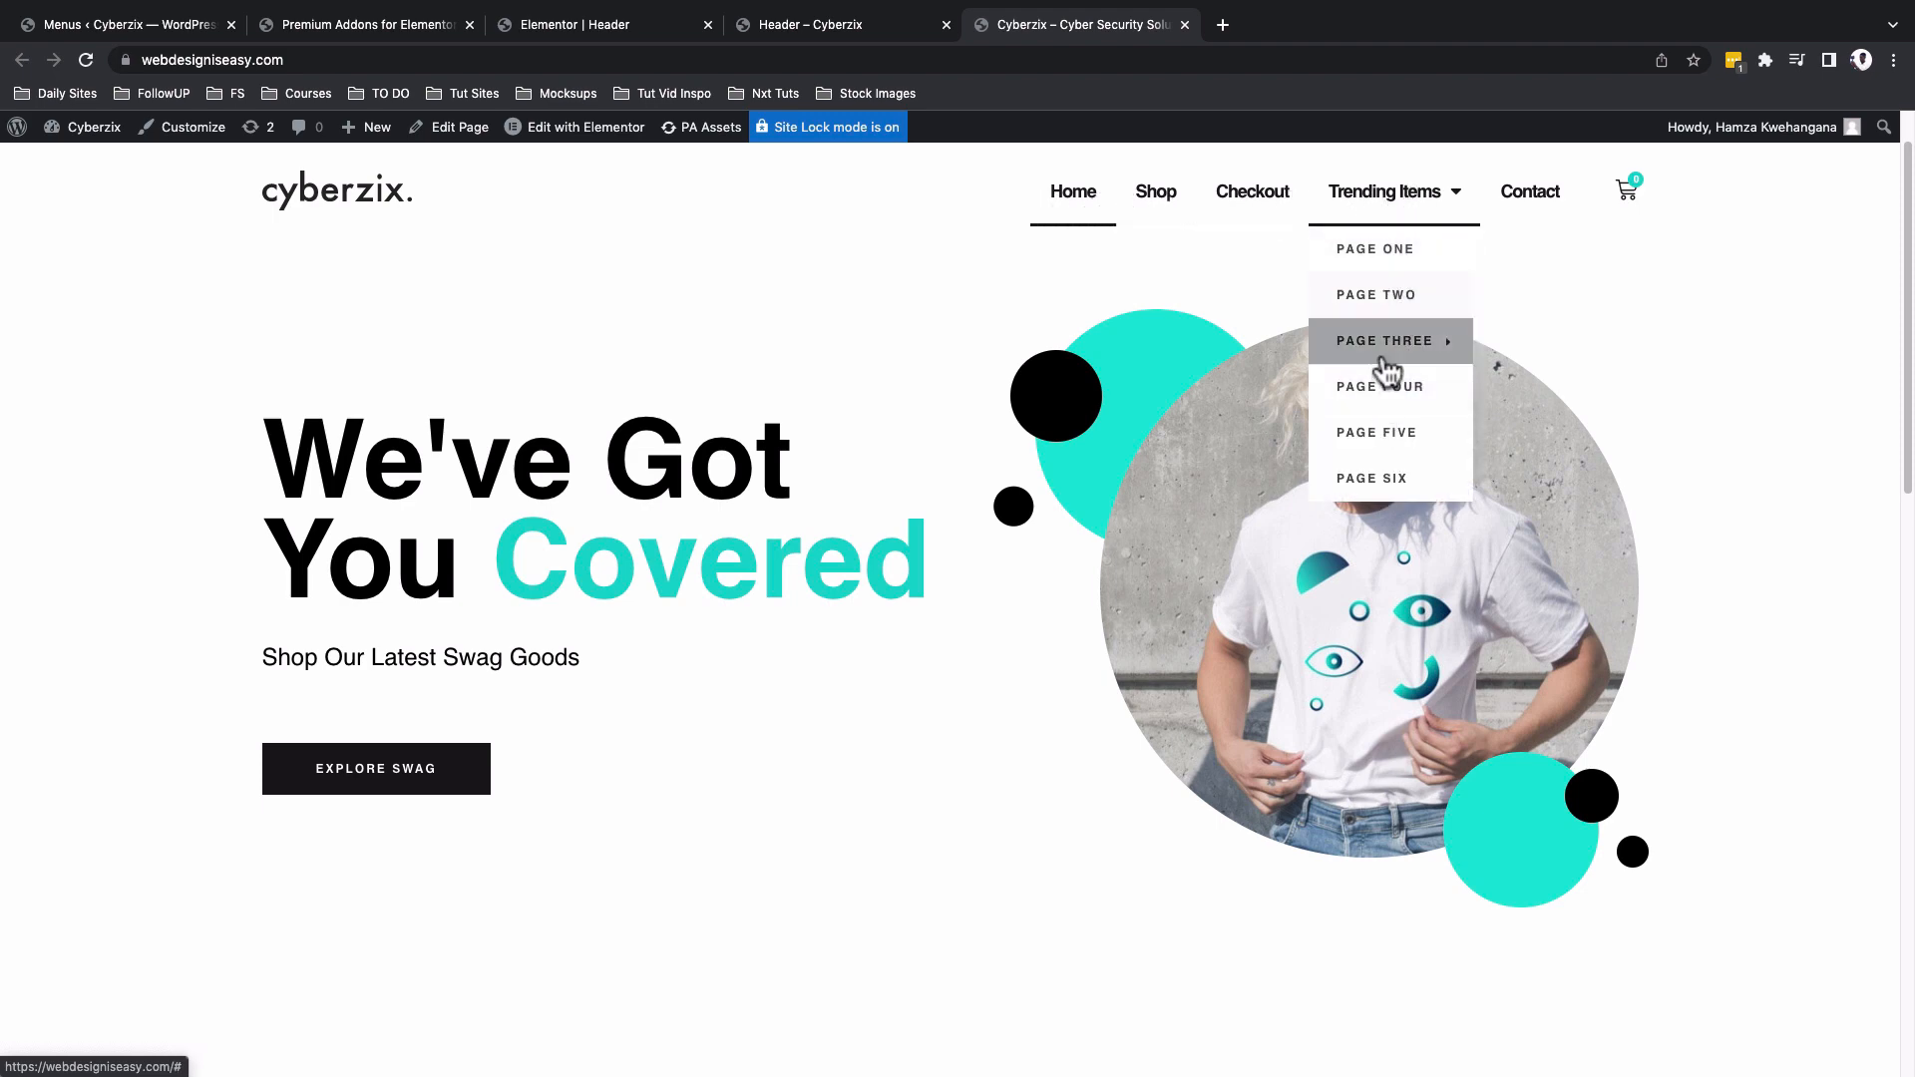
pyautogui.moveTo(1461, 354)
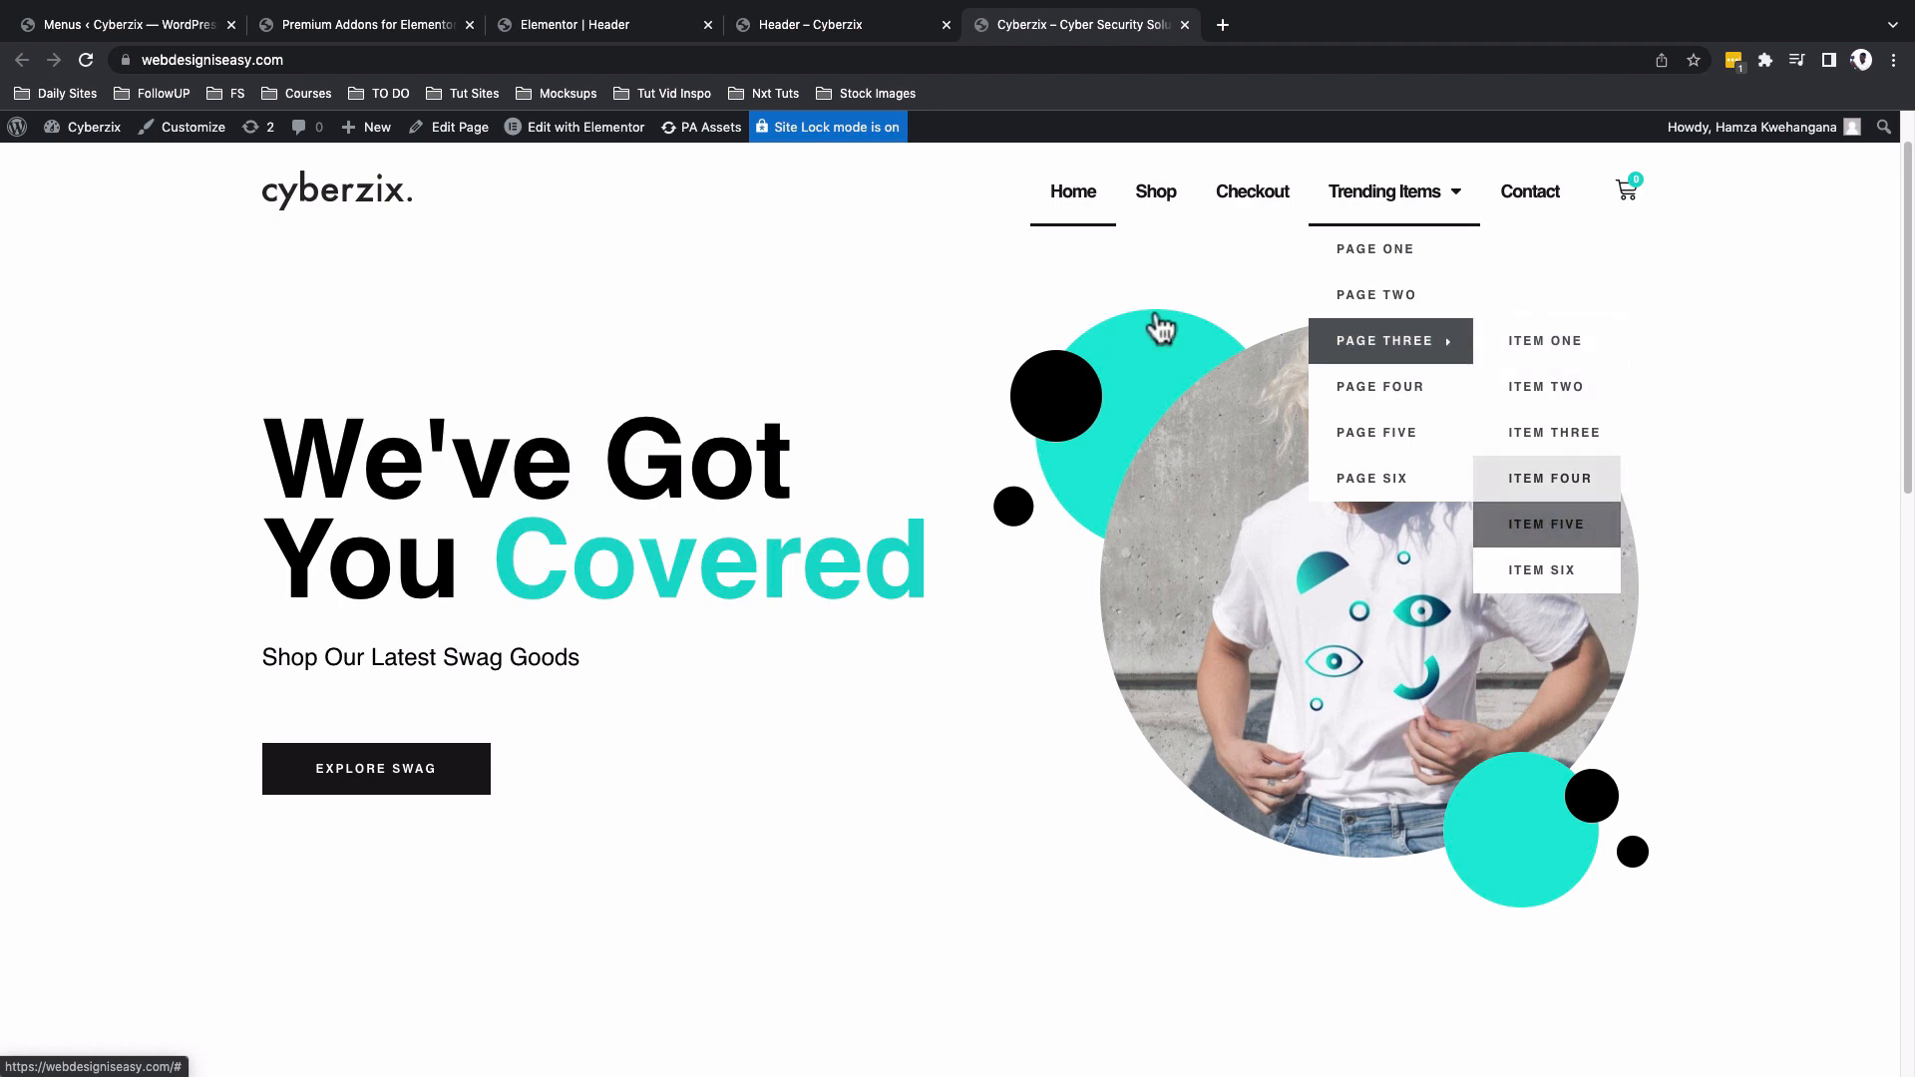
# Save the Shop Menu on the WordPress Menus page and close the Premium Addons settings page.
pyautogui.click(129, 25)
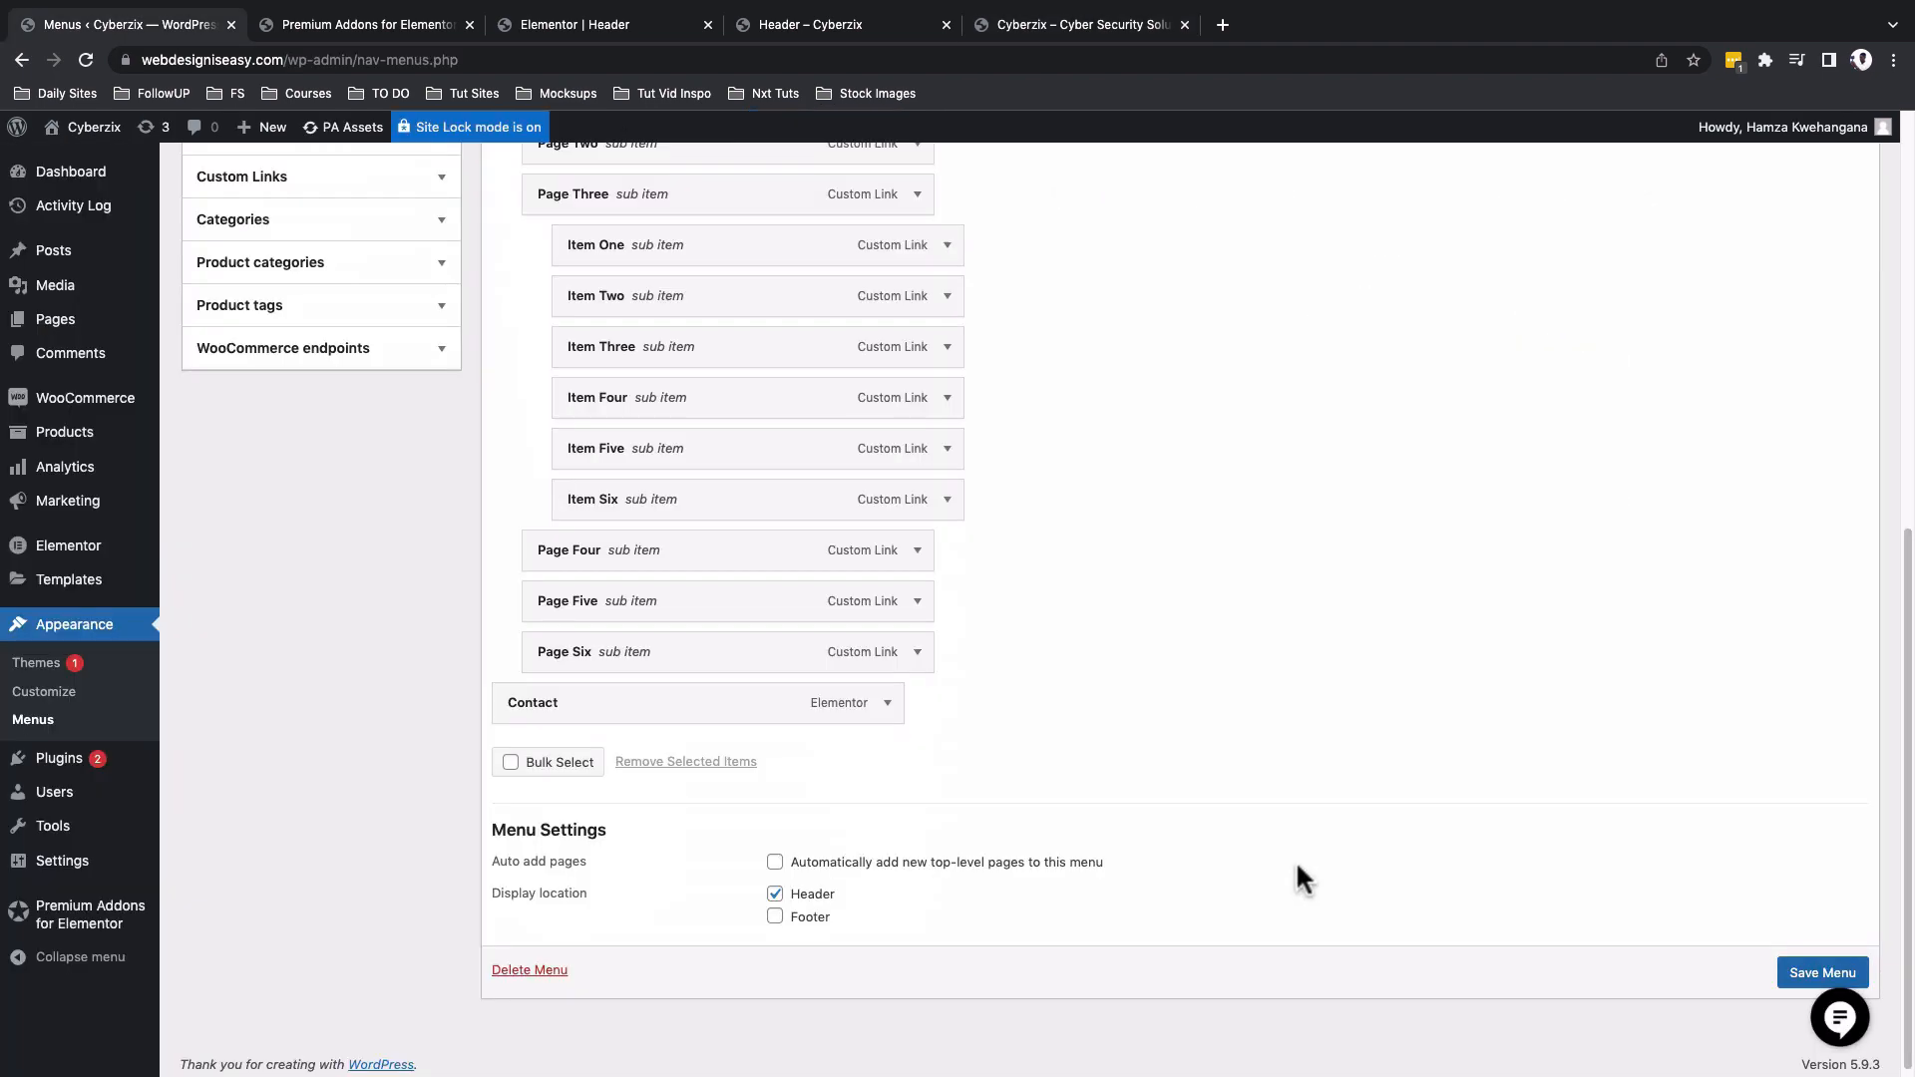
pyautogui.scroll(4, 1355, 743)
pyautogui.scroll(-5, 1355, 743)
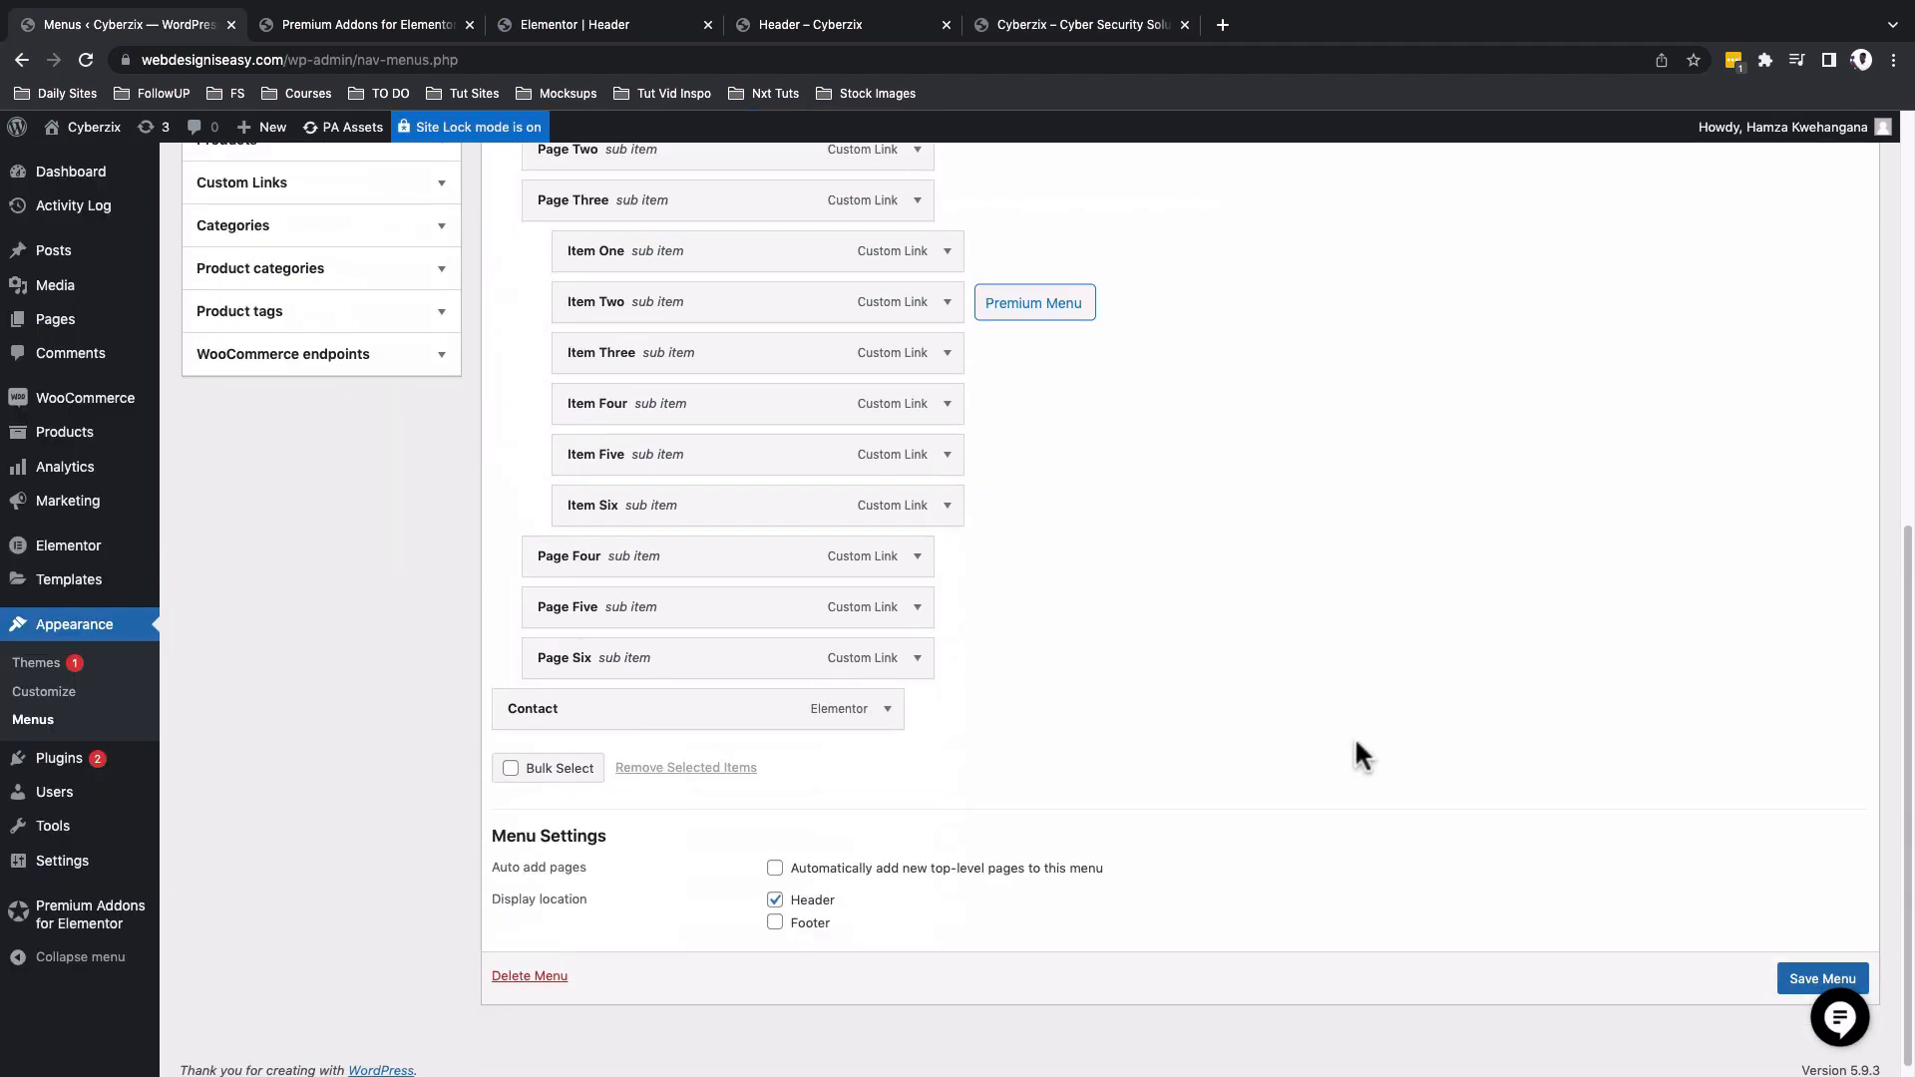
pyautogui.click(1788, 986)
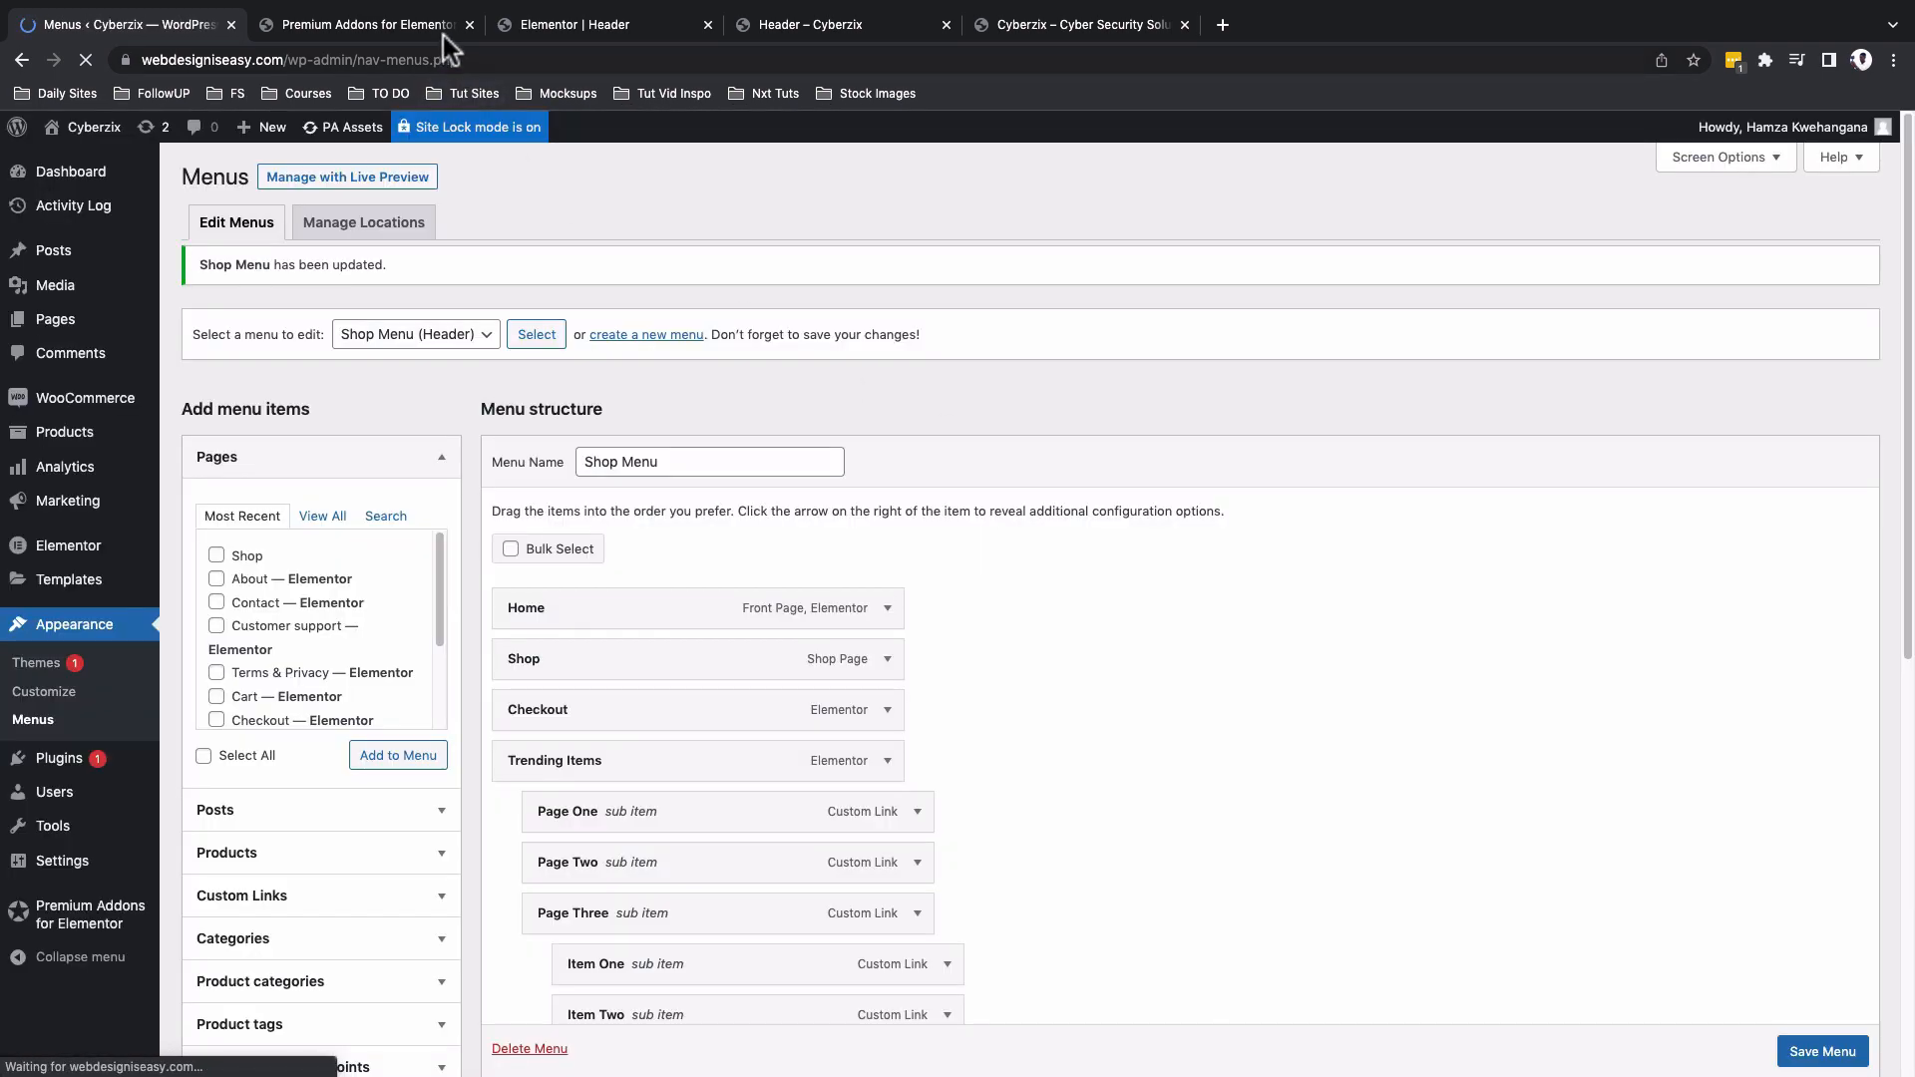
pyautogui.click(443, 33)
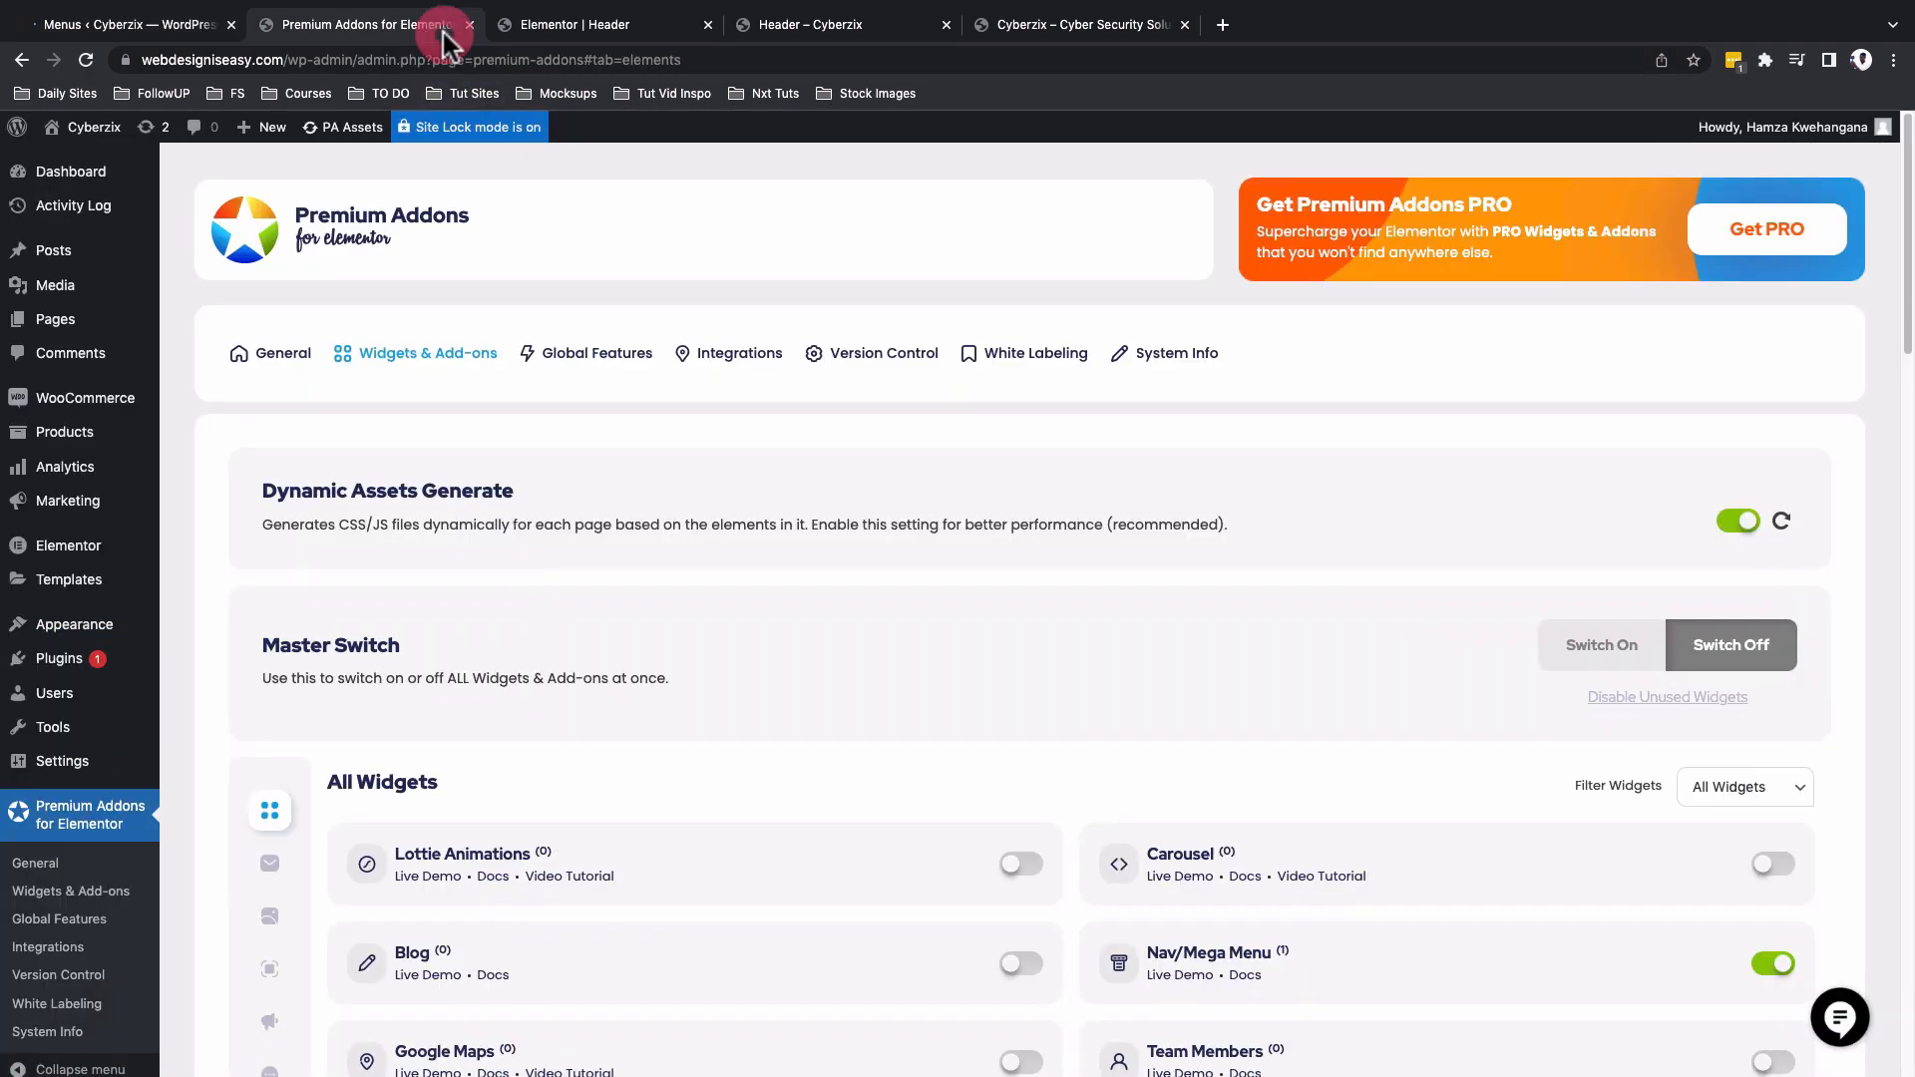
pyautogui.click(469, 25)
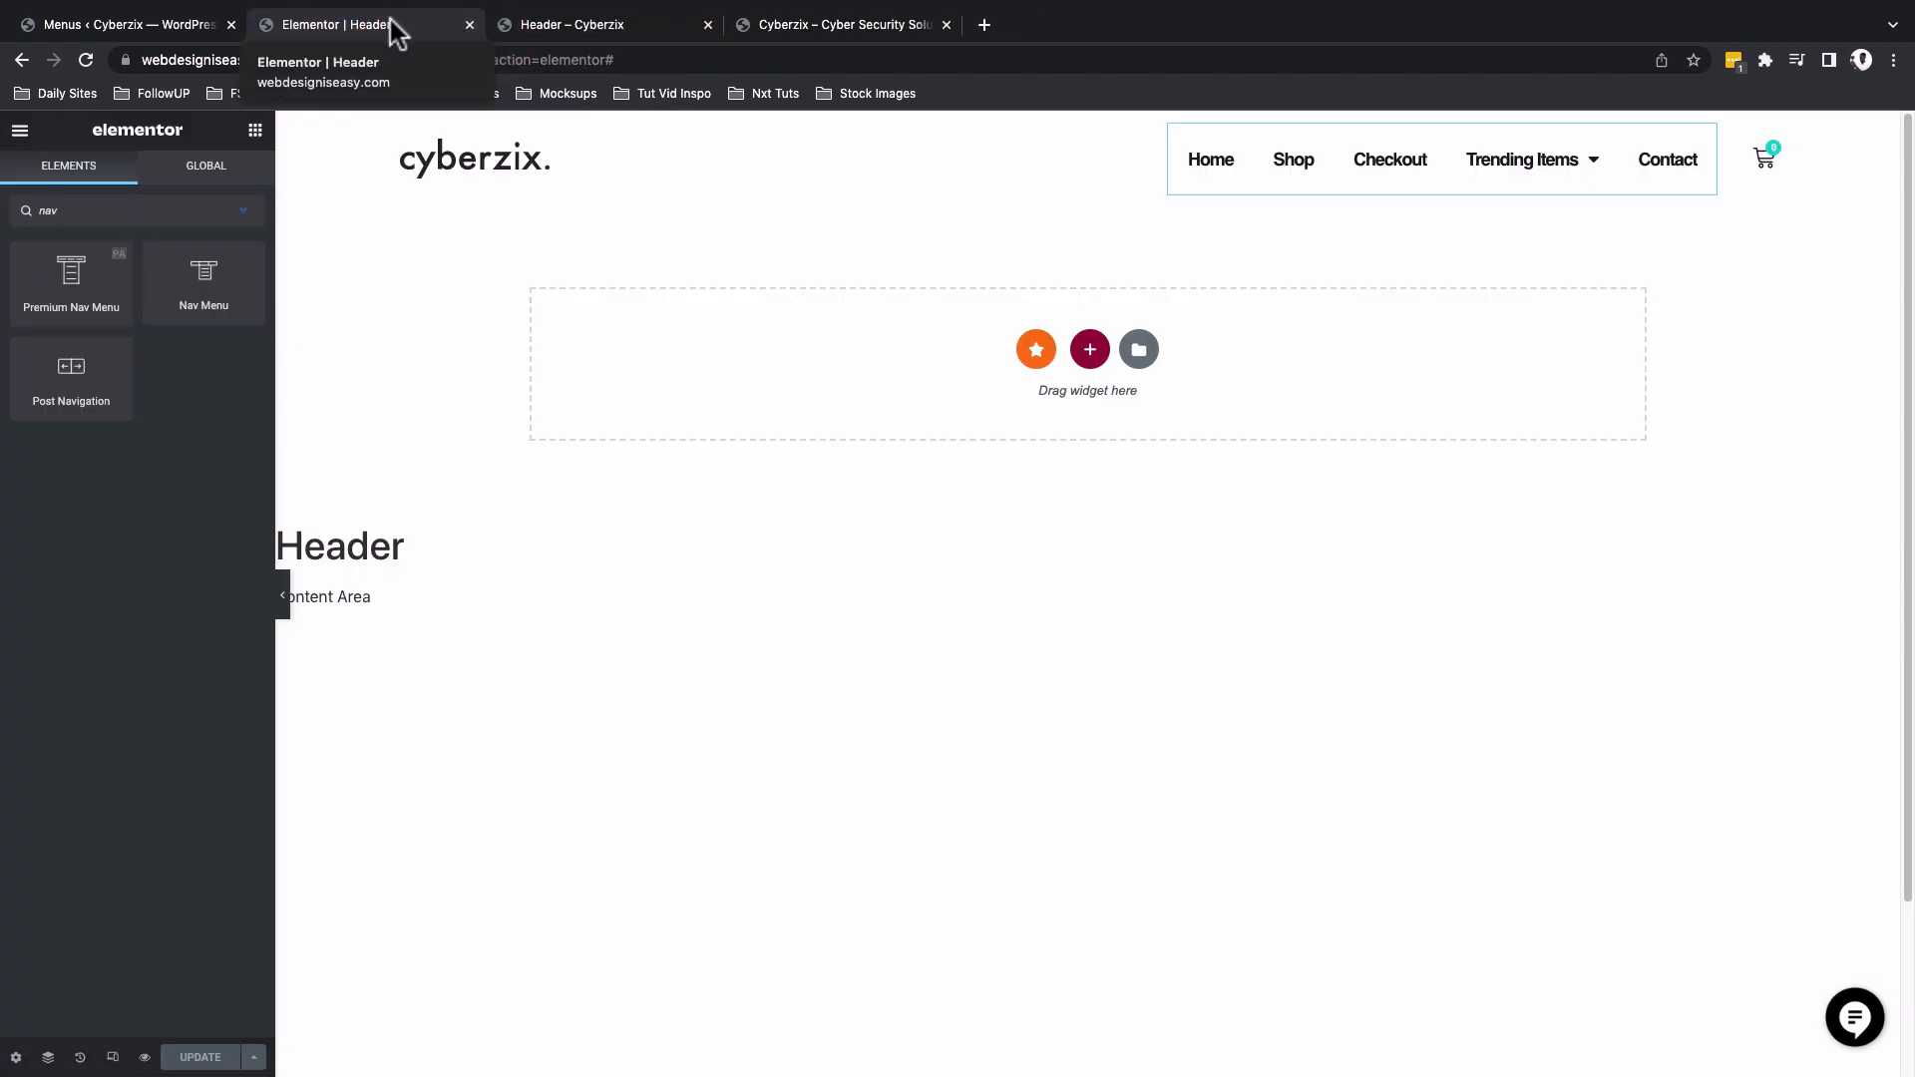
# Duplicate the header section in the Elementor header template and delete the Nav Menu widget from the copy.
pyautogui.moveTo(1031, 141)
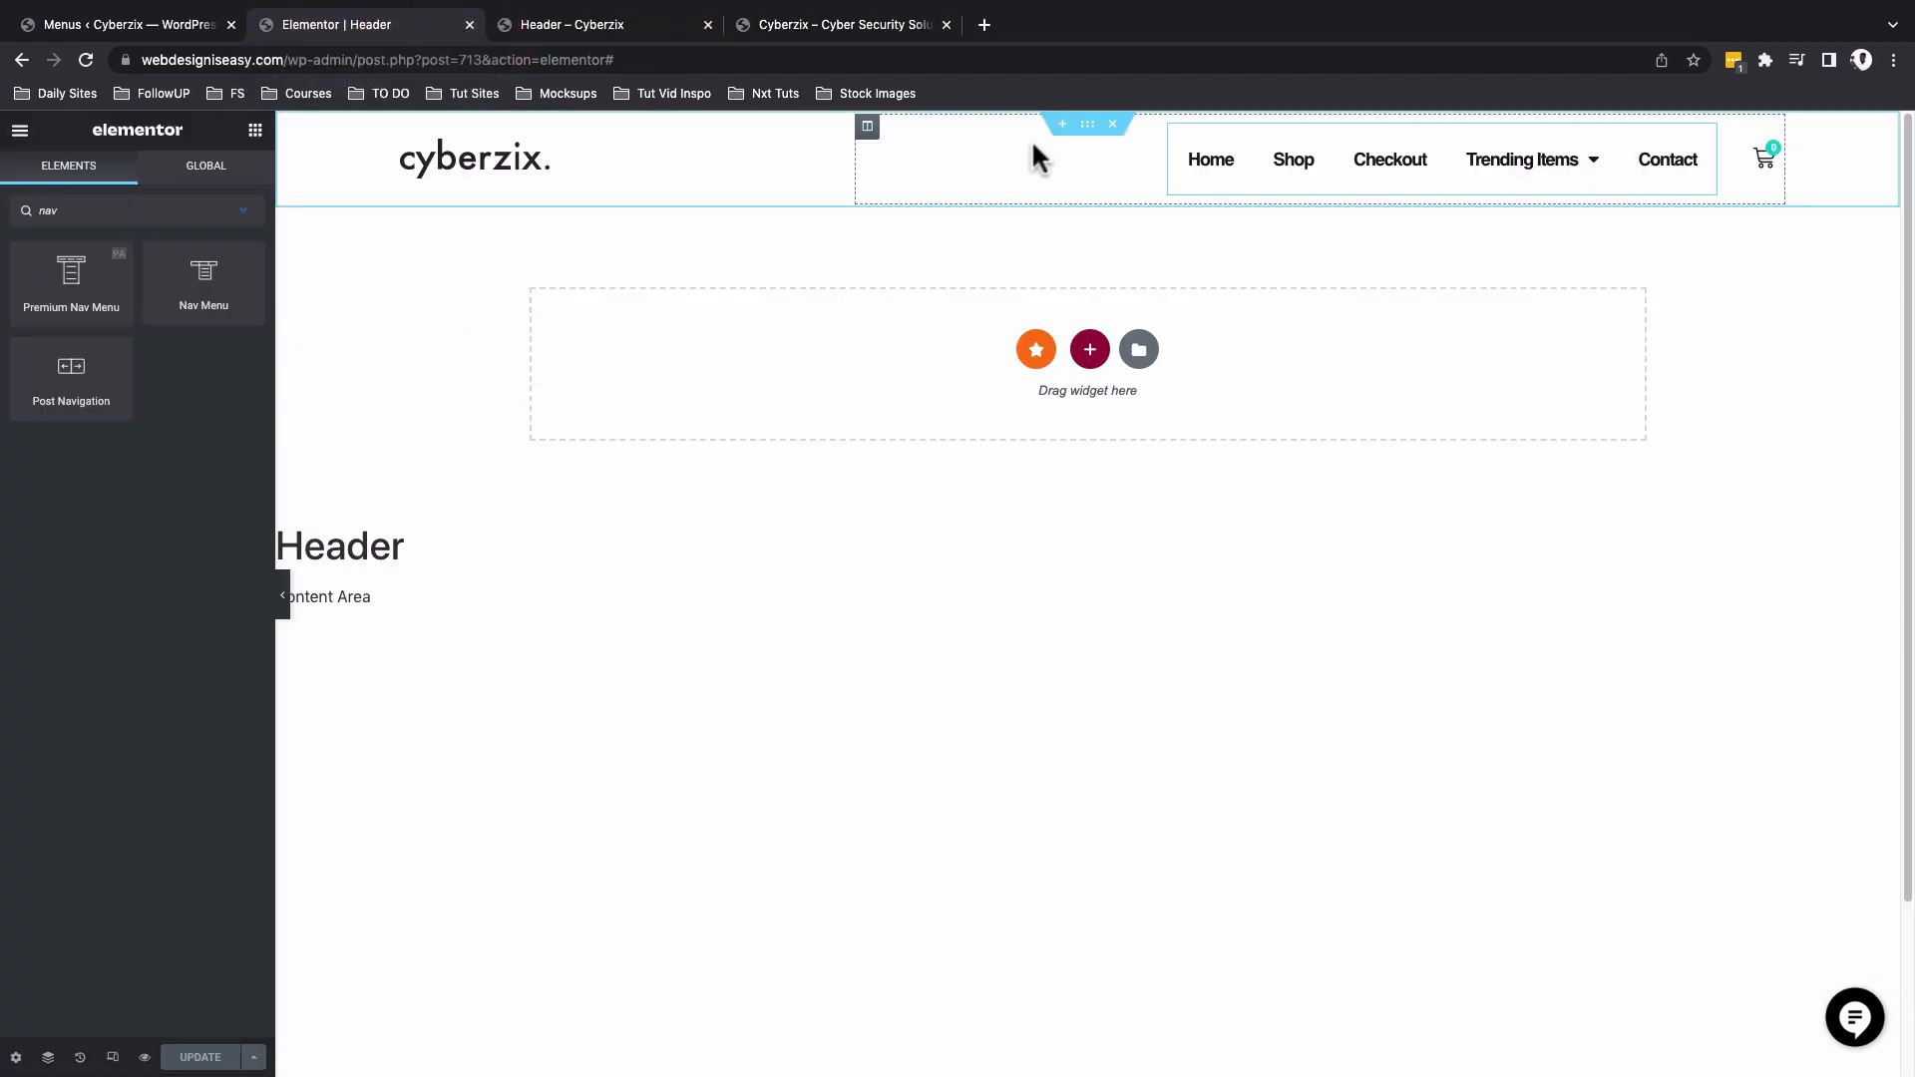
pyautogui.rightClick(1090, 143)
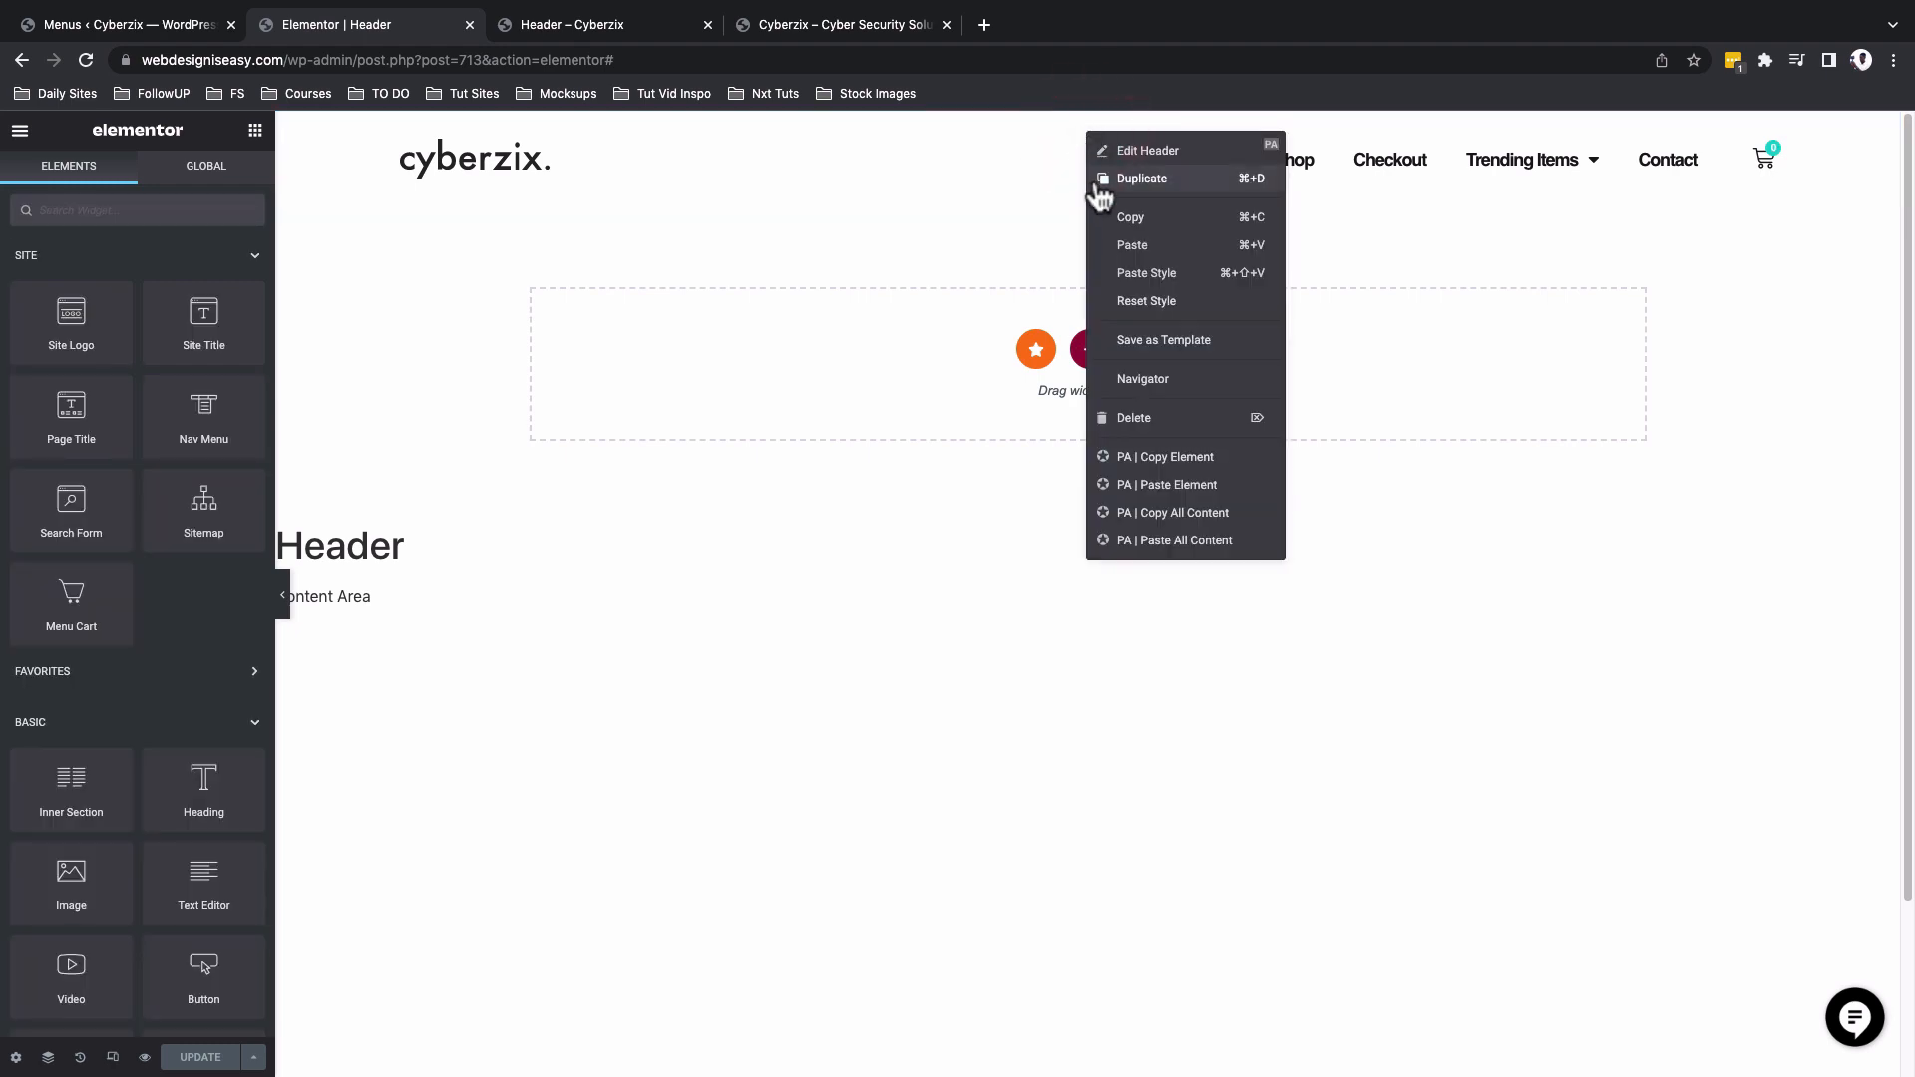
pyautogui.click(1093, 177)
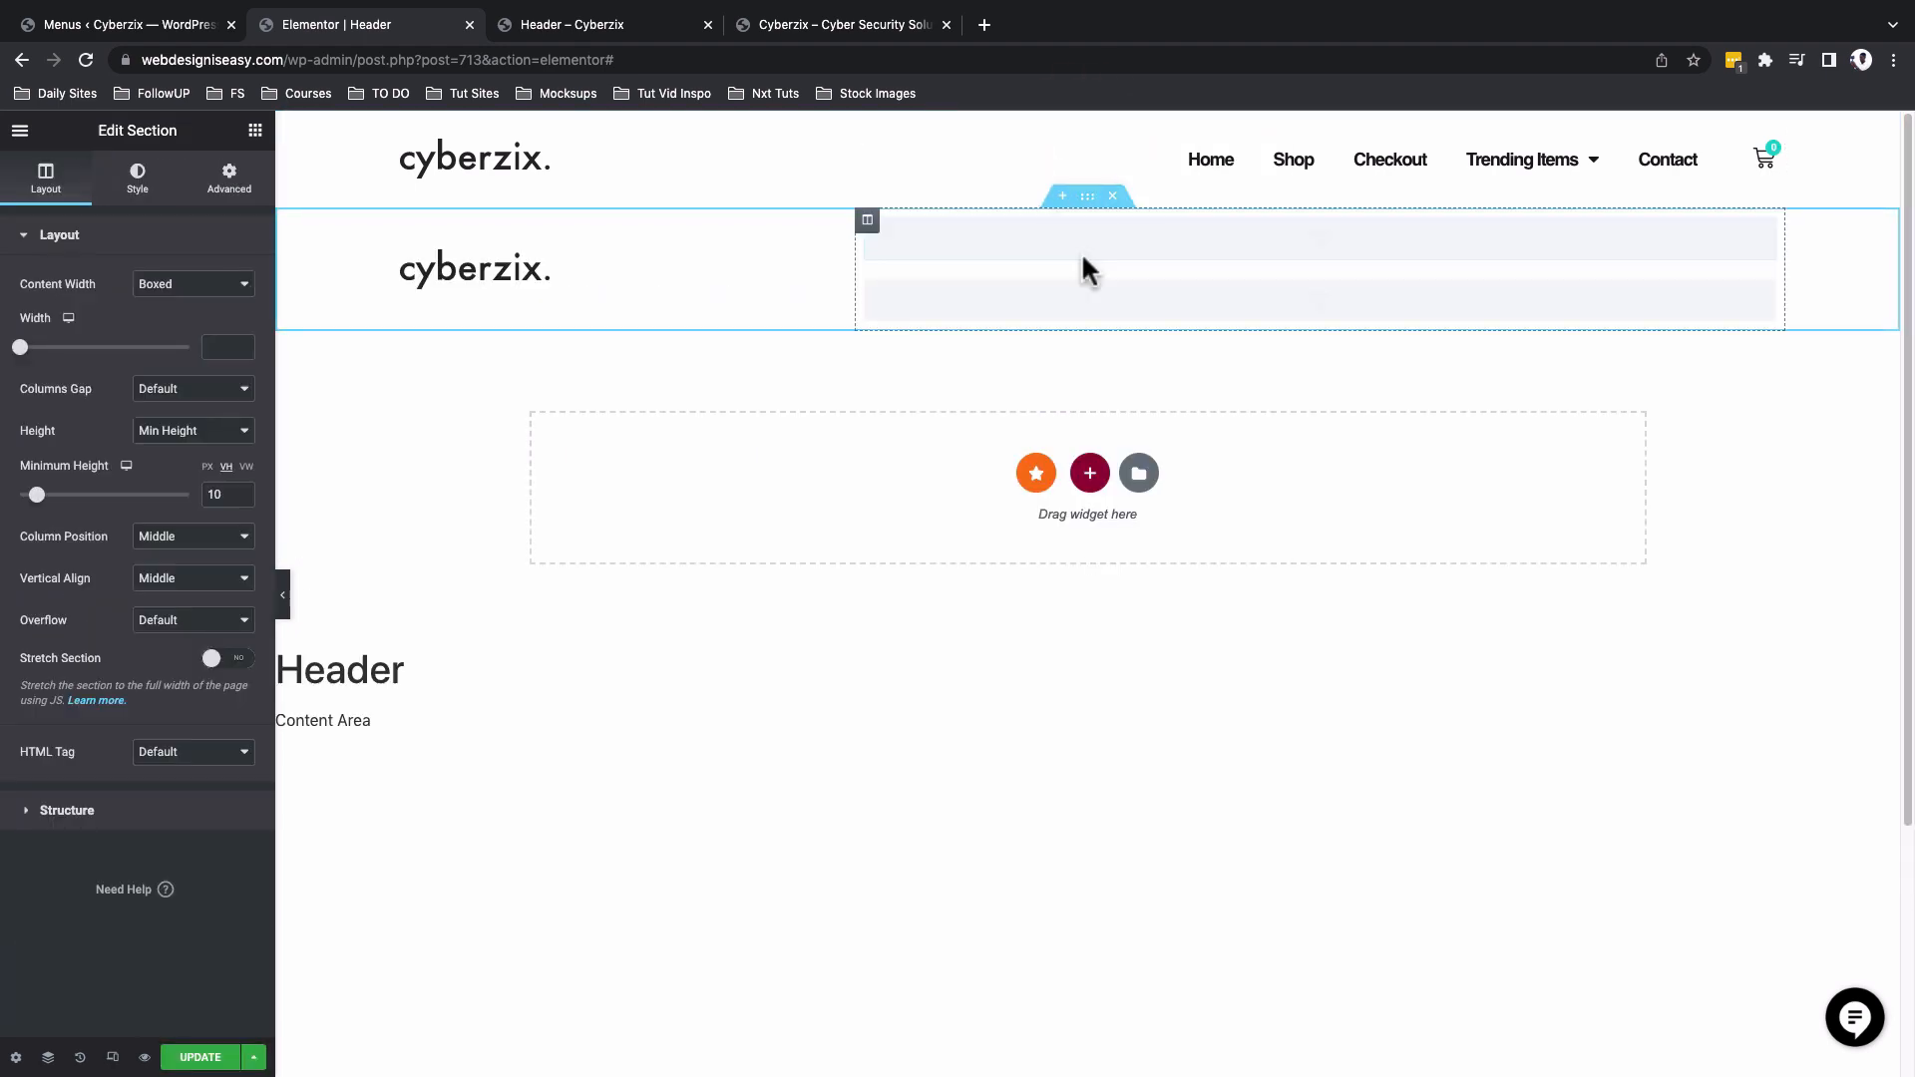
pyautogui.moveTo(1697, 279)
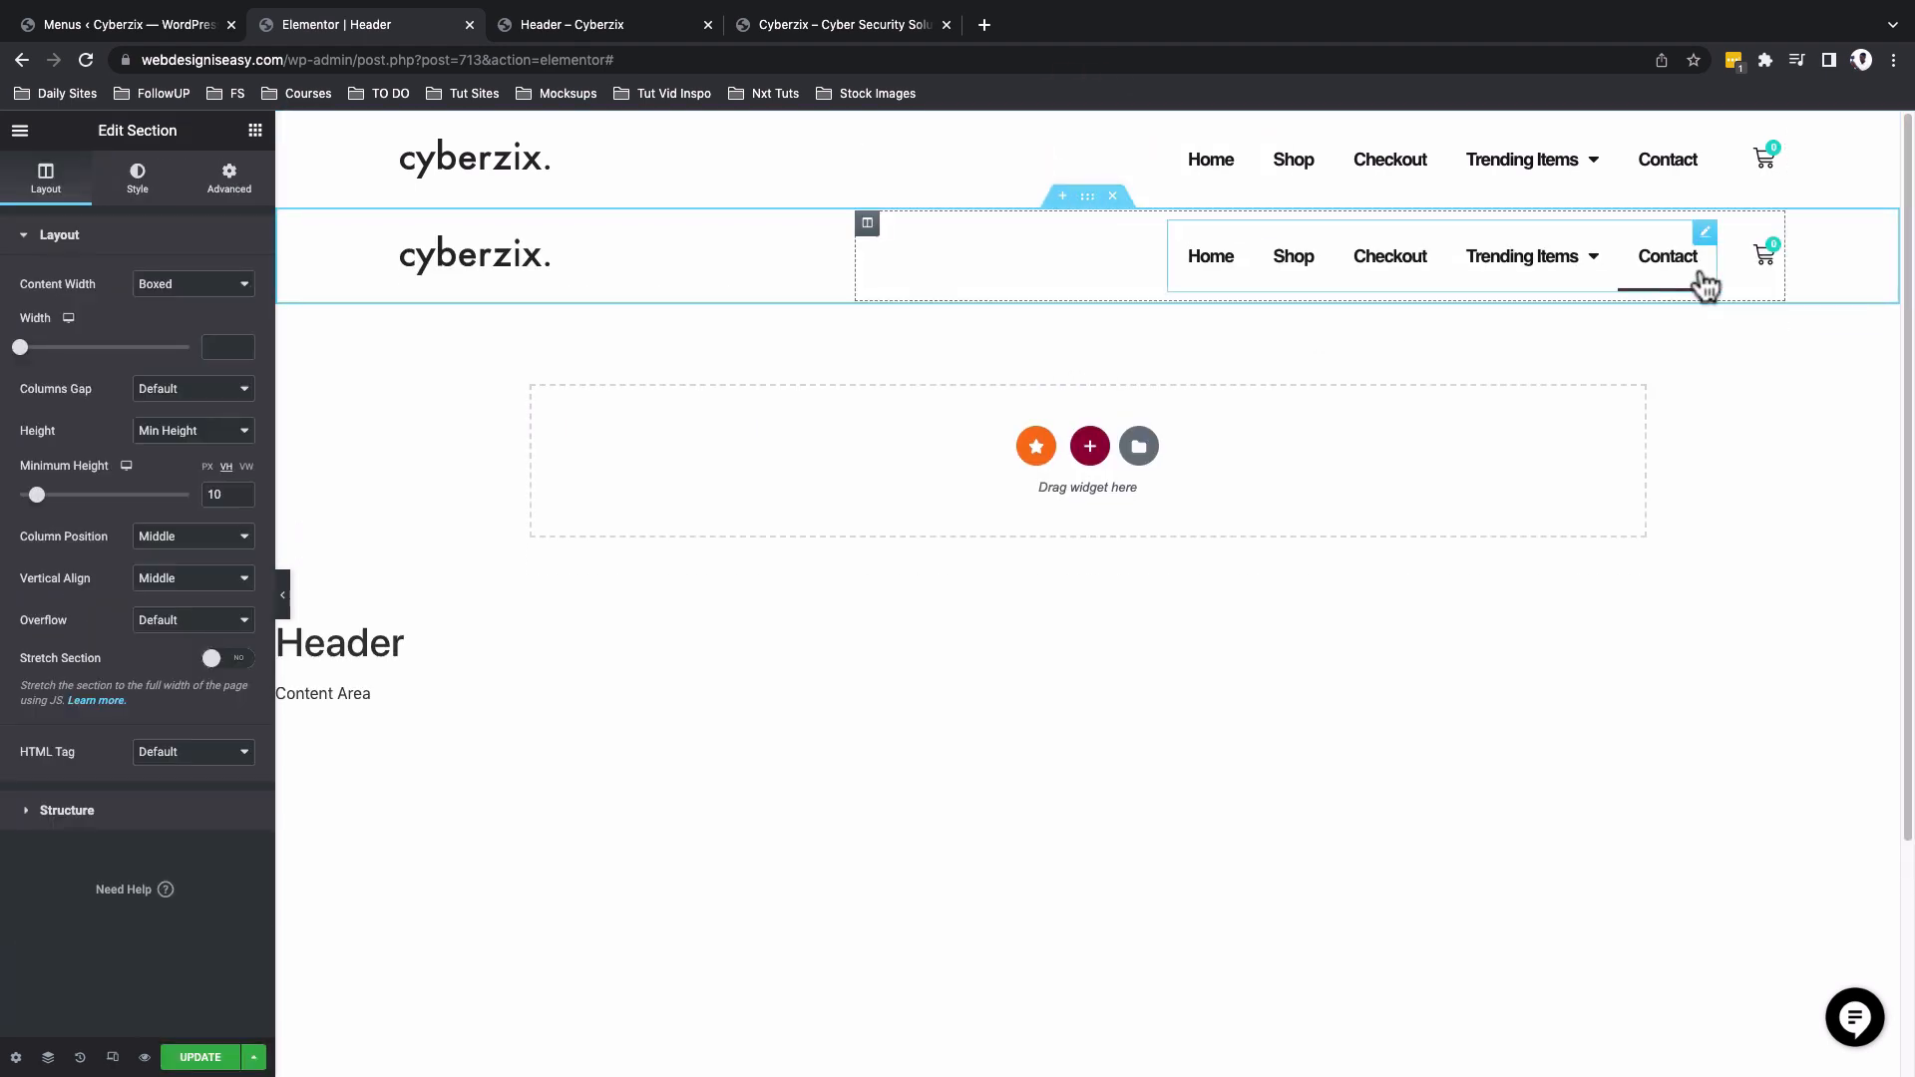
pyautogui.rightClick(1708, 252)
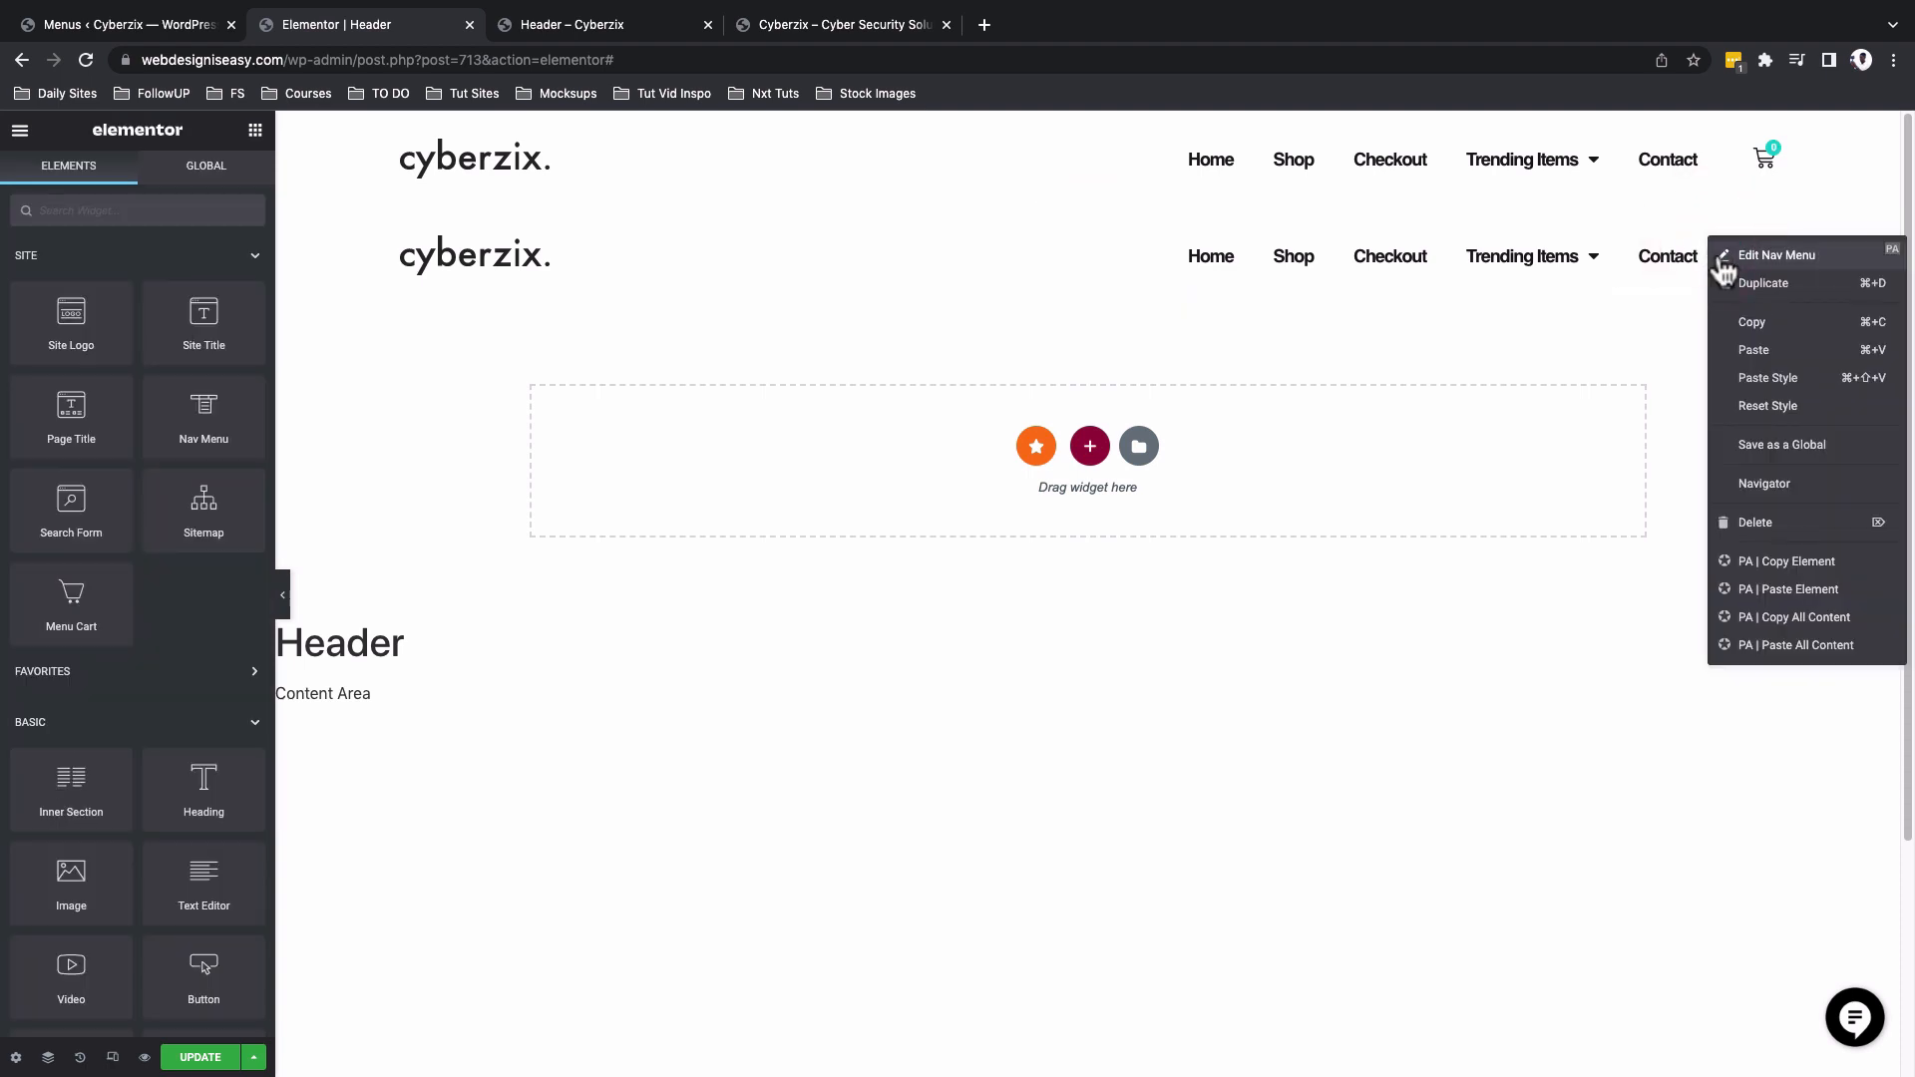
pyautogui.click(1747, 539)
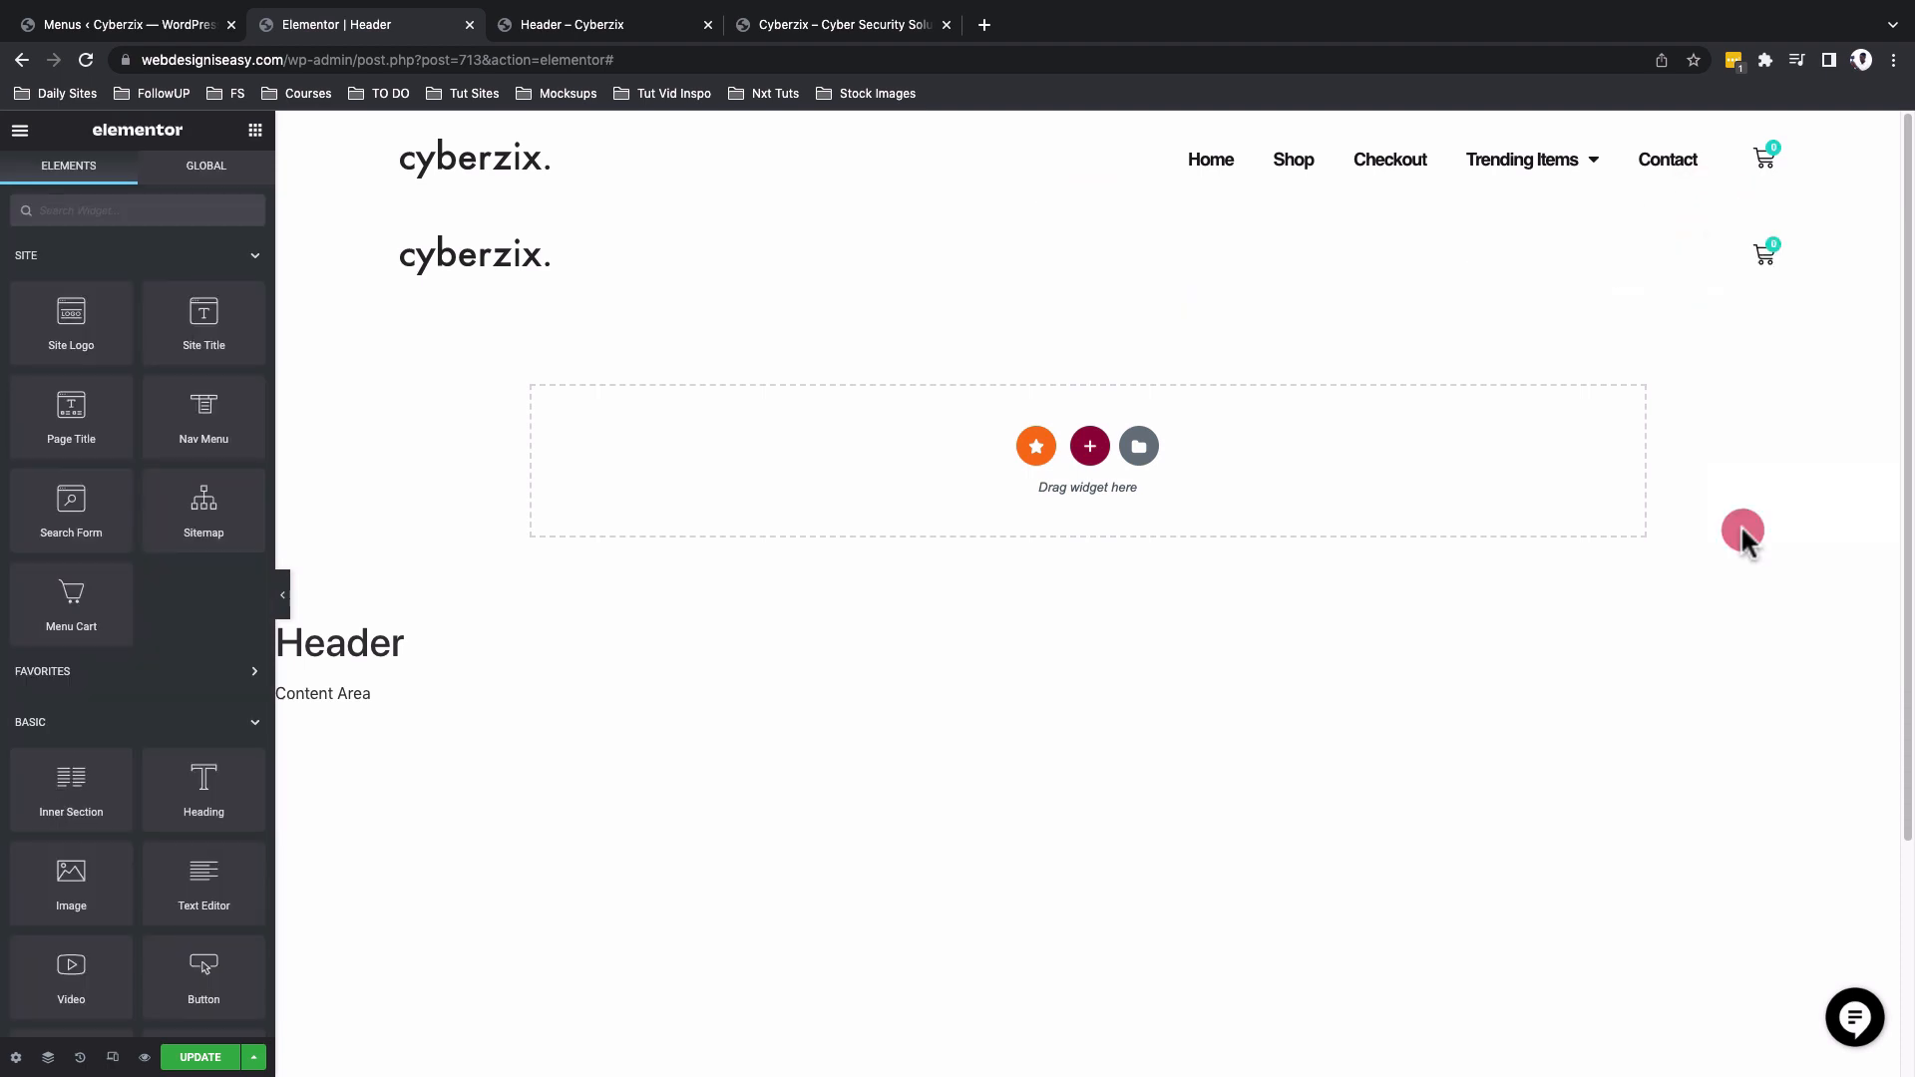
# Search the widgets for "nav" and add a Premium Nav Menu above the cart icon in the duplicated header section.
pyautogui.click(167, 208)
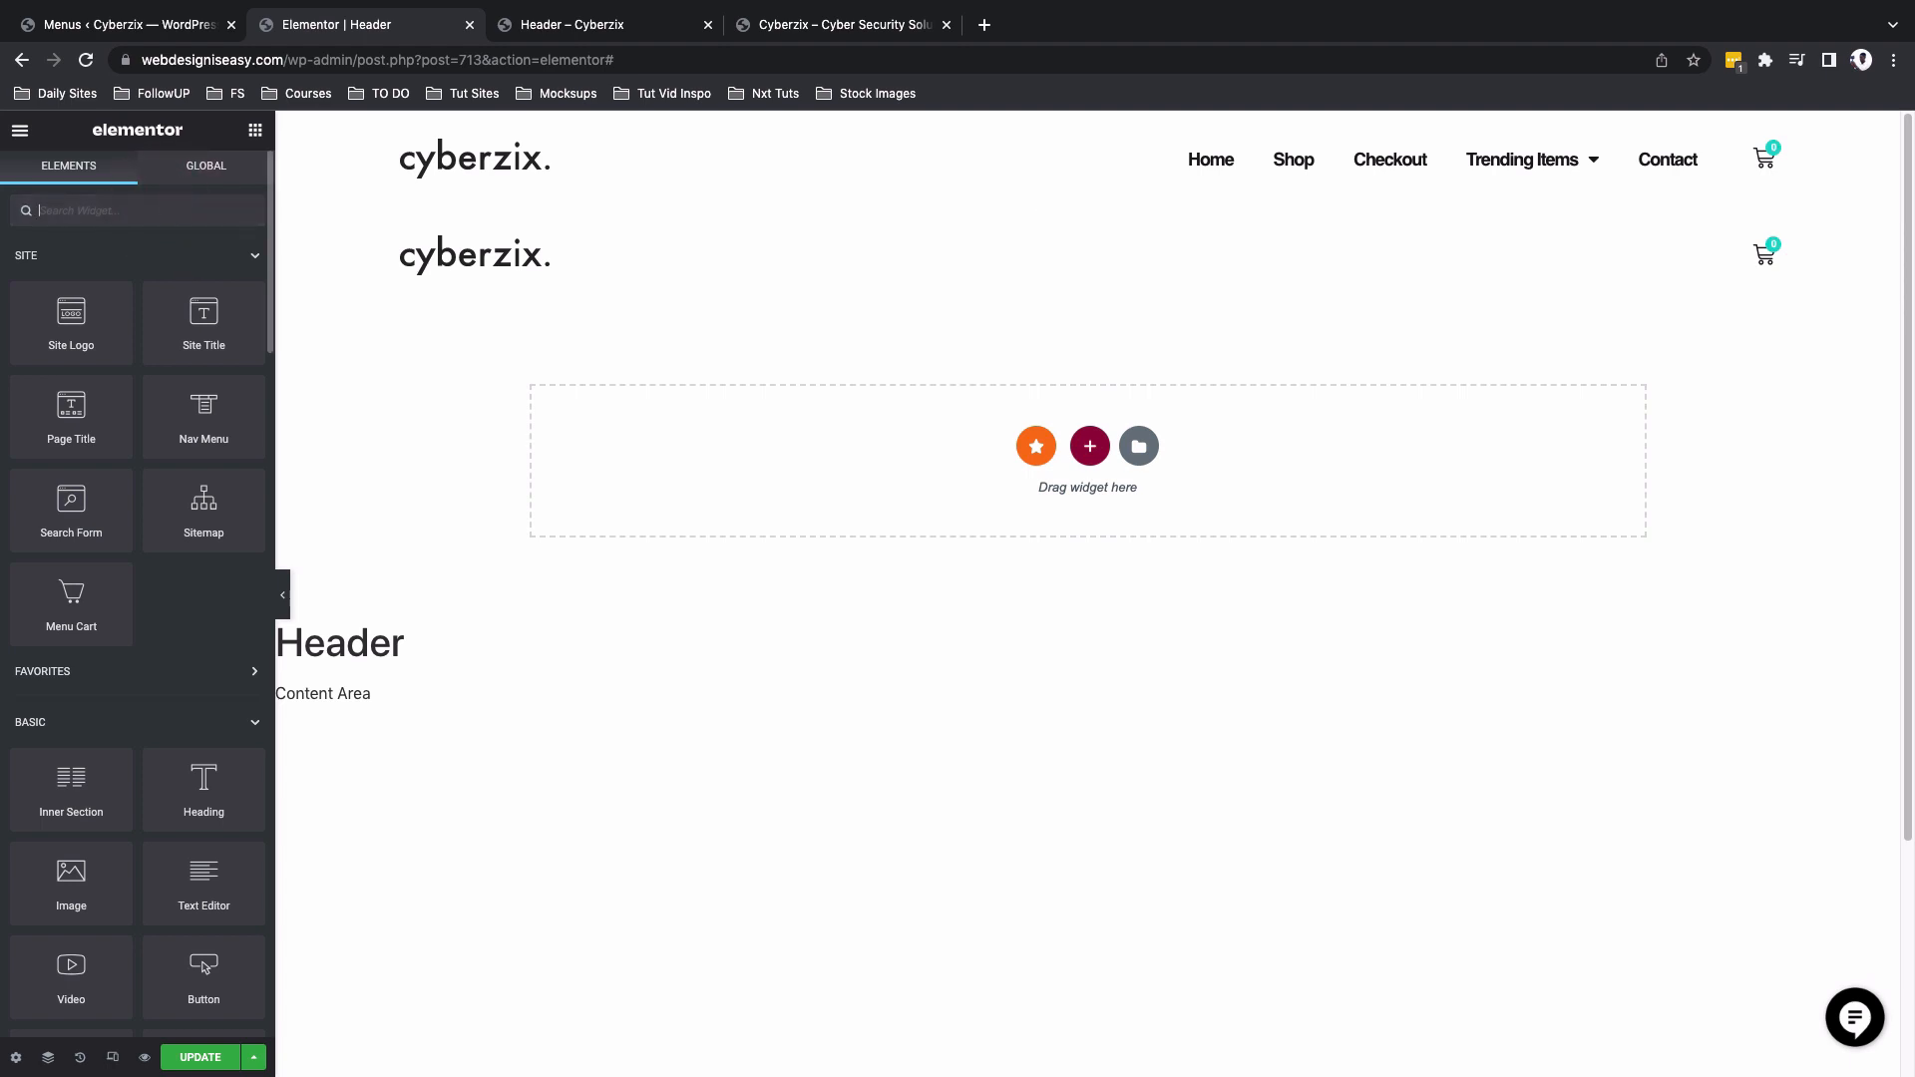
pyautogui.write('nav')
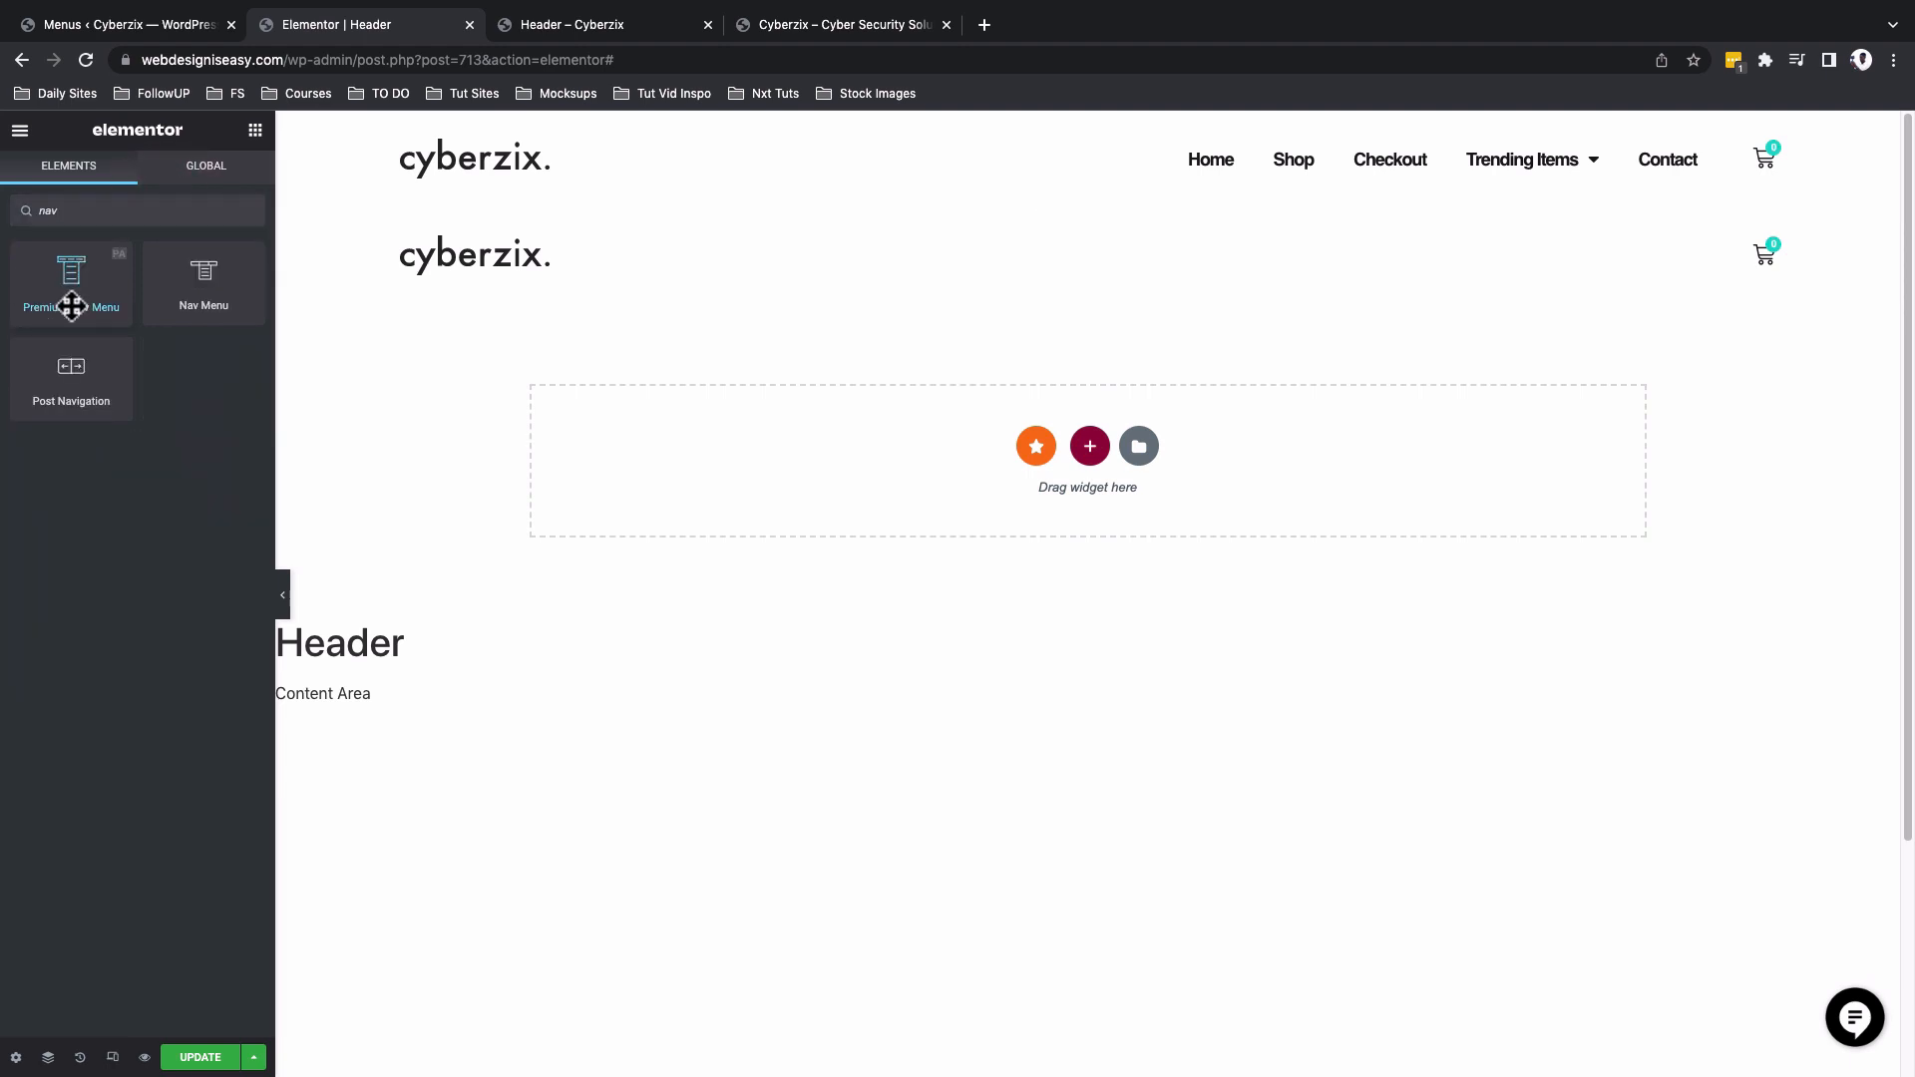
pyautogui.moveTo(70, 307); pyautogui.dragTo(1726, 249)
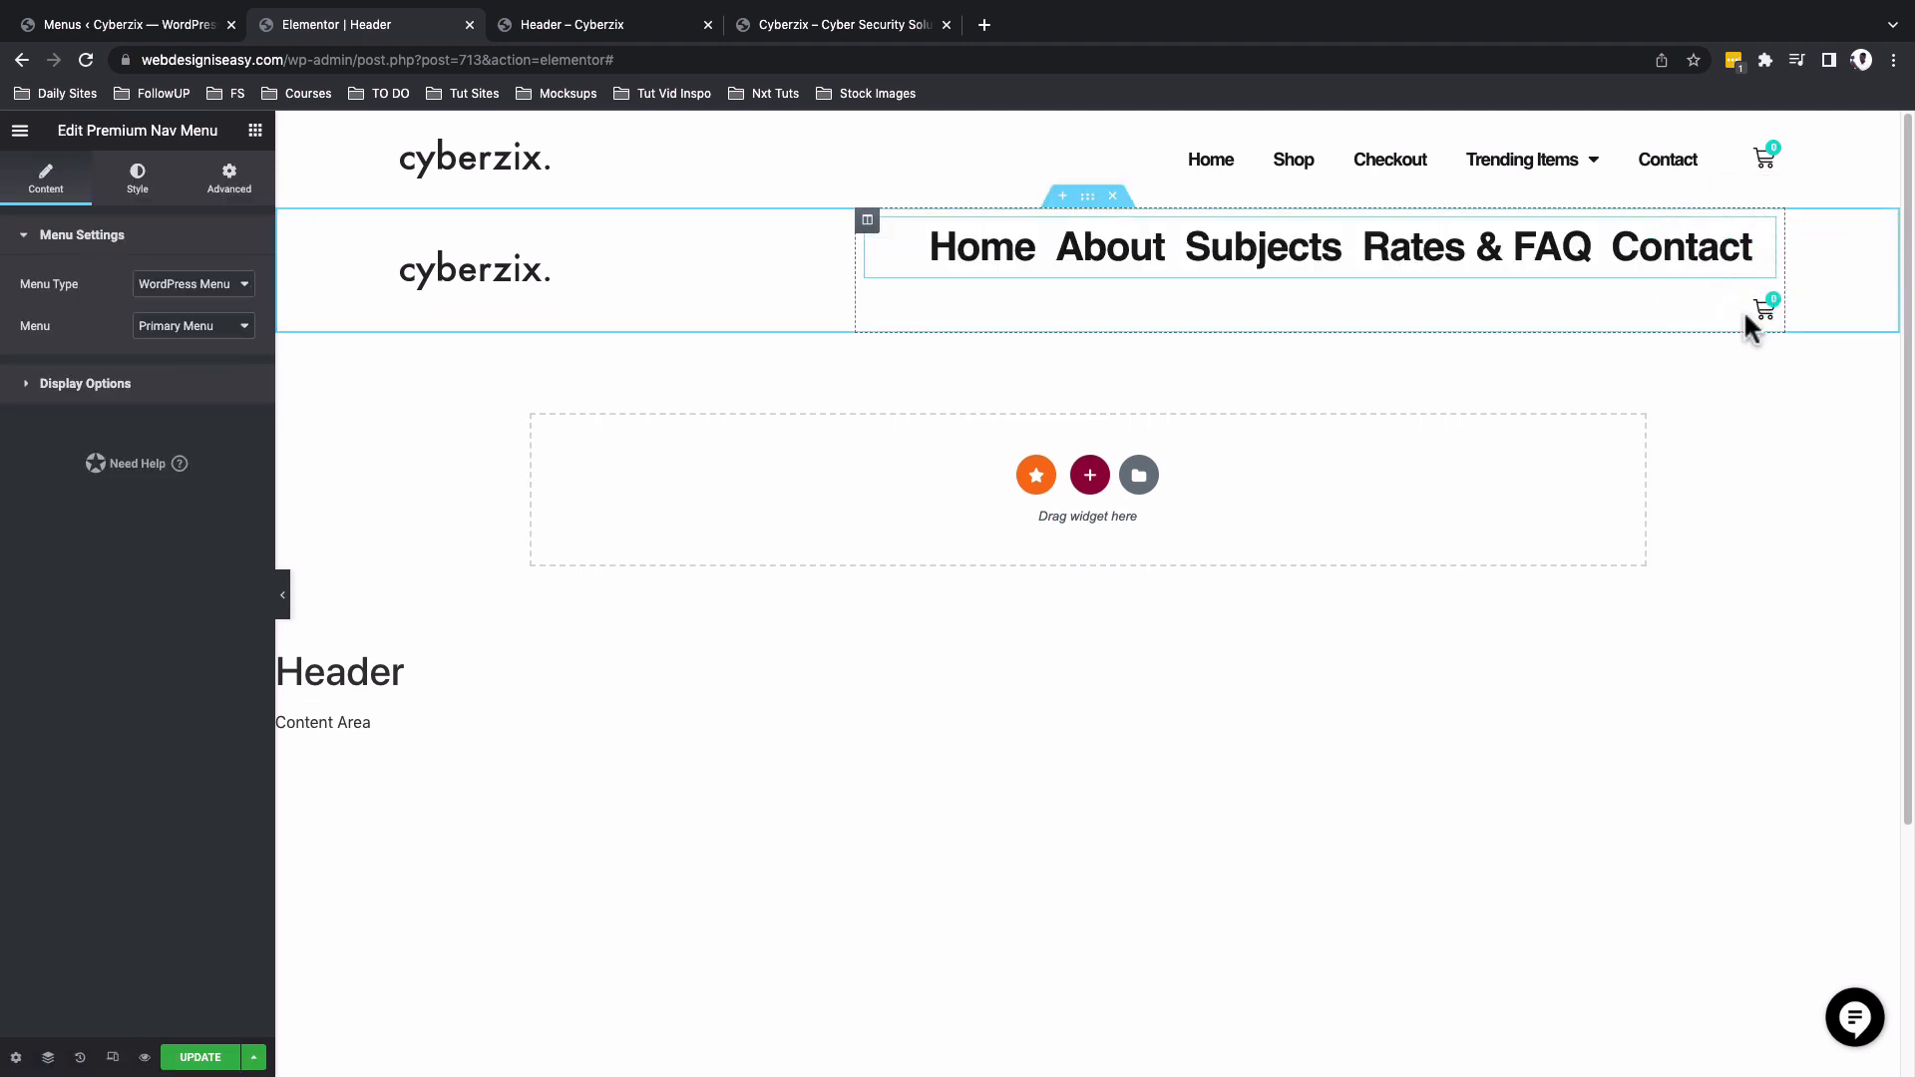
pyautogui.click(1763, 230)
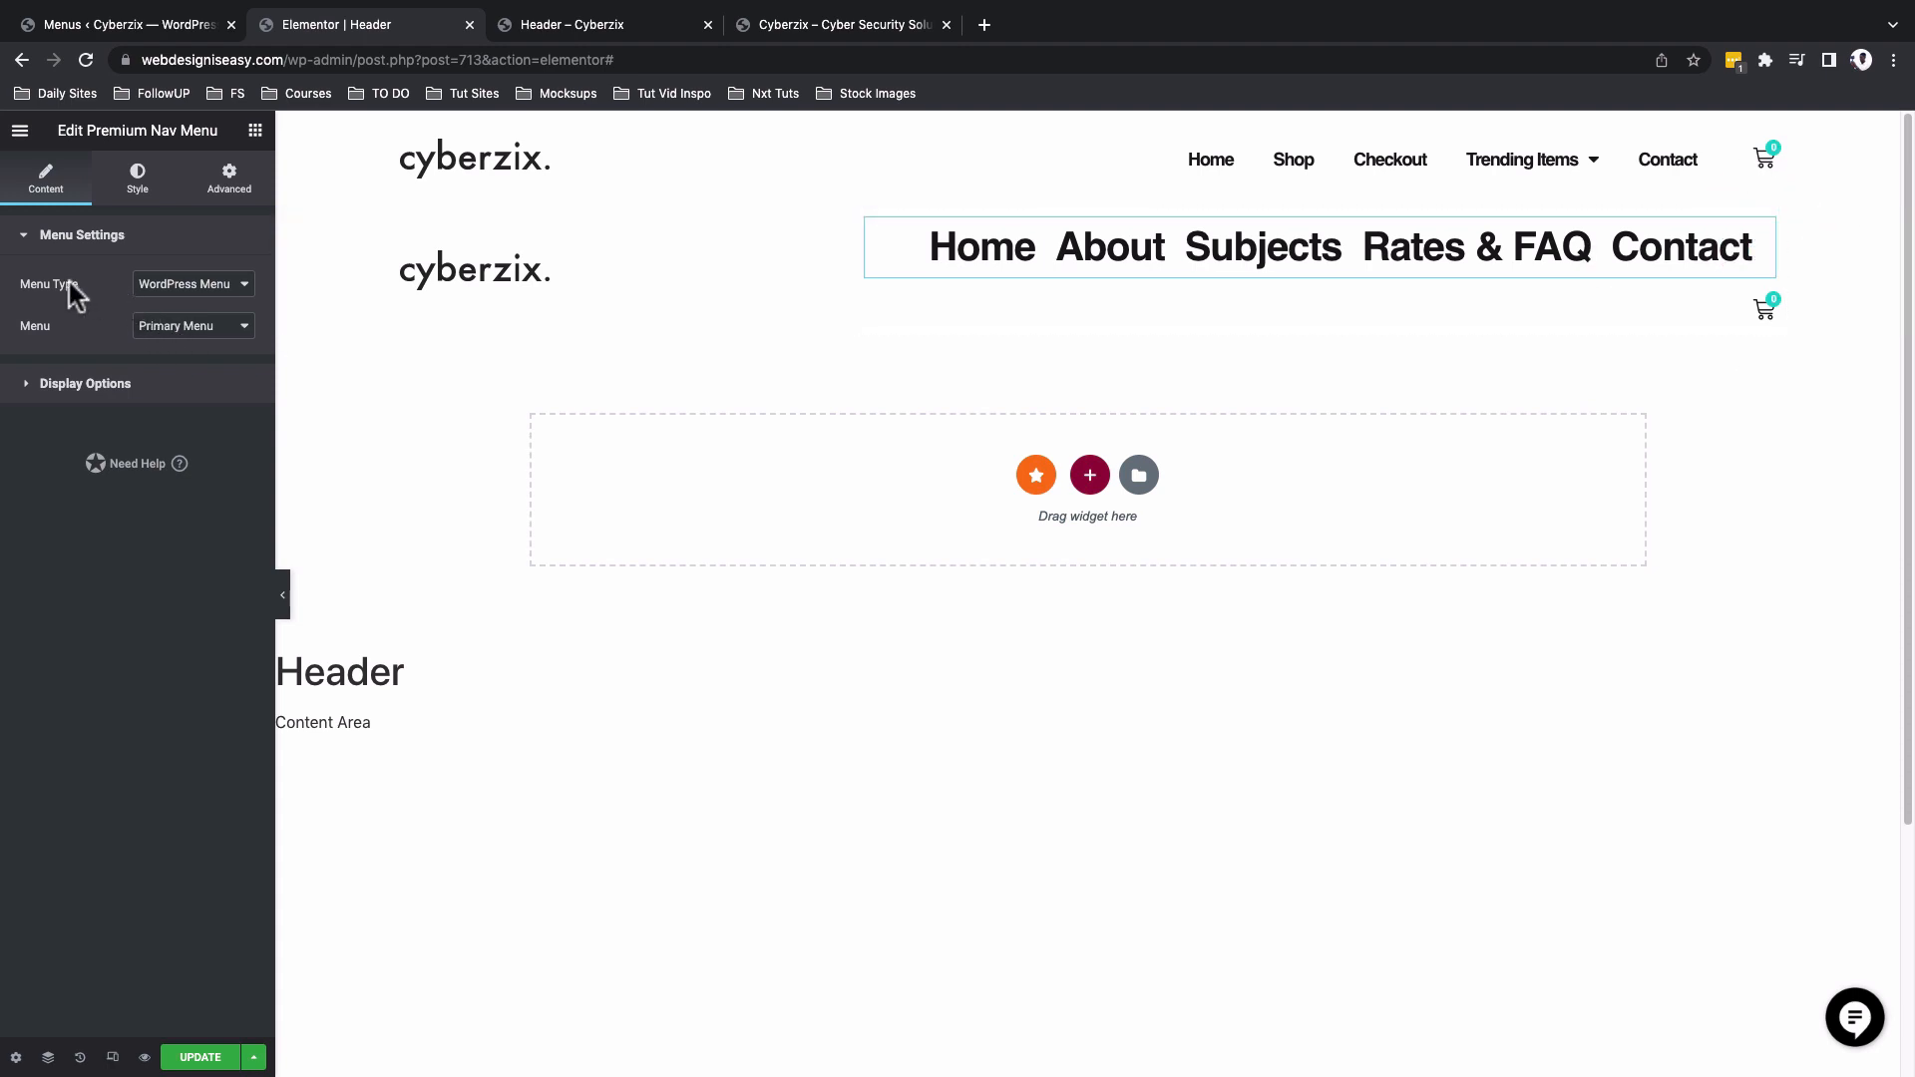
# Keep the Premium Nav Menu's type as WordPress Menu and choose Shop Menu as its menu.
pyautogui.click(180, 288)
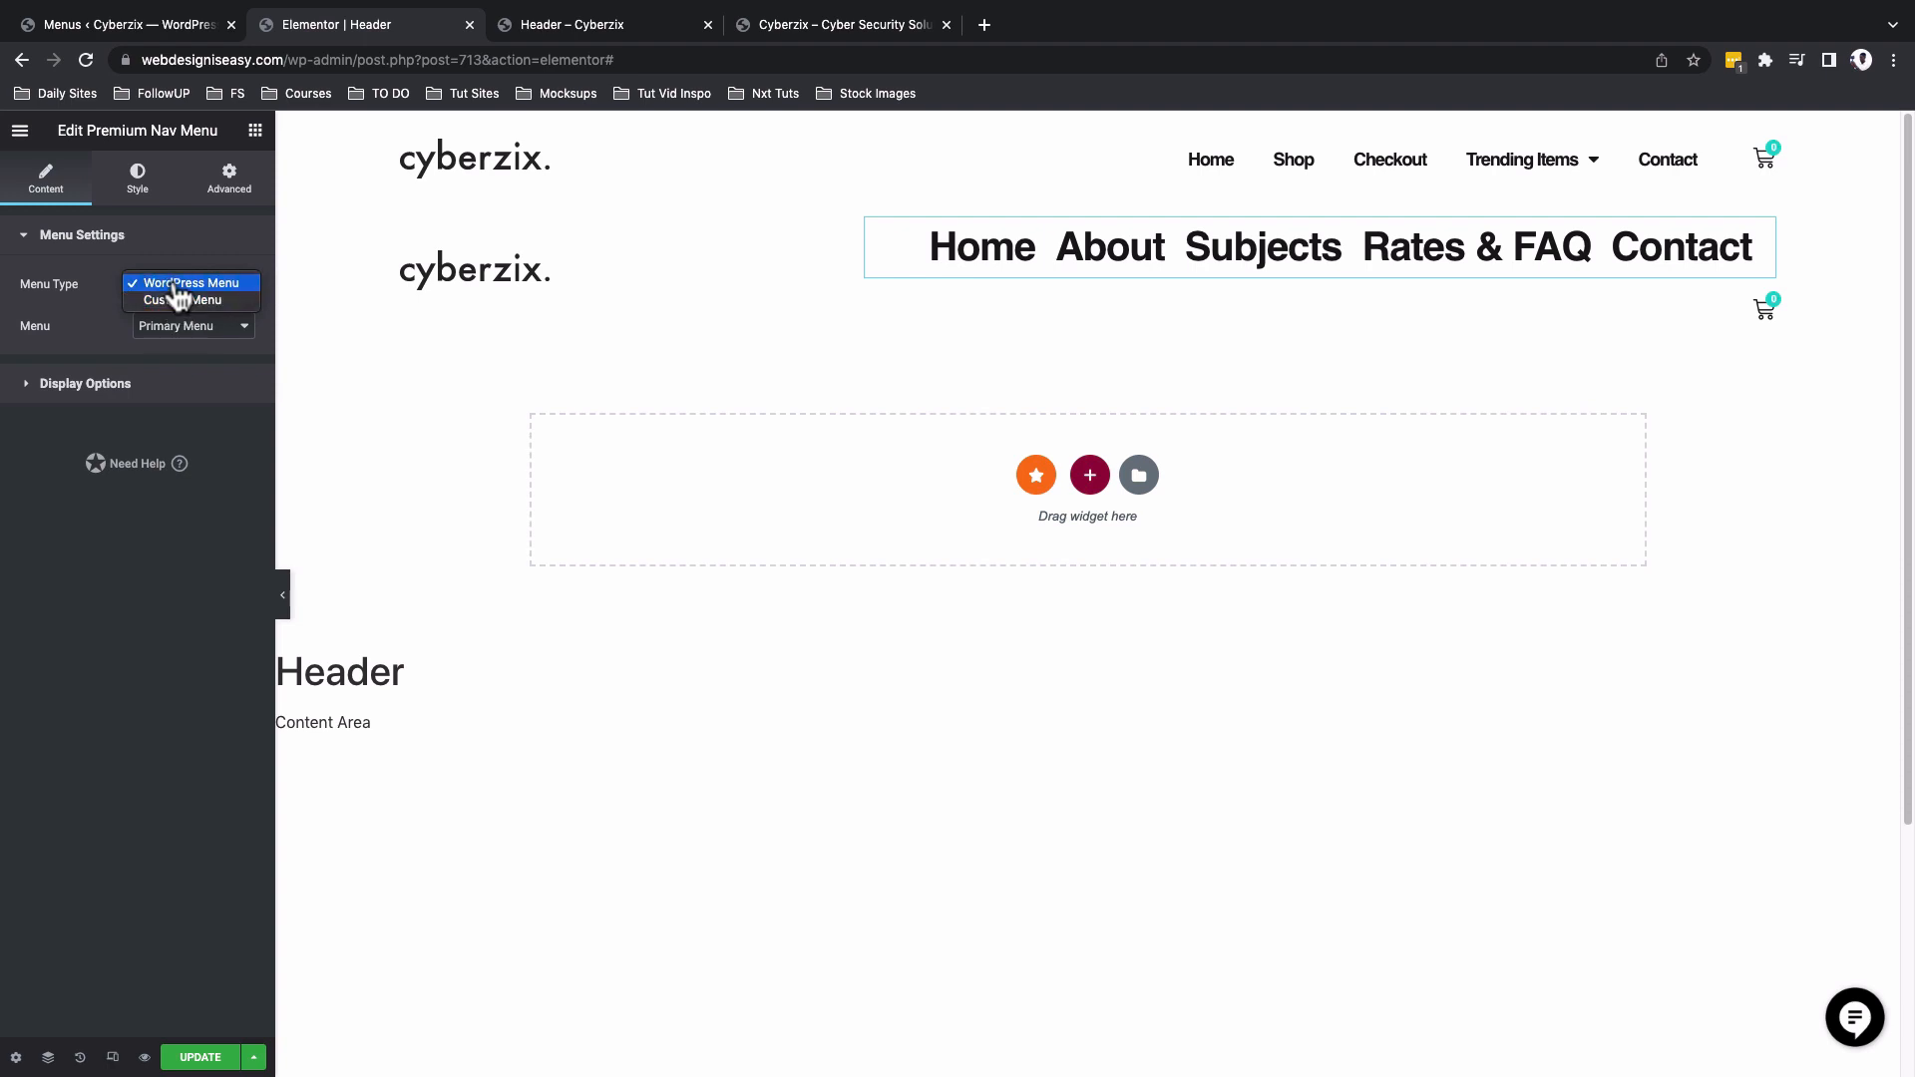
pyautogui.click(173, 284)
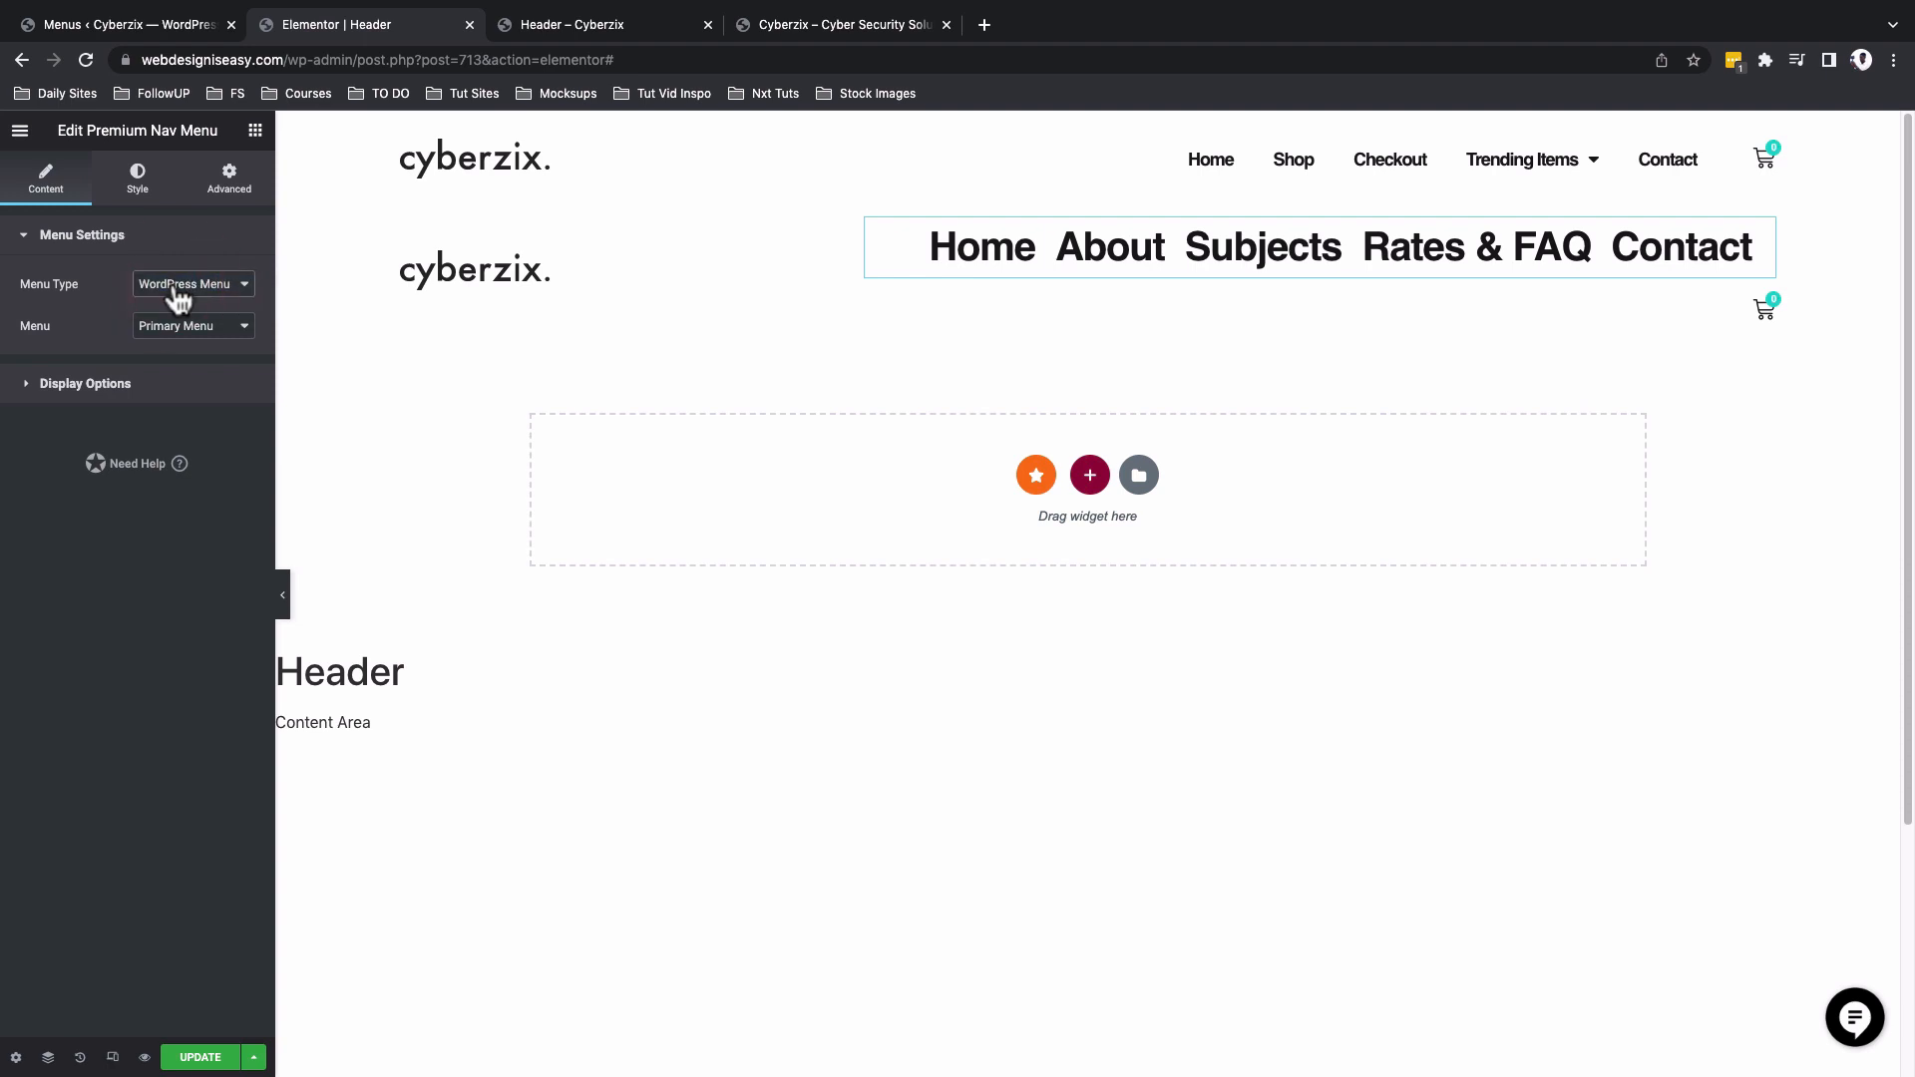
pyautogui.click(205, 327)
pyautogui.click(175, 308)
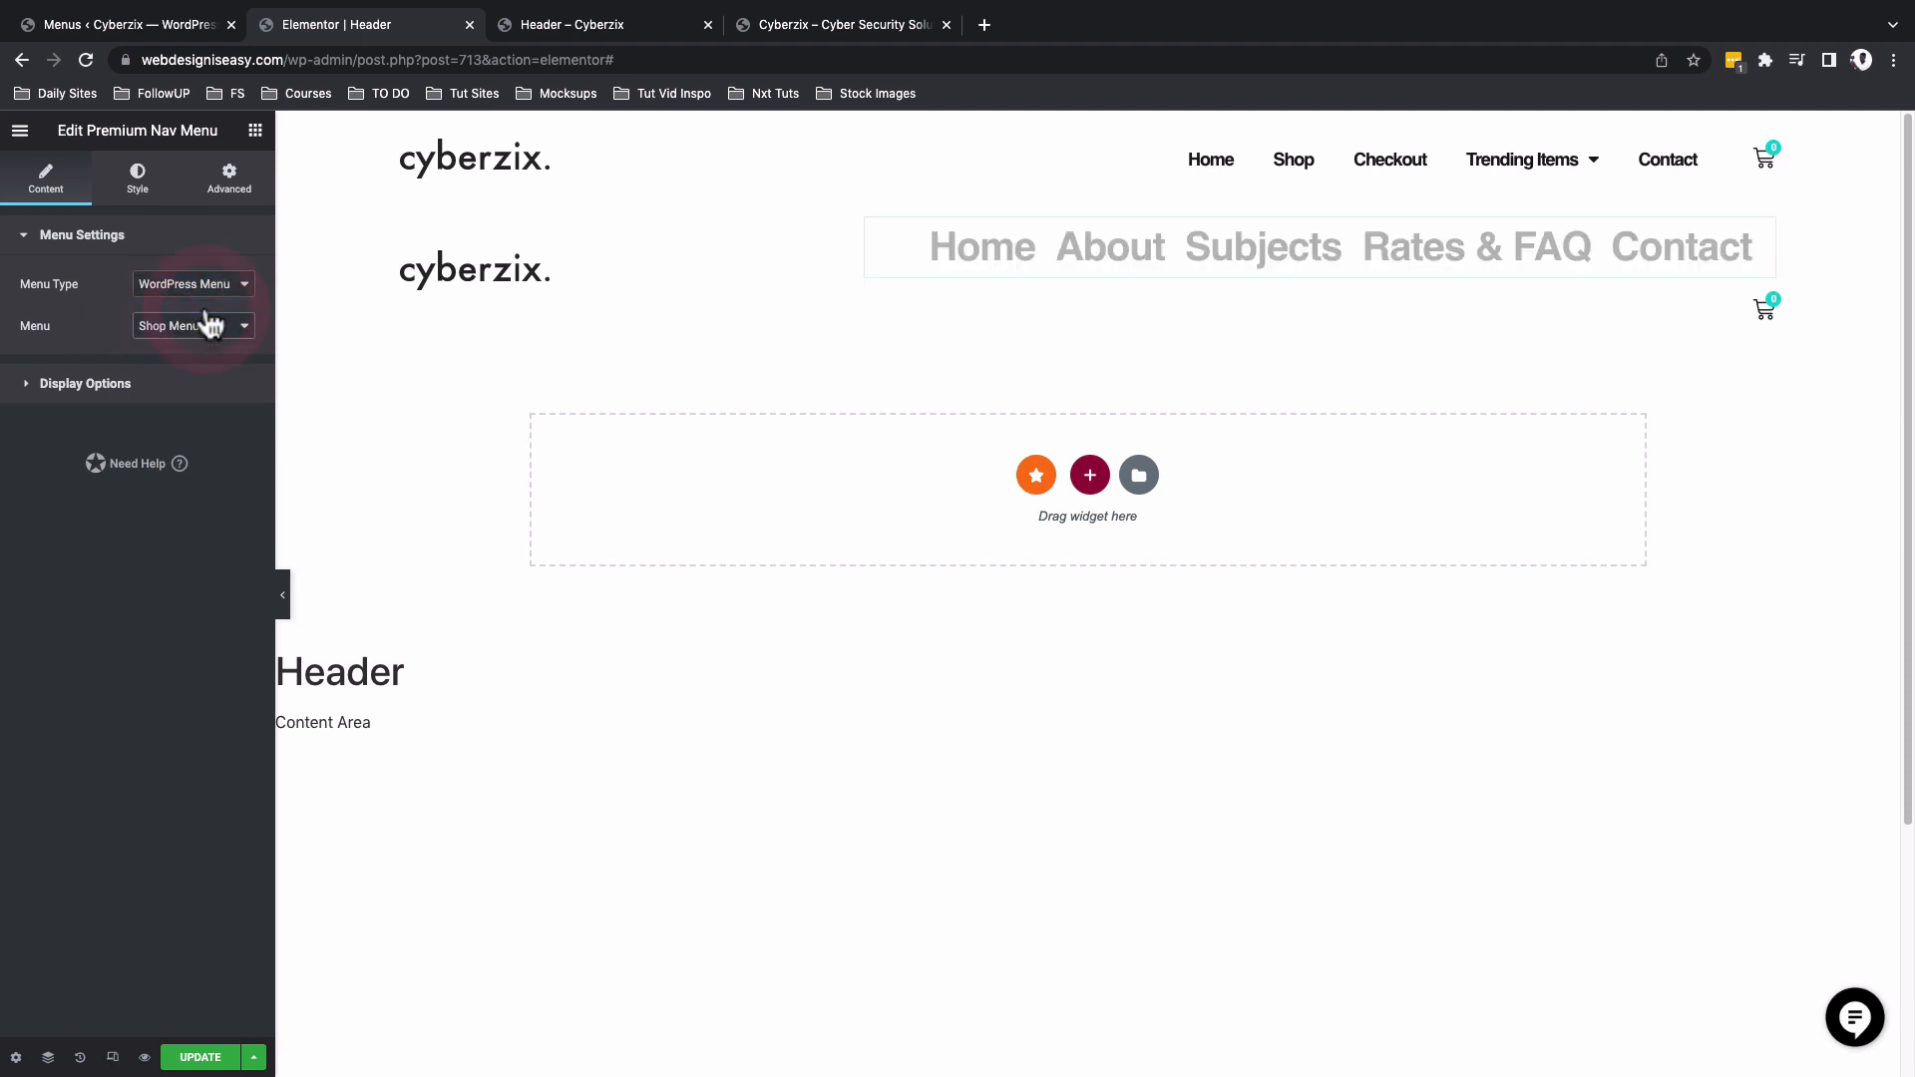
# In the display options, align the menu right and submenu content left, and set the submenu animation to Slide Down.
pyautogui.click(60, 383)
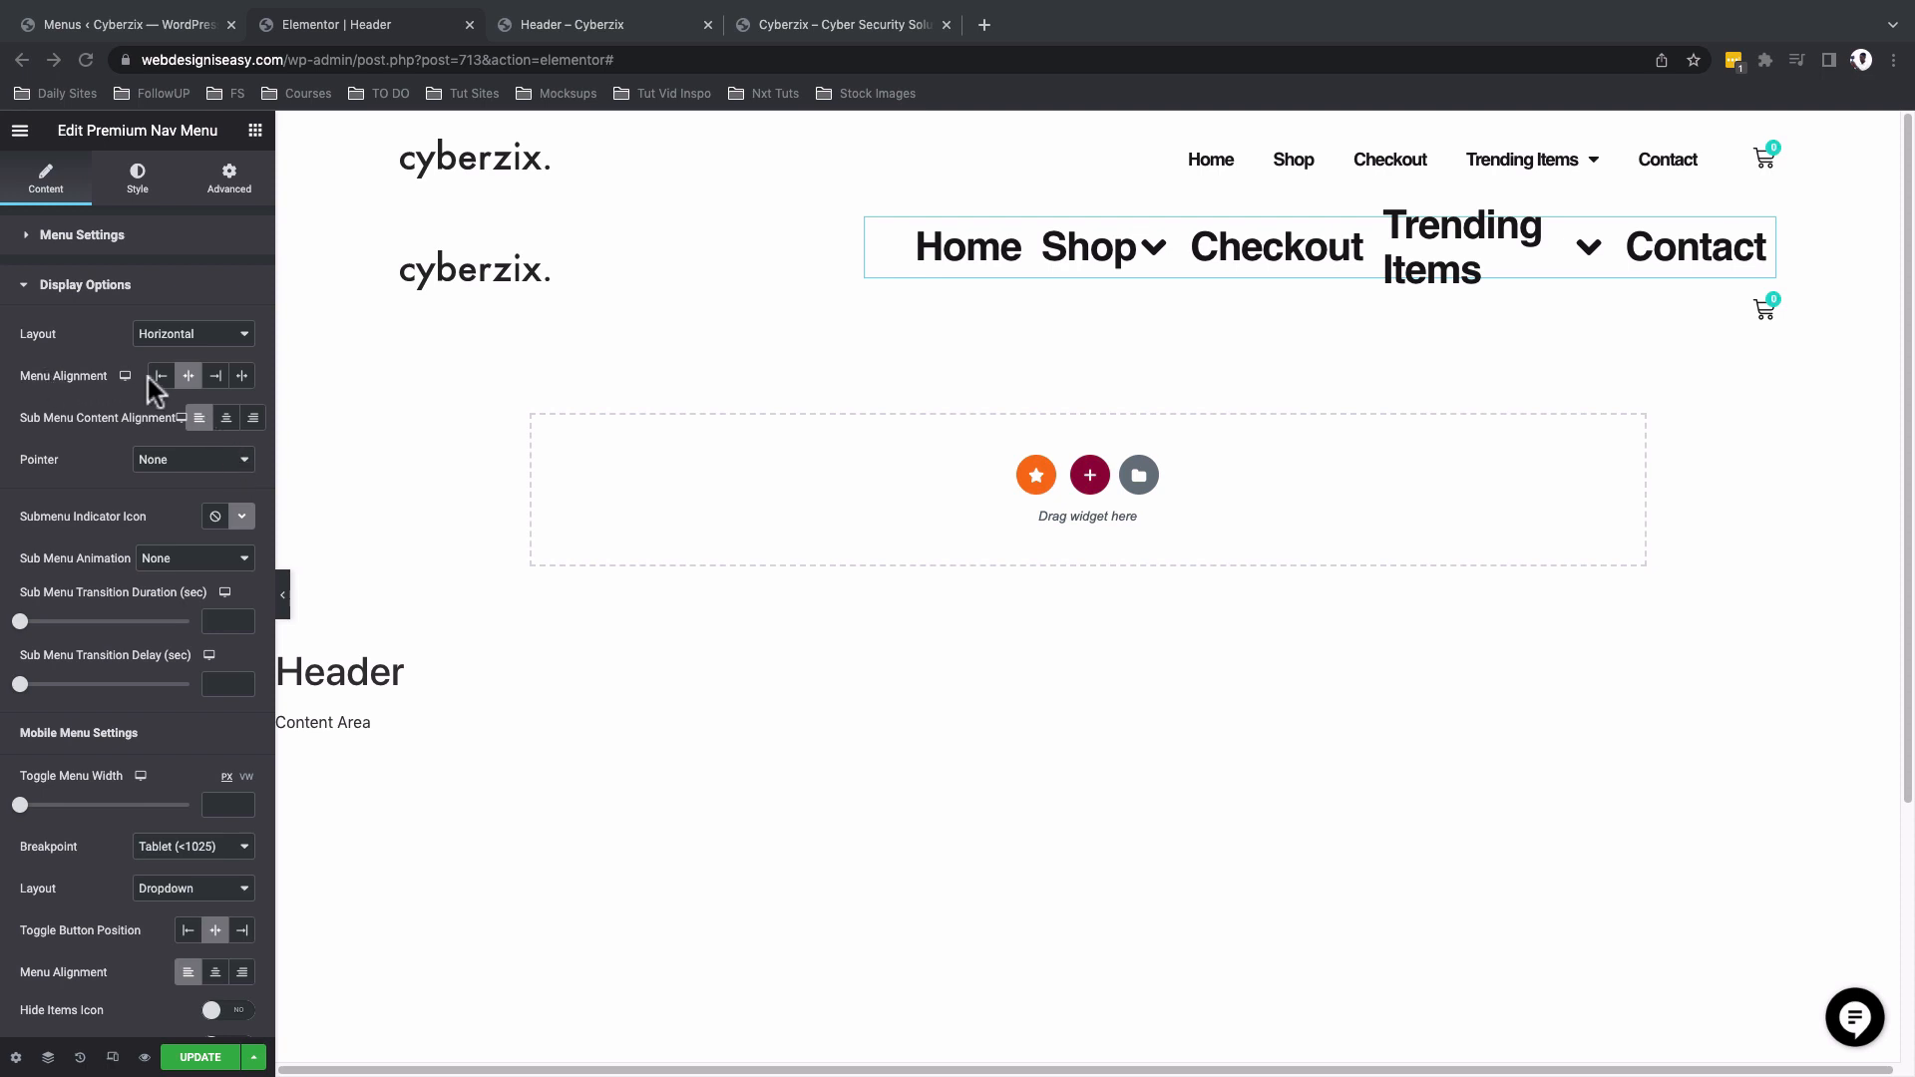
pyautogui.click(215, 377)
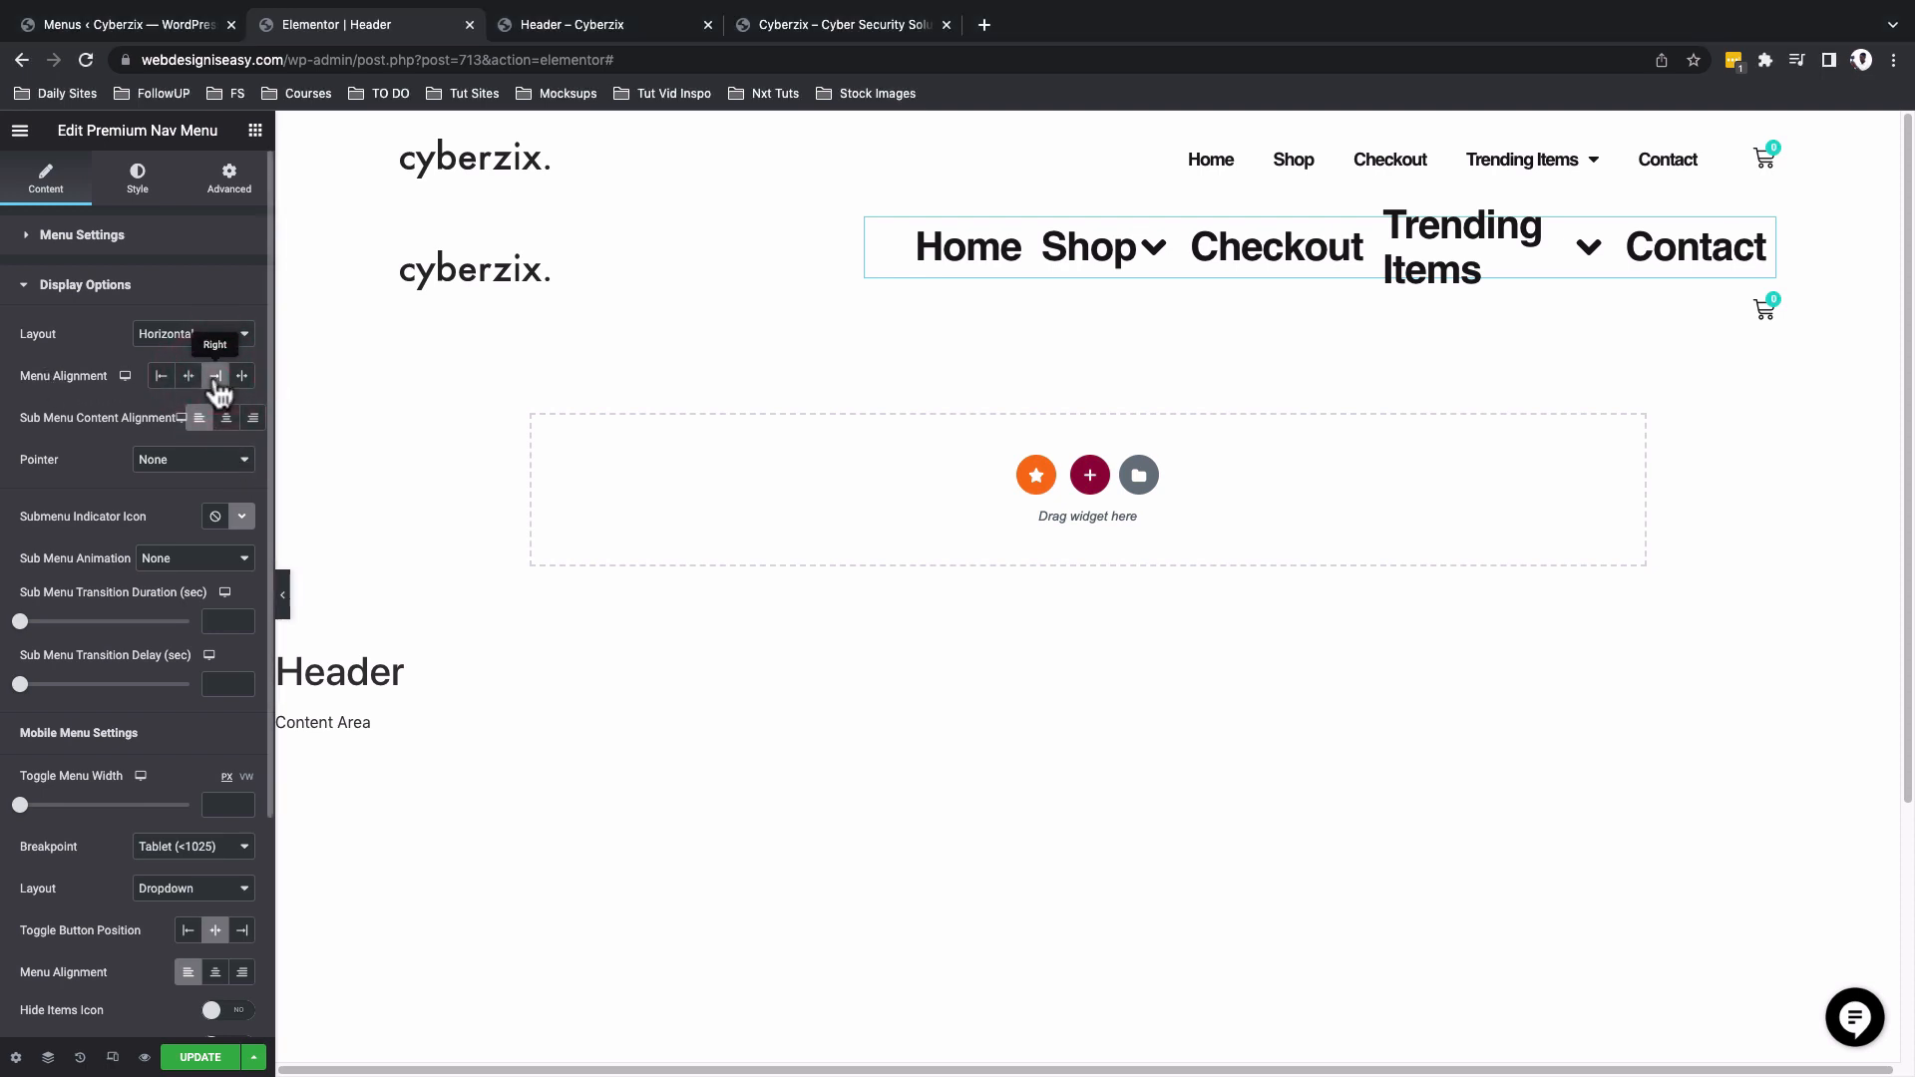
pyautogui.click(225, 419)
pyautogui.click(198, 421)
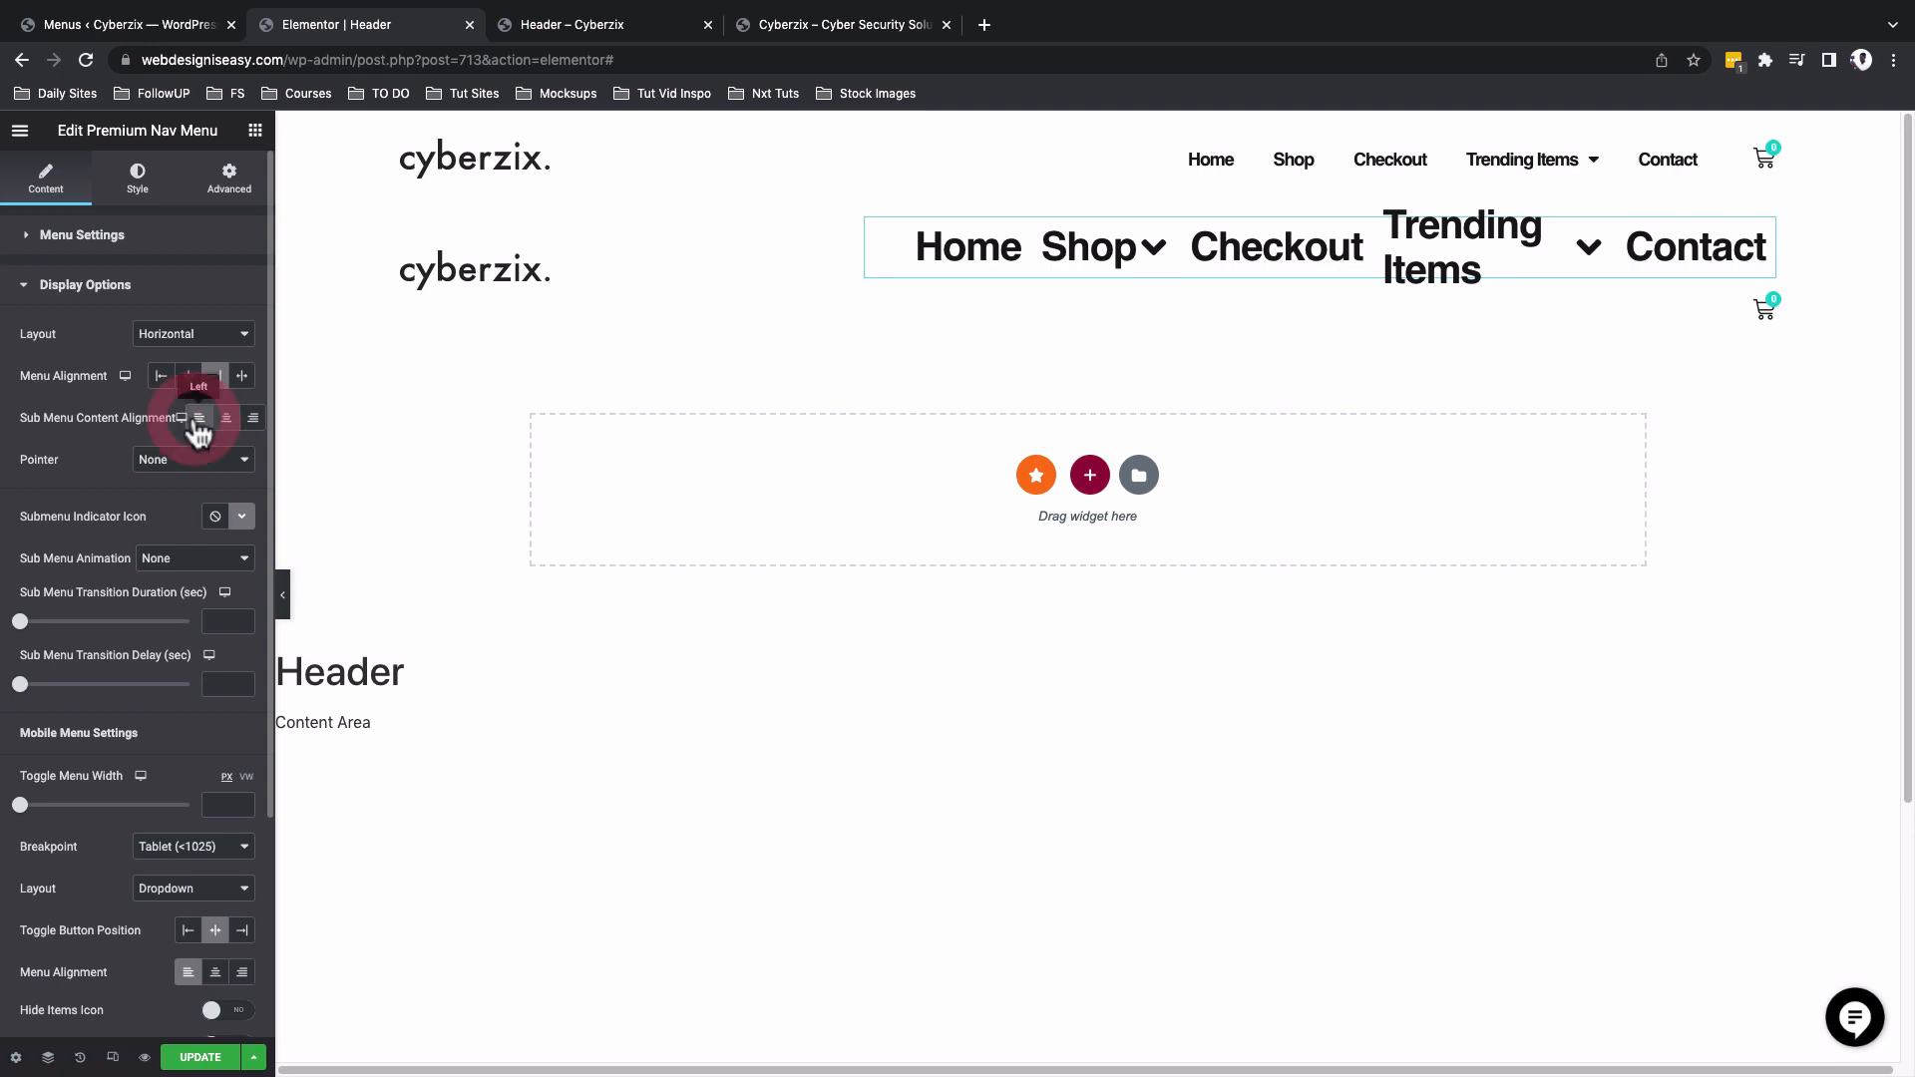
pyautogui.scroll(-2, 184, 673)
pyautogui.scroll(-2, 99, 561)
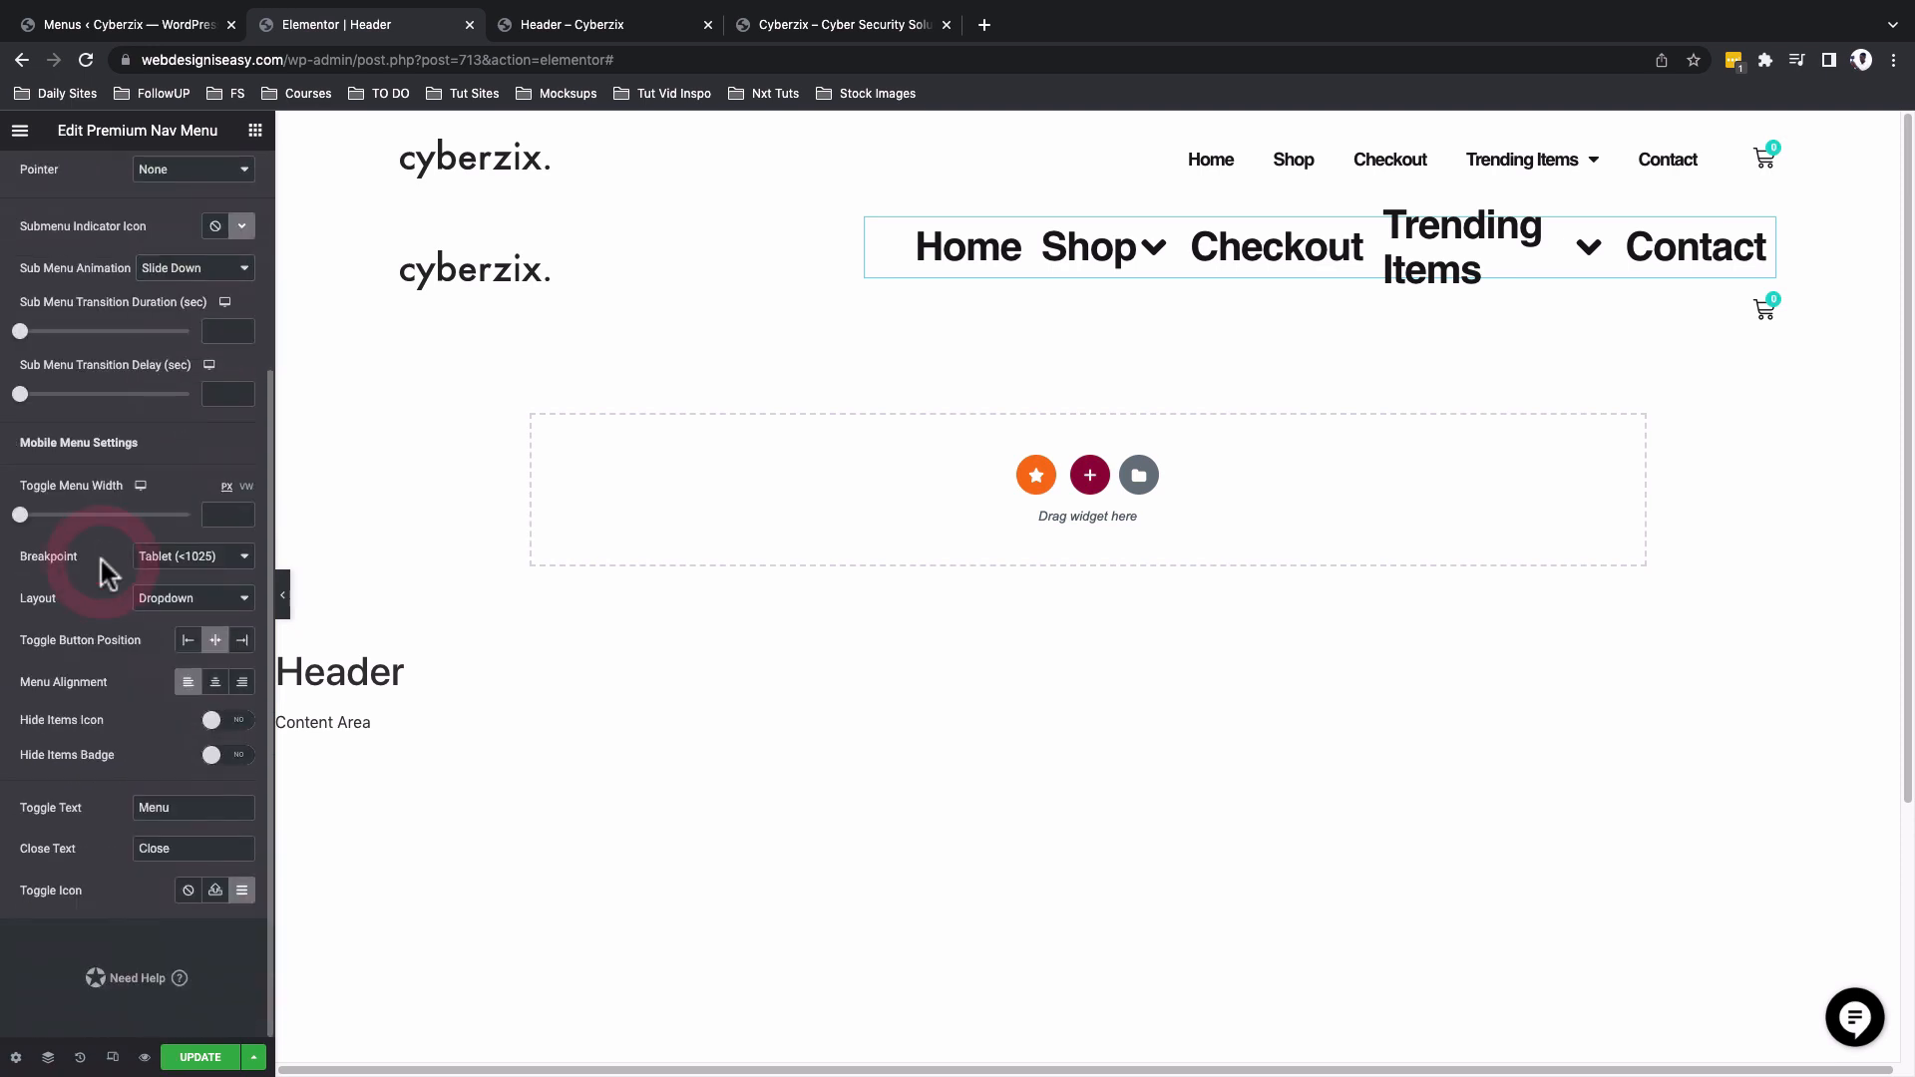
# Keep the mobile menu breakpoint at Tablet (<1025), set its layout to Slide and preview the header at tablet size.
pyautogui.click(168, 559)
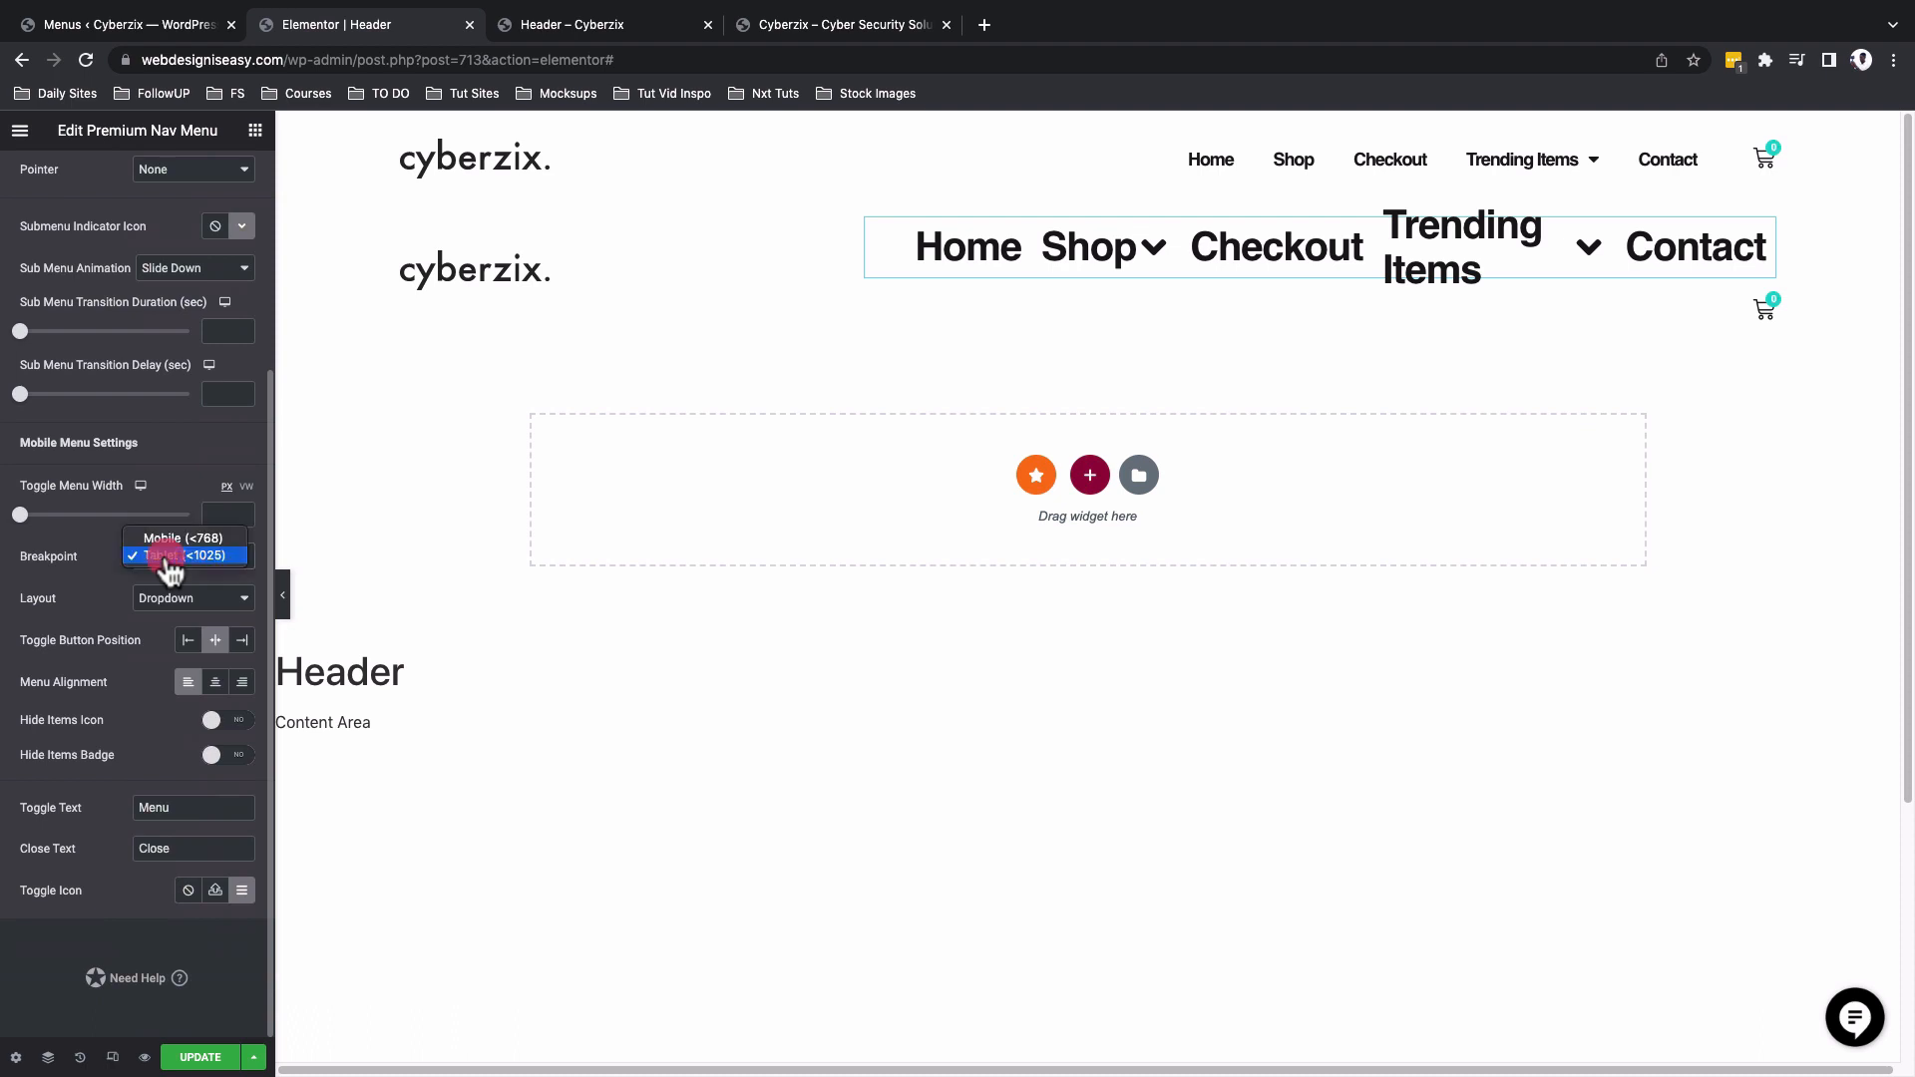
pyautogui.click(167, 557)
pyautogui.click(171, 599)
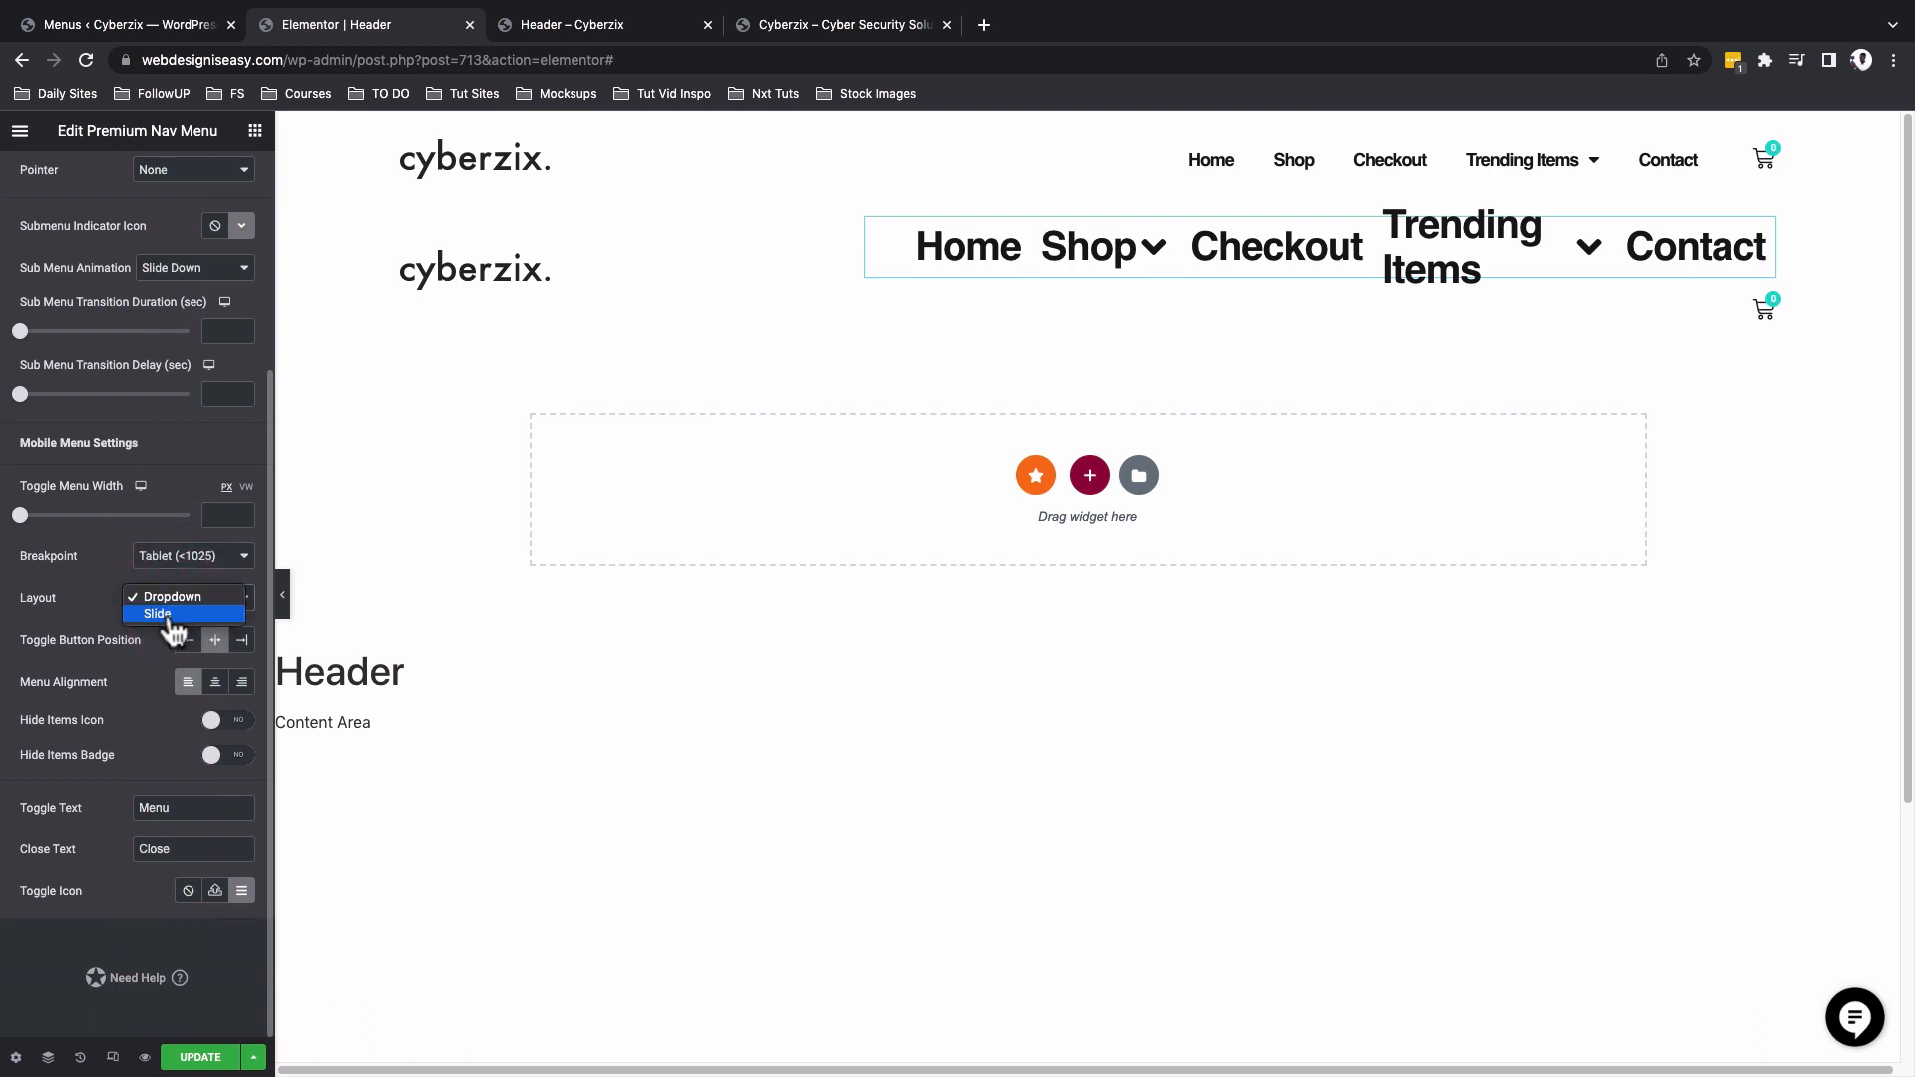
pyautogui.click(171, 615)
pyautogui.scroll(-1, 141, 774)
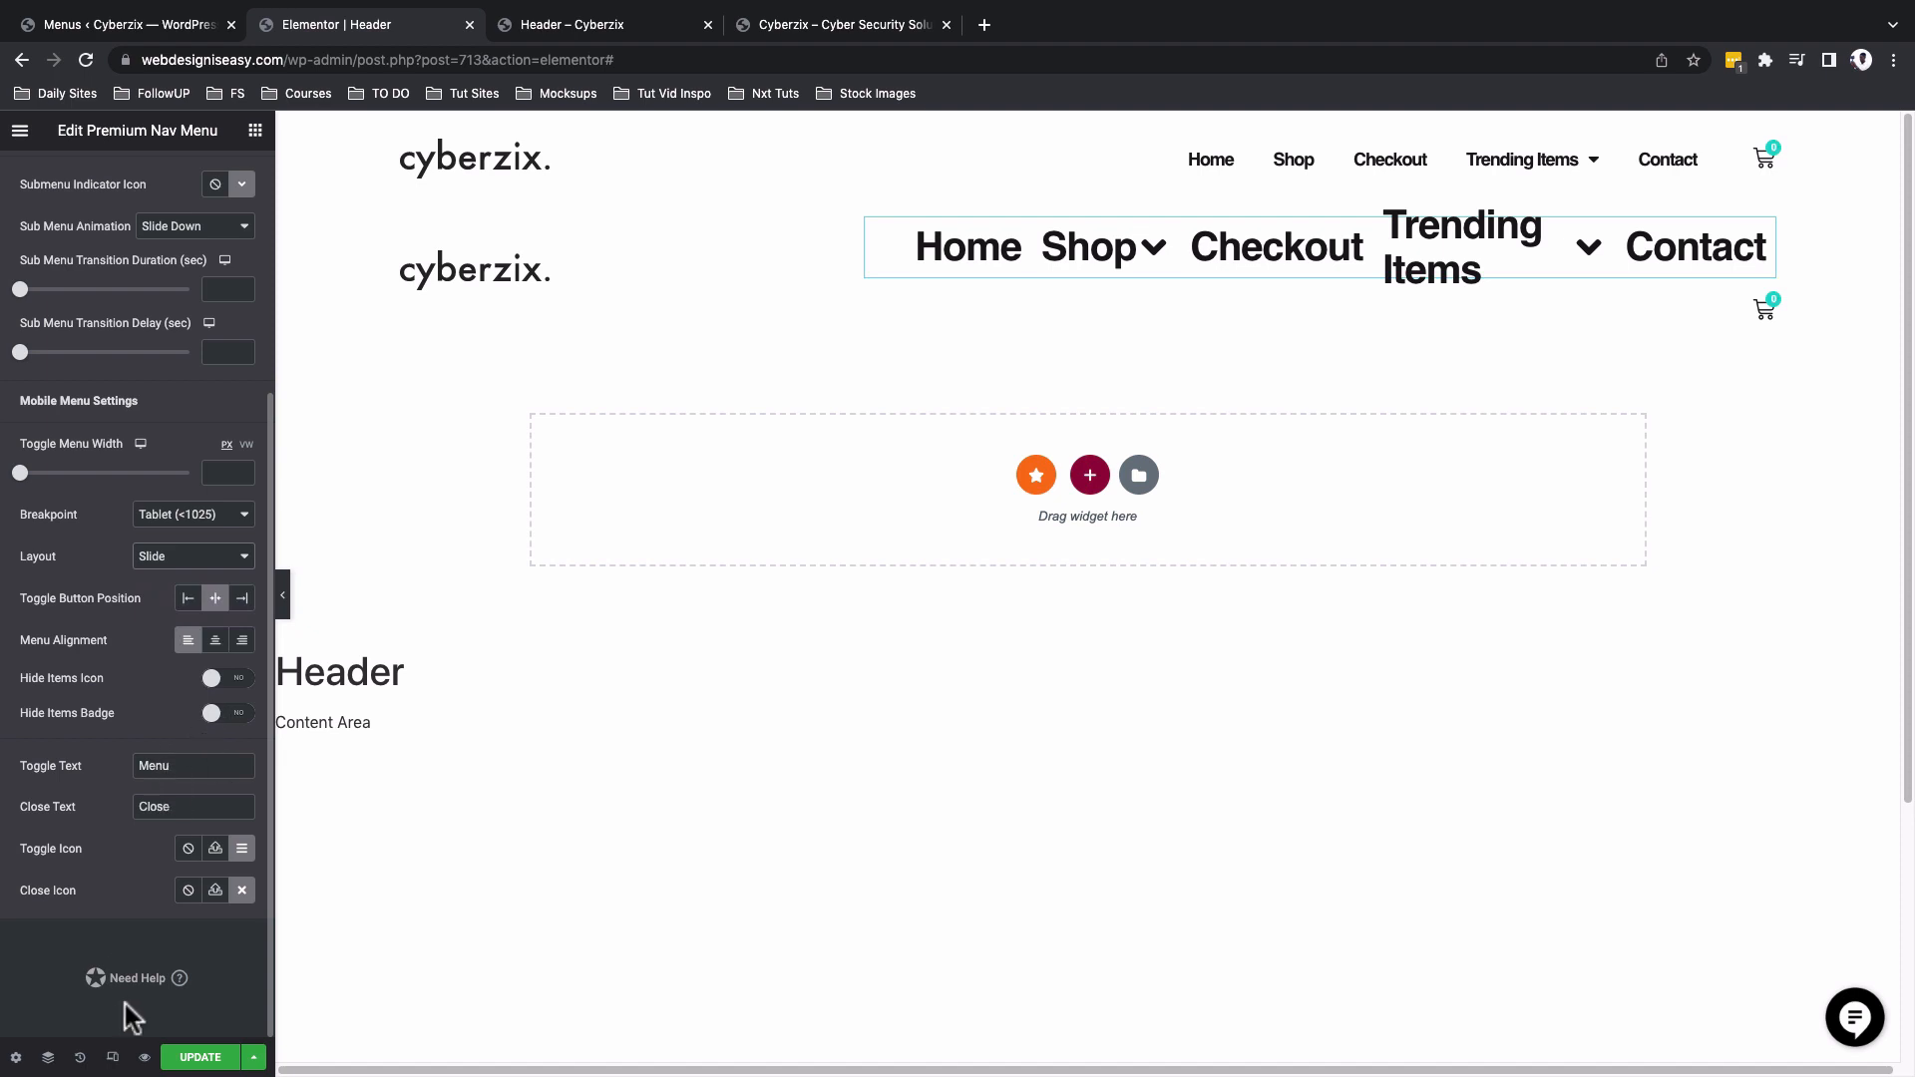
pyautogui.click(112, 1058)
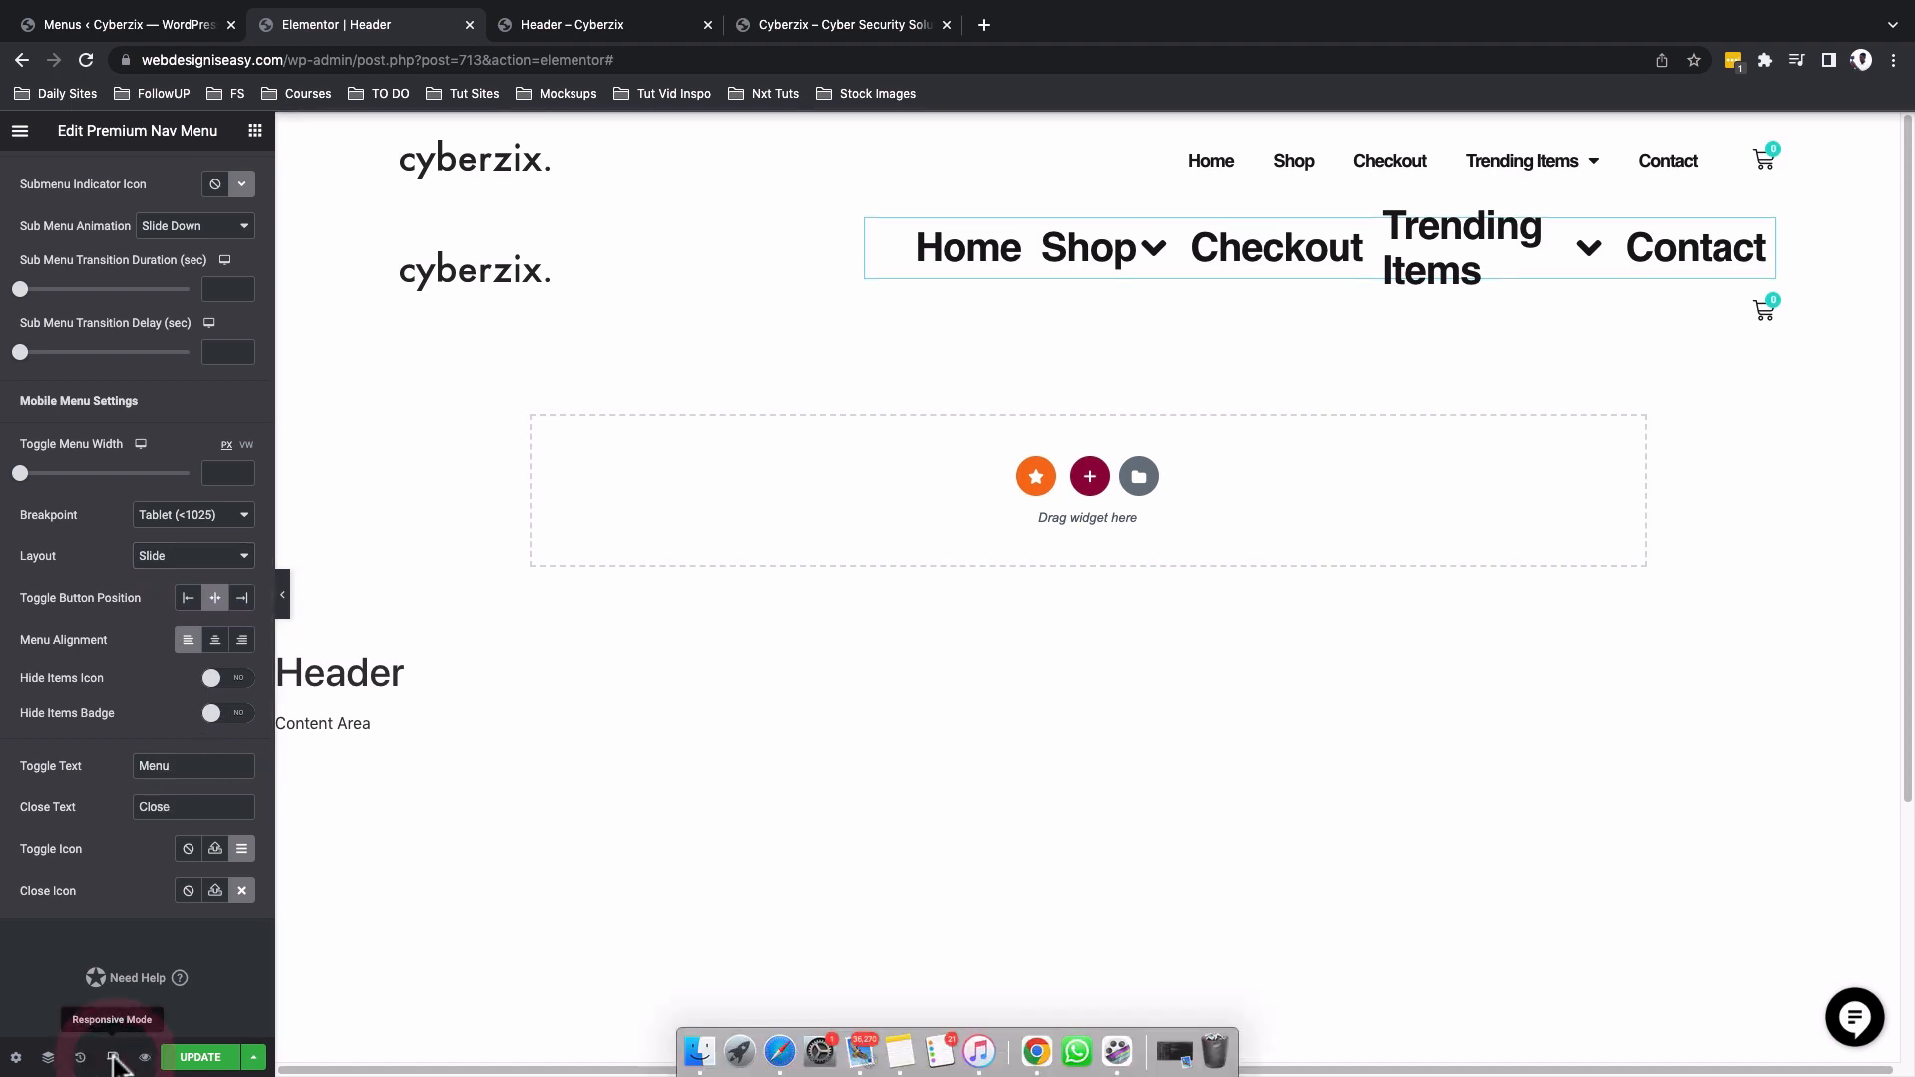
pyautogui.click(1007, 140)
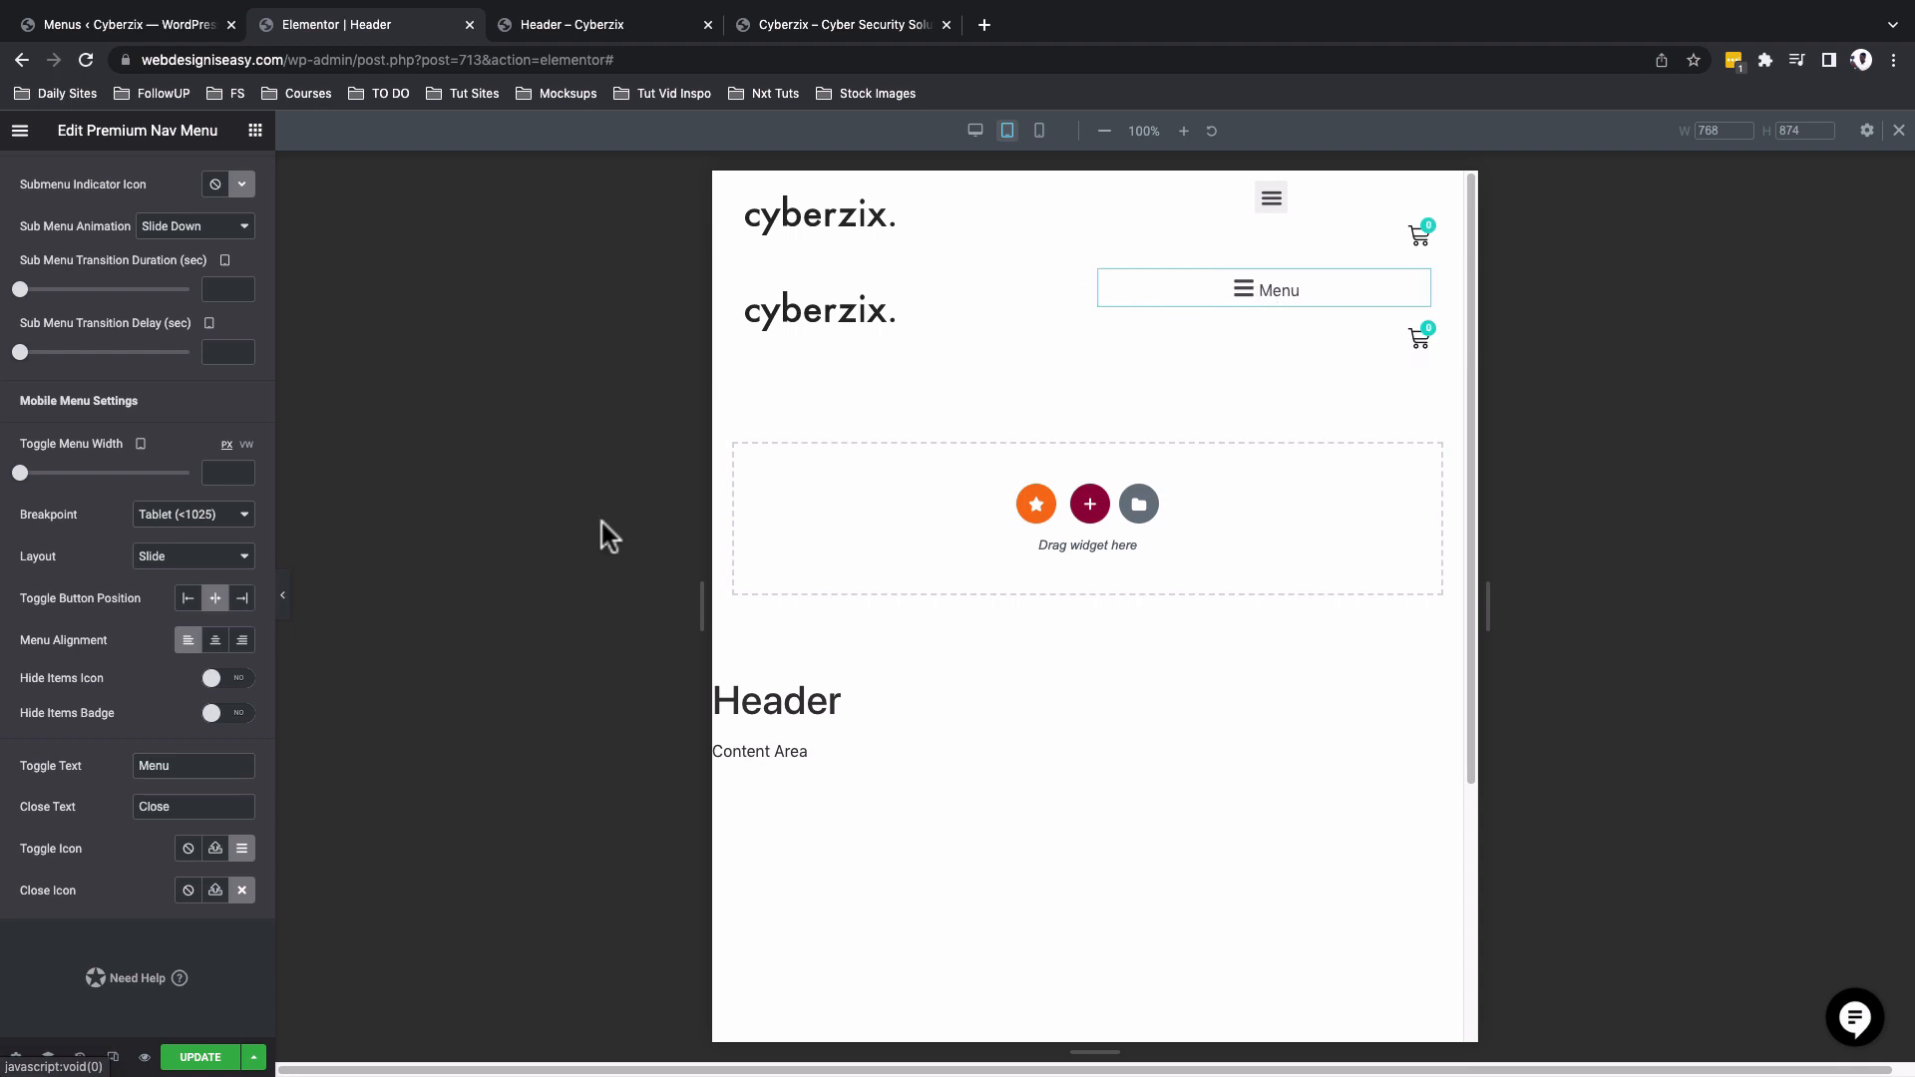
# Clear and re-enter Menu as the mobile toggle text, and open the slide-out menu in the tablet preview.
pyautogui.click(64, 770)
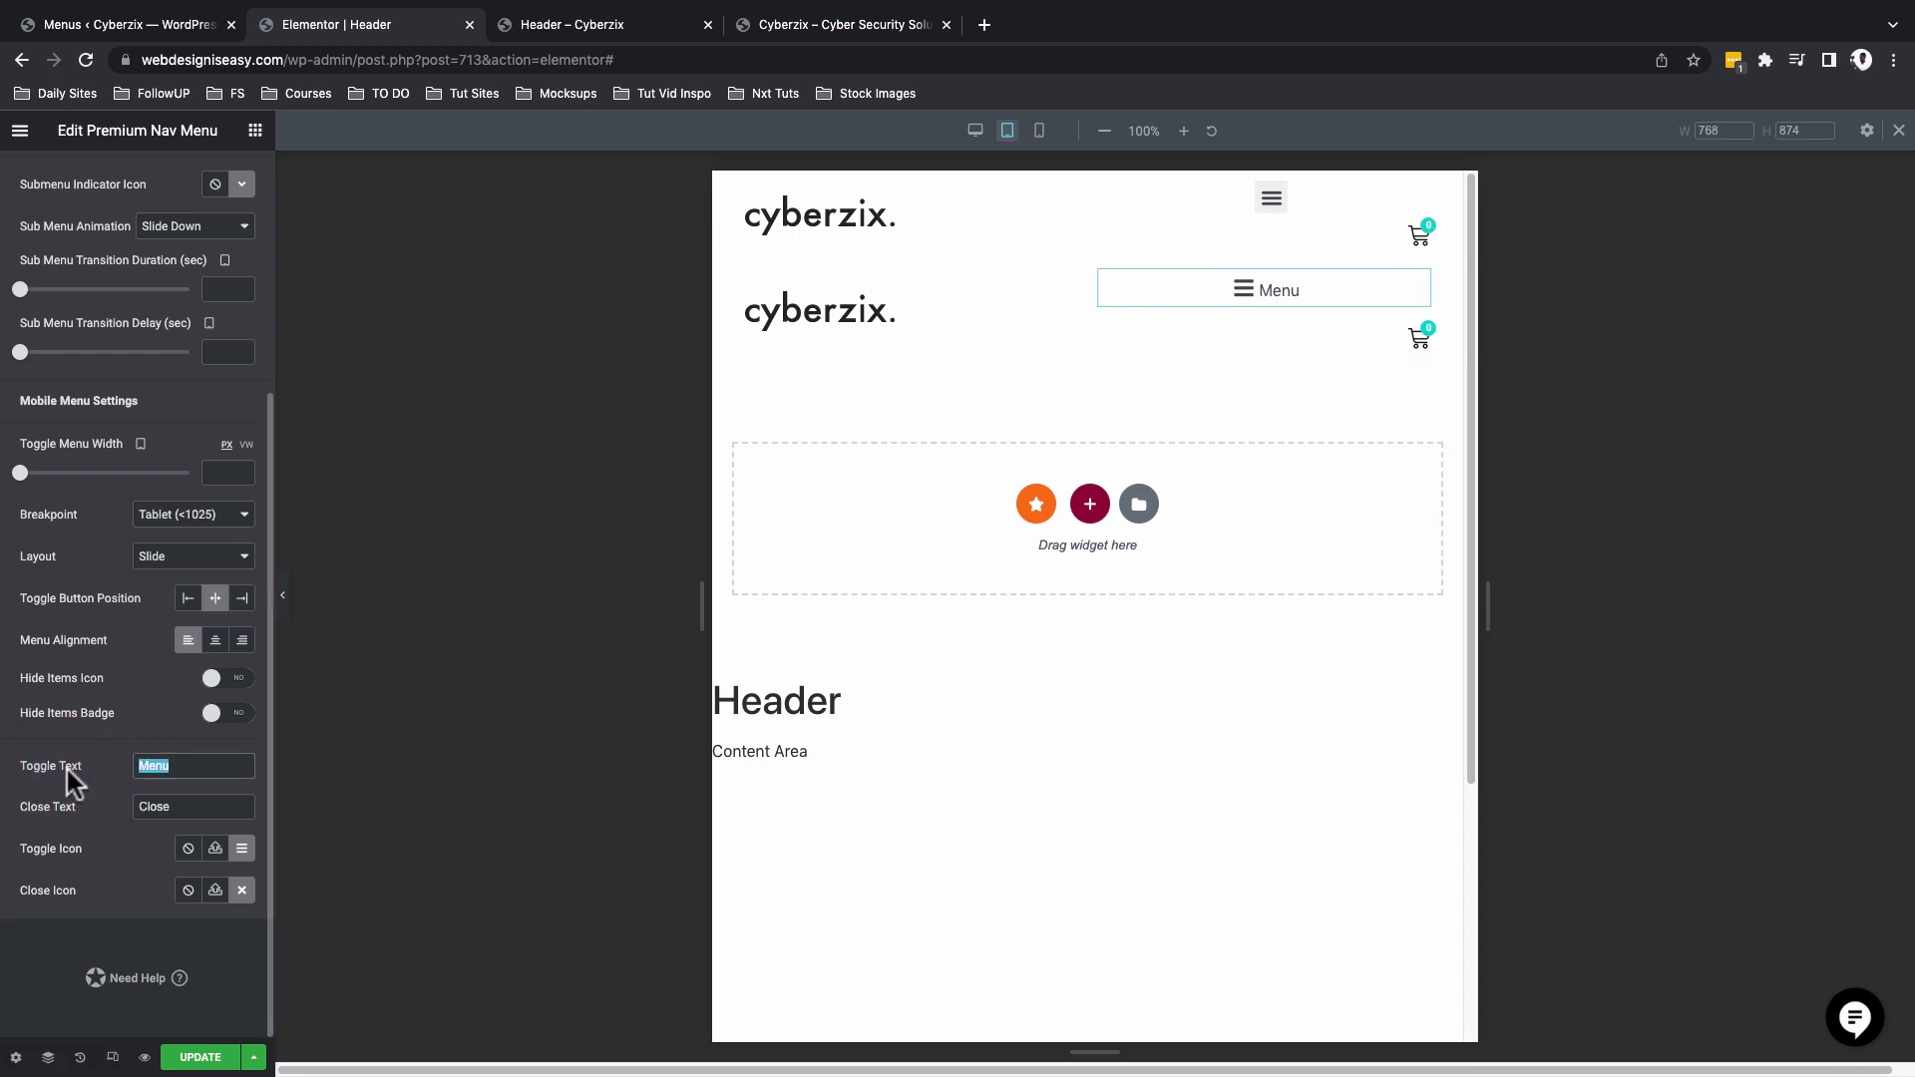
pyautogui.press('BackSpace')
pyautogui.write('Menu')
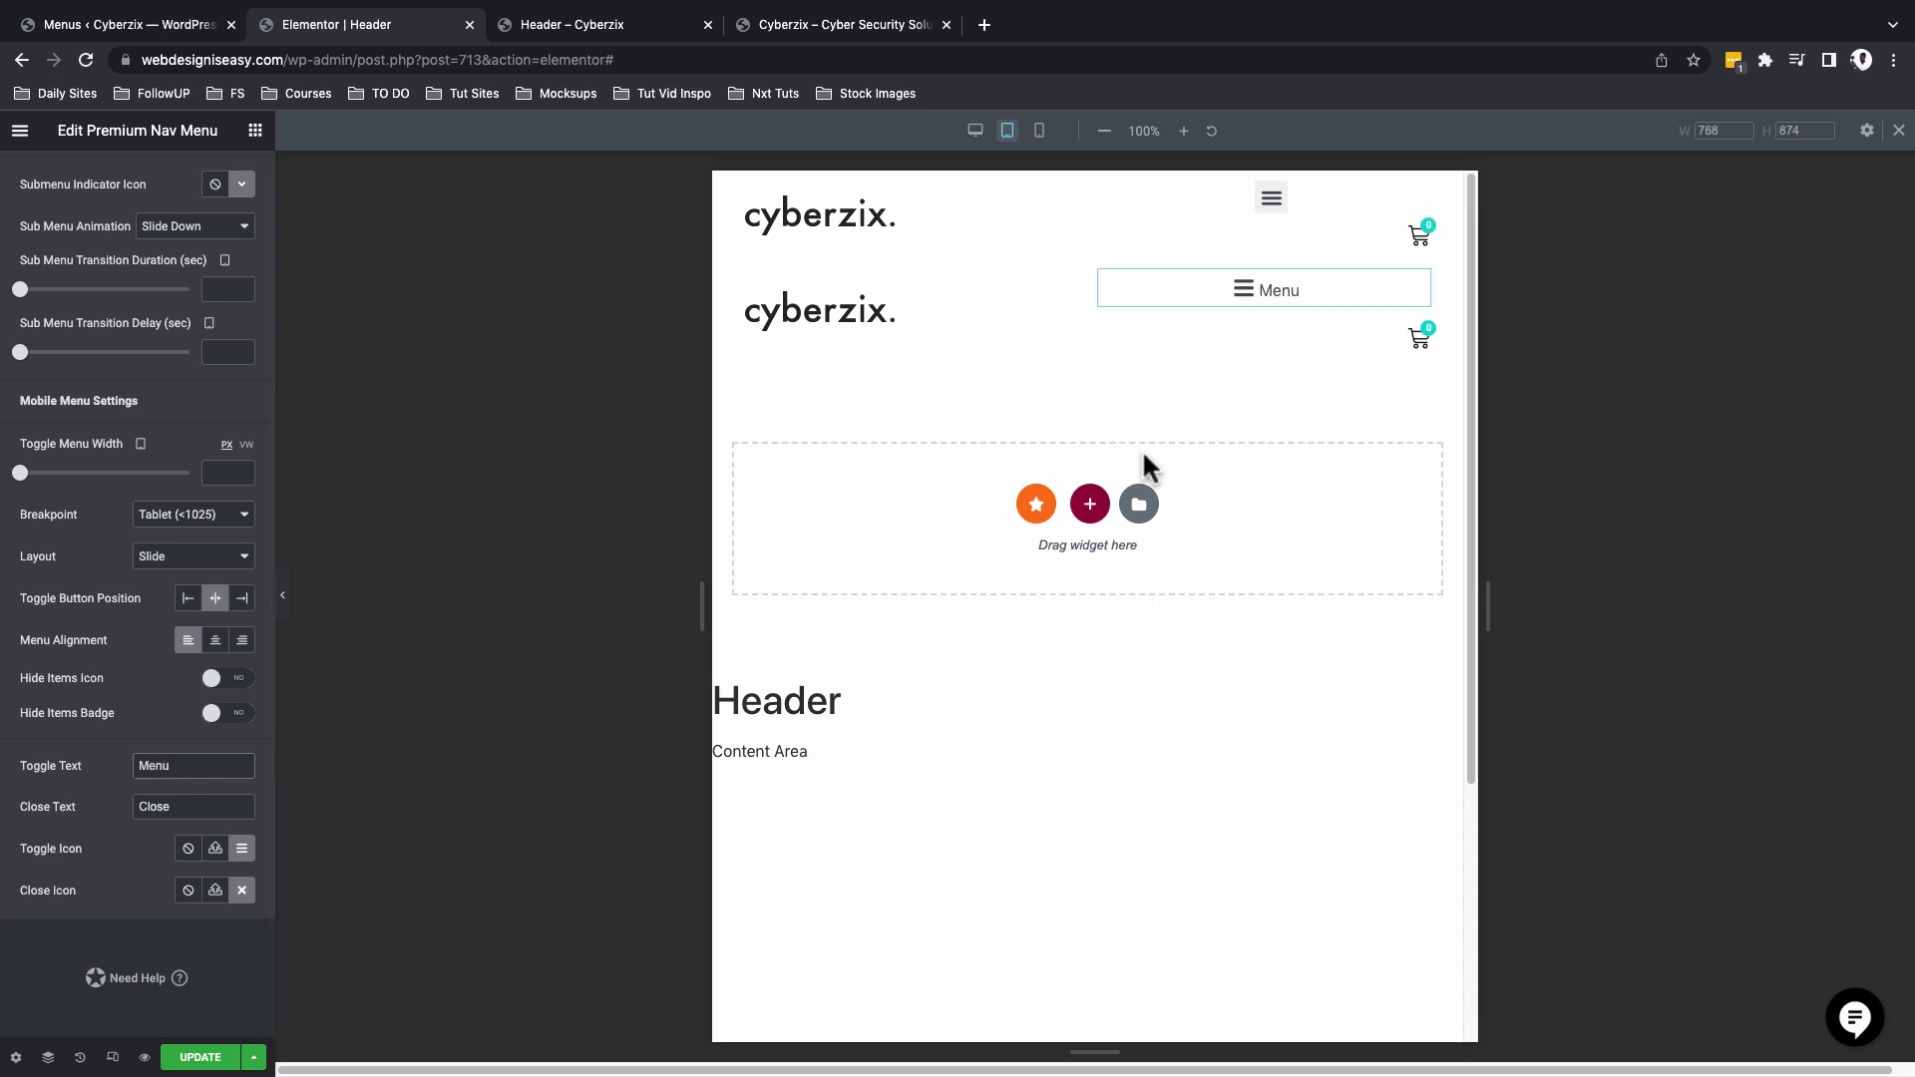
pyautogui.click(1243, 291)
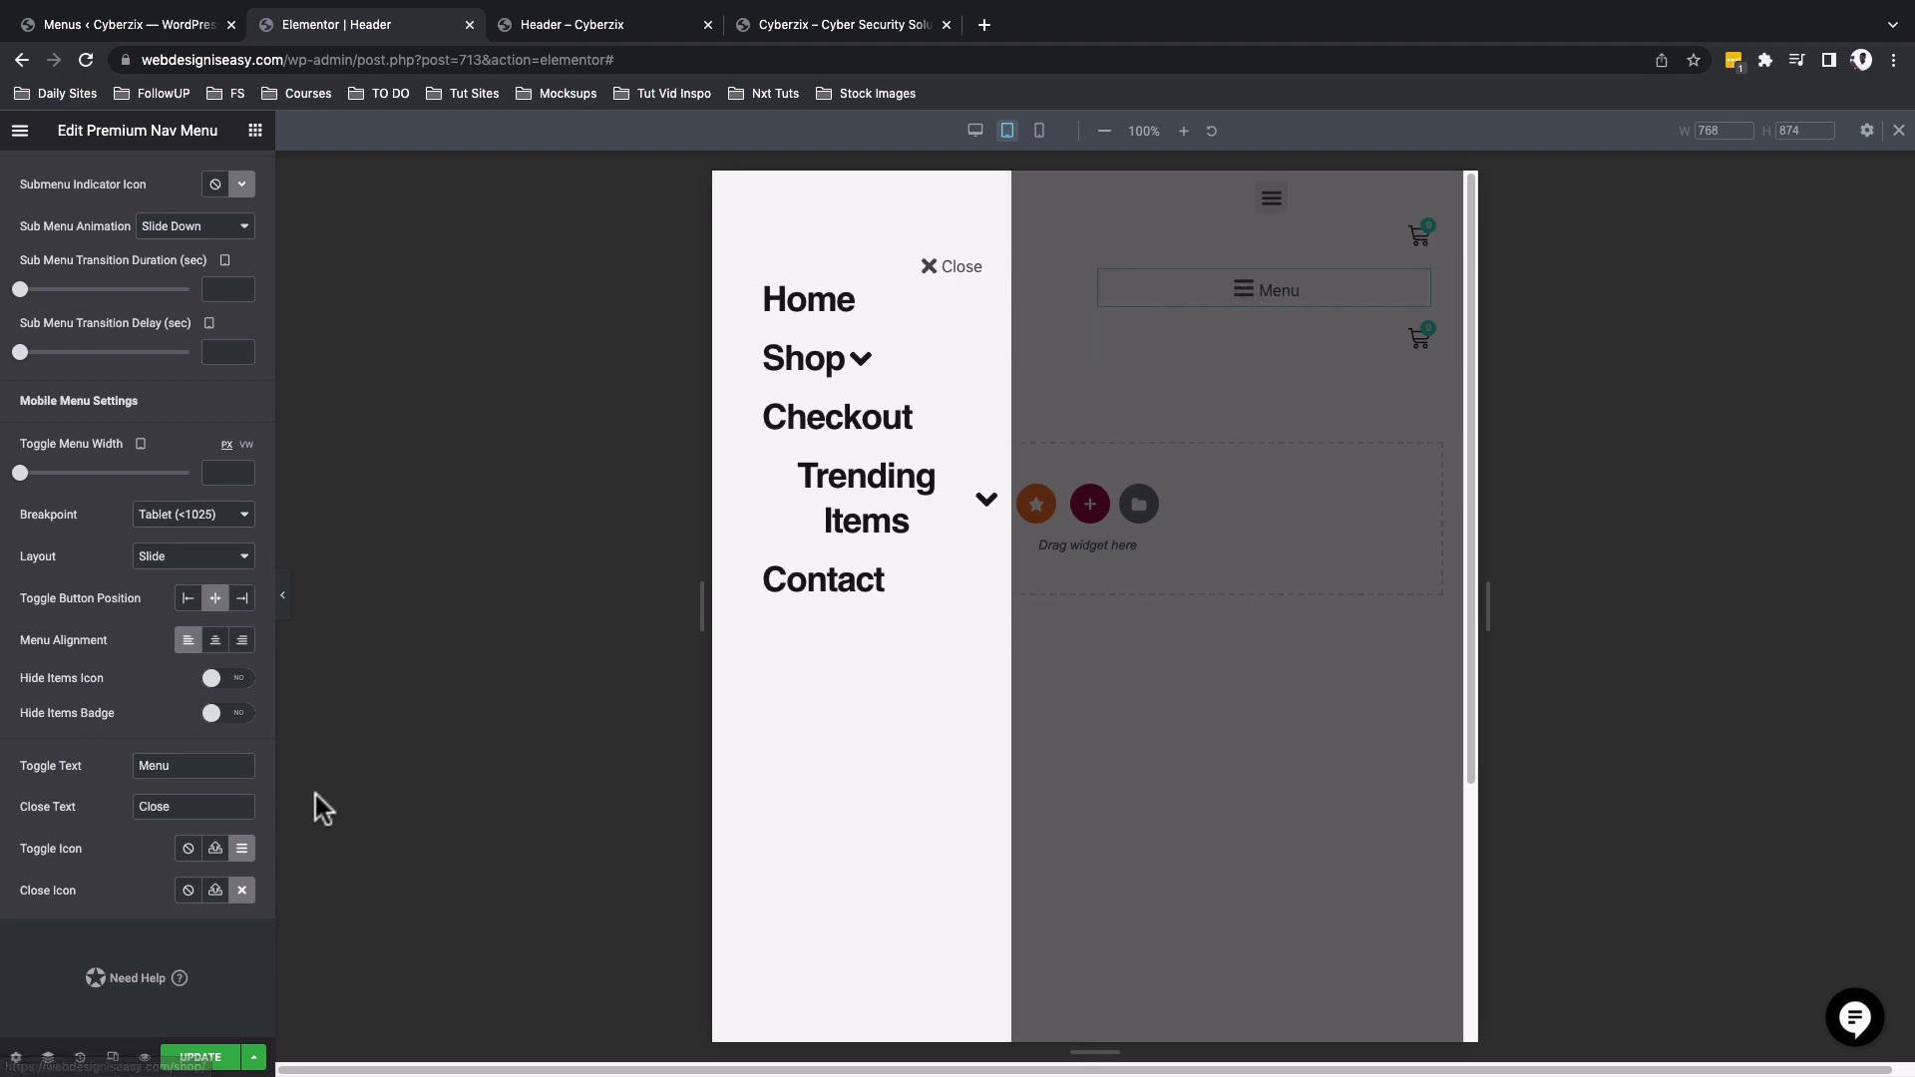
# Look over the mobile menu's close text and the icon library for its close icon, leaving the library without inserting anything.
pyautogui.moveTo(177, 808); pyautogui.dragTo(116, 804)
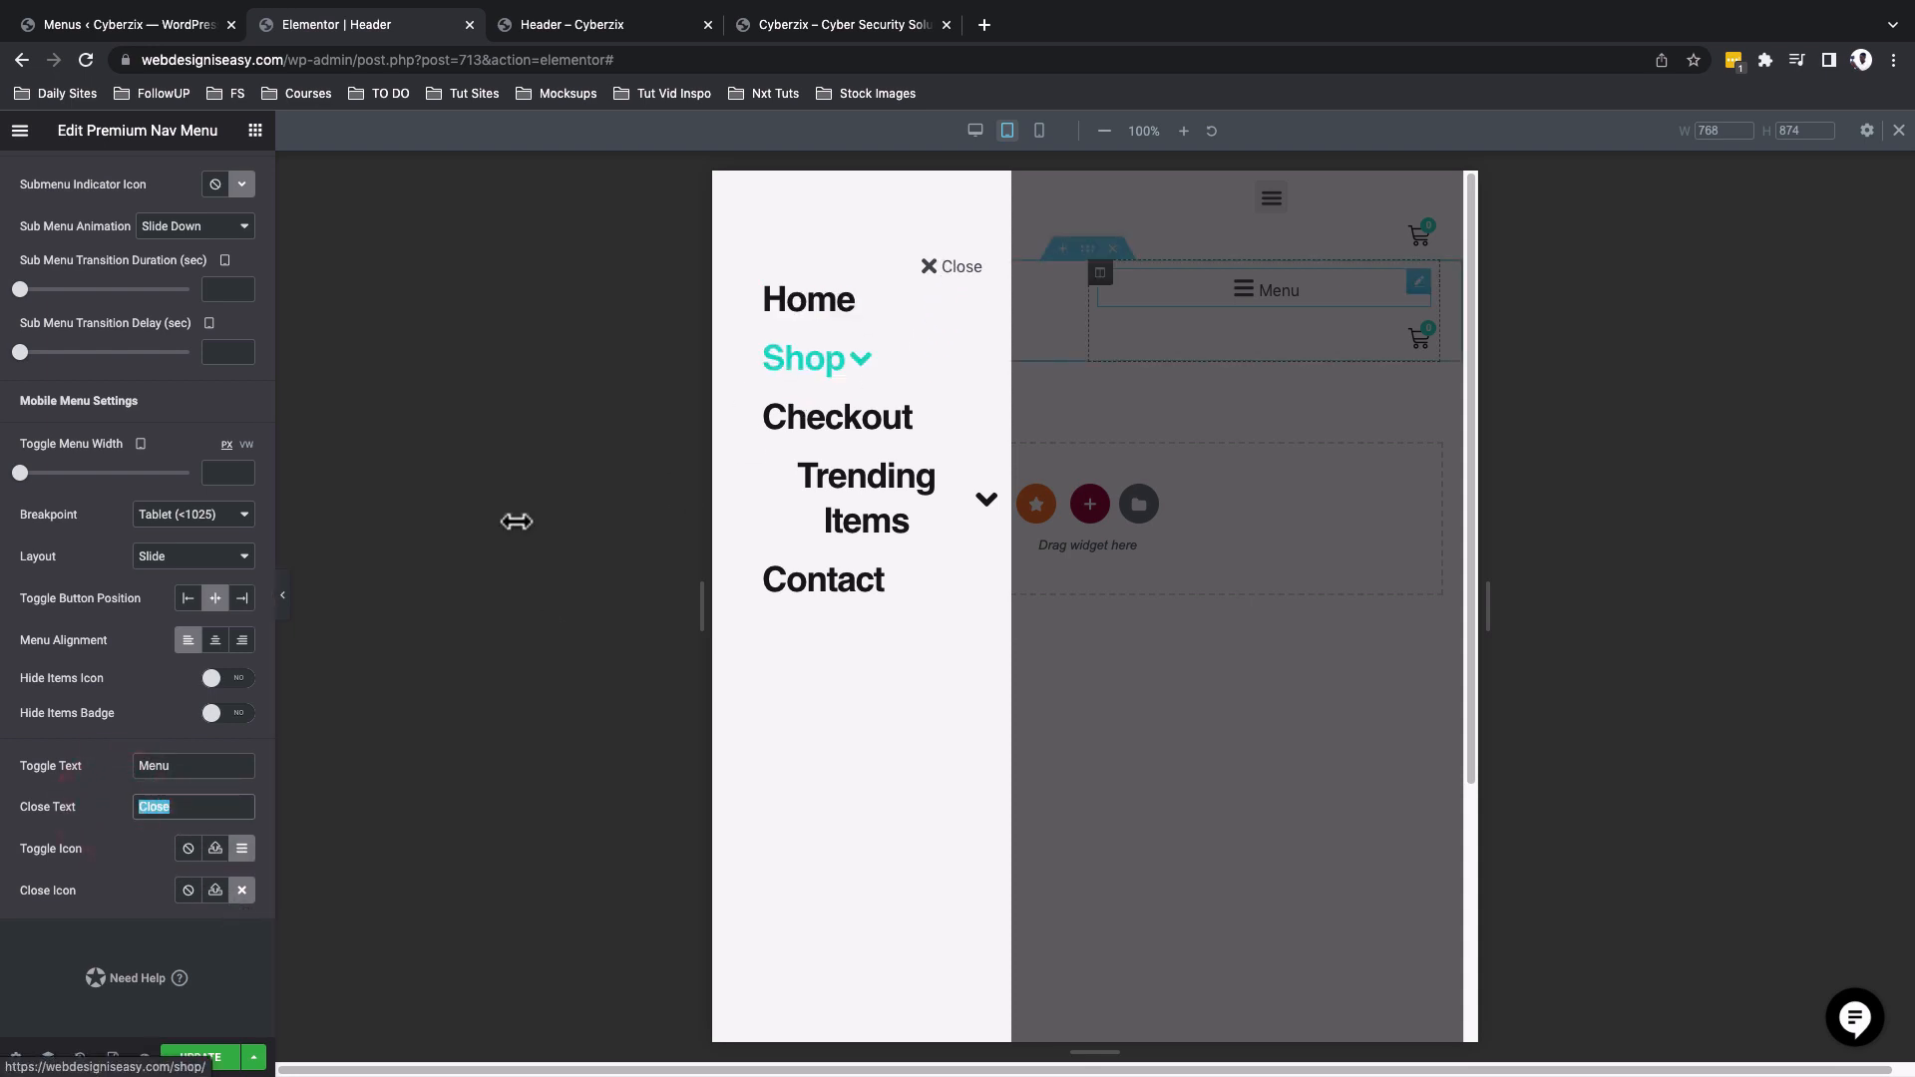
pyautogui.click(179, 763)
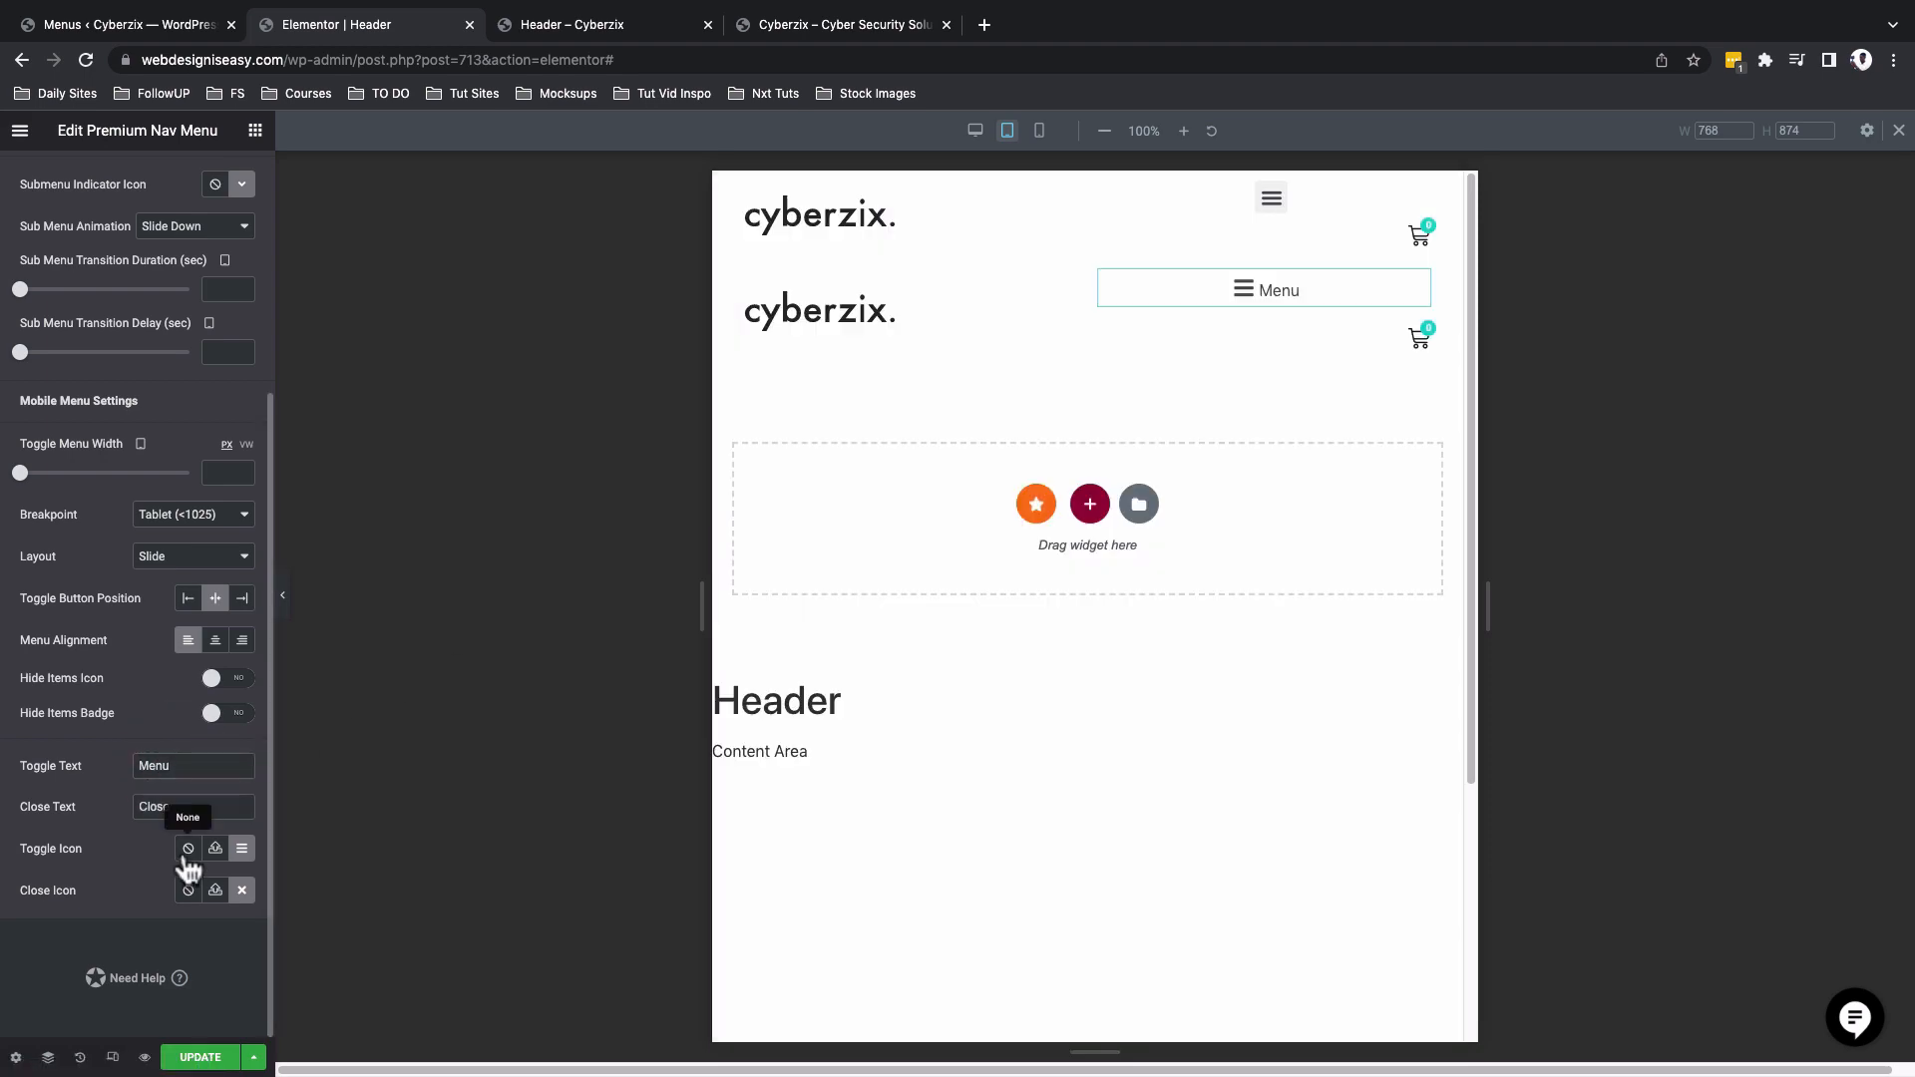
pyautogui.click(241, 850)
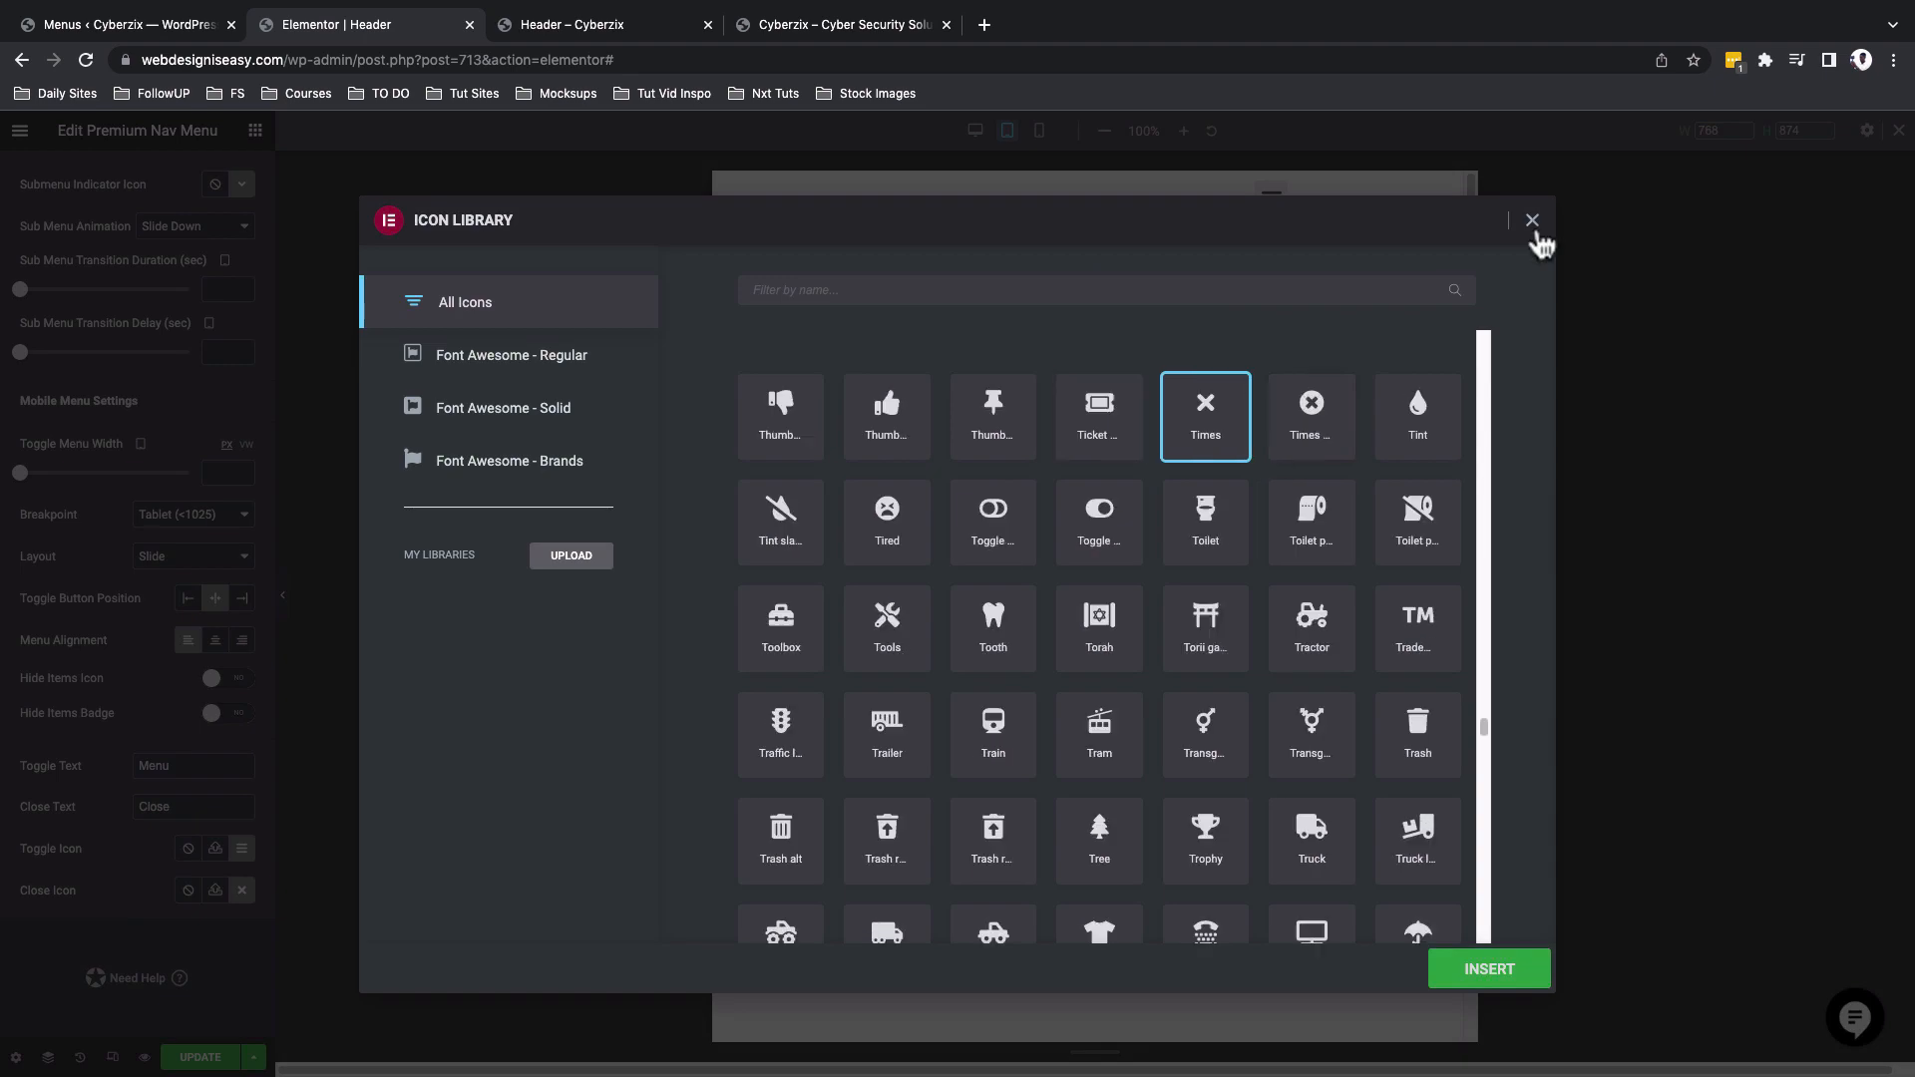
pyautogui.click(1532, 221)
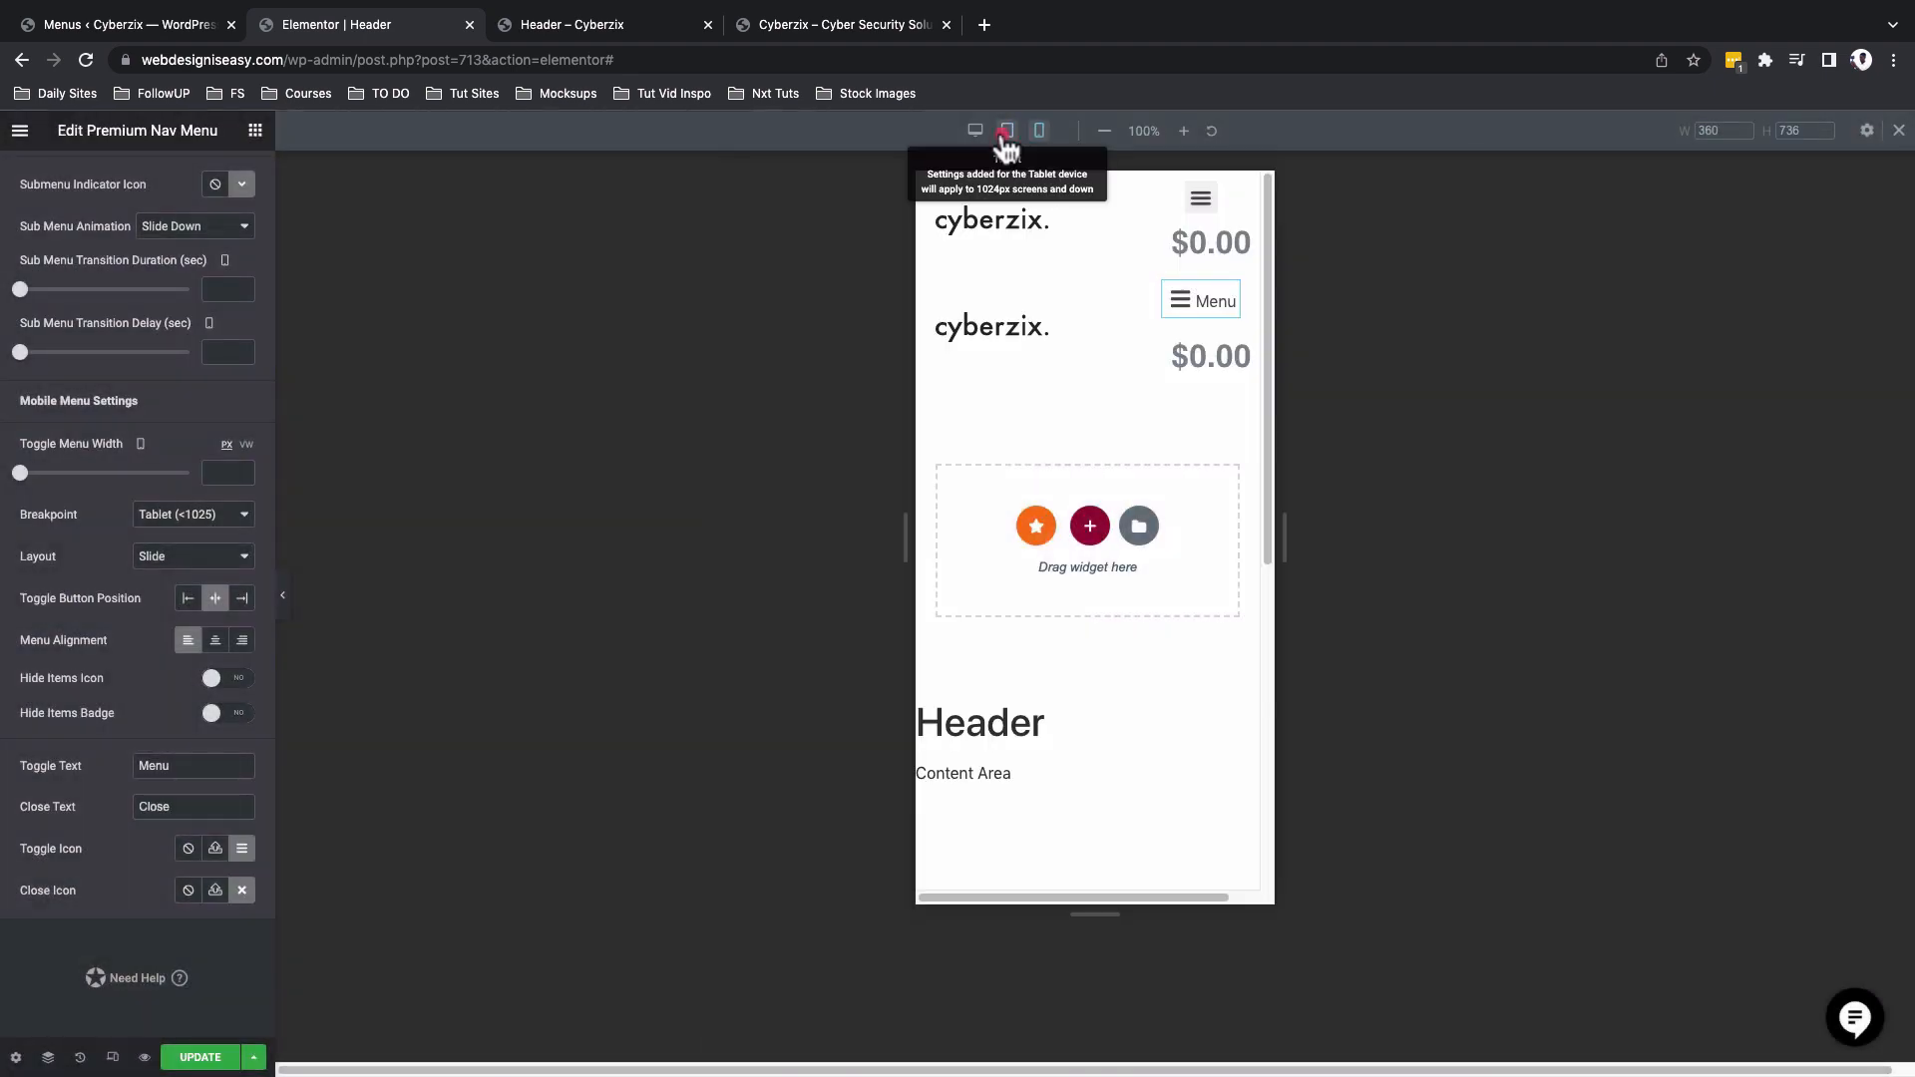
# Preview the header at mobile and tablet sizes, exit responsive mode and reopen the Premium Nav Menu's settings.
pyautogui.click(1008, 131)
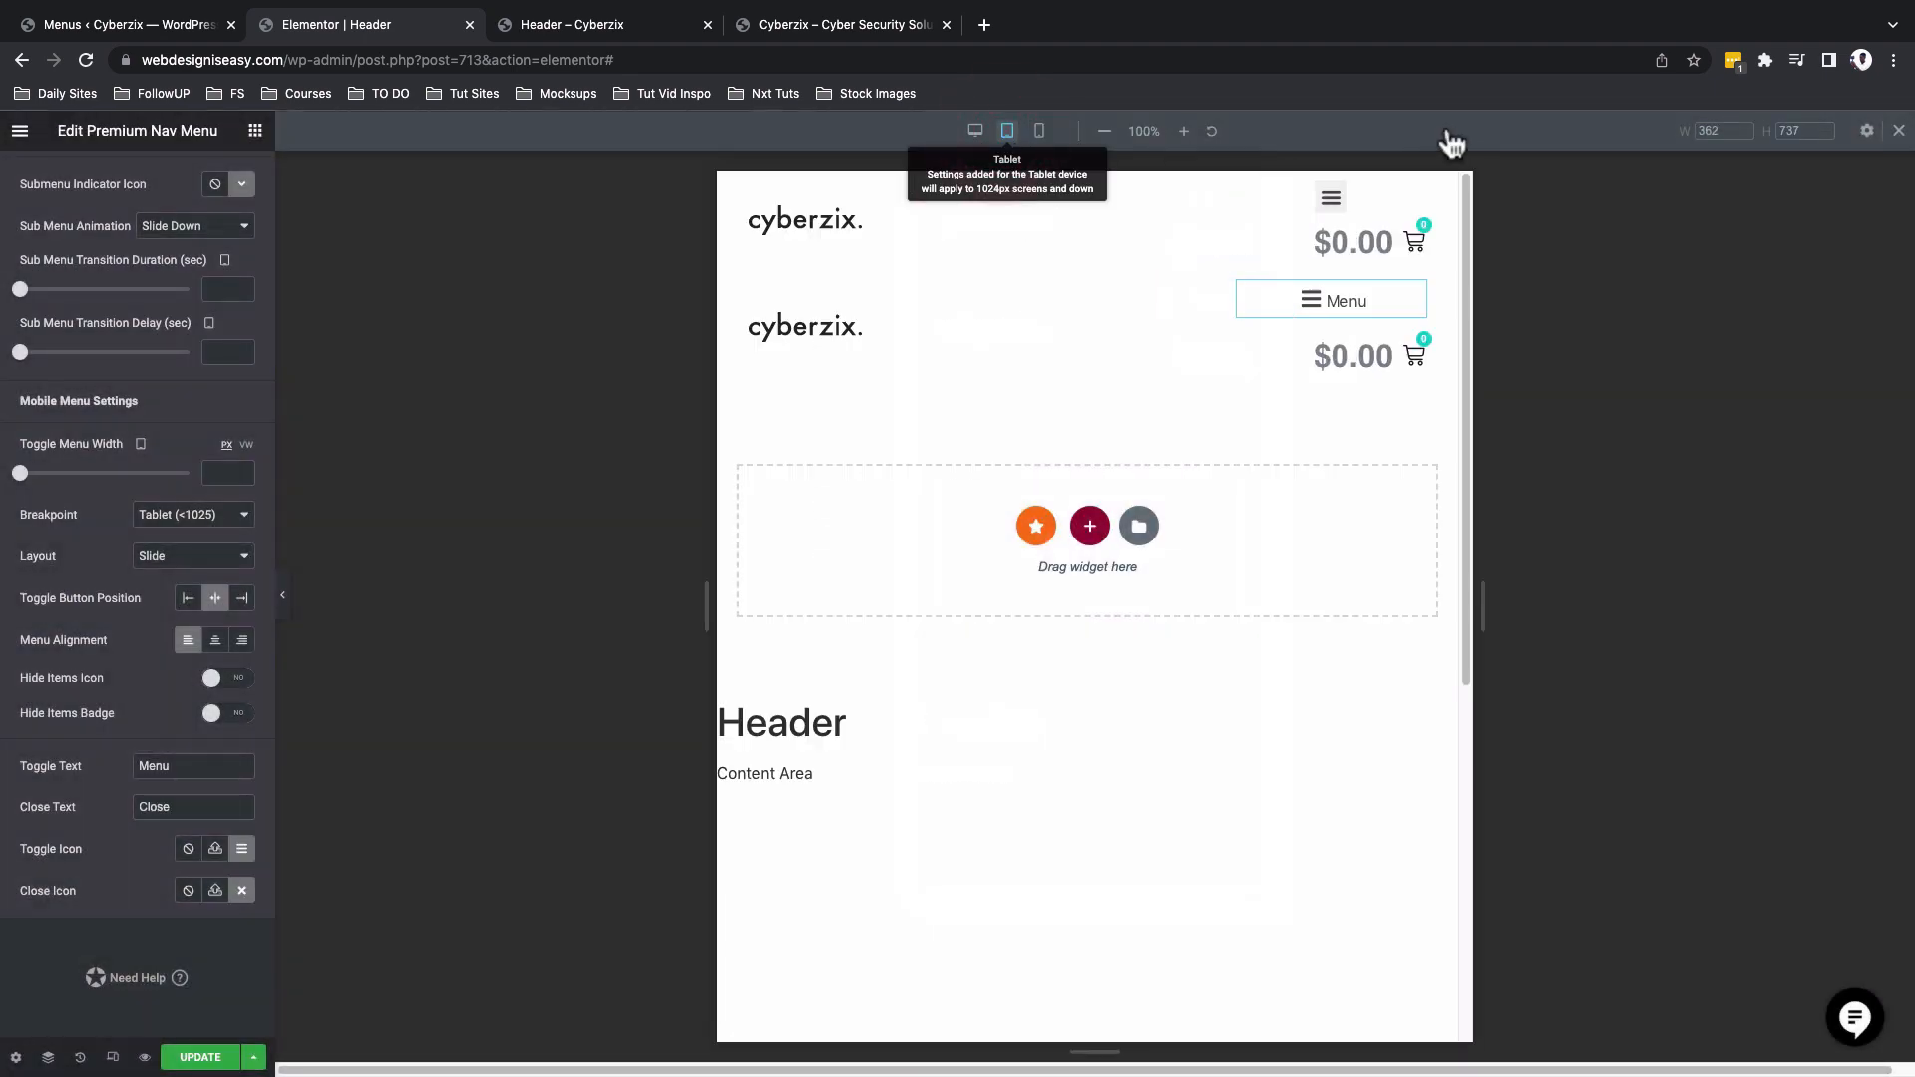
pyautogui.click(1899, 130)
pyautogui.click(1763, 248)
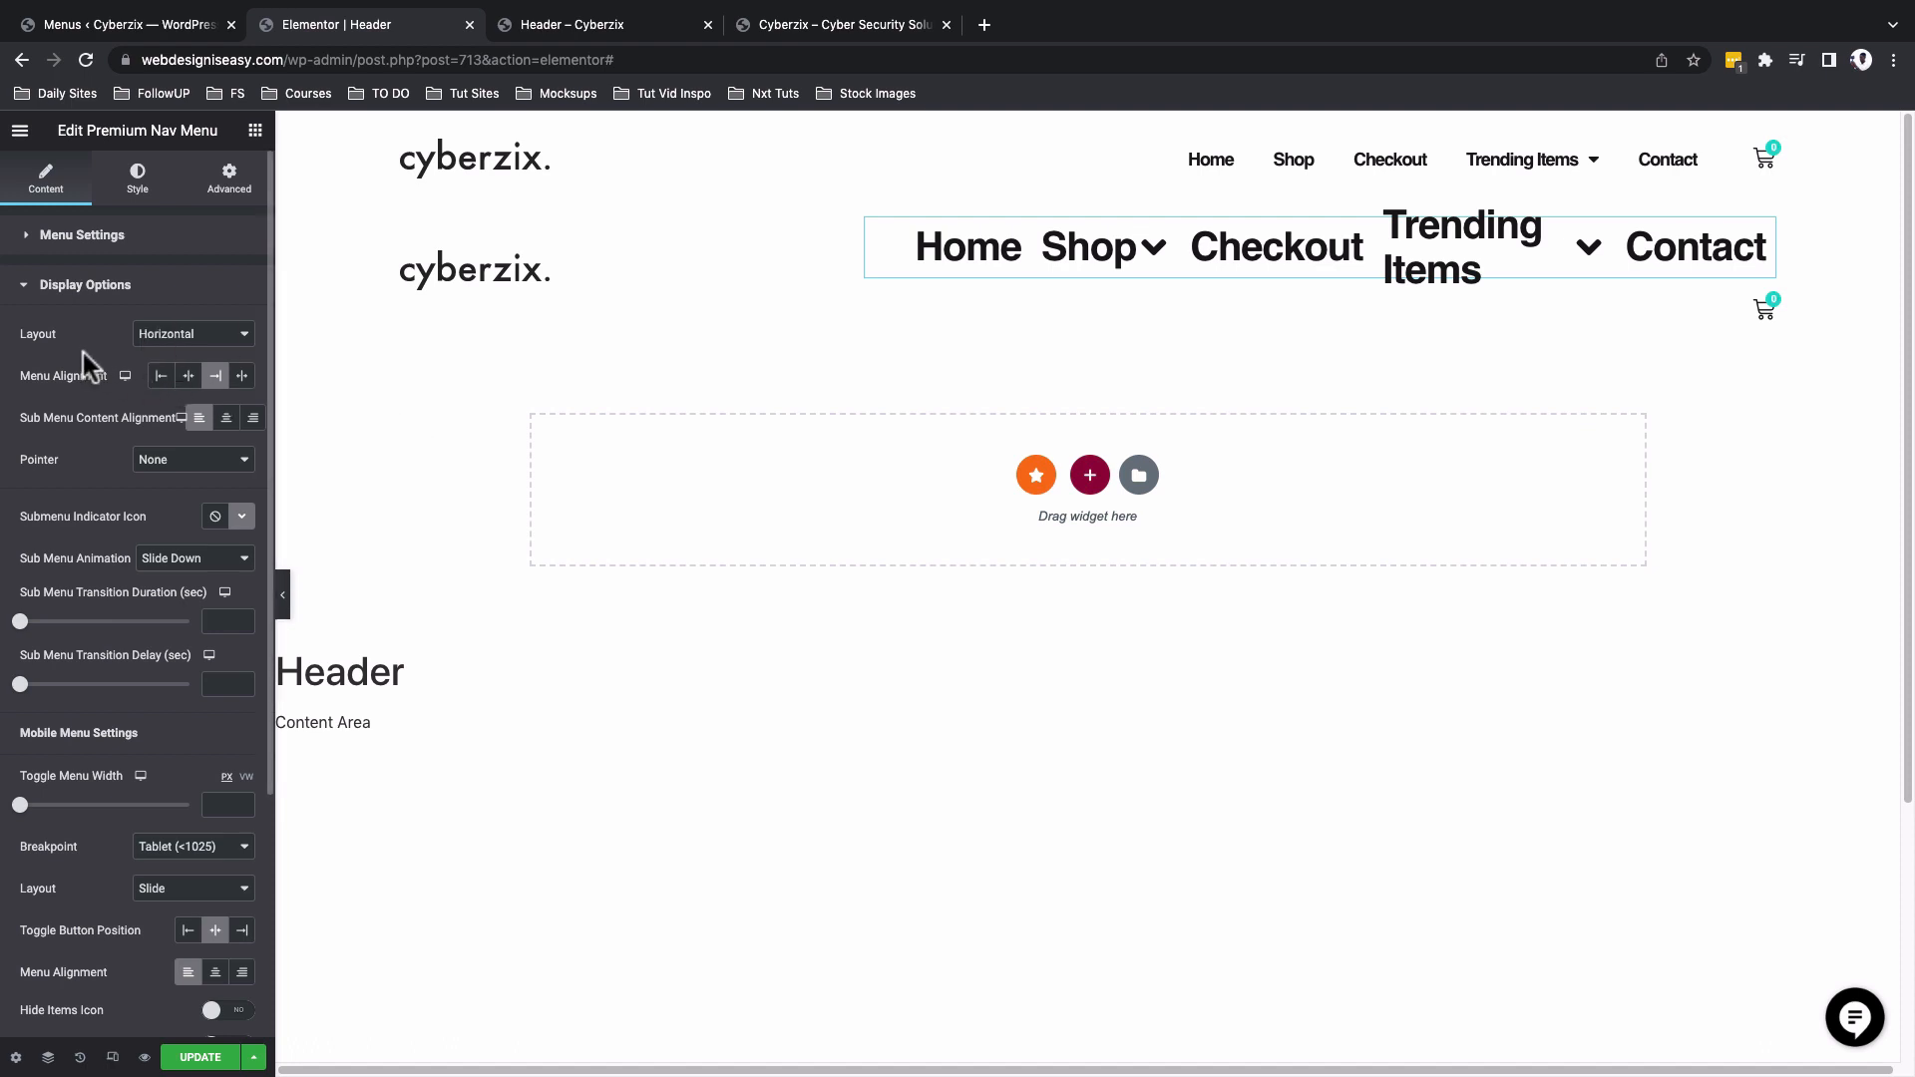
# Try the Vertical, Dropdown and Slide layouts for the nav menu, and test the slide-out menu on the canvas.
pyautogui.click(152, 339)
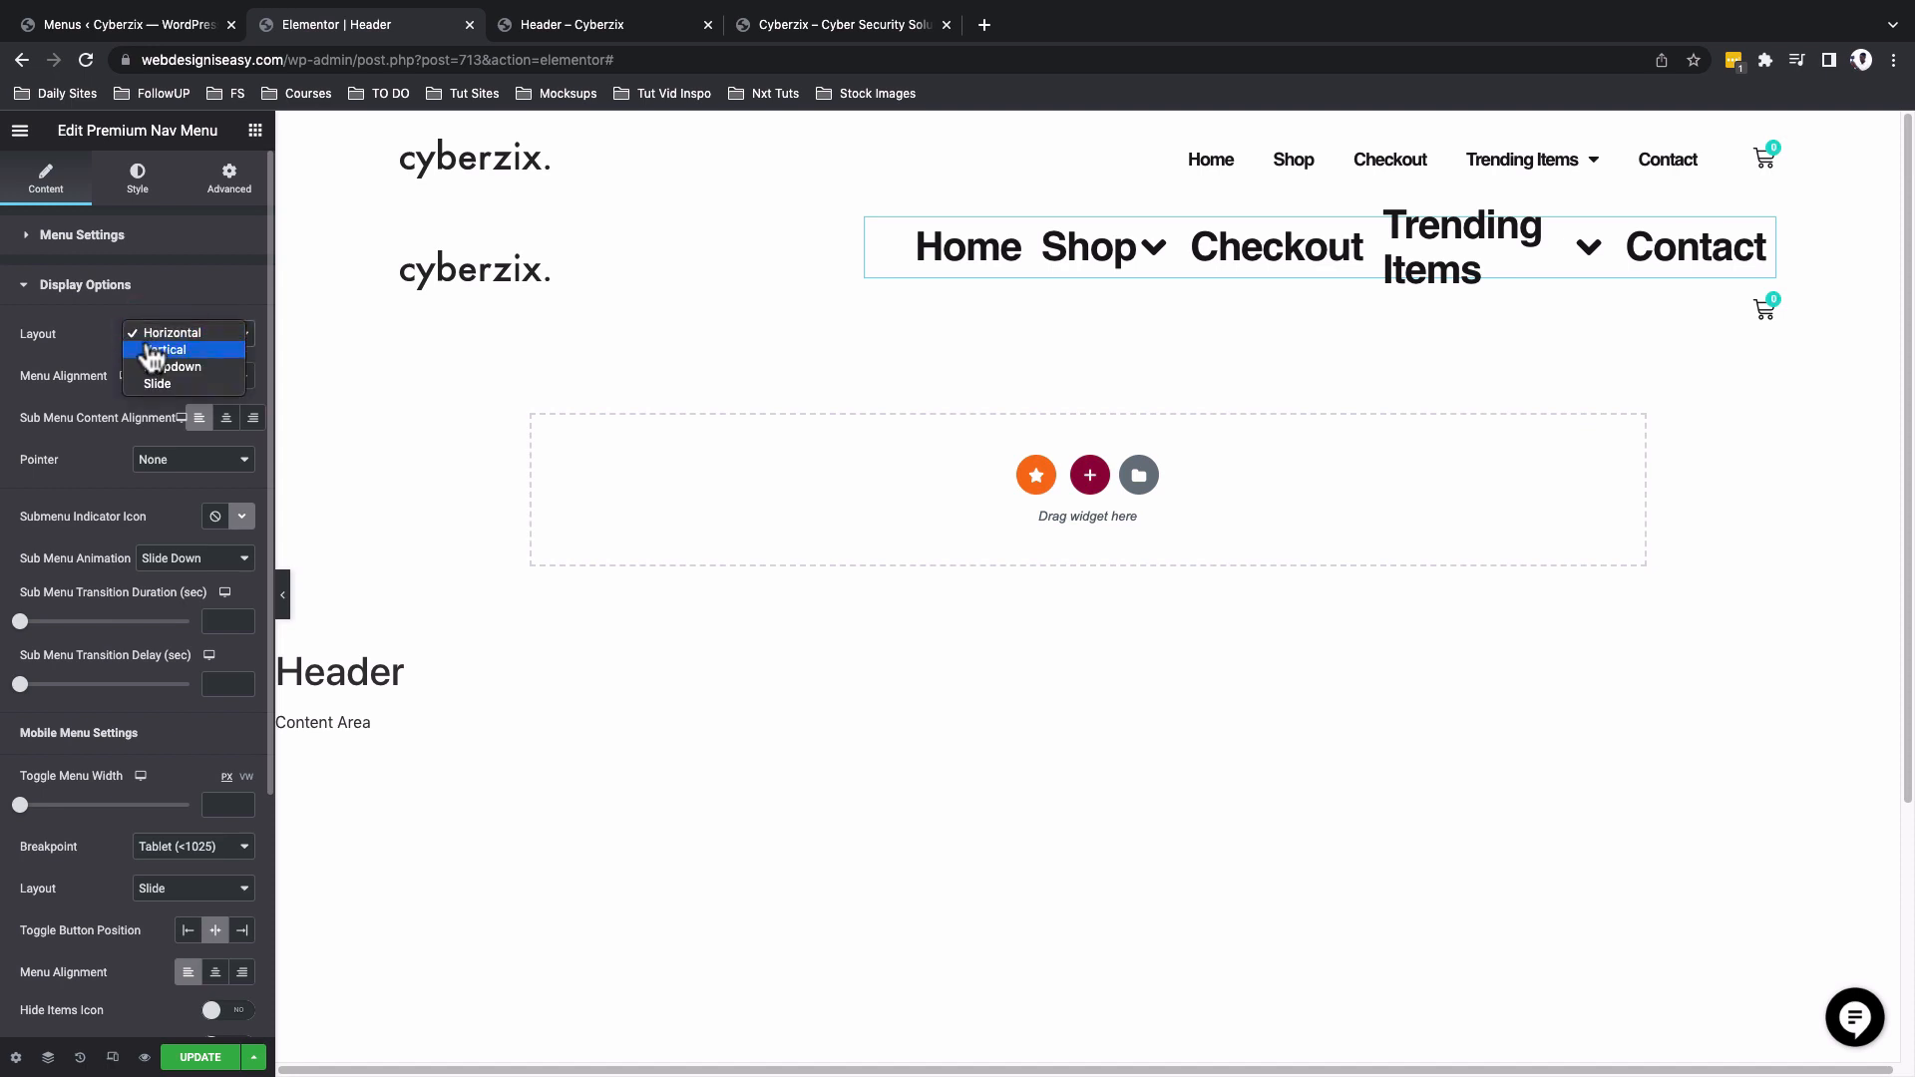
pyautogui.click(153, 351)
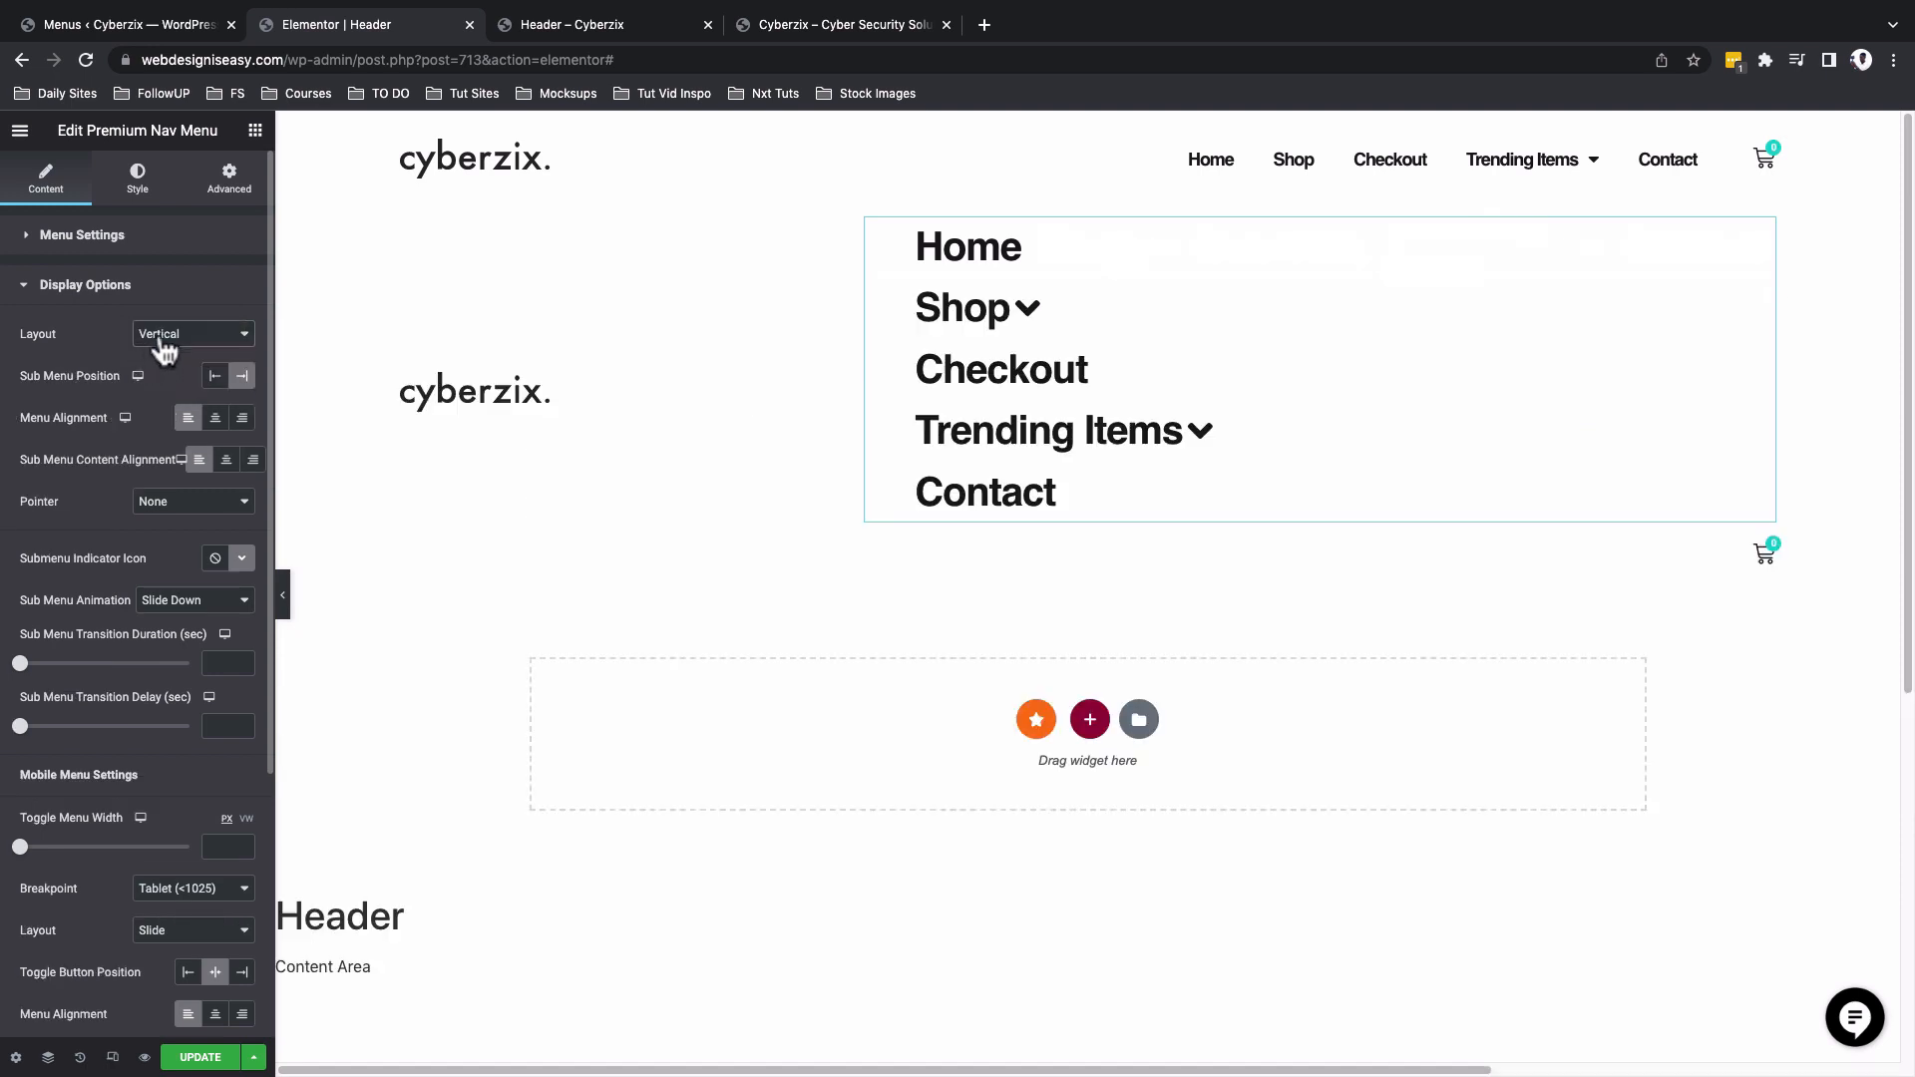
pyautogui.click(162, 339)
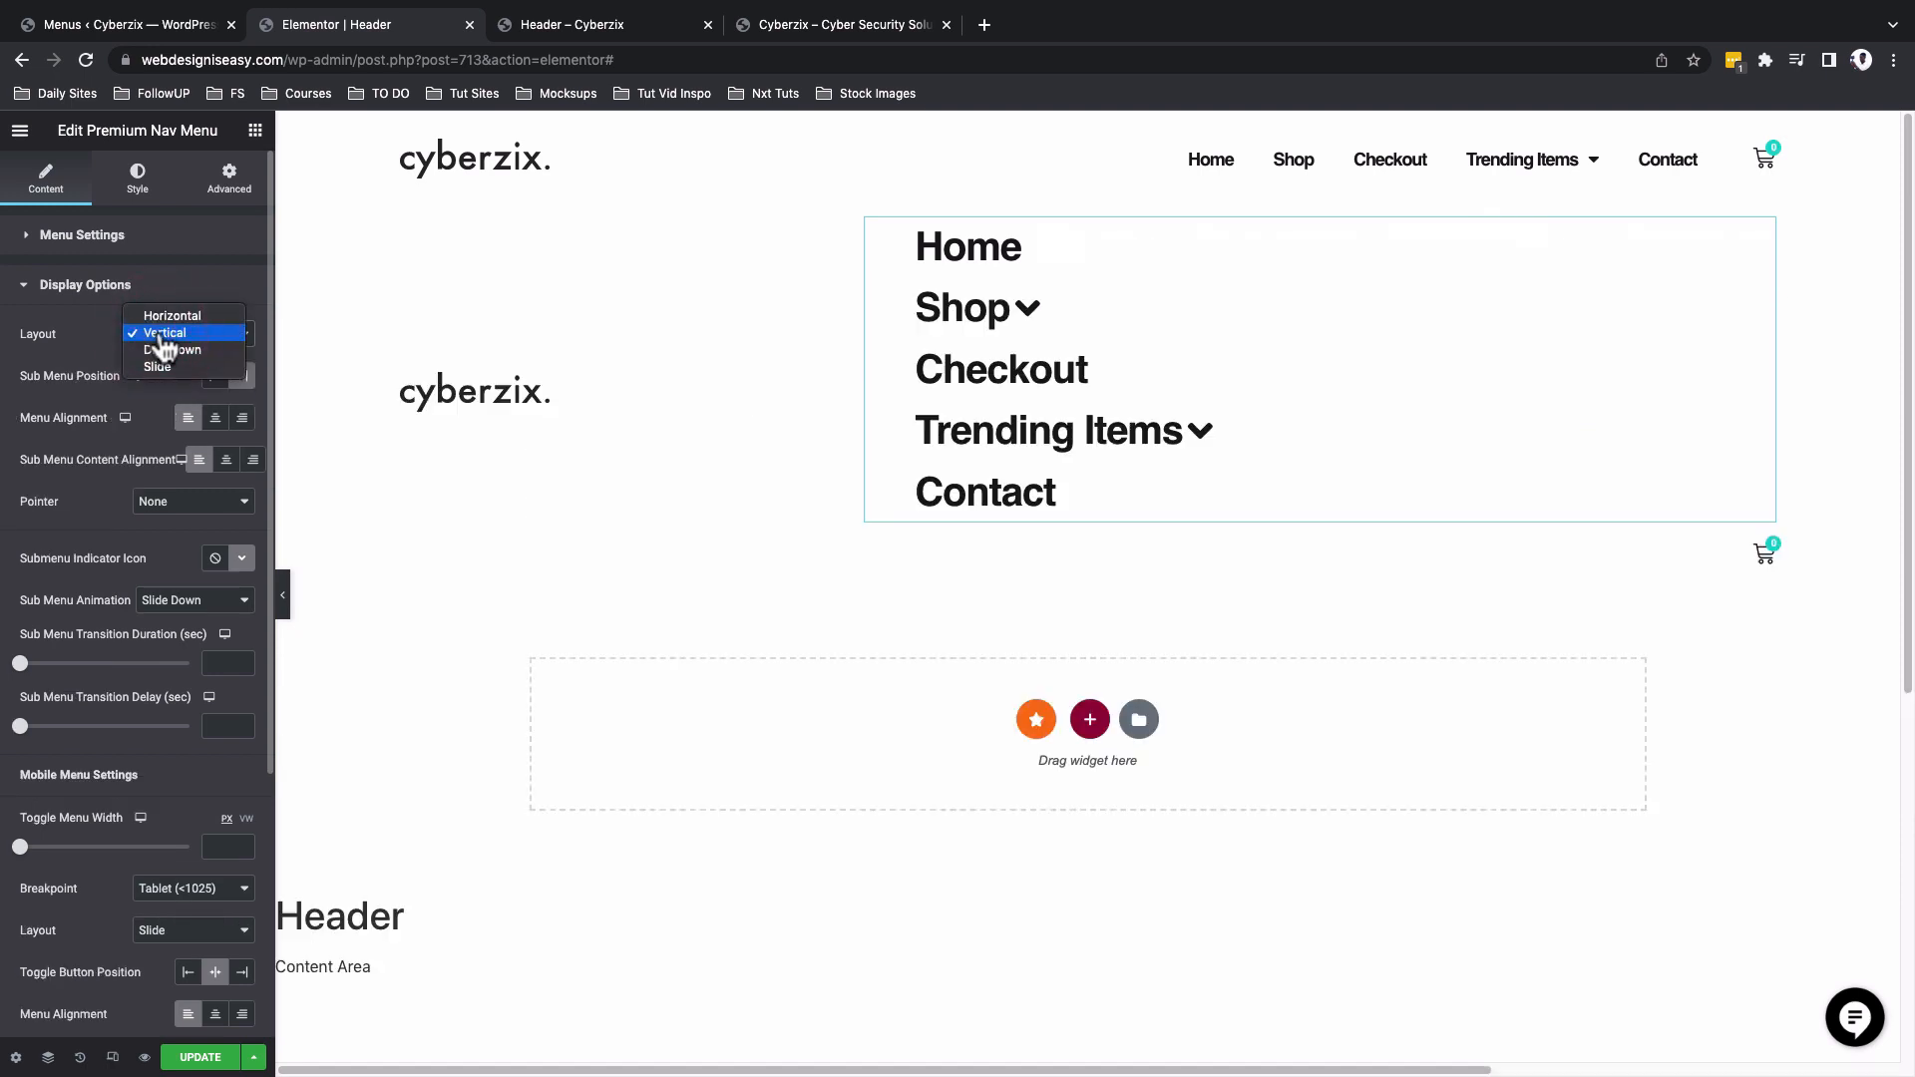
pyautogui.click(160, 343)
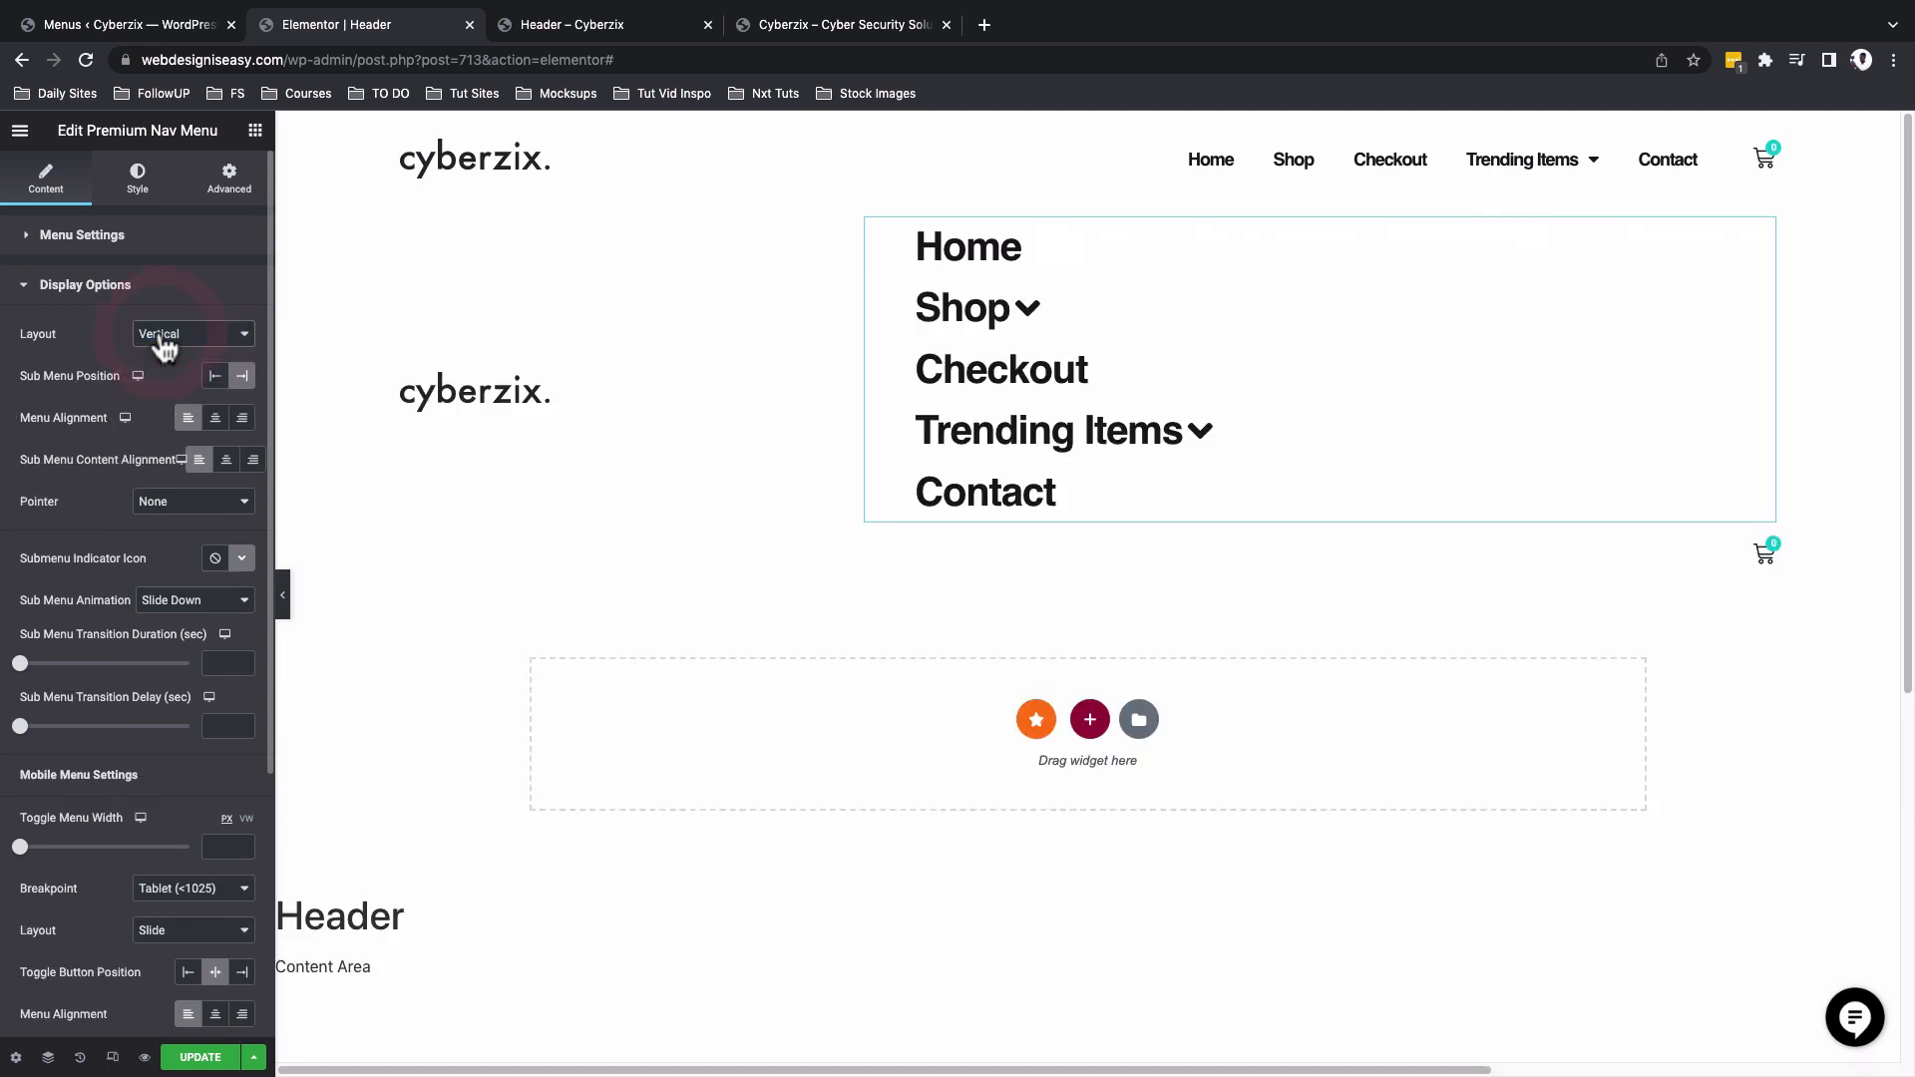
pyautogui.click(160, 337)
pyautogui.click(167, 349)
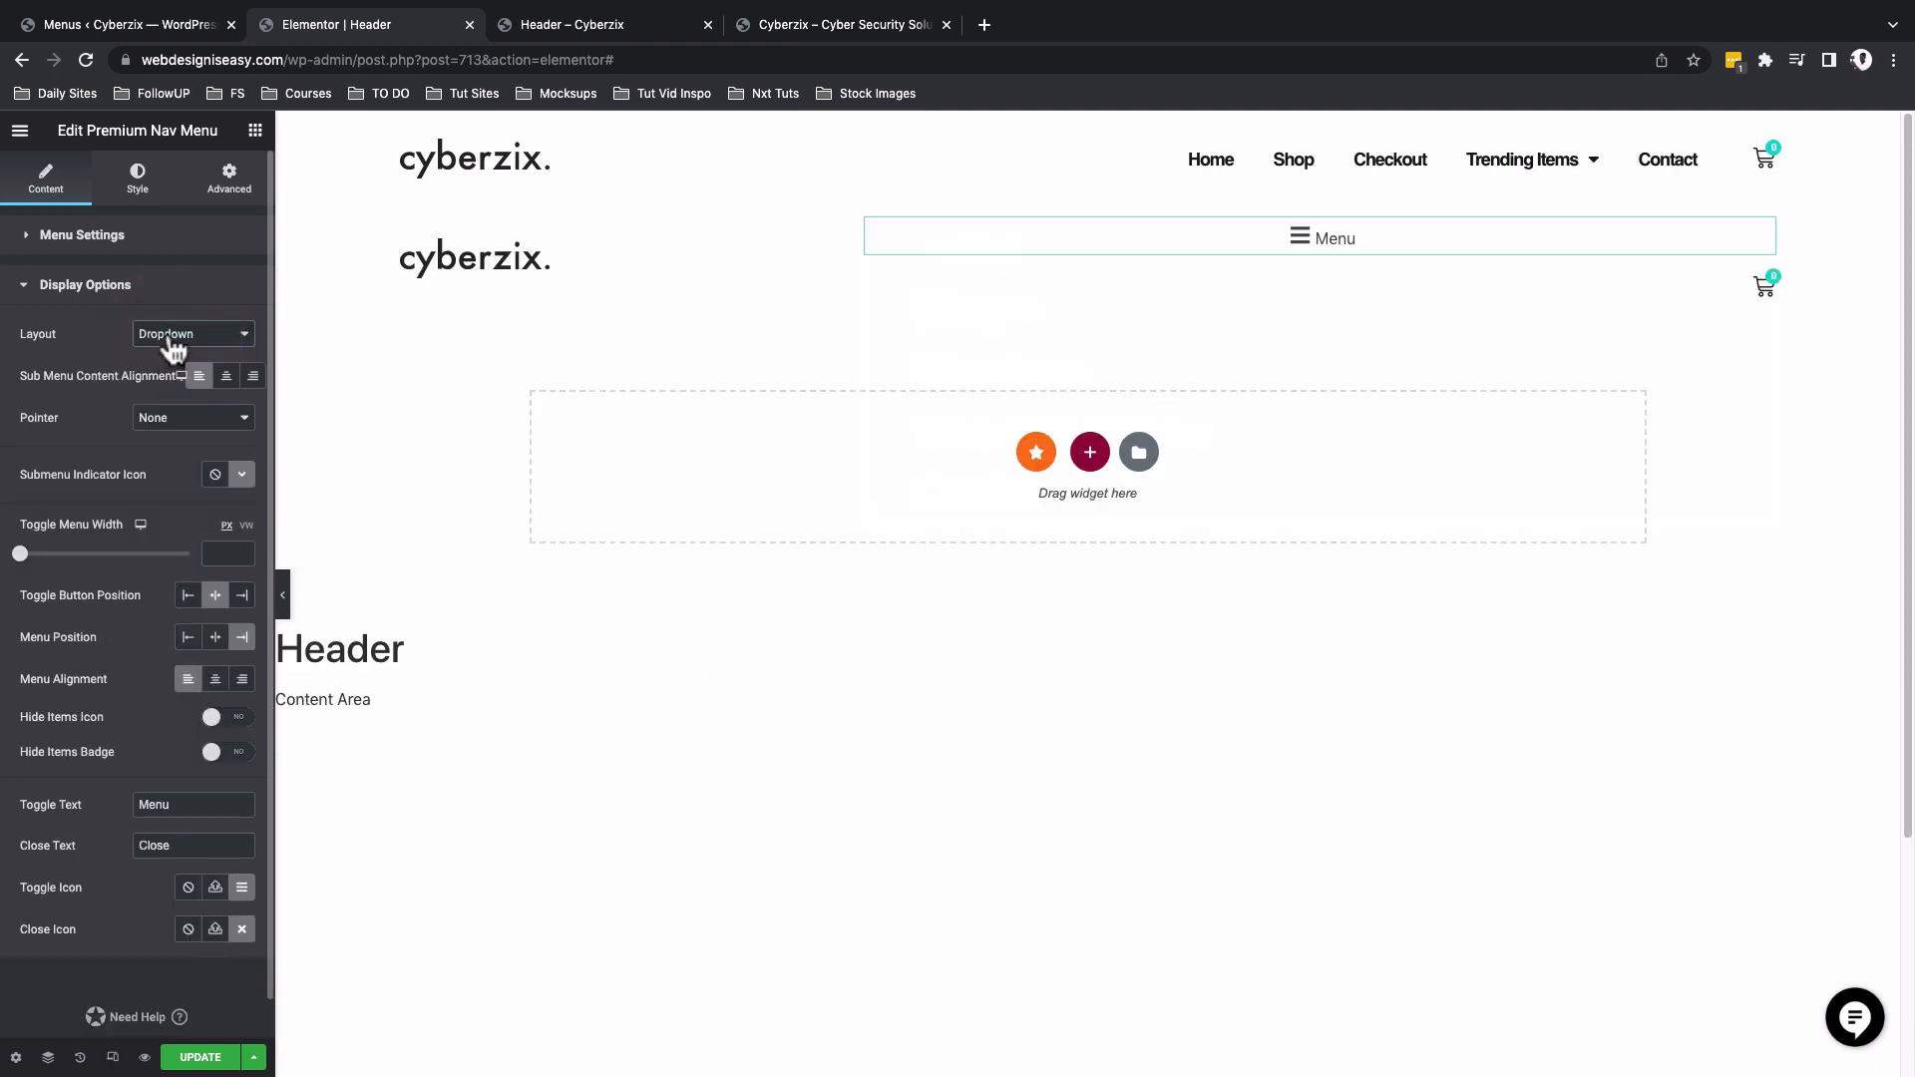
pyautogui.click(172, 344)
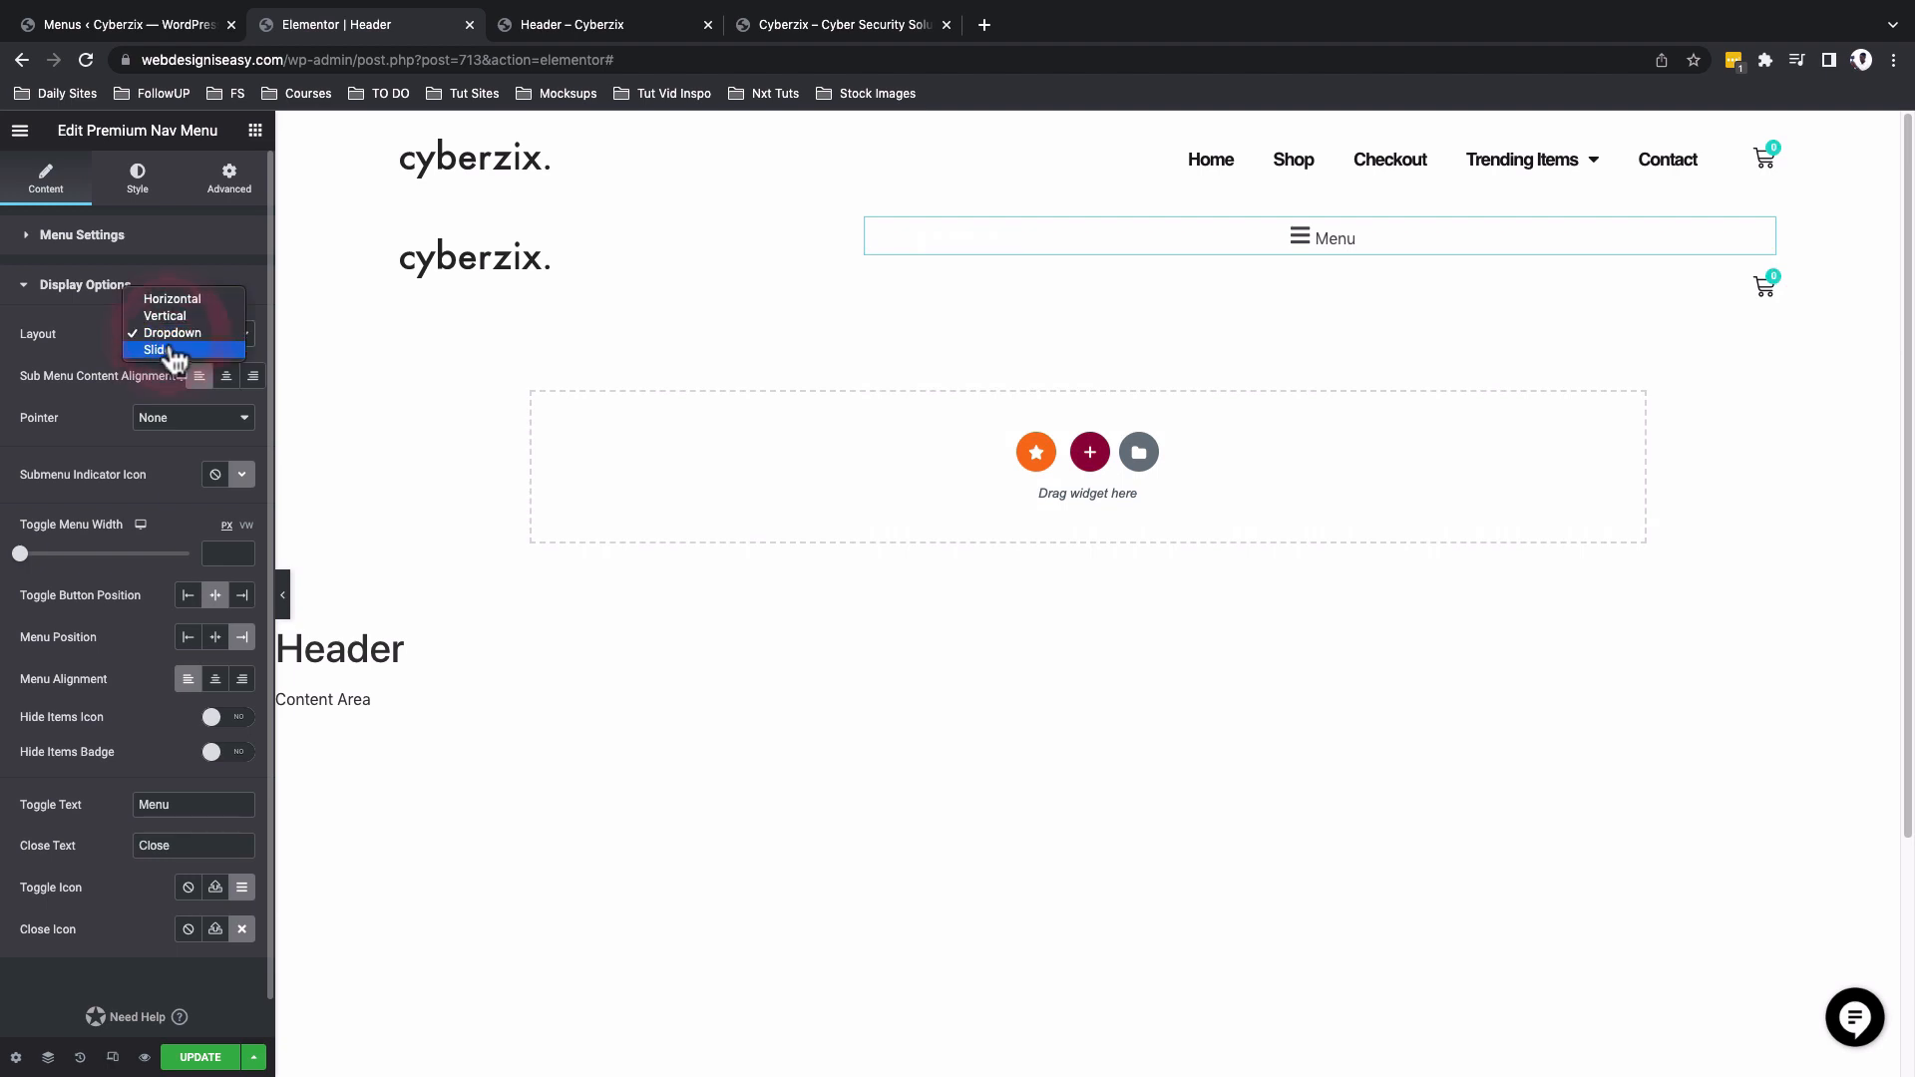
pyautogui.click(174, 355)
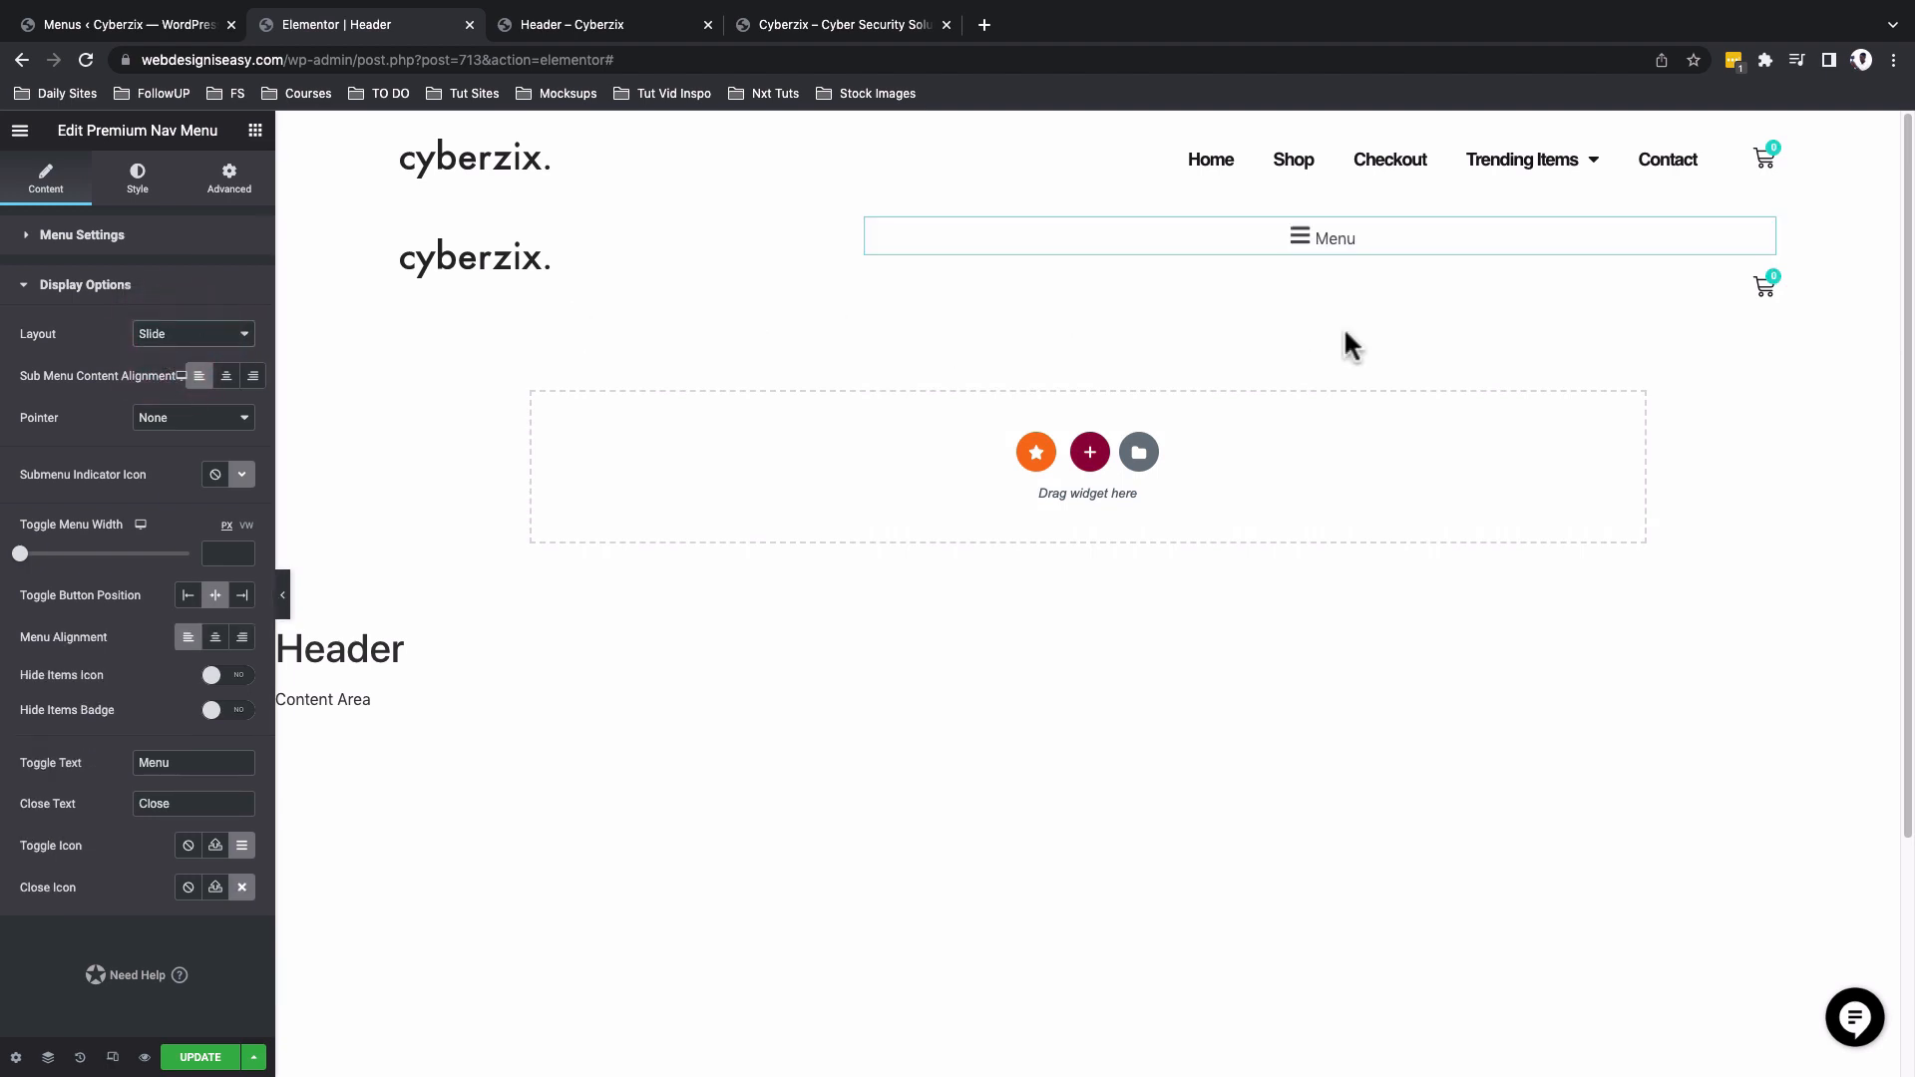
pyautogui.click(1307, 245)
pyautogui.click(488, 211)
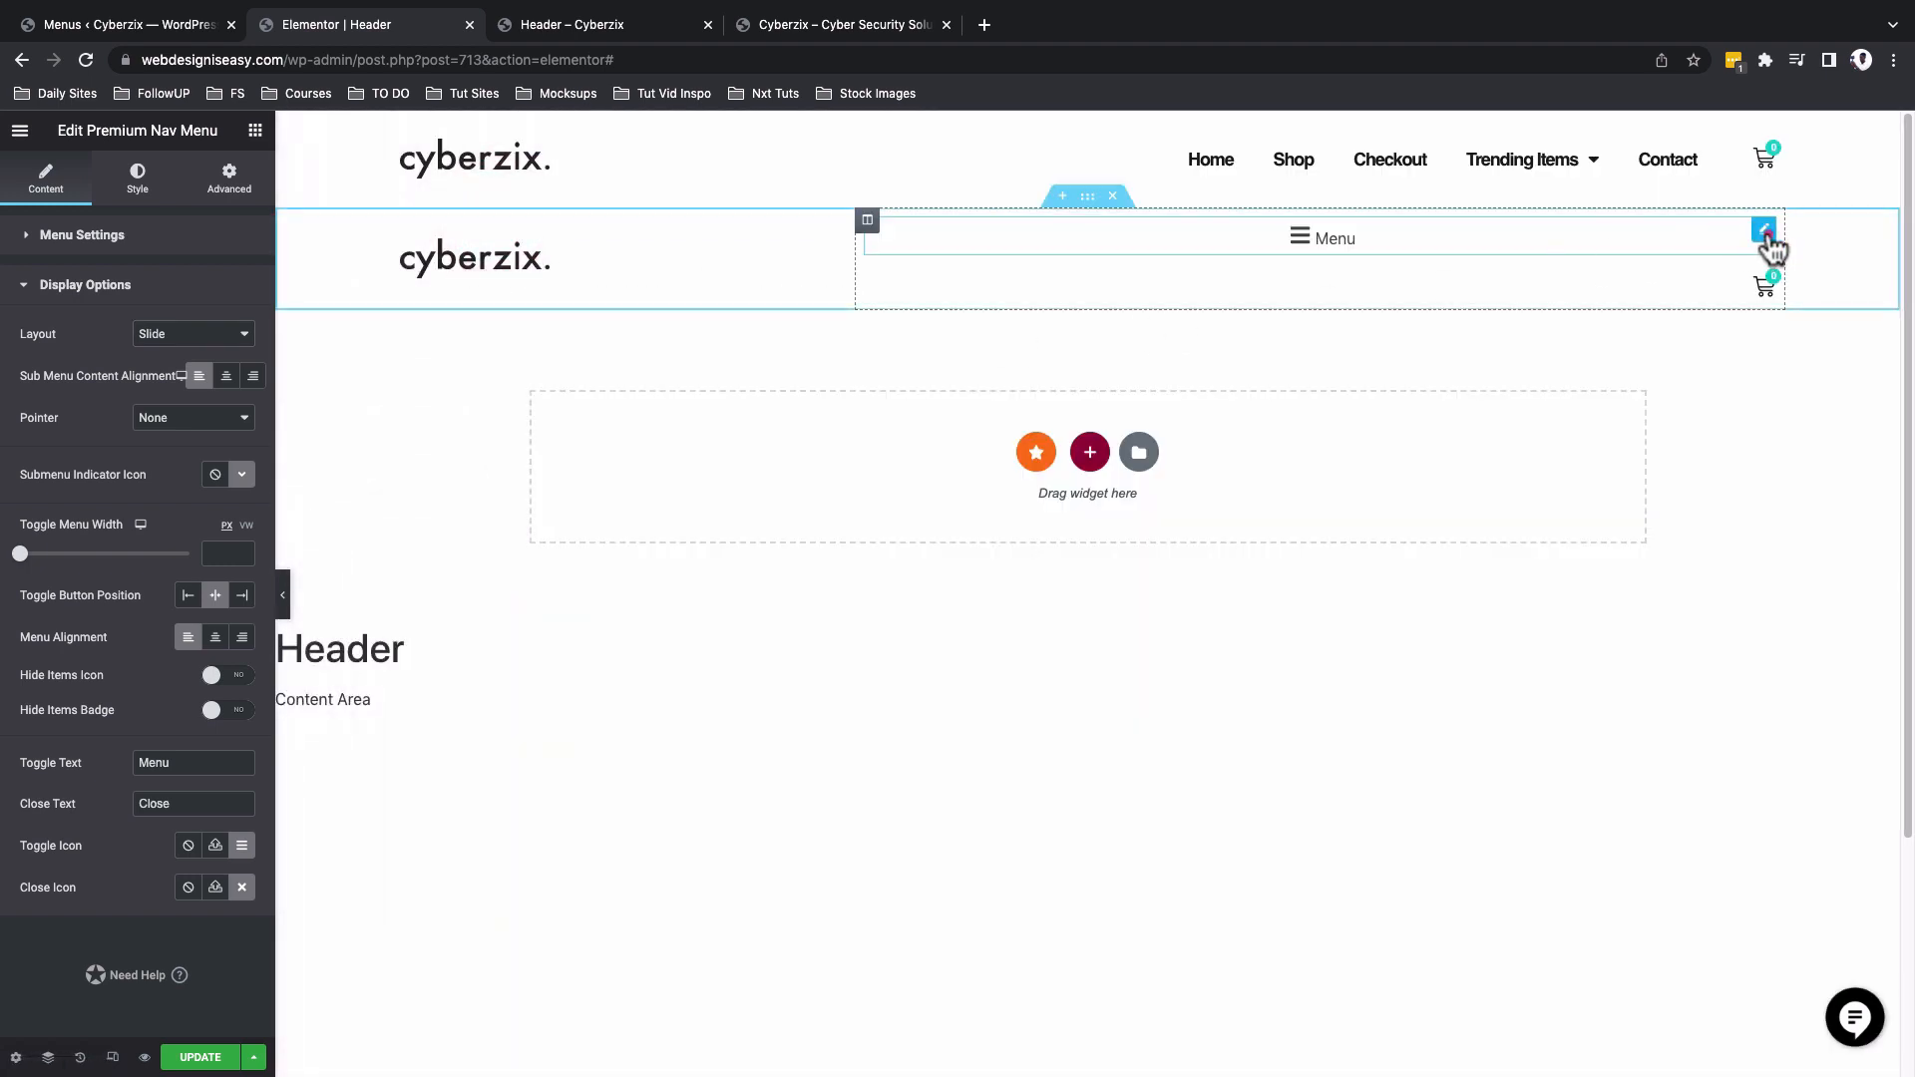
# Return the nav menu's layout to Horizontal in the display options.
pyautogui.click(115, 242)
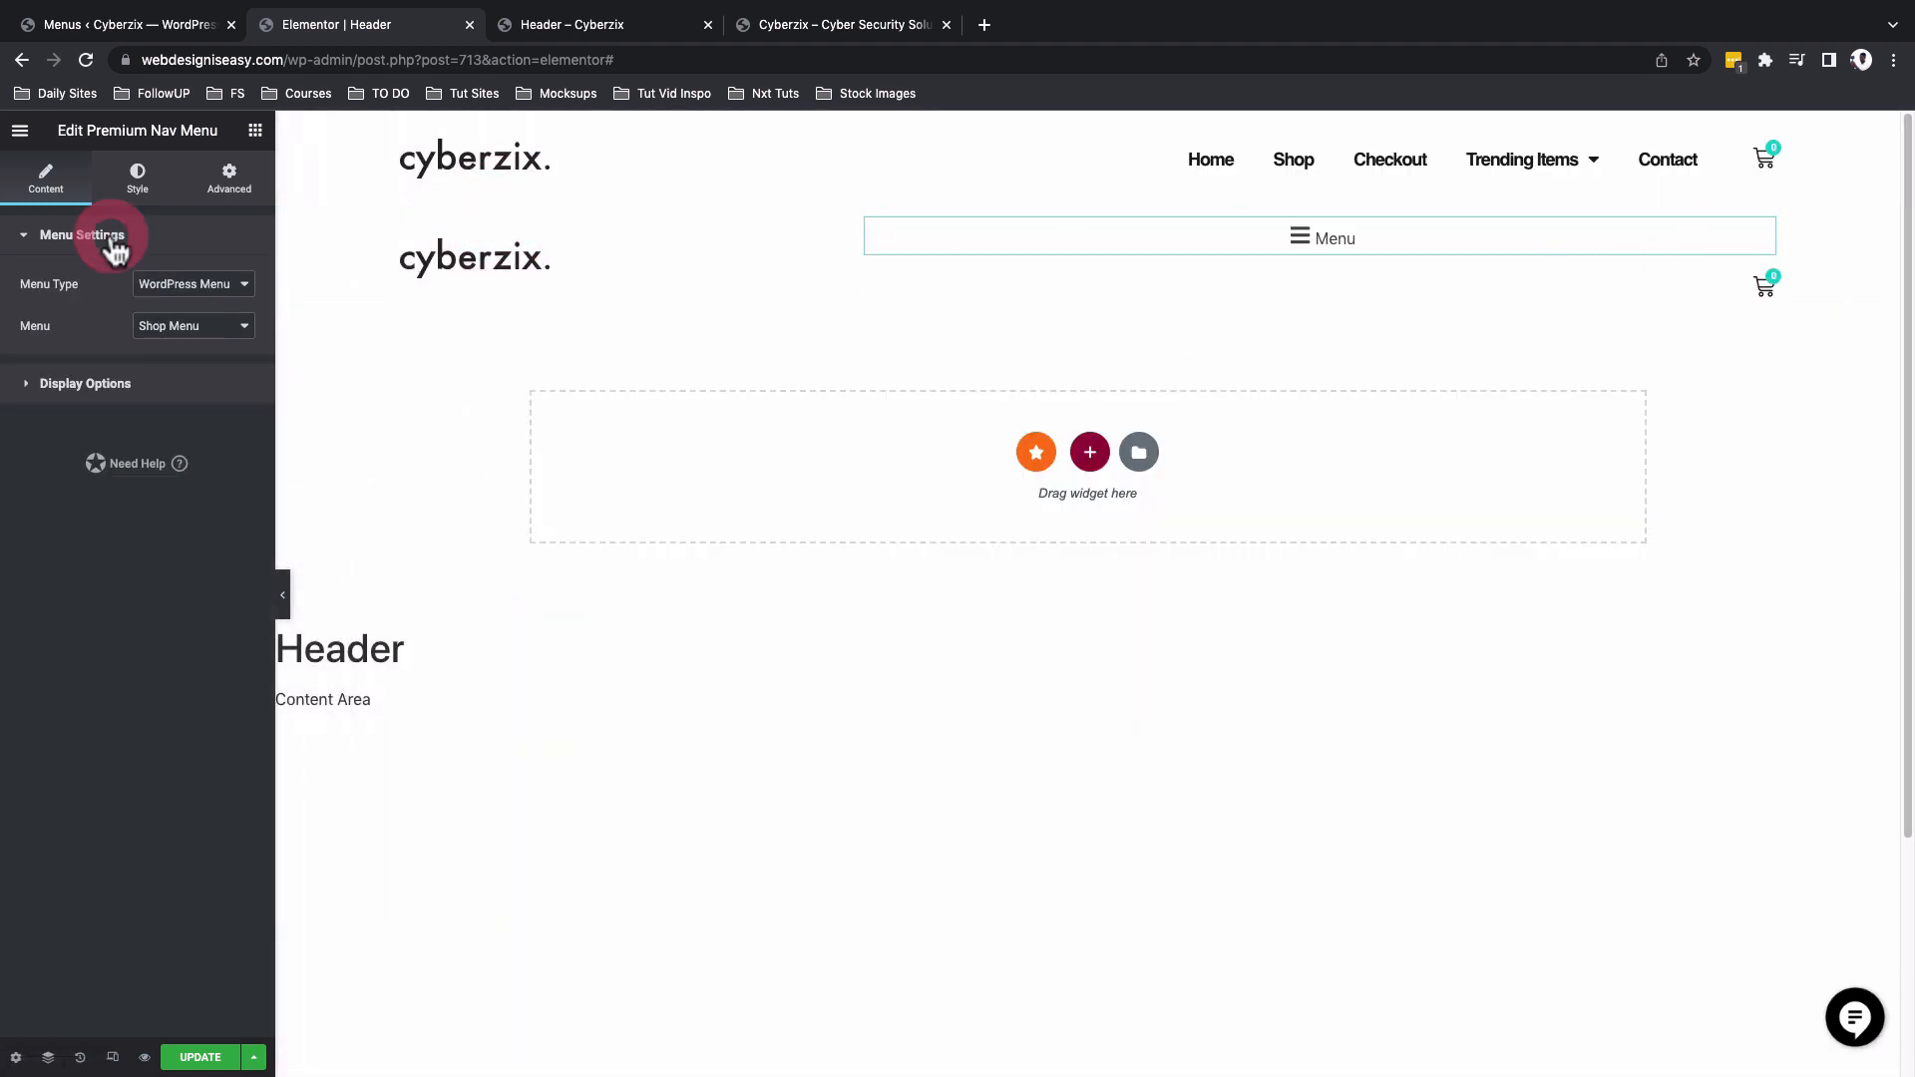
pyautogui.click(140, 387)
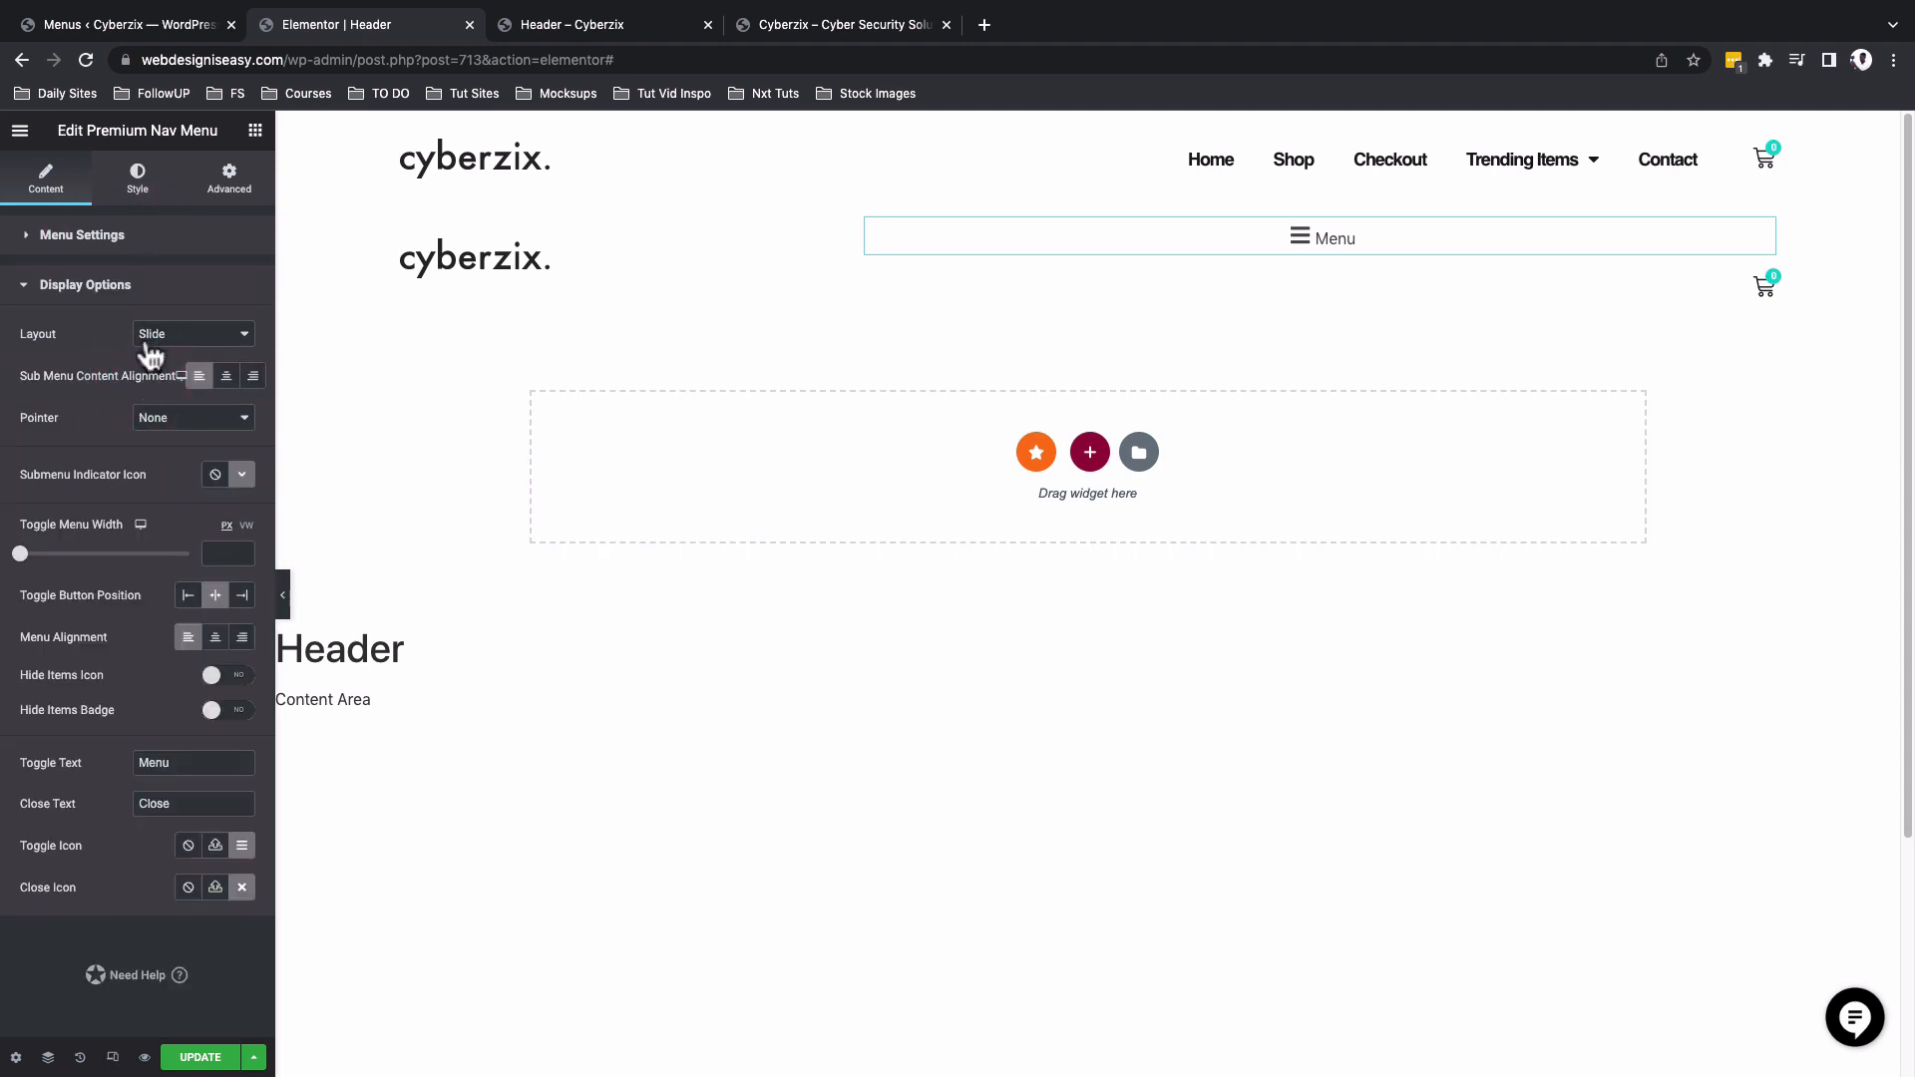
pyautogui.click(151, 339)
pyautogui.click(150, 286)
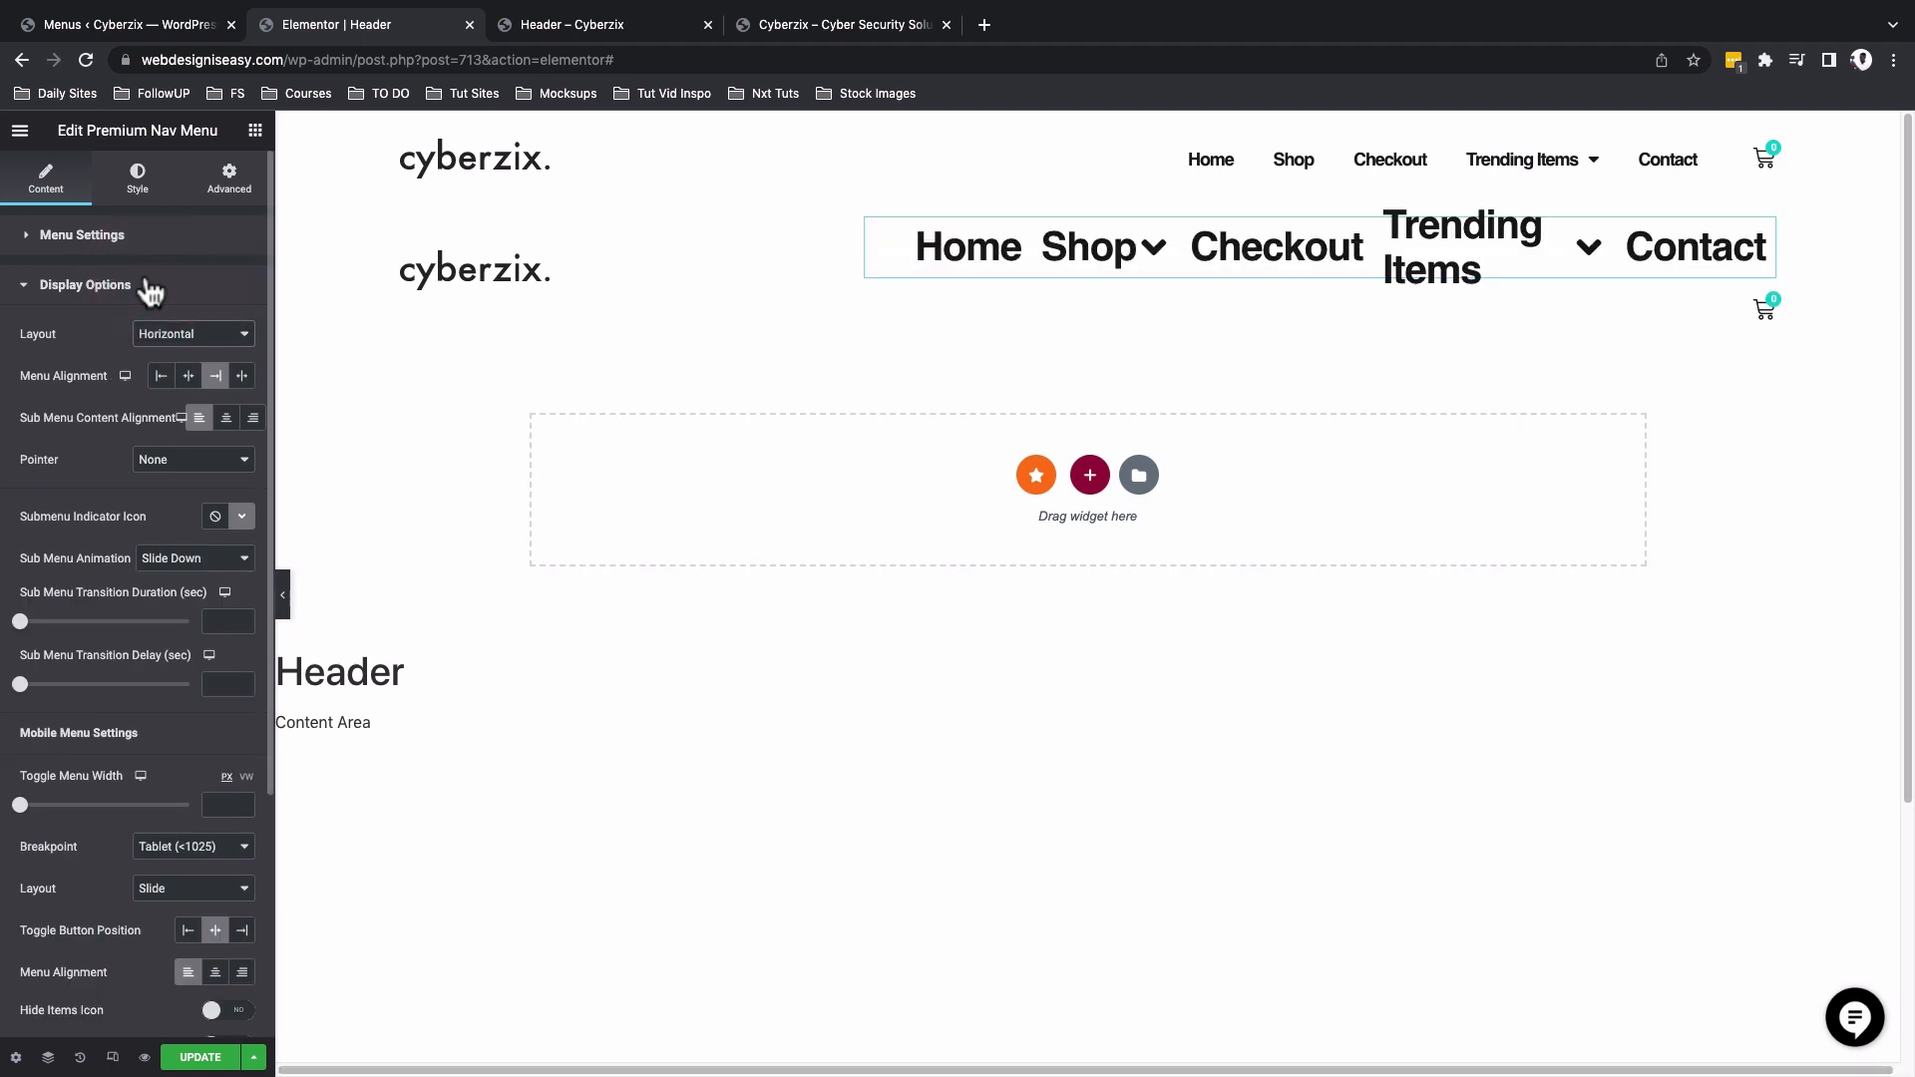
# Set the menu item typography size to 21 px in the Premium Nav Menu's item style.
pyautogui.click(128, 194)
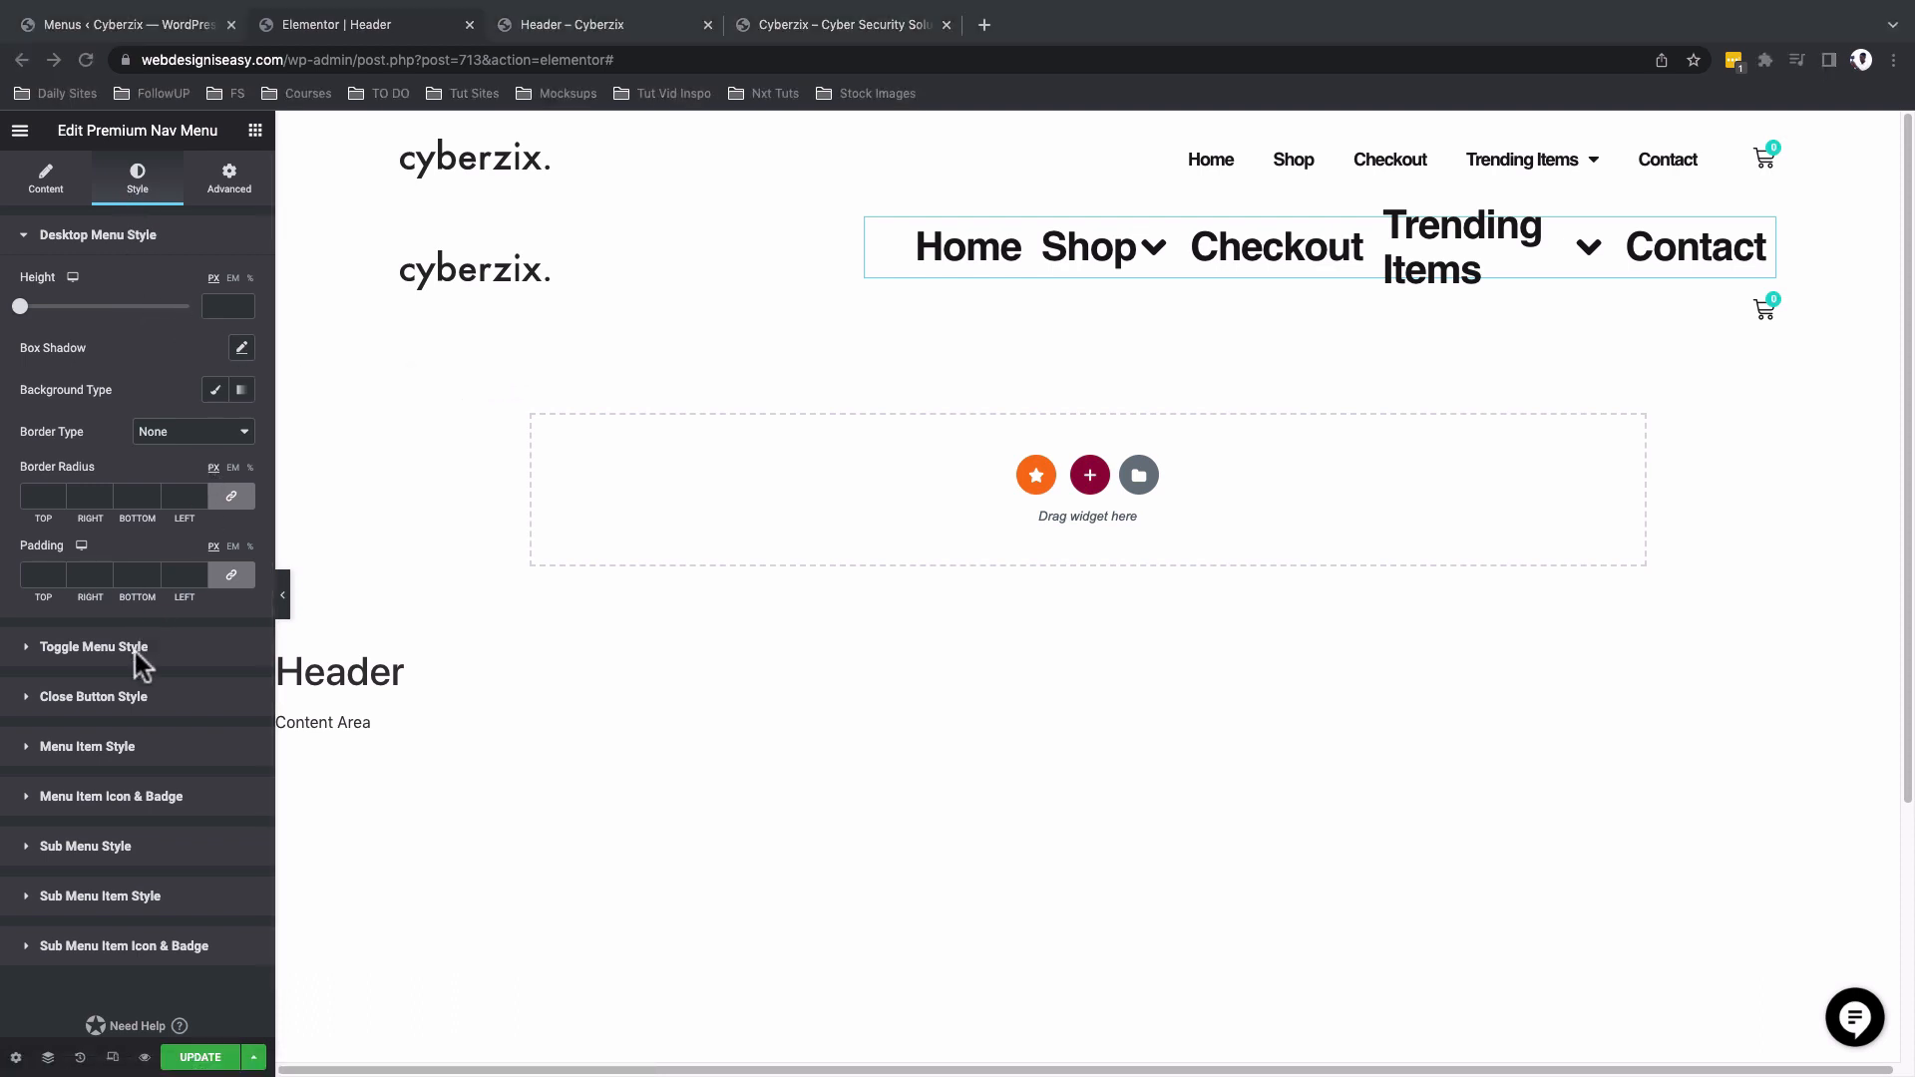
pyautogui.click(112, 756)
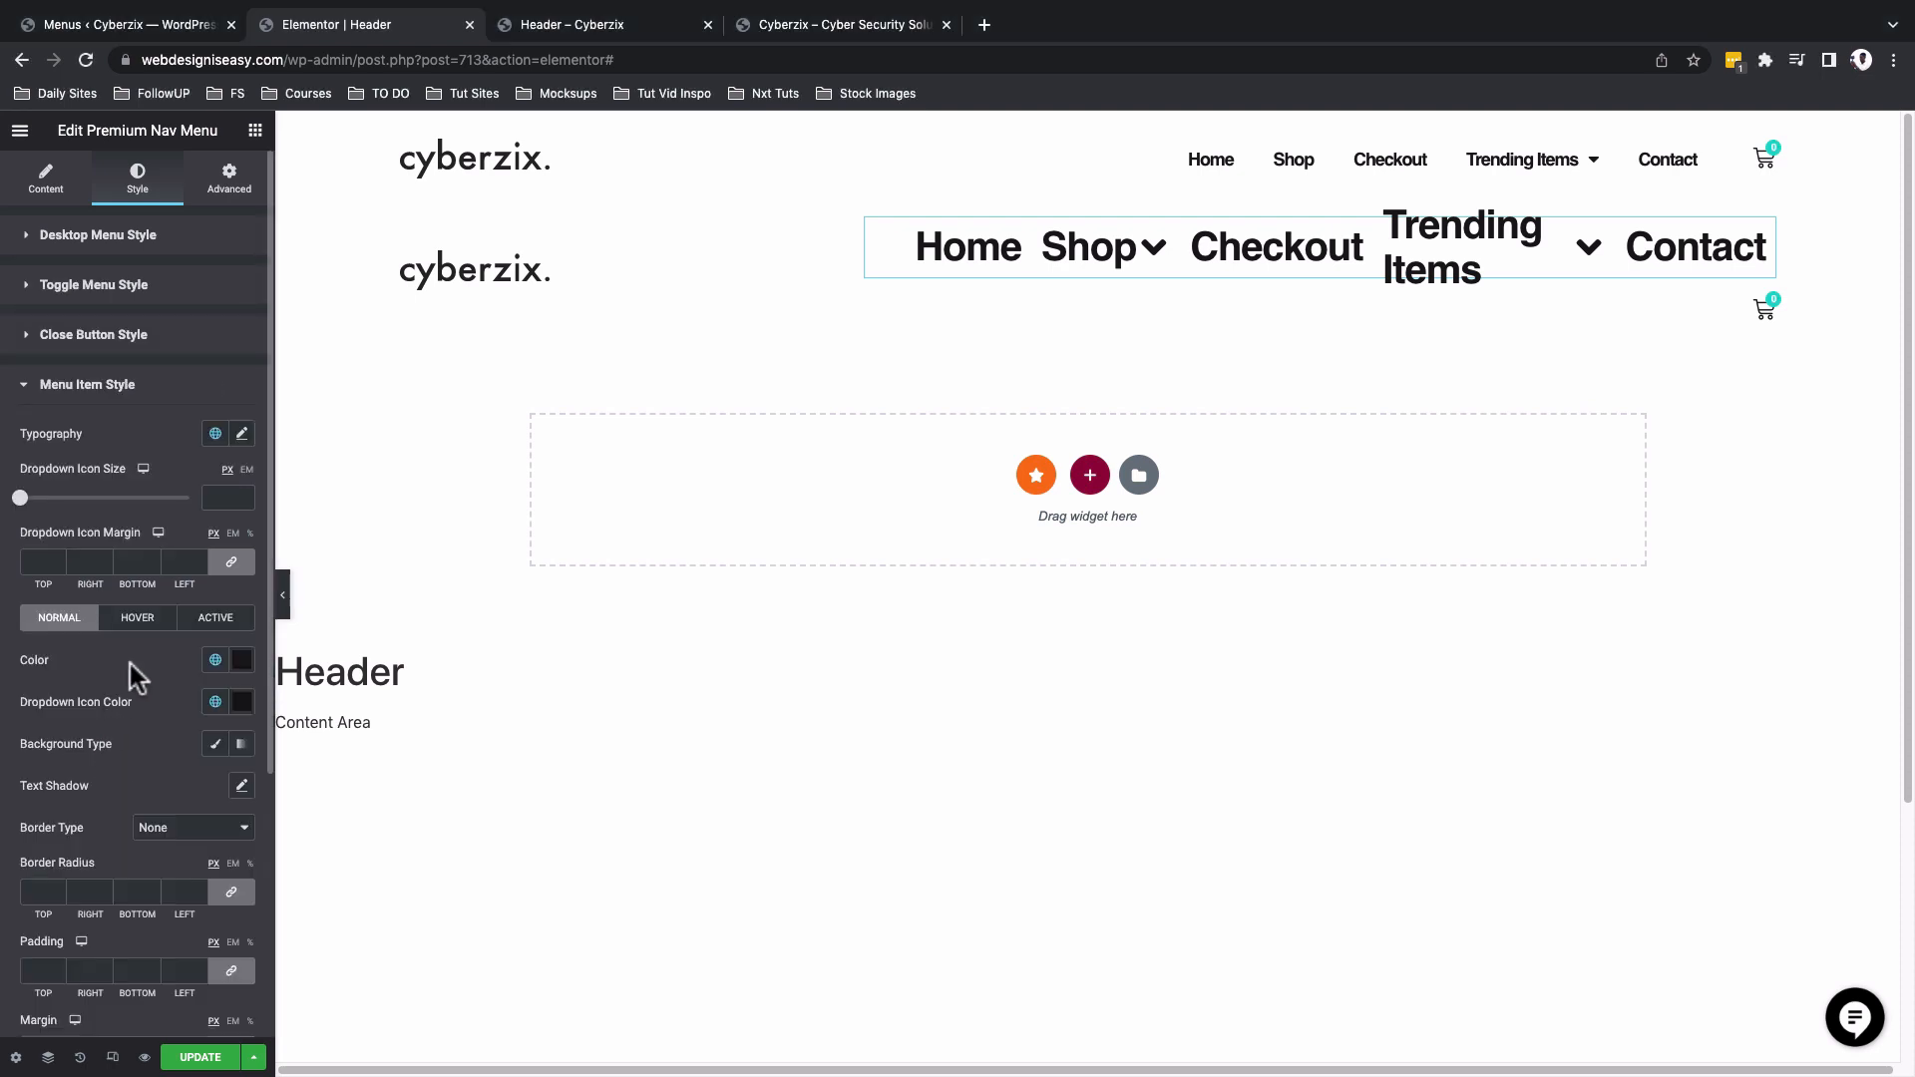
pyautogui.click(242, 435)
pyautogui.click(212, 542)
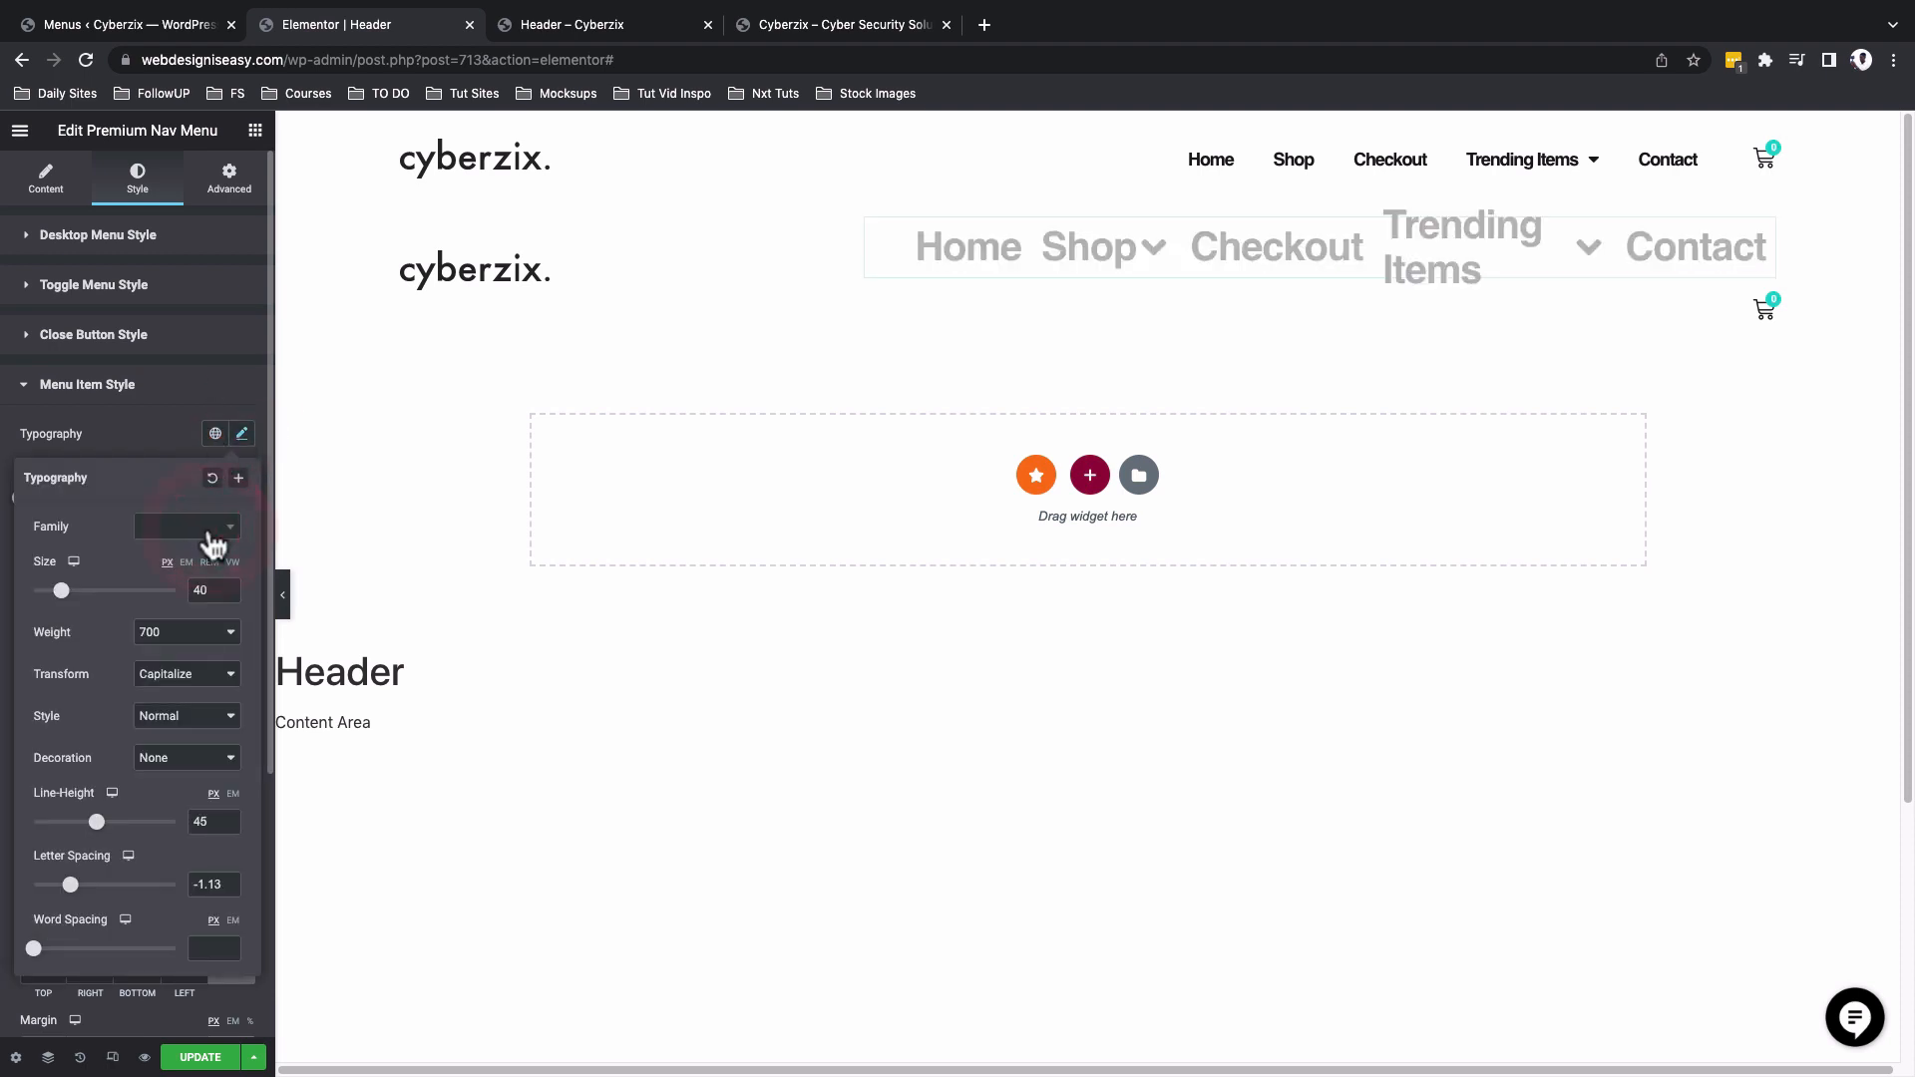
pyautogui.click(175, 572)
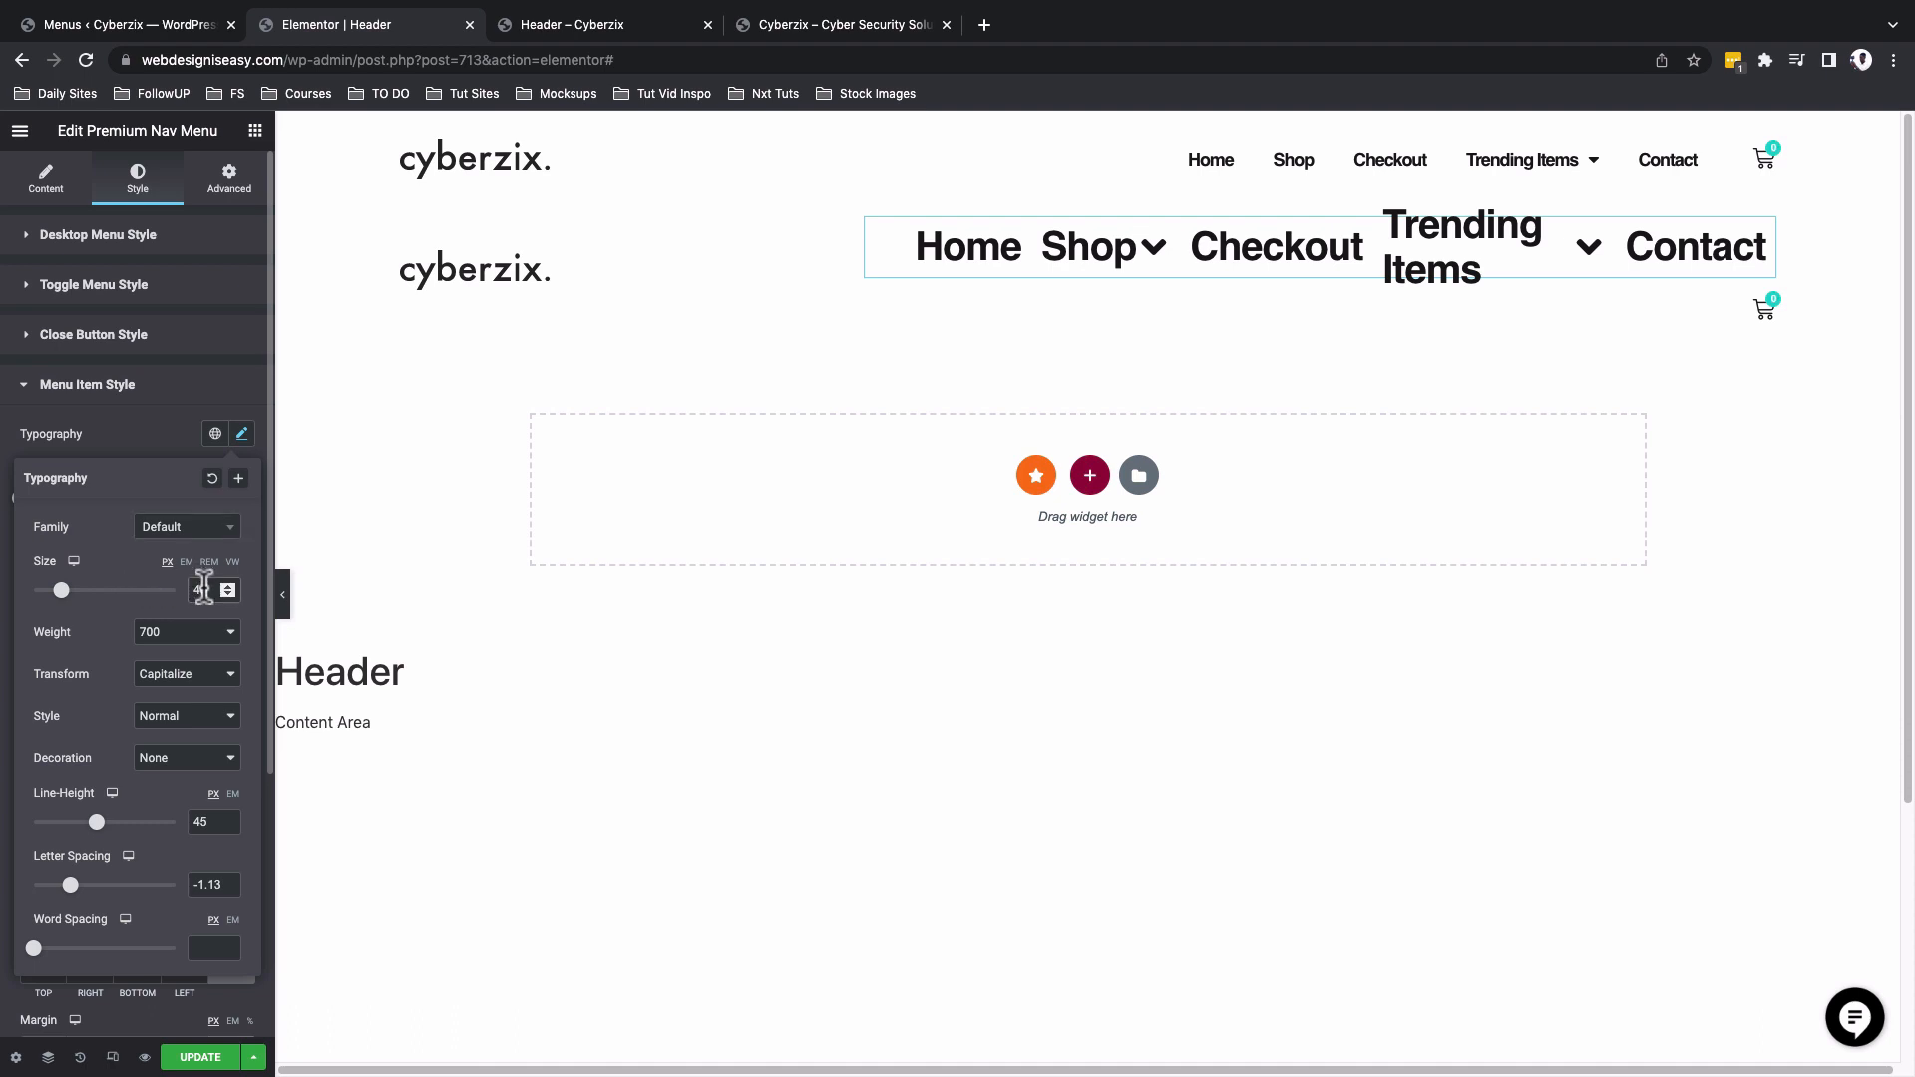
pyautogui.doubleClick(190, 588)
pyautogui.write('21')
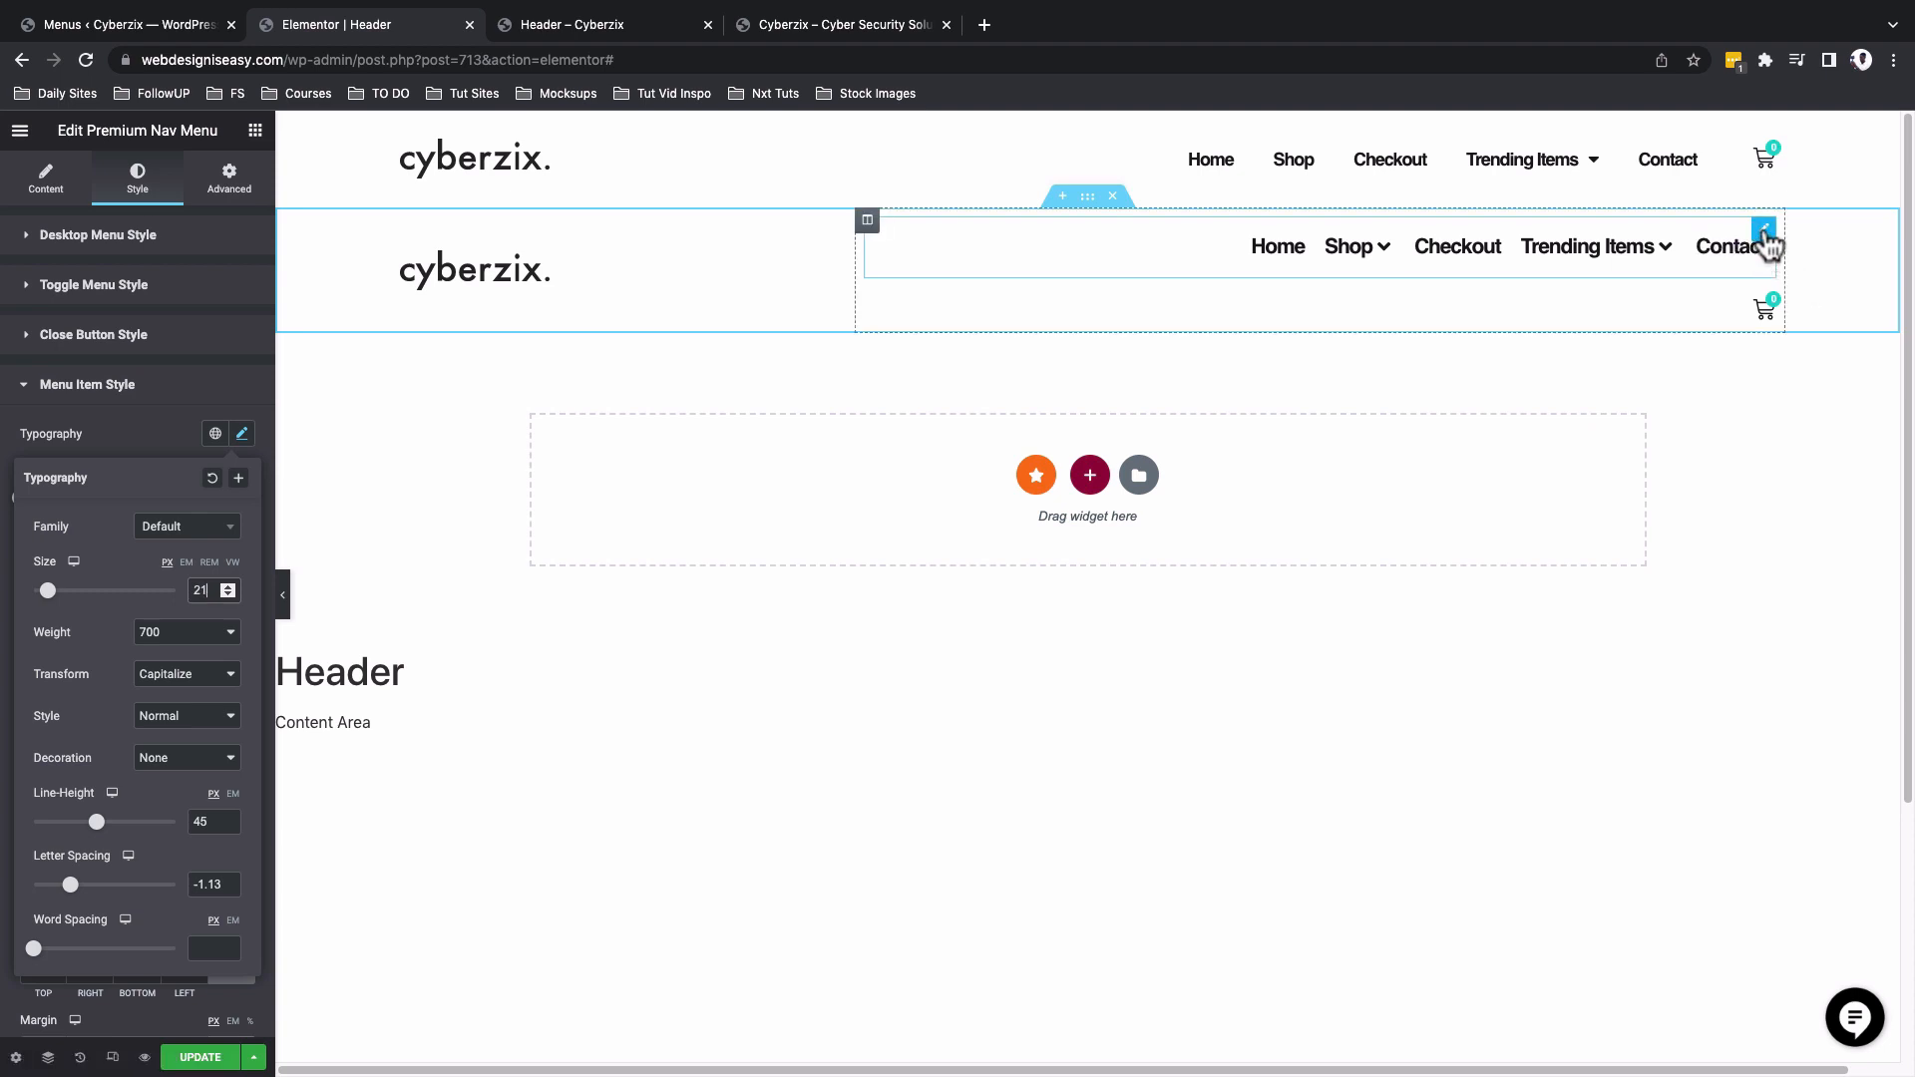
# Set the Premium Nav Menu's width to Inline (auto) in its advanced layout settings.
pyautogui.click(1764, 234)
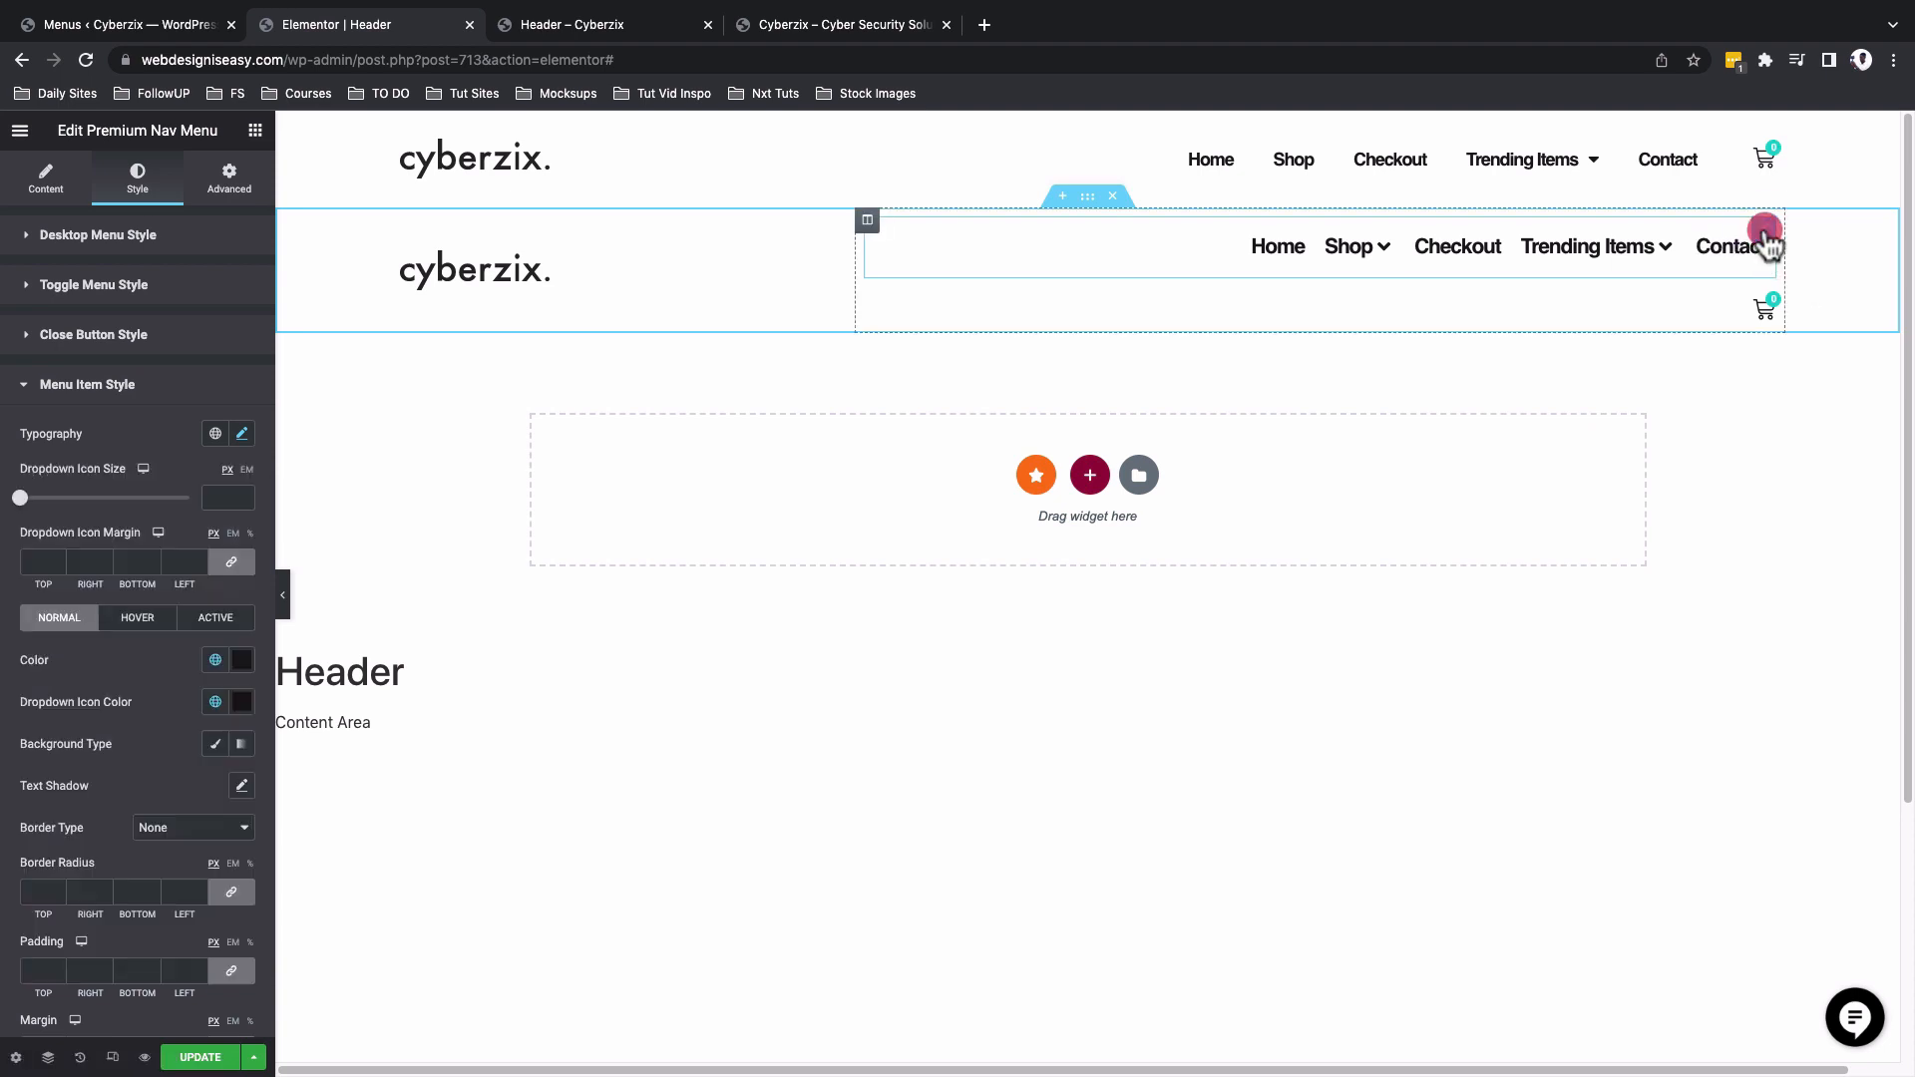
pyautogui.click(245, 187)
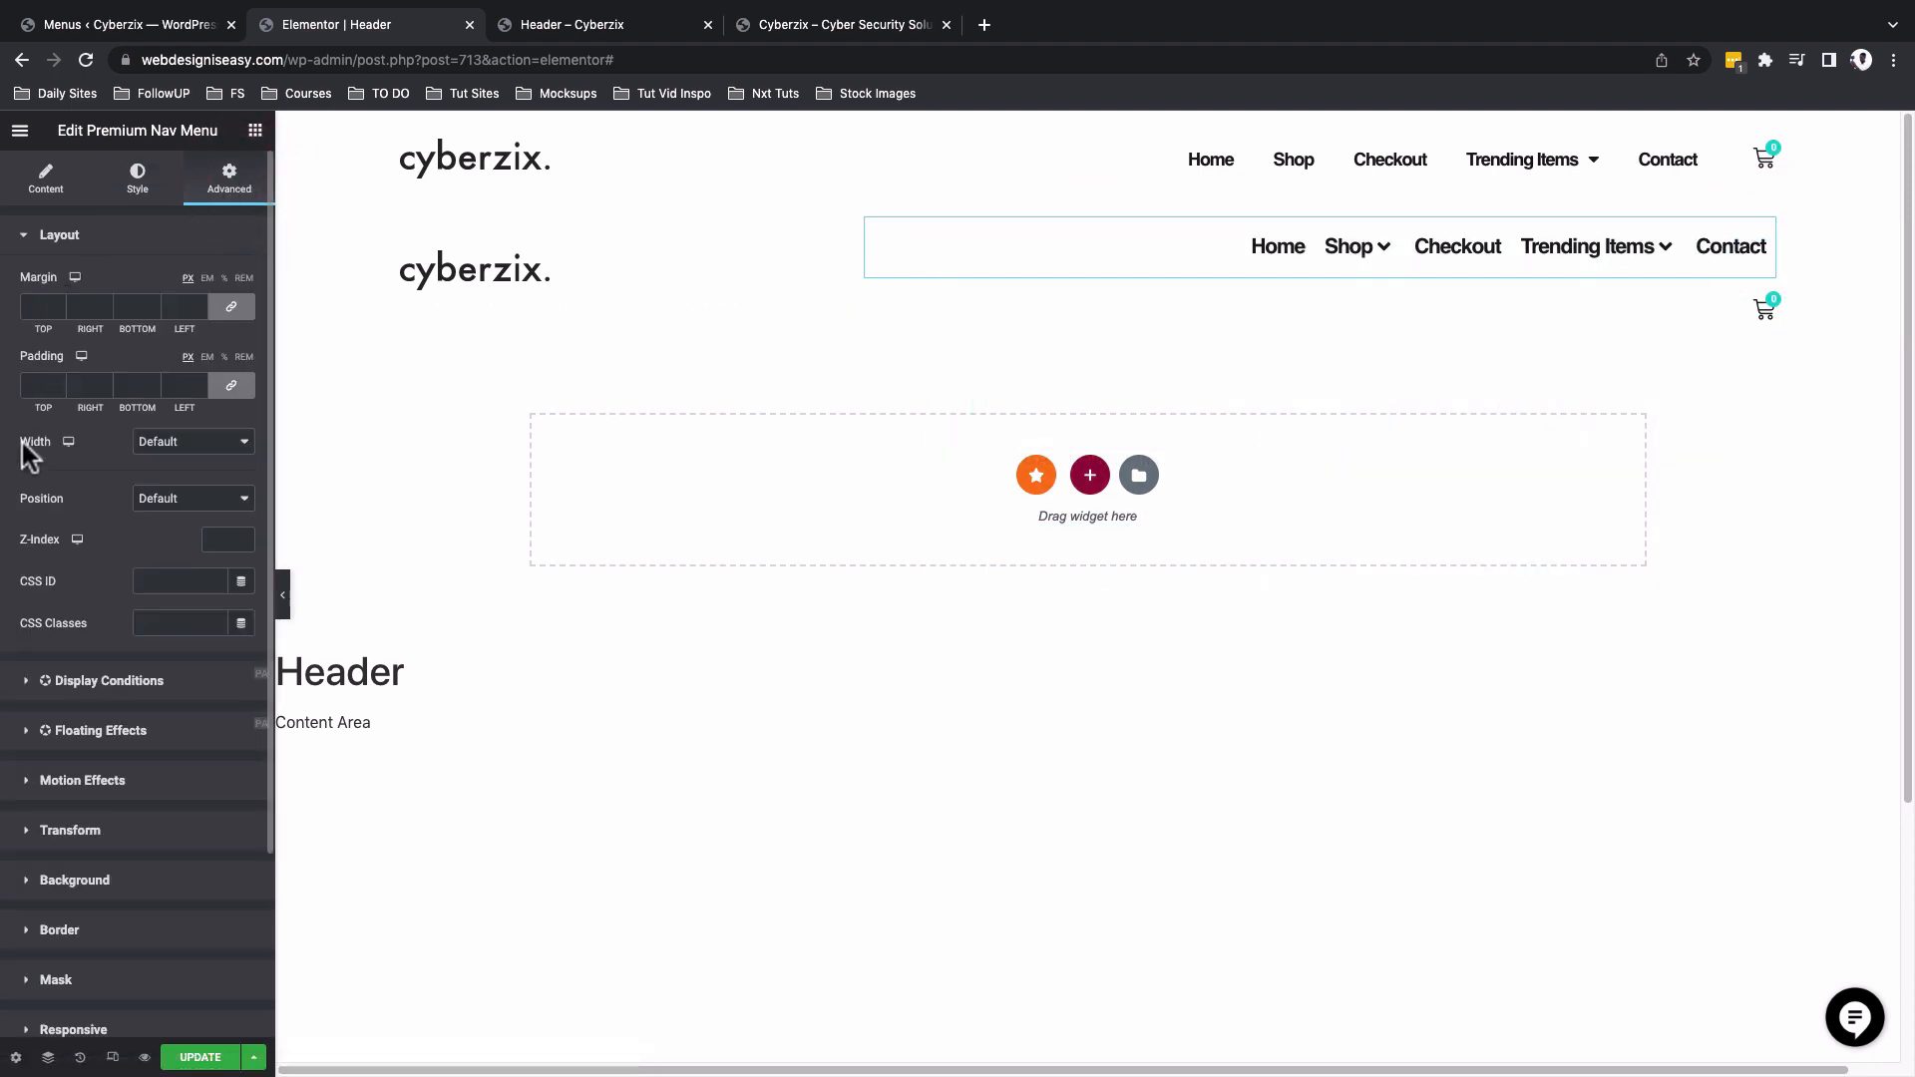
pyautogui.click(175, 442)
pyautogui.click(175, 475)
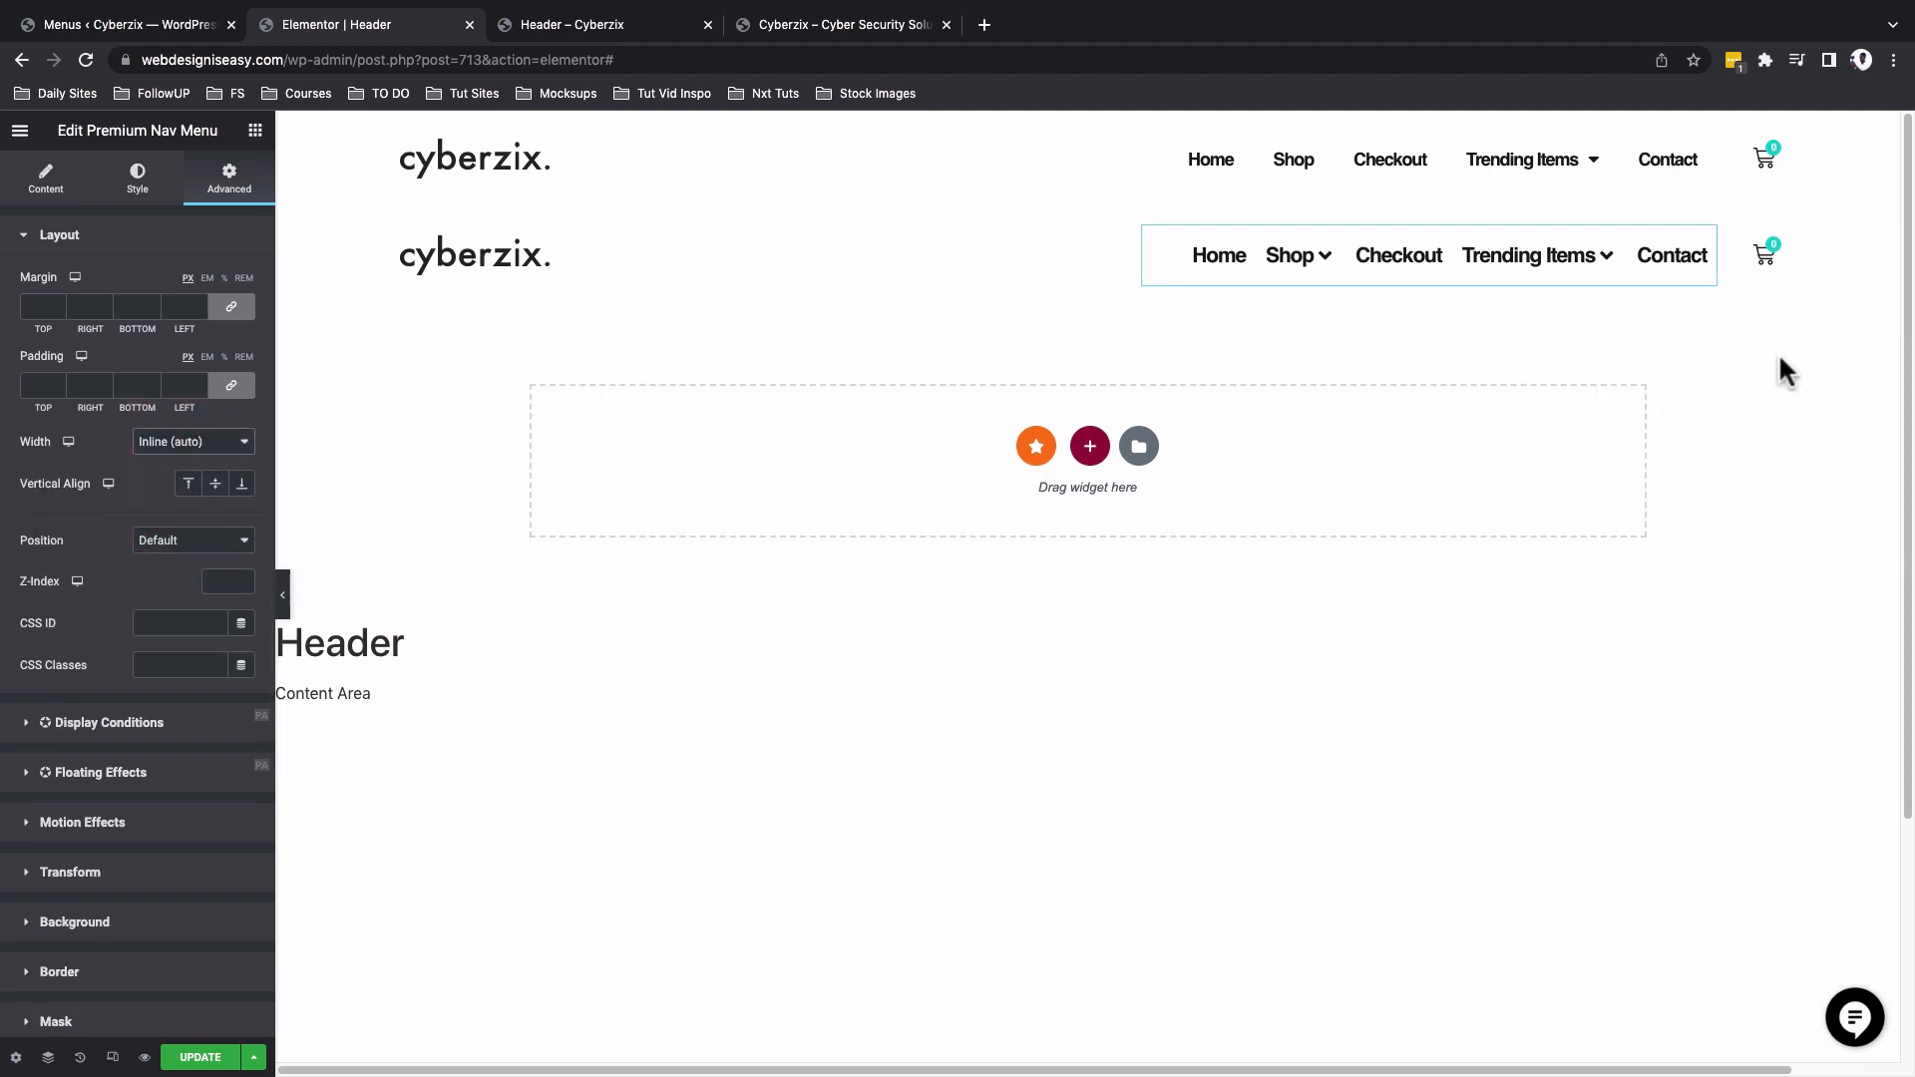
# Delete the original header section above the duplicated one and update the header template.
pyautogui.click(1763, 256)
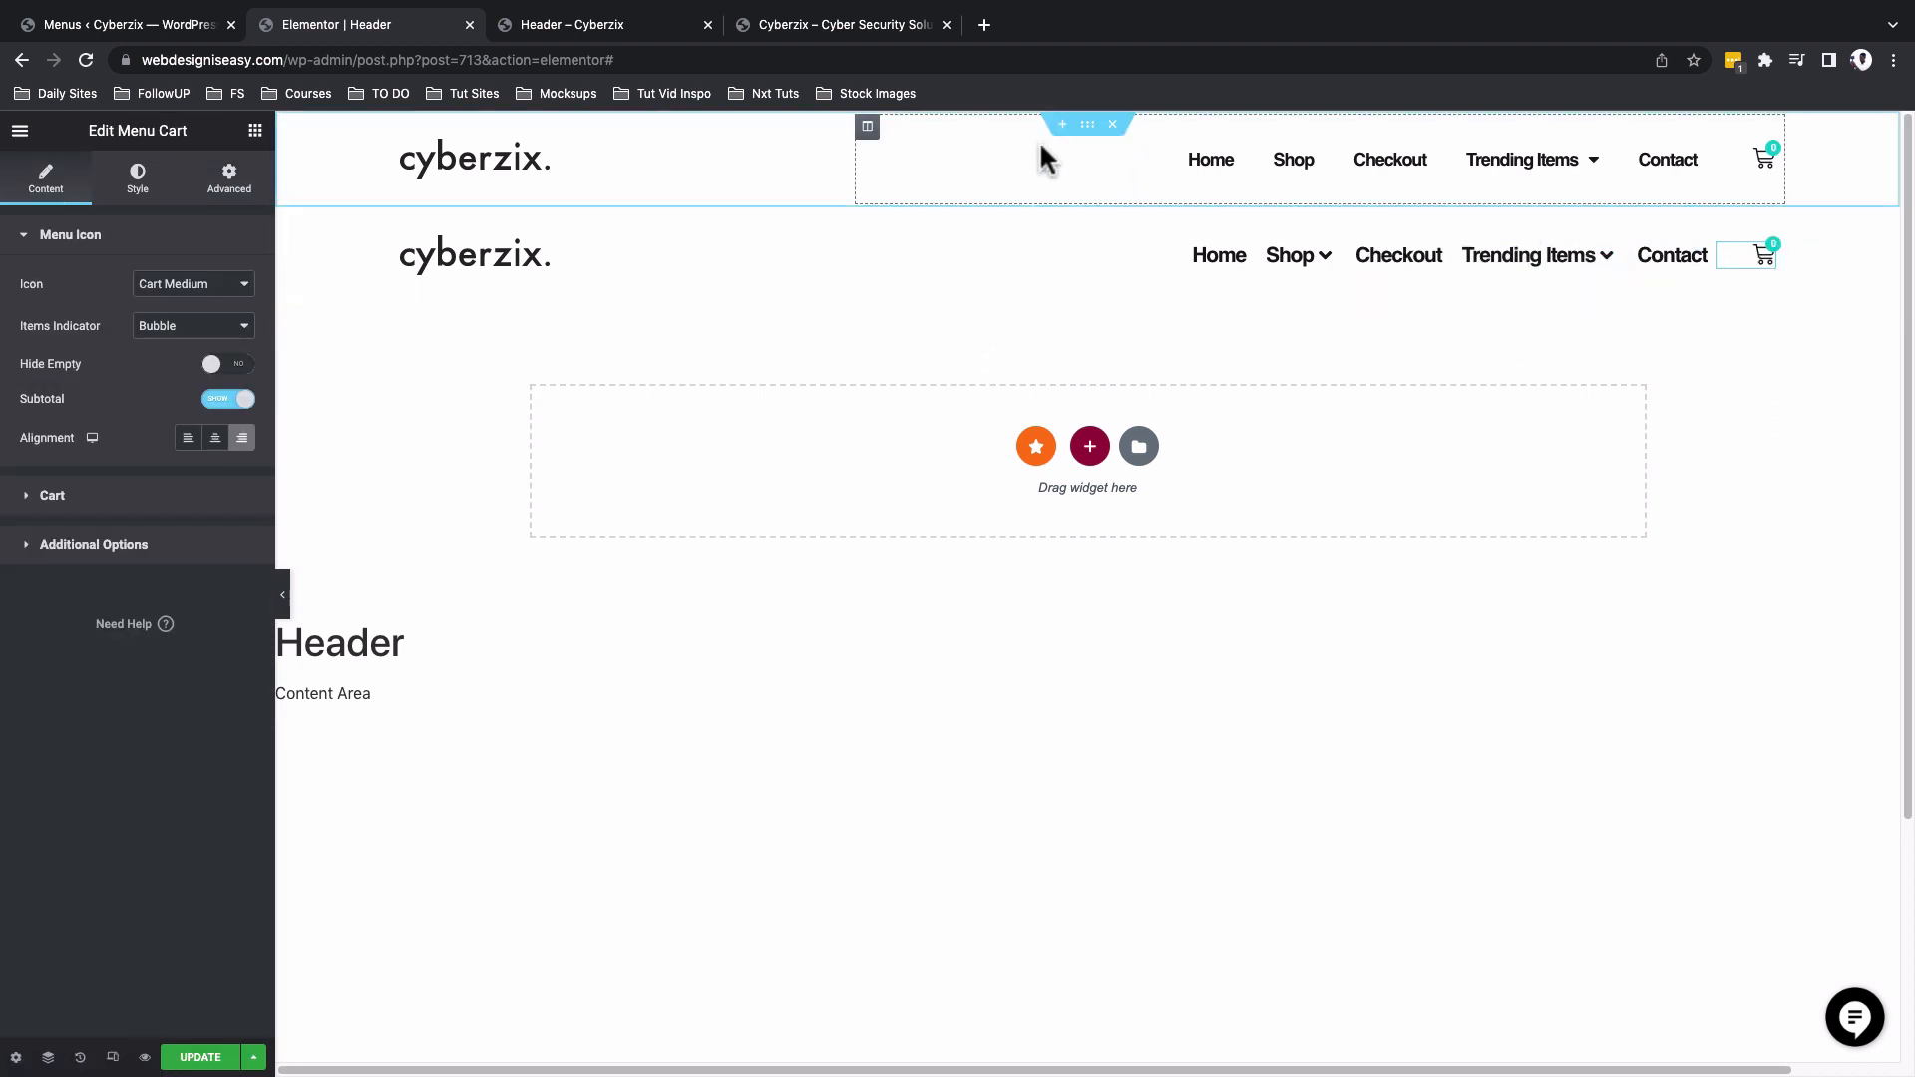
pyautogui.click(1113, 125)
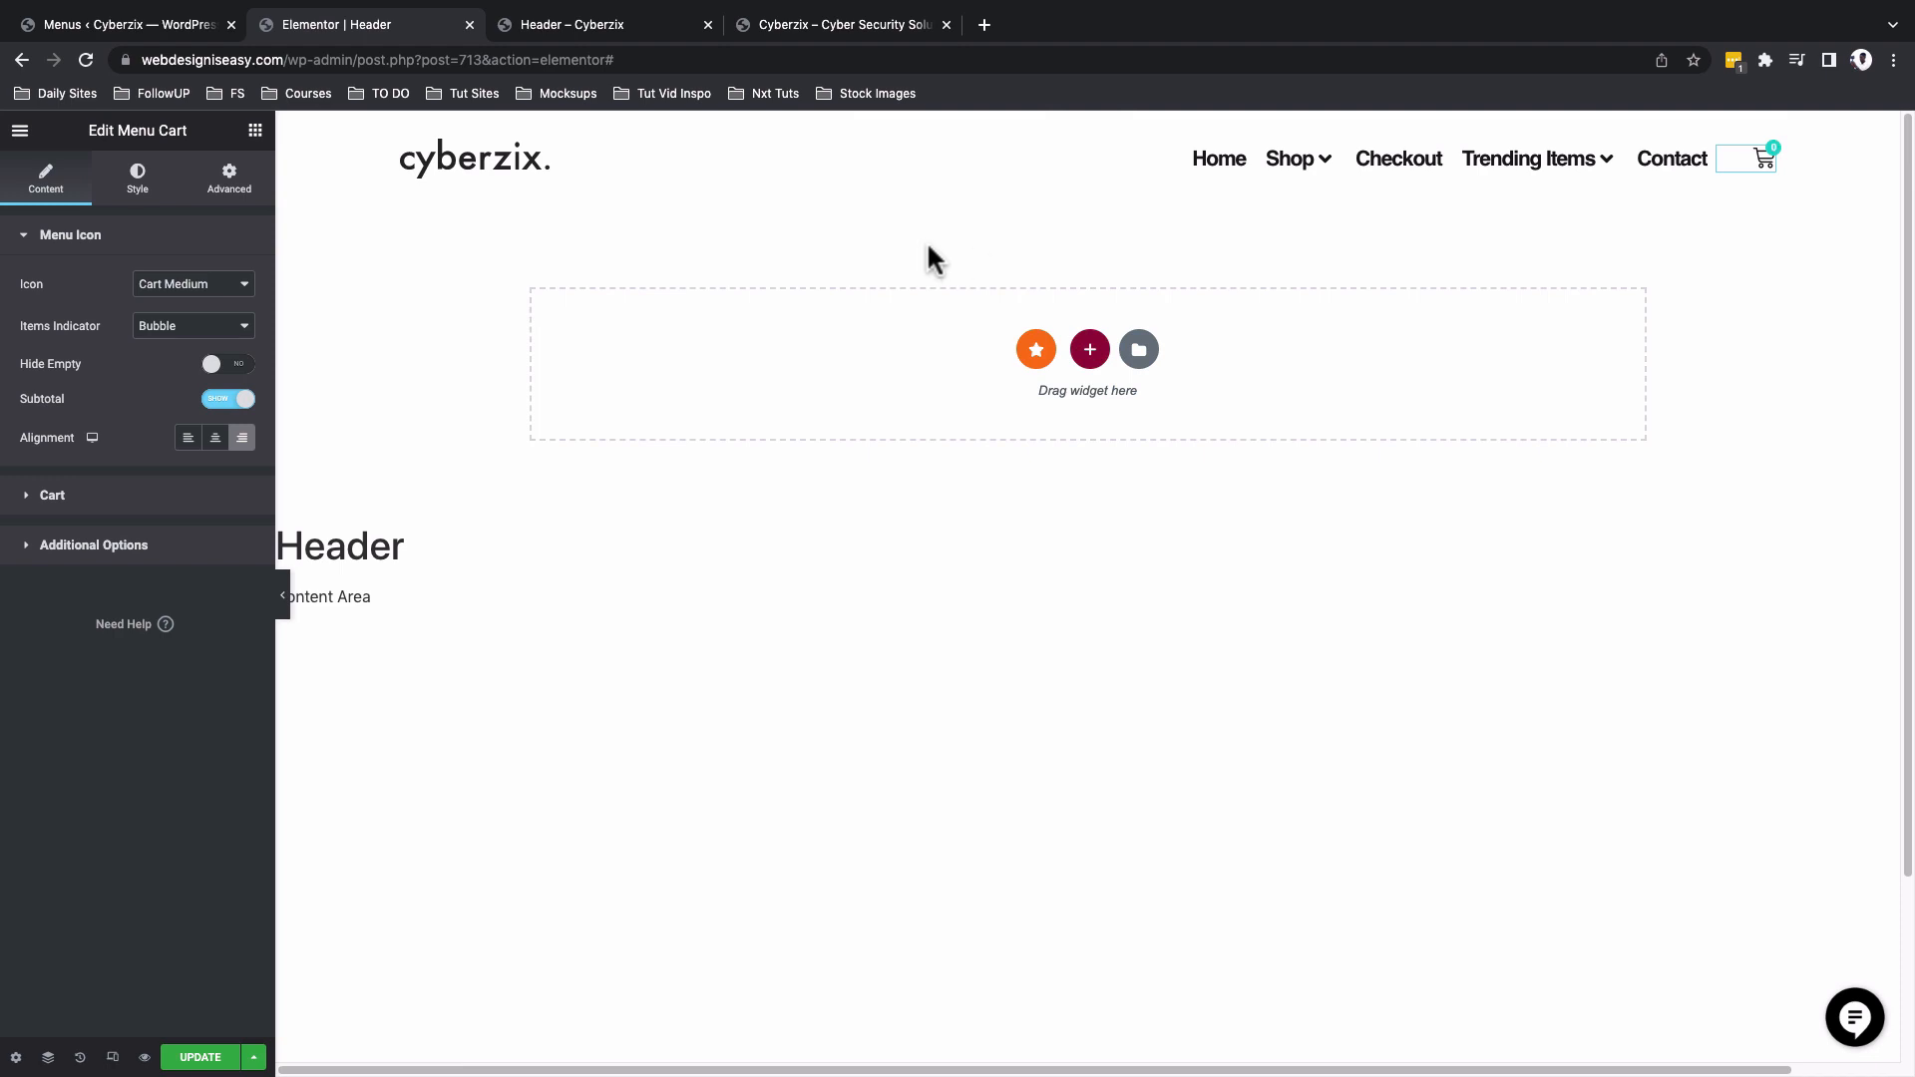
pyautogui.click(188, 1056)
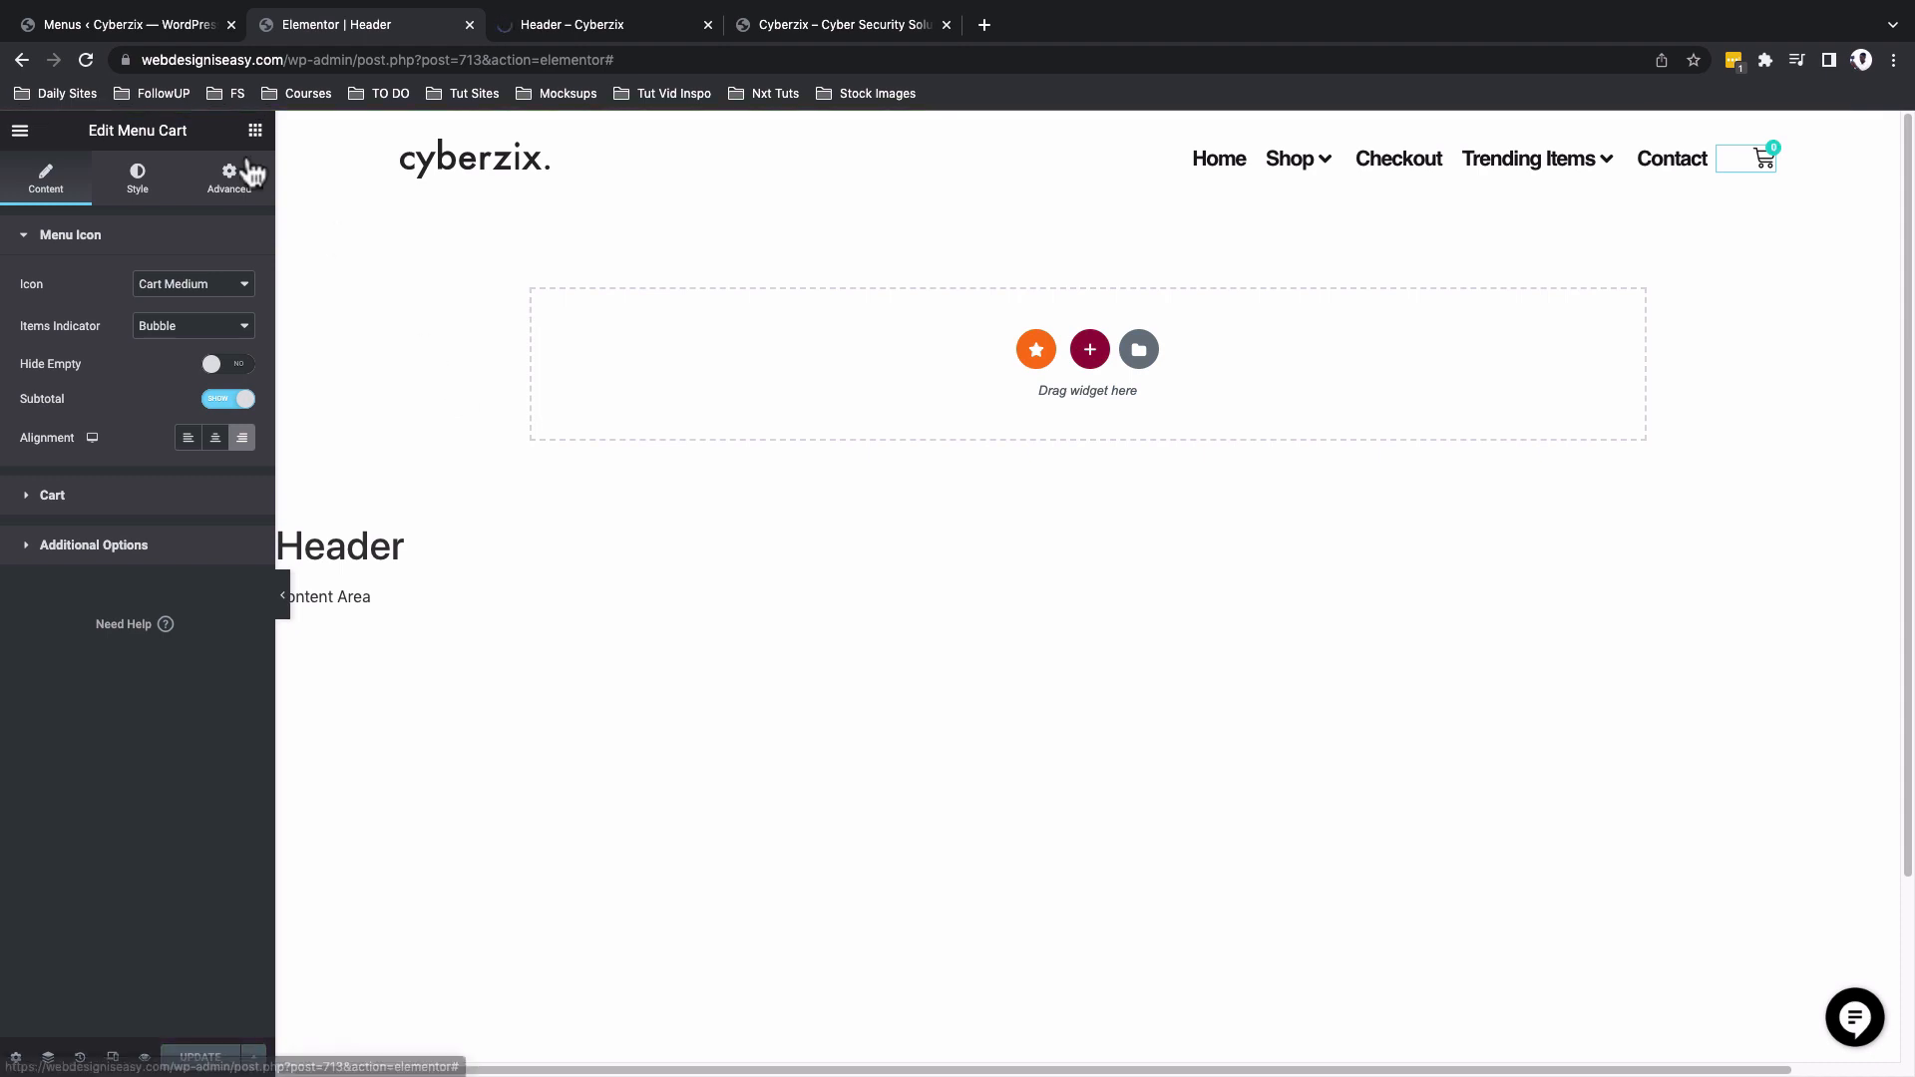
# Switch to the WordPress Menus page and review the Shop Menu's items, sub items and their Premium Menu options.
pyautogui.click(106, 26)
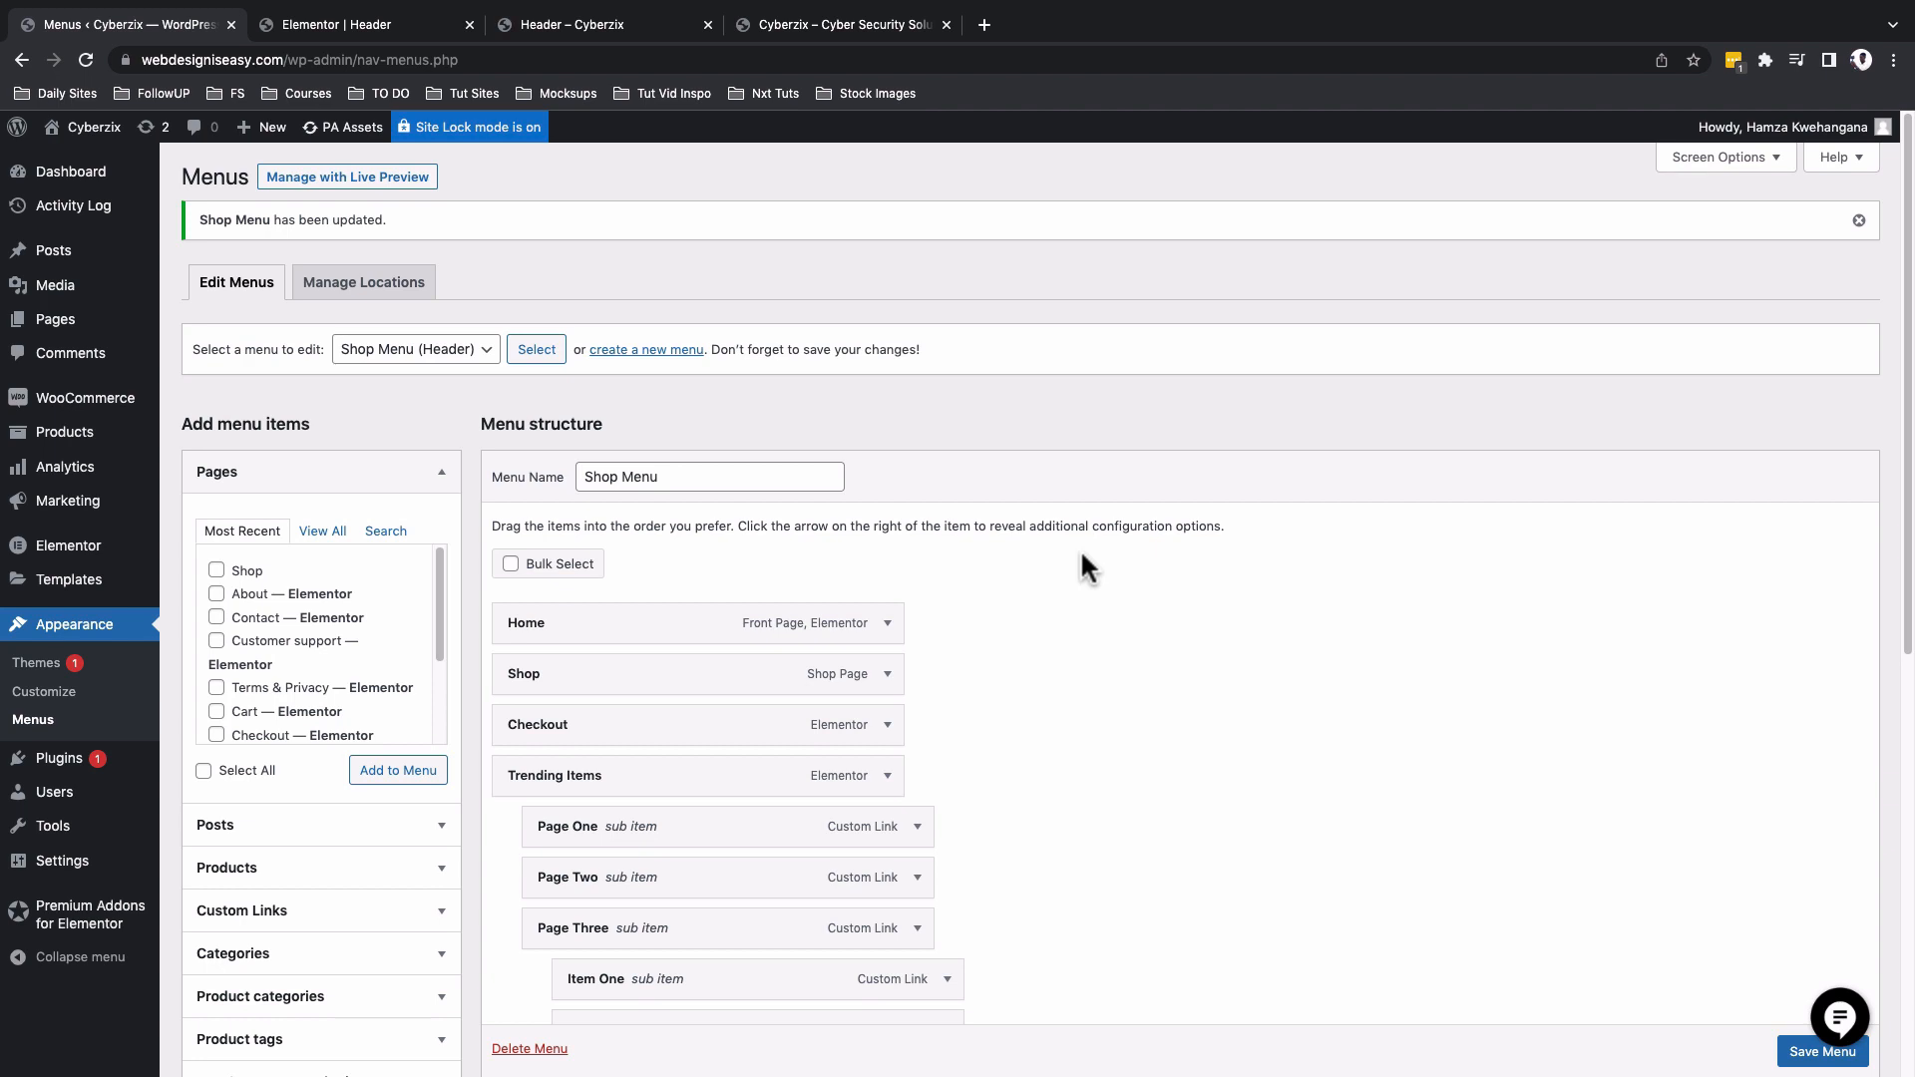
pyautogui.scroll(-5, 1081, 553)
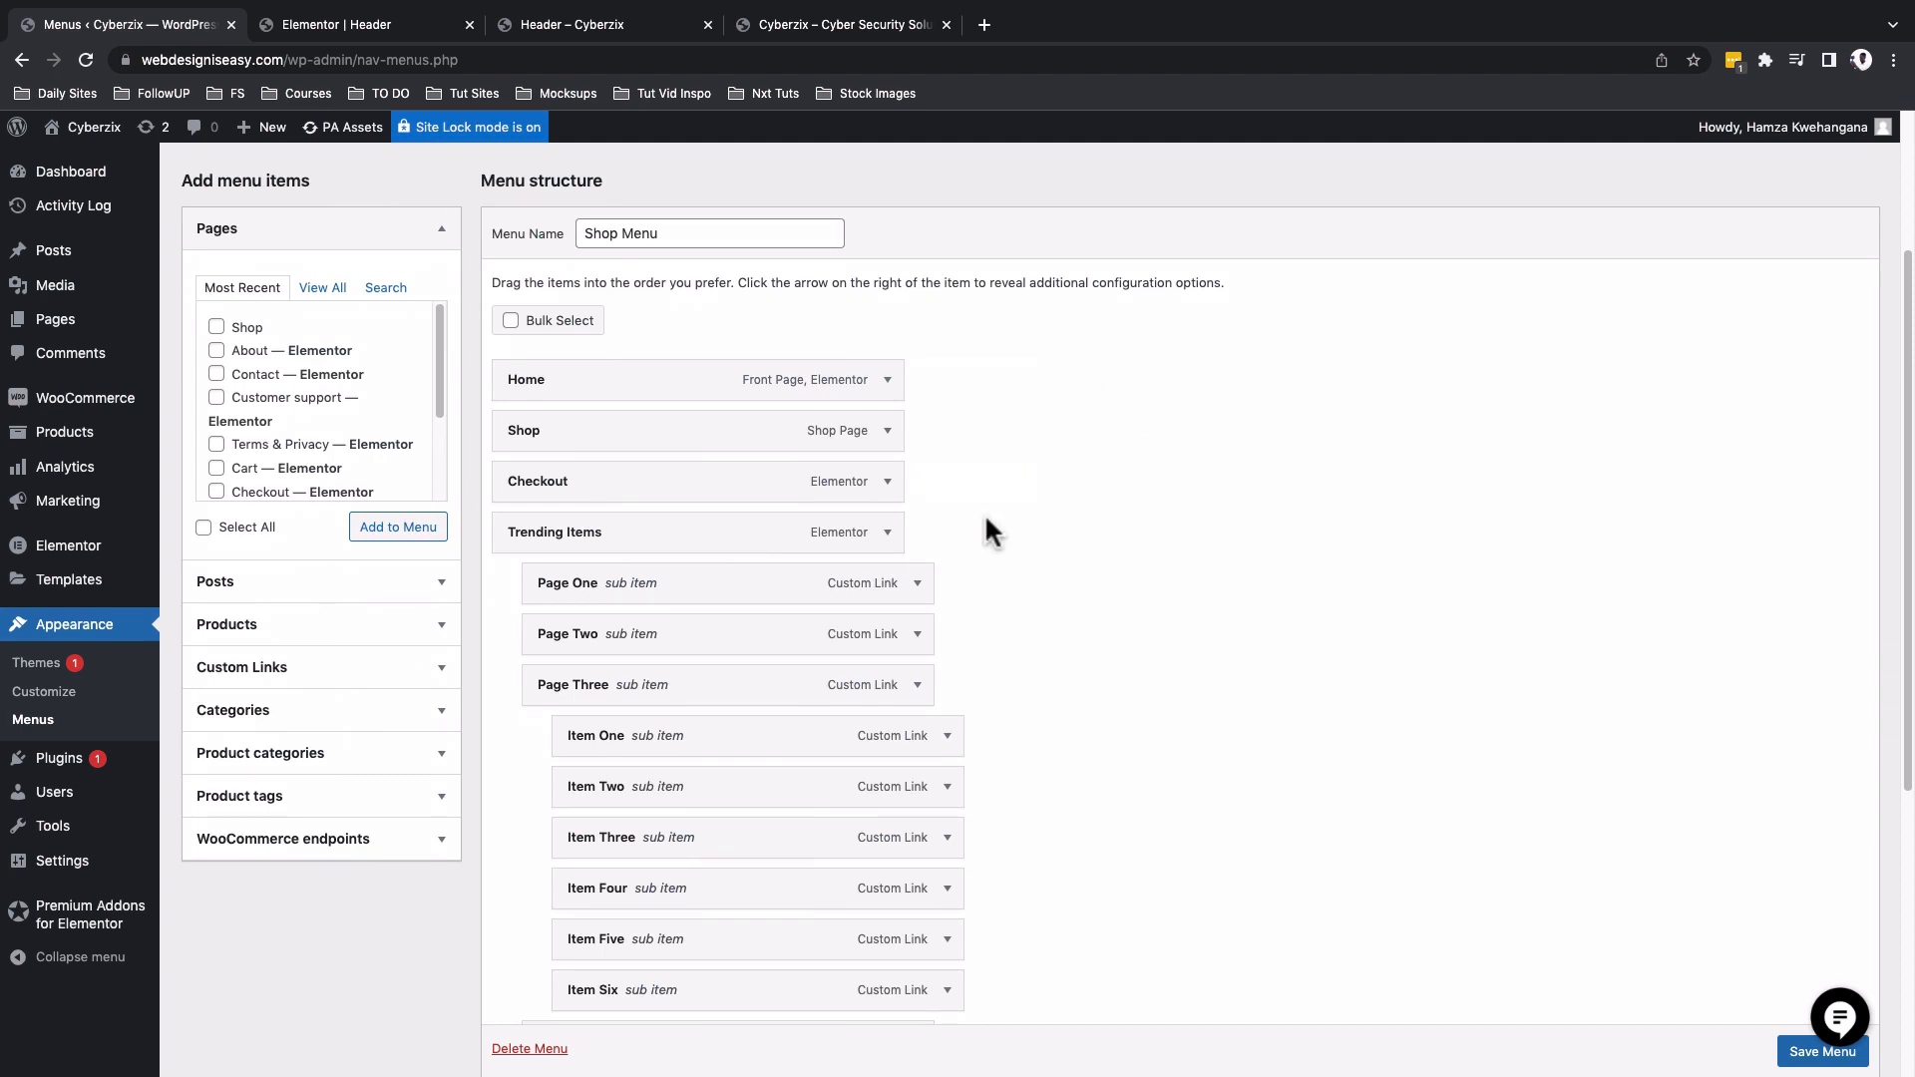
pyautogui.moveTo(992, 404)
pyautogui.moveTo(1005, 937)
pyautogui.scroll(-3, 1001, 935)
pyautogui.scroll(6, 1008, 529)
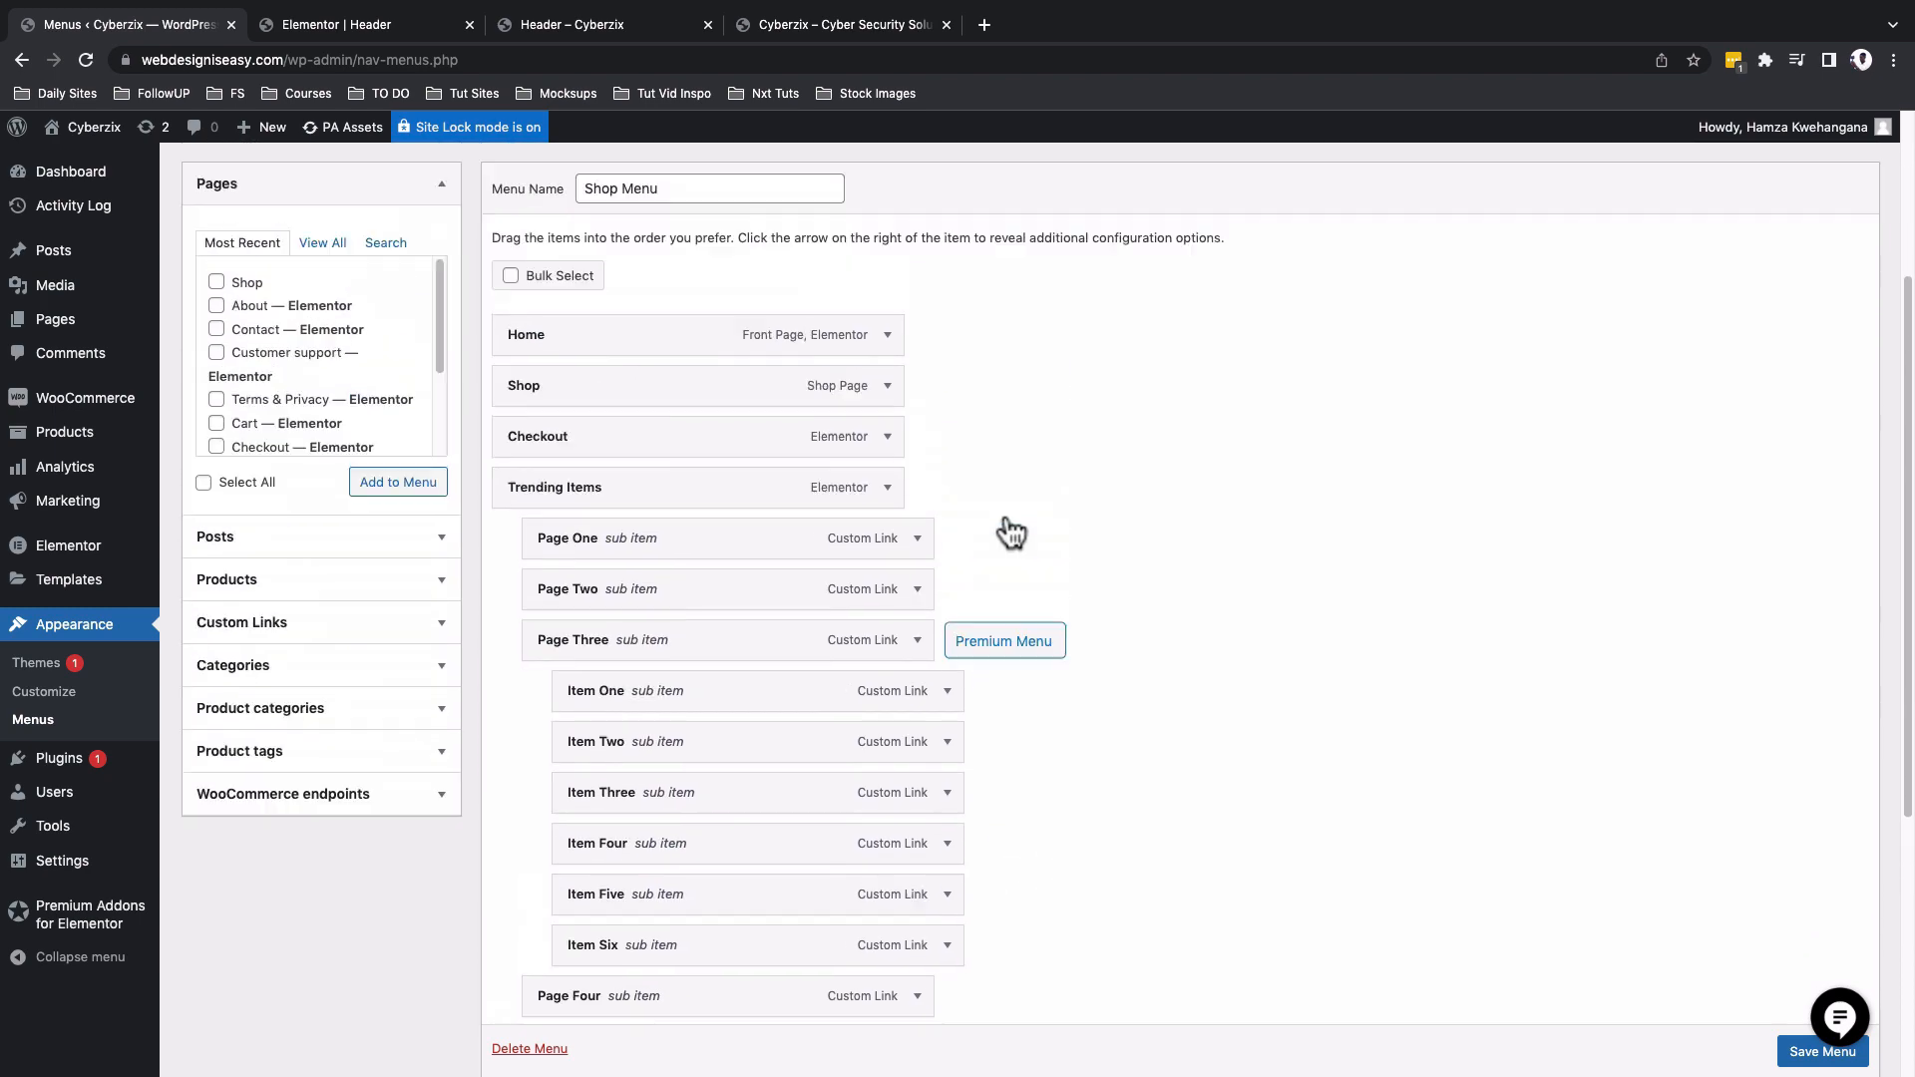
pyautogui.scroll(-3, 1011, 532)
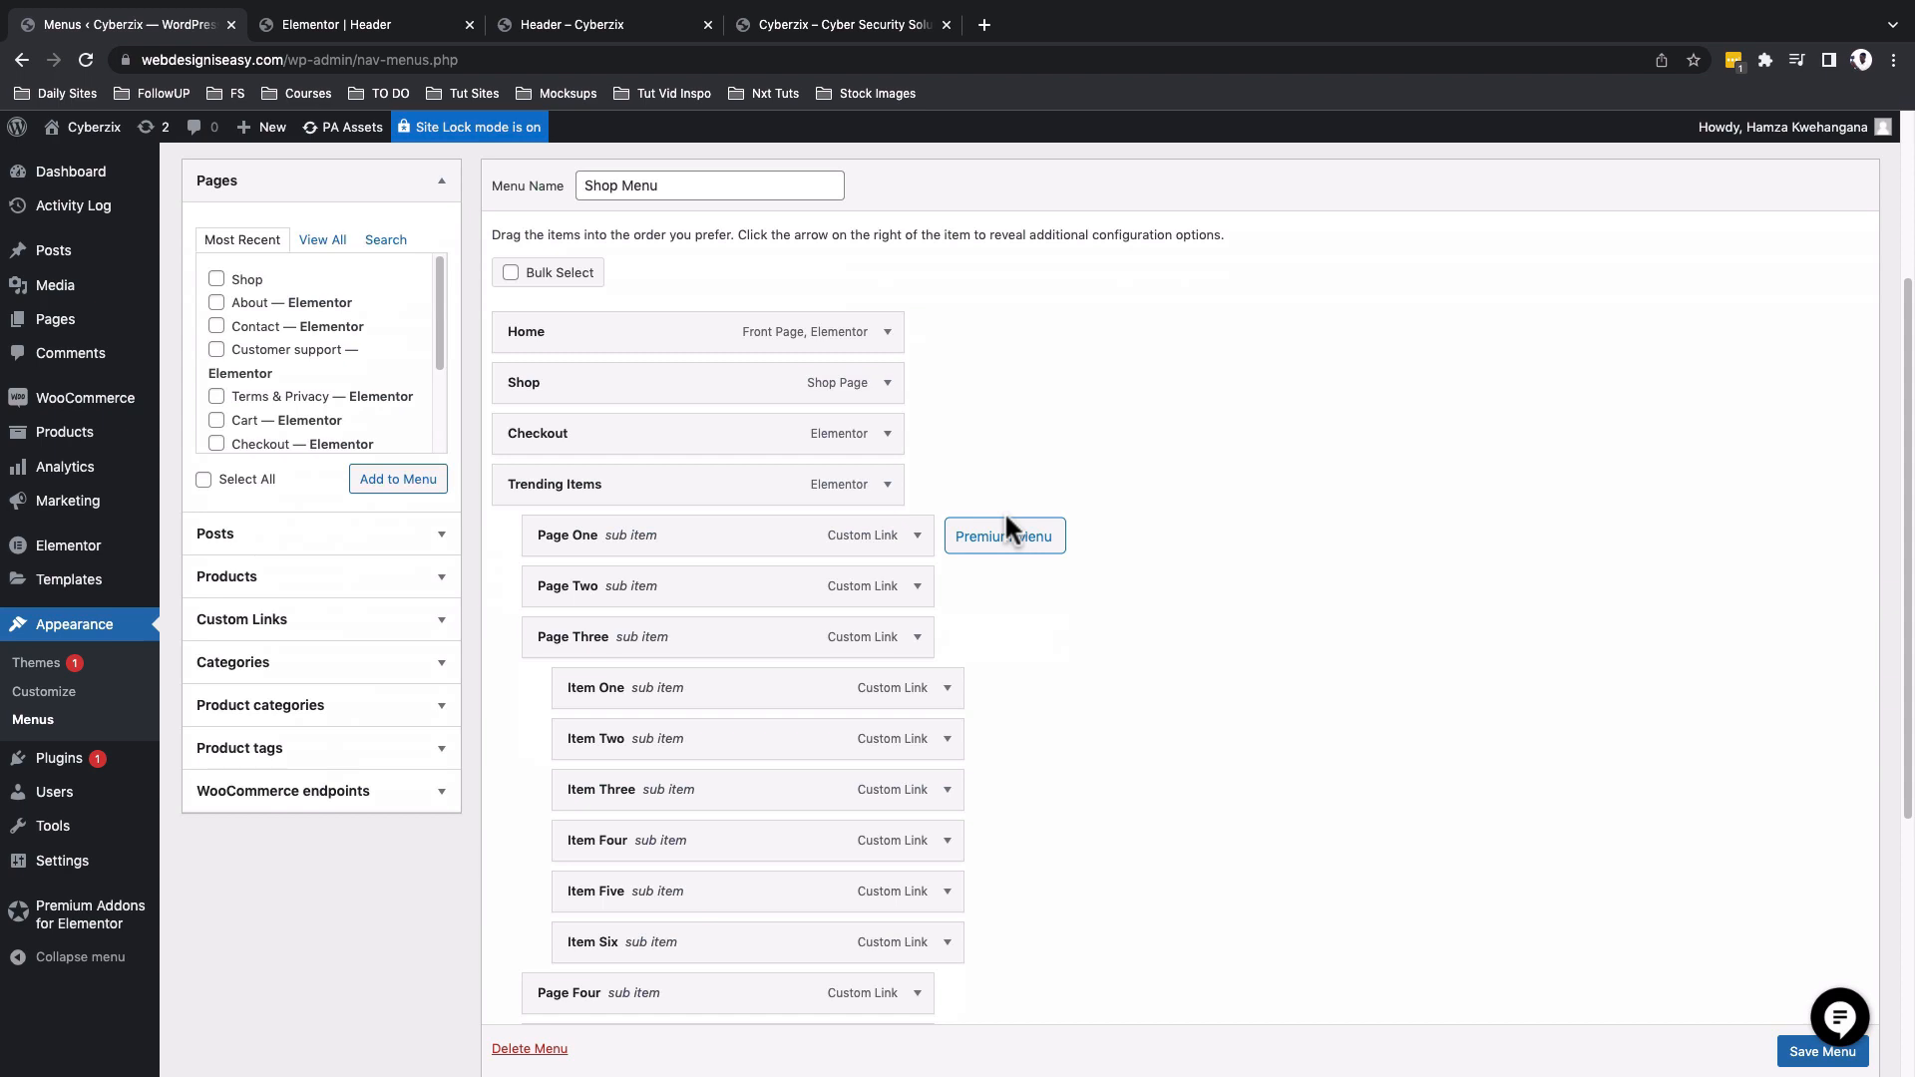
# Check the Trending Items dropdown on the live Cyberzix site and return to the WordPress Menus page.
pyautogui.moveTo(975, 351)
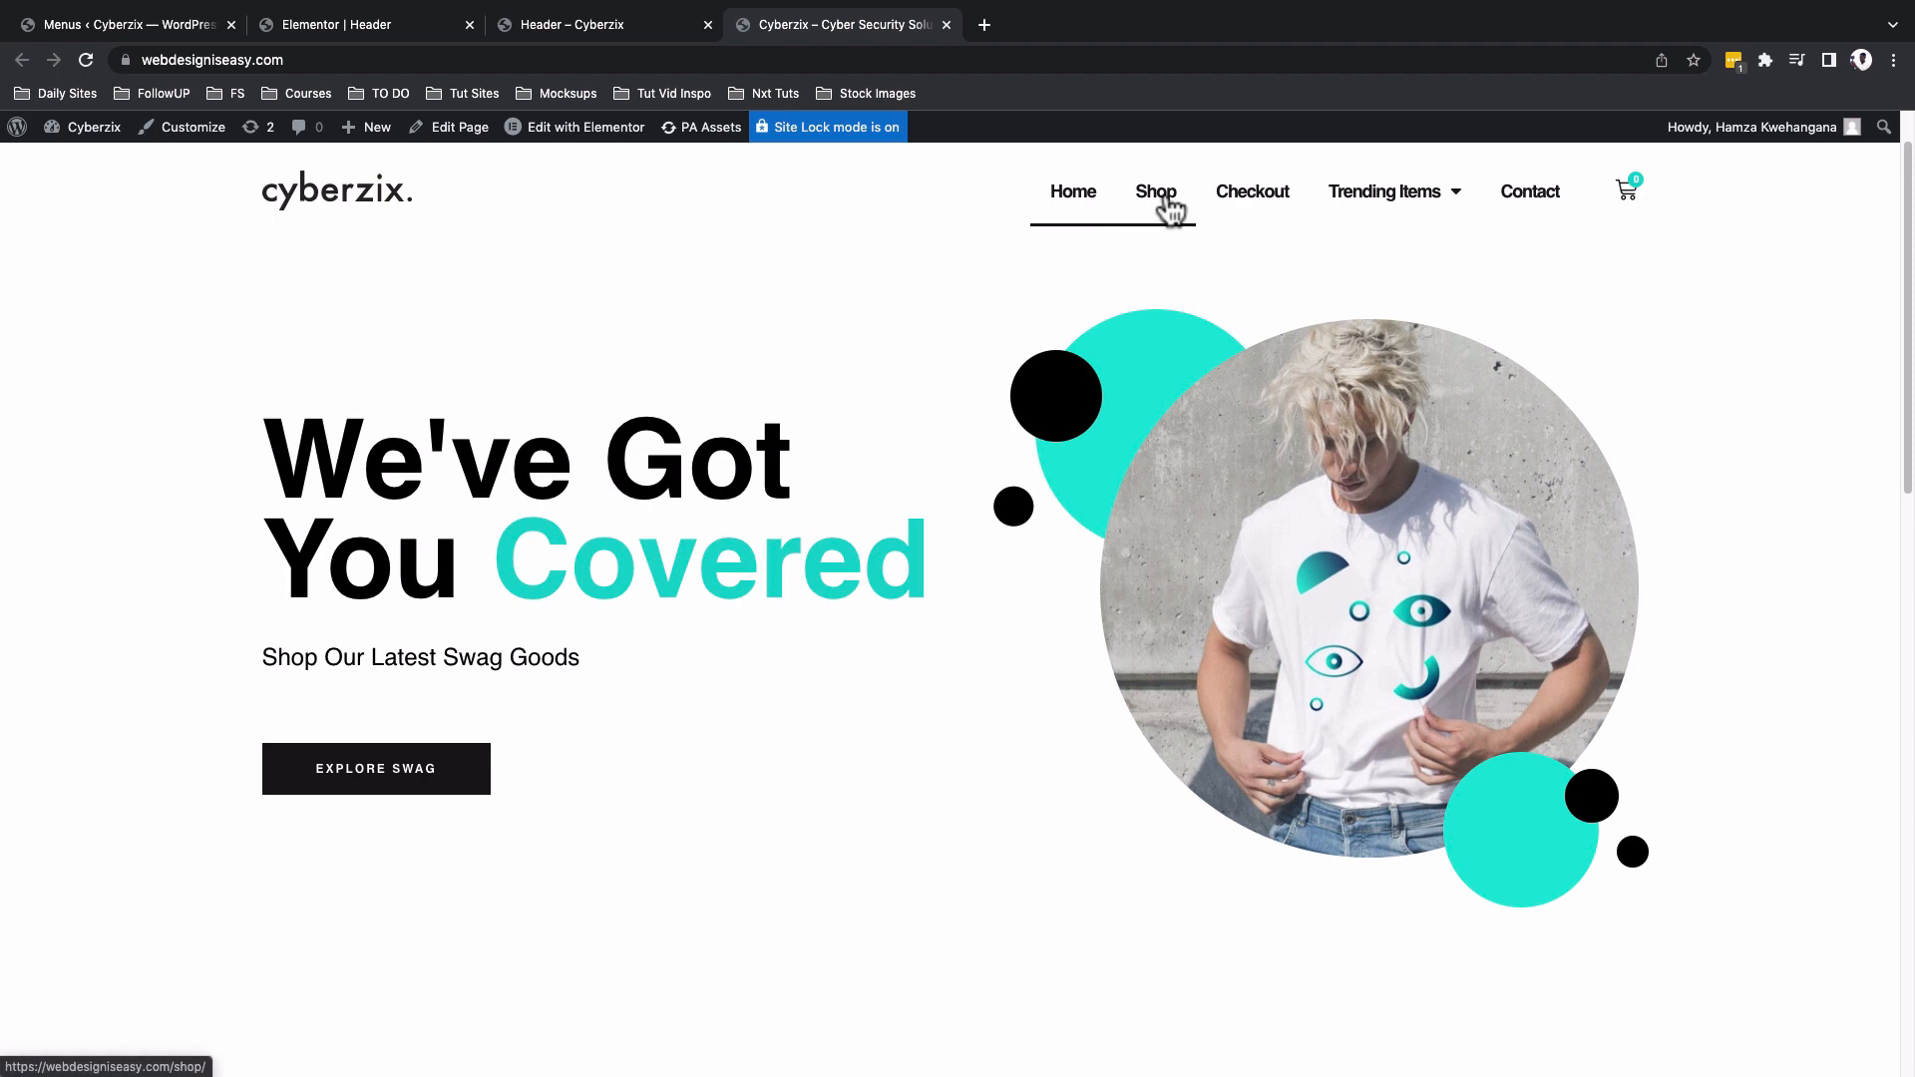
pyautogui.moveTo(1391, 199)
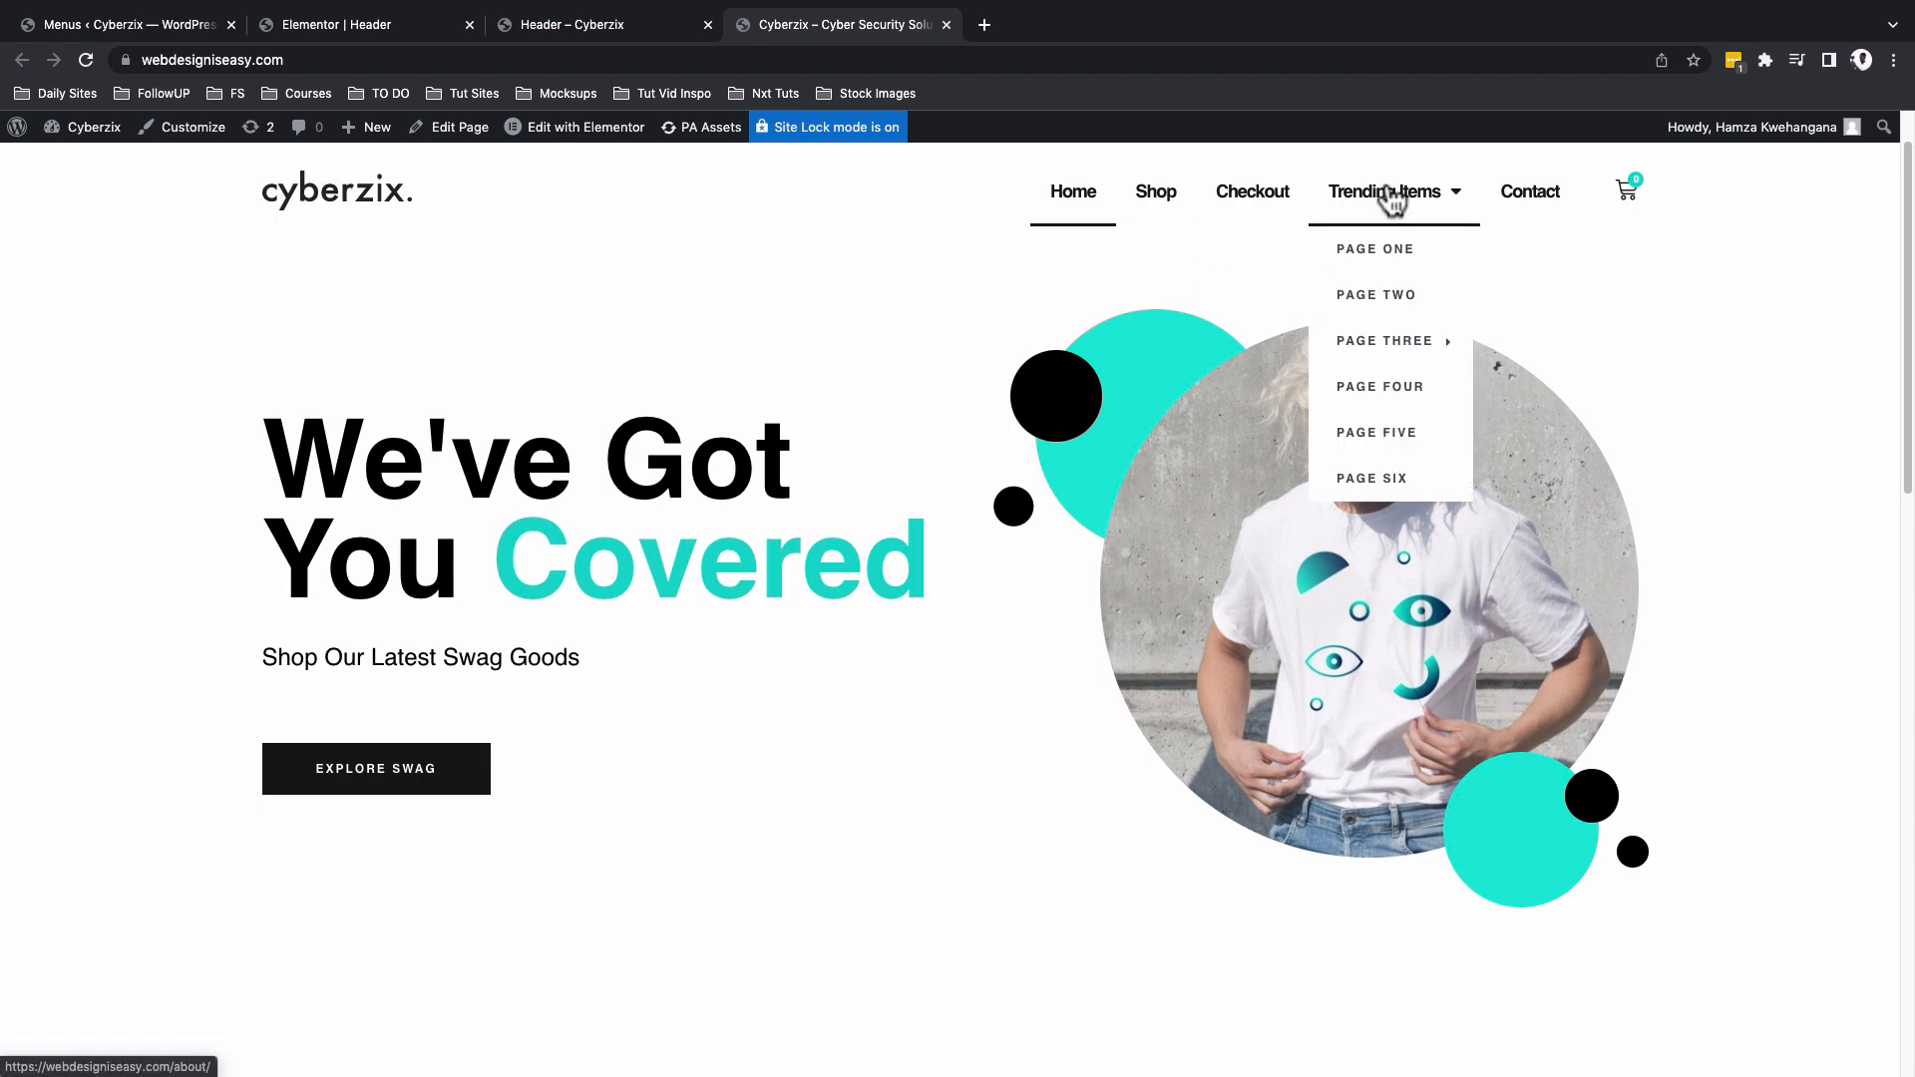
pyautogui.click(197, 28)
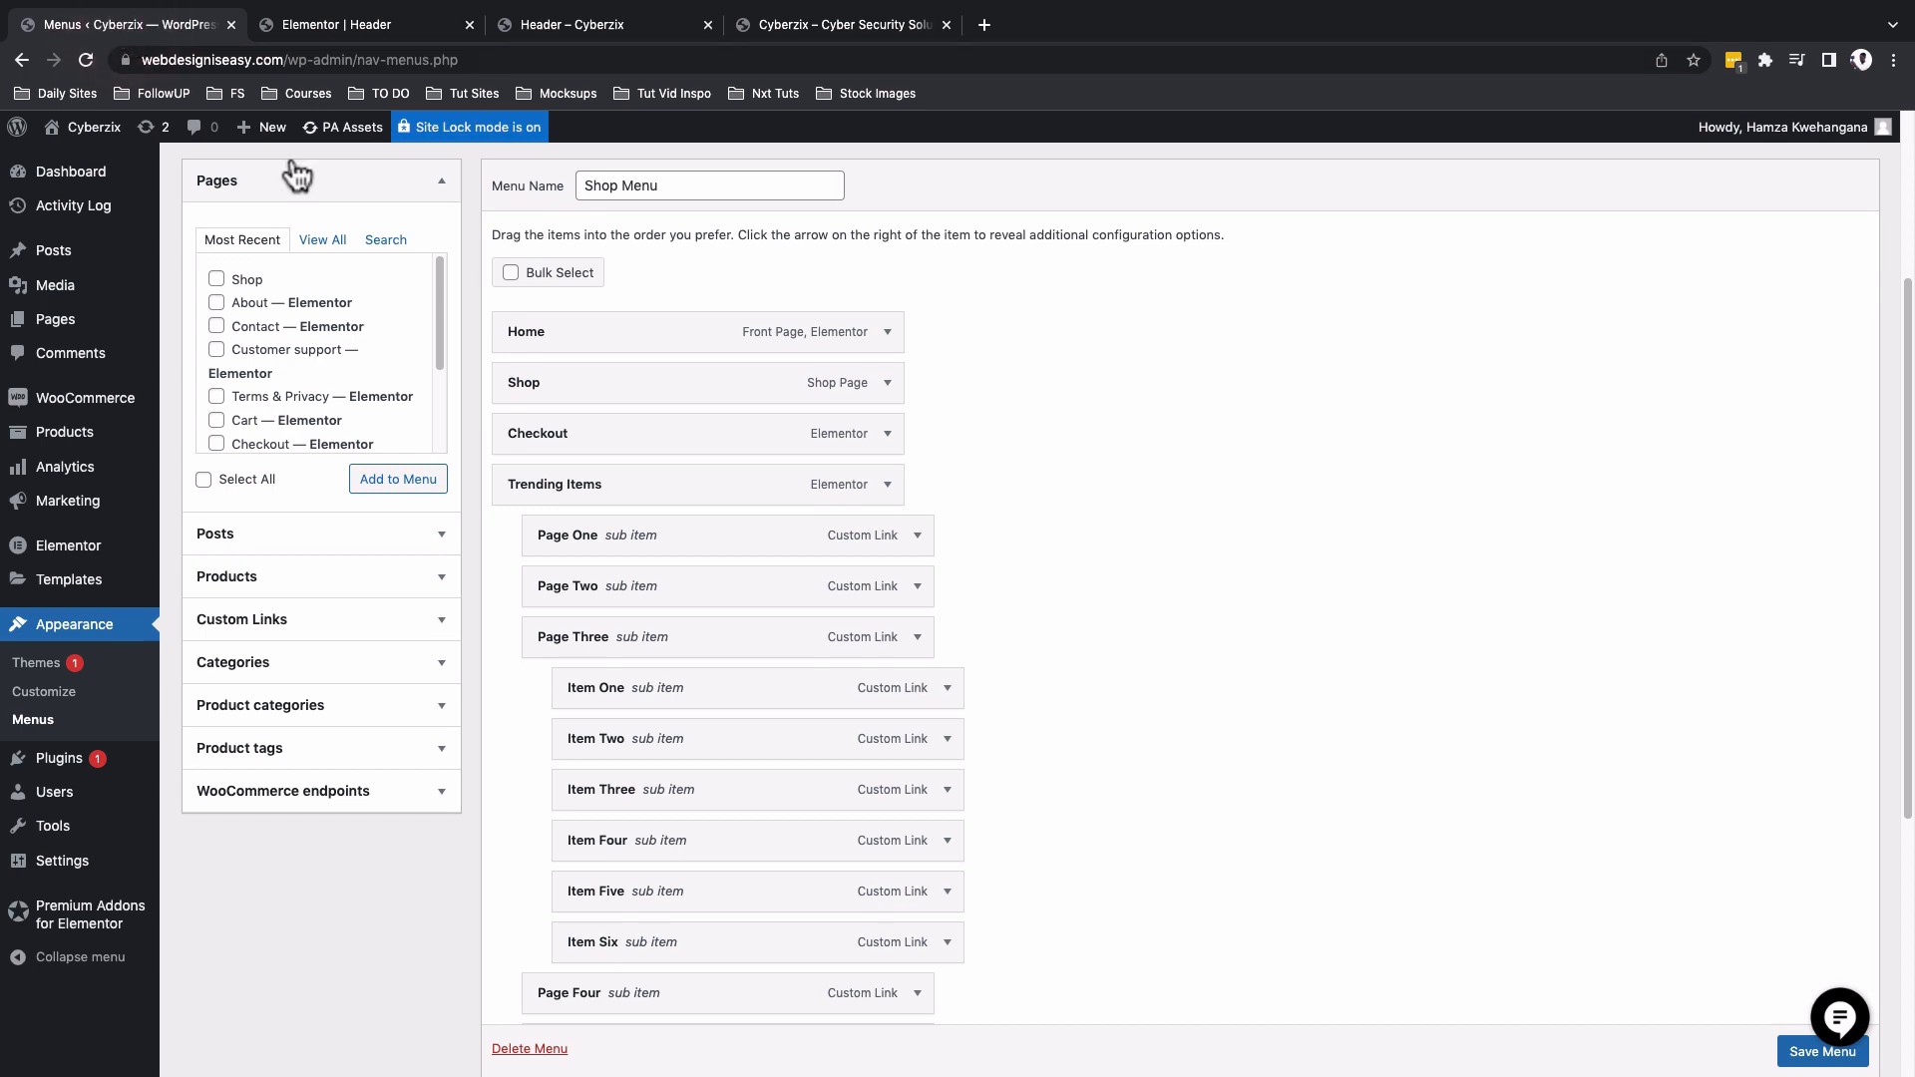
# Enable the mega menu in the Shop item's Premium Menu settings and check the available icon types.
pyautogui.moveTo(564, 399)
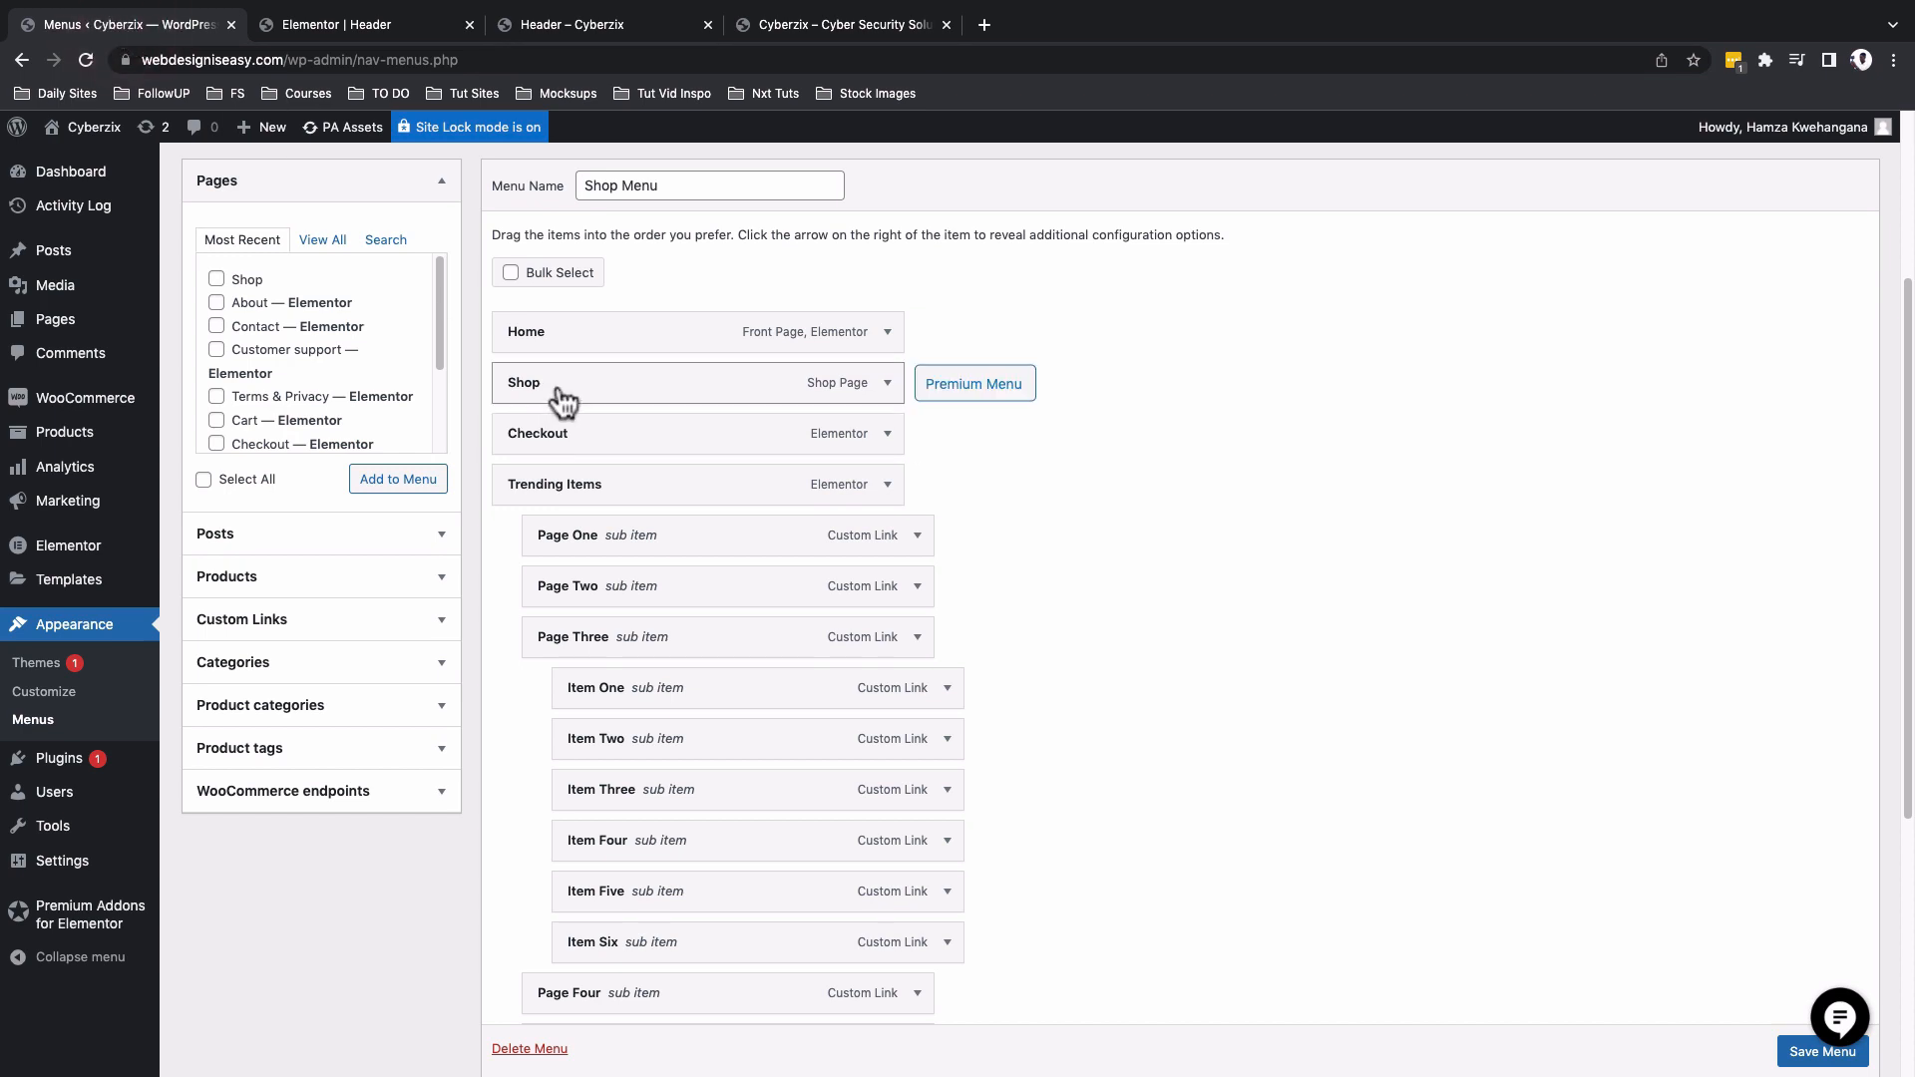
pyautogui.click(978, 385)
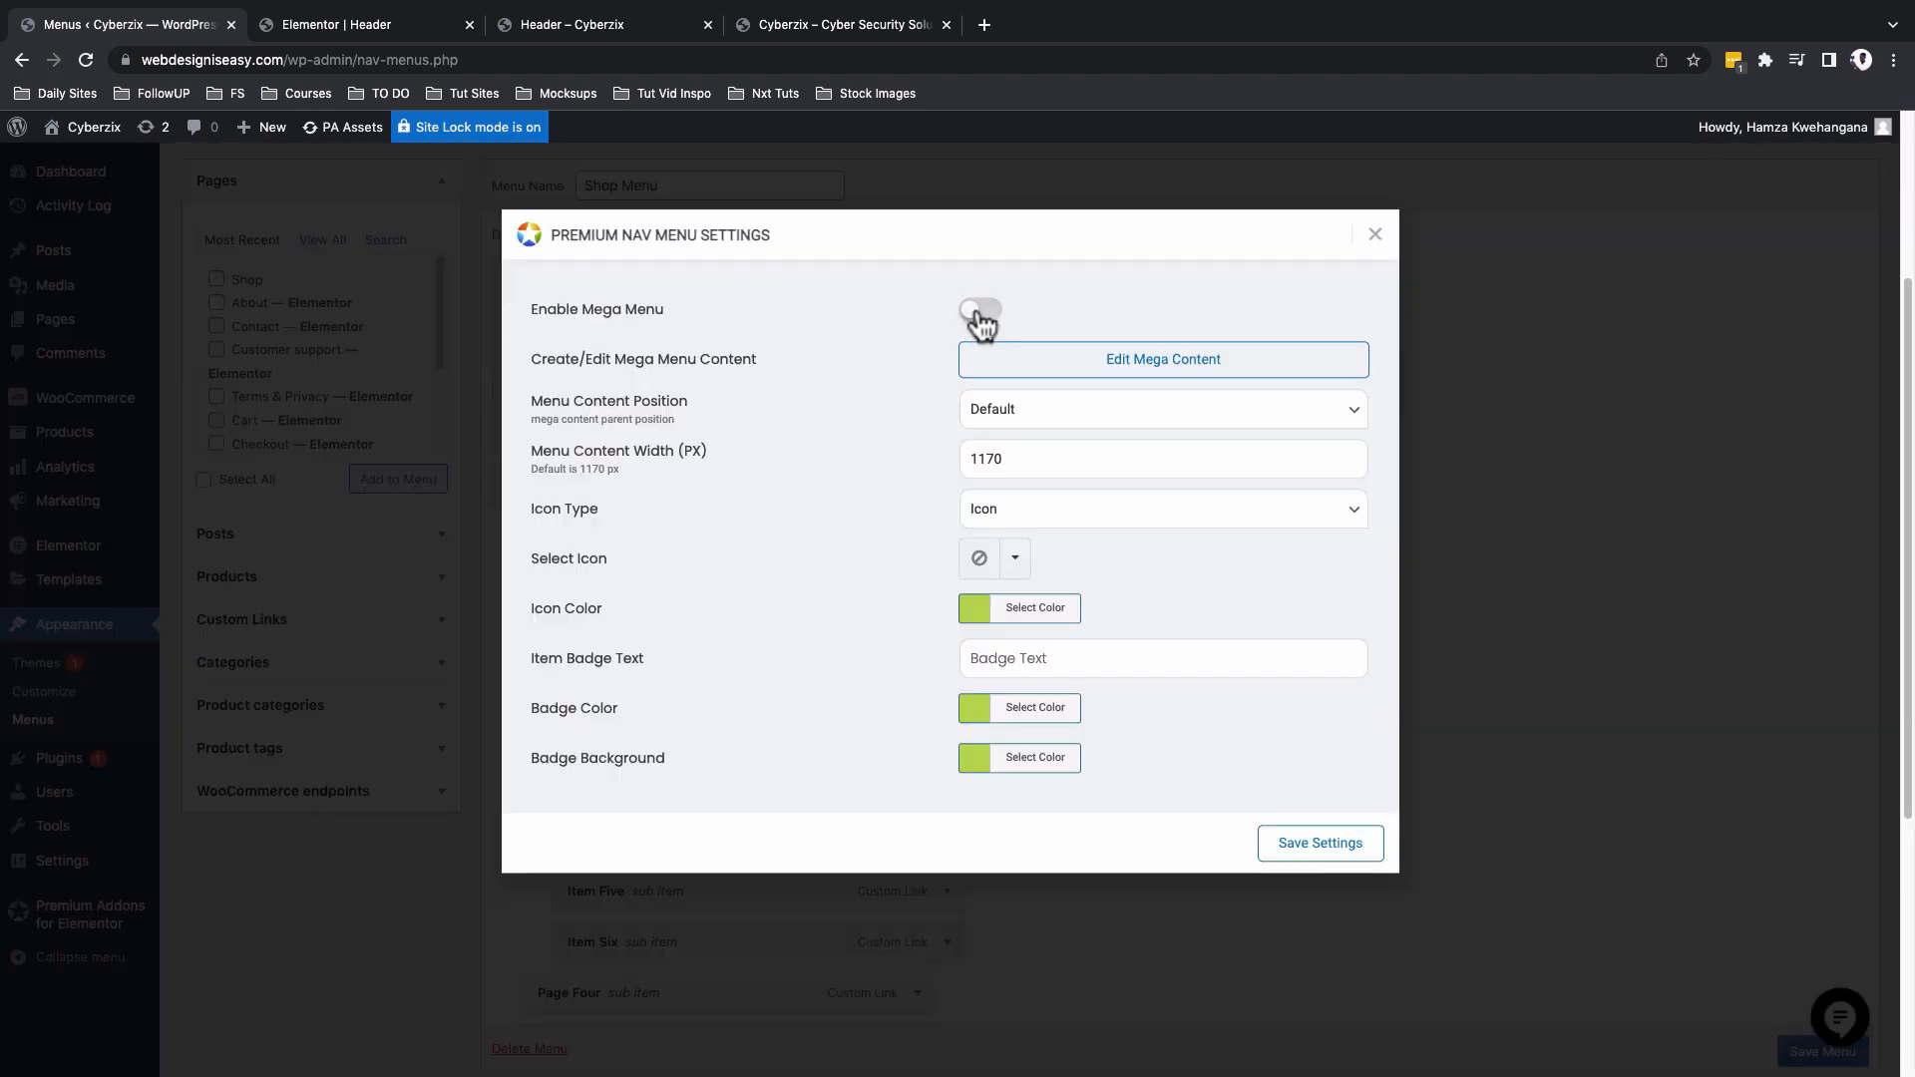
pyautogui.click(981, 311)
pyautogui.click(1018, 518)
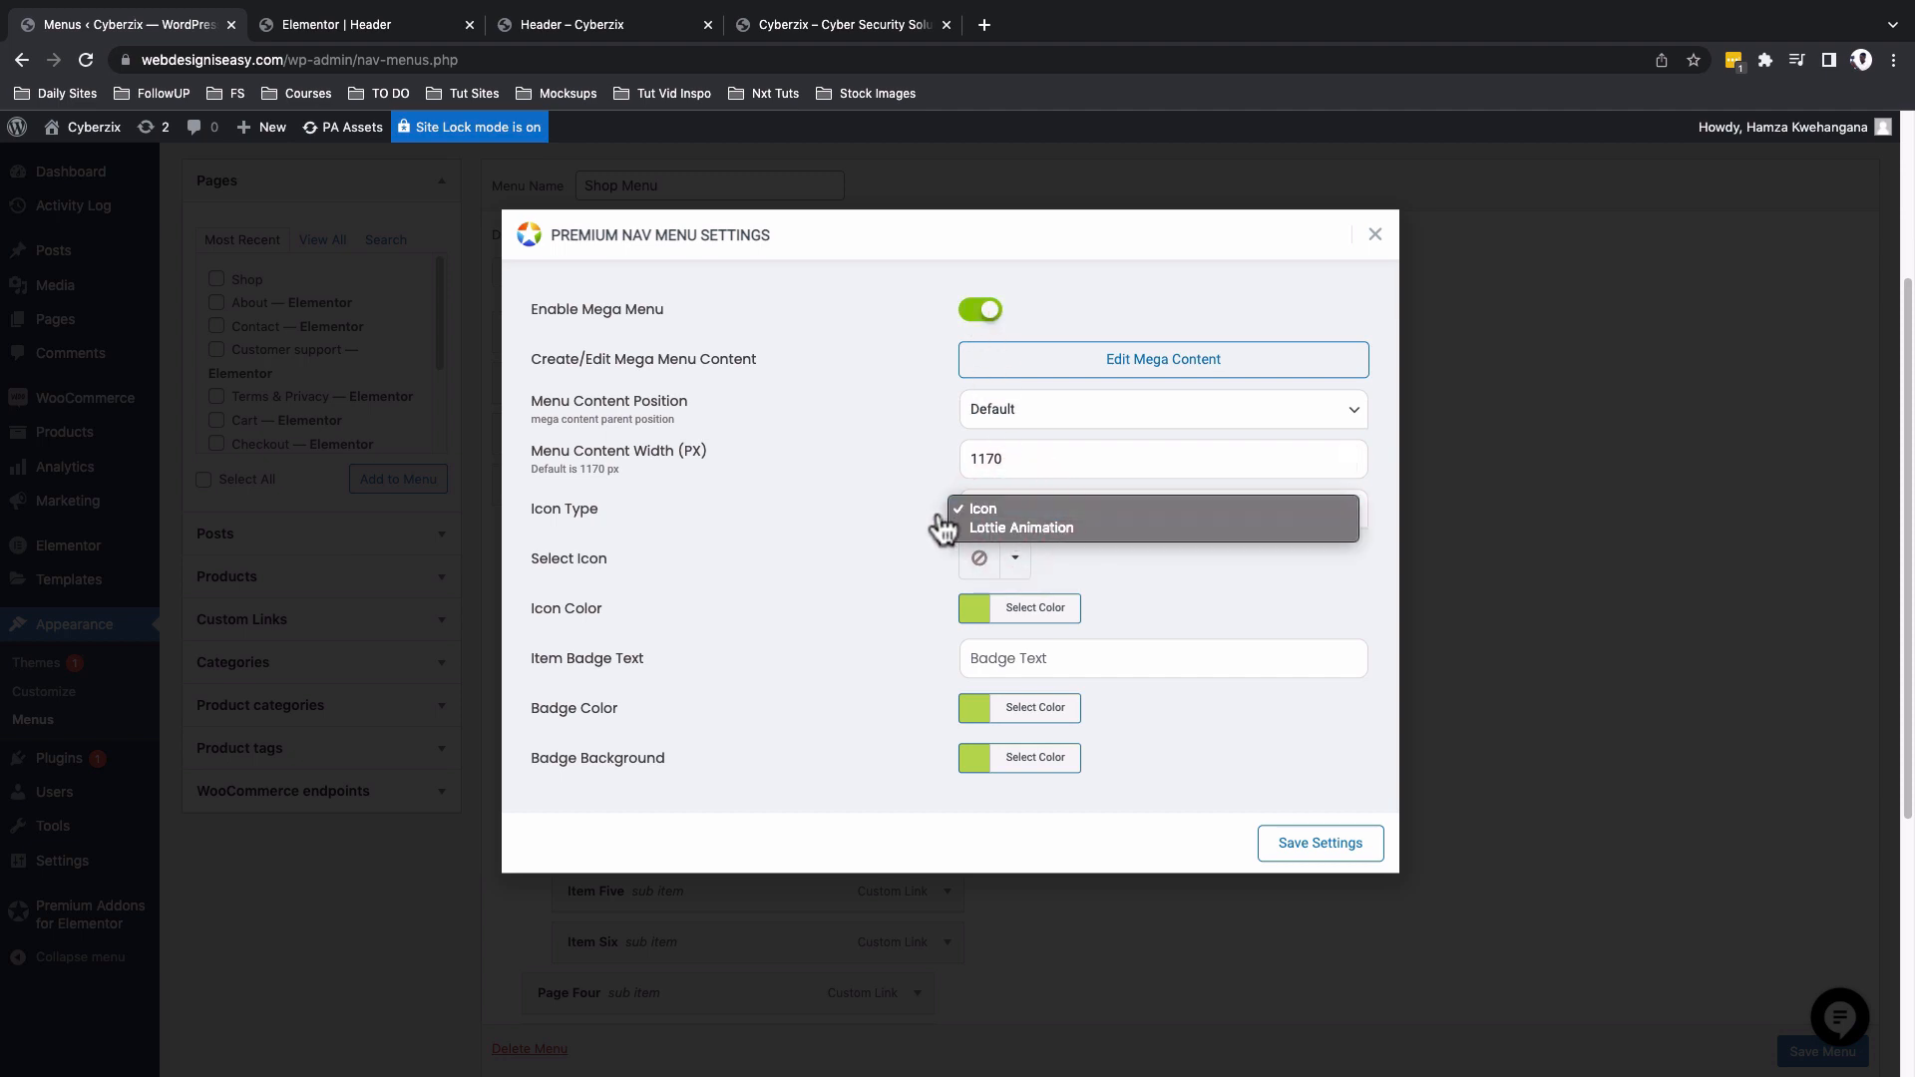
pyautogui.click(887, 533)
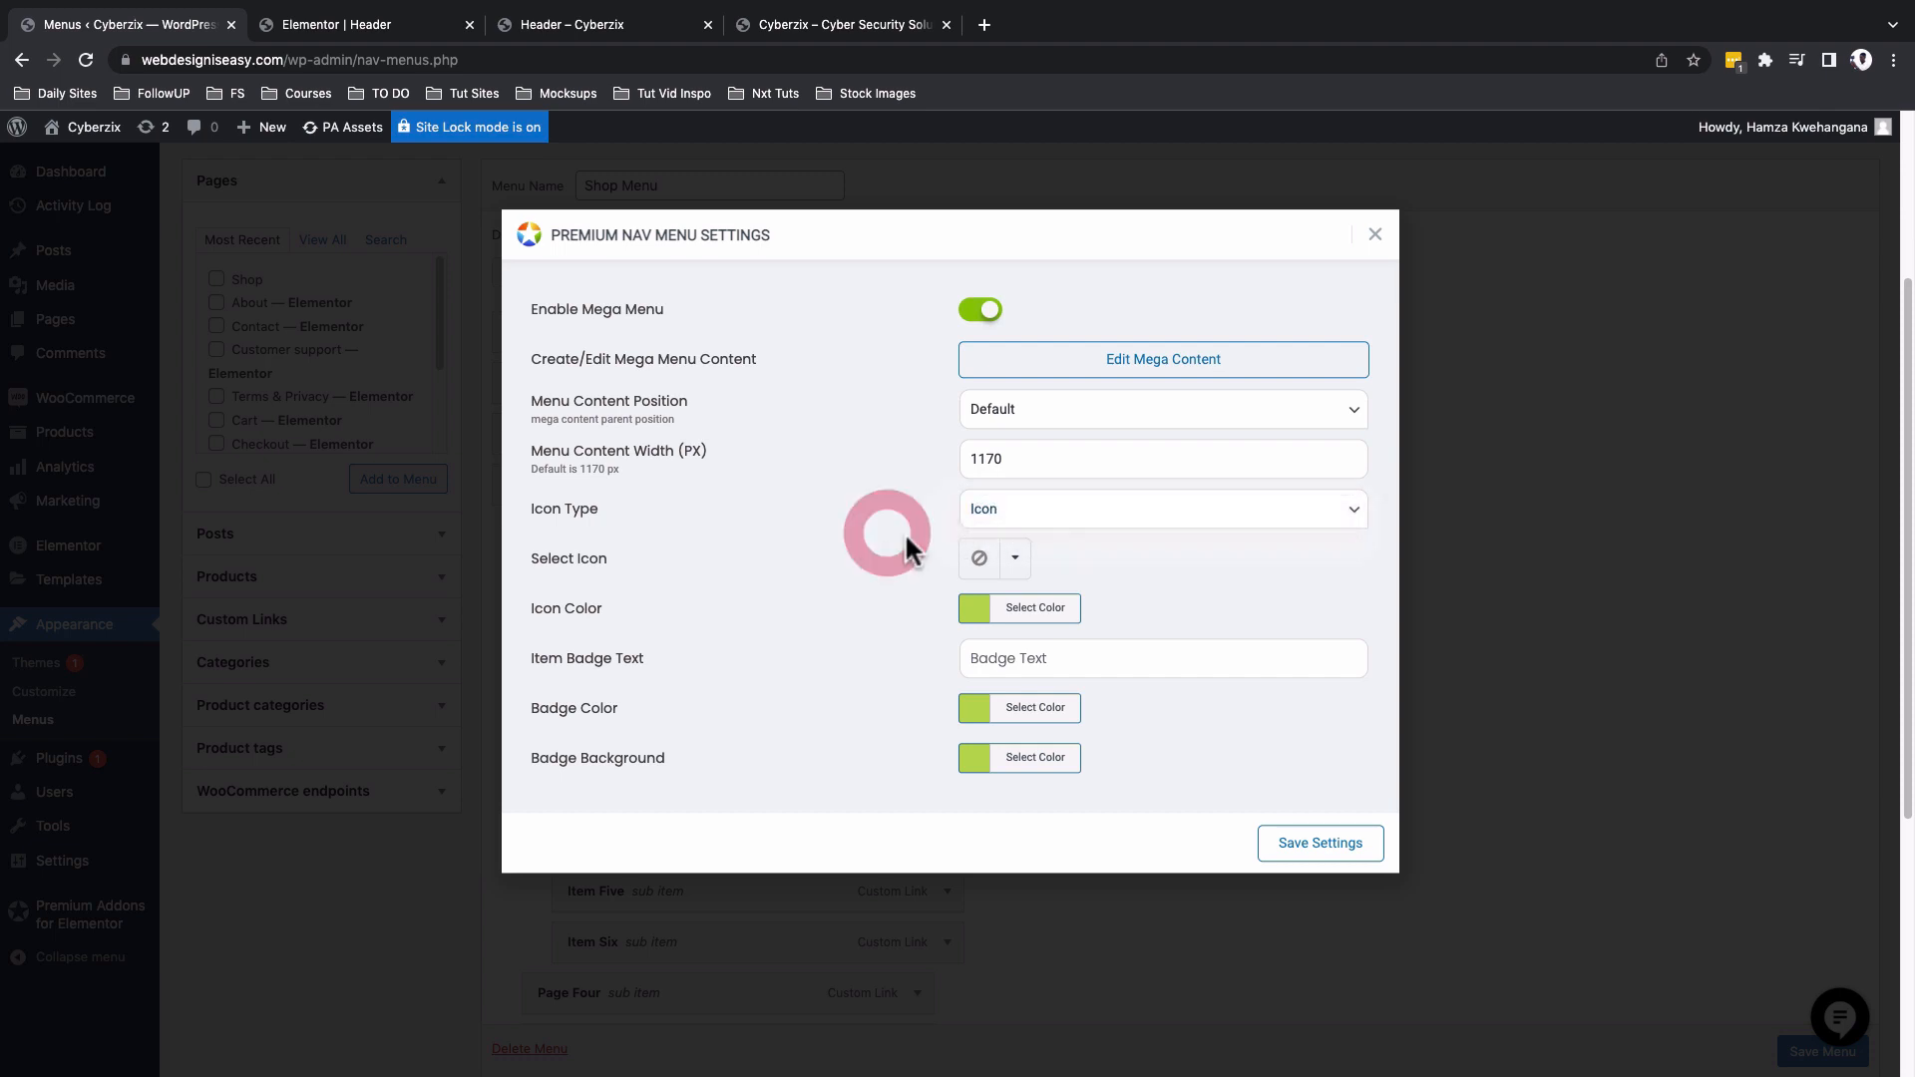
# Choose the downward chevron as the Shop item's icon and save its Premium Menu settings.
pyautogui.click(1013, 561)
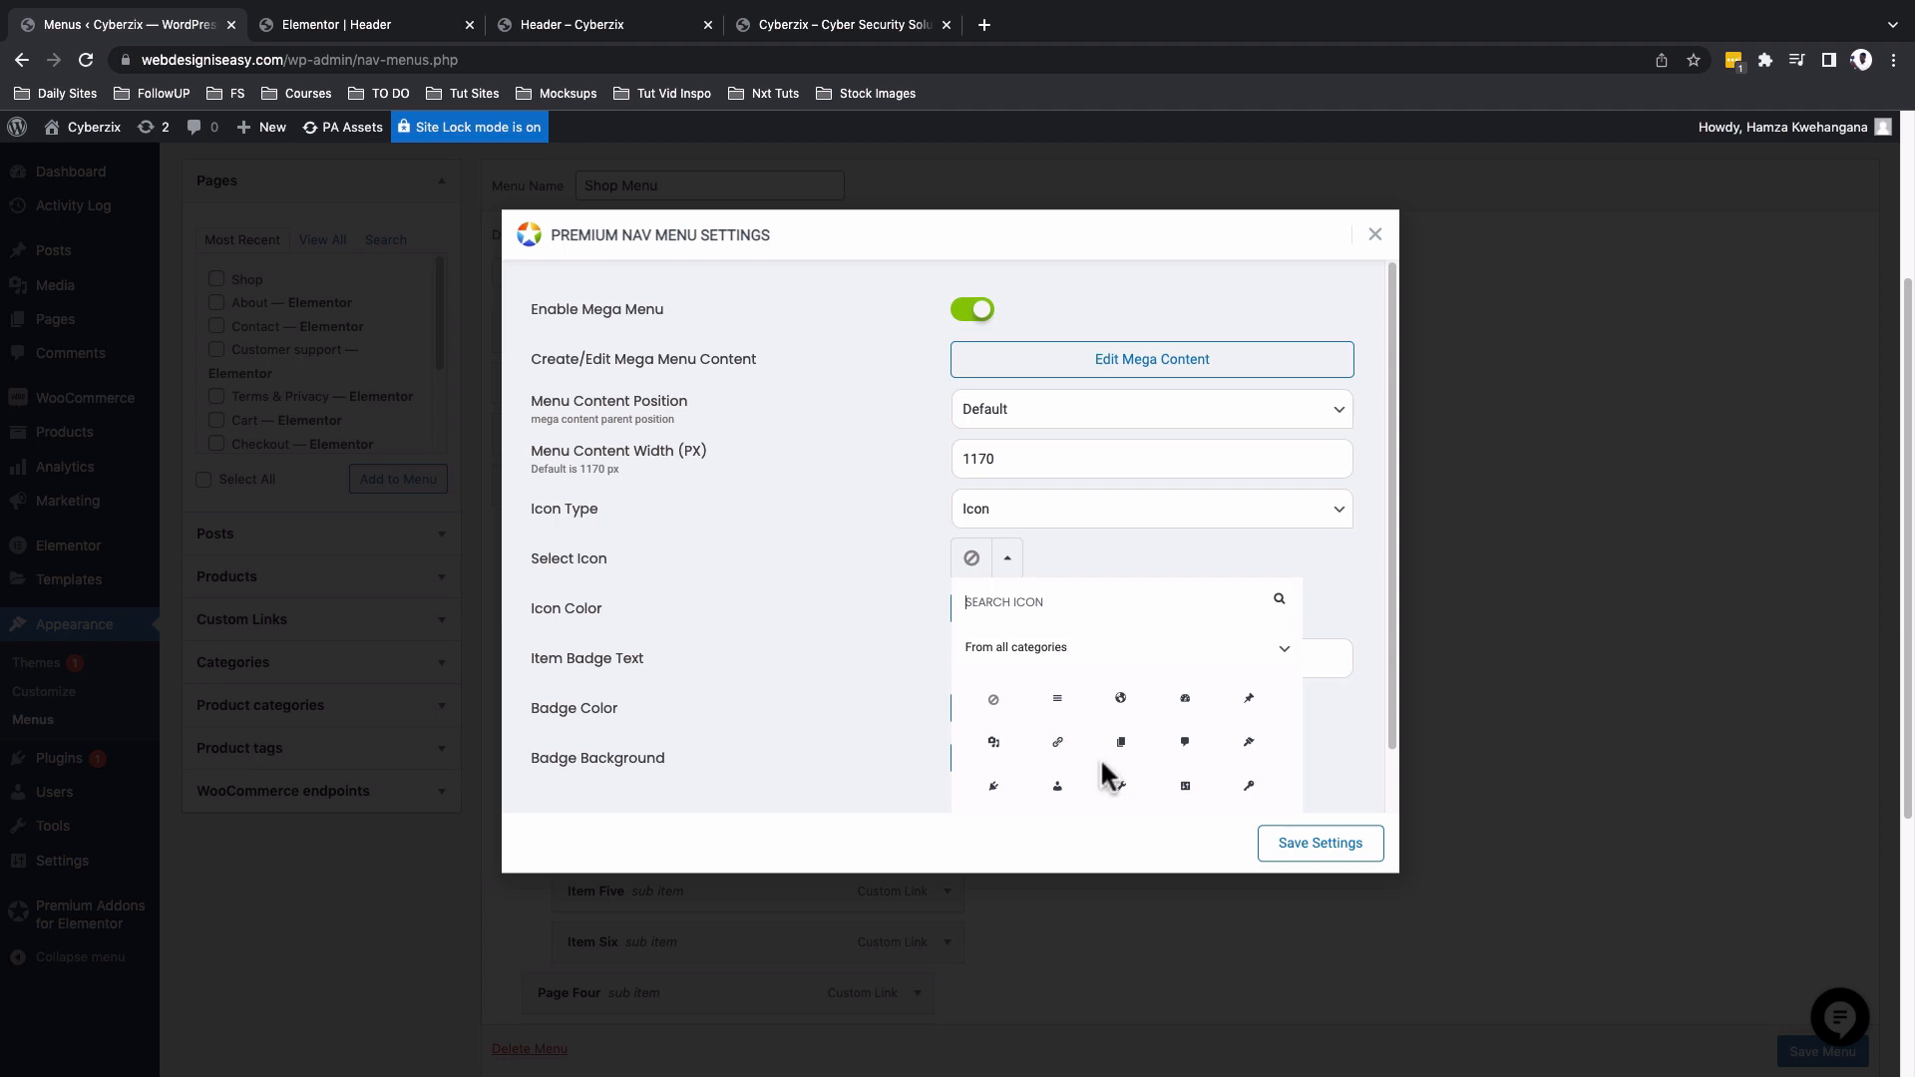
pyautogui.scroll(-1, 1101, 760)
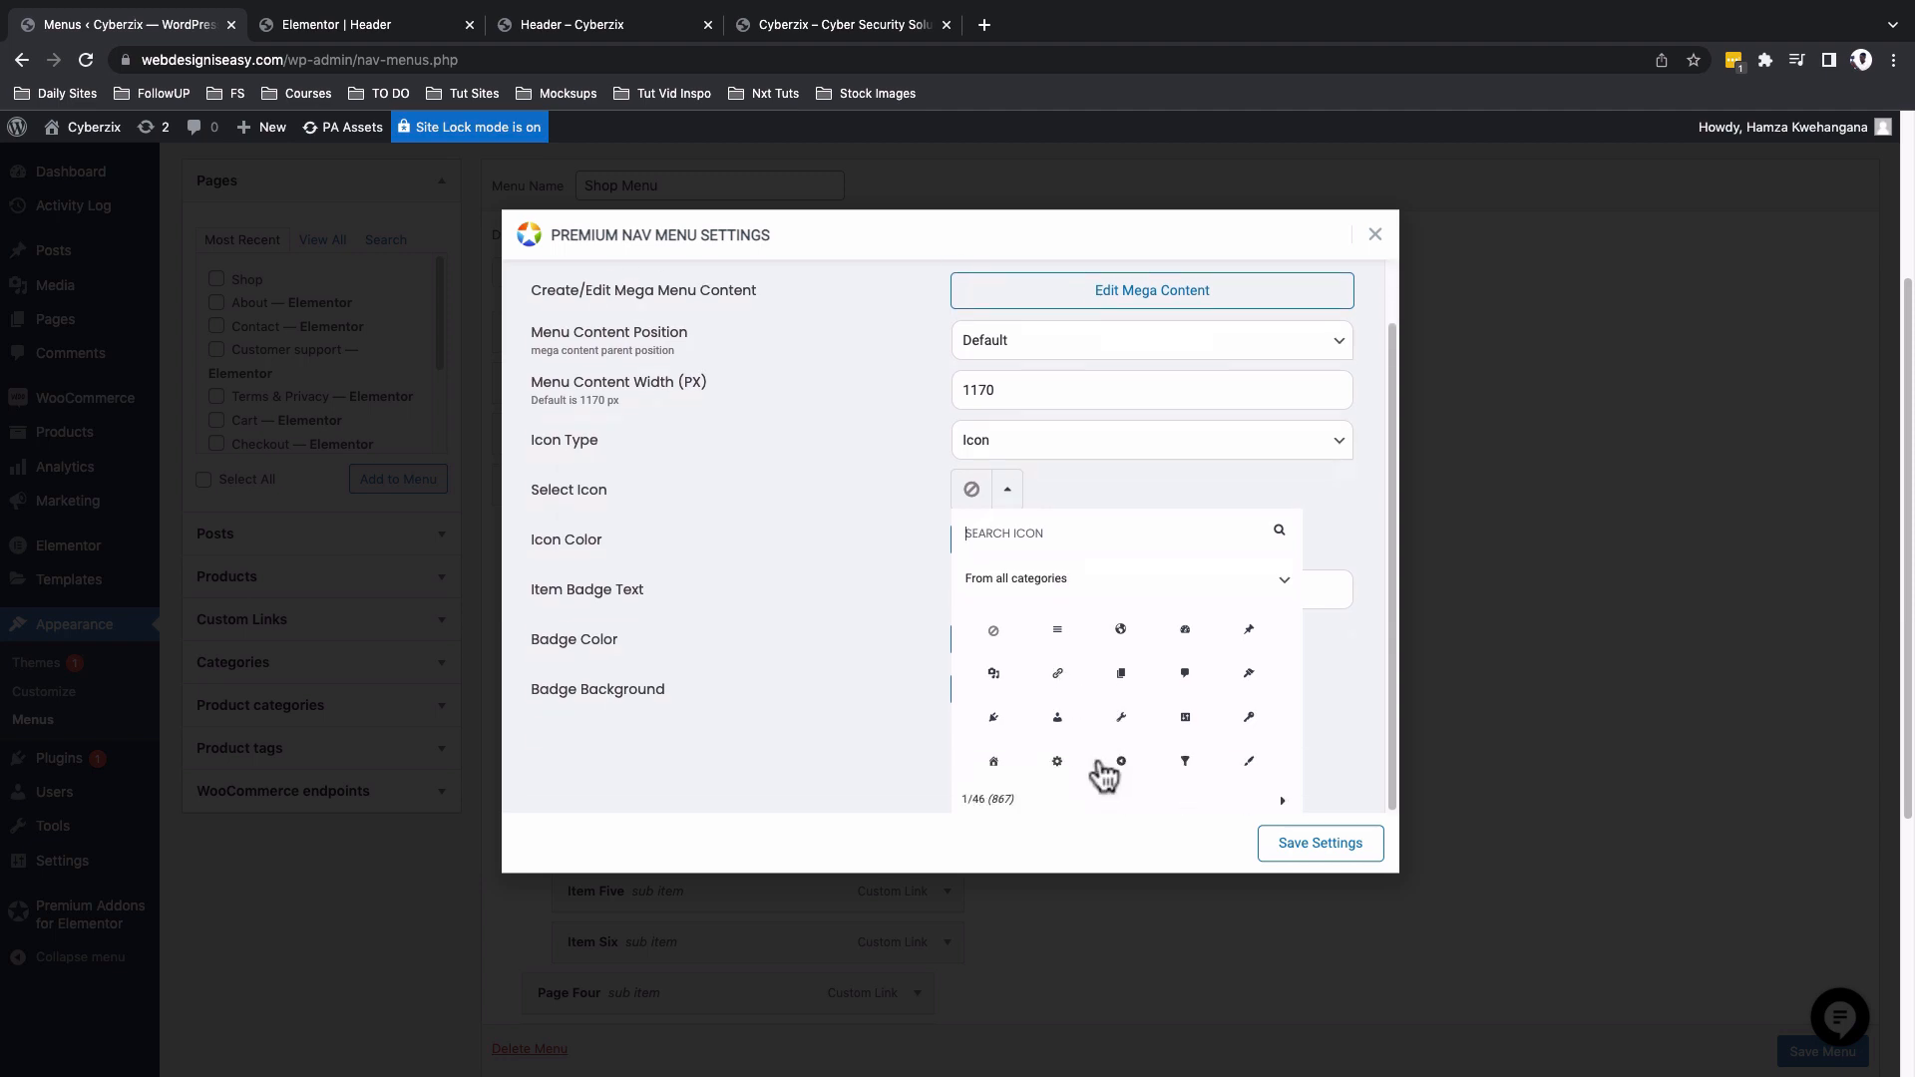
pyautogui.click(1100, 763)
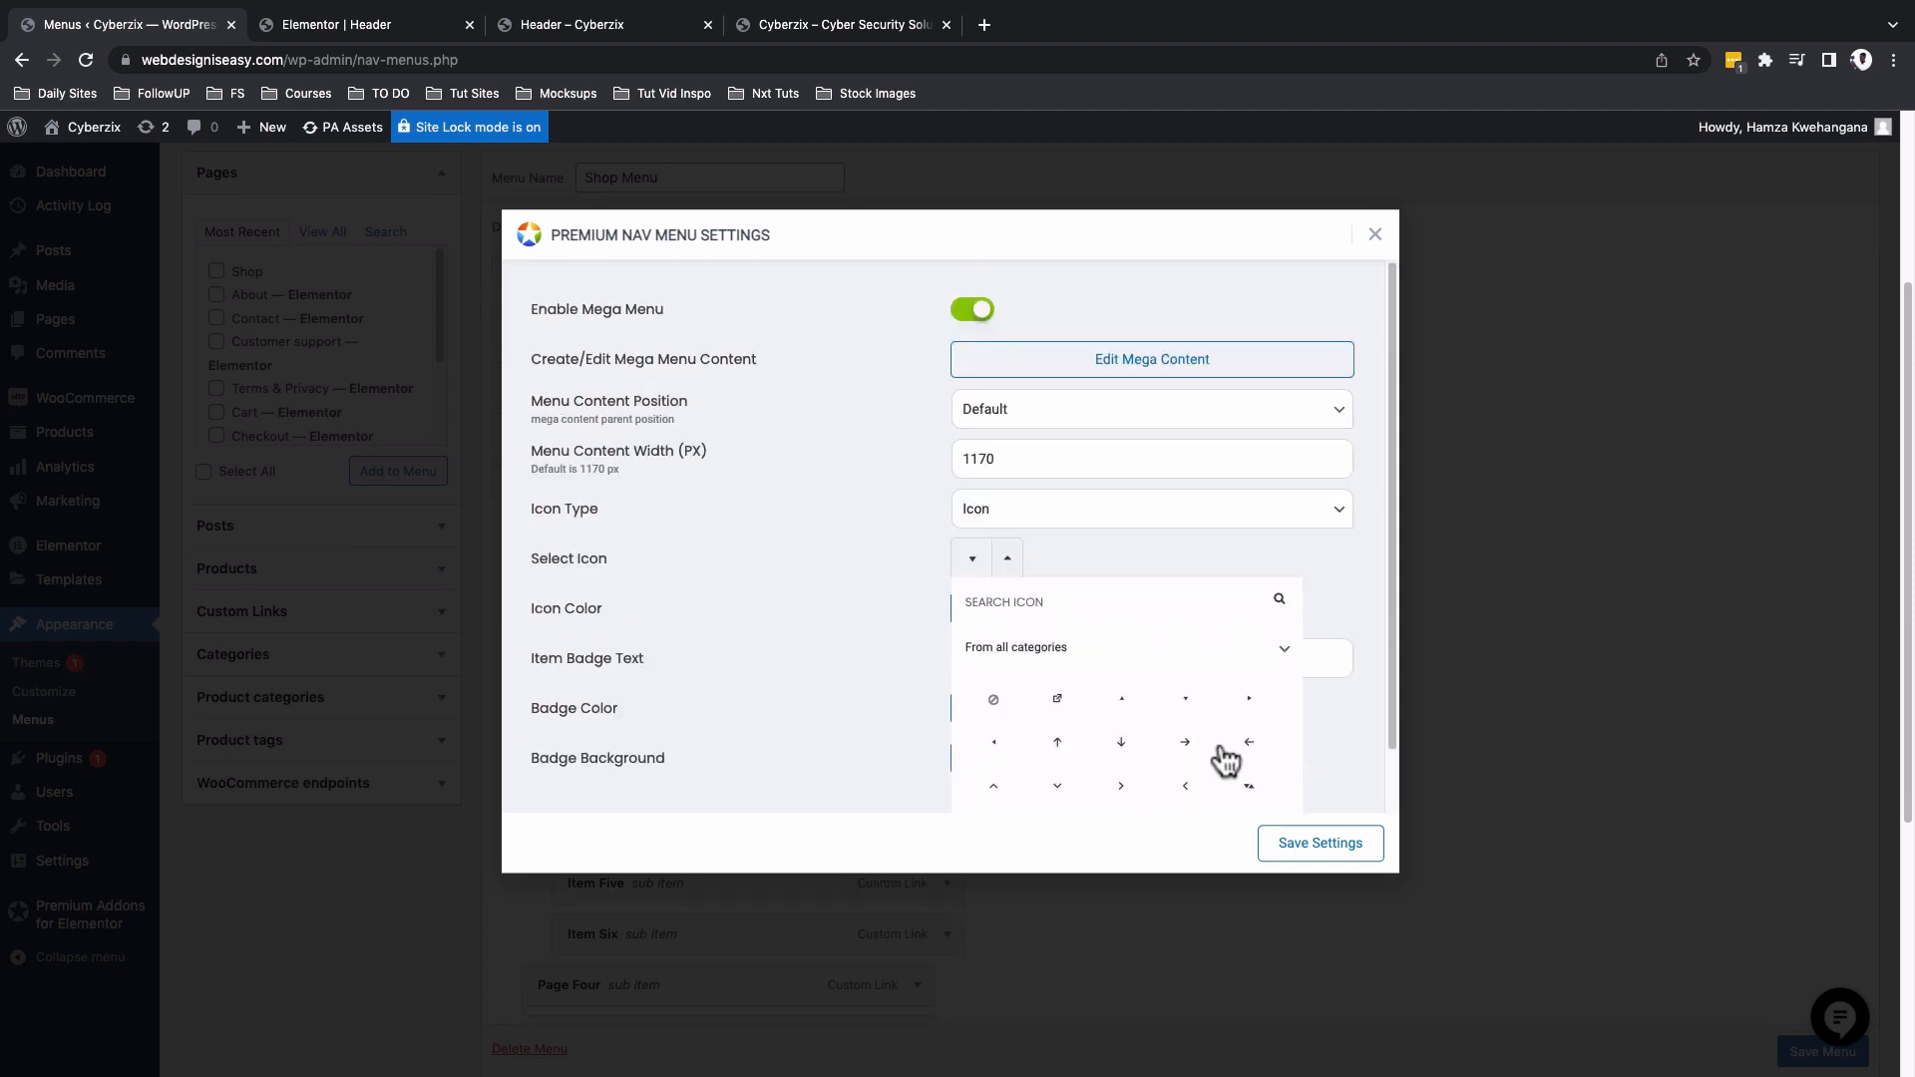
pyautogui.click(1057, 785)
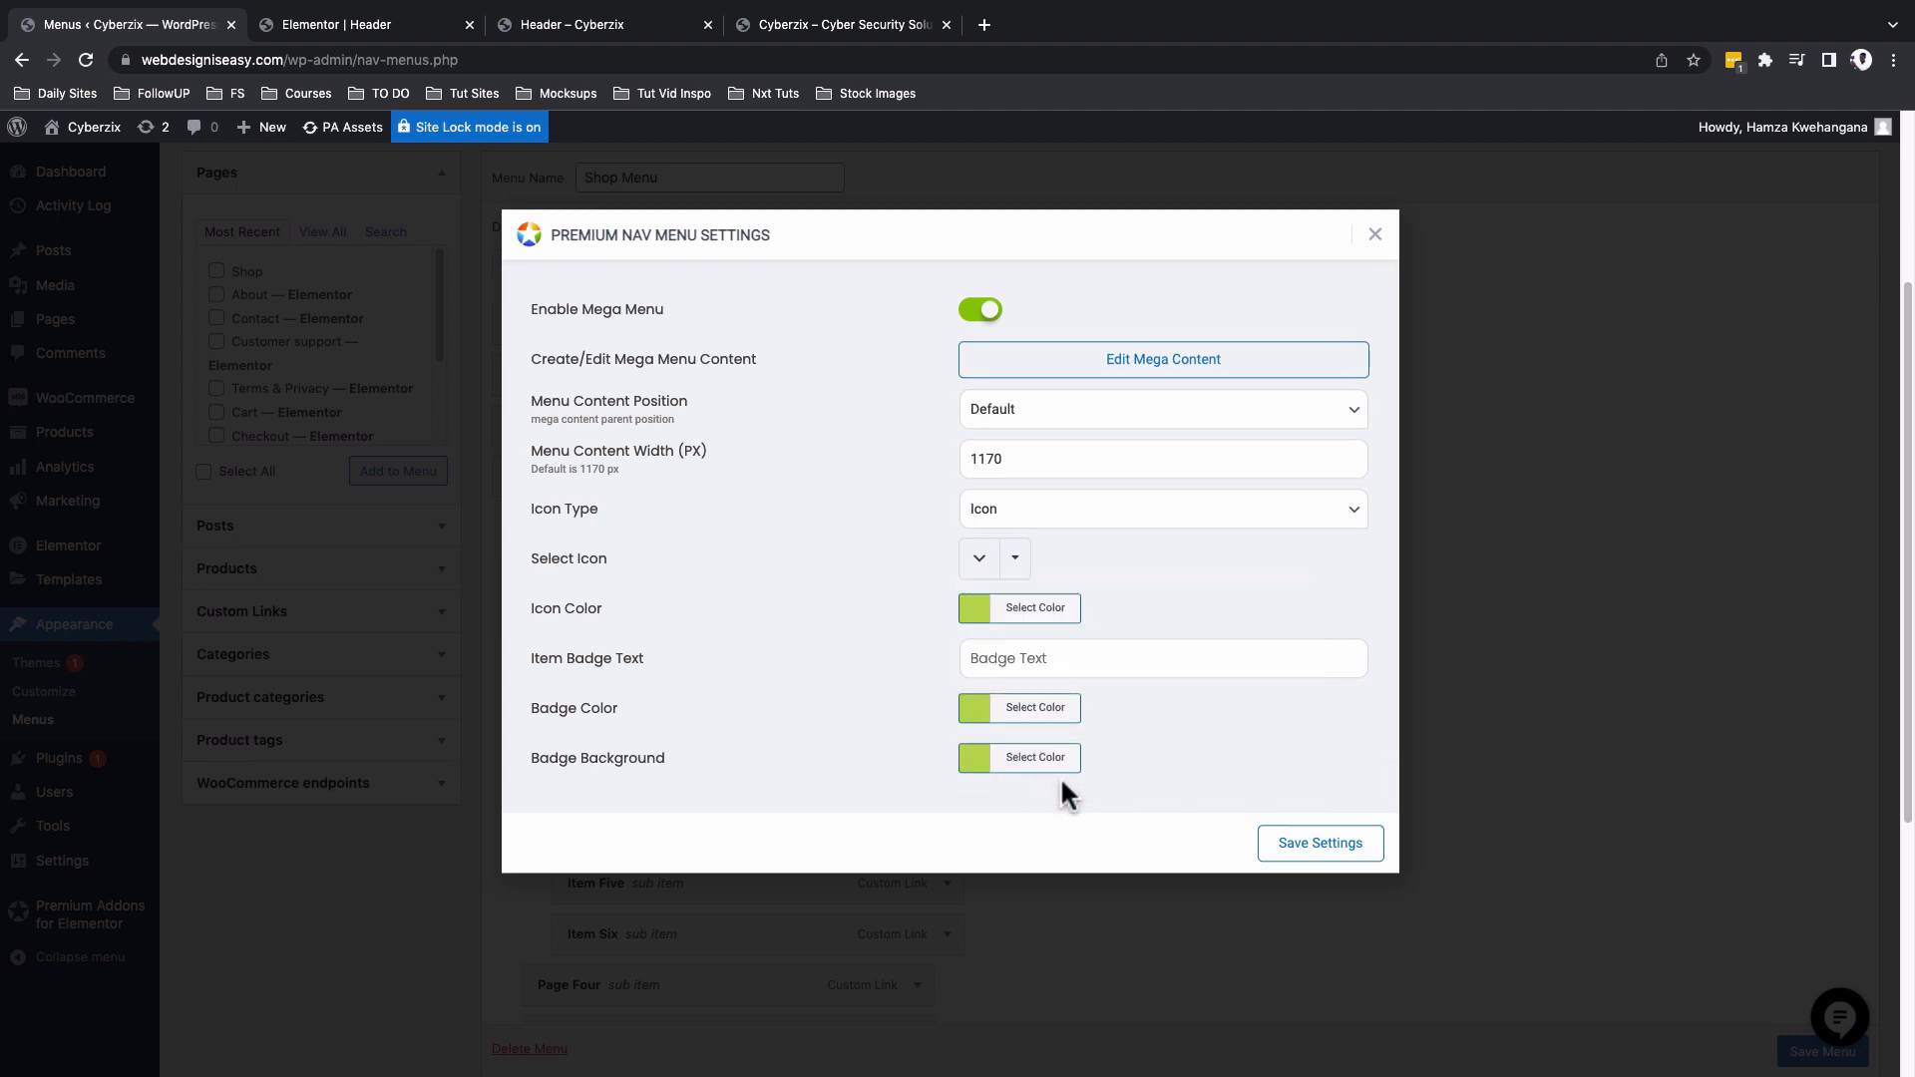
pyautogui.click(1315, 846)
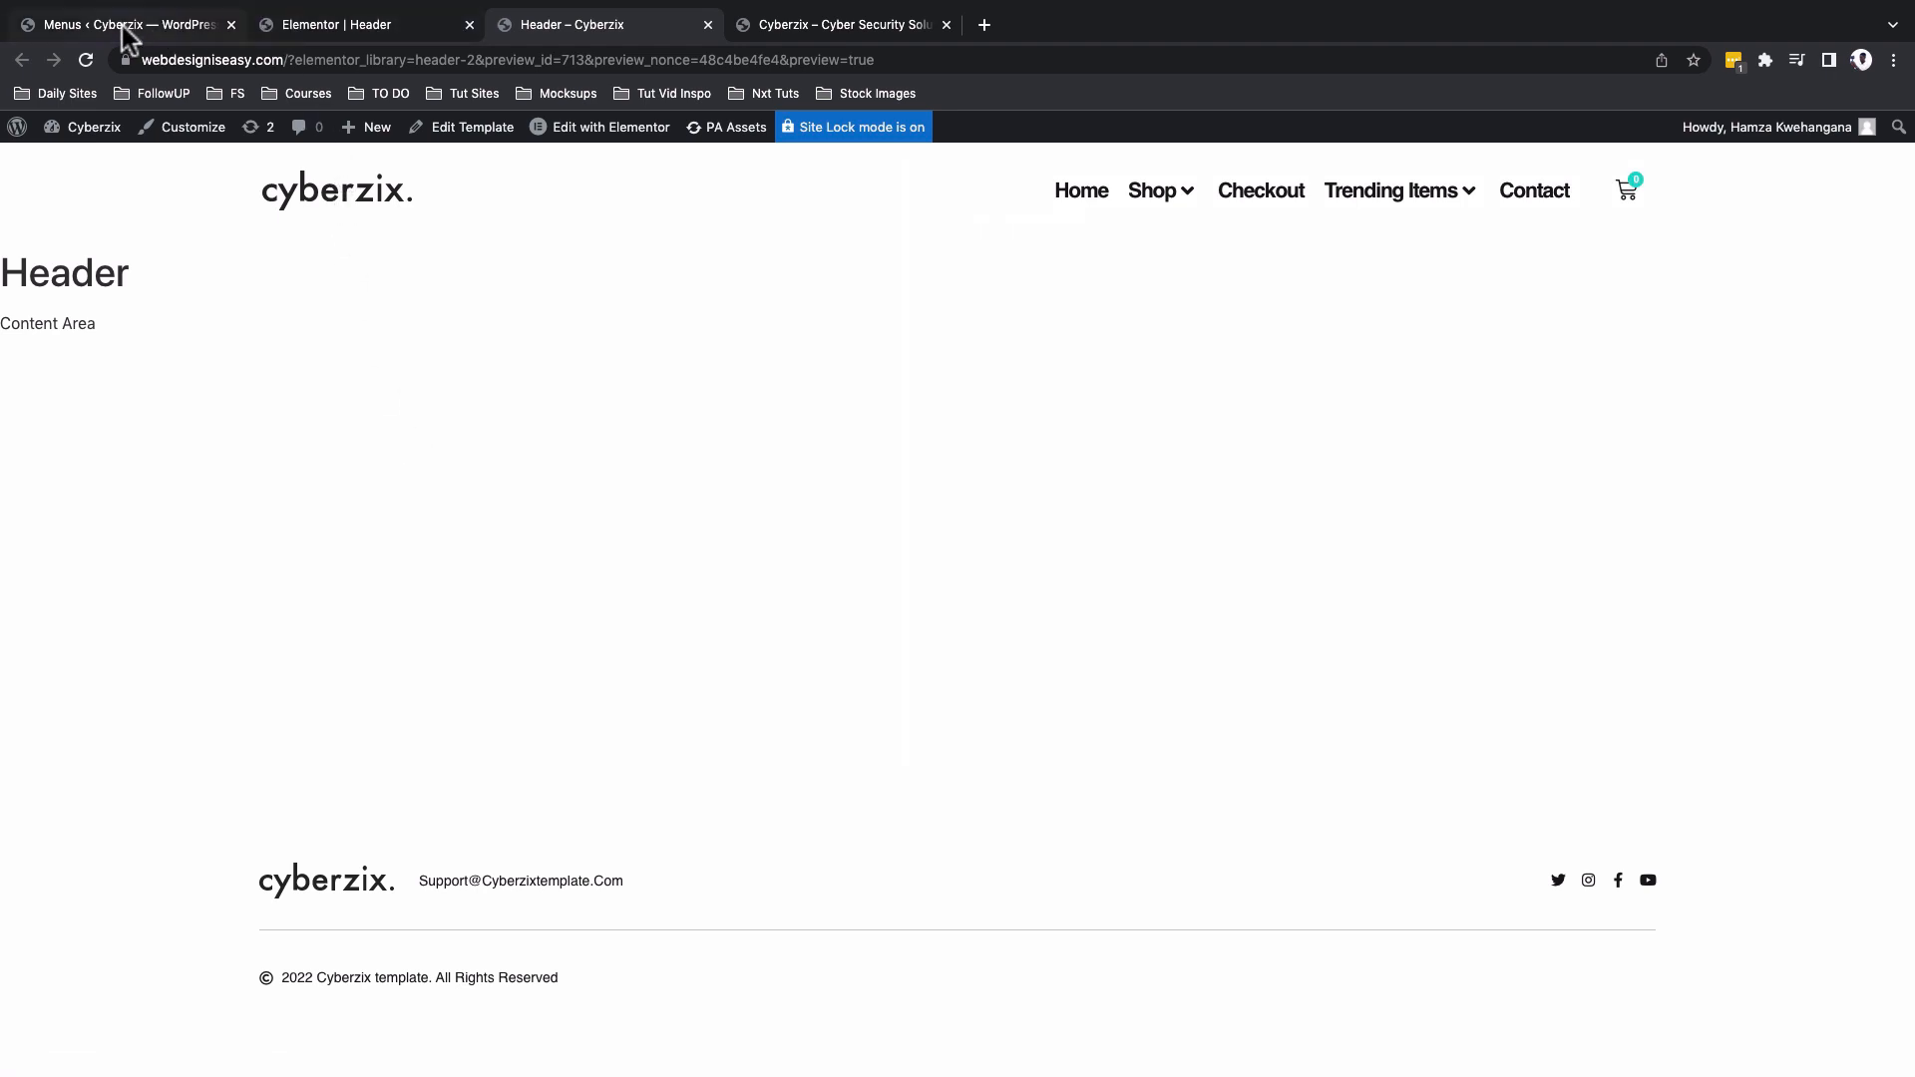
# Return to the WordPress Menus page, enable the mega menu for the Shop item and open its mega content for editing.
pyautogui.click(122, 26)
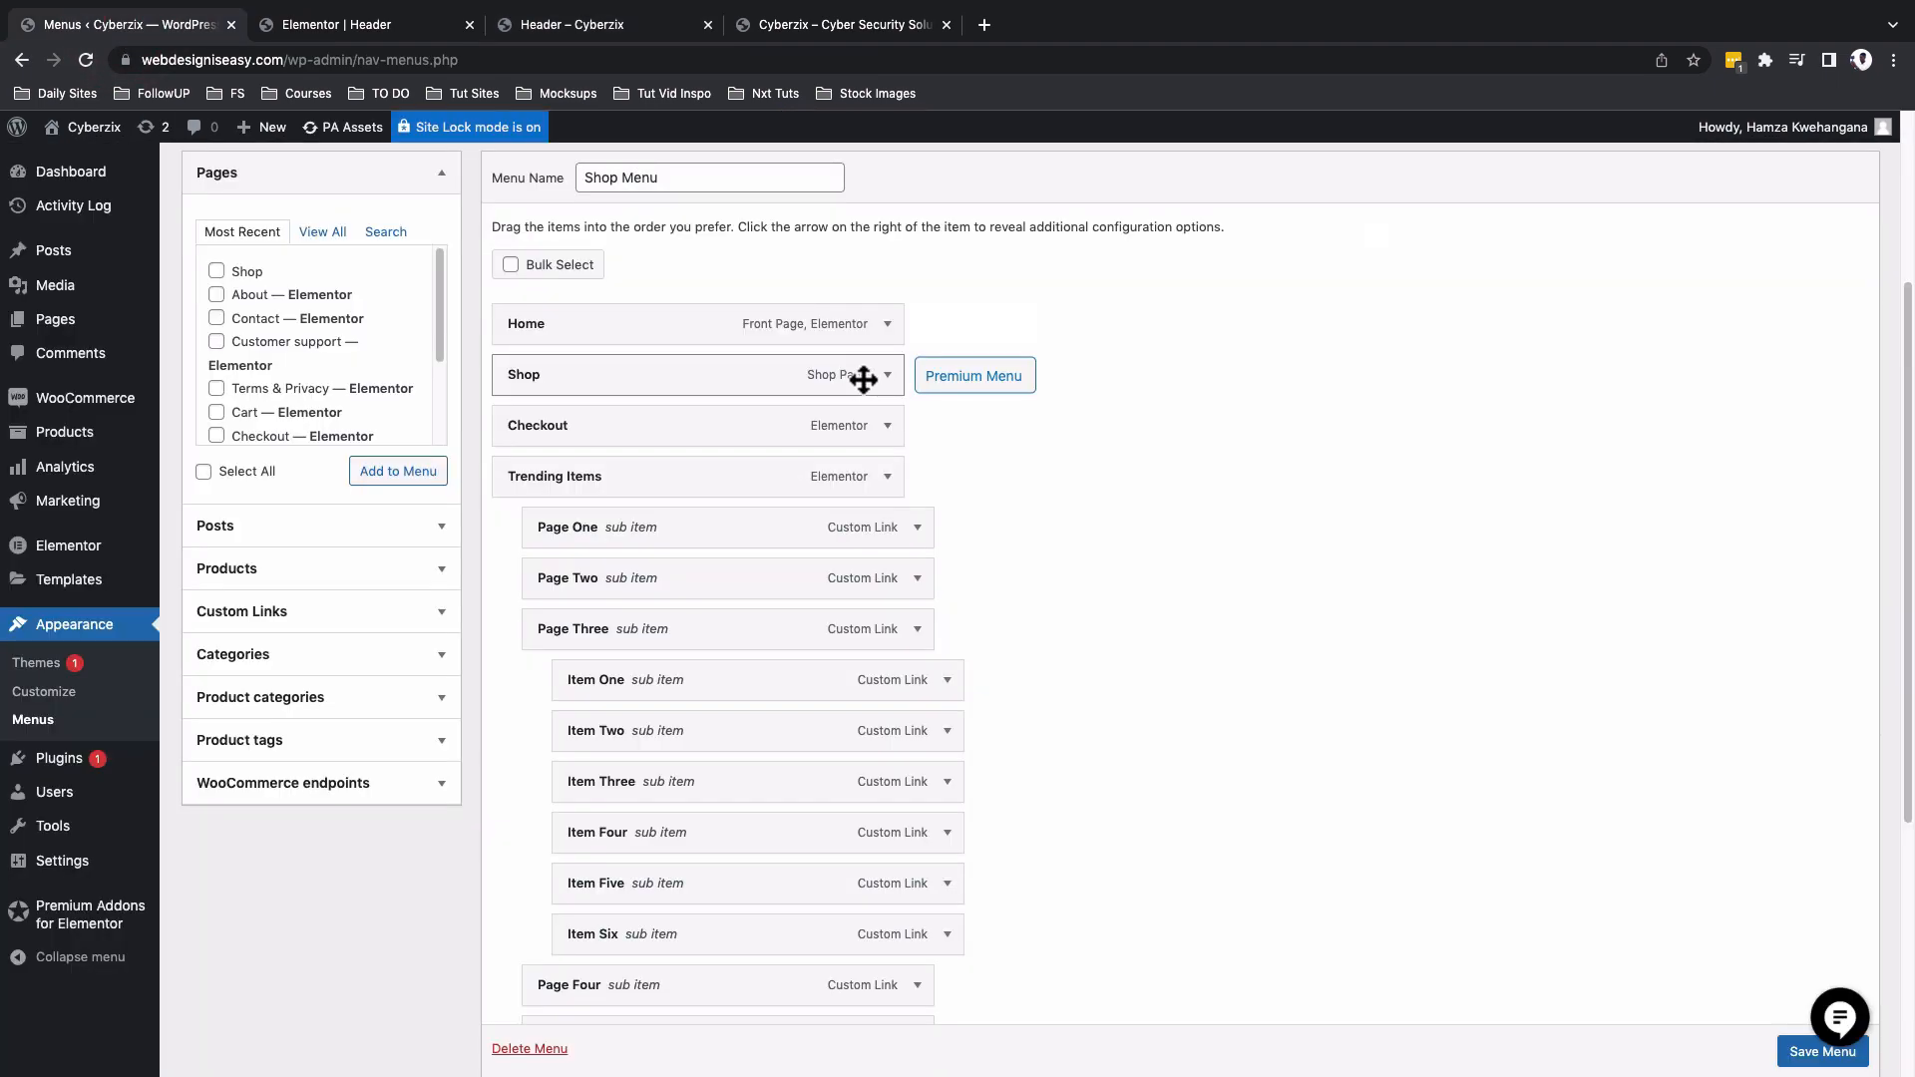
pyautogui.click(990, 383)
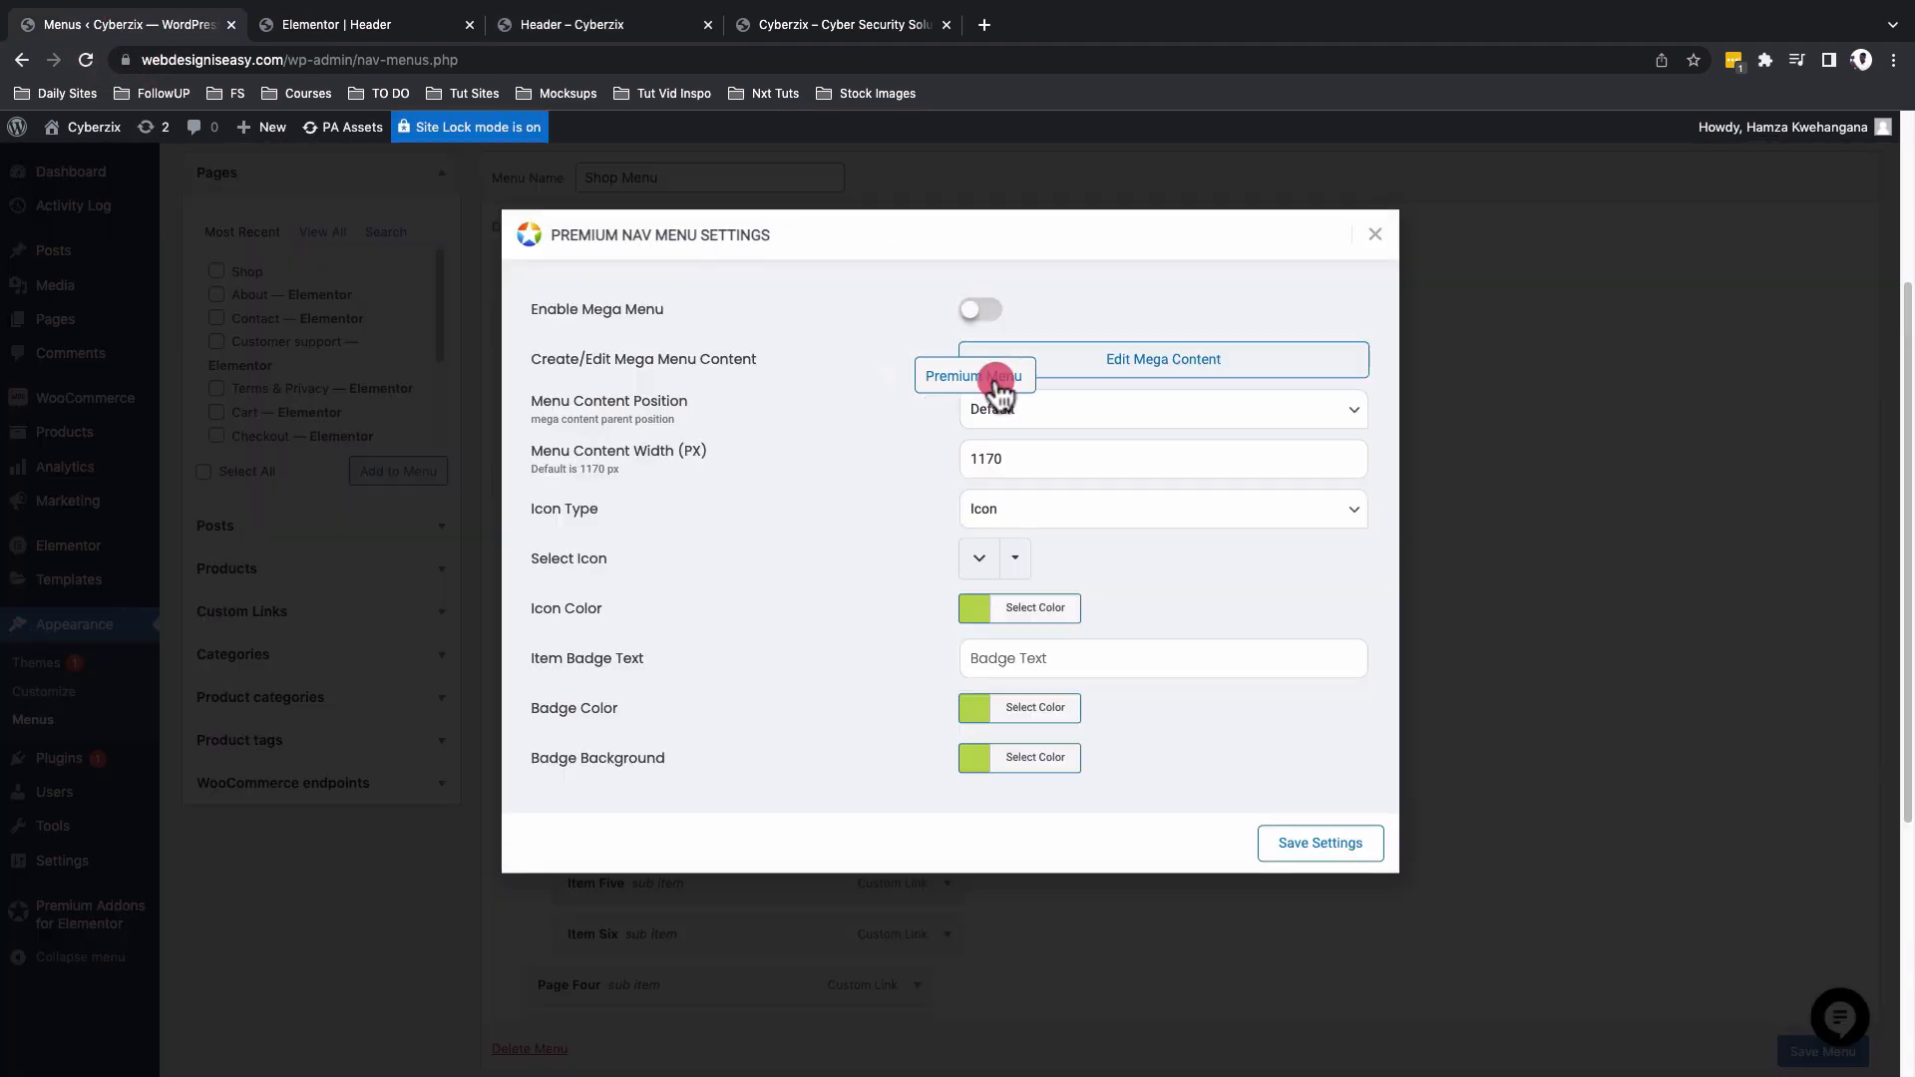
pyautogui.click(982, 311)
pyautogui.click(1138, 375)
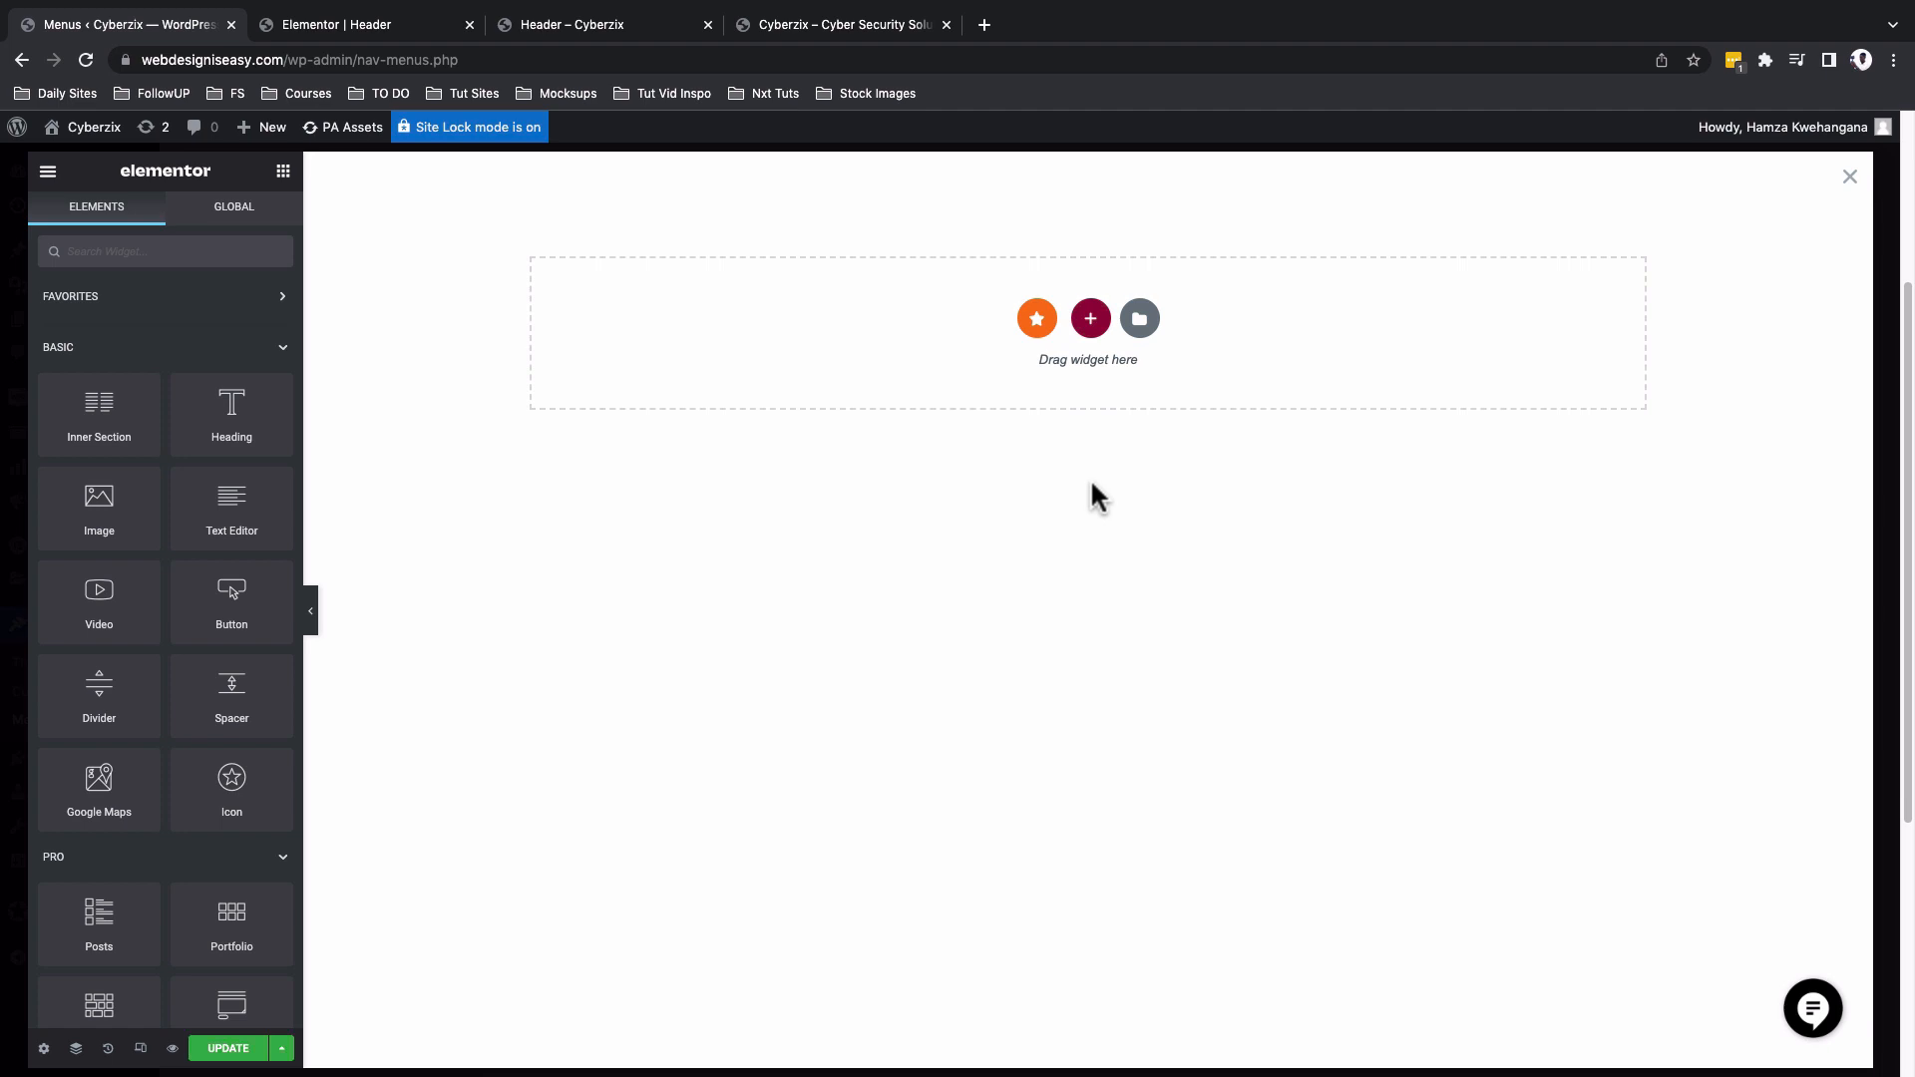
# Add a single-column section to the Shop item's mega content and place an Image widget in it.
pyautogui.click(1094, 324)
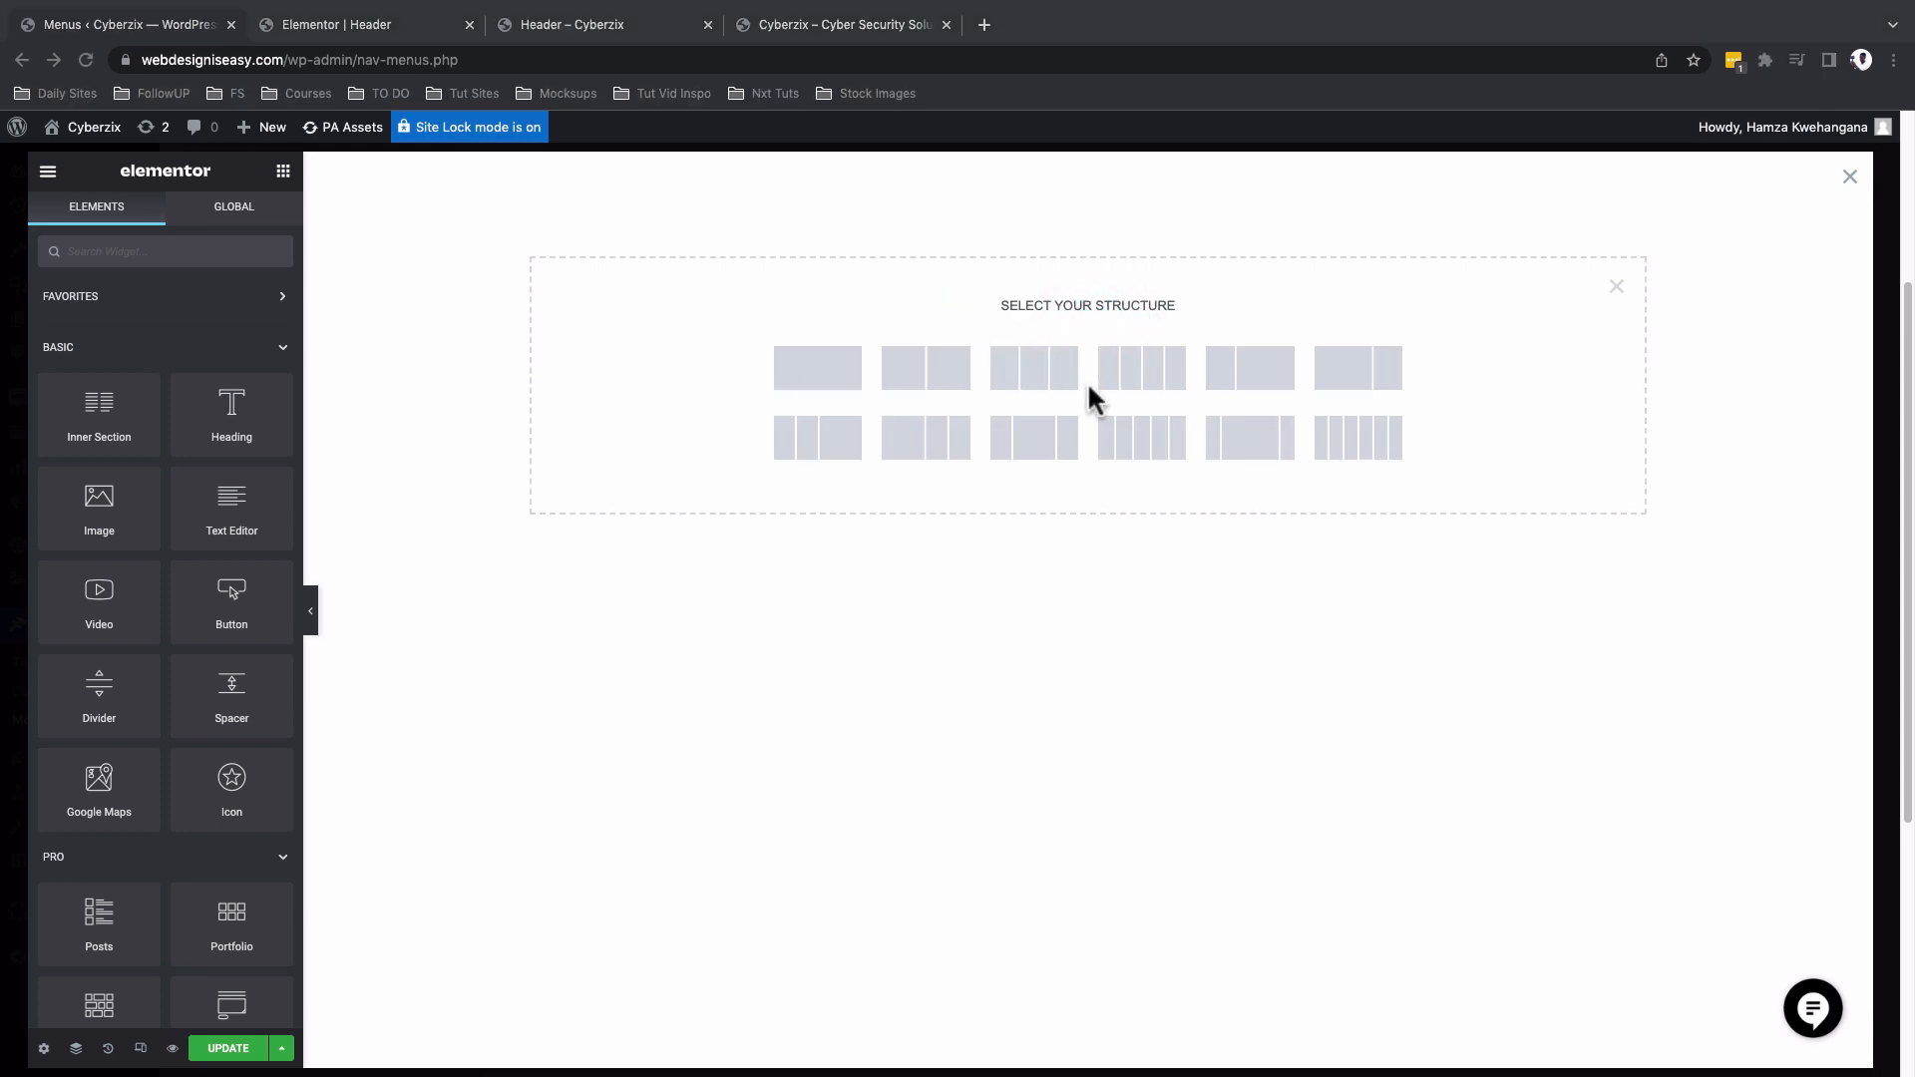
pyautogui.click(801, 366)
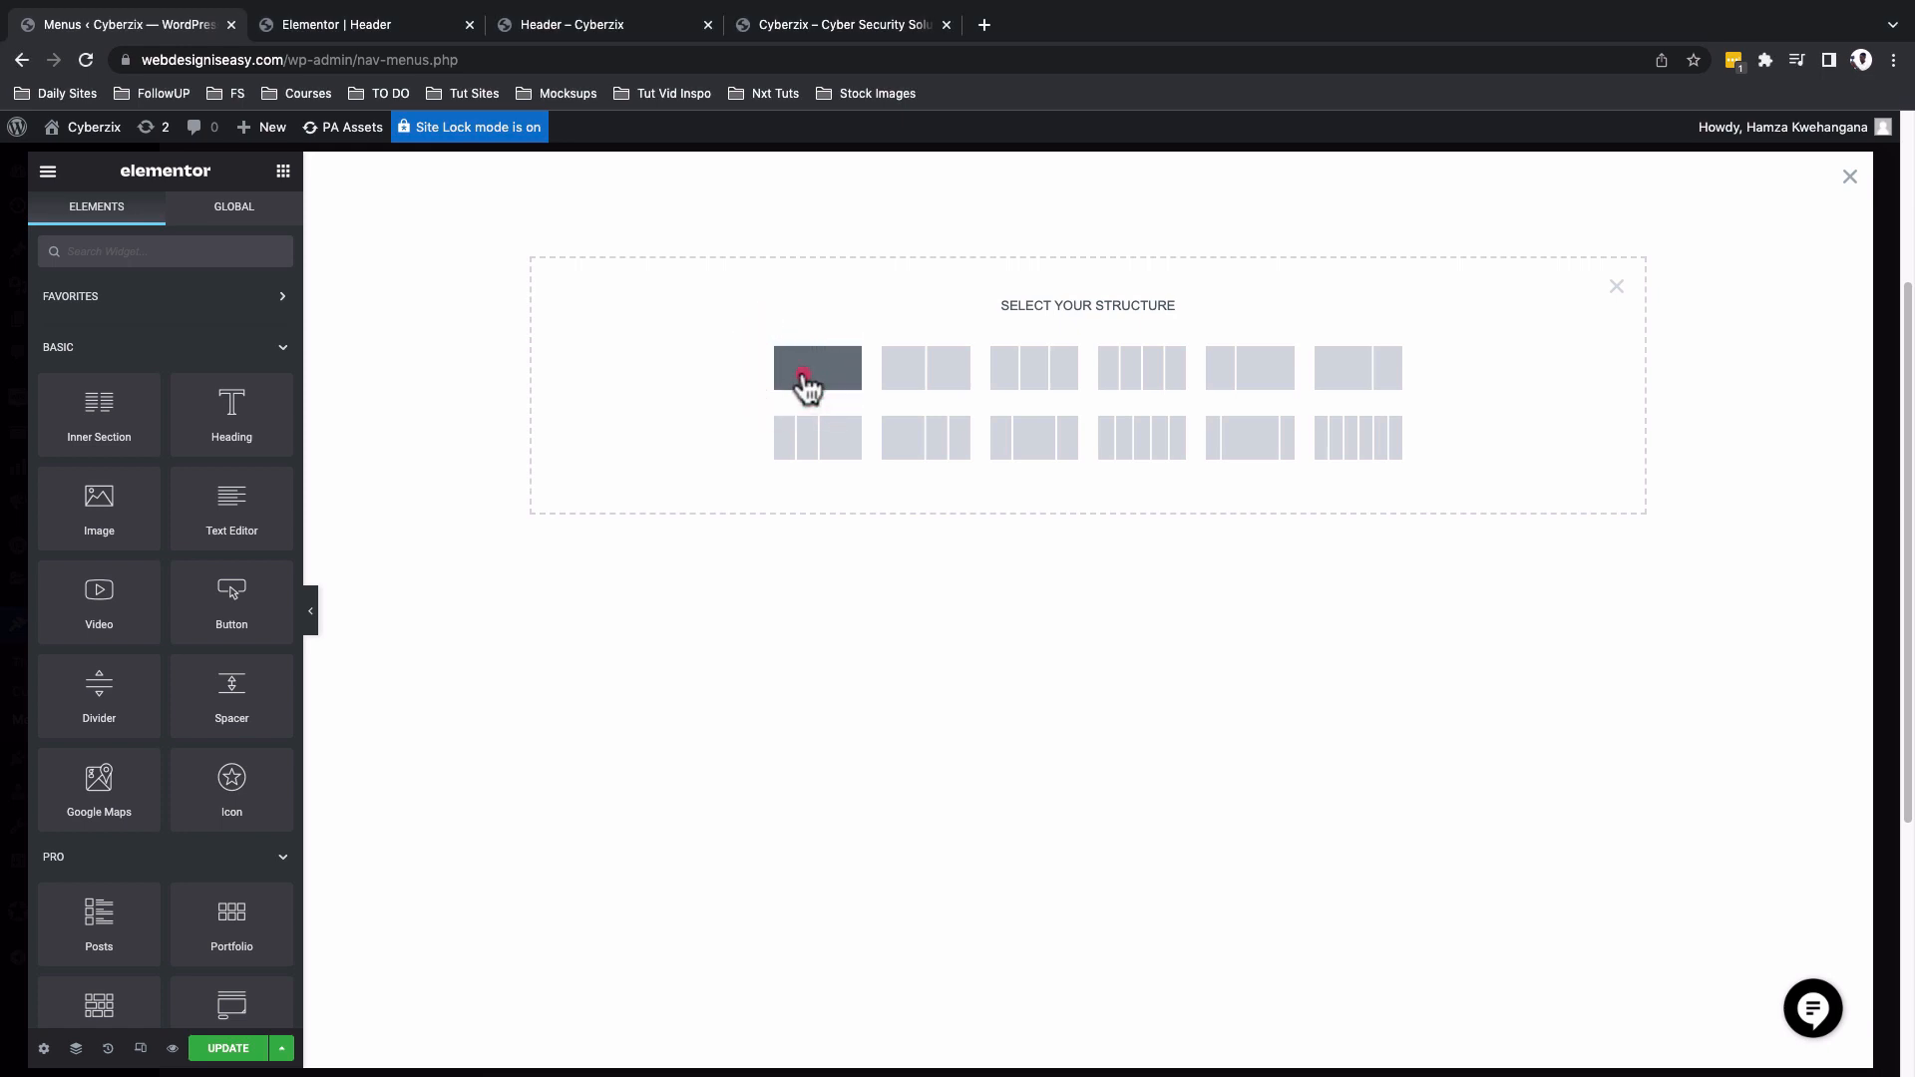
pyautogui.click(801, 374)
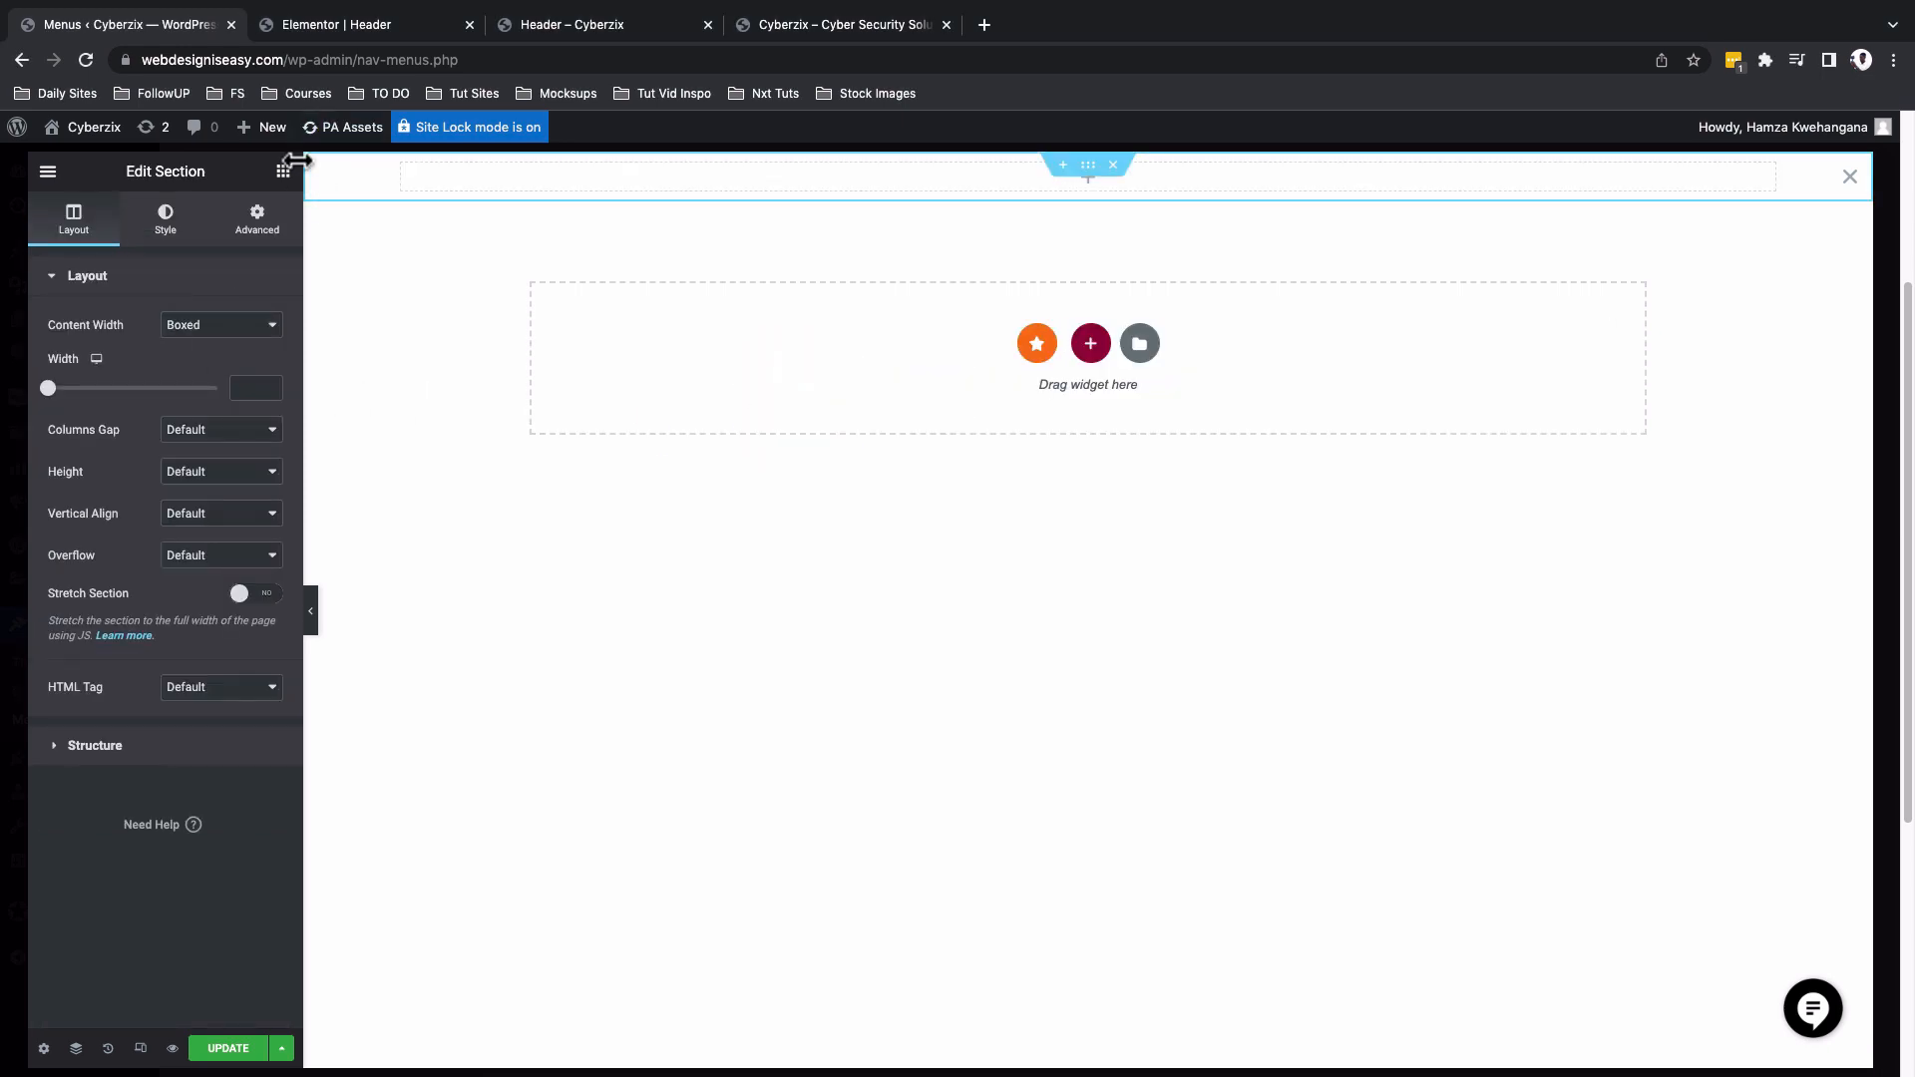
pyautogui.click(283, 170)
pyautogui.moveTo(86, 498); pyautogui.dragTo(751, 176)
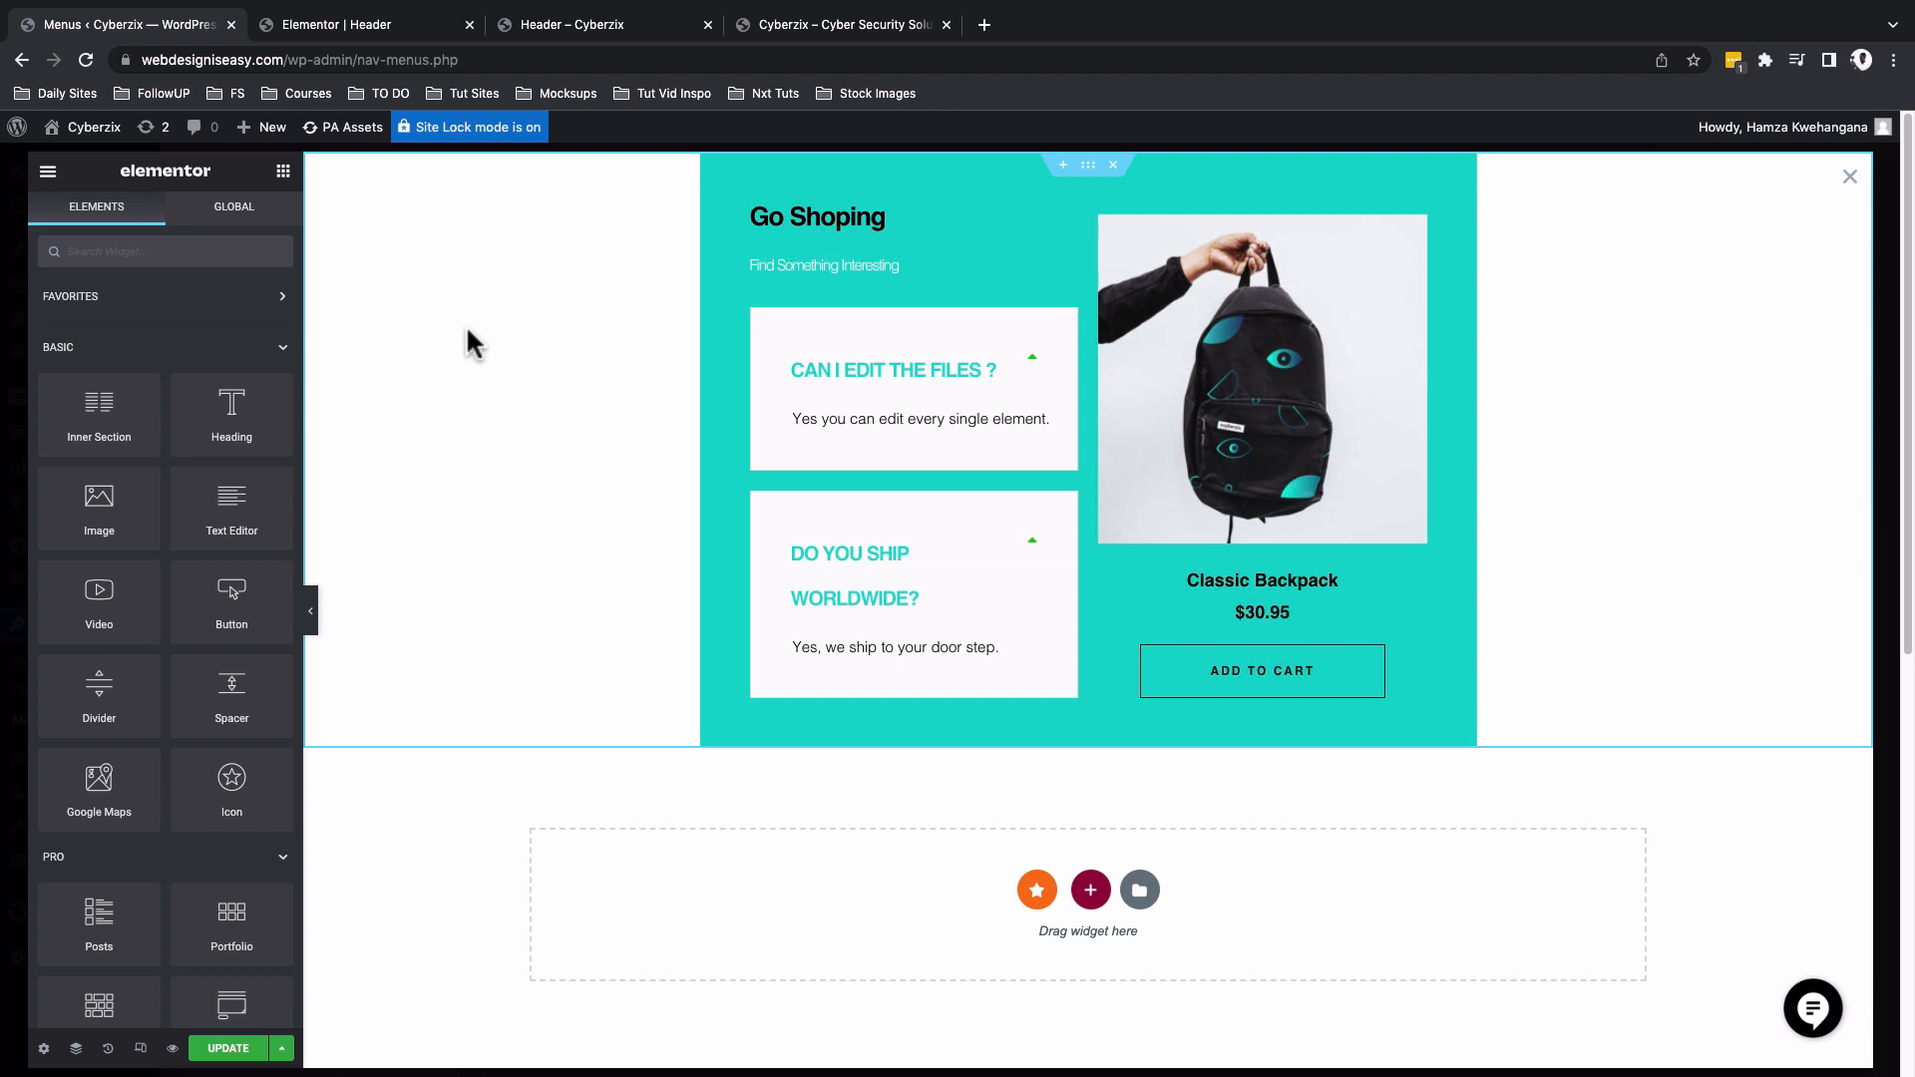
# Examine the finished section's structure in the Navigator, expanding it down to the inner section's columns.
pyautogui.click(464, 325)
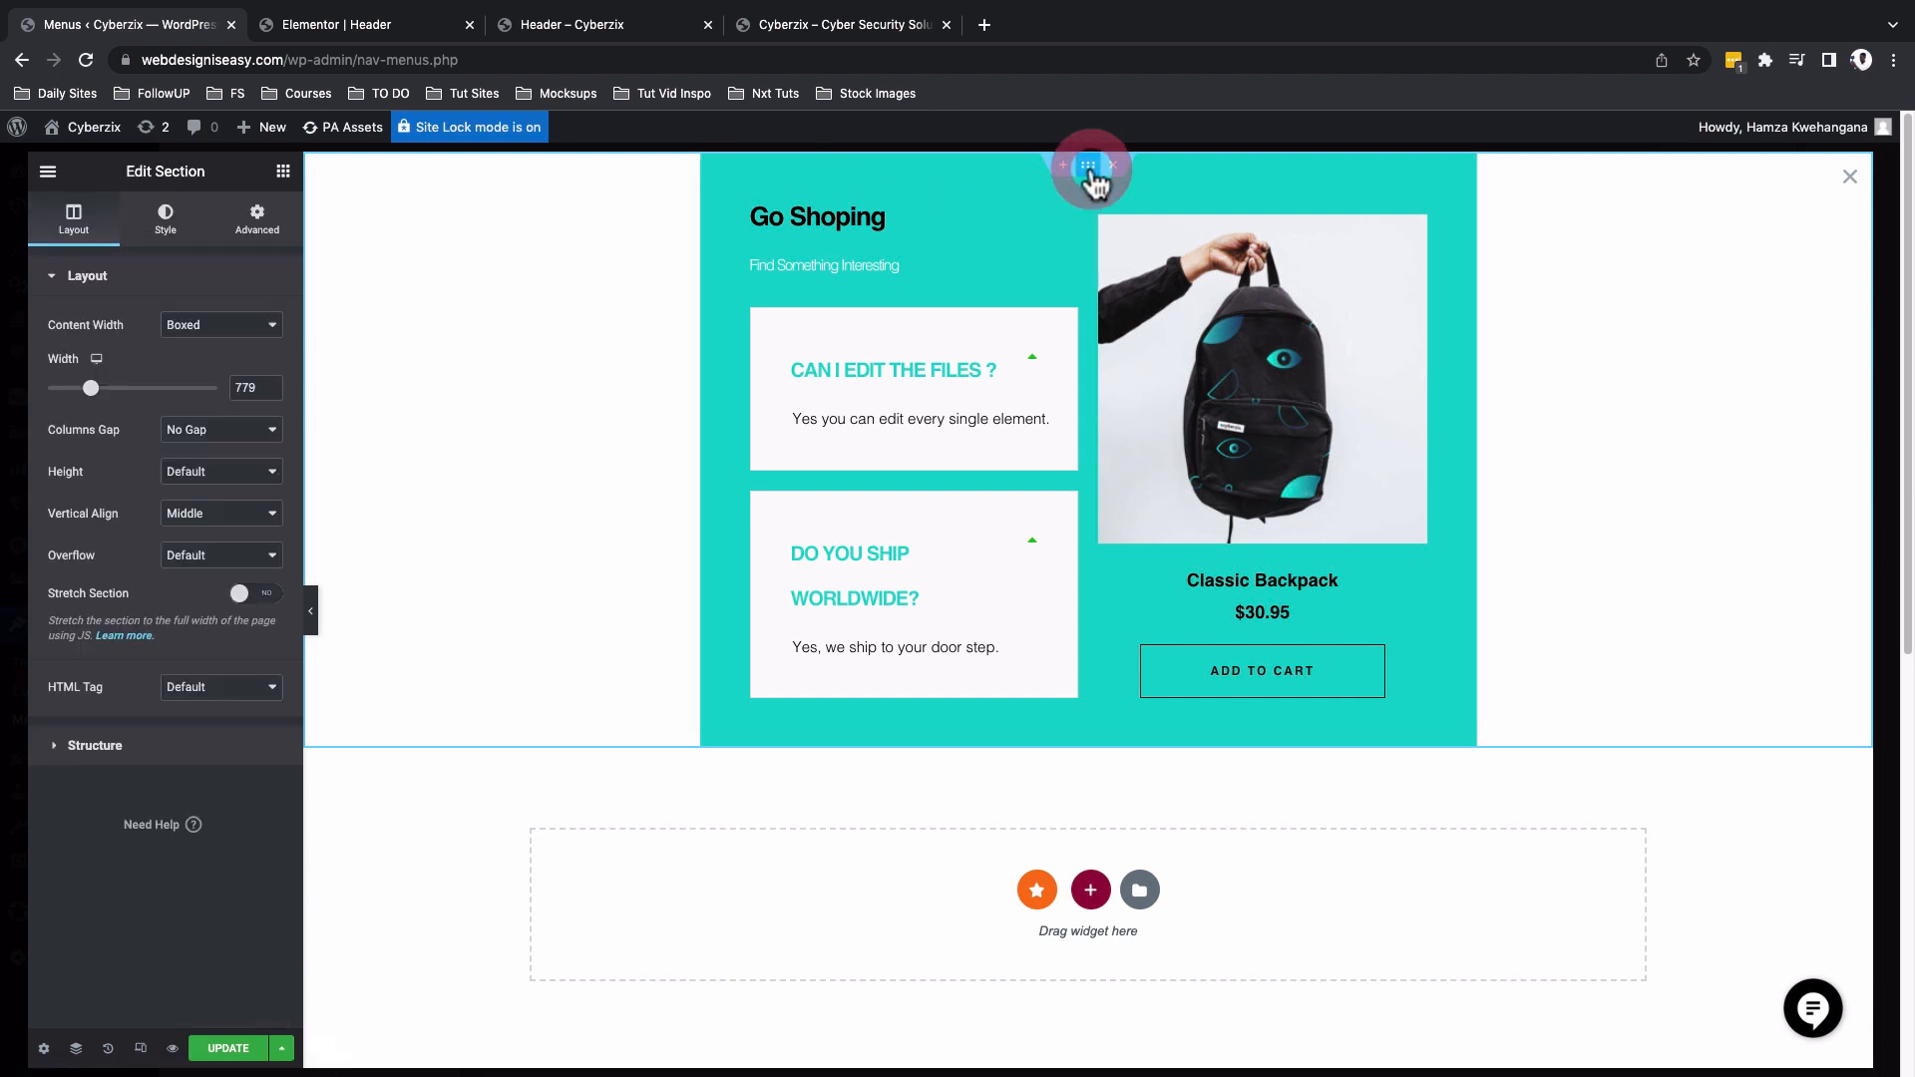
pyautogui.click(75, 1048)
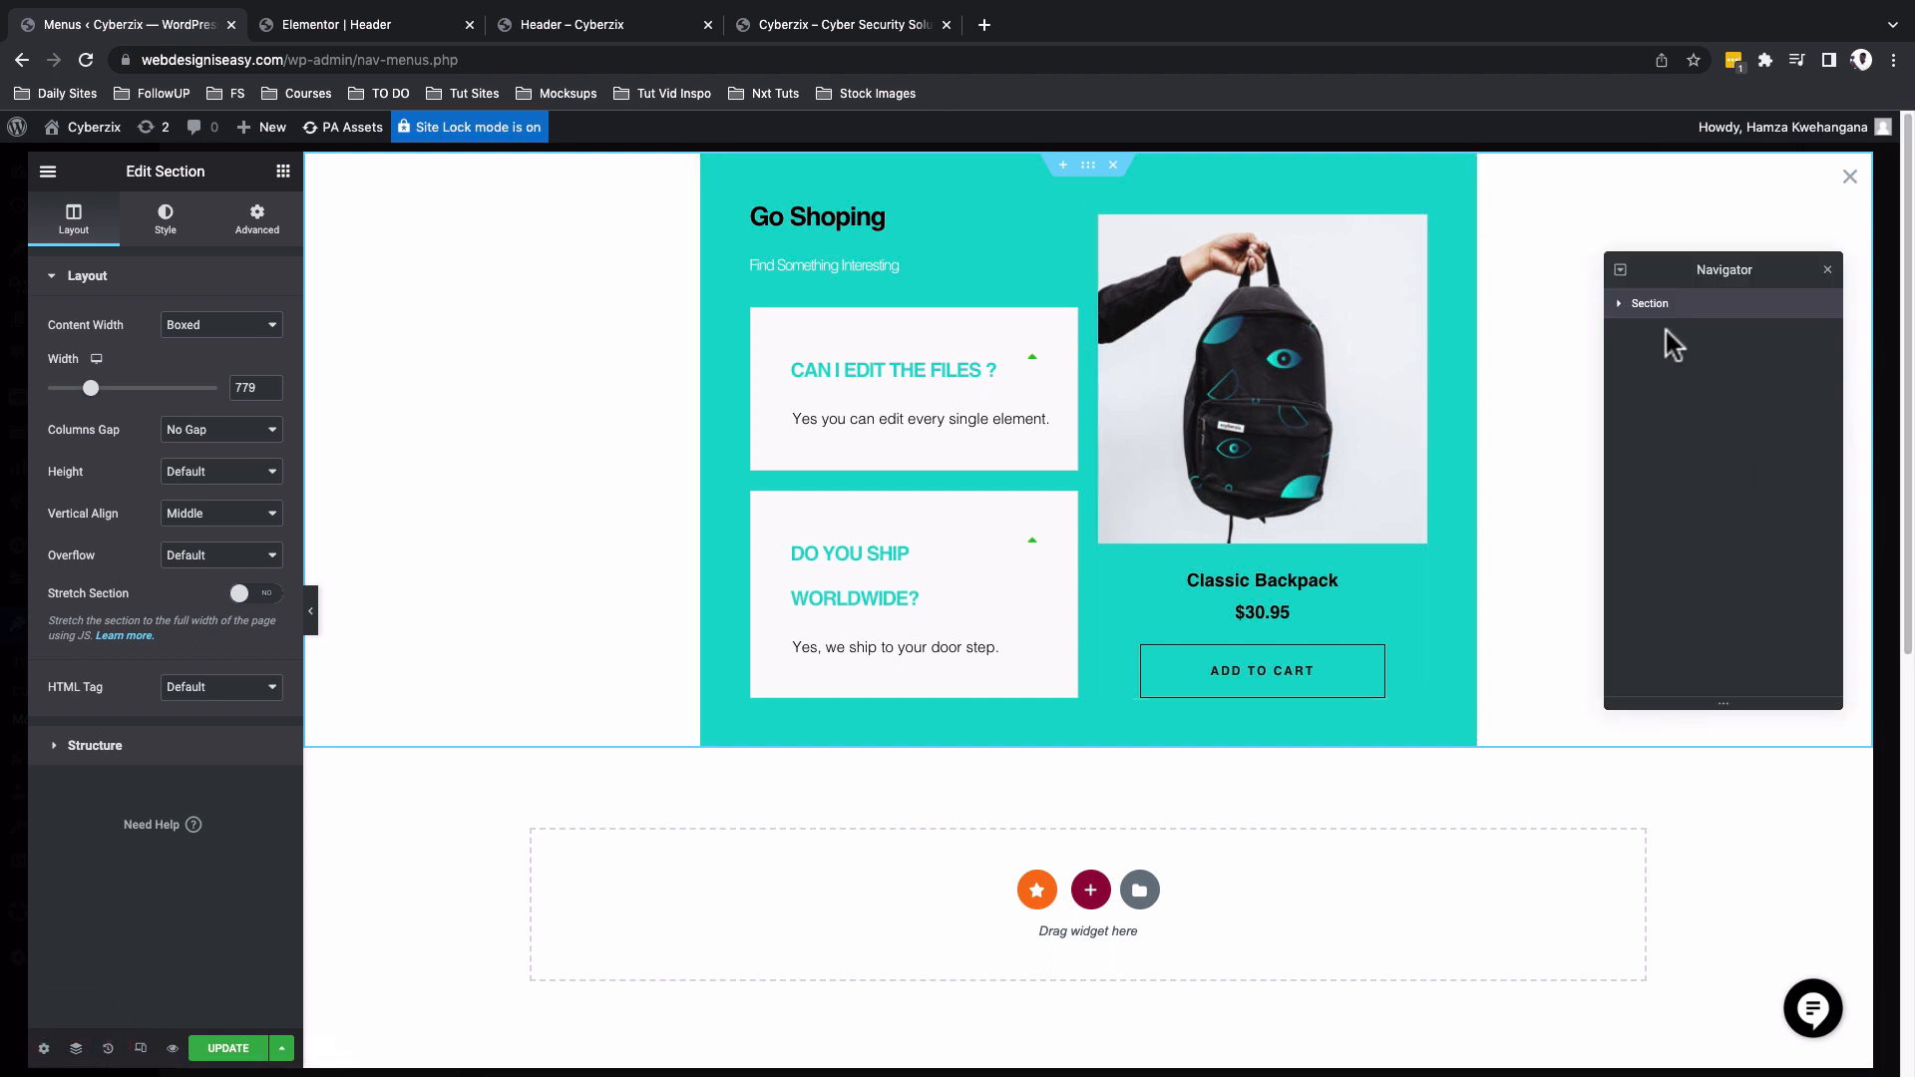
pyautogui.click(1619, 303)
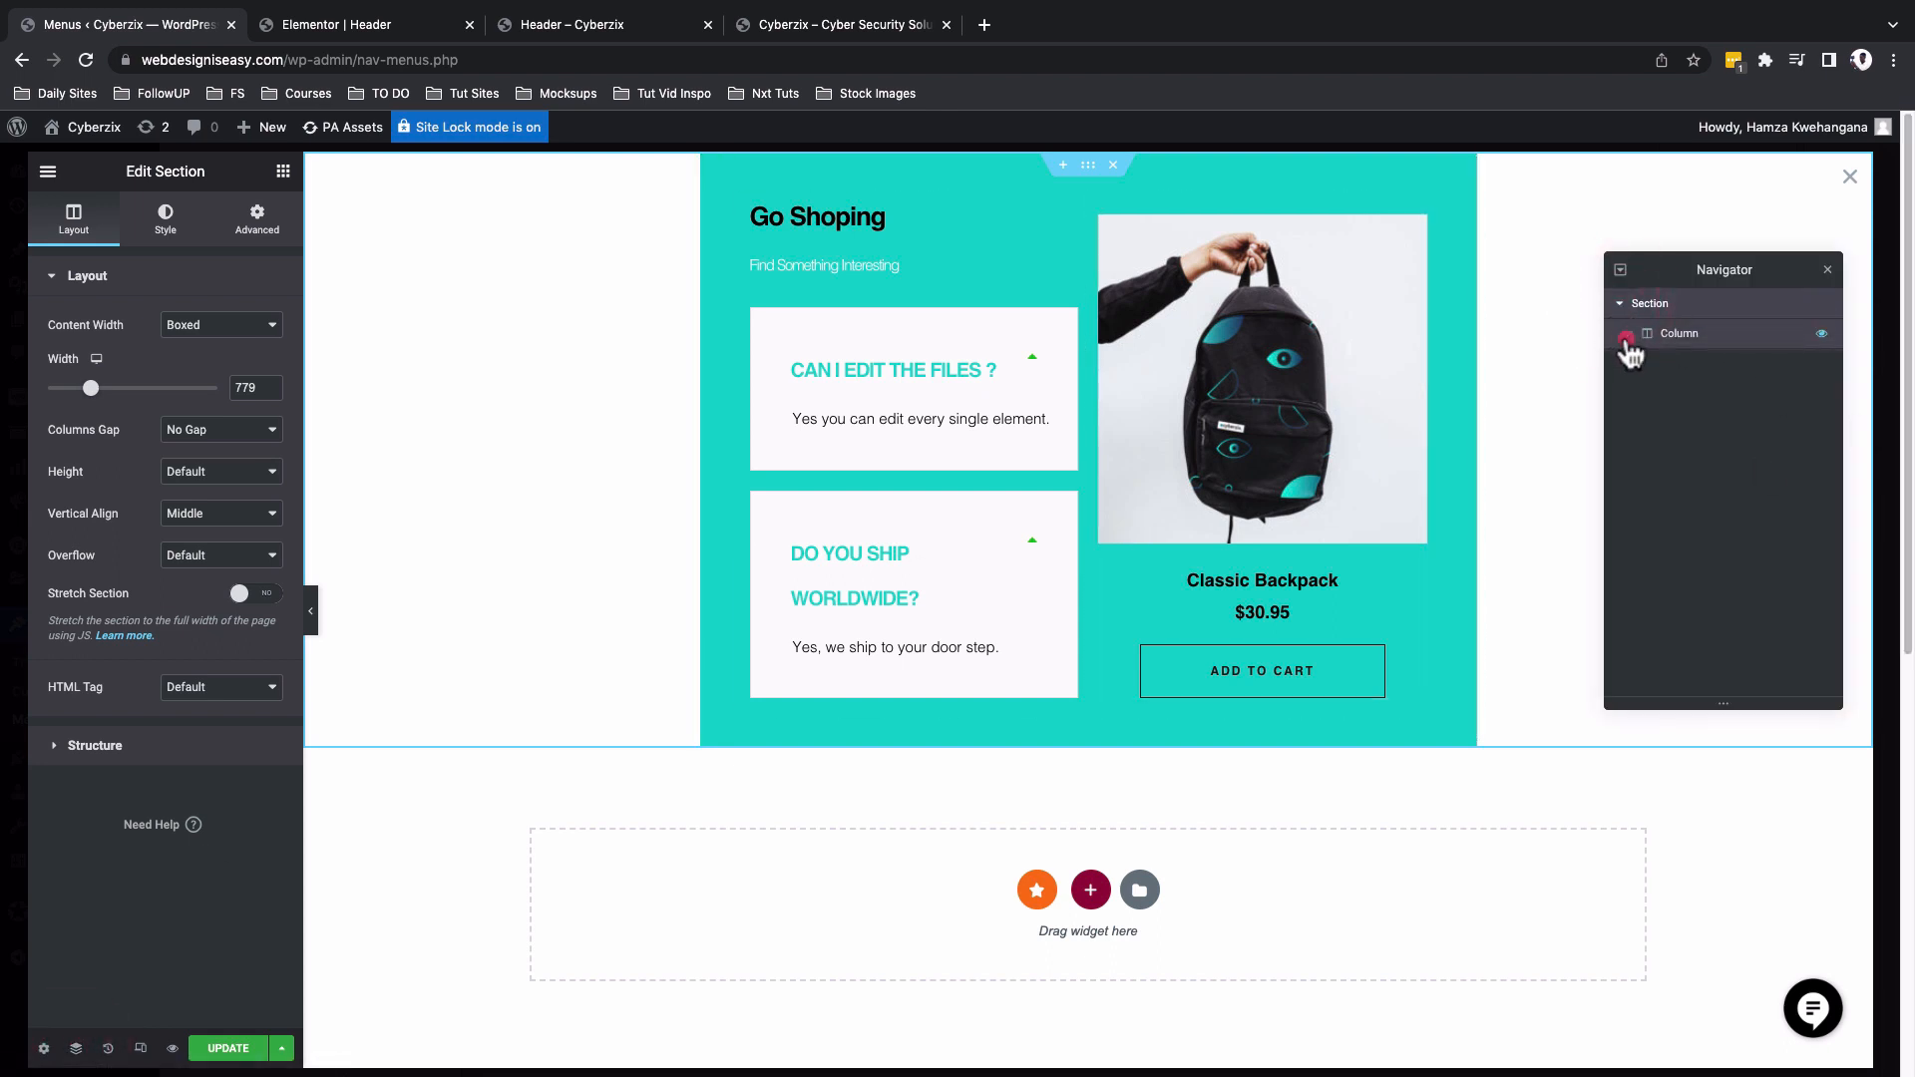
pyautogui.click(1628, 337)
pyautogui.click(1644, 365)
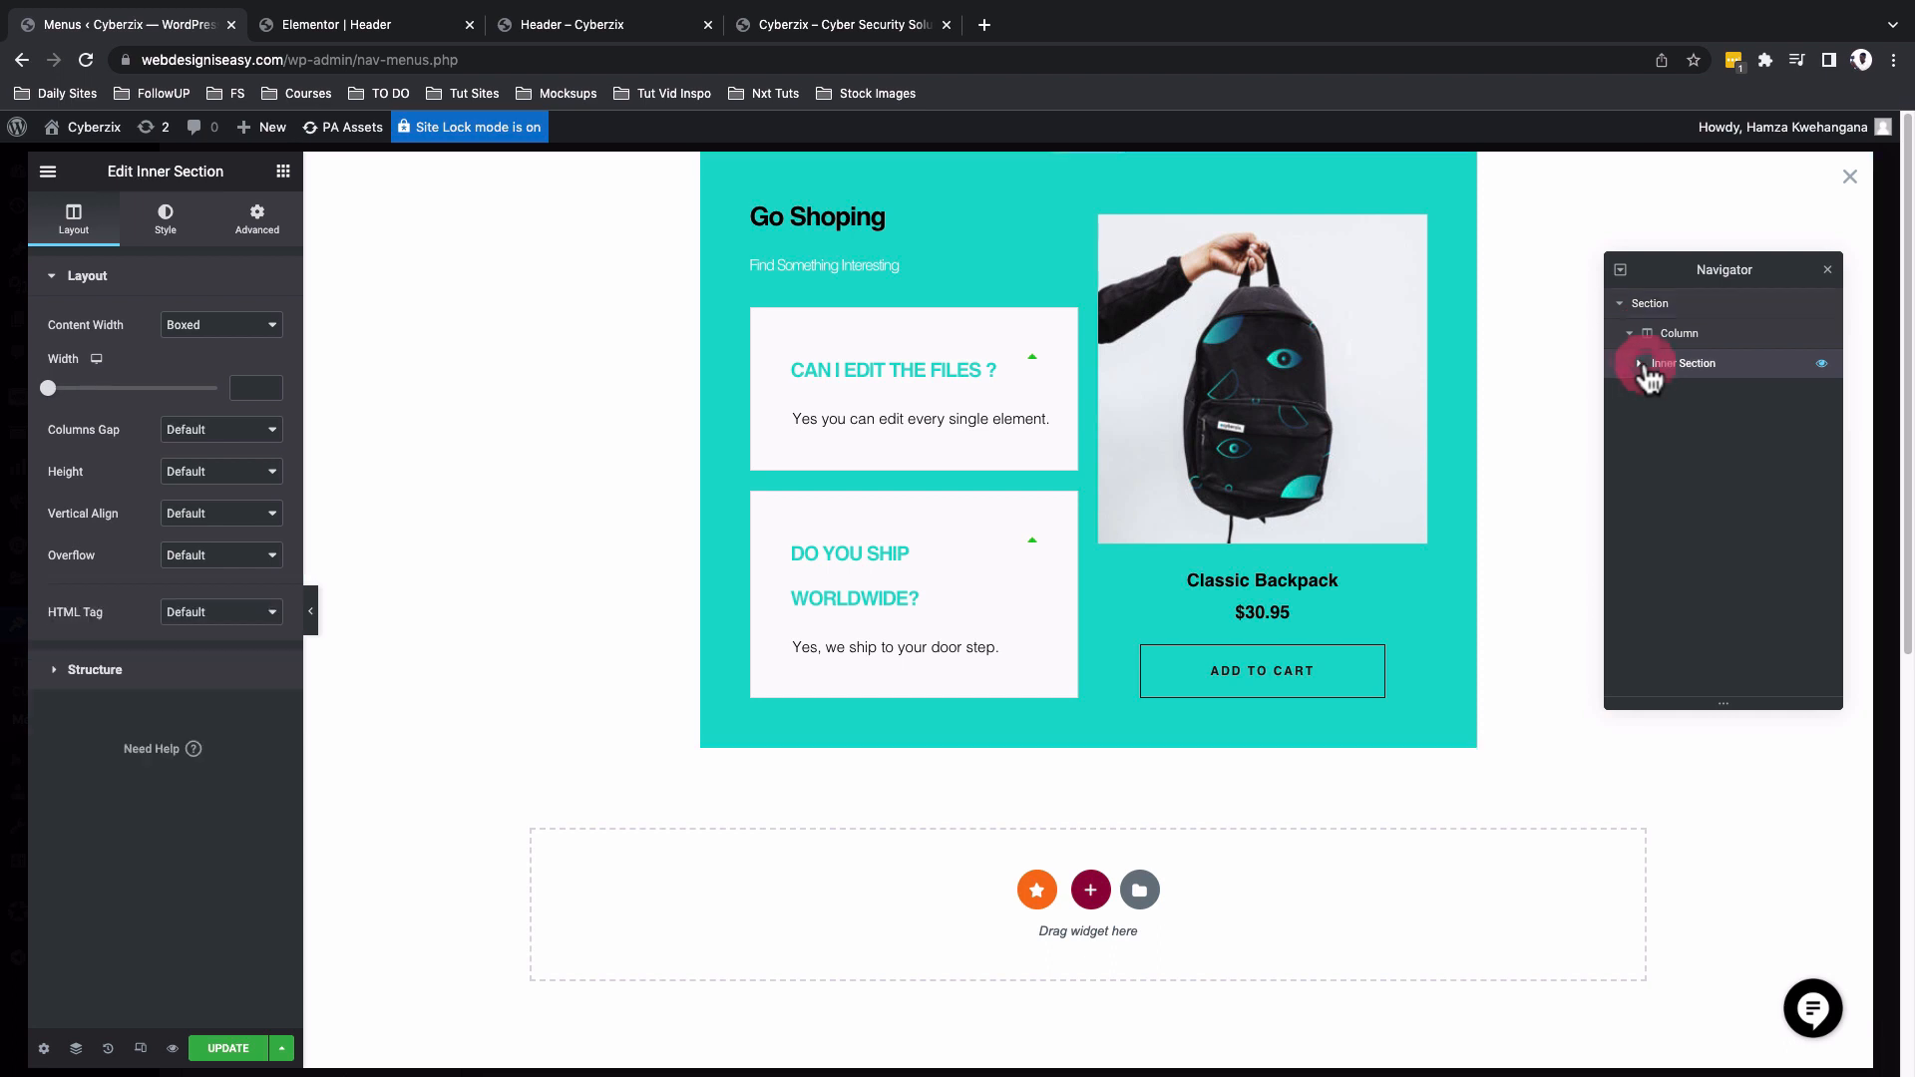
pyautogui.click(1639, 363)
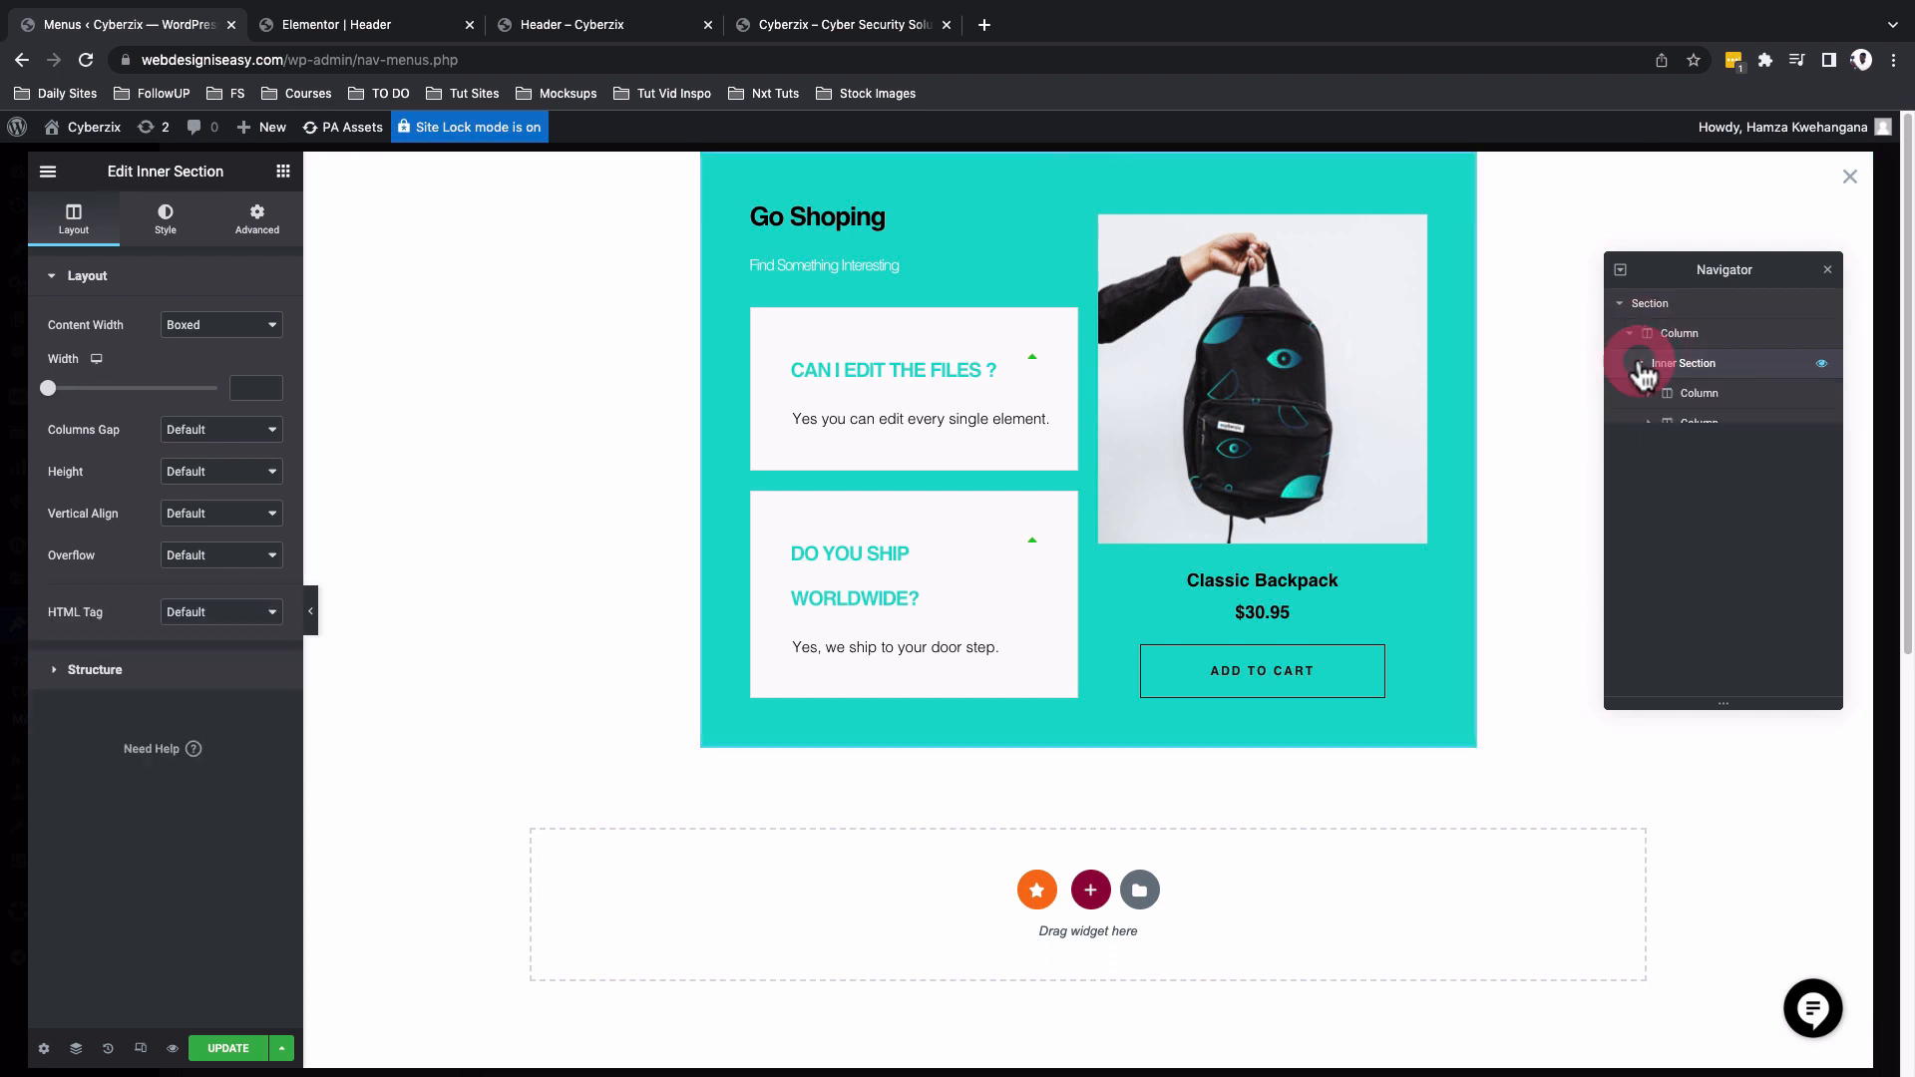
pyautogui.click(1698, 423)
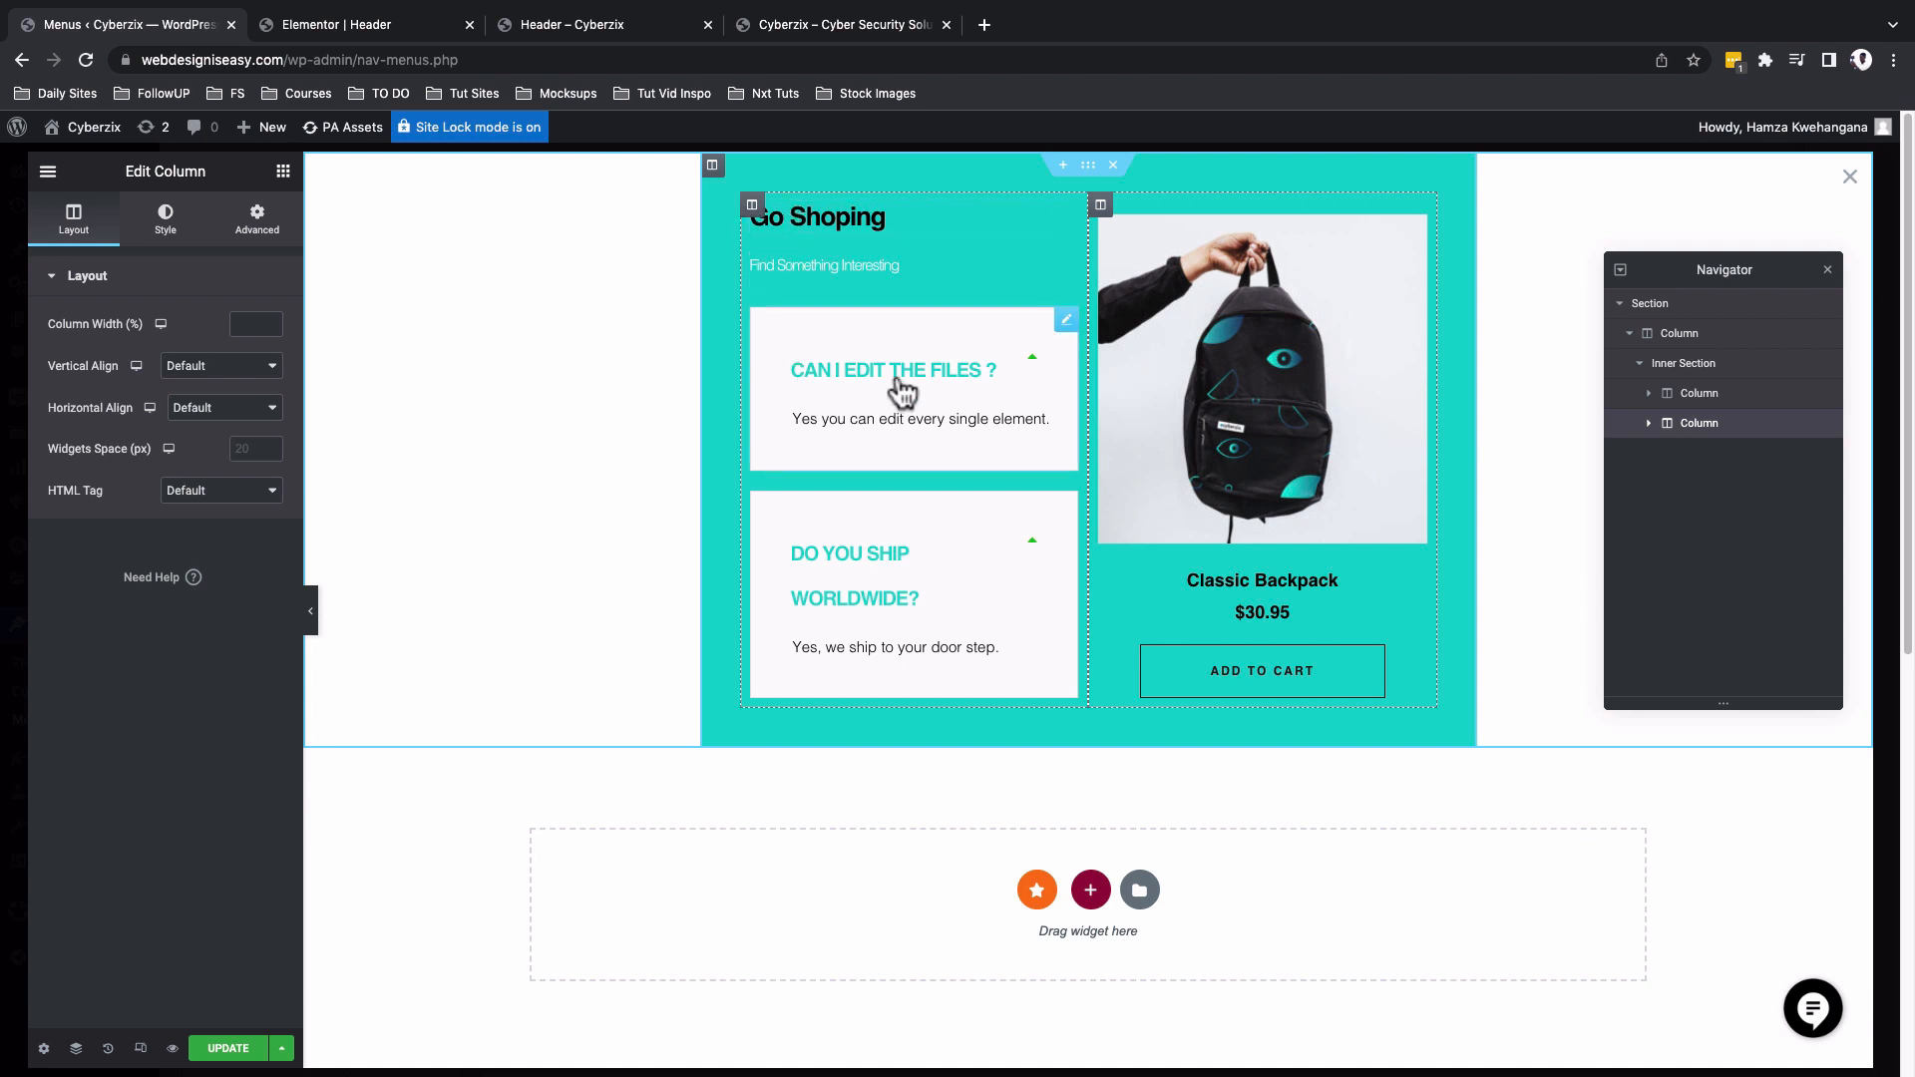
# Inspect the first Toggle widget and the Products widget, and search the widget library for "product".
pyautogui.click(1065, 320)
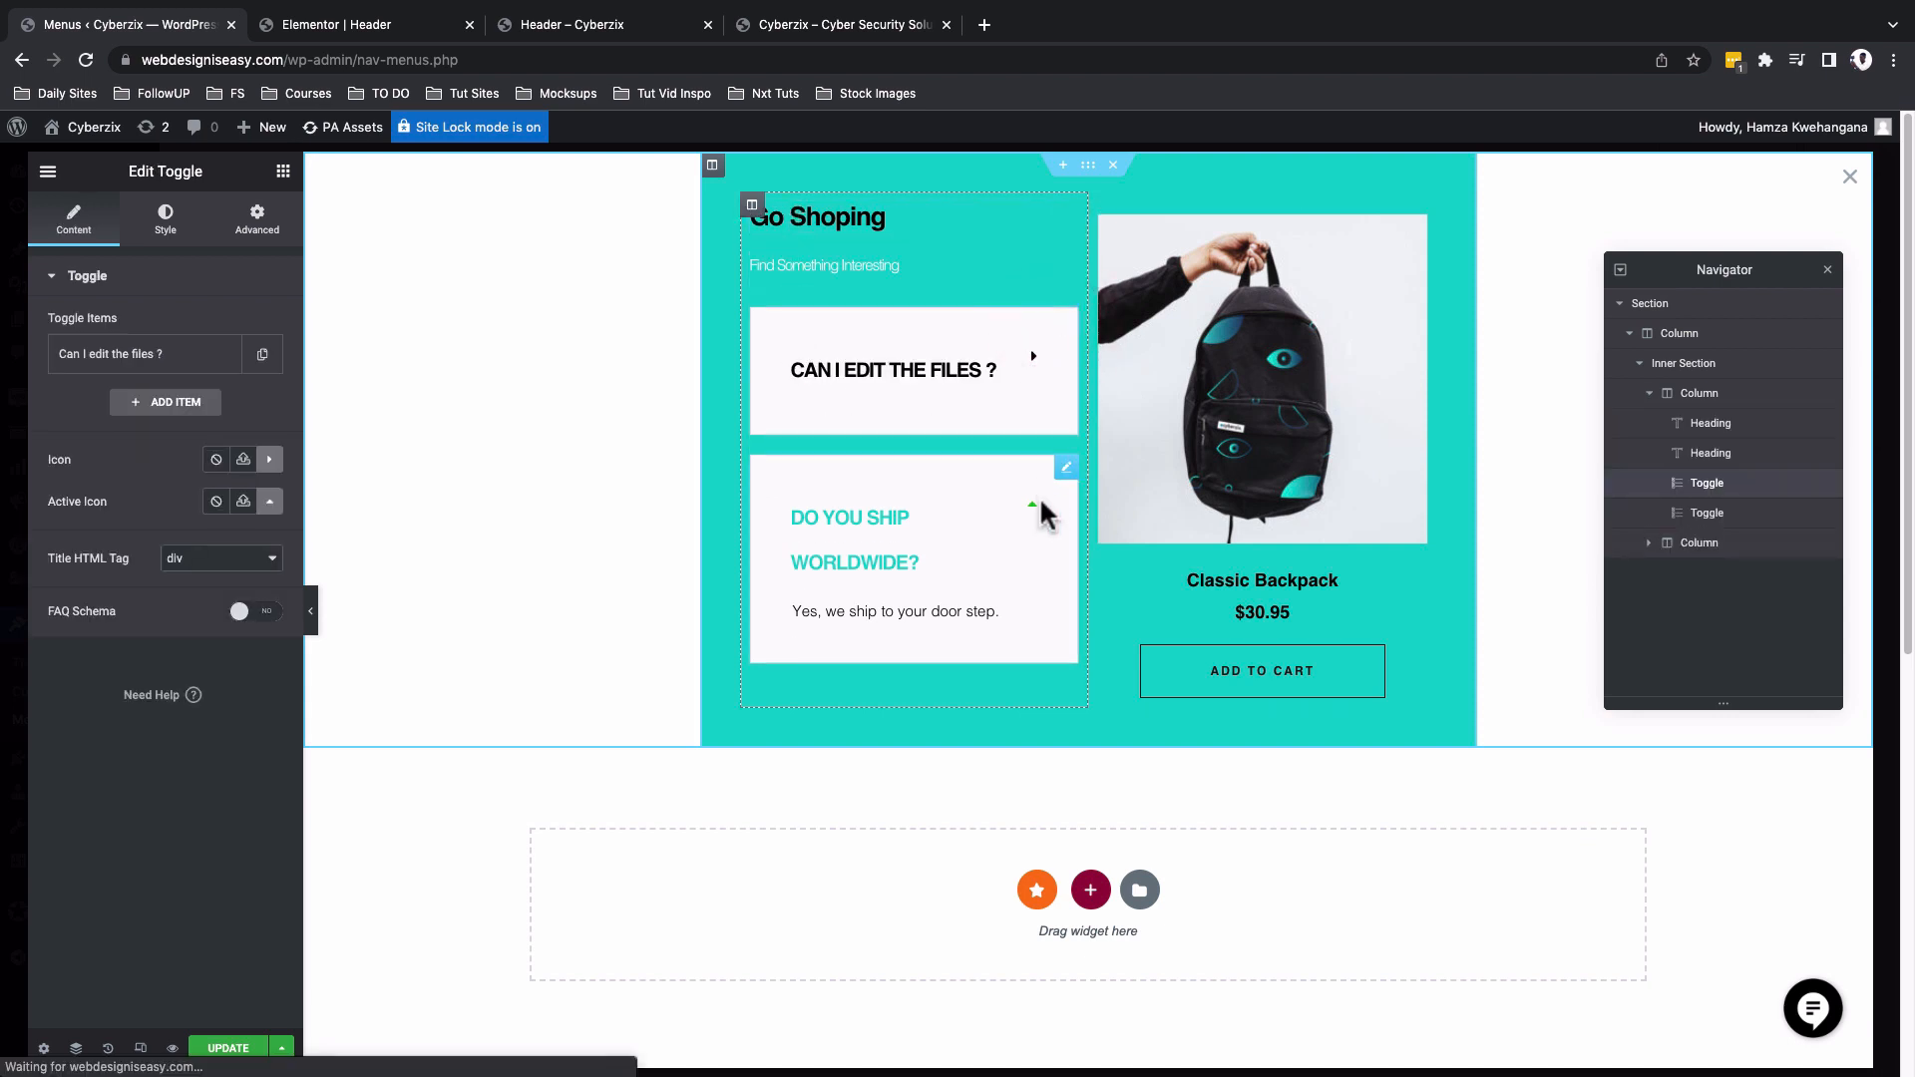
pyautogui.click(1420, 217)
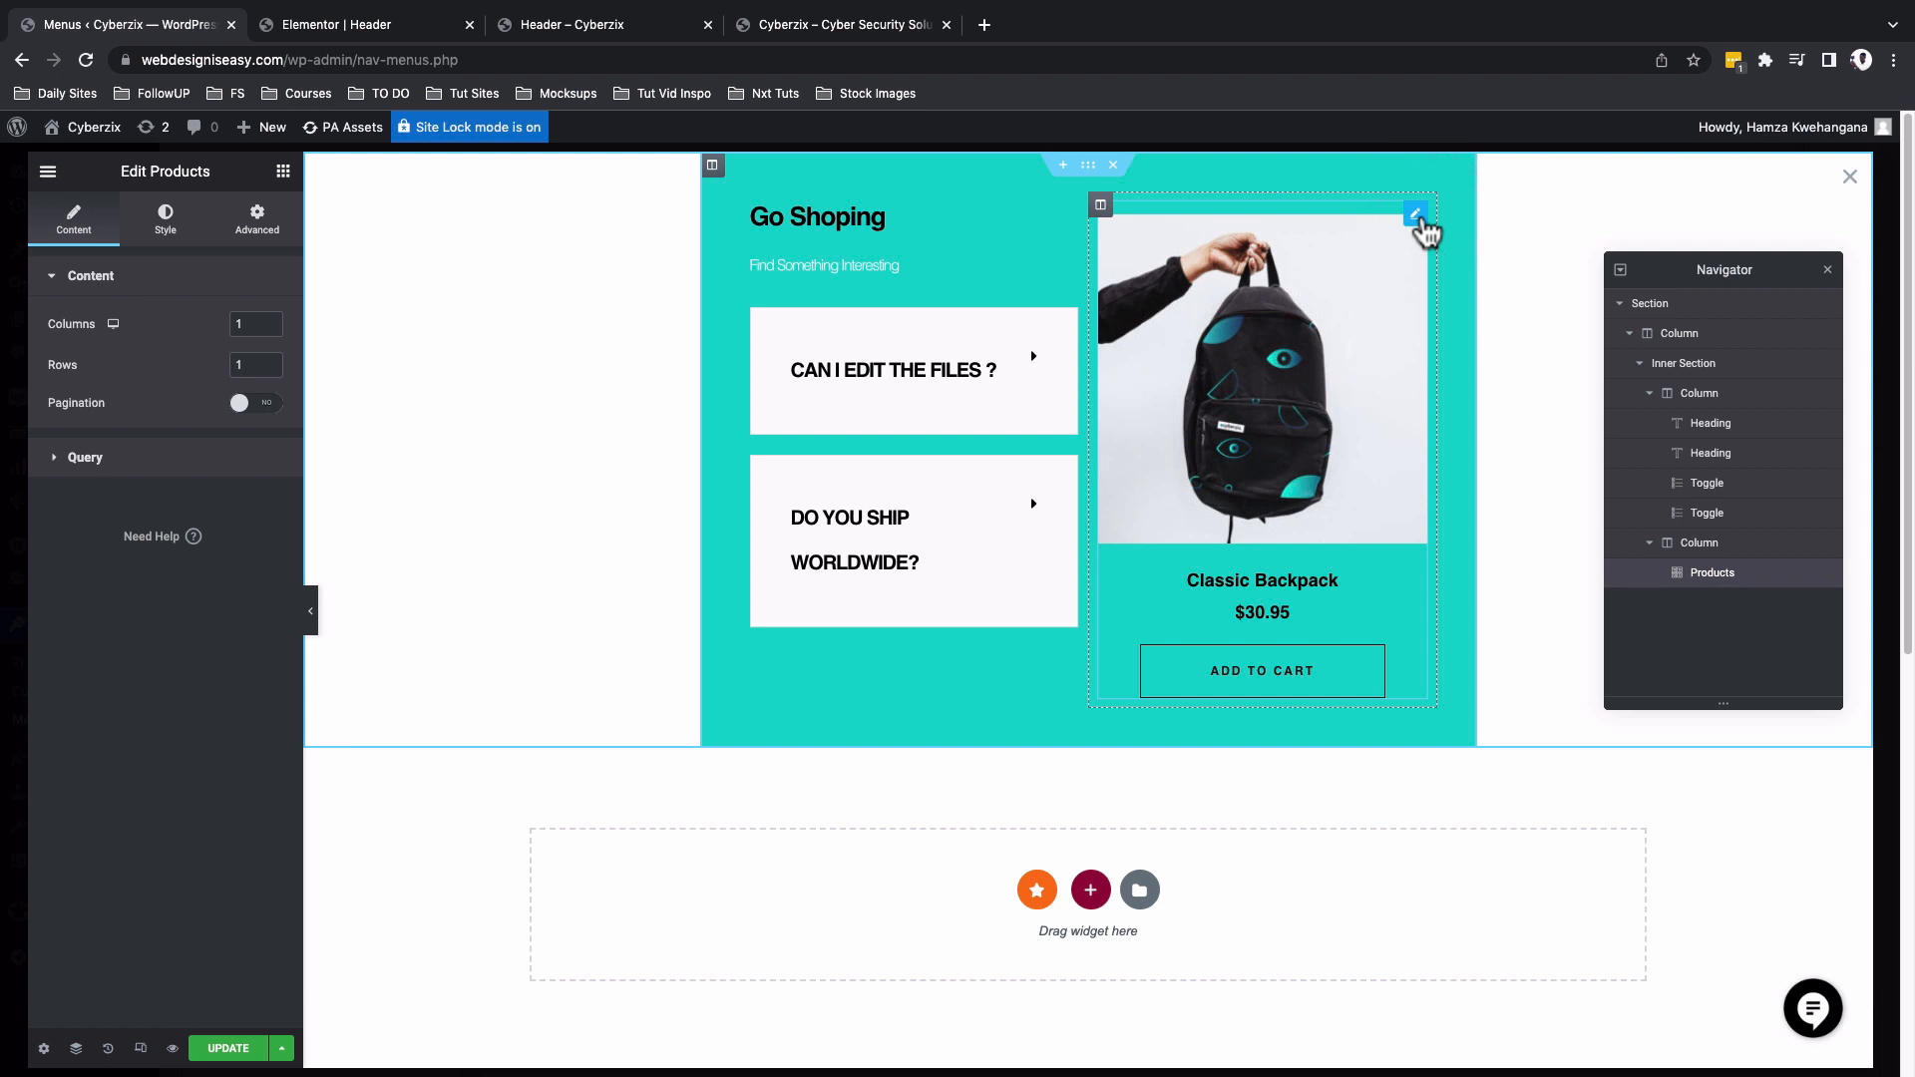
pyautogui.click(283, 171)
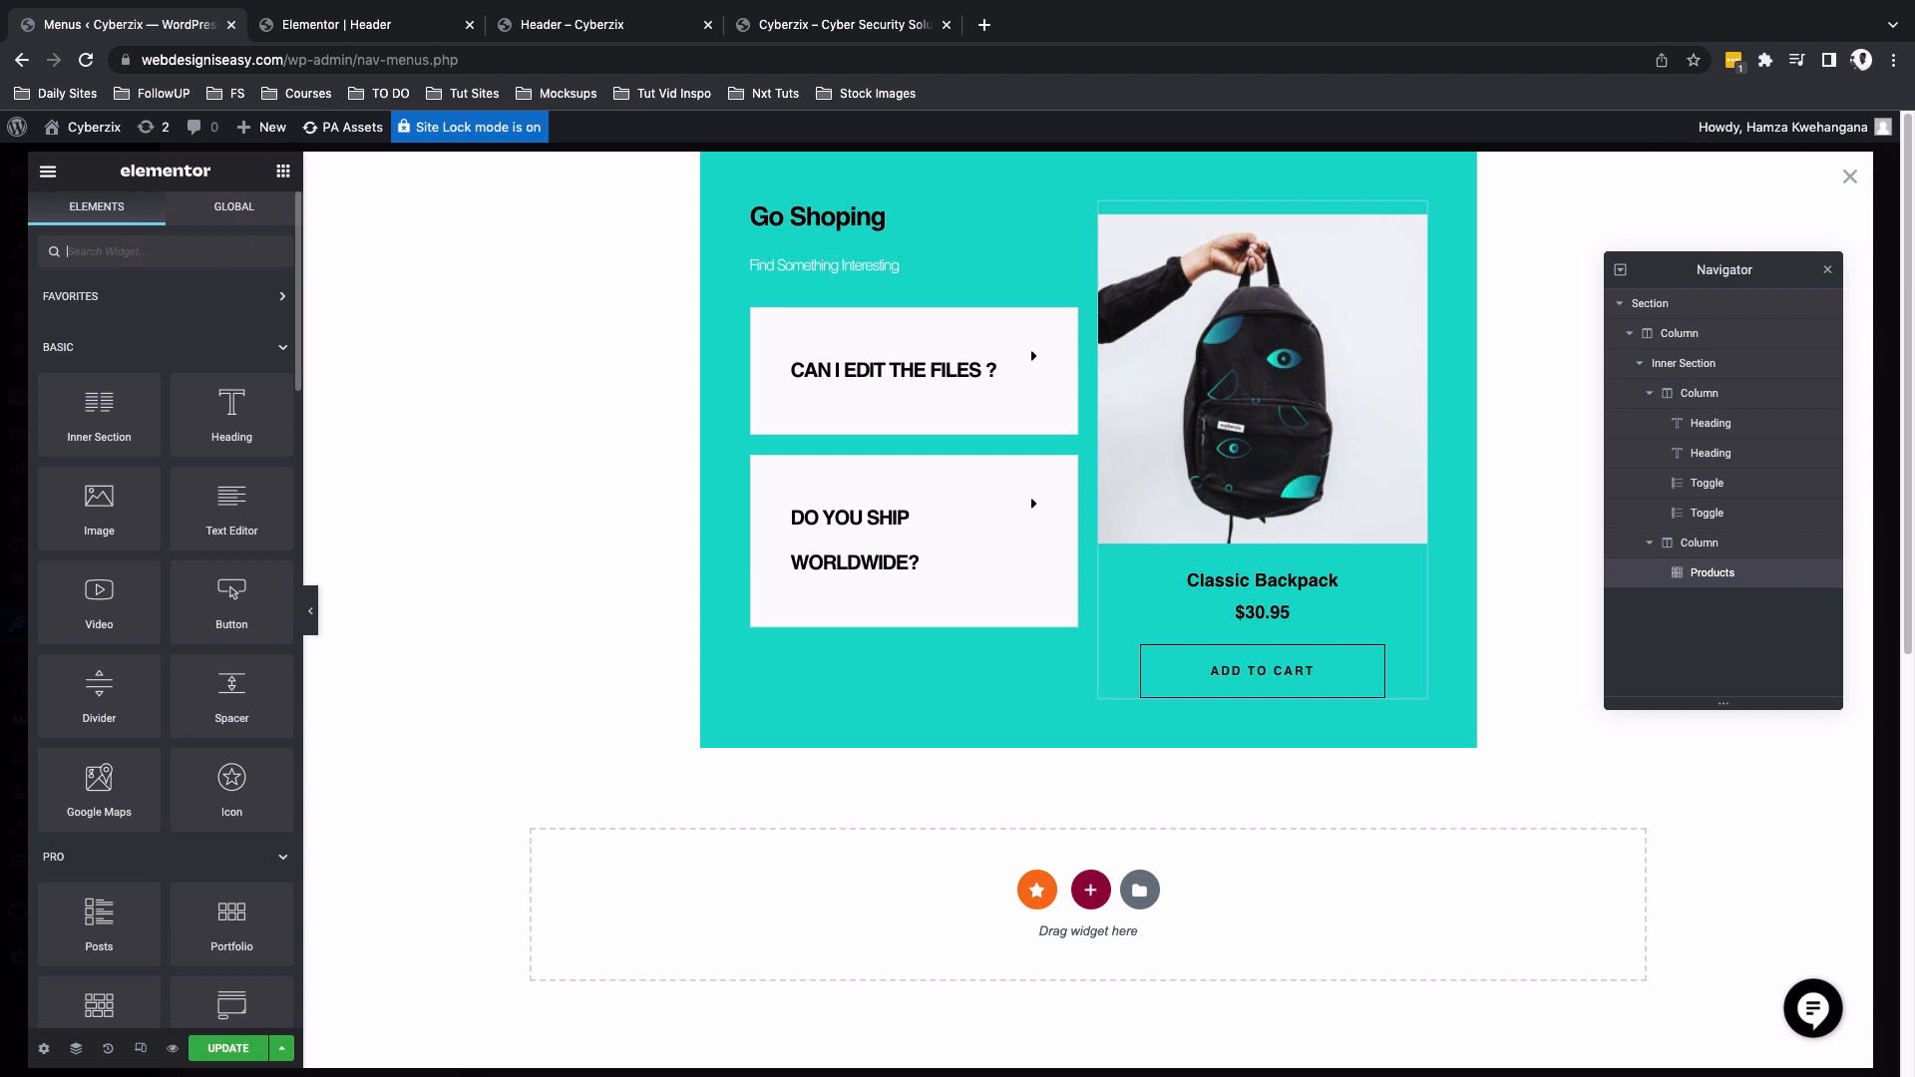
pyautogui.write('product')
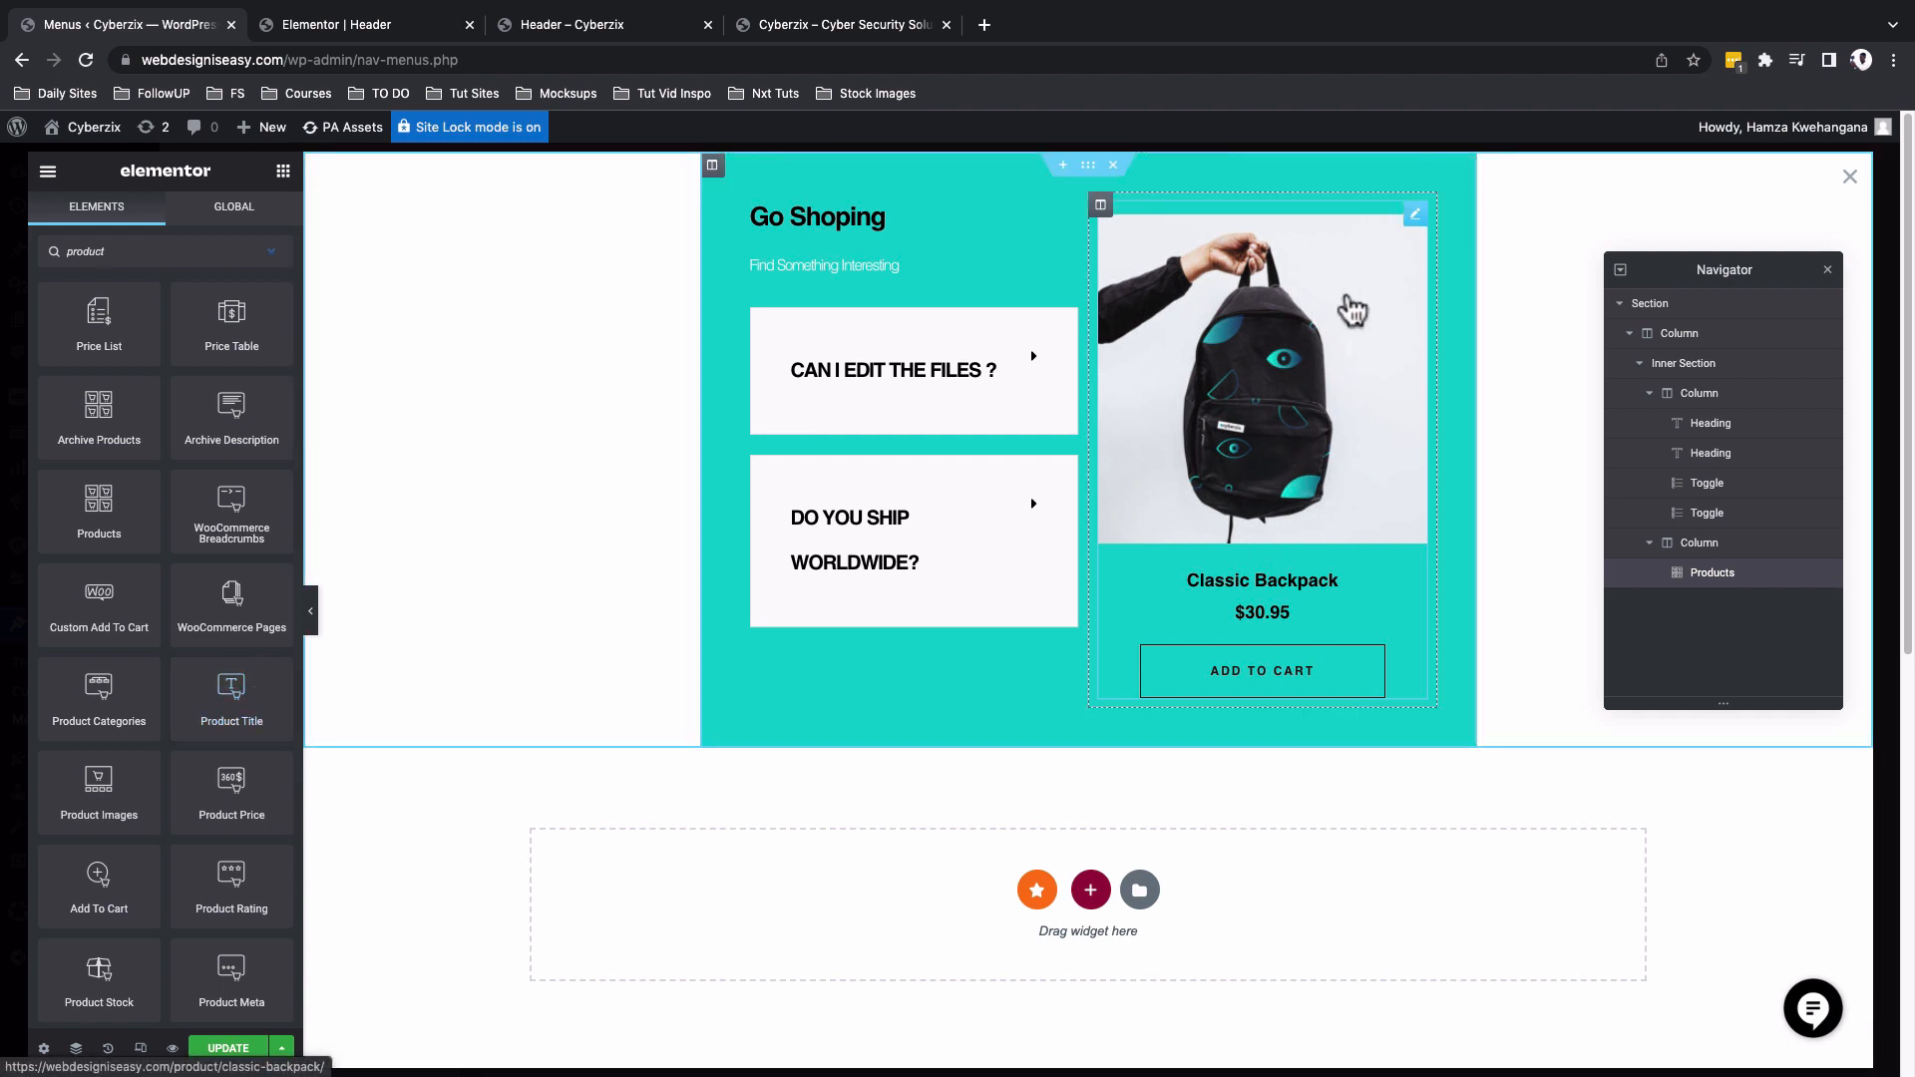
# Try the Products widget with 2 rows, review the layout and set the rows back to 1.
pyautogui.click(1416, 214)
pyautogui.doubleClick(245, 325)
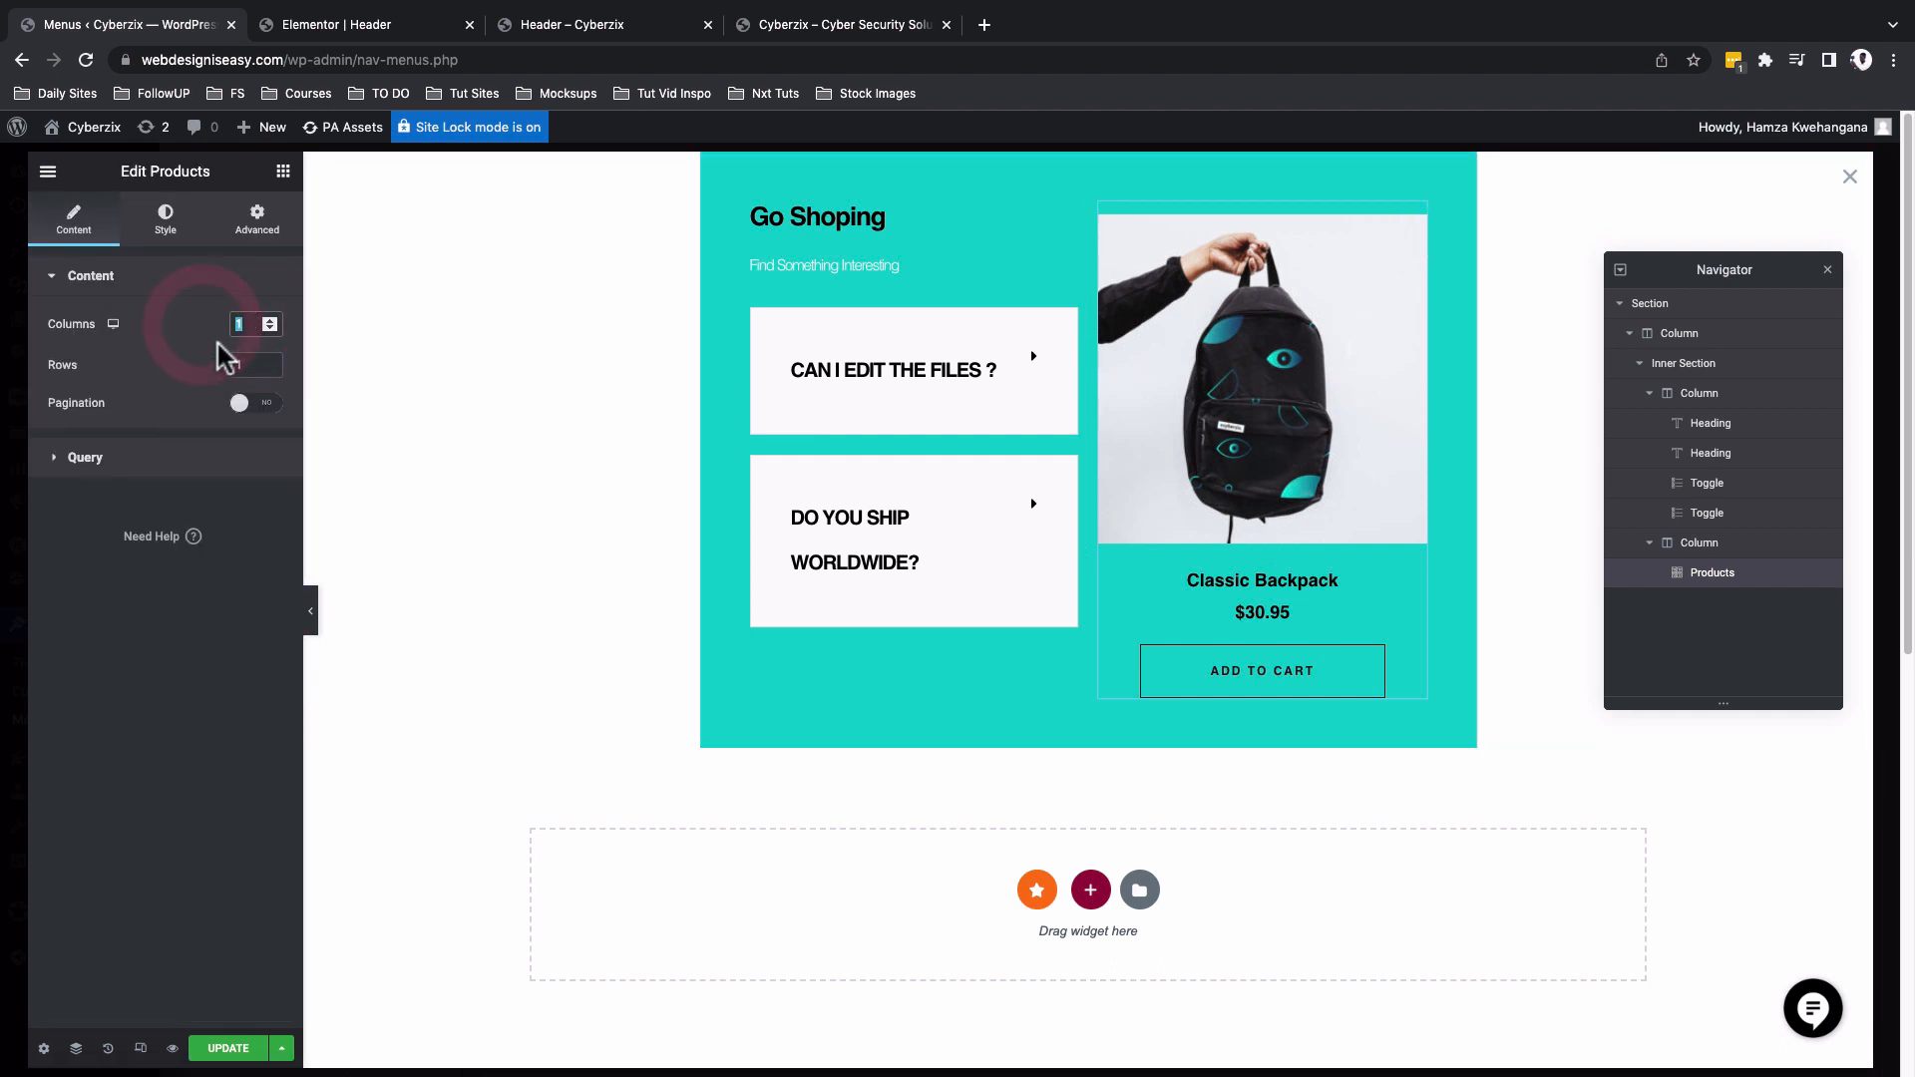
pyautogui.moveTo(250, 366); pyautogui.dragTo(176, 362)
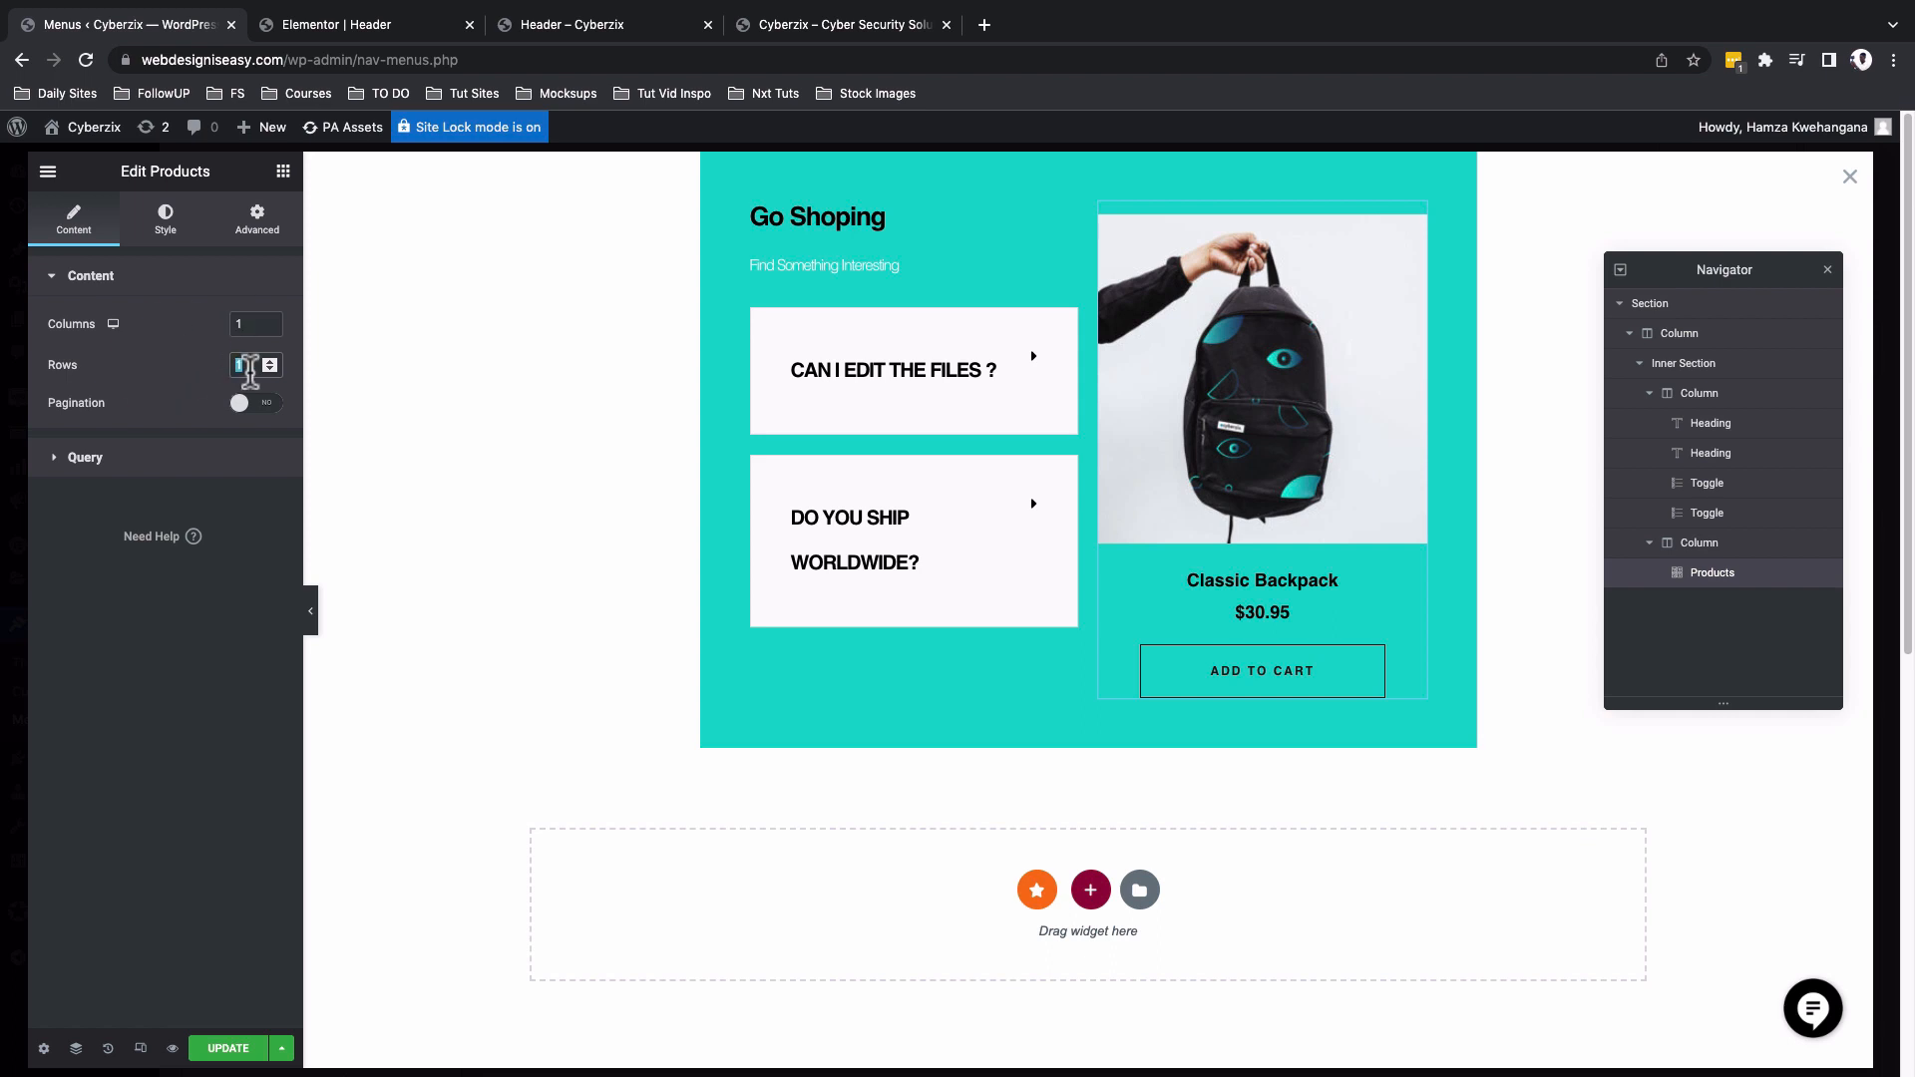
pyautogui.write('2')
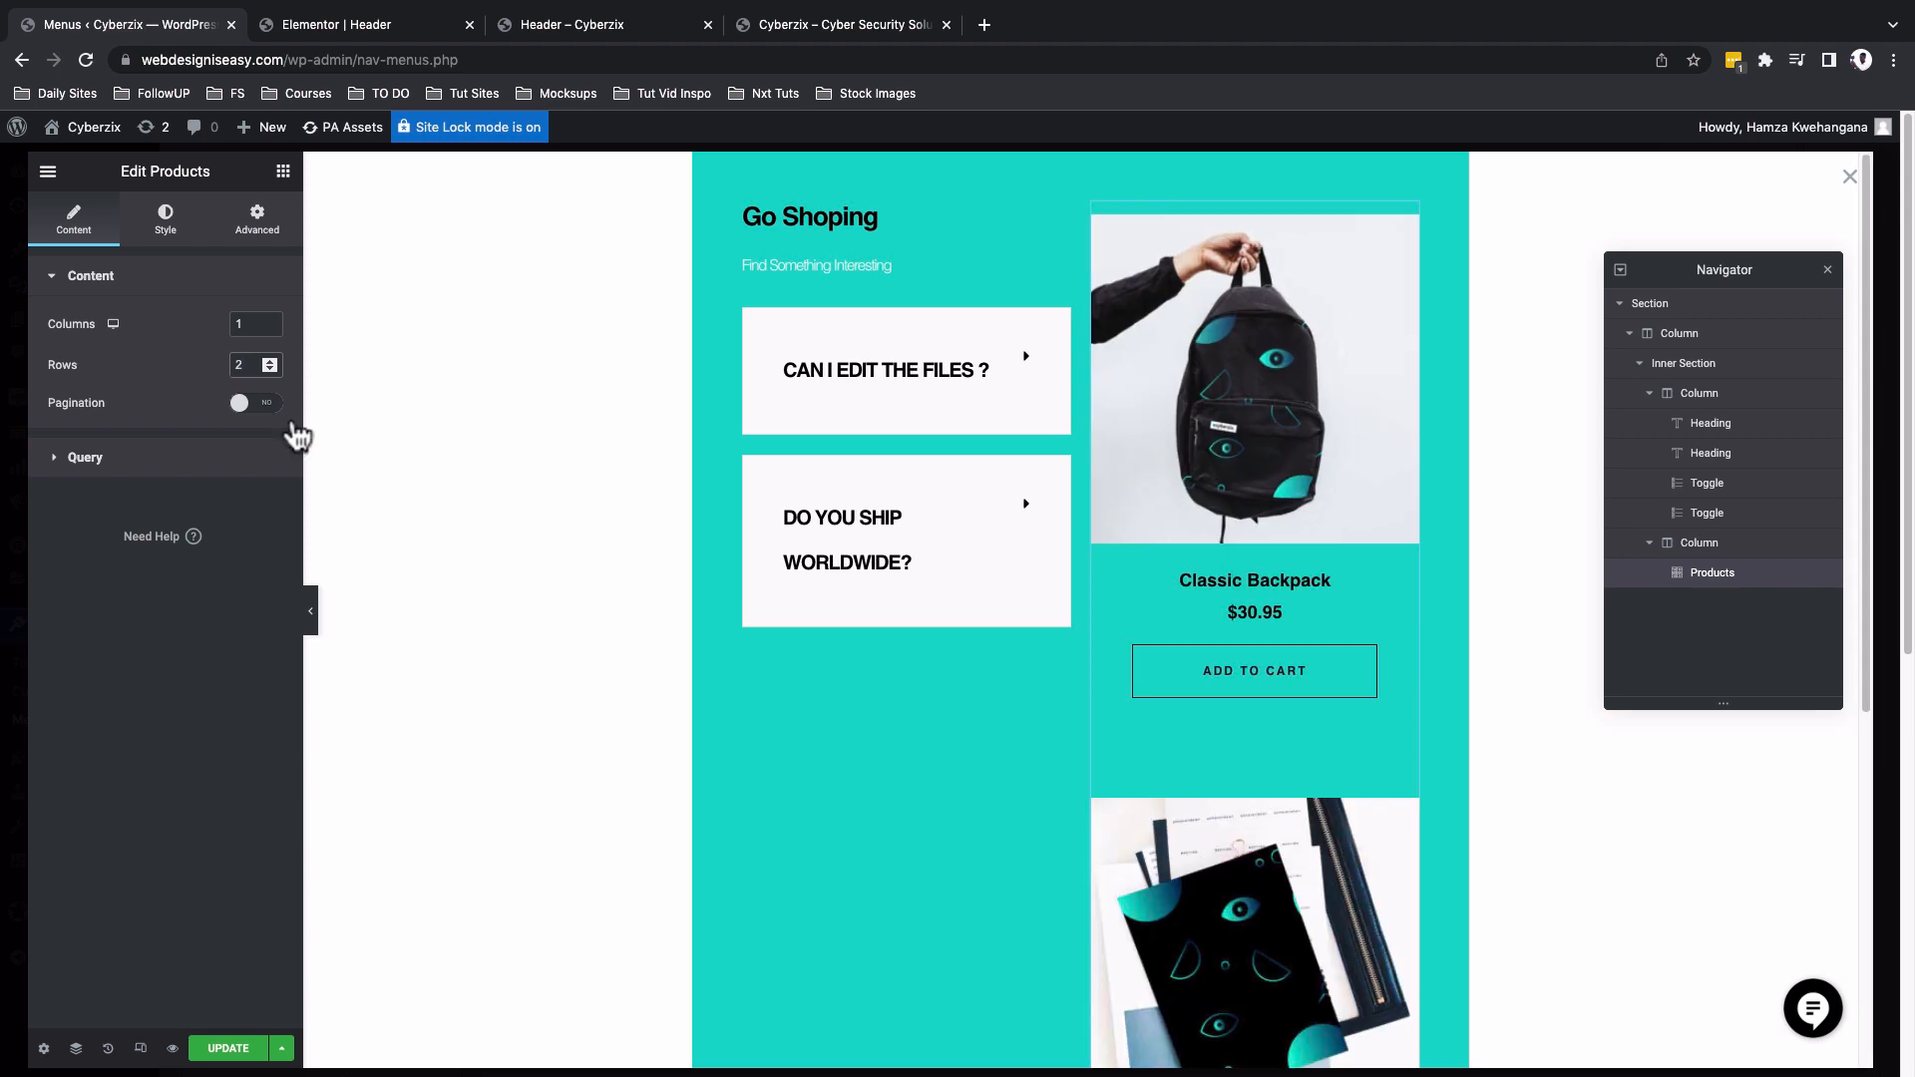
pyautogui.scroll(-2, 1264, 976)
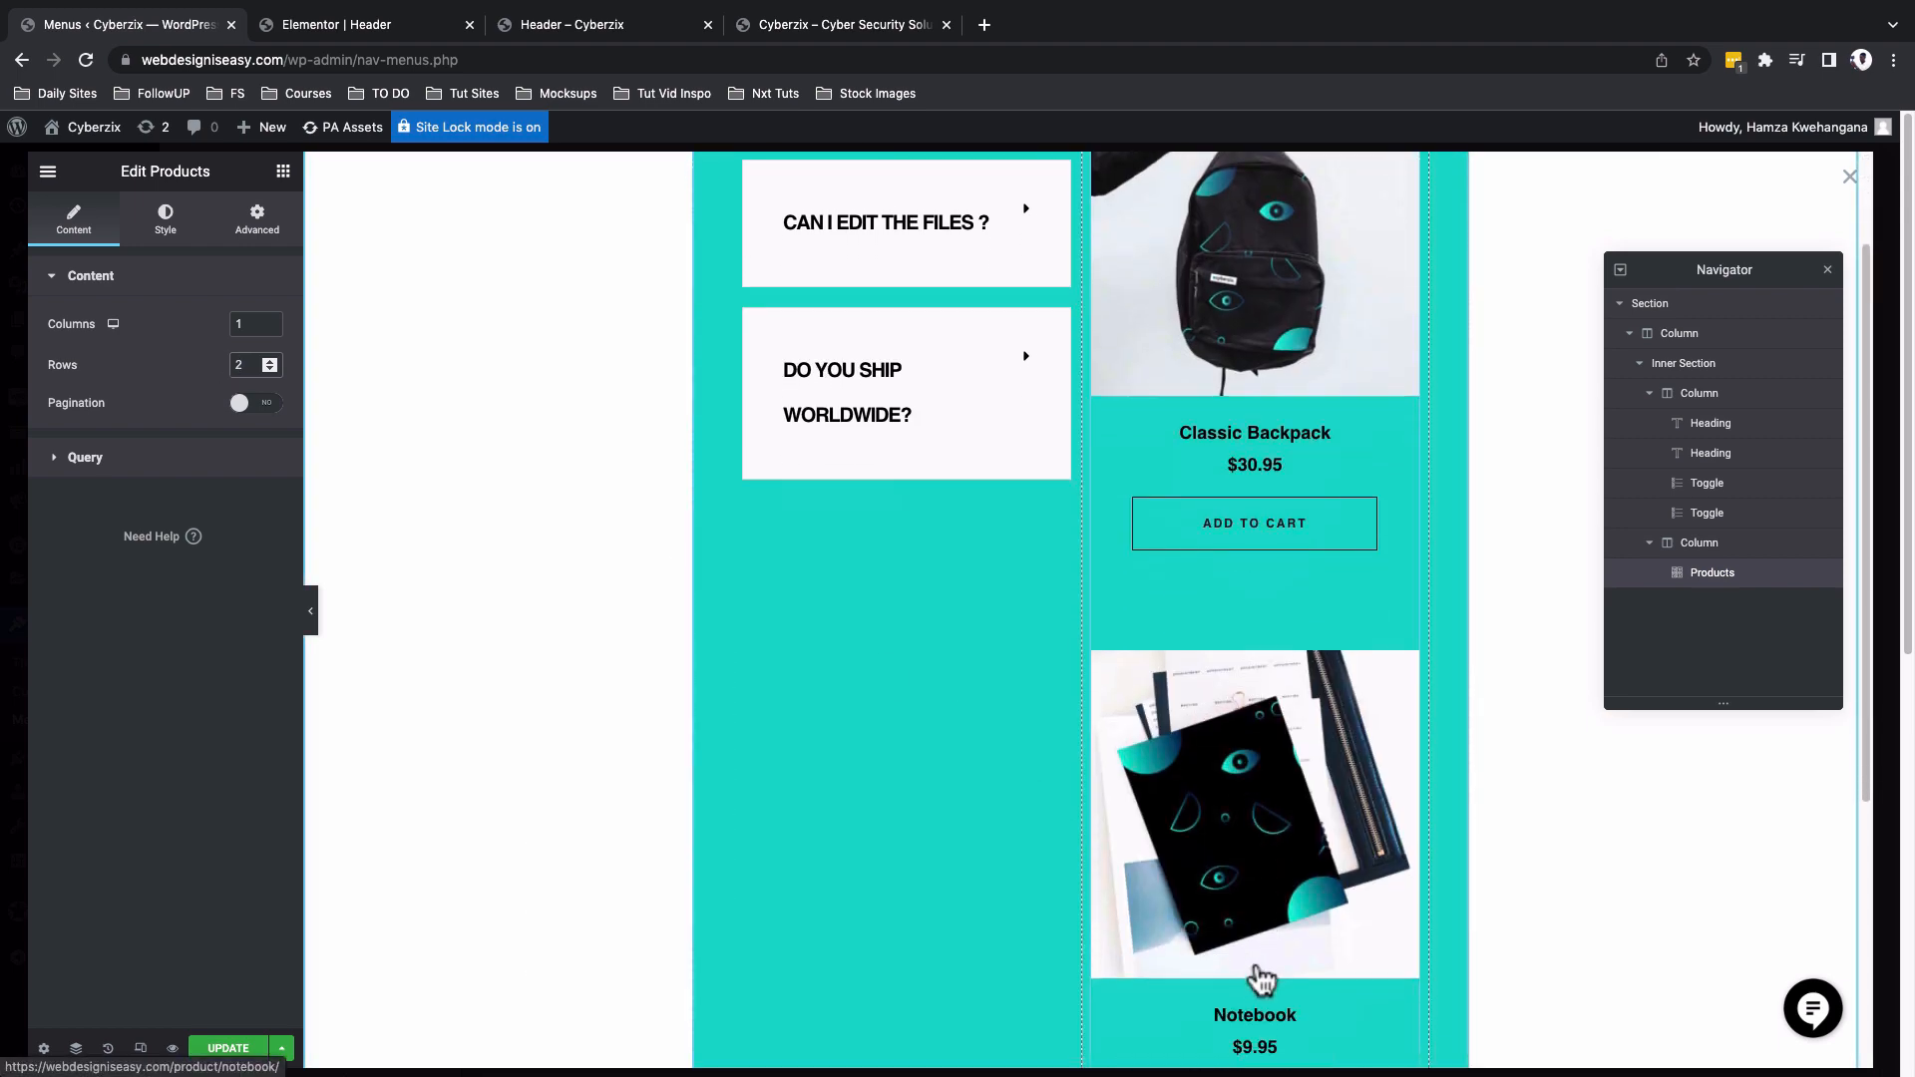
pyautogui.scroll(2, 1262, 980)
pyautogui.scroll(-4, 1261, 979)
pyautogui.scroll(4, 1260, 979)
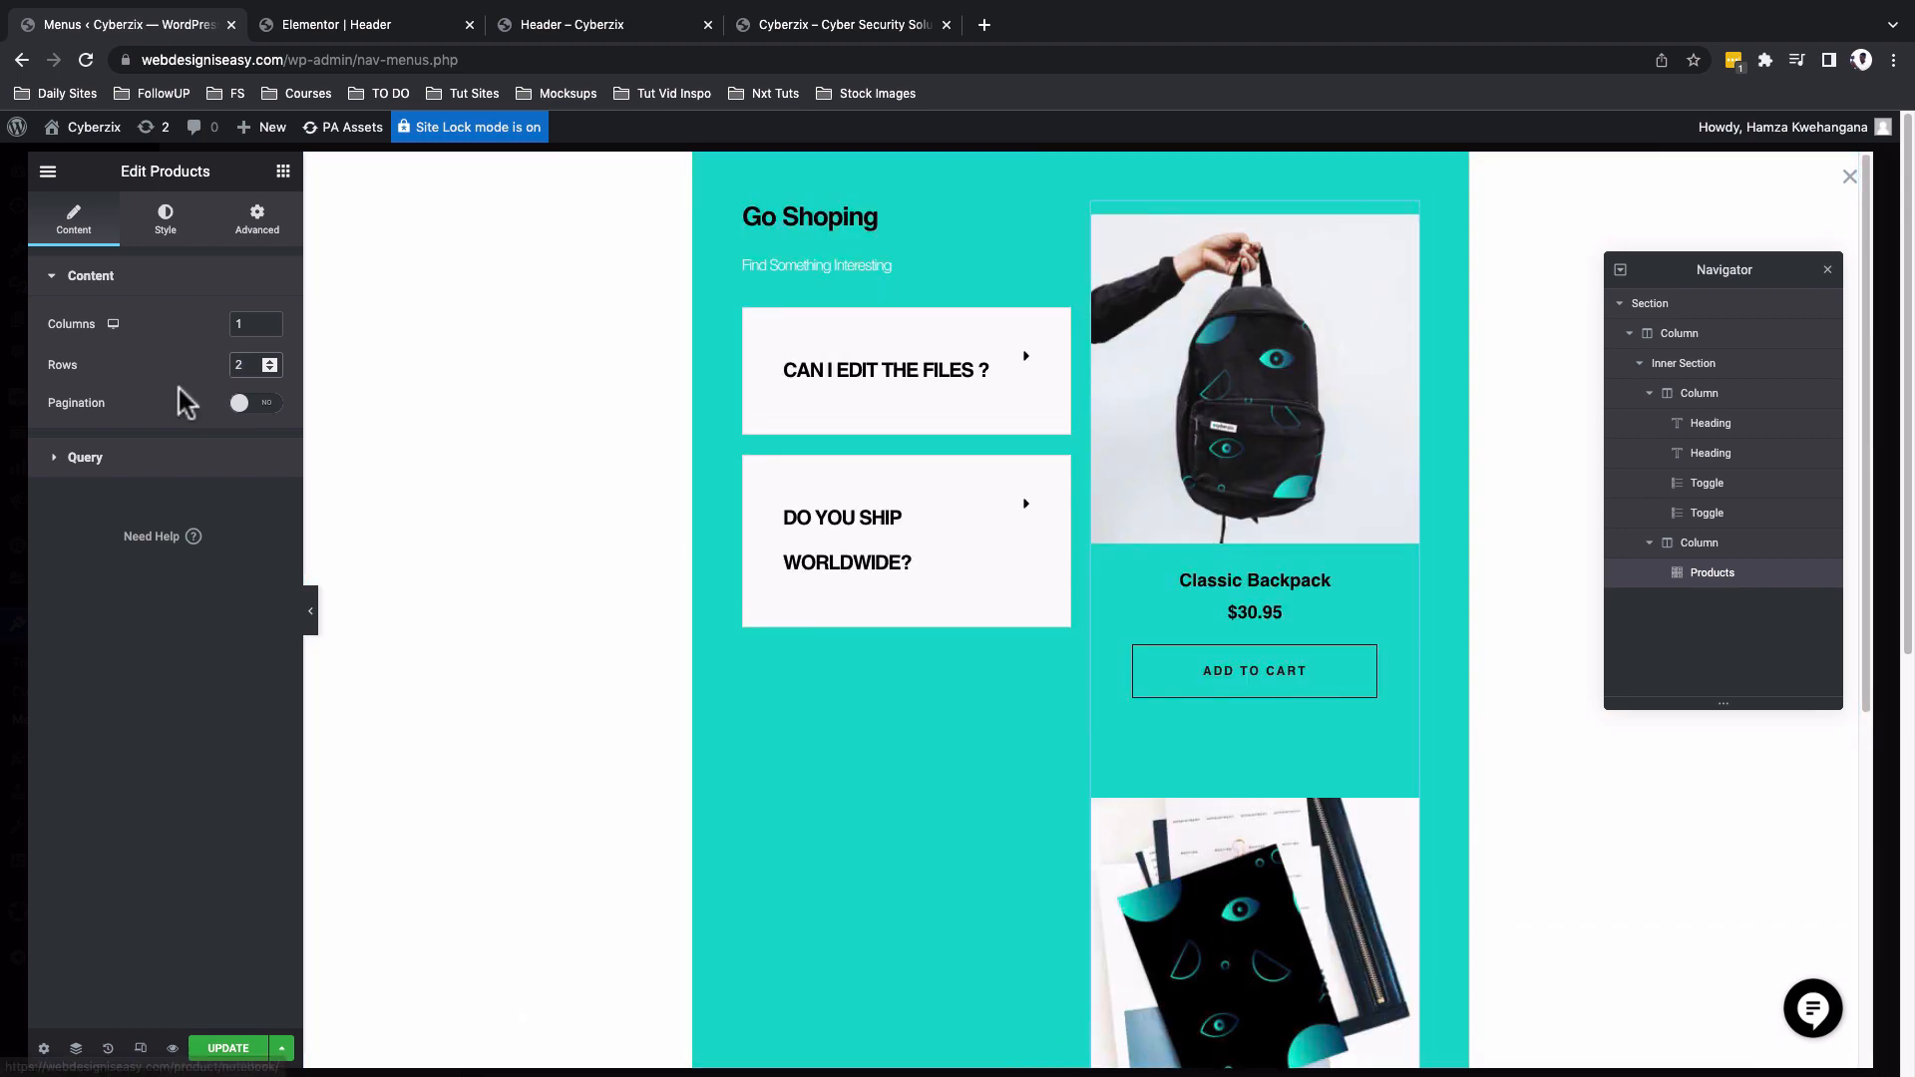
pyautogui.press('BackSpace')
pyautogui.write('1')
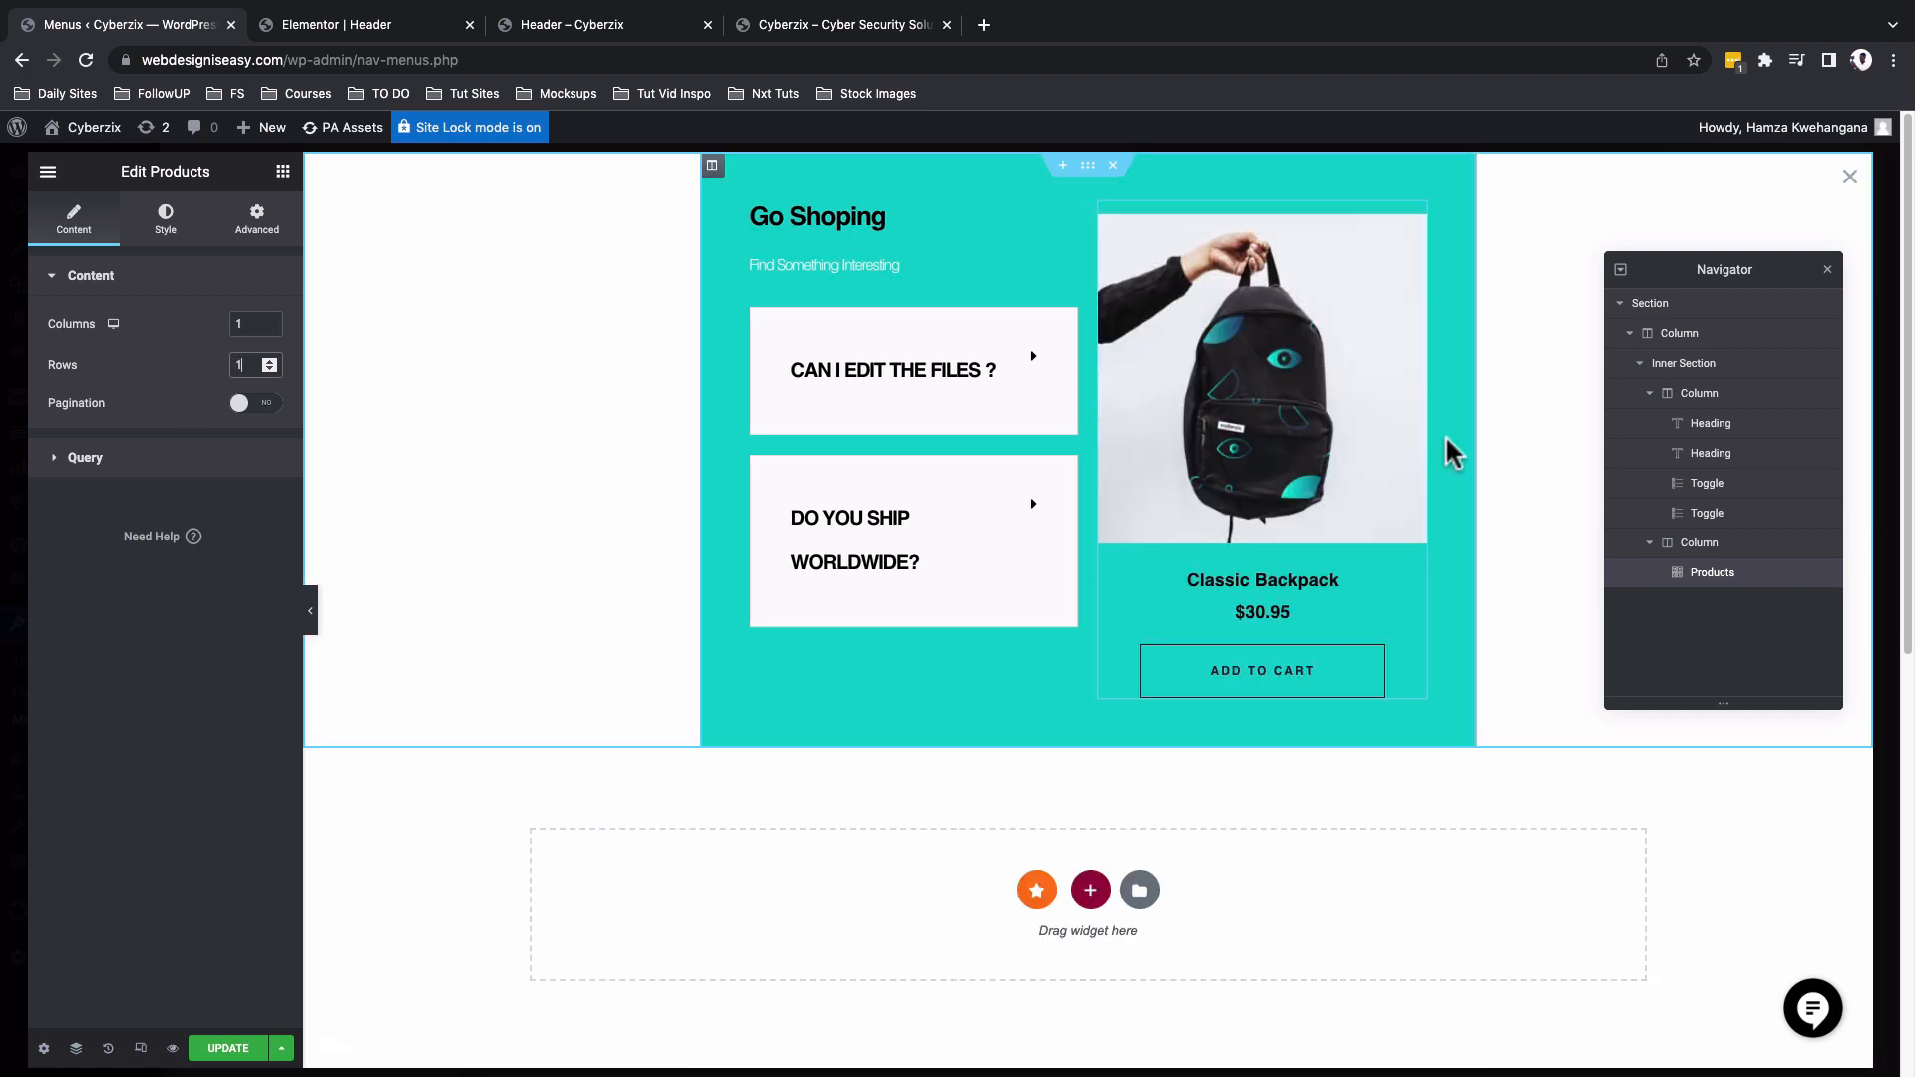
# Update the Shop item's mega content and close the Navigator.
pyautogui.click(235, 1049)
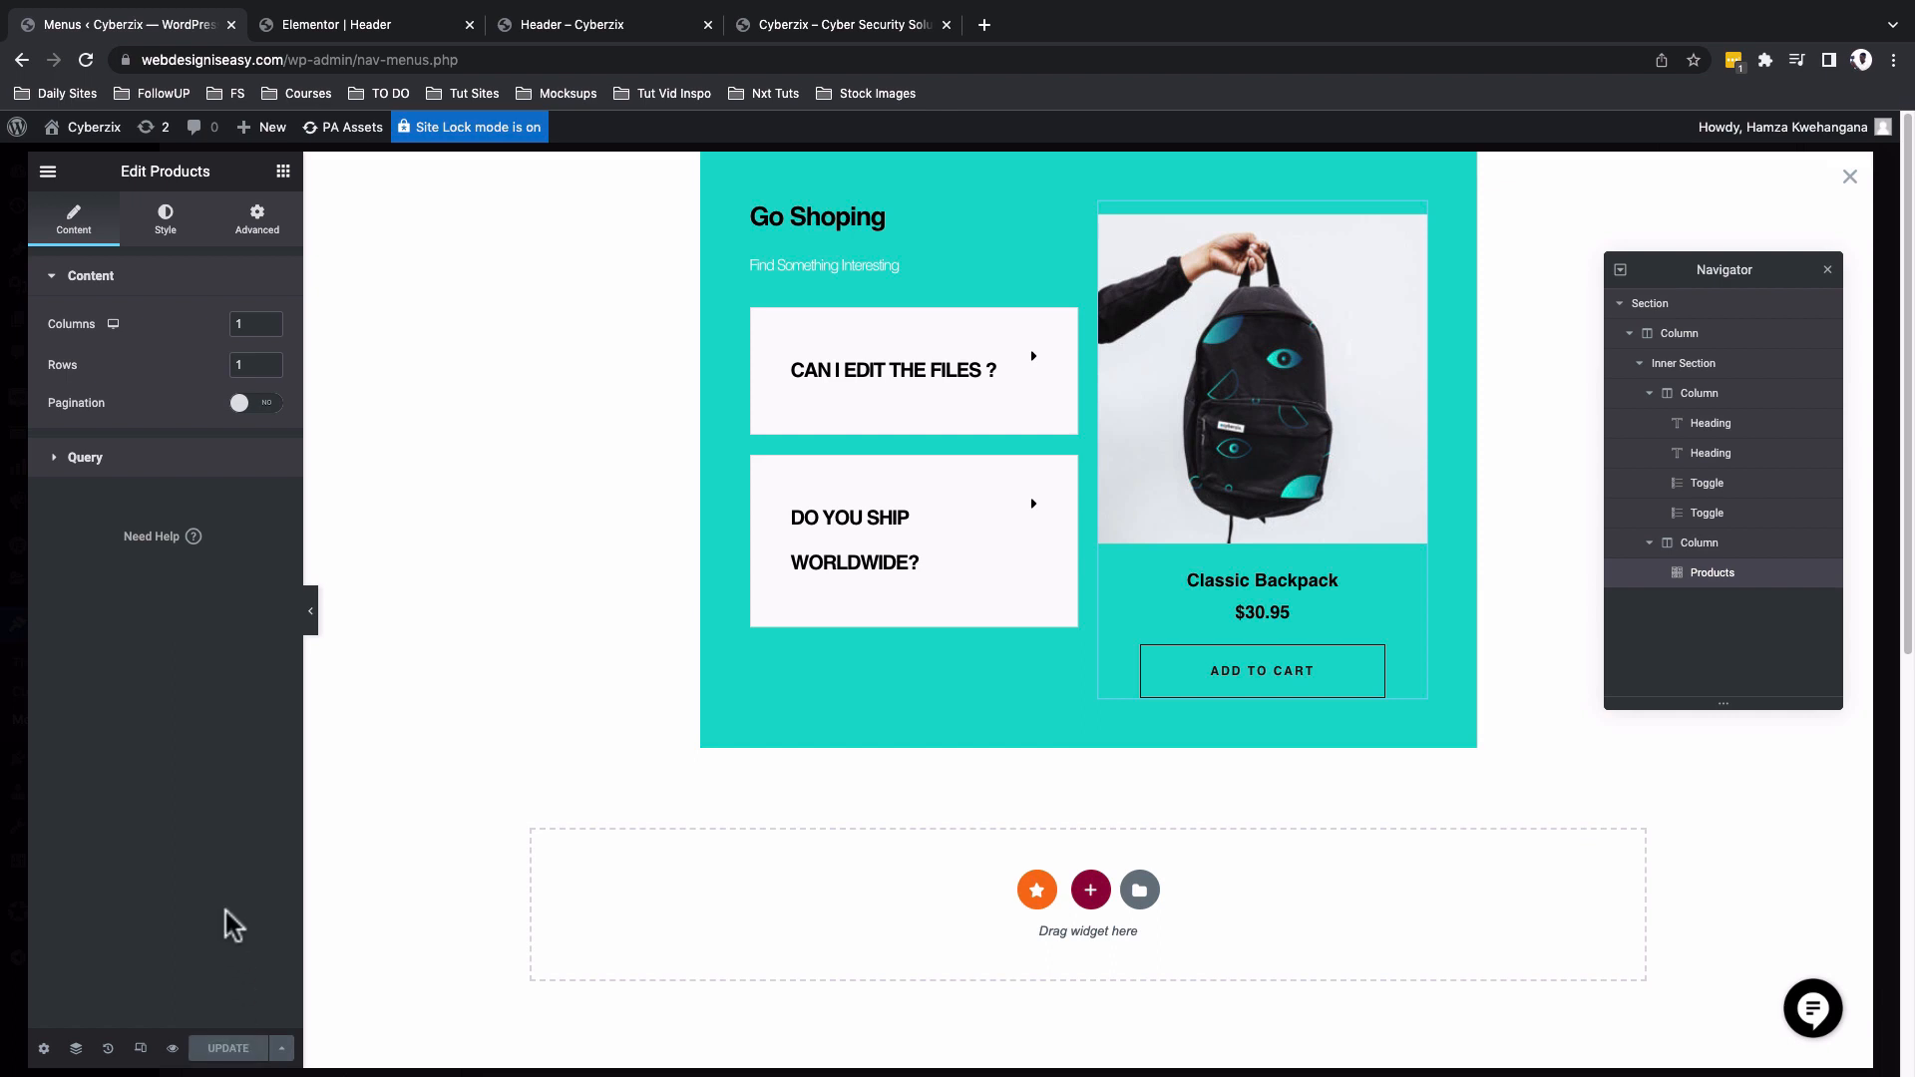
pyautogui.click(78, 1050)
pyautogui.click(78, 1049)
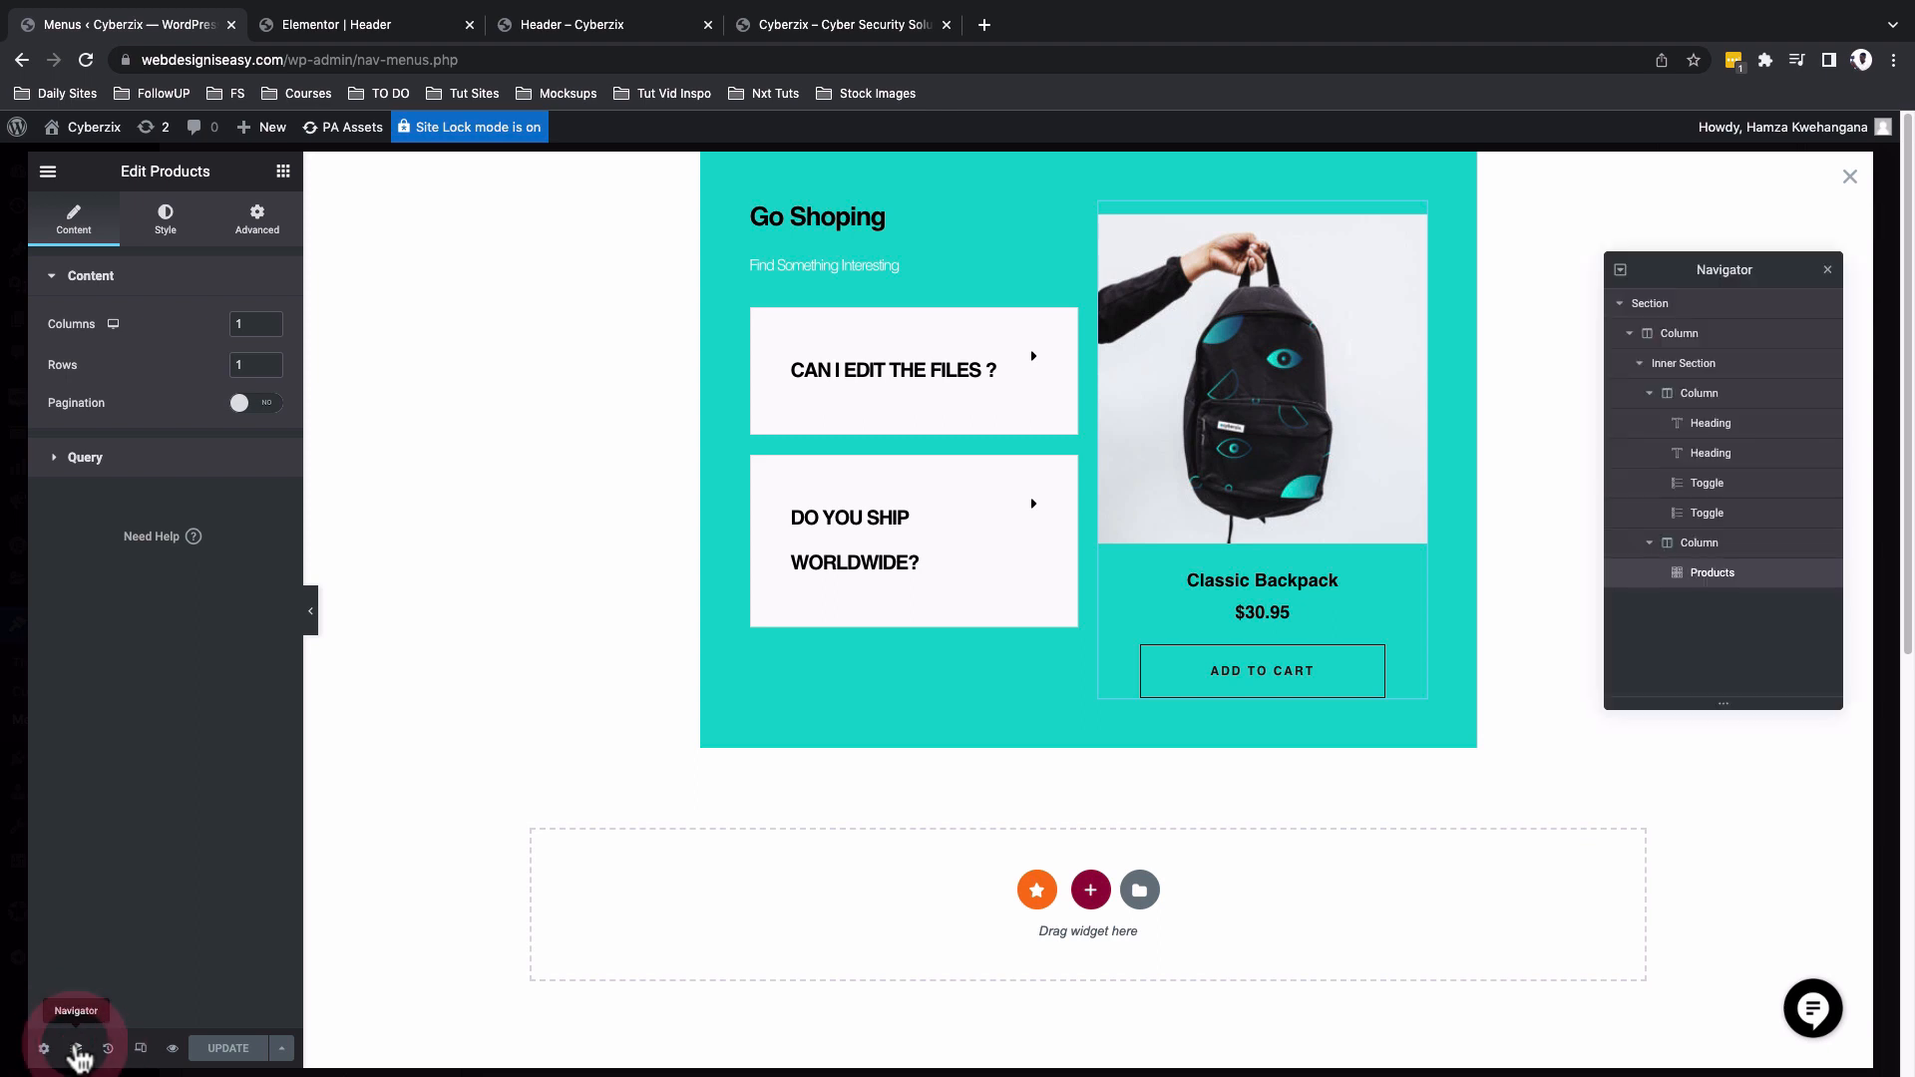
pyautogui.click(78, 1049)
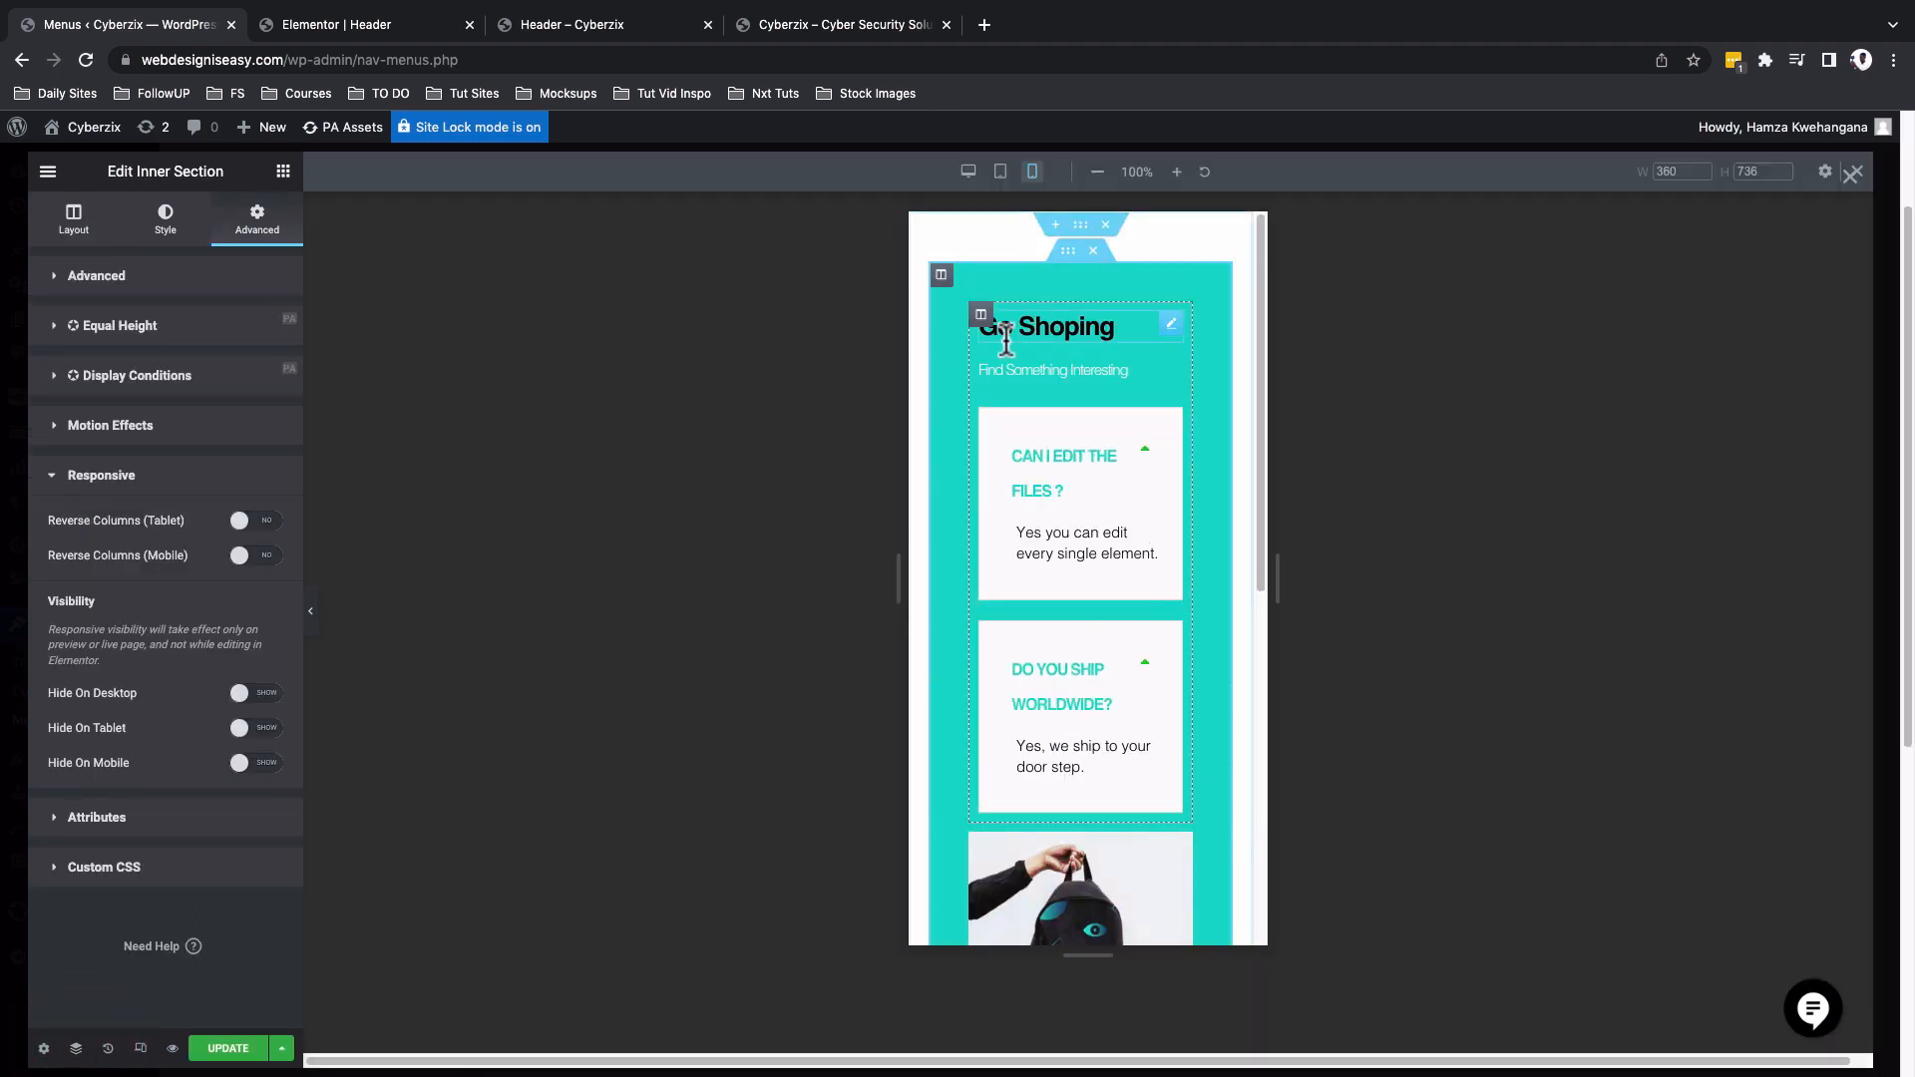
# Hide the column holding the Go Shoping heading and toggles on mobile, and check the mobile layout.
pyautogui.click(980, 315)
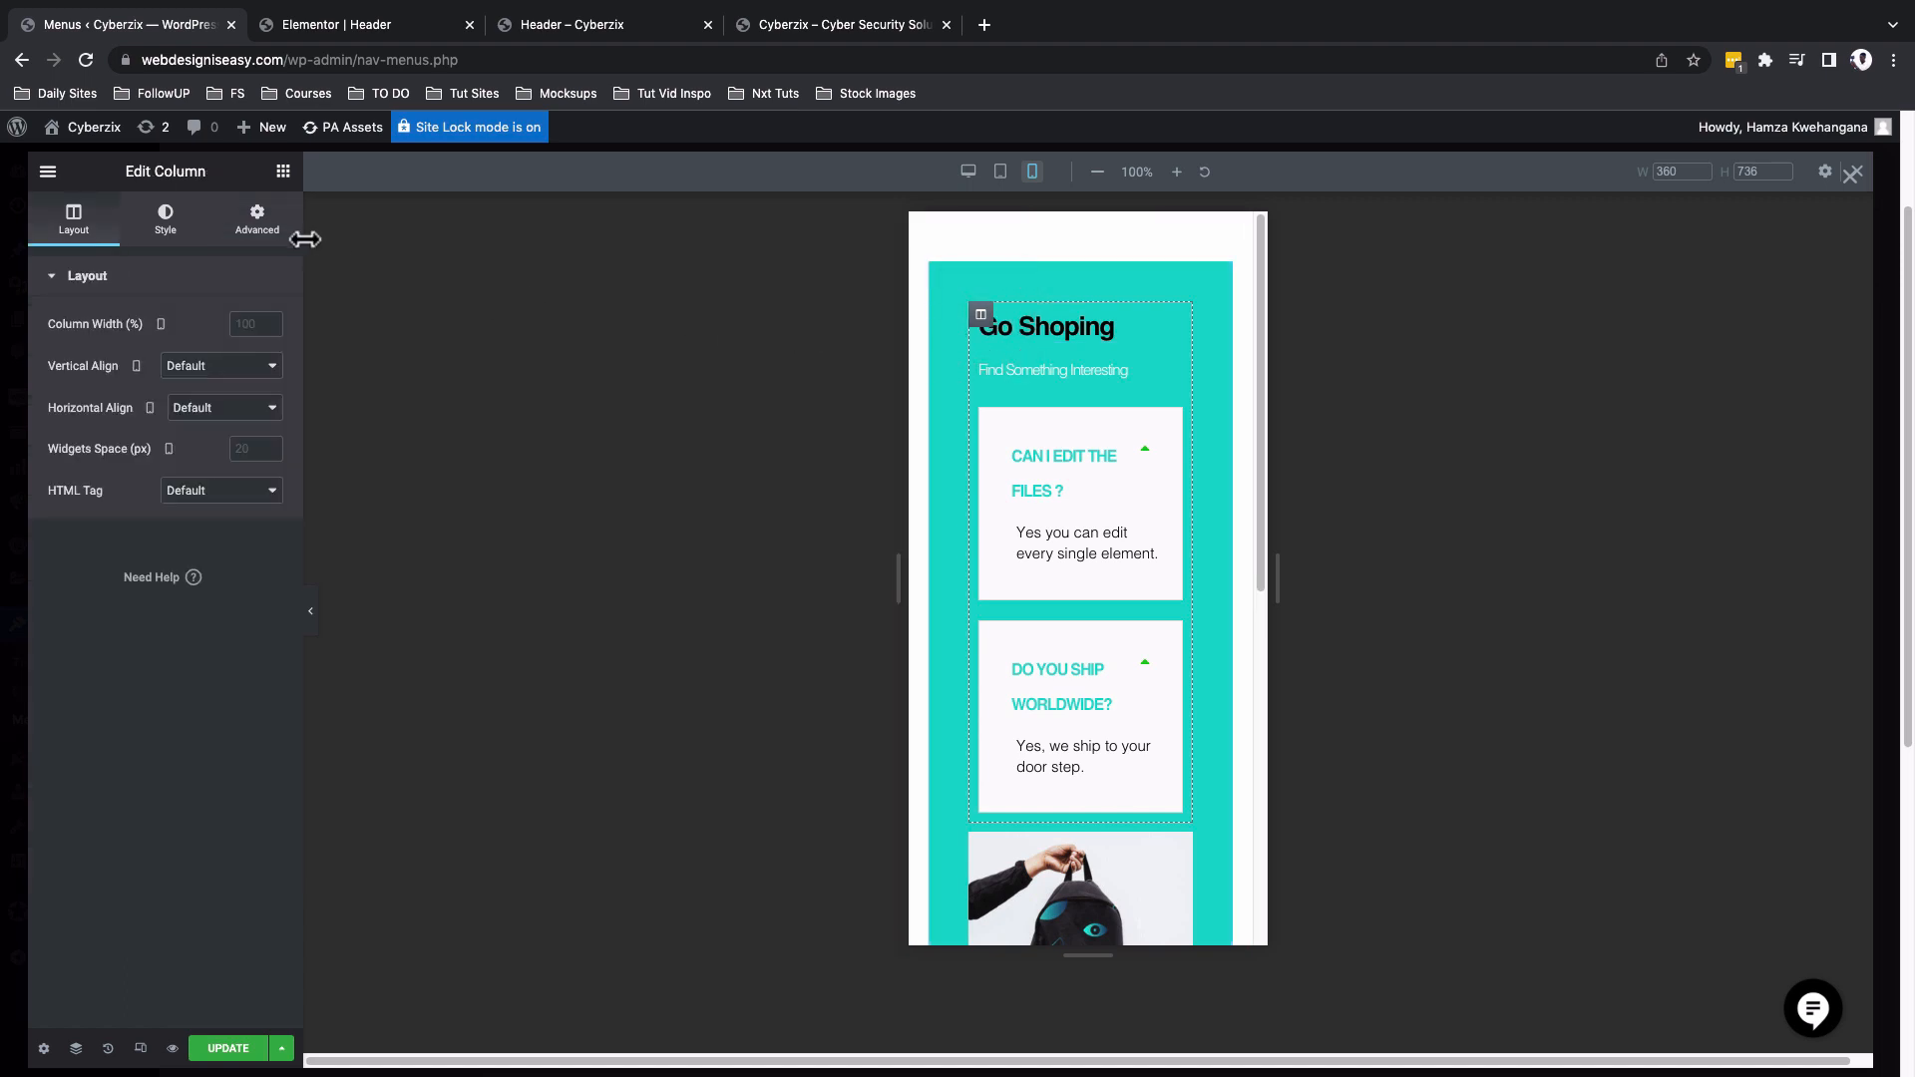
pyautogui.click(258, 219)
pyautogui.click(156, 734)
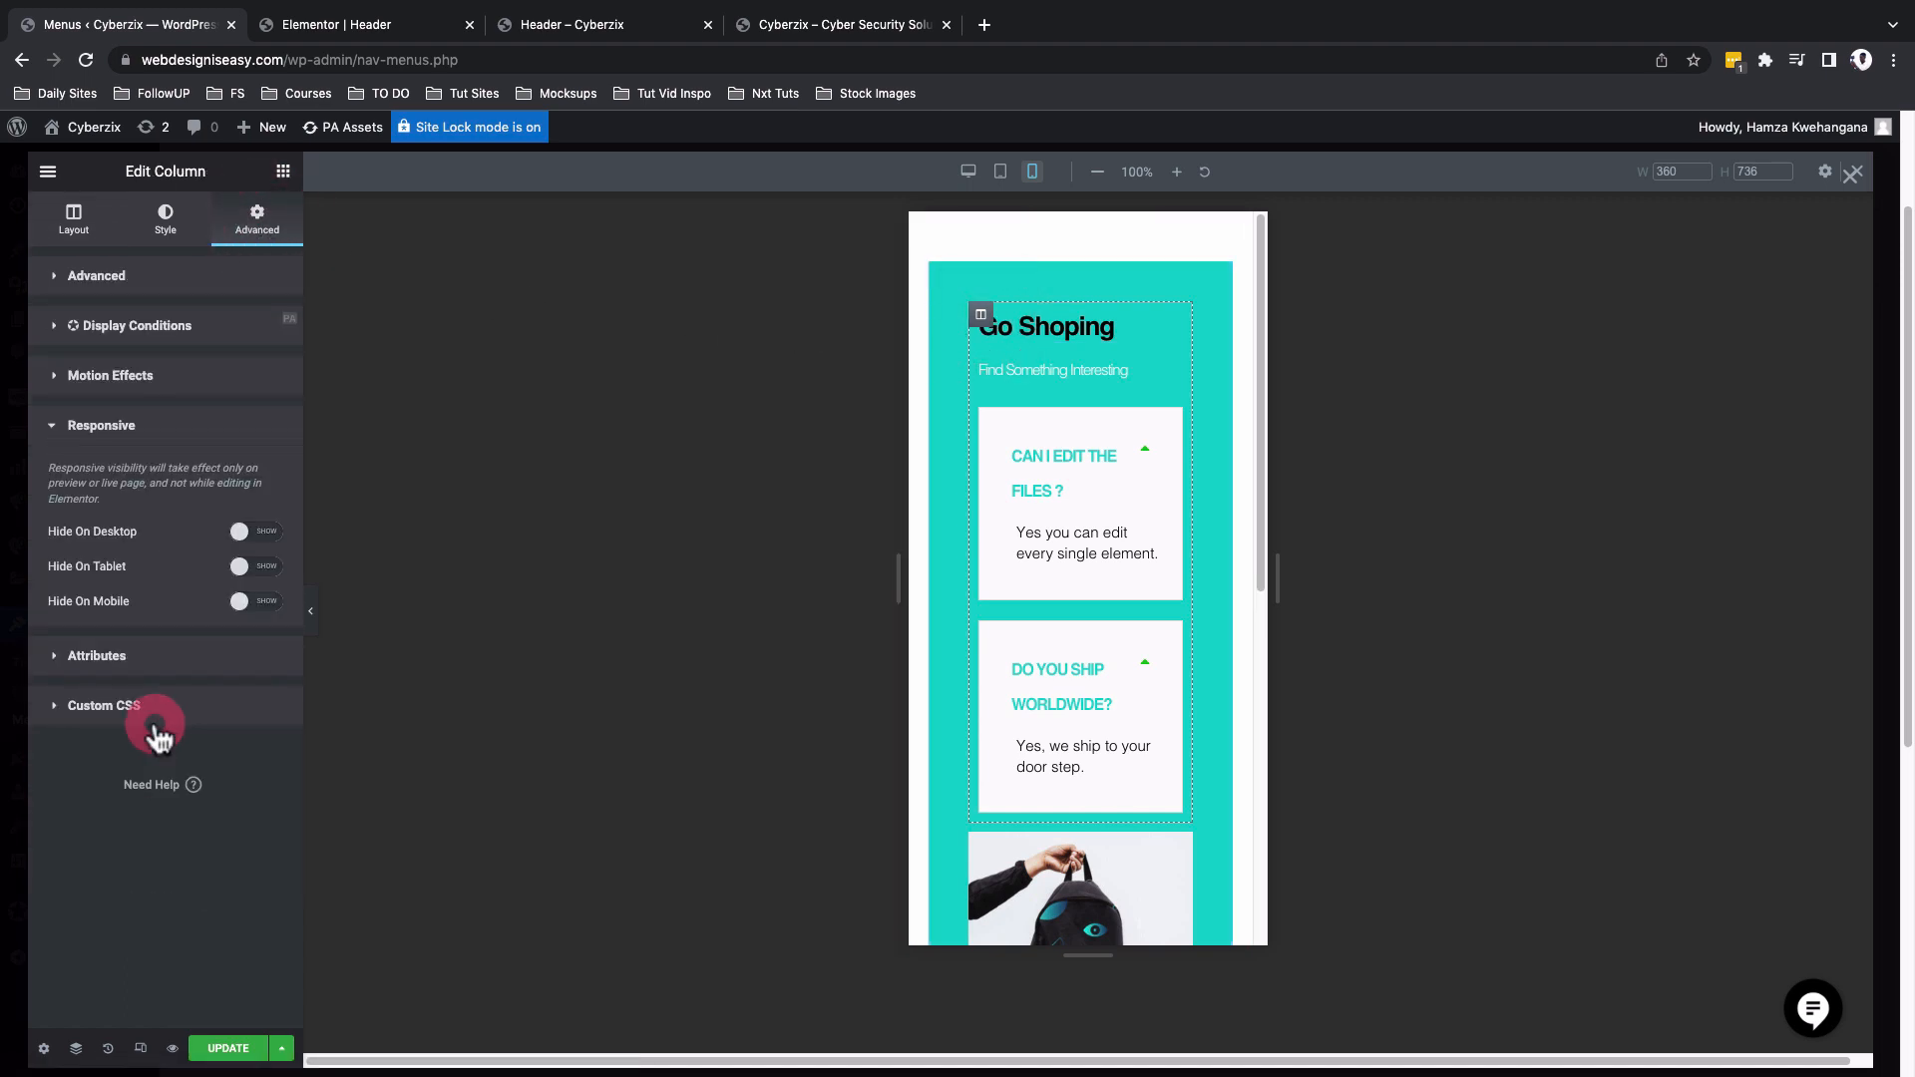
pyautogui.click(267, 602)
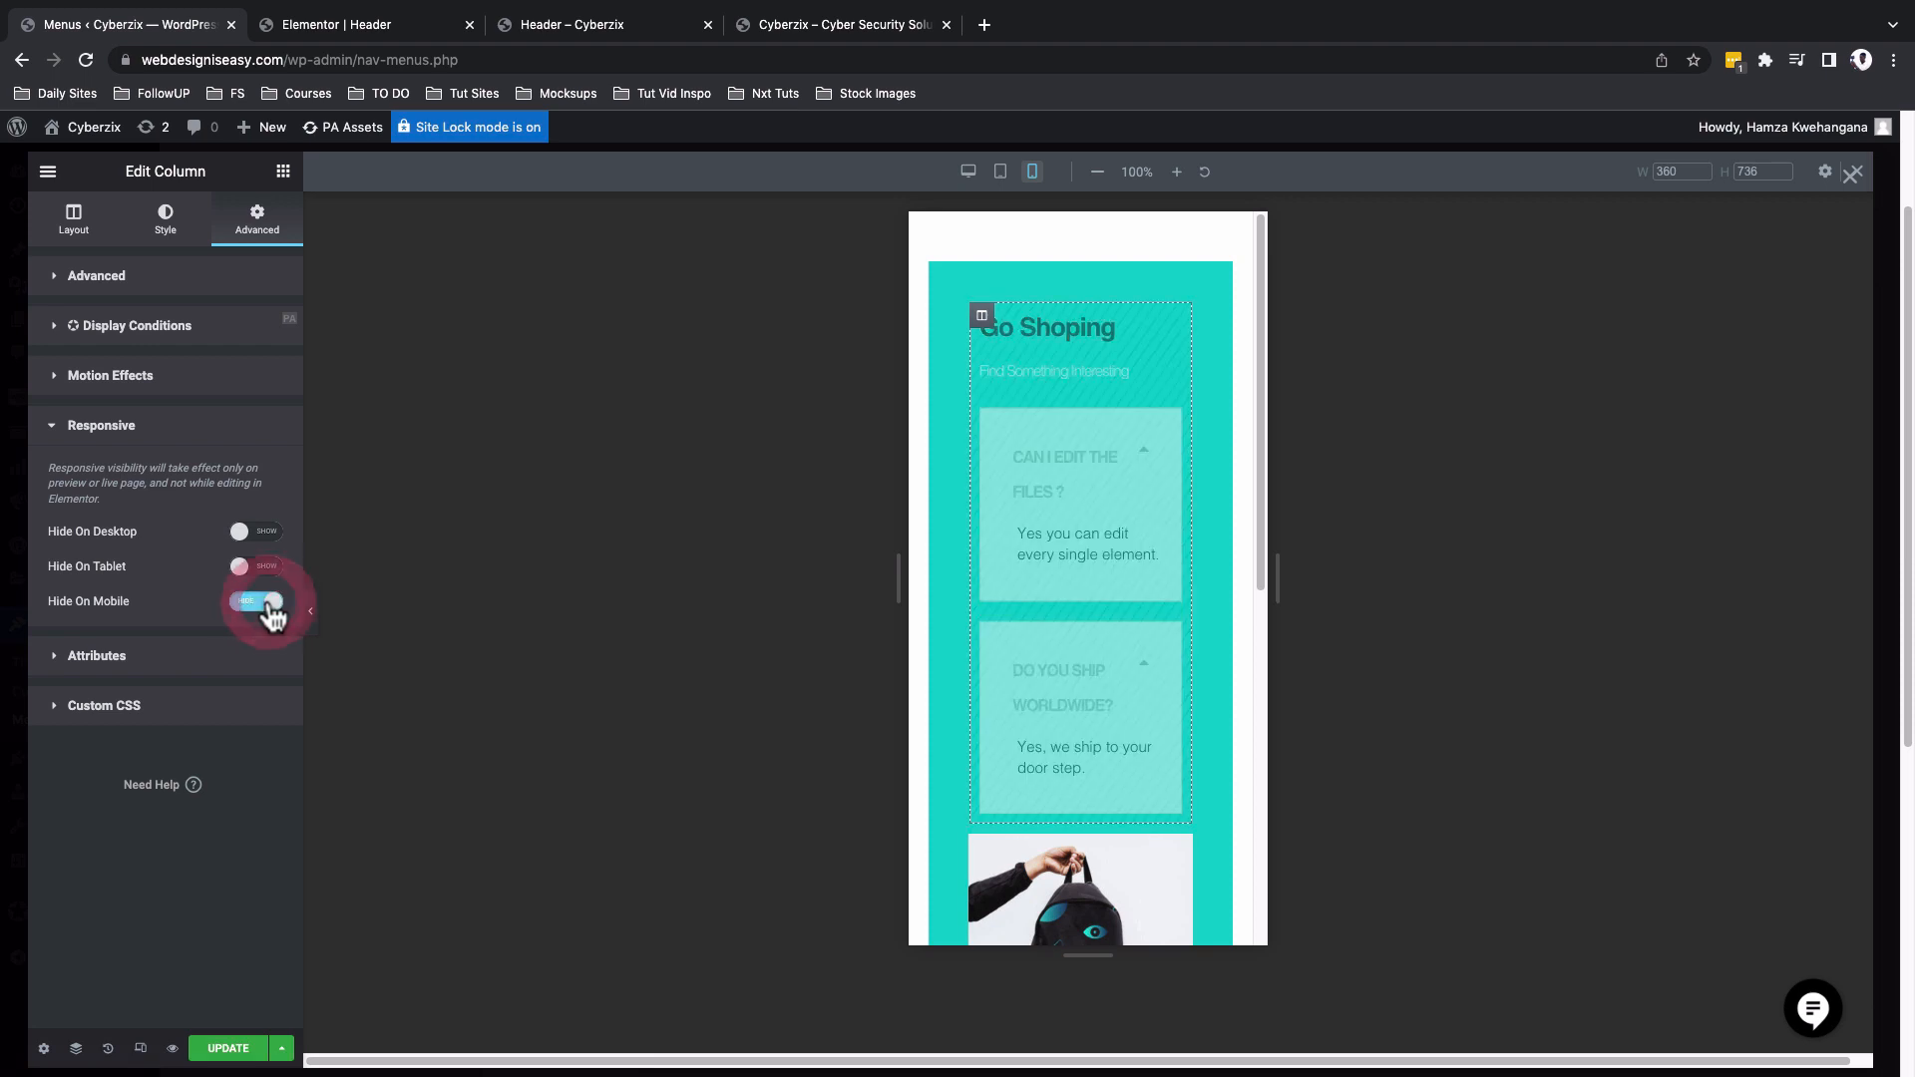
pyautogui.scroll(-5, 1115, 798)
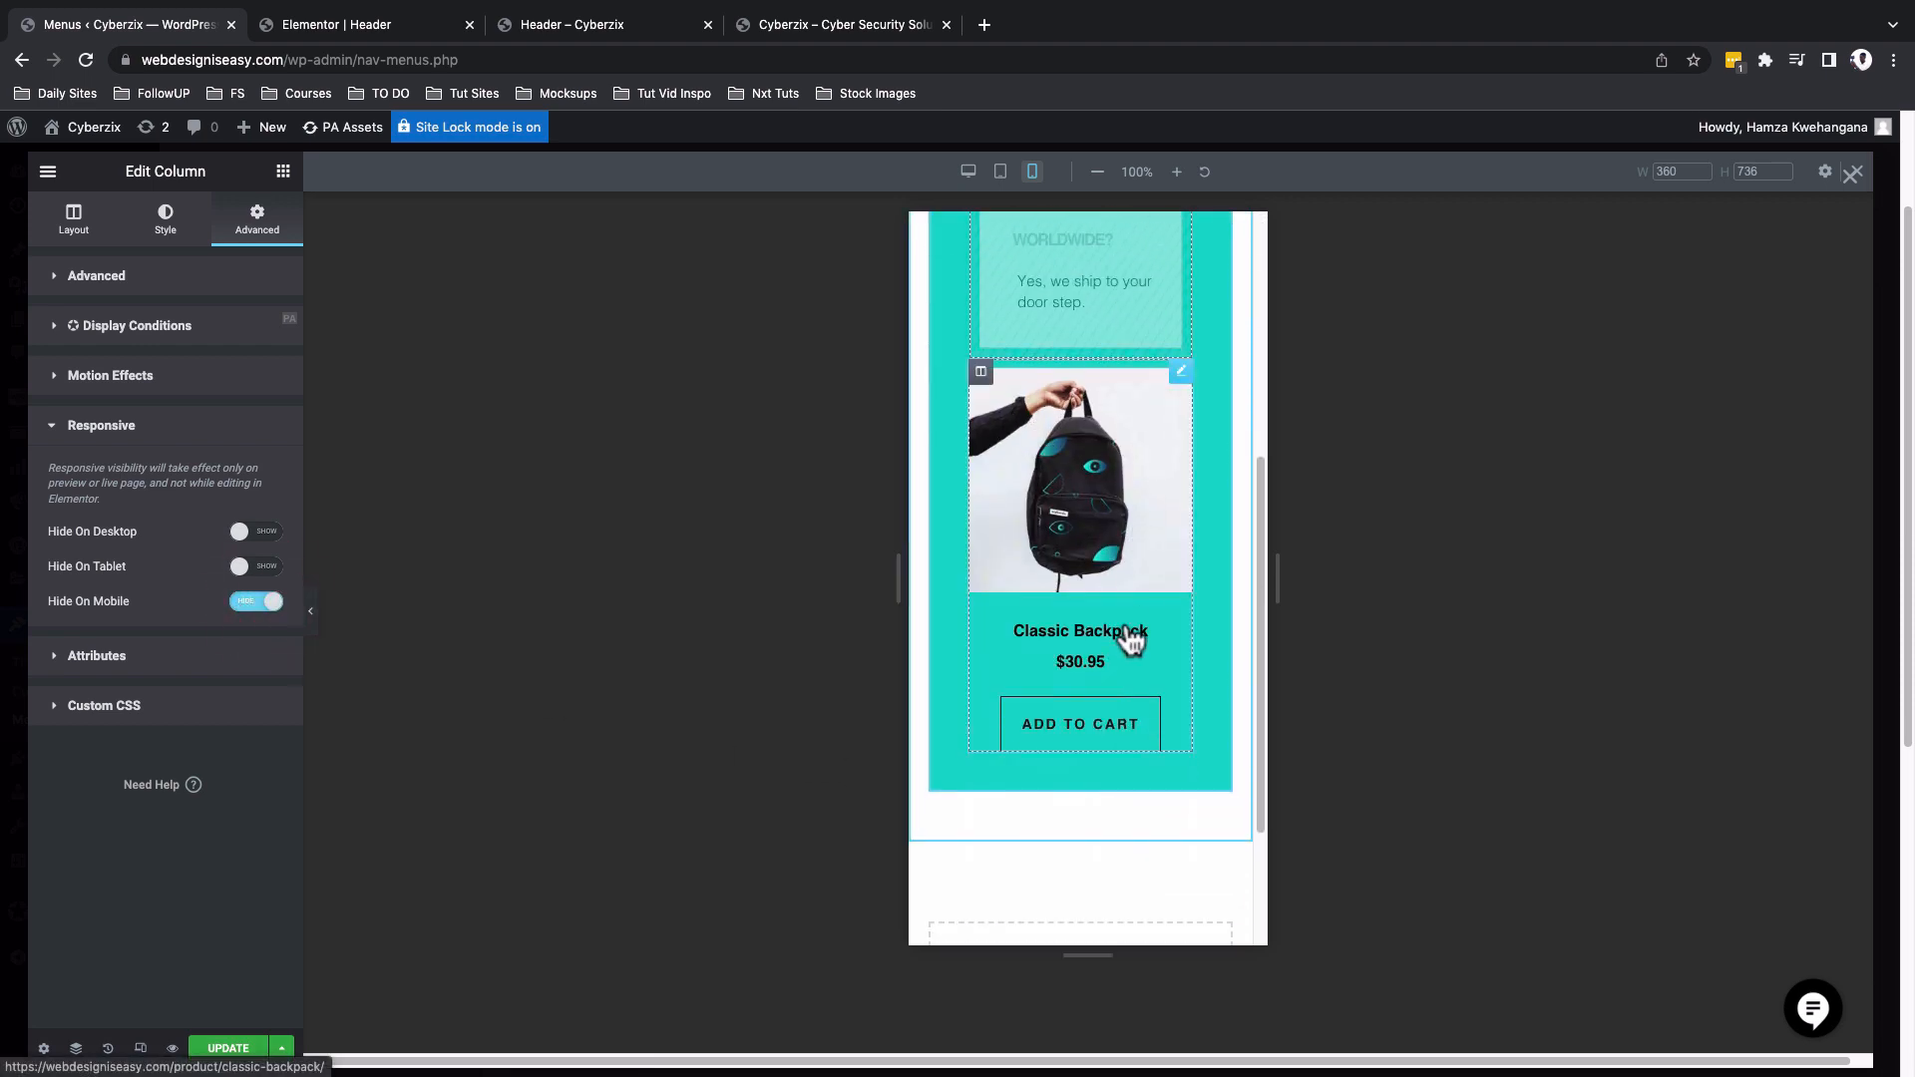
pyautogui.scroll(2, 1130, 642)
# Close the mega content editor and save both the Shop item's mega menu settings and the Shop Menu.
pyautogui.click(1851, 174)
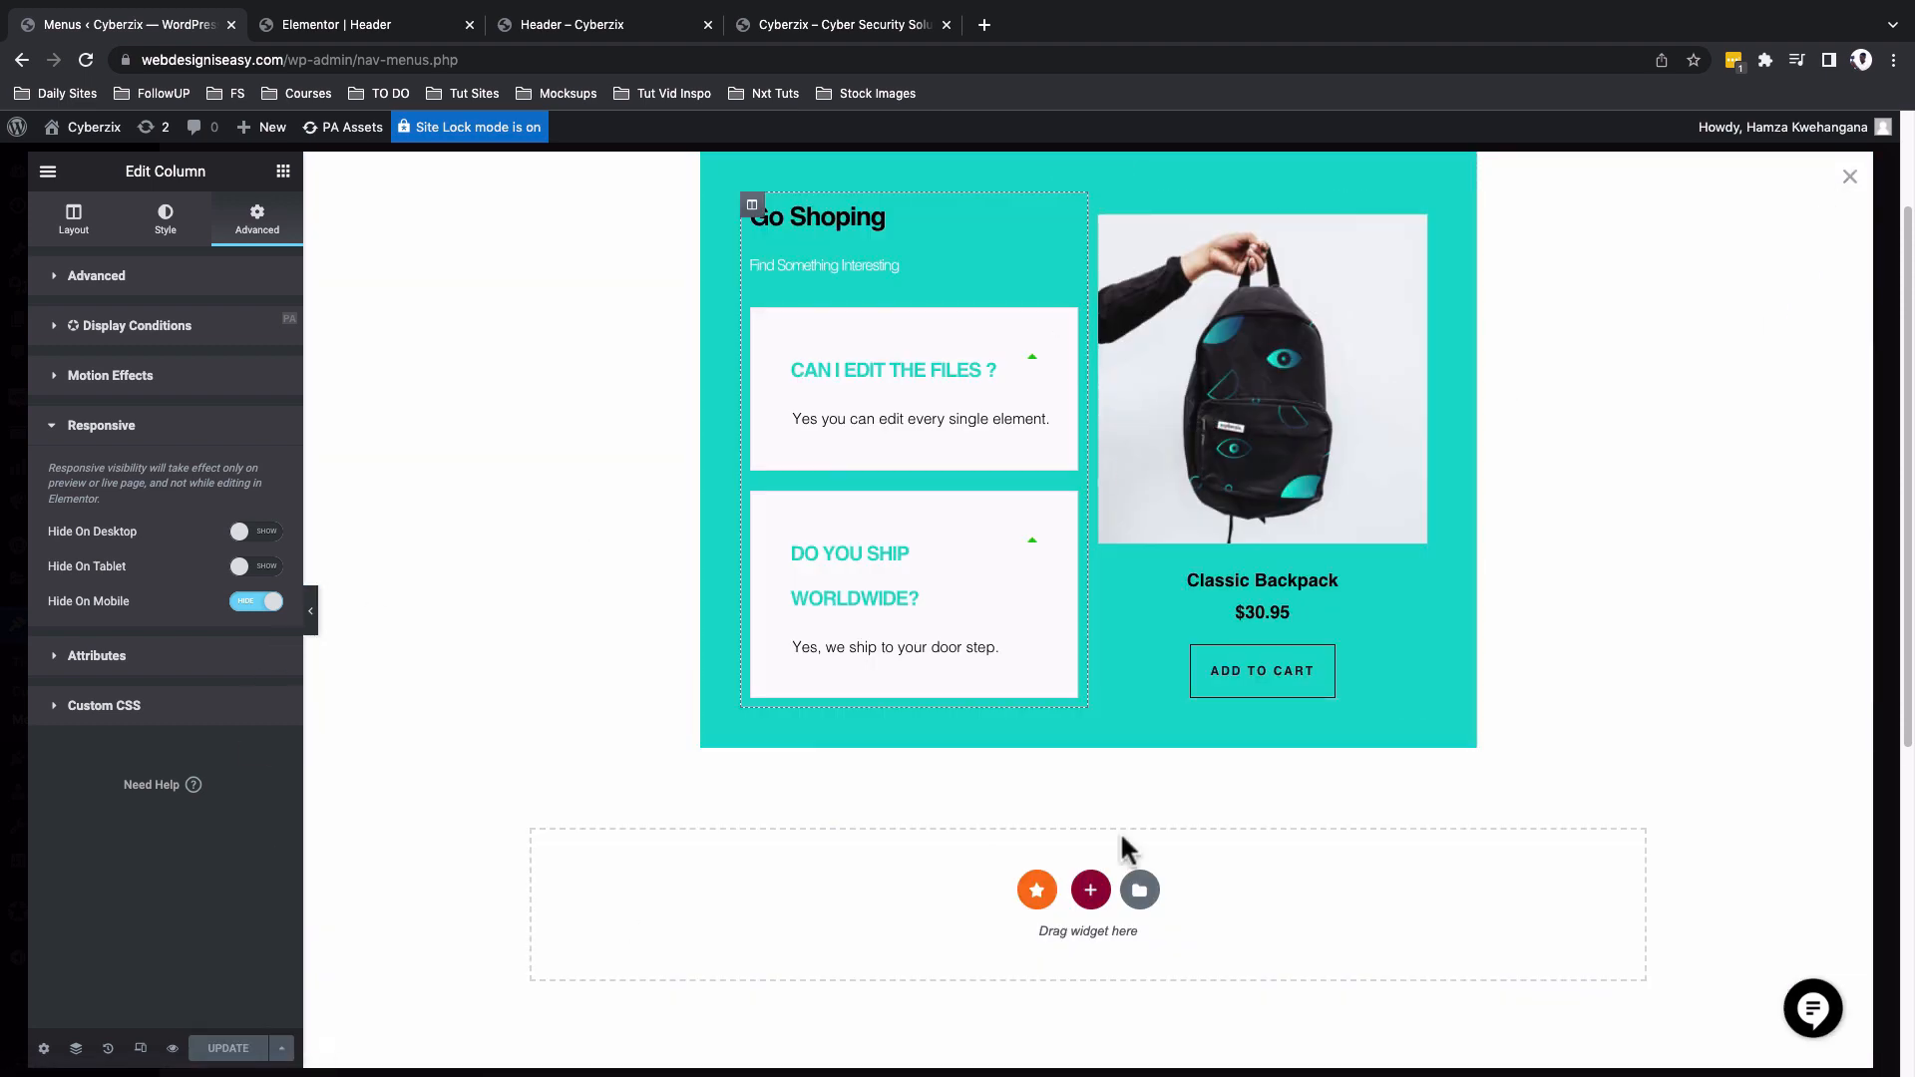
pyautogui.click(1848, 179)
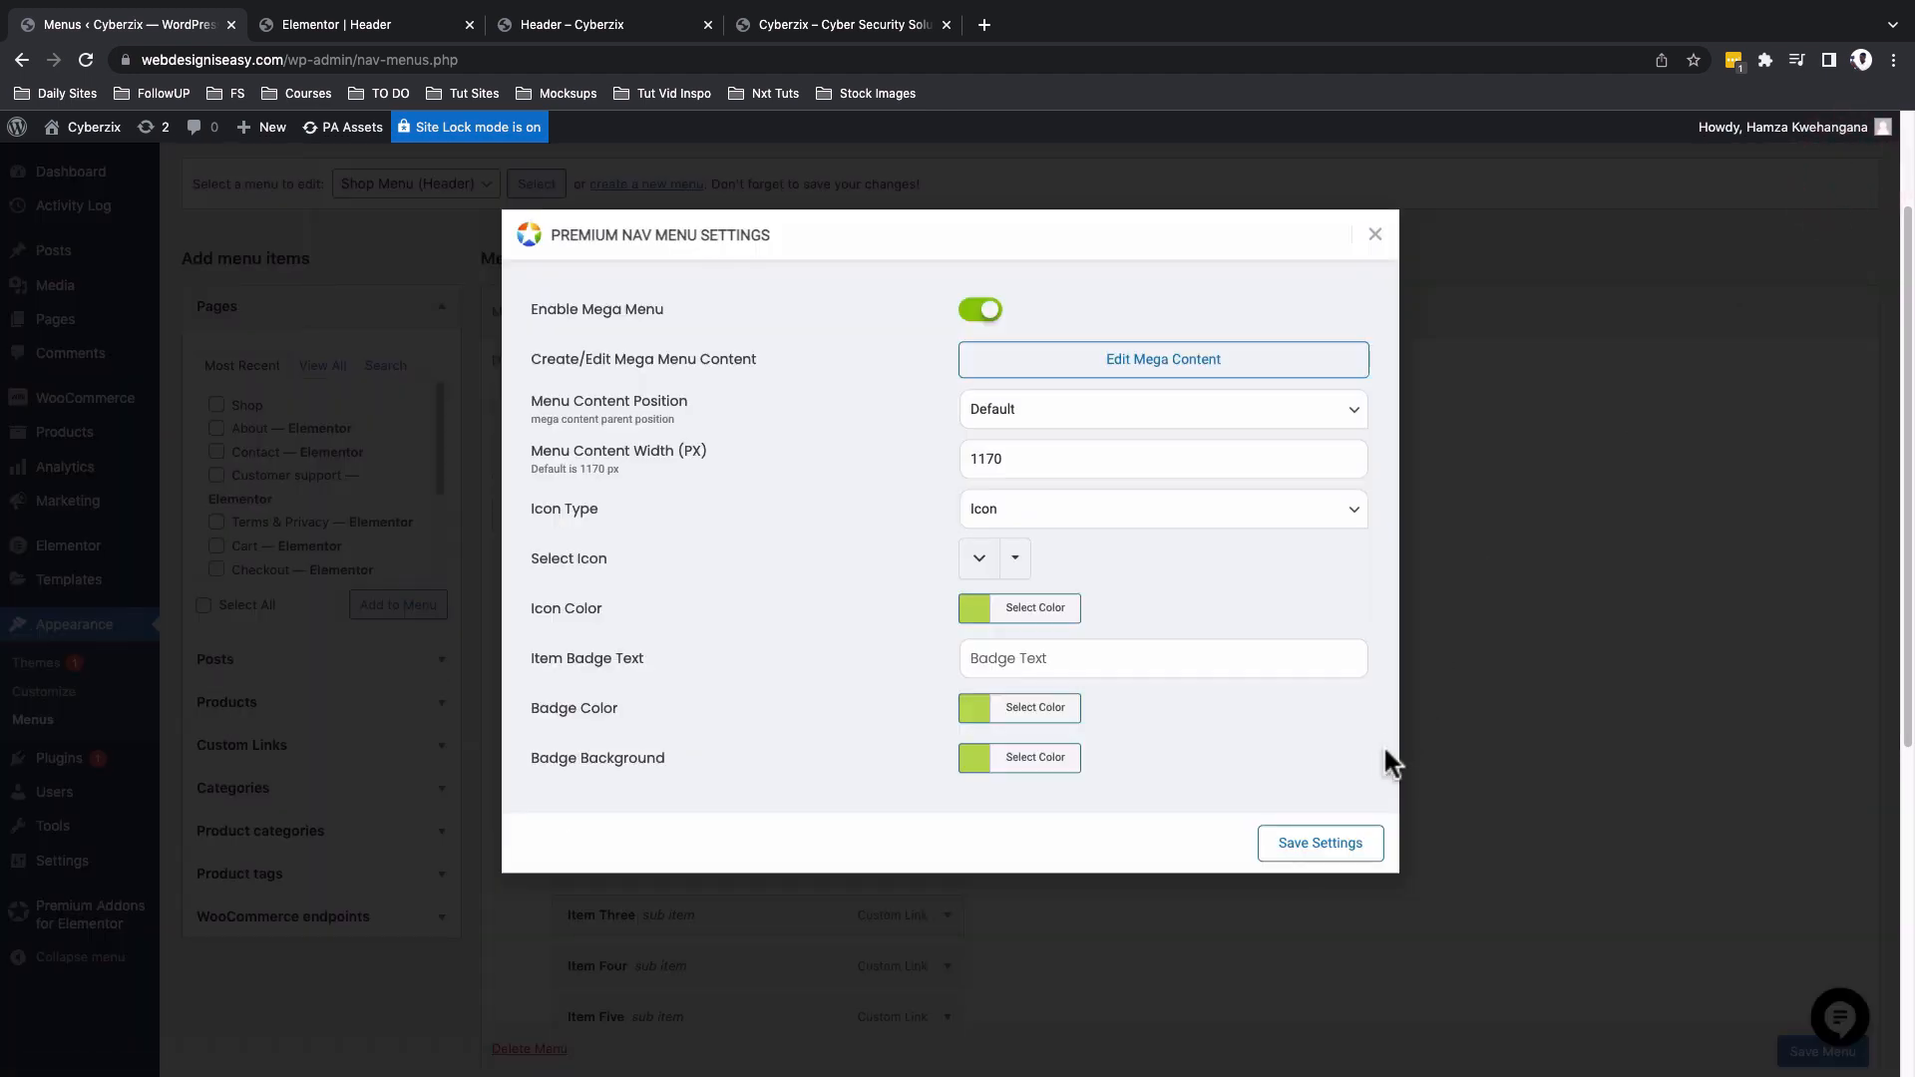
pyautogui.click(1323, 848)
pyautogui.click(1376, 236)
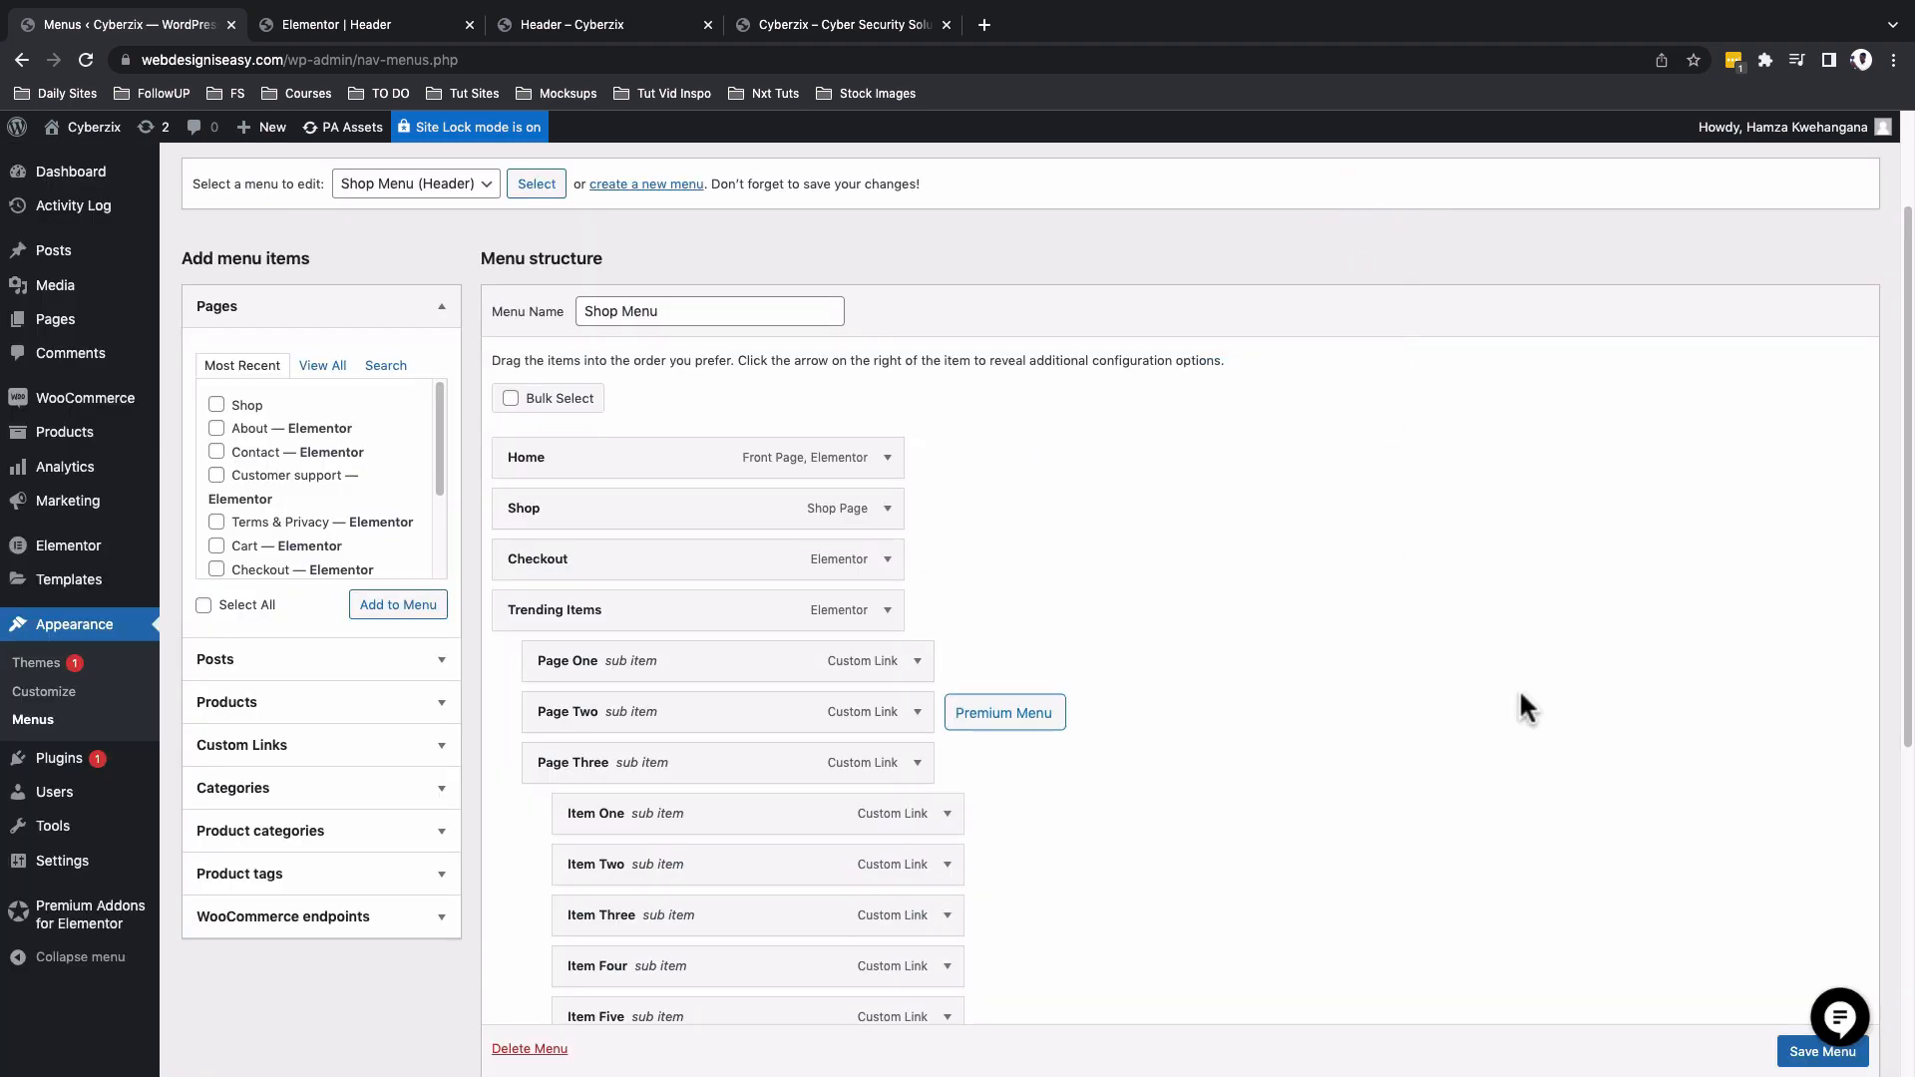
pyautogui.click(1796, 1063)
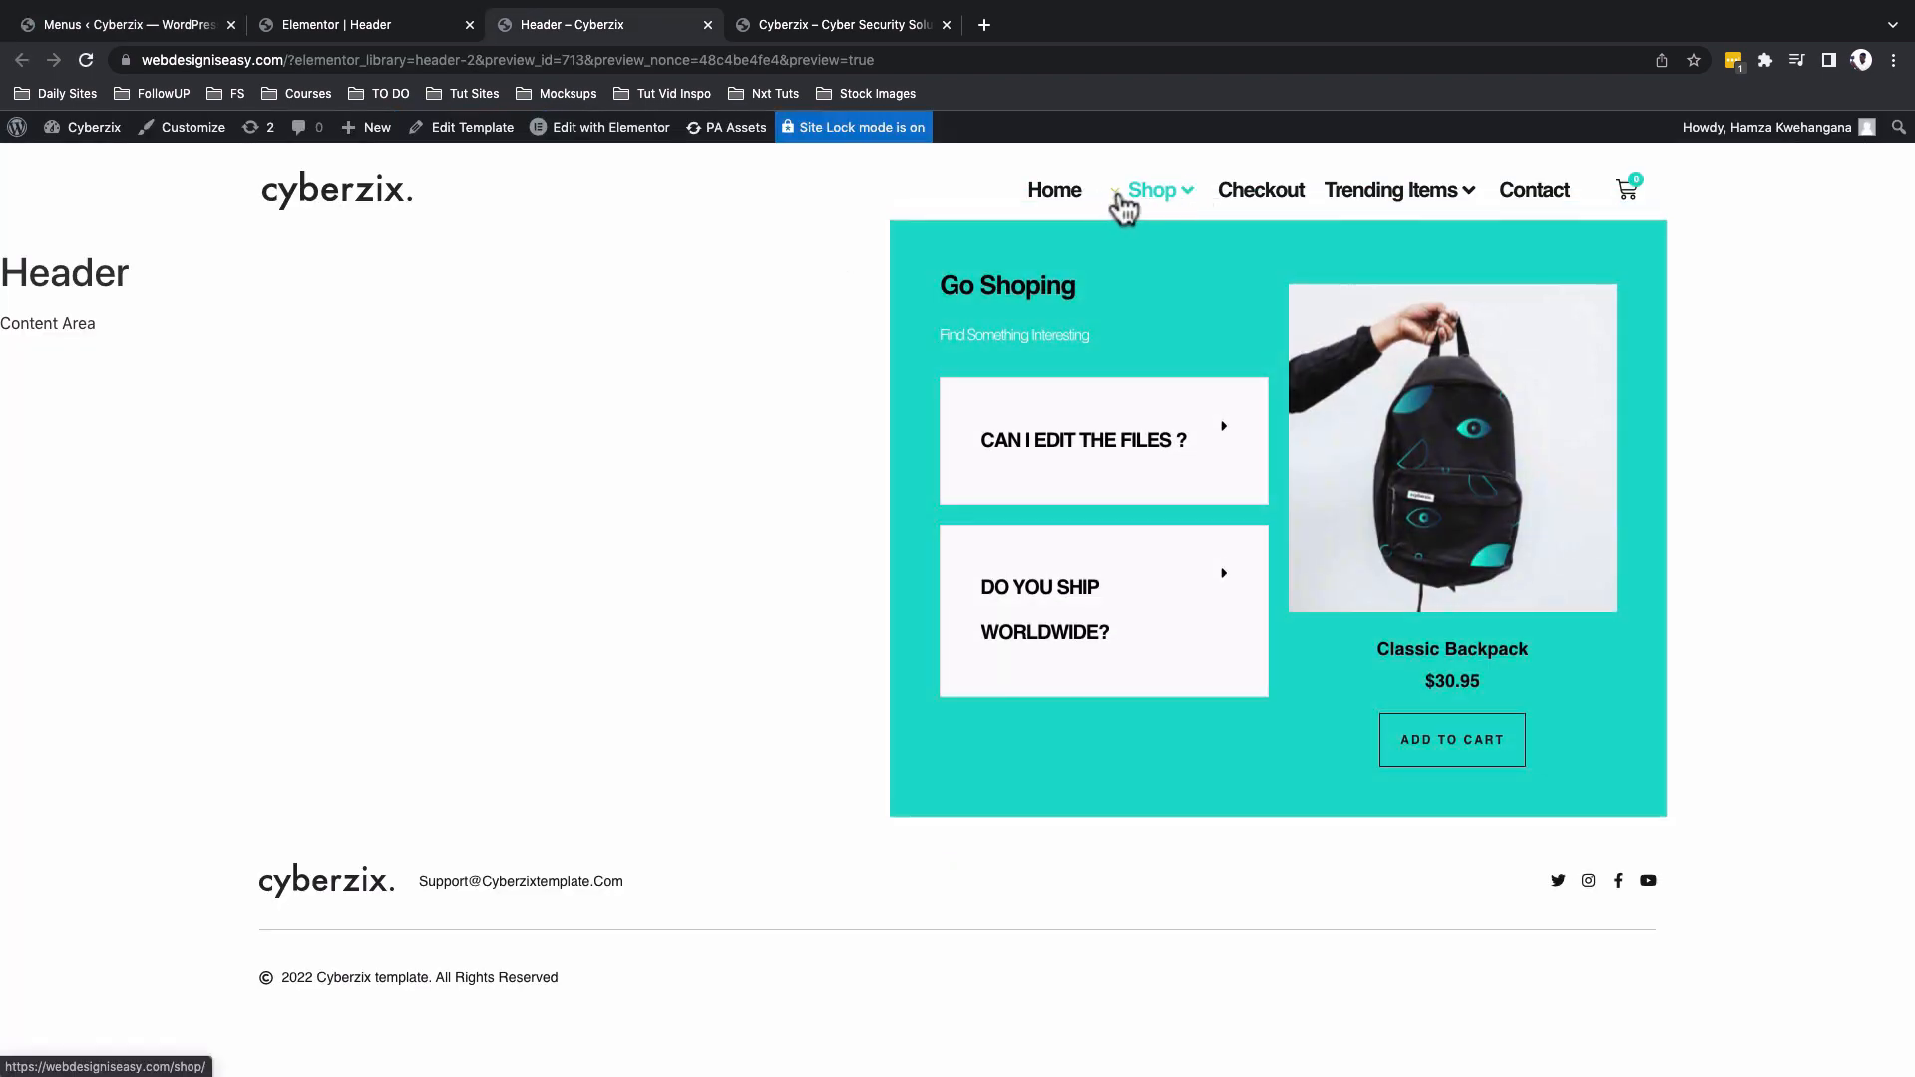
# Remove the icon from the Shop item's premium menu settings, save the settings and save the Shop Menu.
pyautogui.click(169, 28)
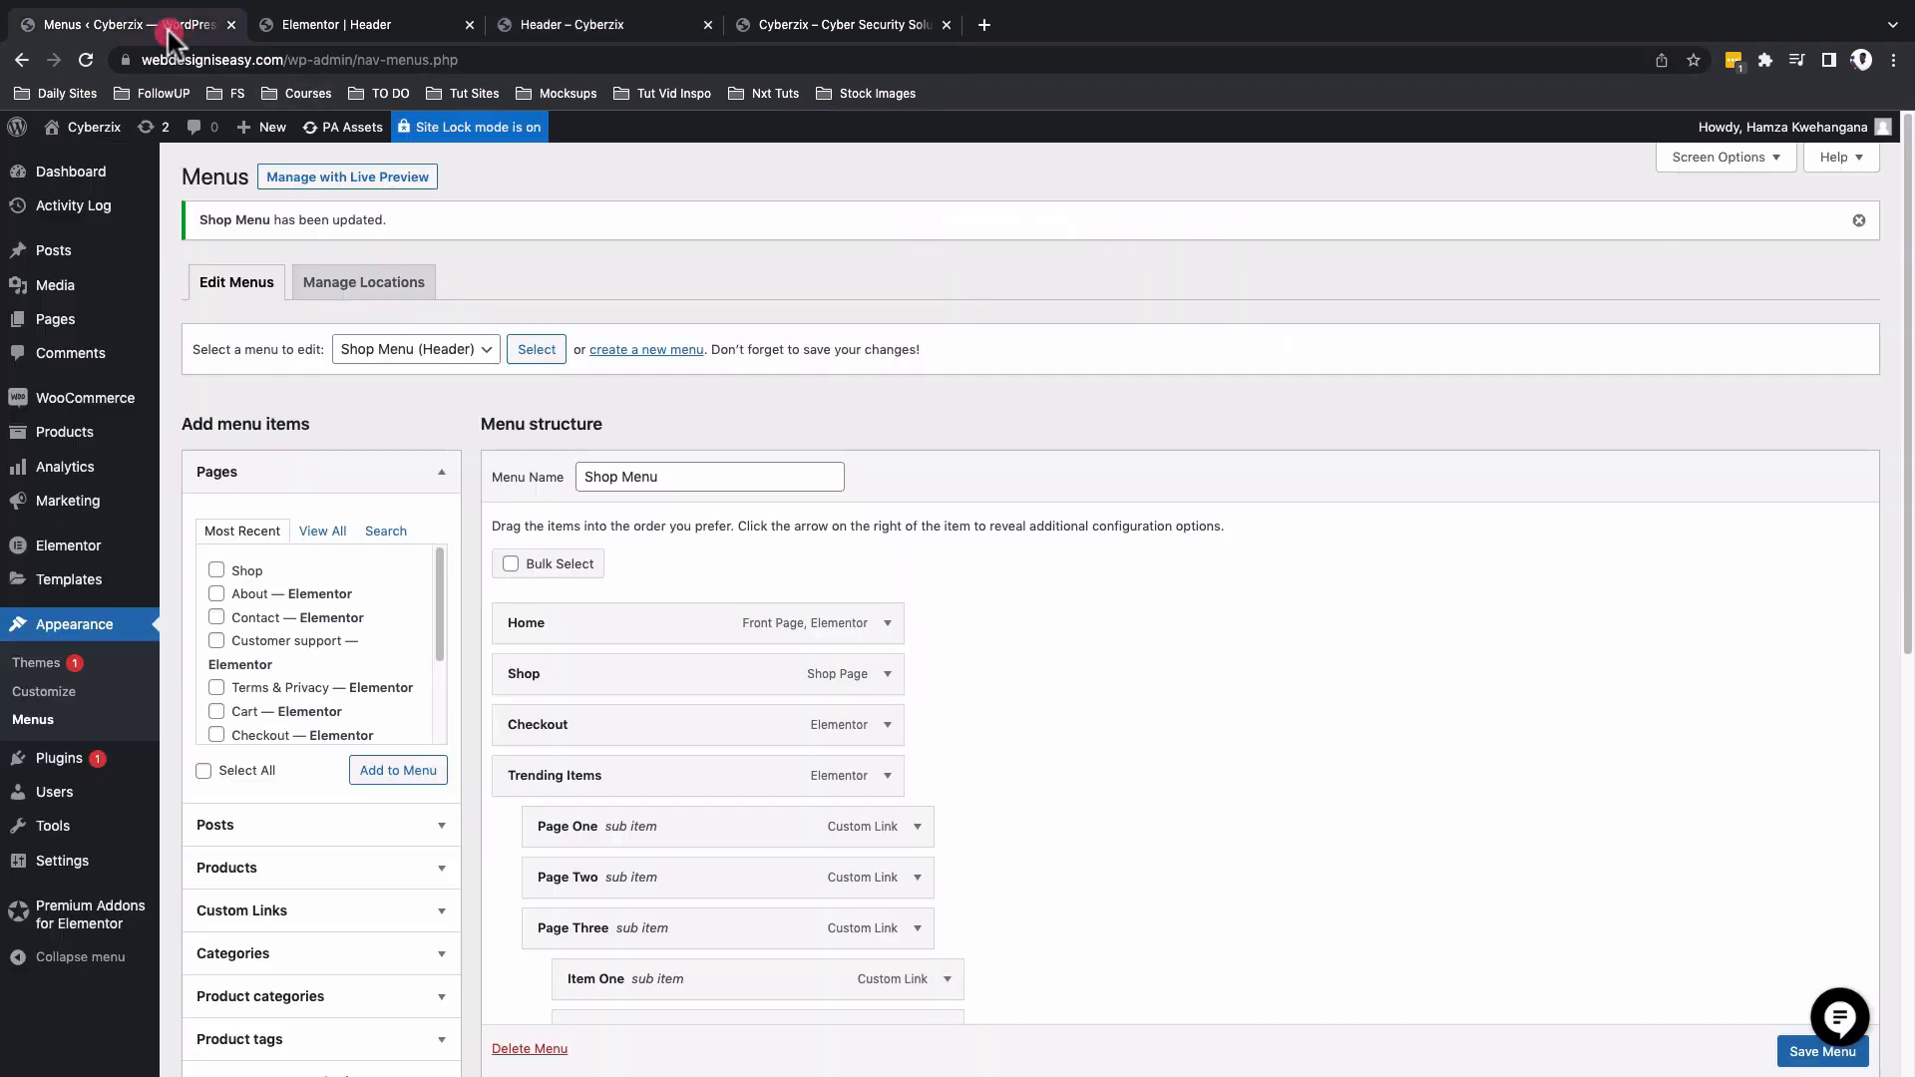
pyautogui.moveTo(920, 697)
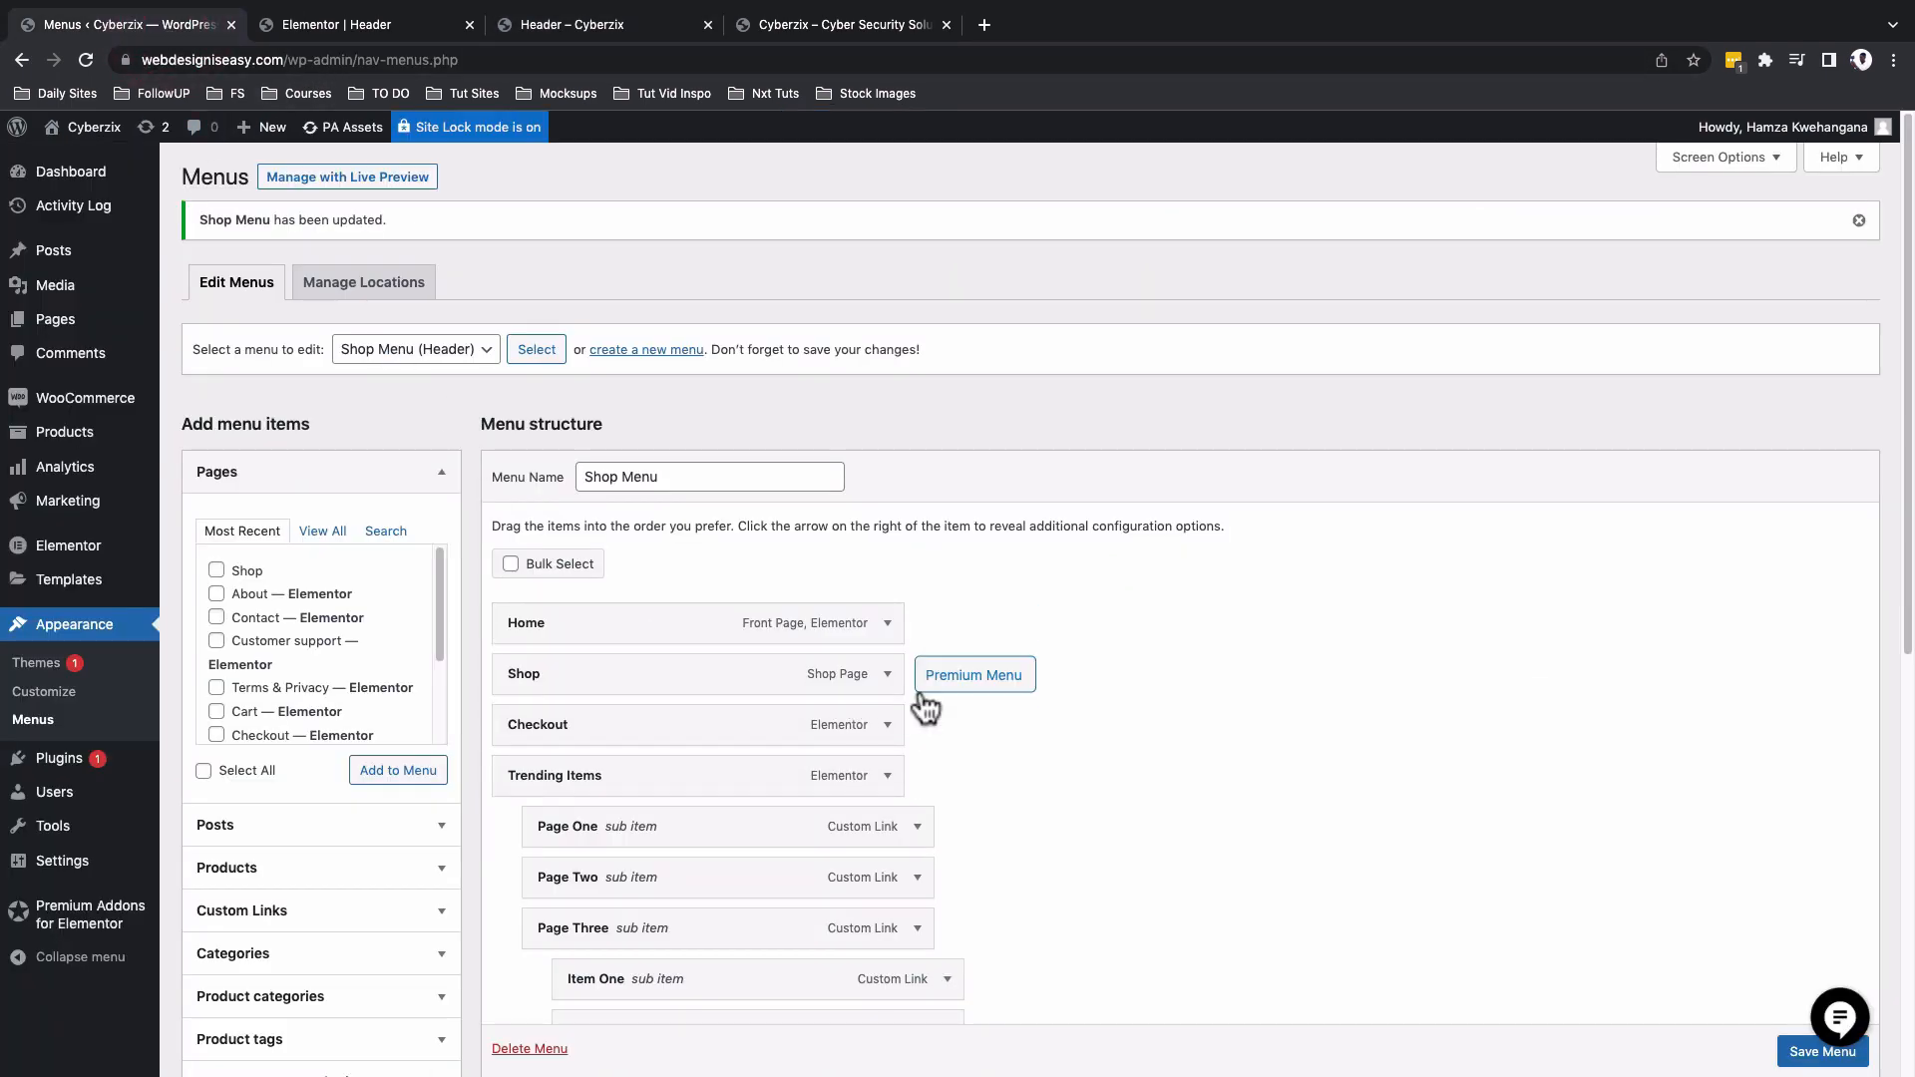
pyautogui.click(969, 689)
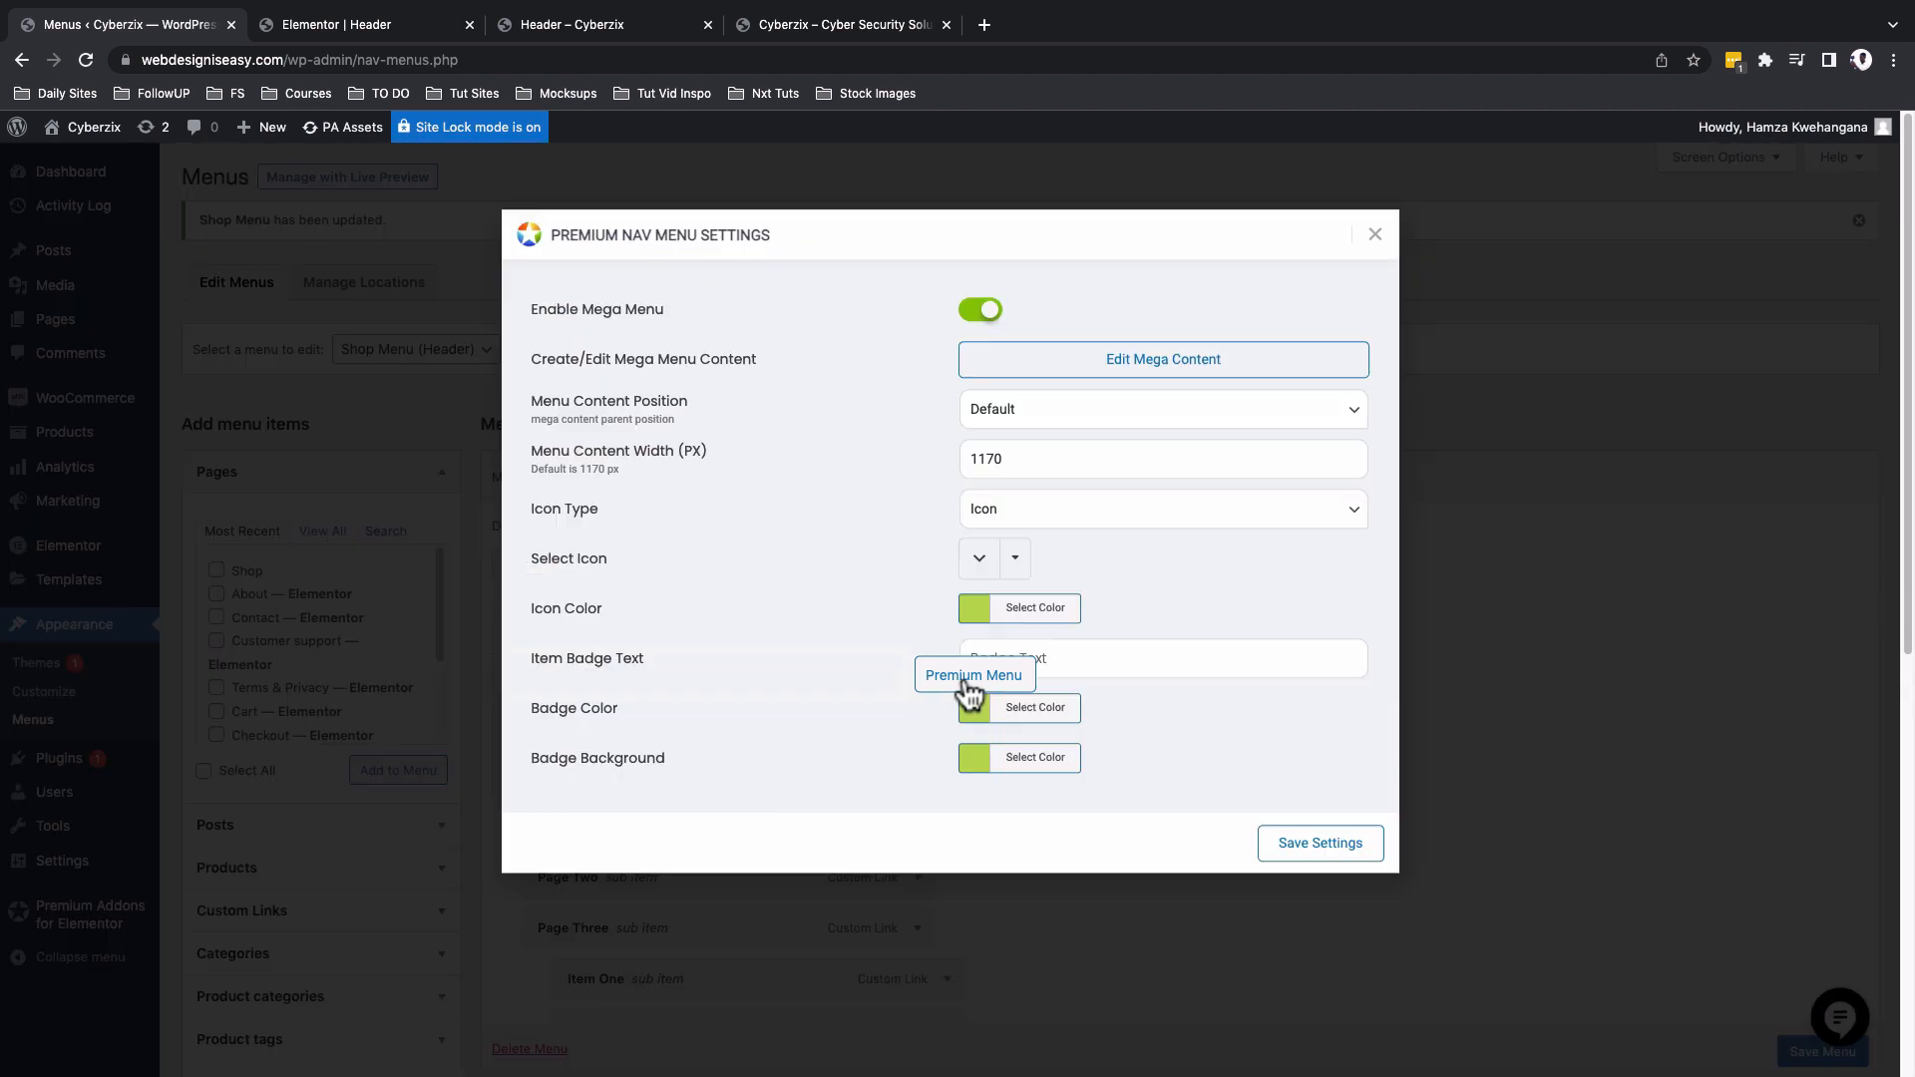
pyautogui.click(1015, 563)
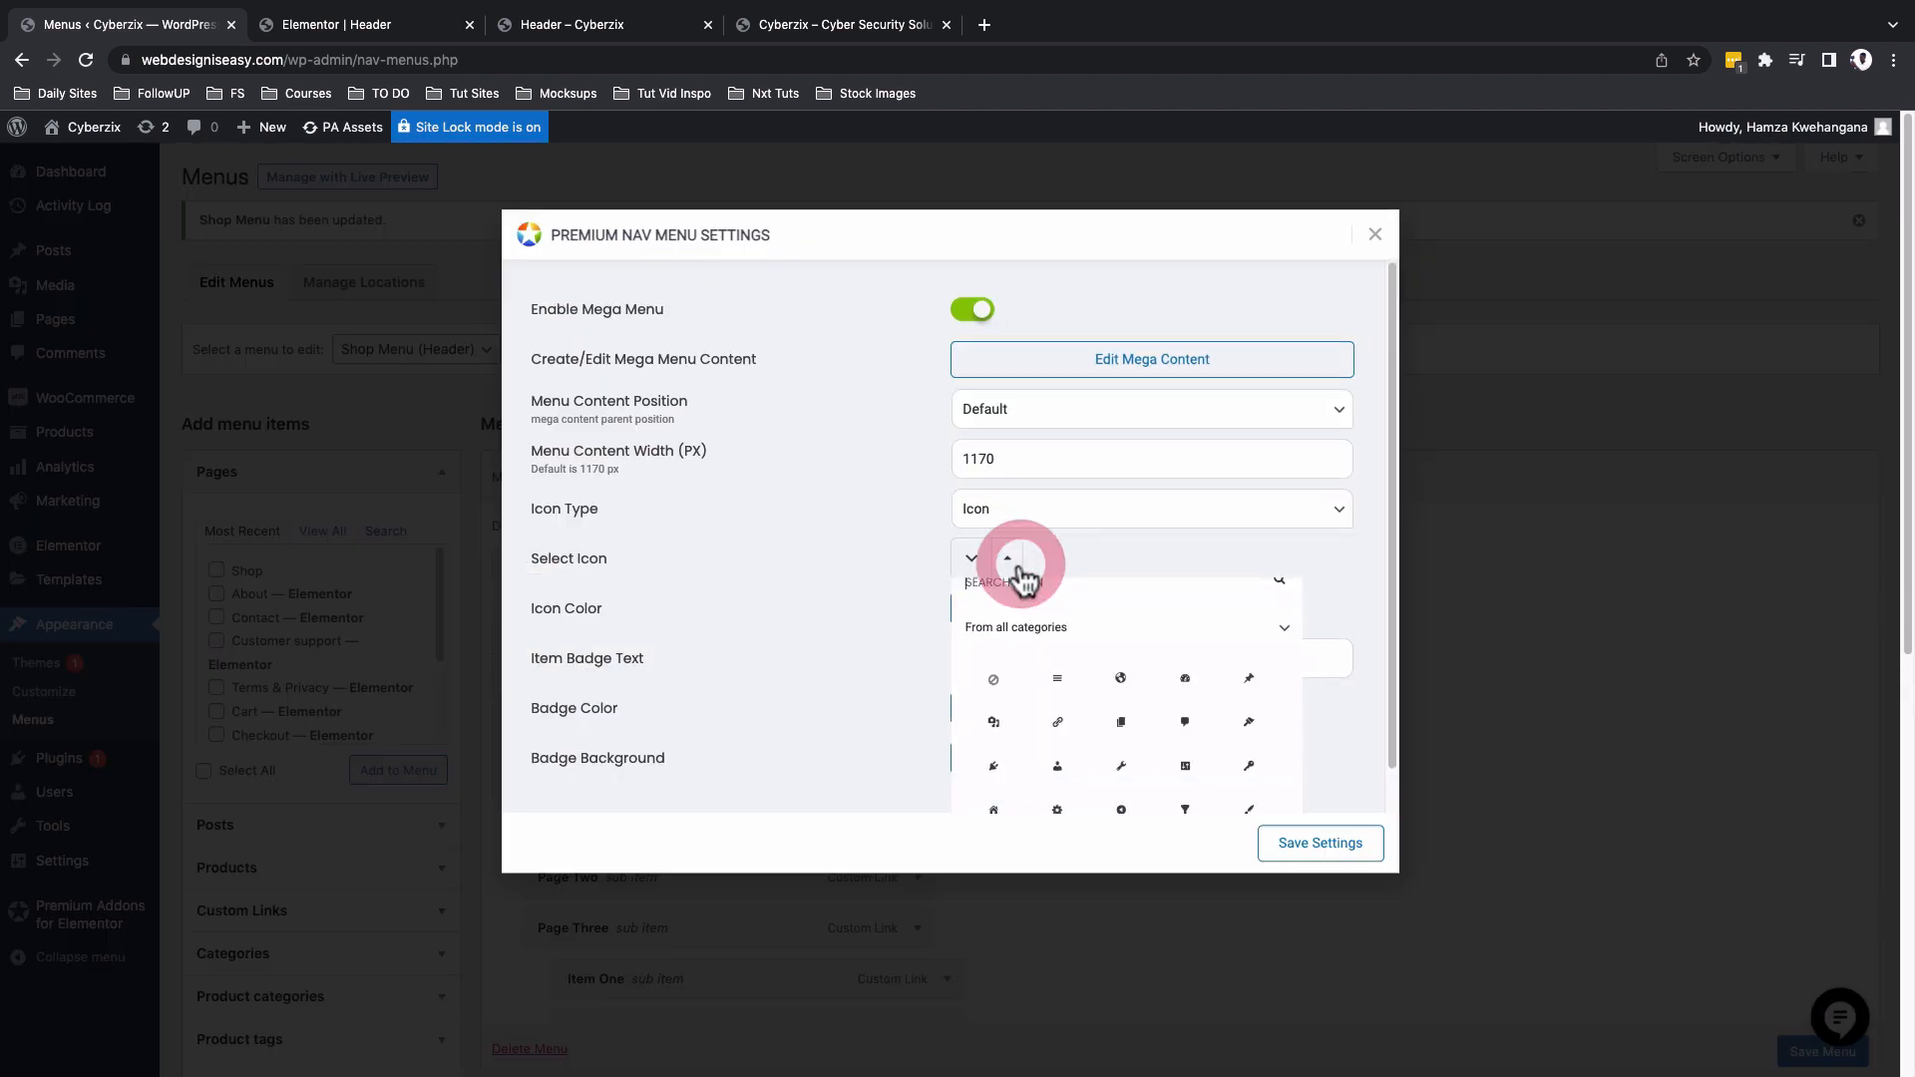
pyautogui.click(994, 700)
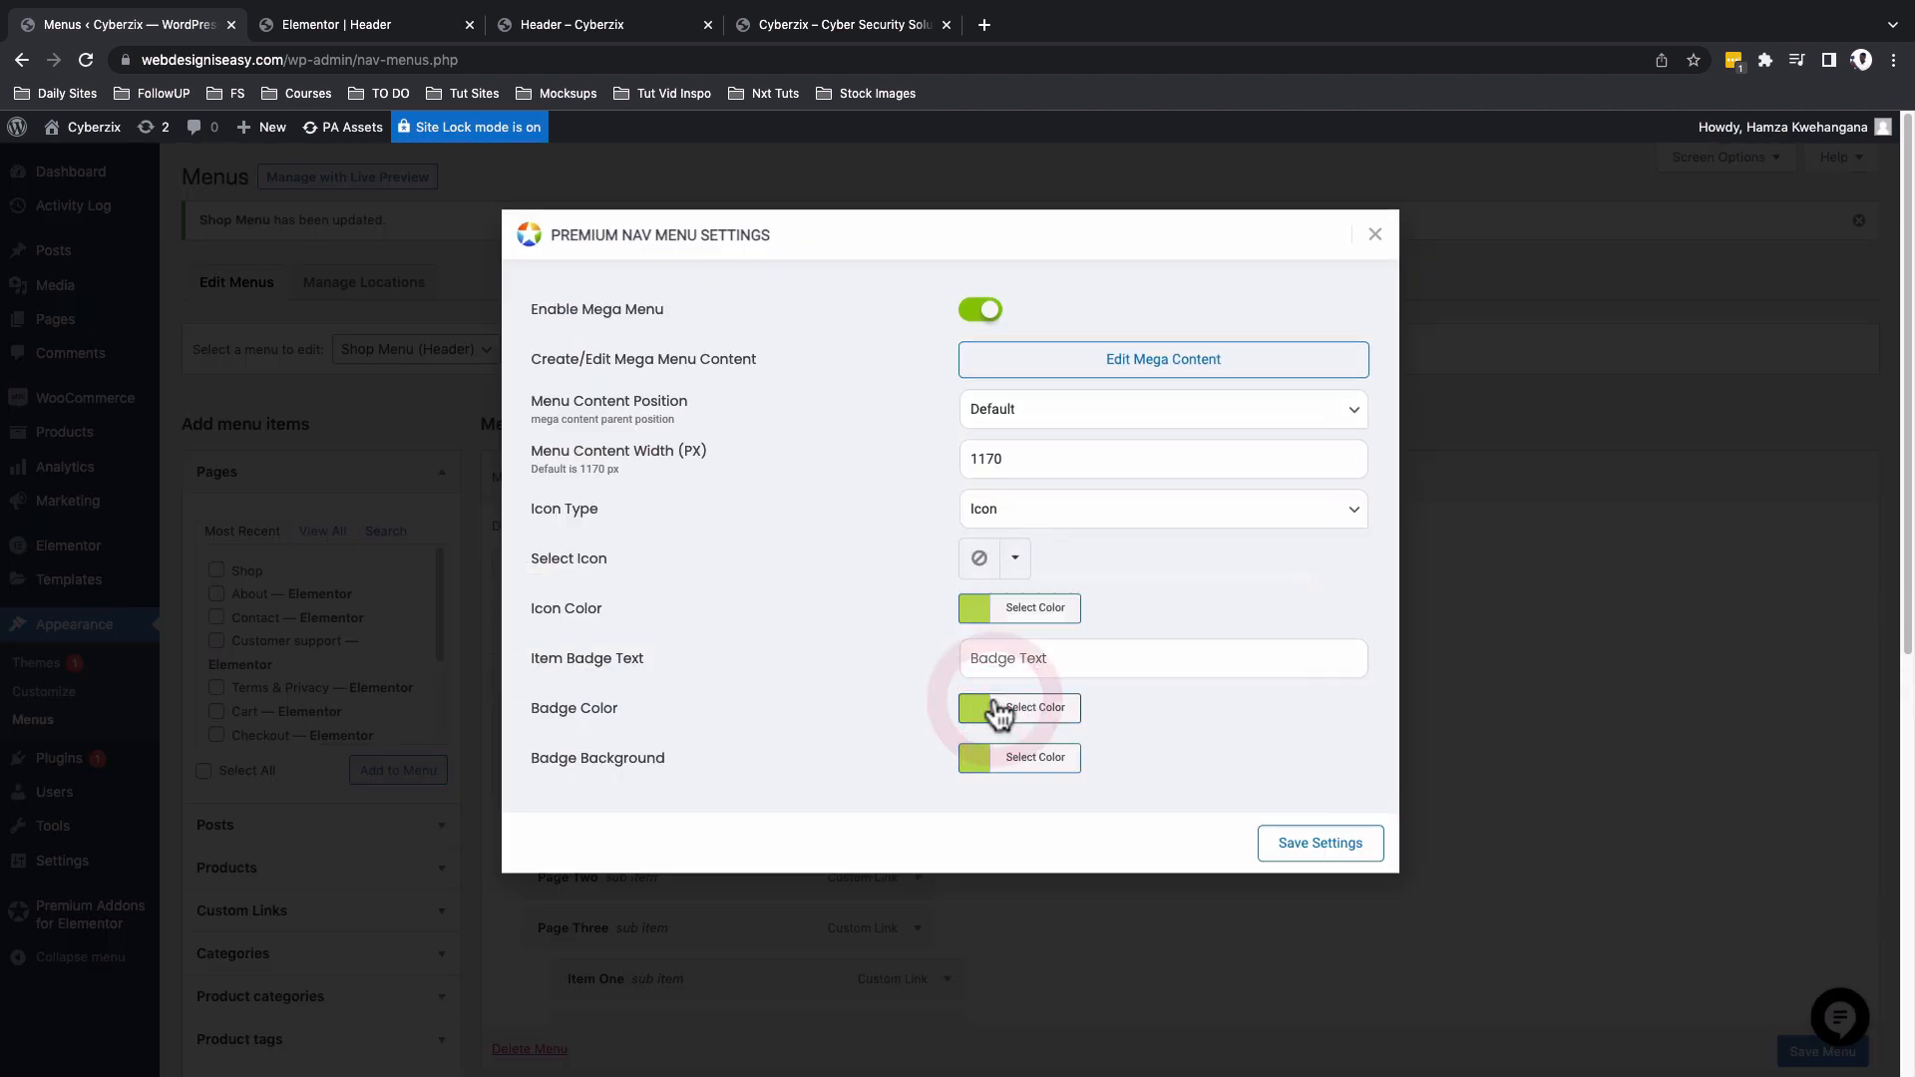
pyautogui.click(1262, 842)
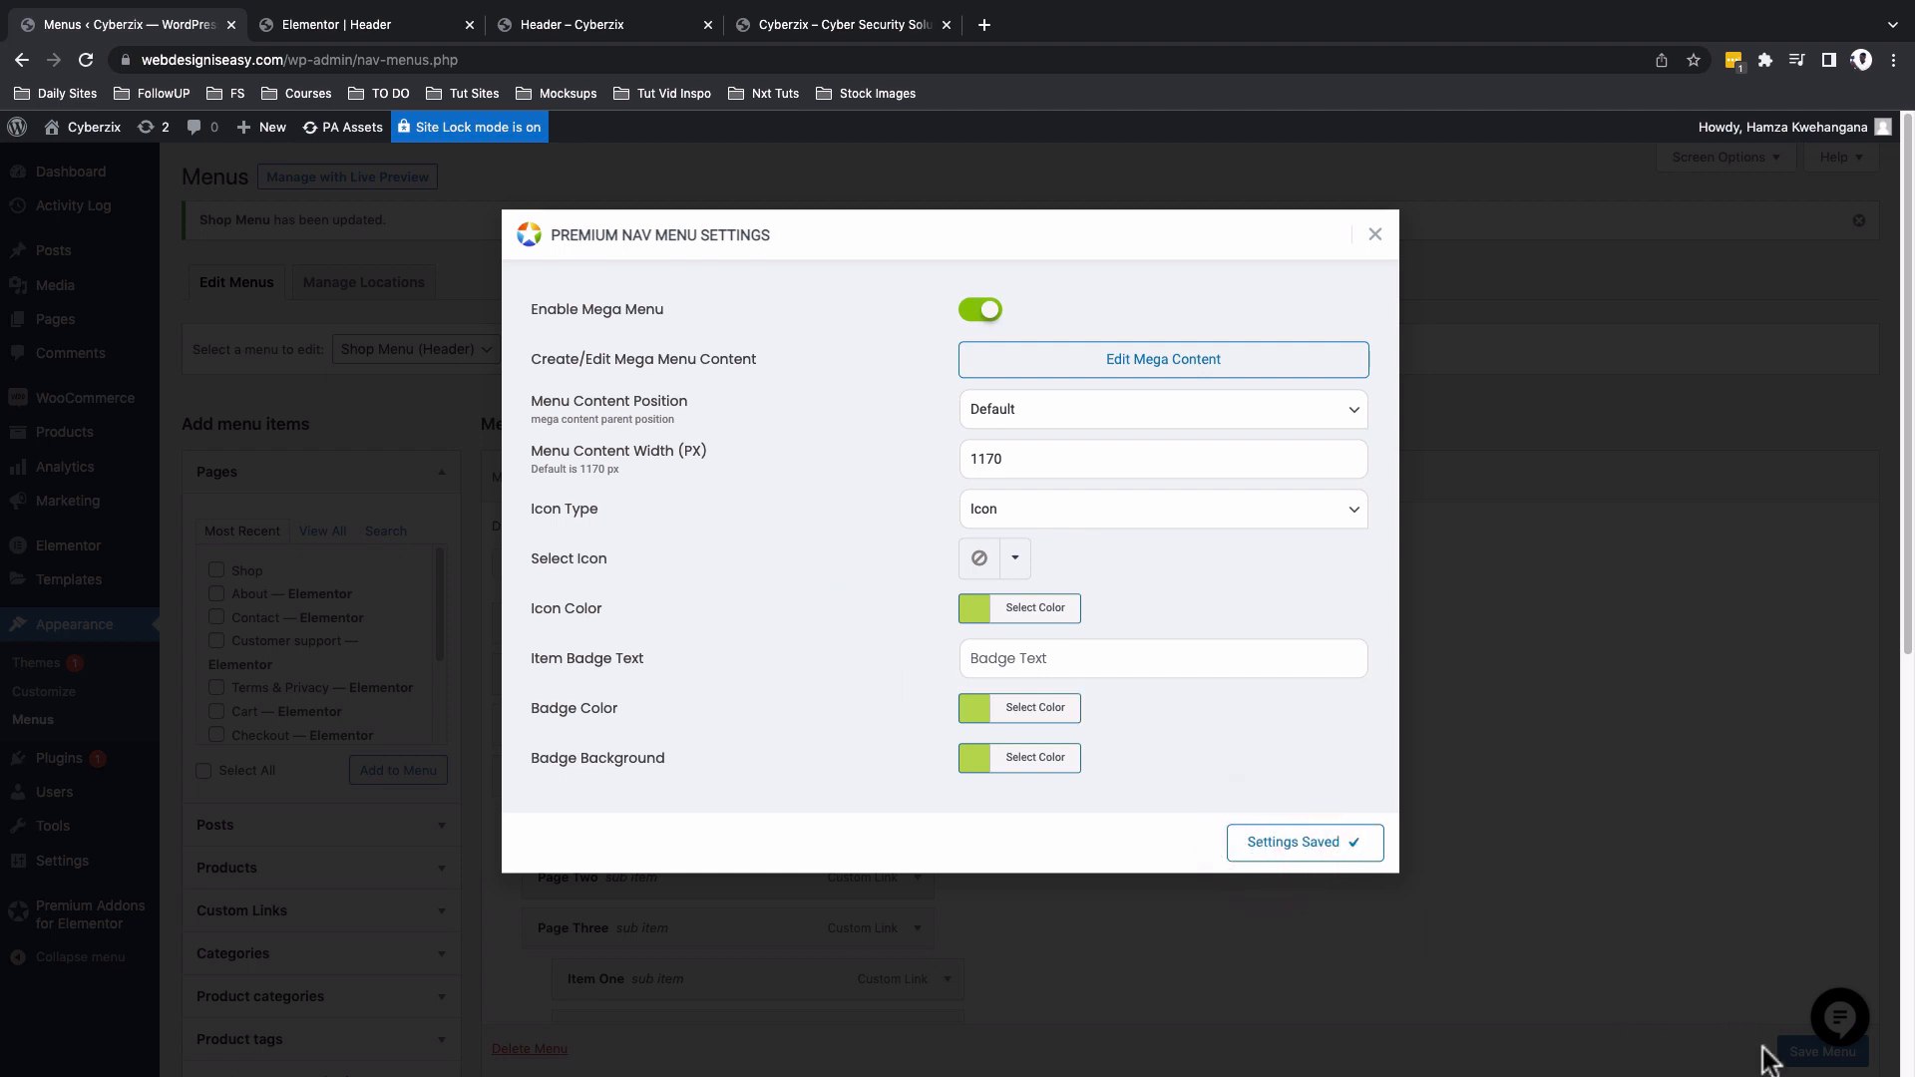
pyautogui.click(1376, 235)
pyautogui.click(1791, 1057)
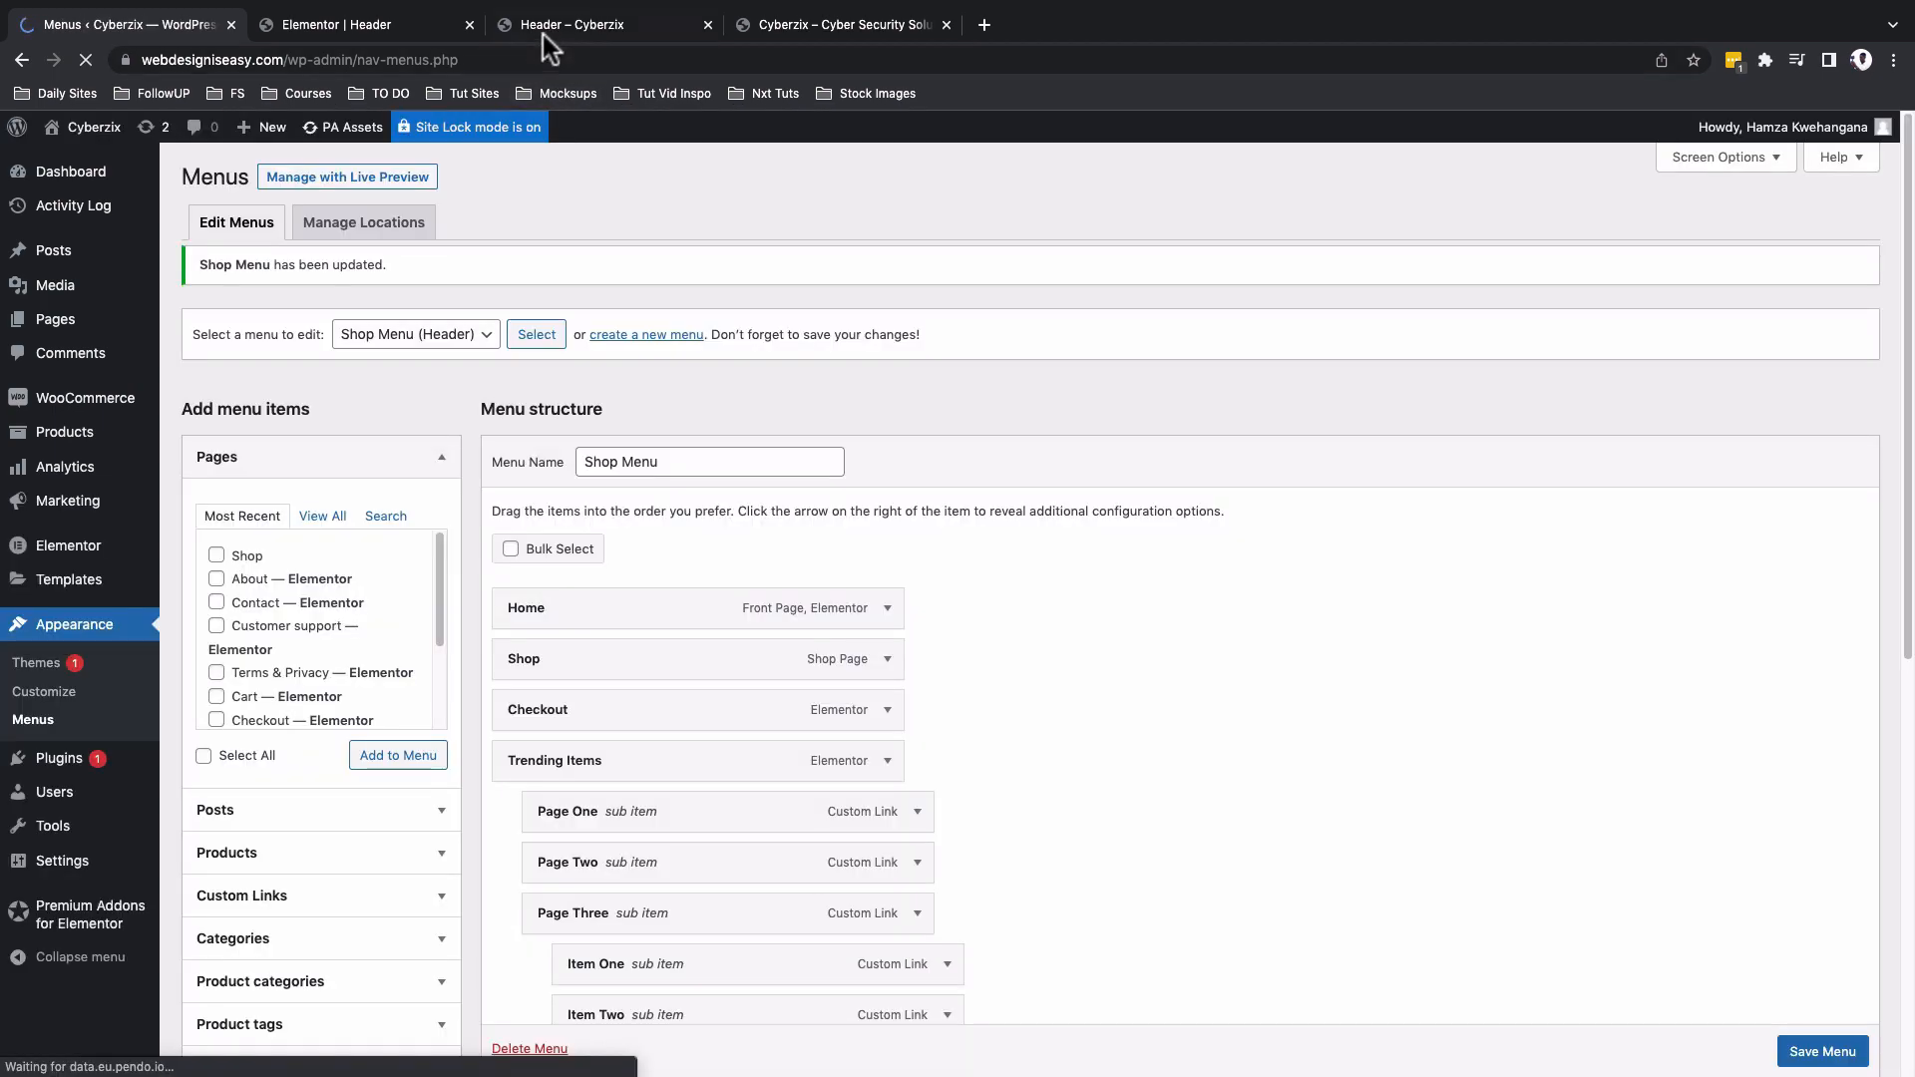
# Check the Shop mega menu in the header preview and return to the header template in Elementor.
pyautogui.click(543, 33)
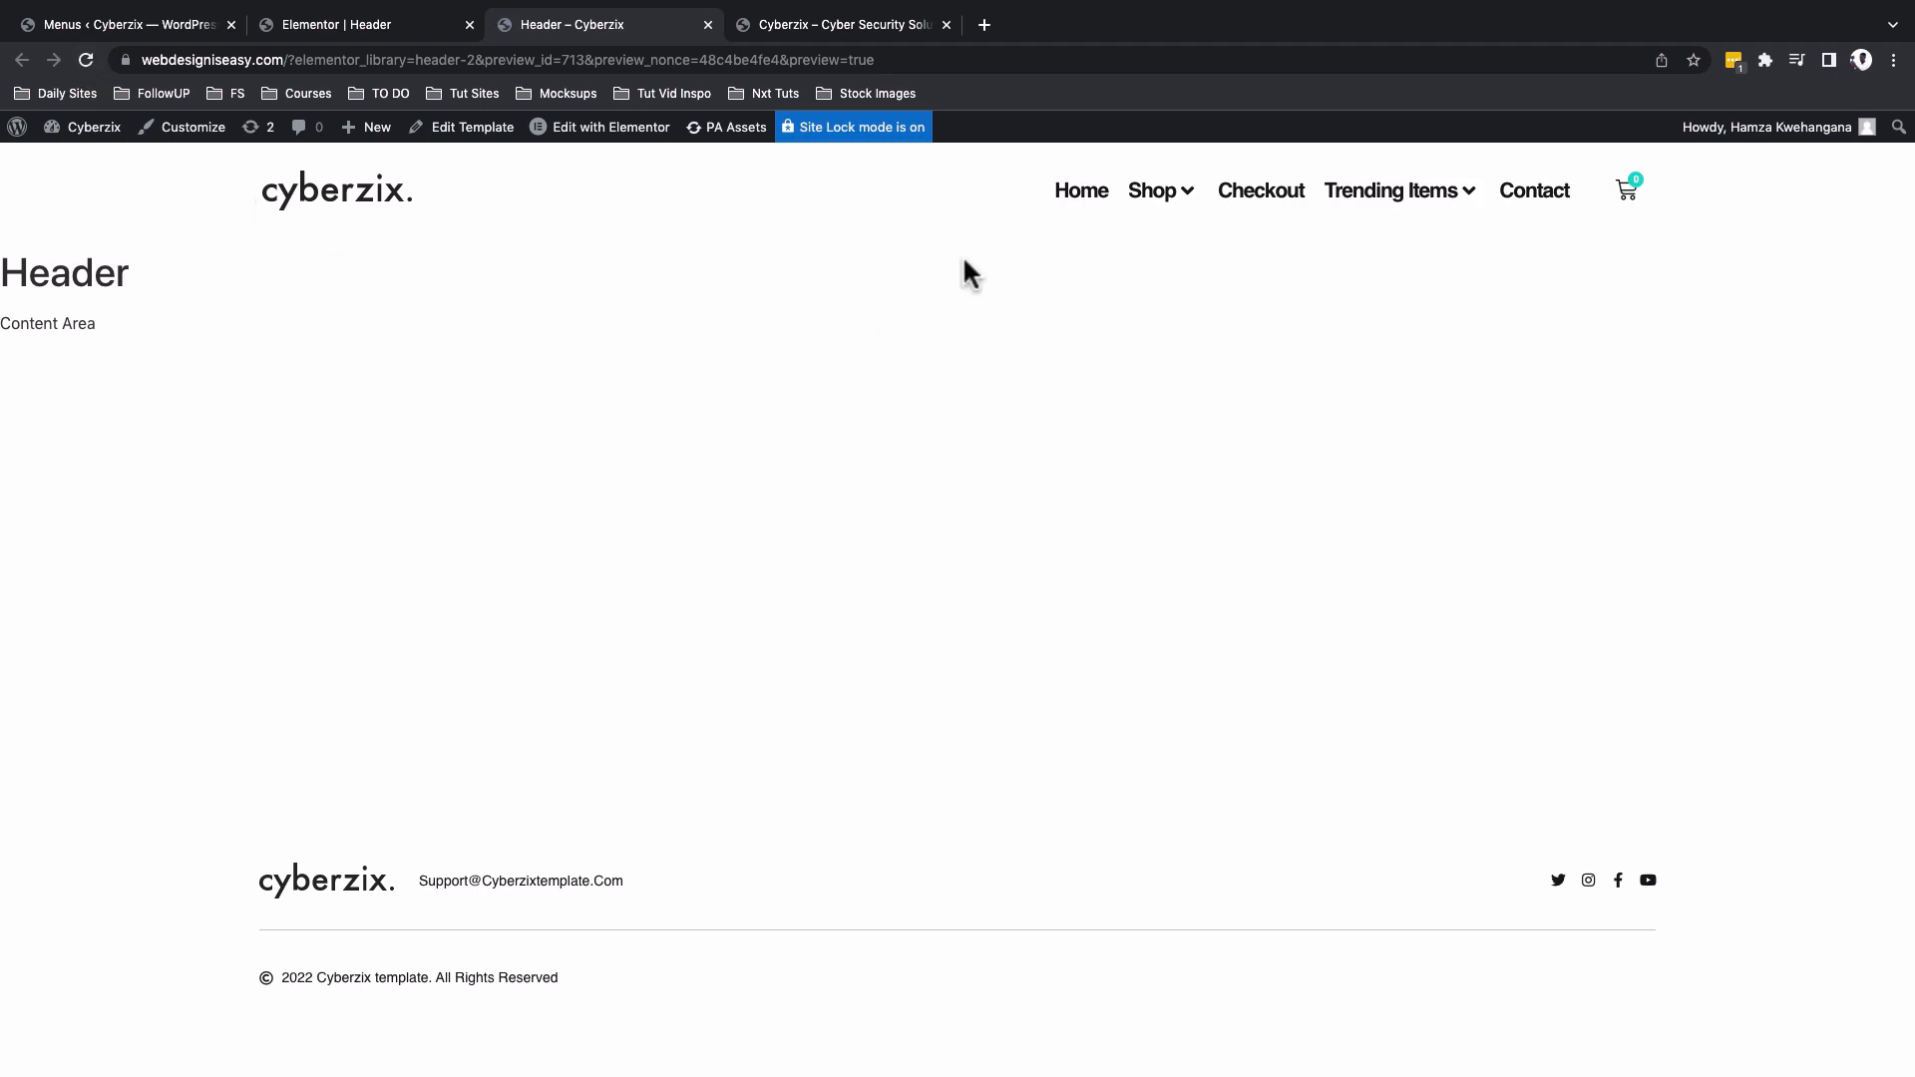
pyautogui.moveTo(1162, 199)
pyautogui.click(115, 23)
pyautogui.click(338, 25)
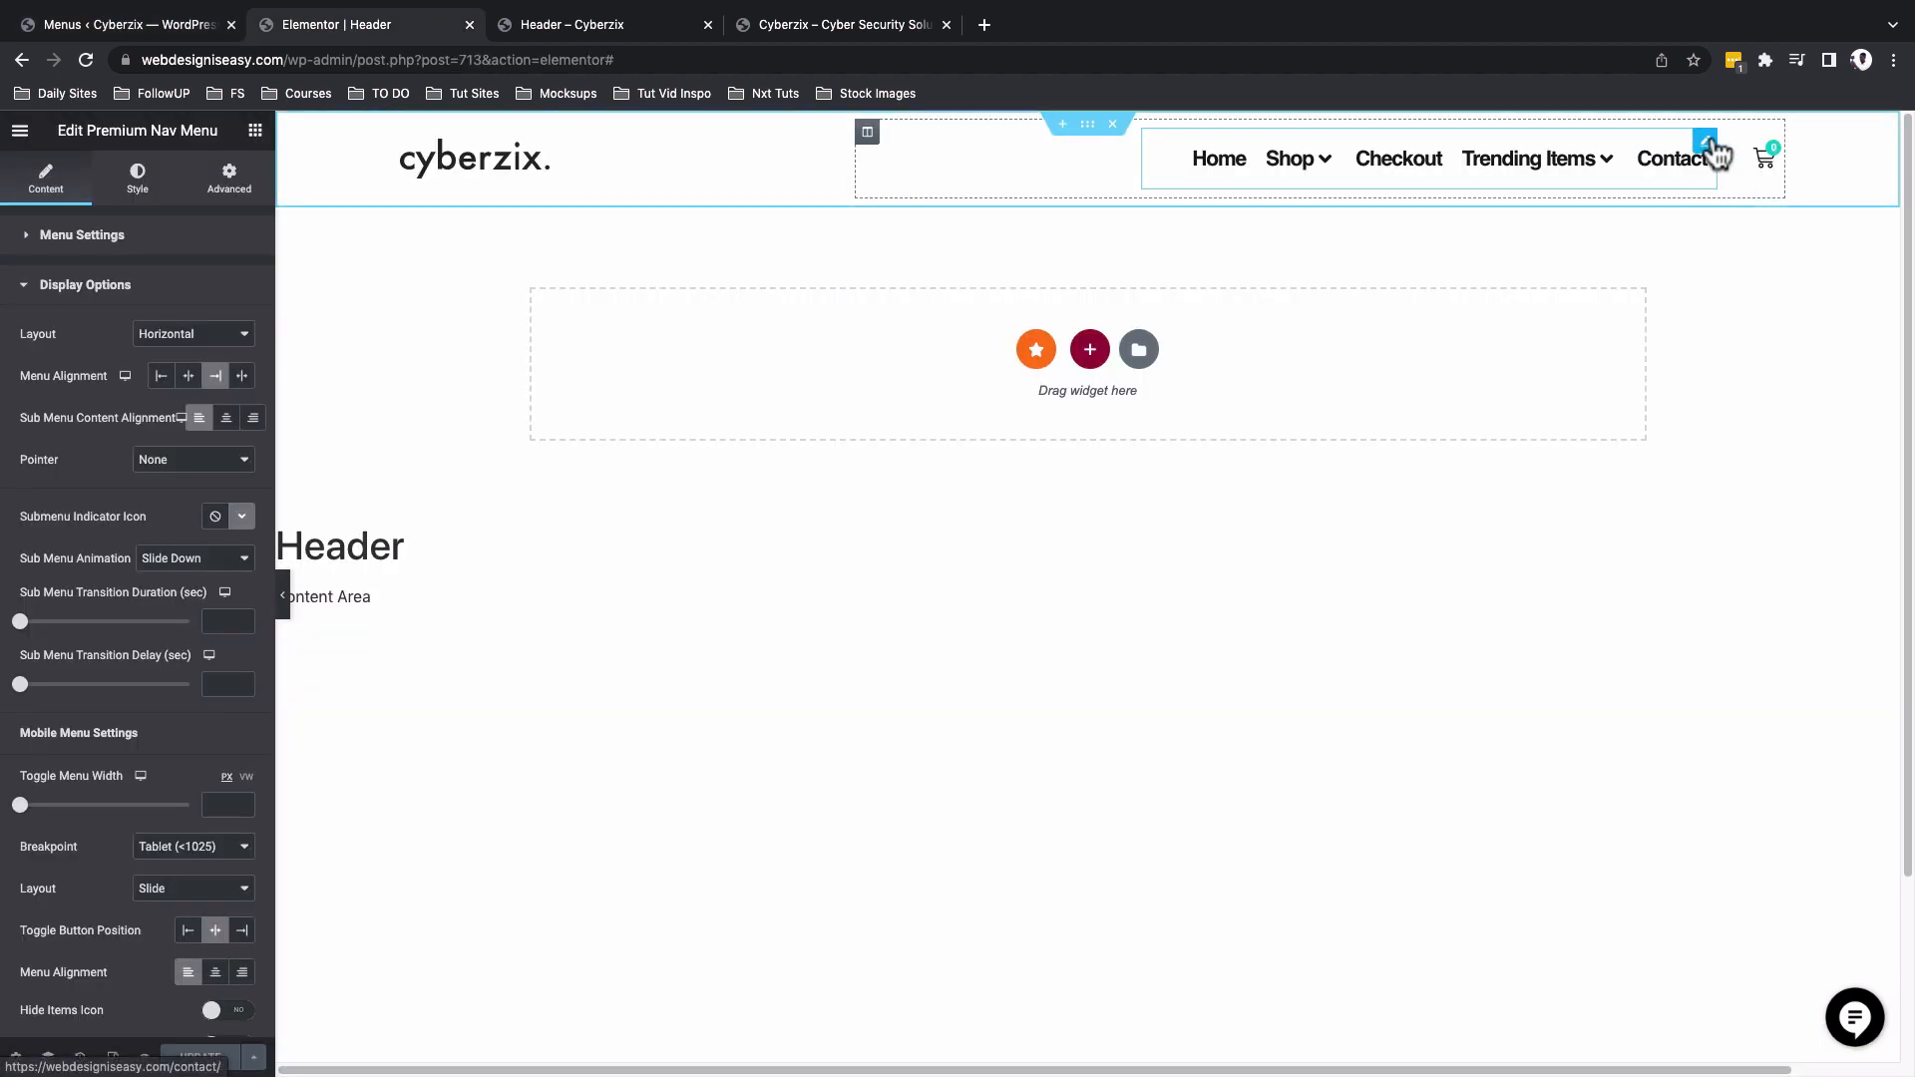
# Try the Caret down icon as the Premium Nav Menu's submenu indicator and preview the Shop mega menu.
pyautogui.click(1709, 144)
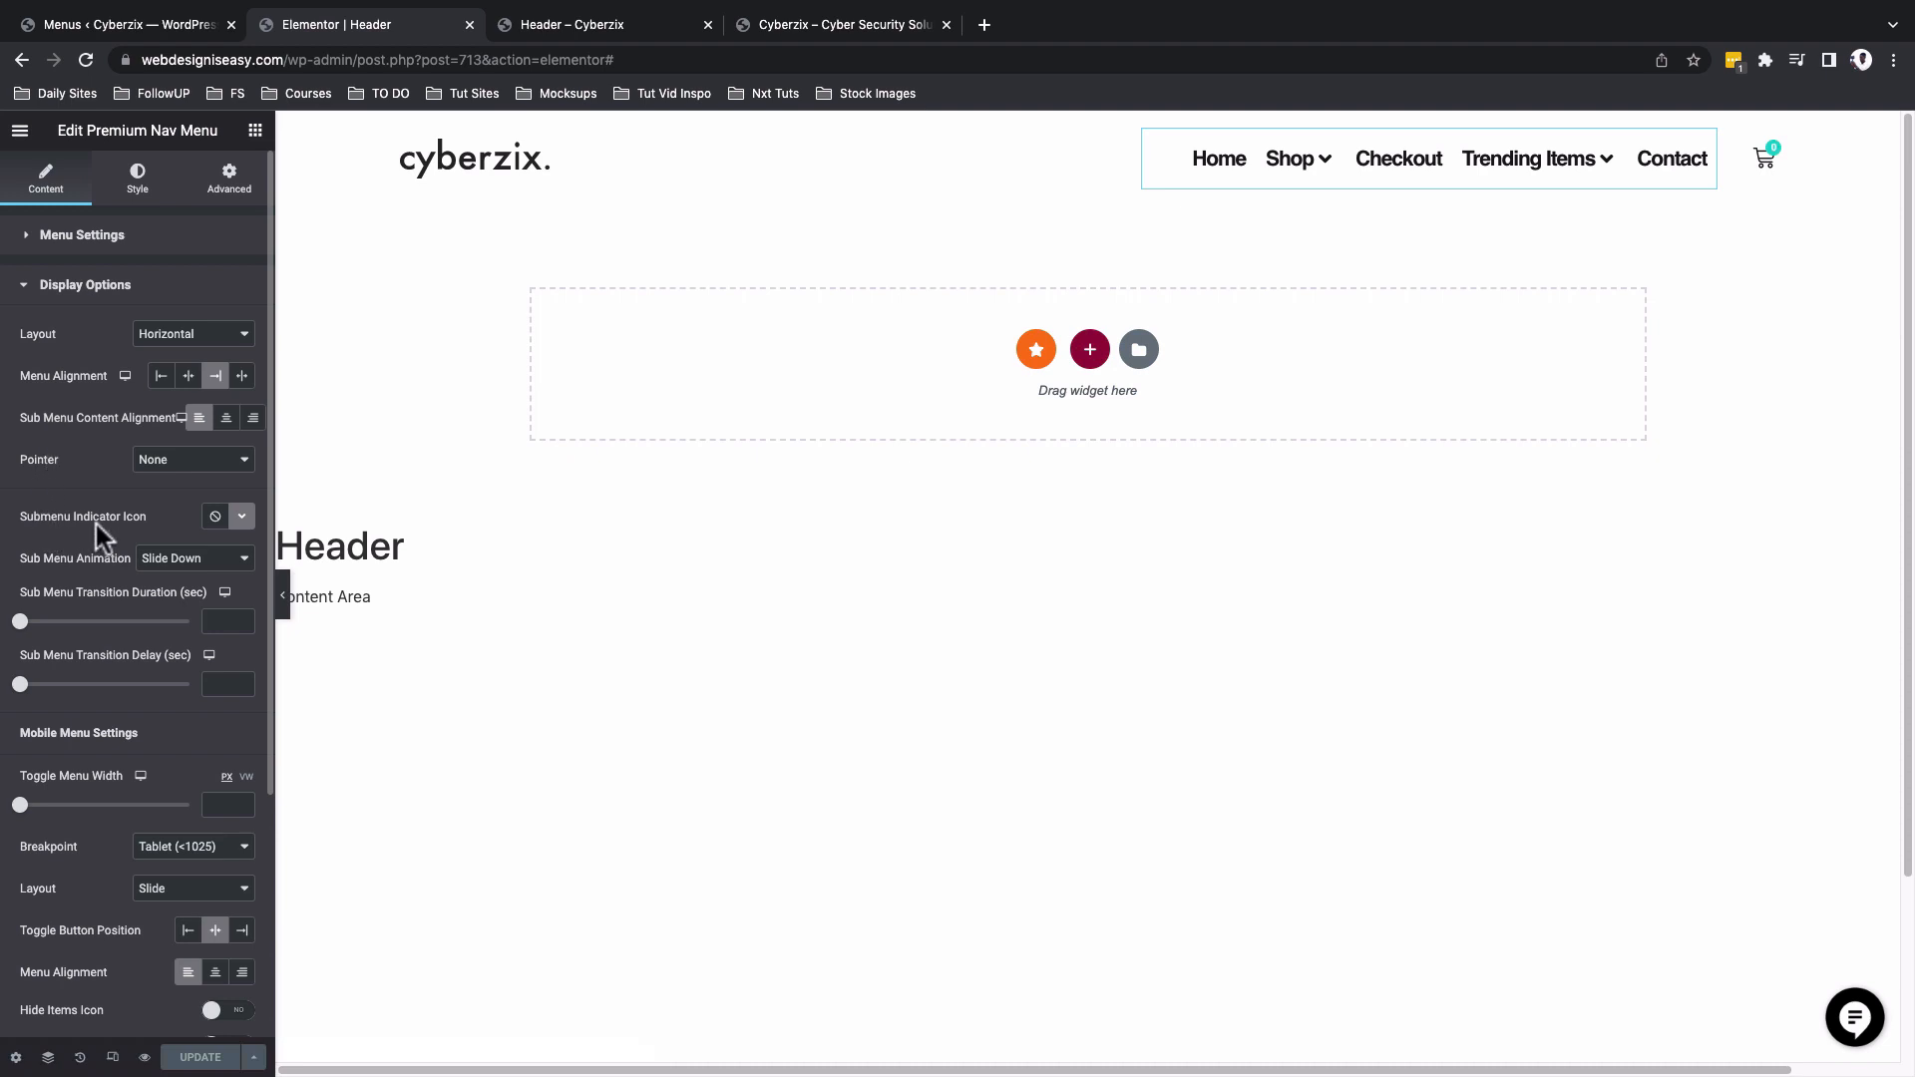
pyautogui.click(245, 521)
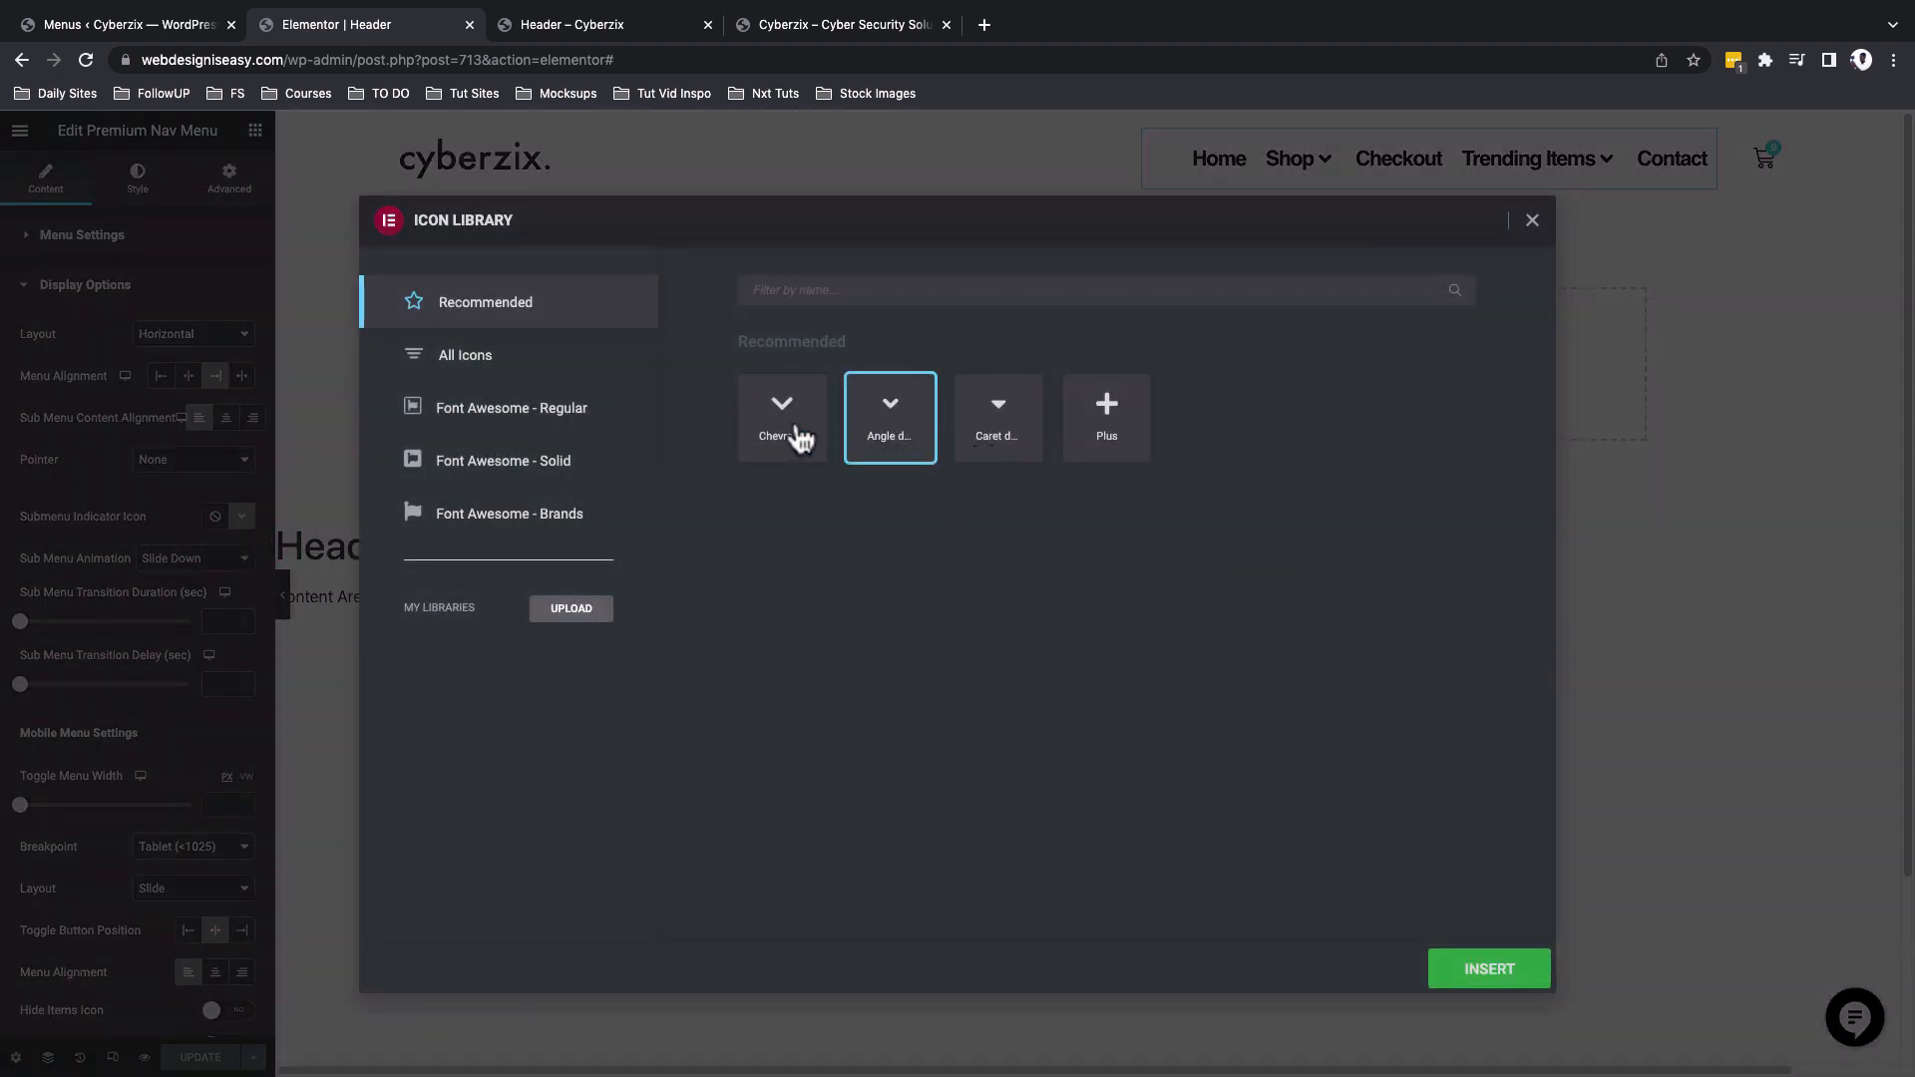
pyautogui.click(993, 429)
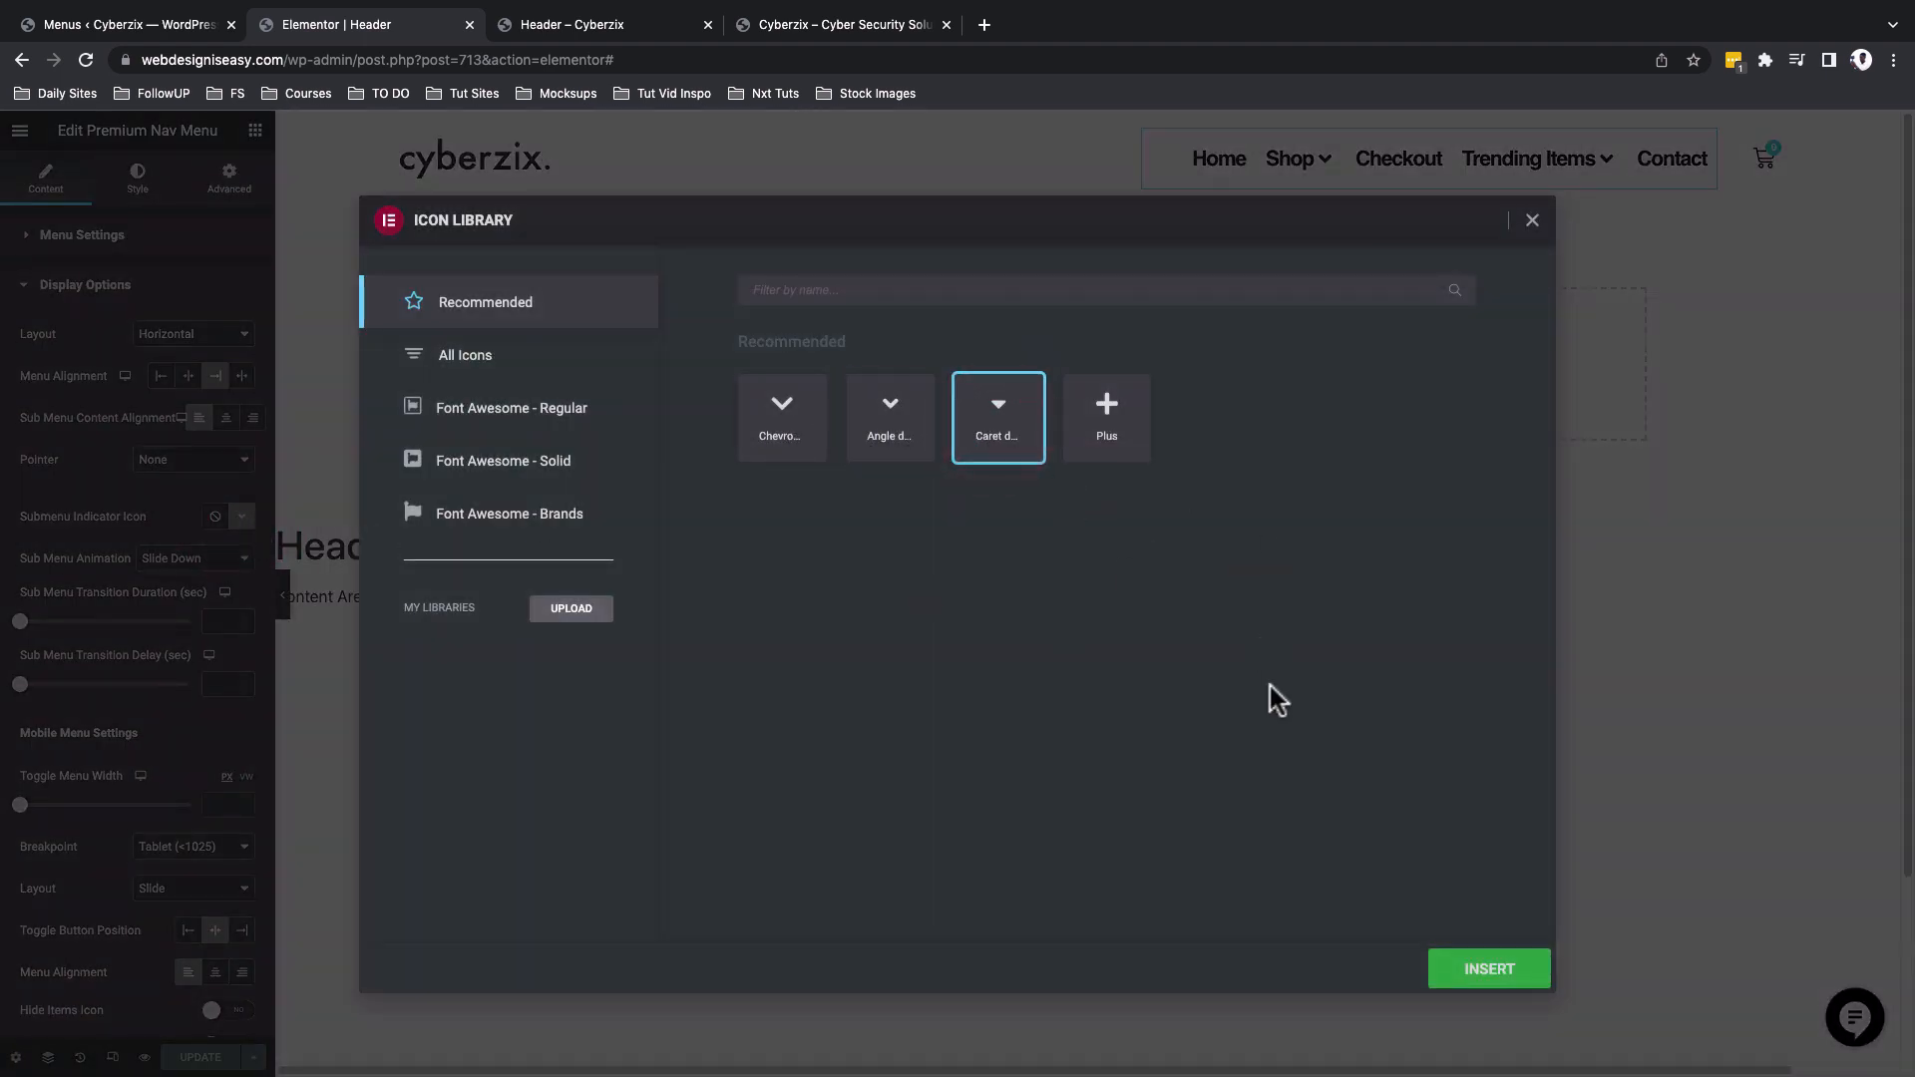
pyautogui.click(1488, 969)
pyautogui.moveTo(1320, 175)
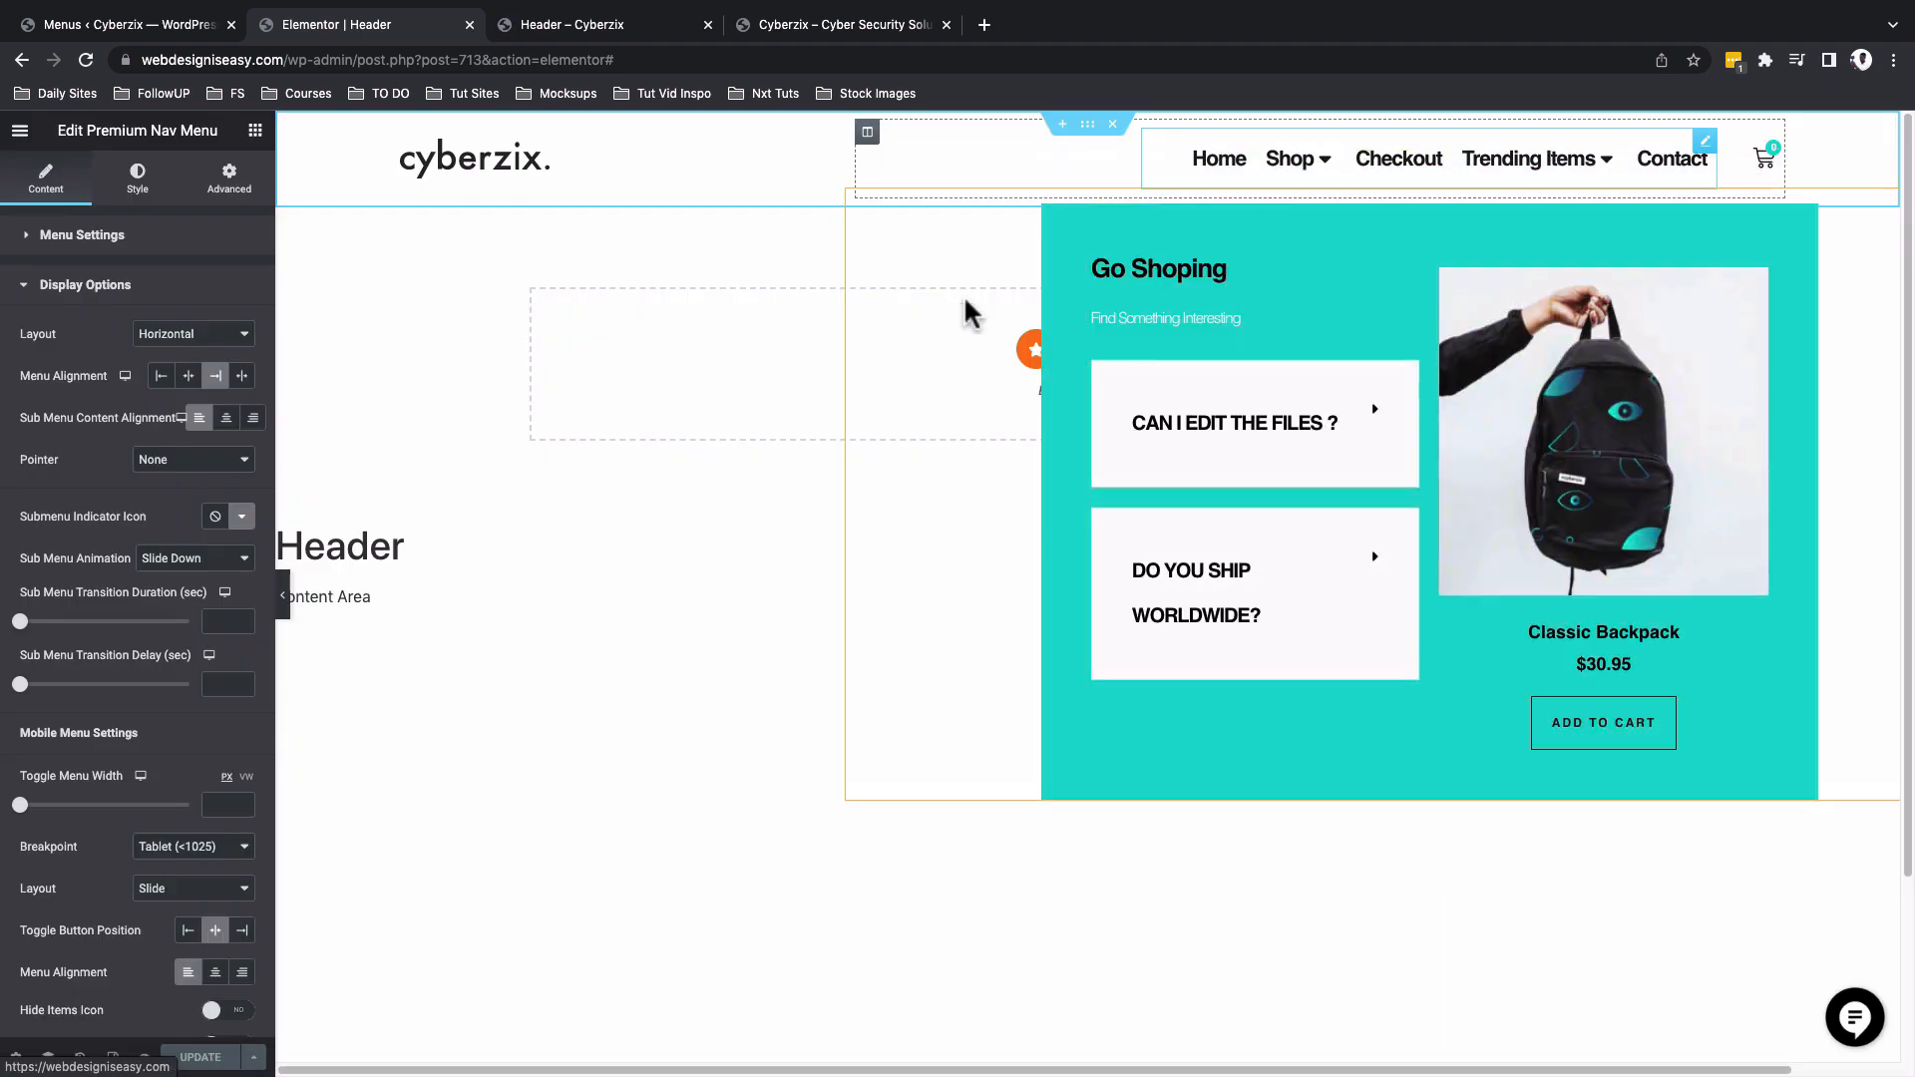
# Set the submenu indicator icon to Angle down after browsing all icons, and update the header.
pyautogui.click(241, 516)
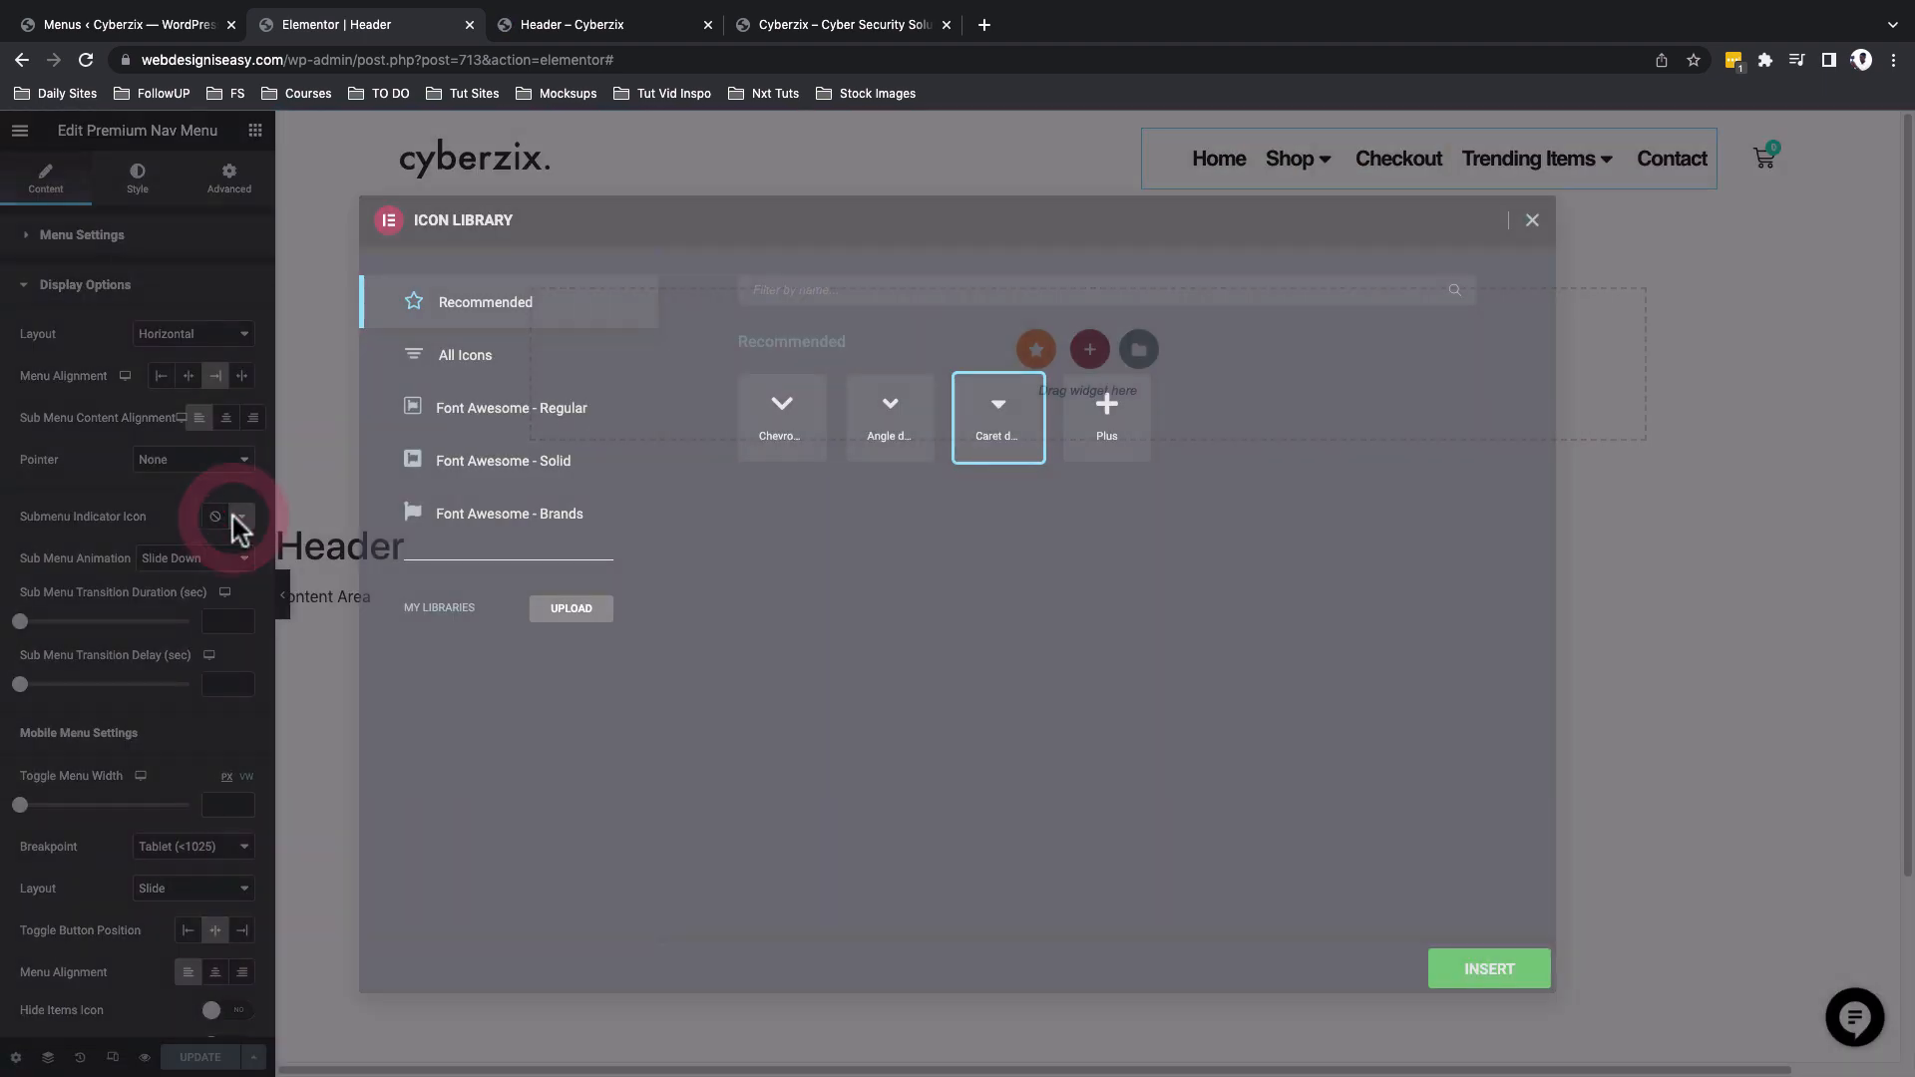
pyautogui.click(898, 414)
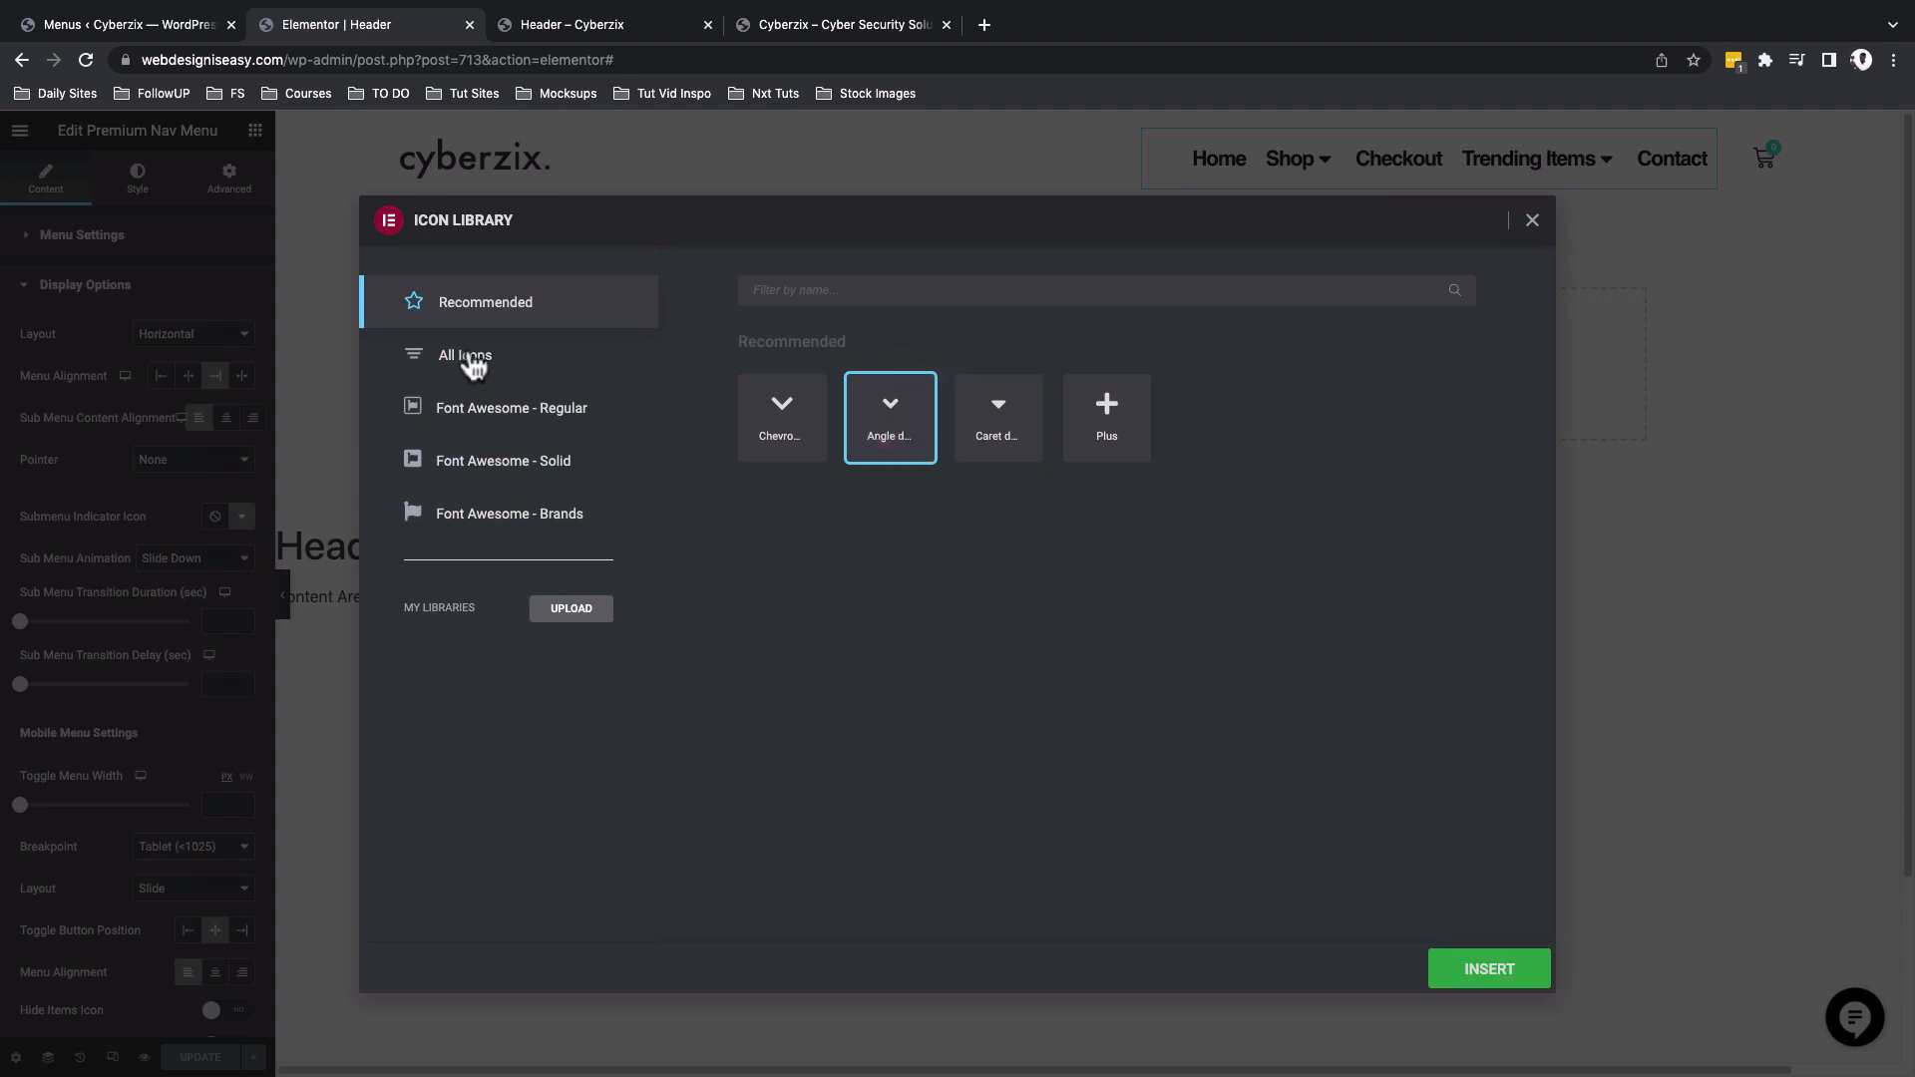
pyautogui.click(468, 361)
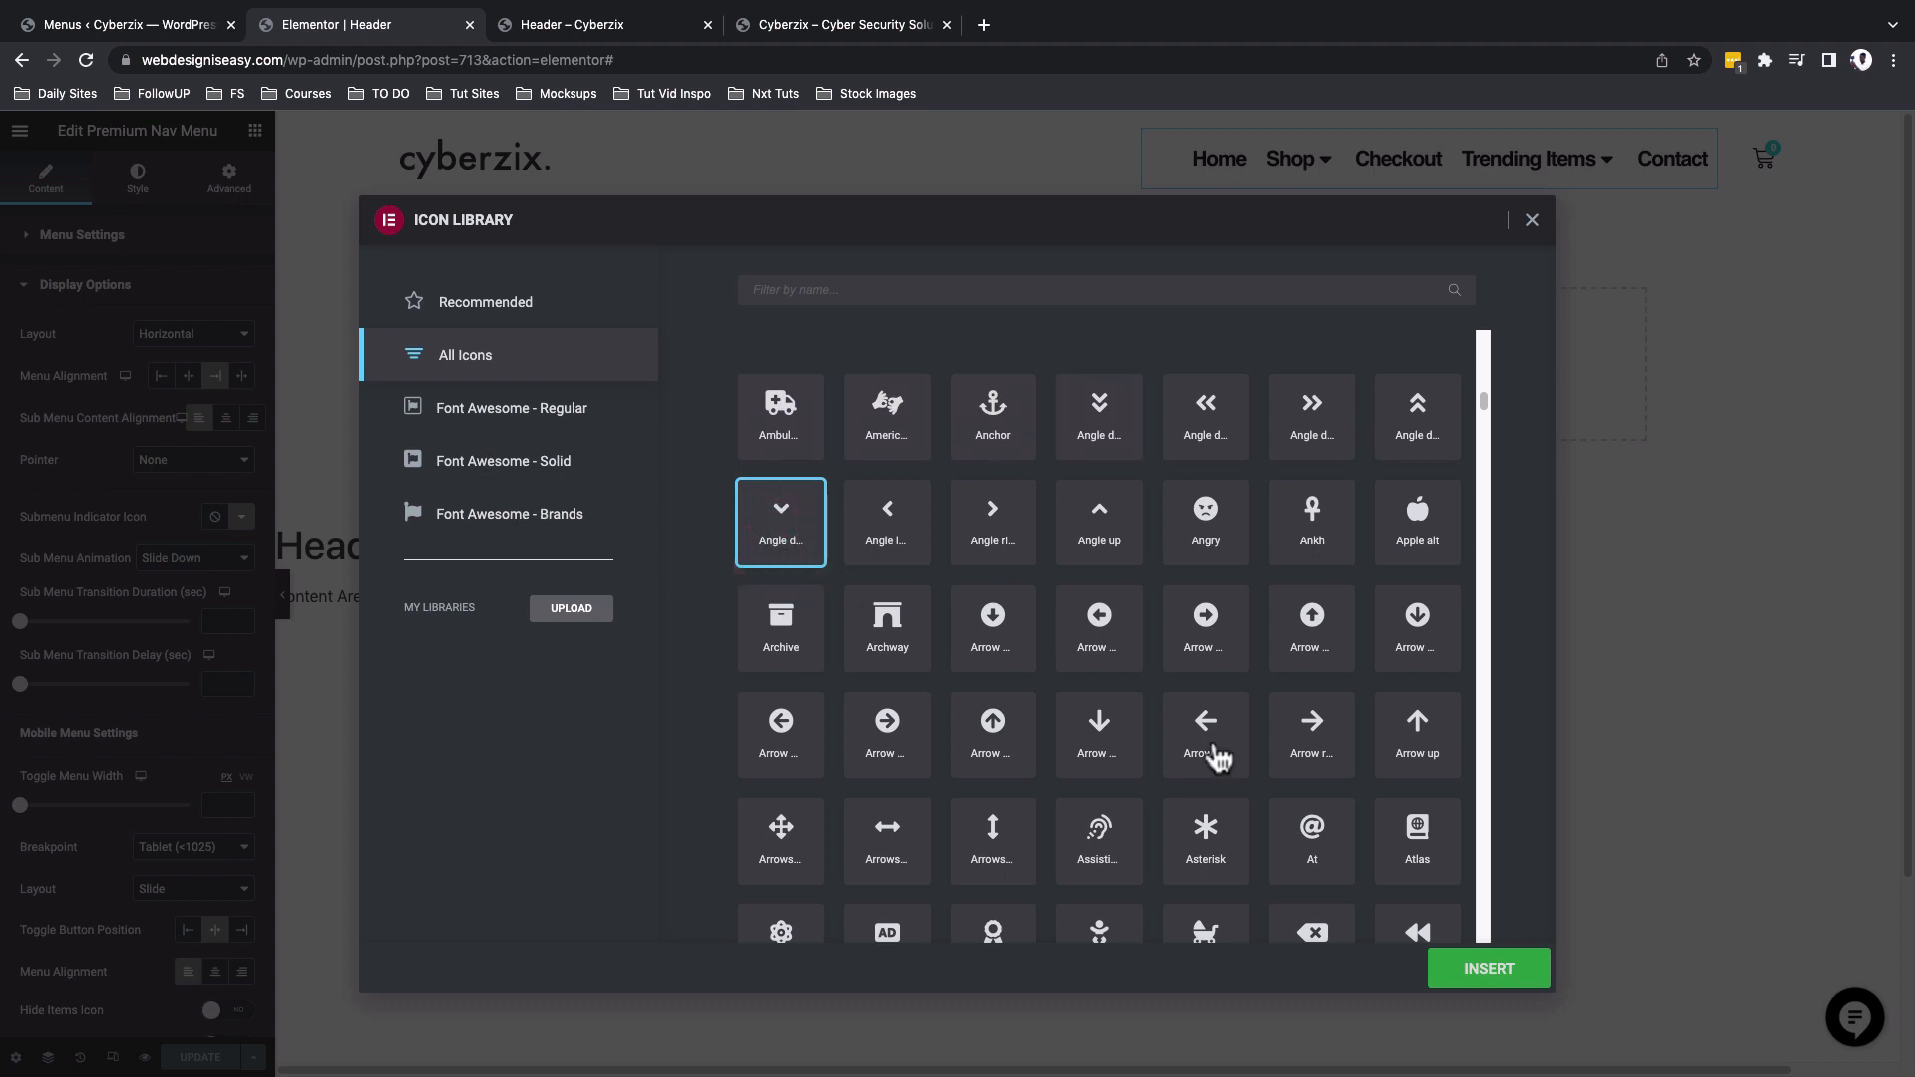
pyautogui.click(1490, 970)
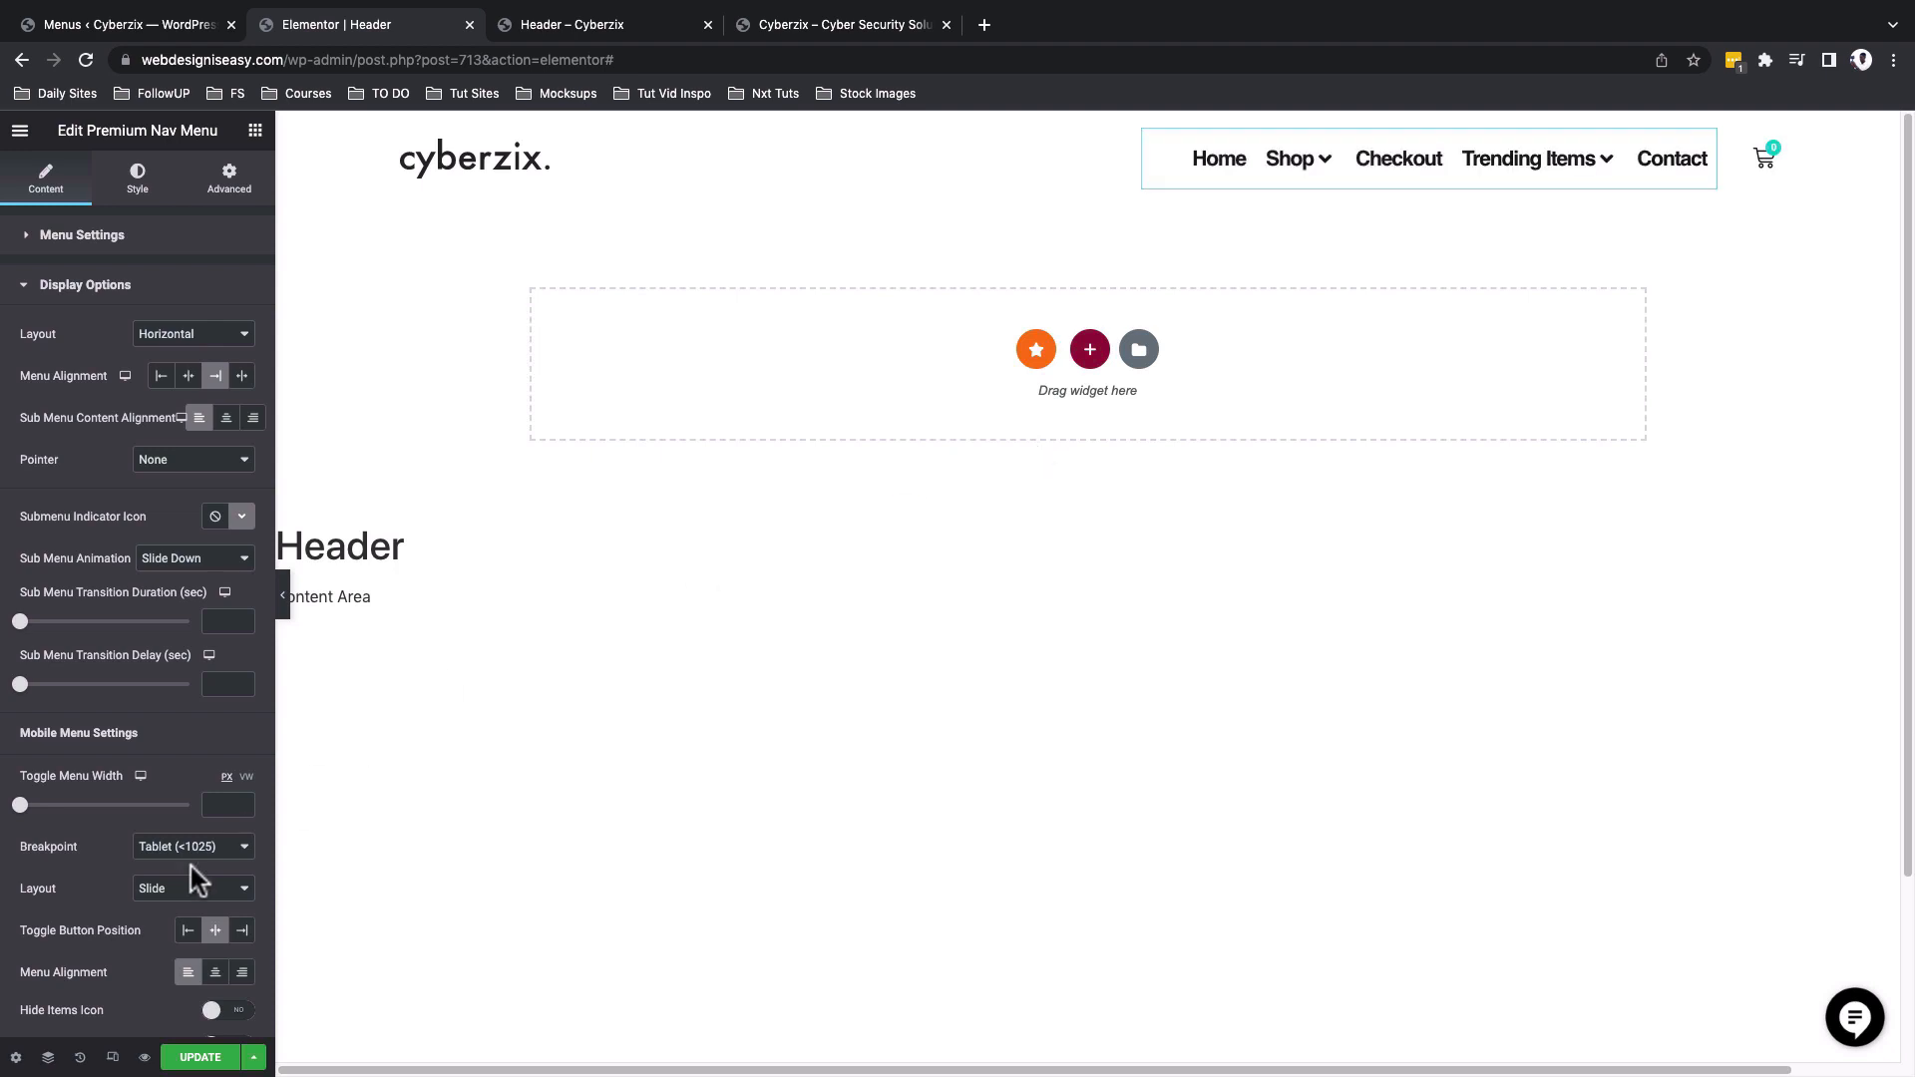
pyautogui.click(196, 1058)
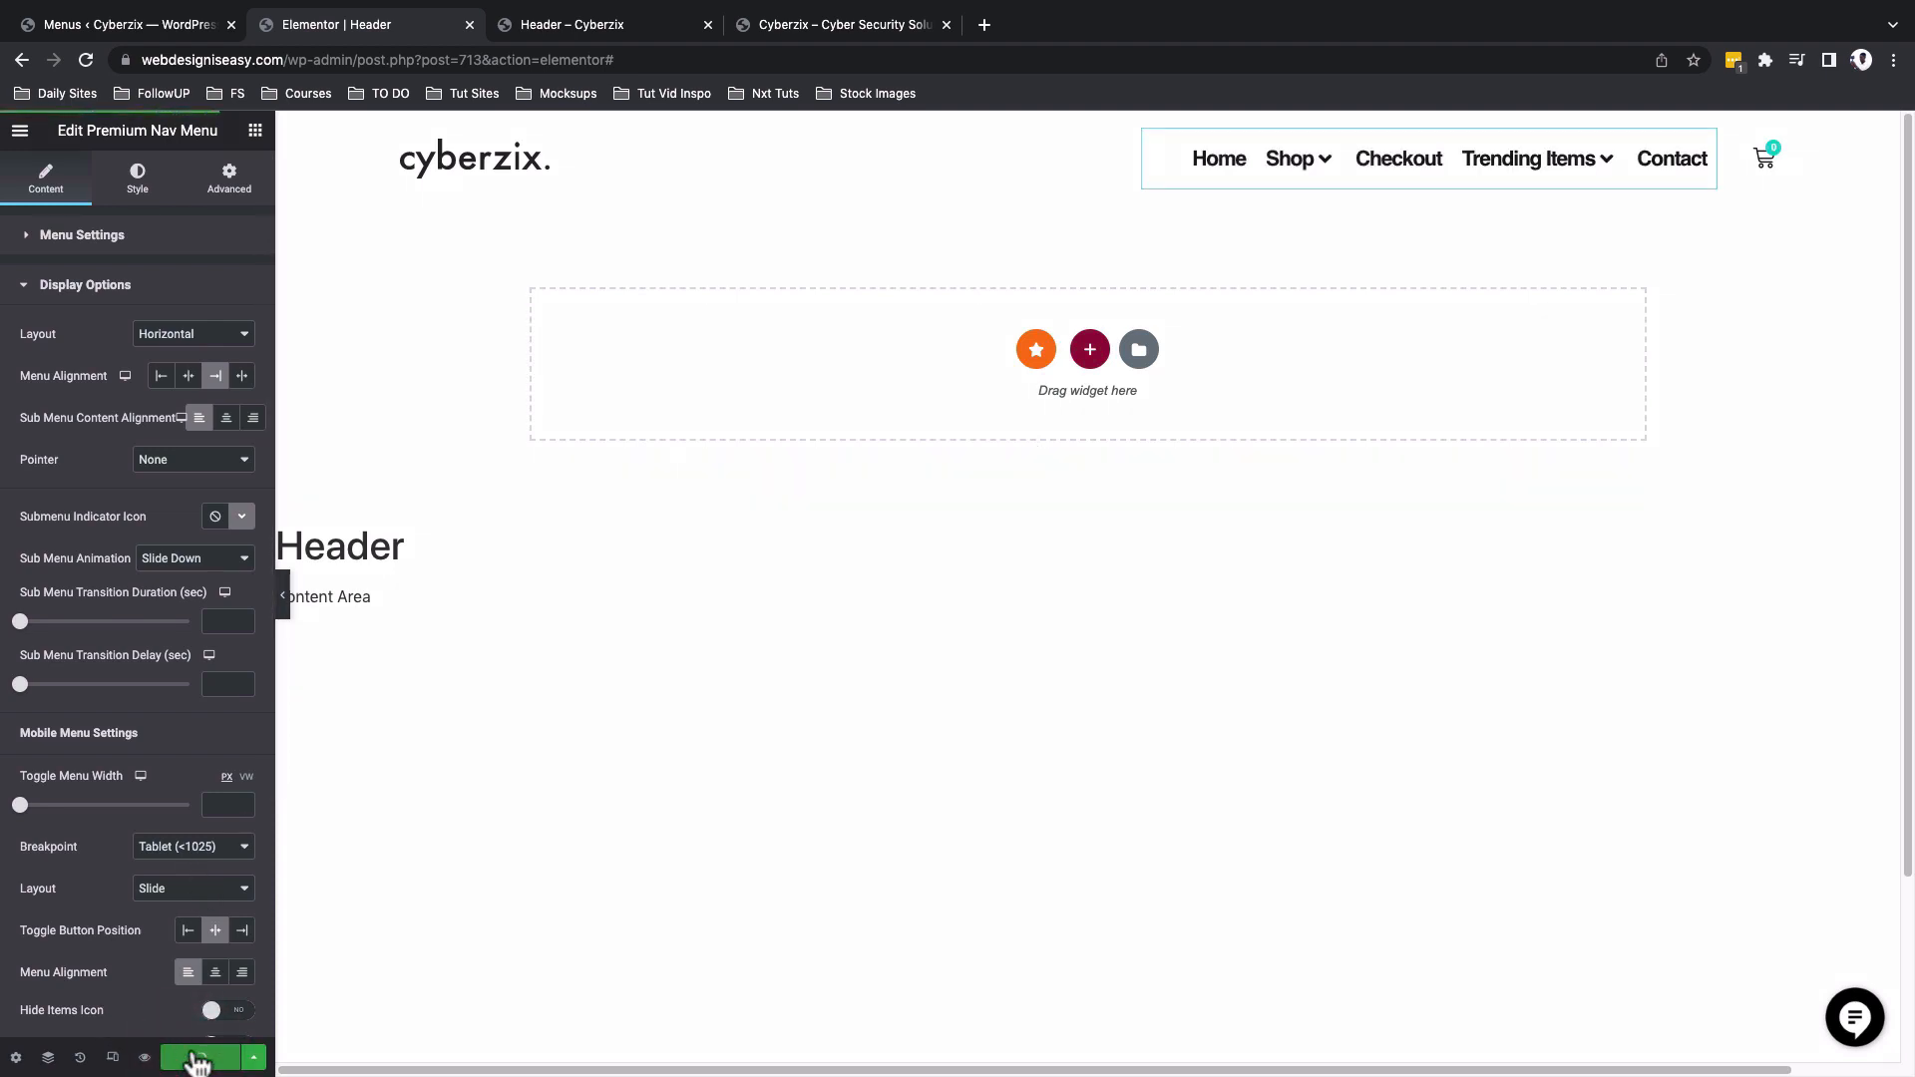
# Try dropdown icon sizes of 30 and 100 px in the menu item style and clear the value.
pyautogui.click(147, 196)
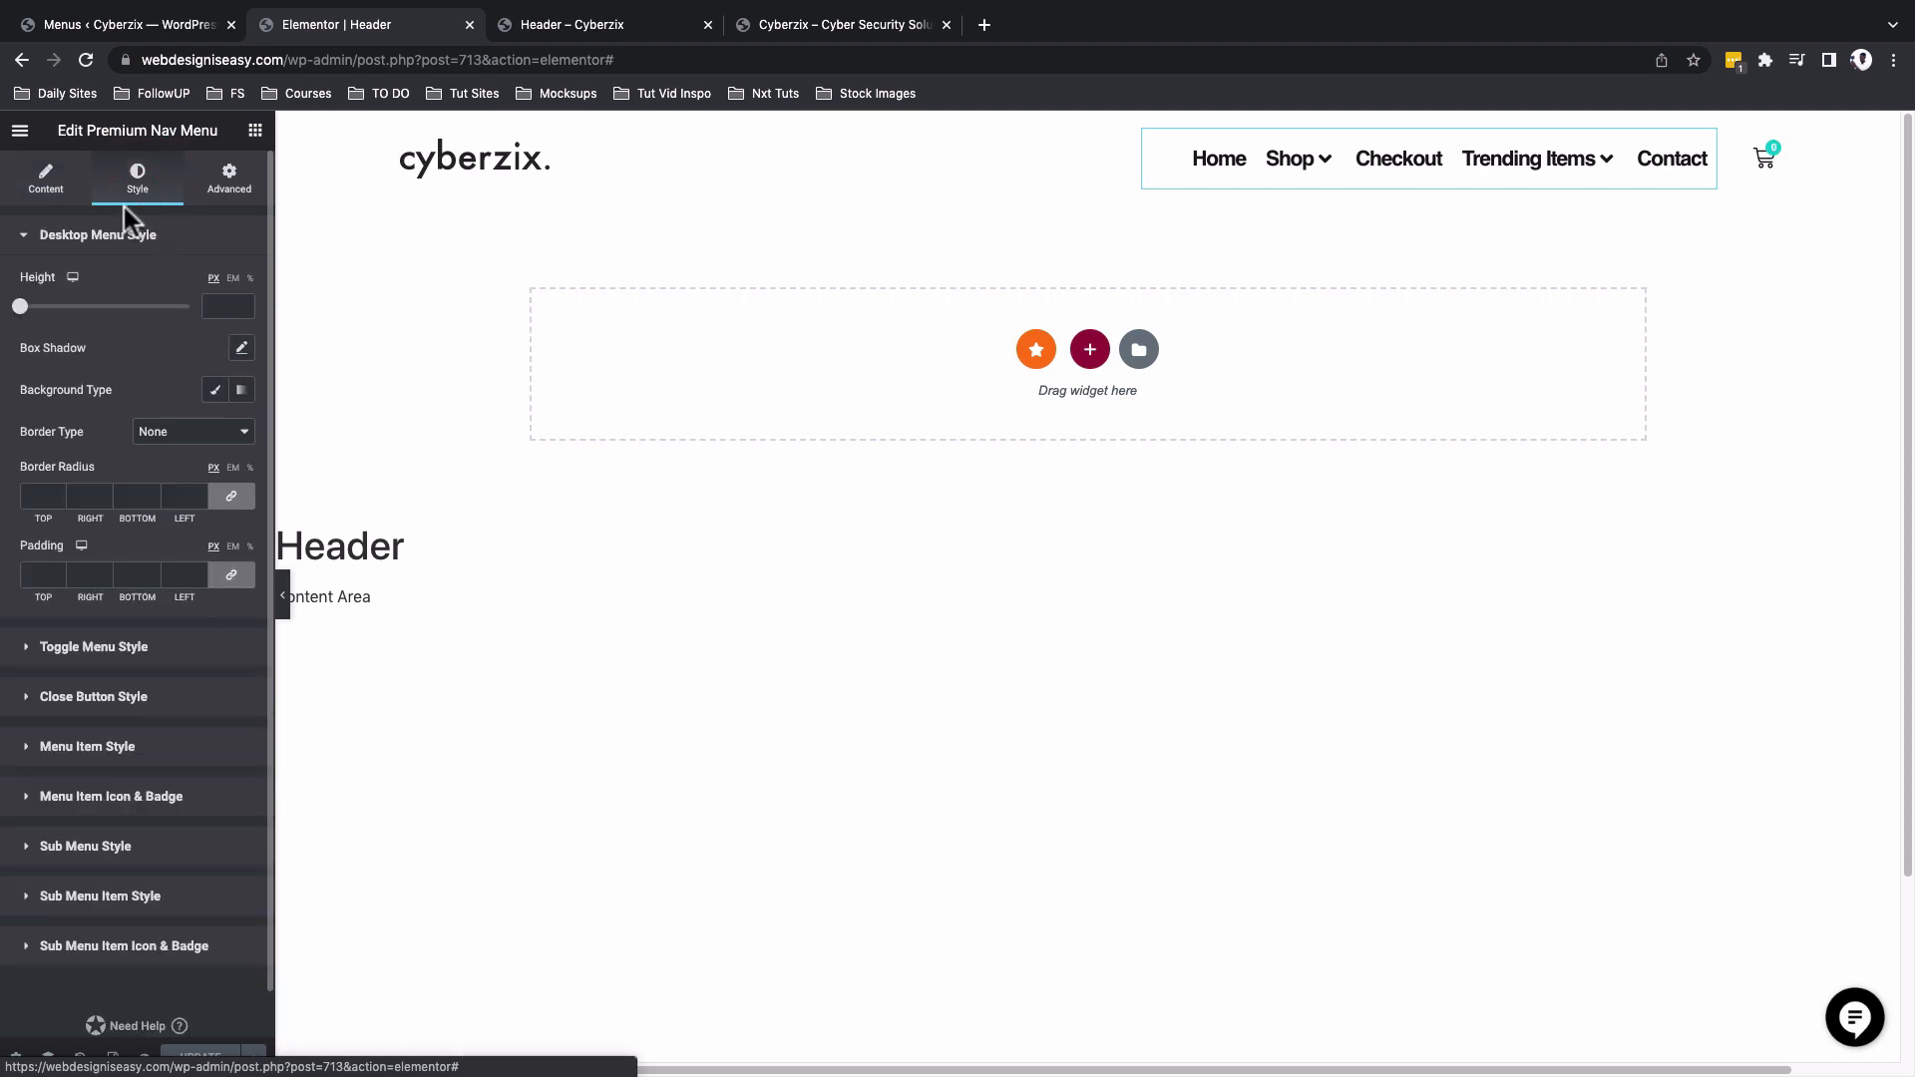
pyautogui.click(70, 748)
pyautogui.click(242, 435)
pyautogui.click(243, 435)
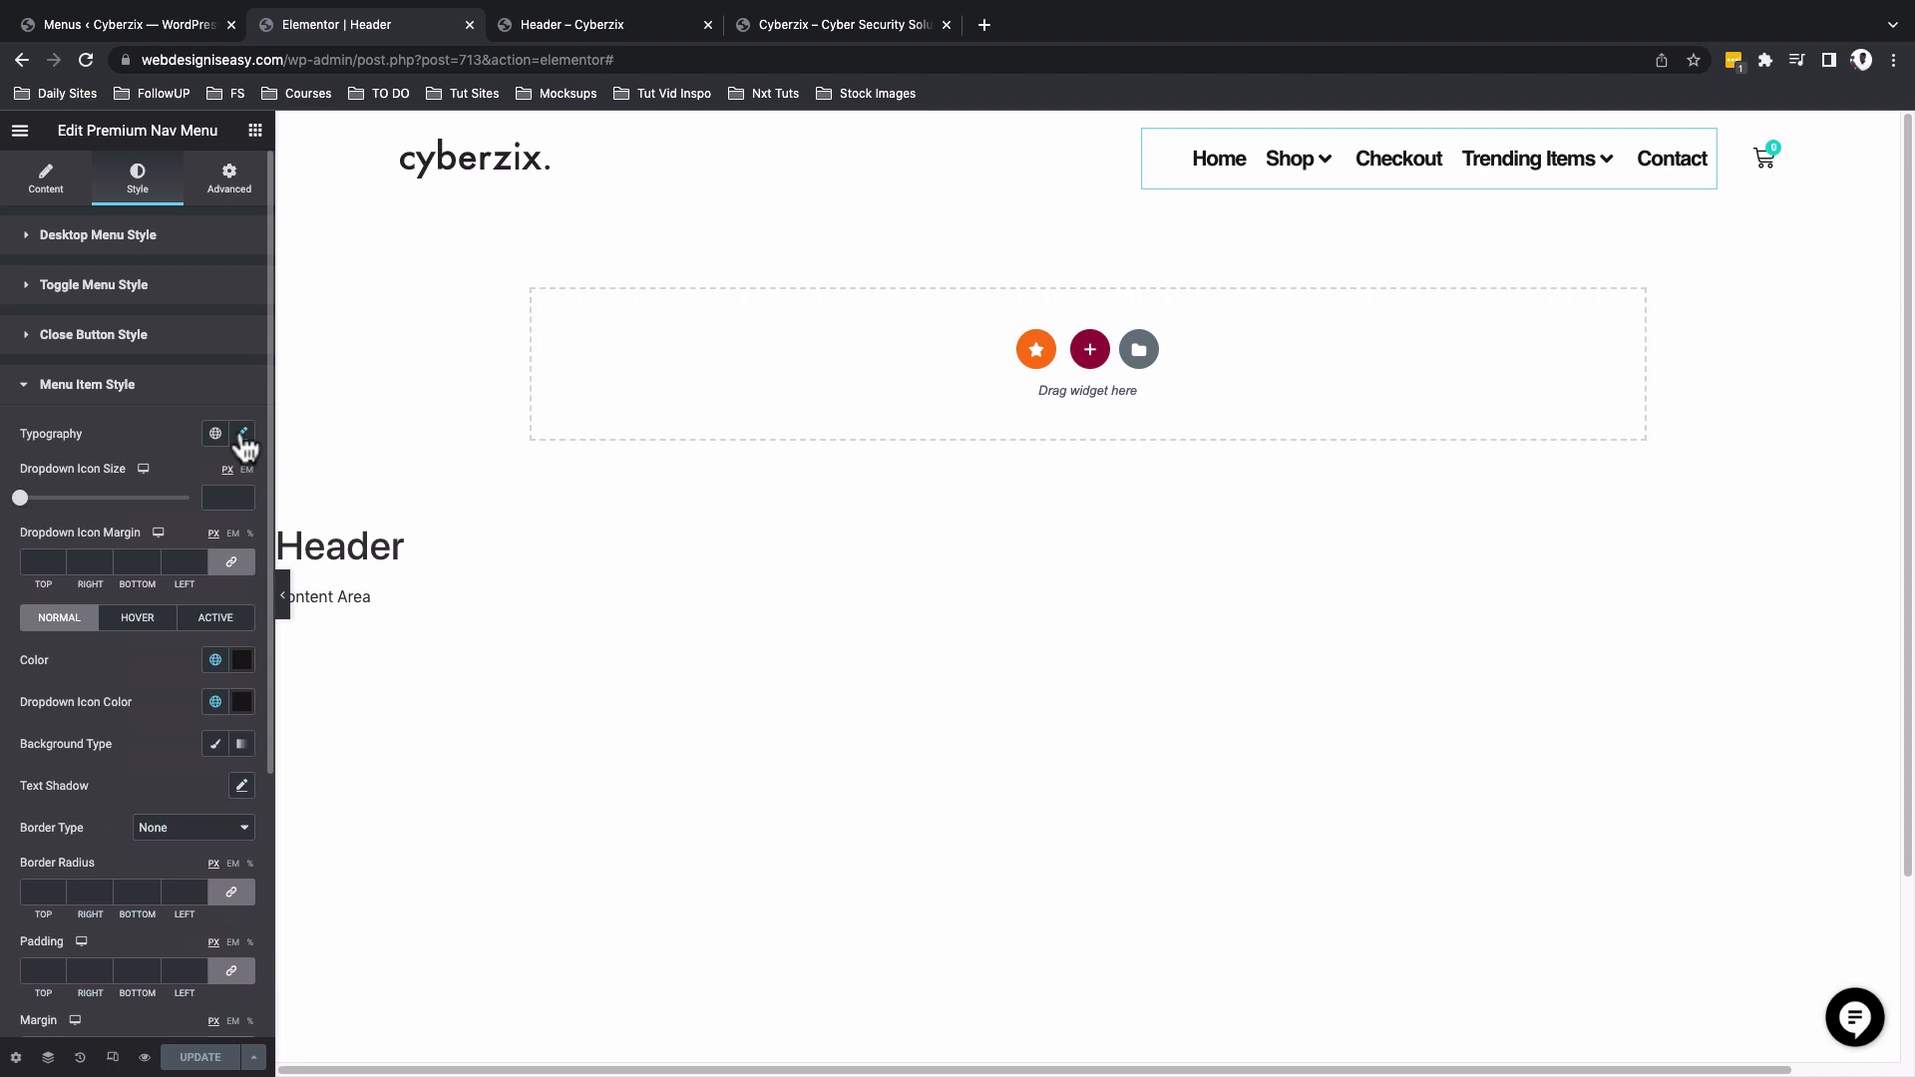
pyautogui.click(213, 497)
pyautogui.write('30')
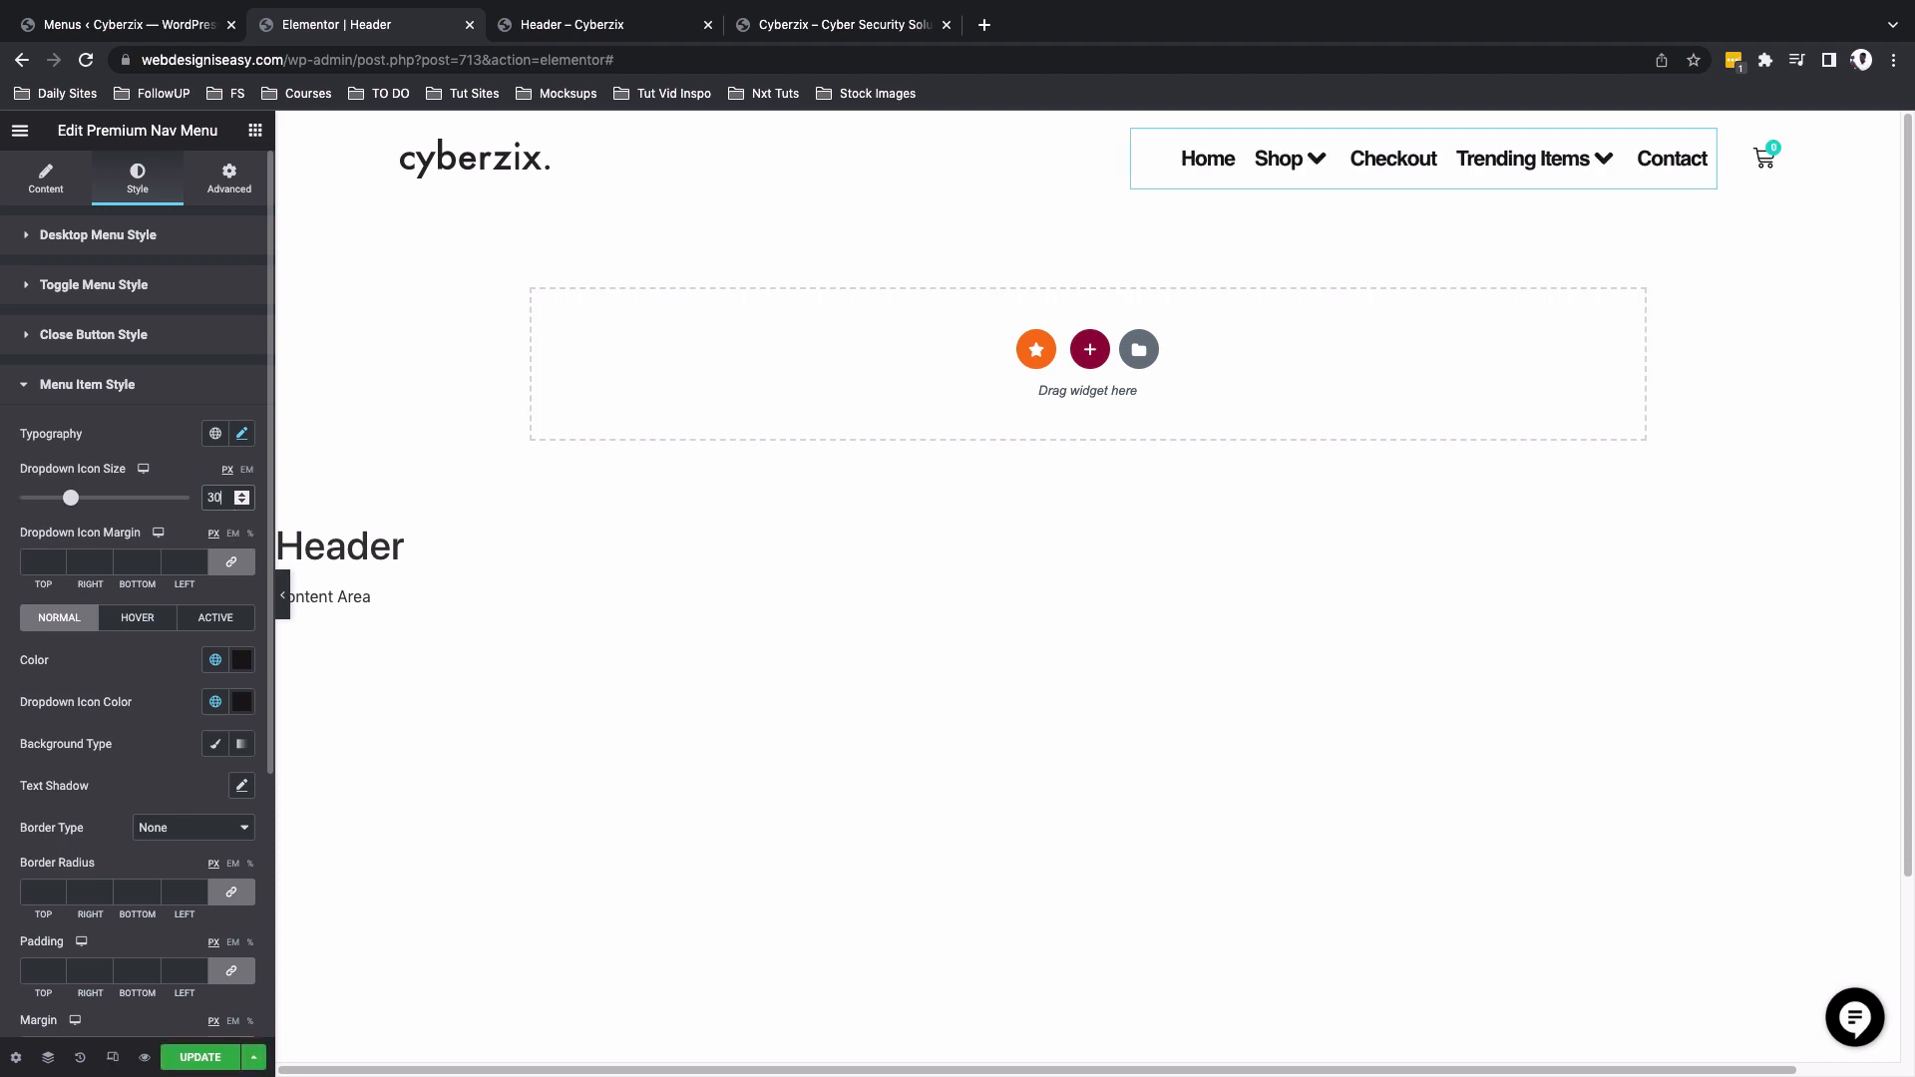
pyautogui.press('BackSpace')
pyautogui.press('BackSpace')
pyautogui.write('100')
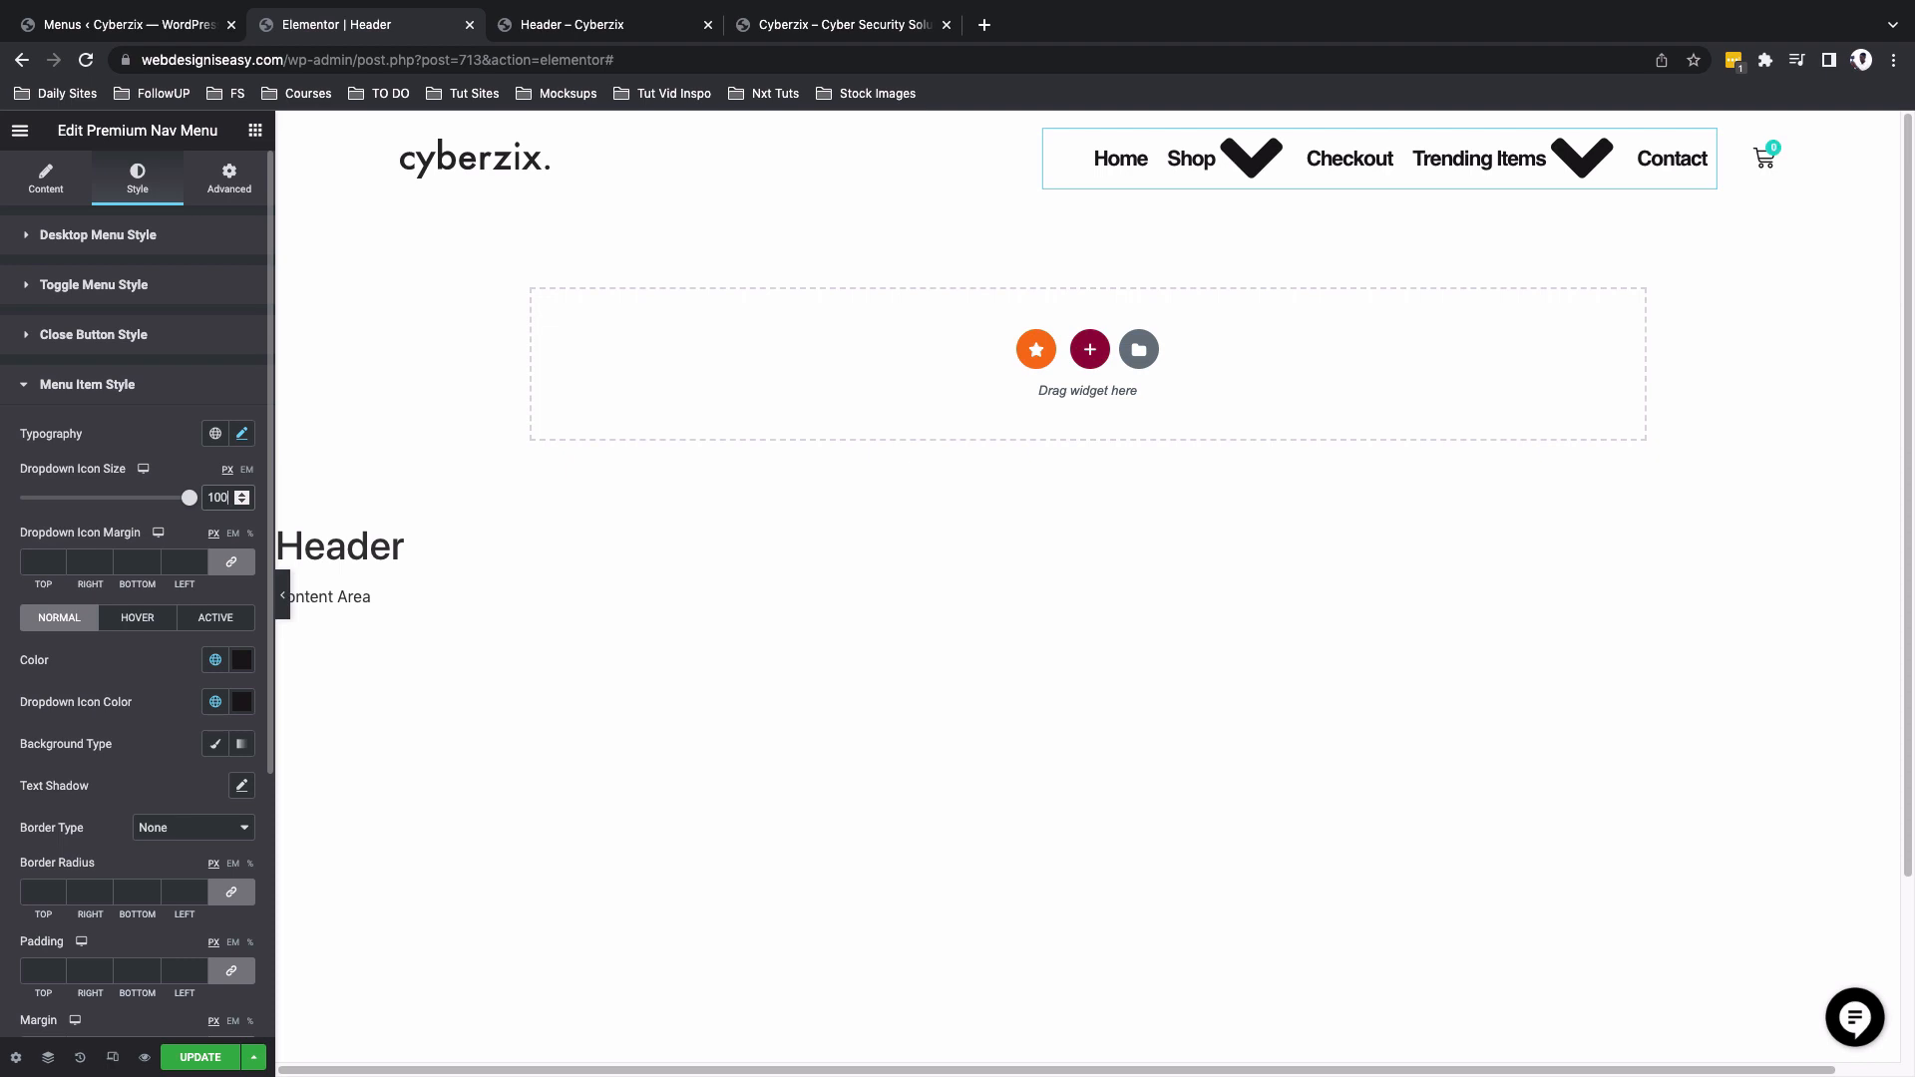
pyautogui.press('BackSpace')
pyautogui.press('BackSpace')
pyautogui.press('BackSpace')
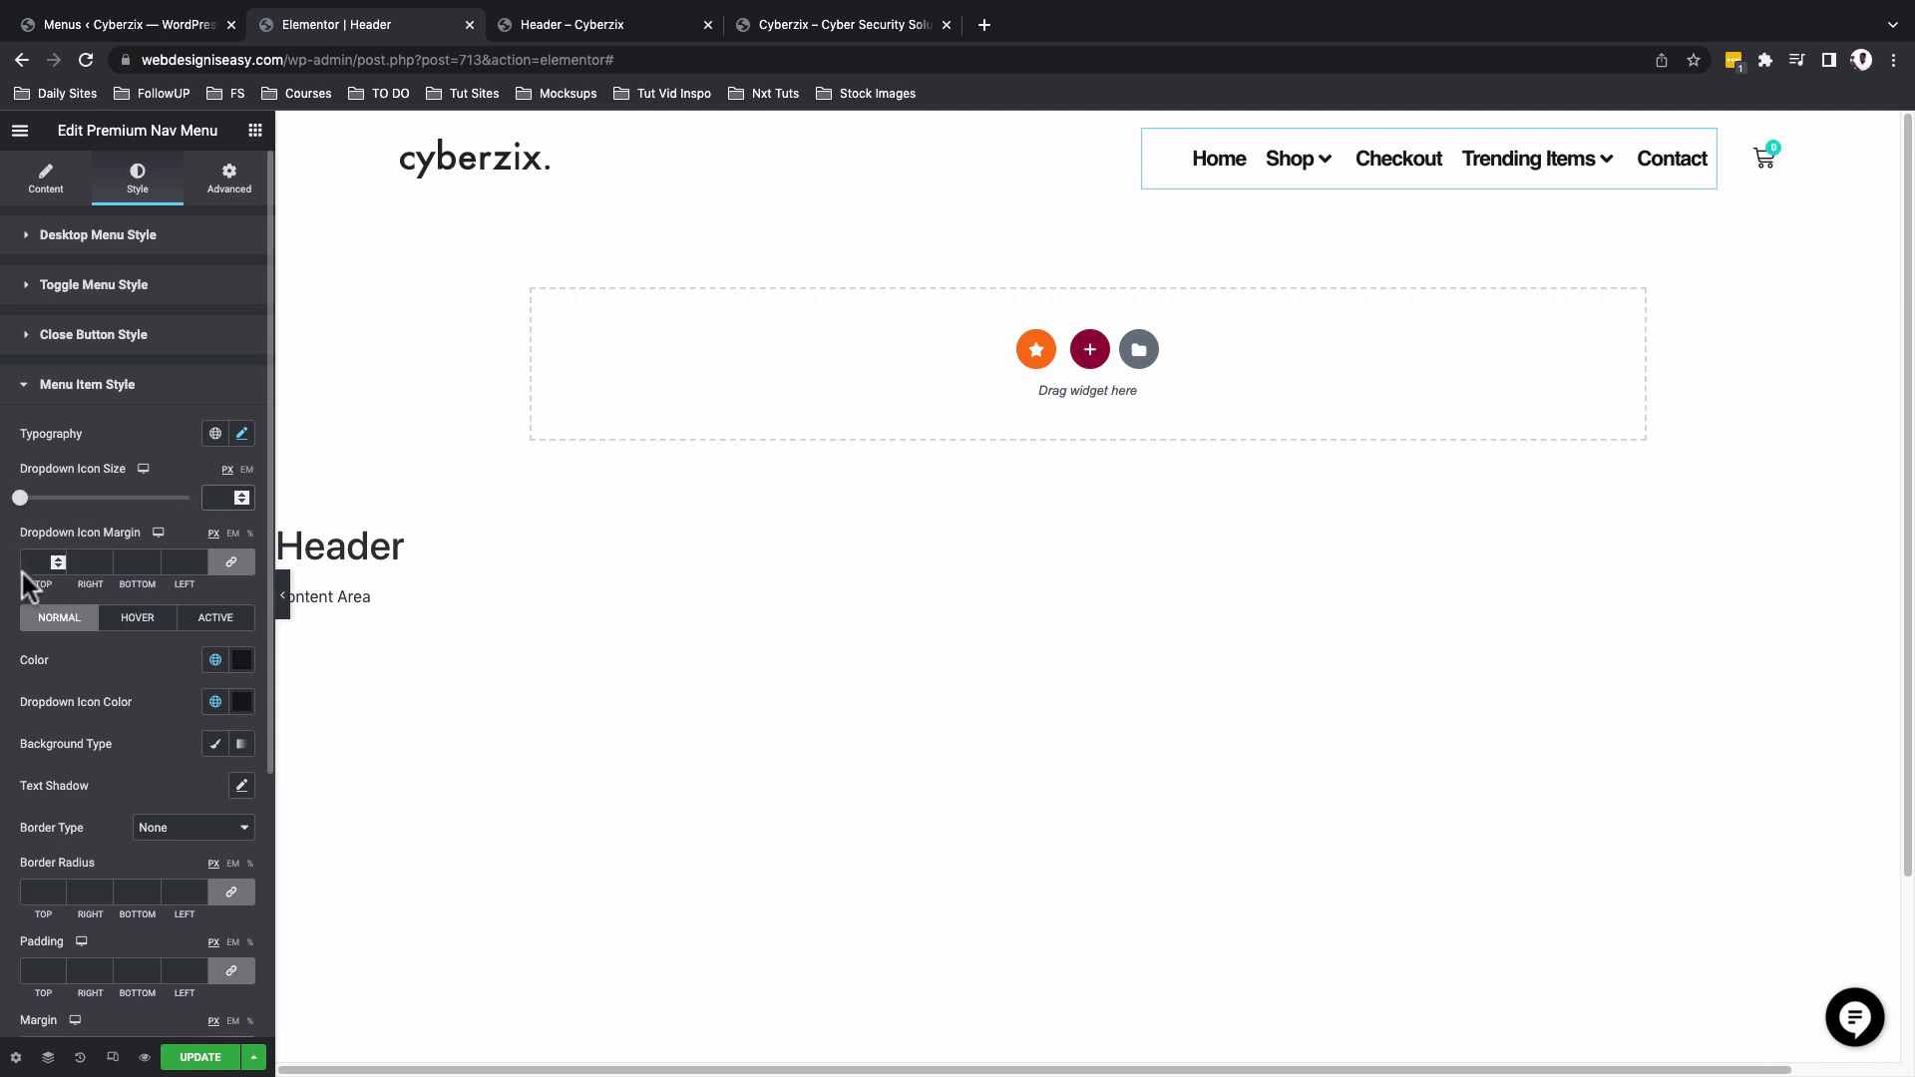
# Examine the menu item's colour settings for the normal, hover and active states.
pyautogui.scroll(-3, 163, 791)
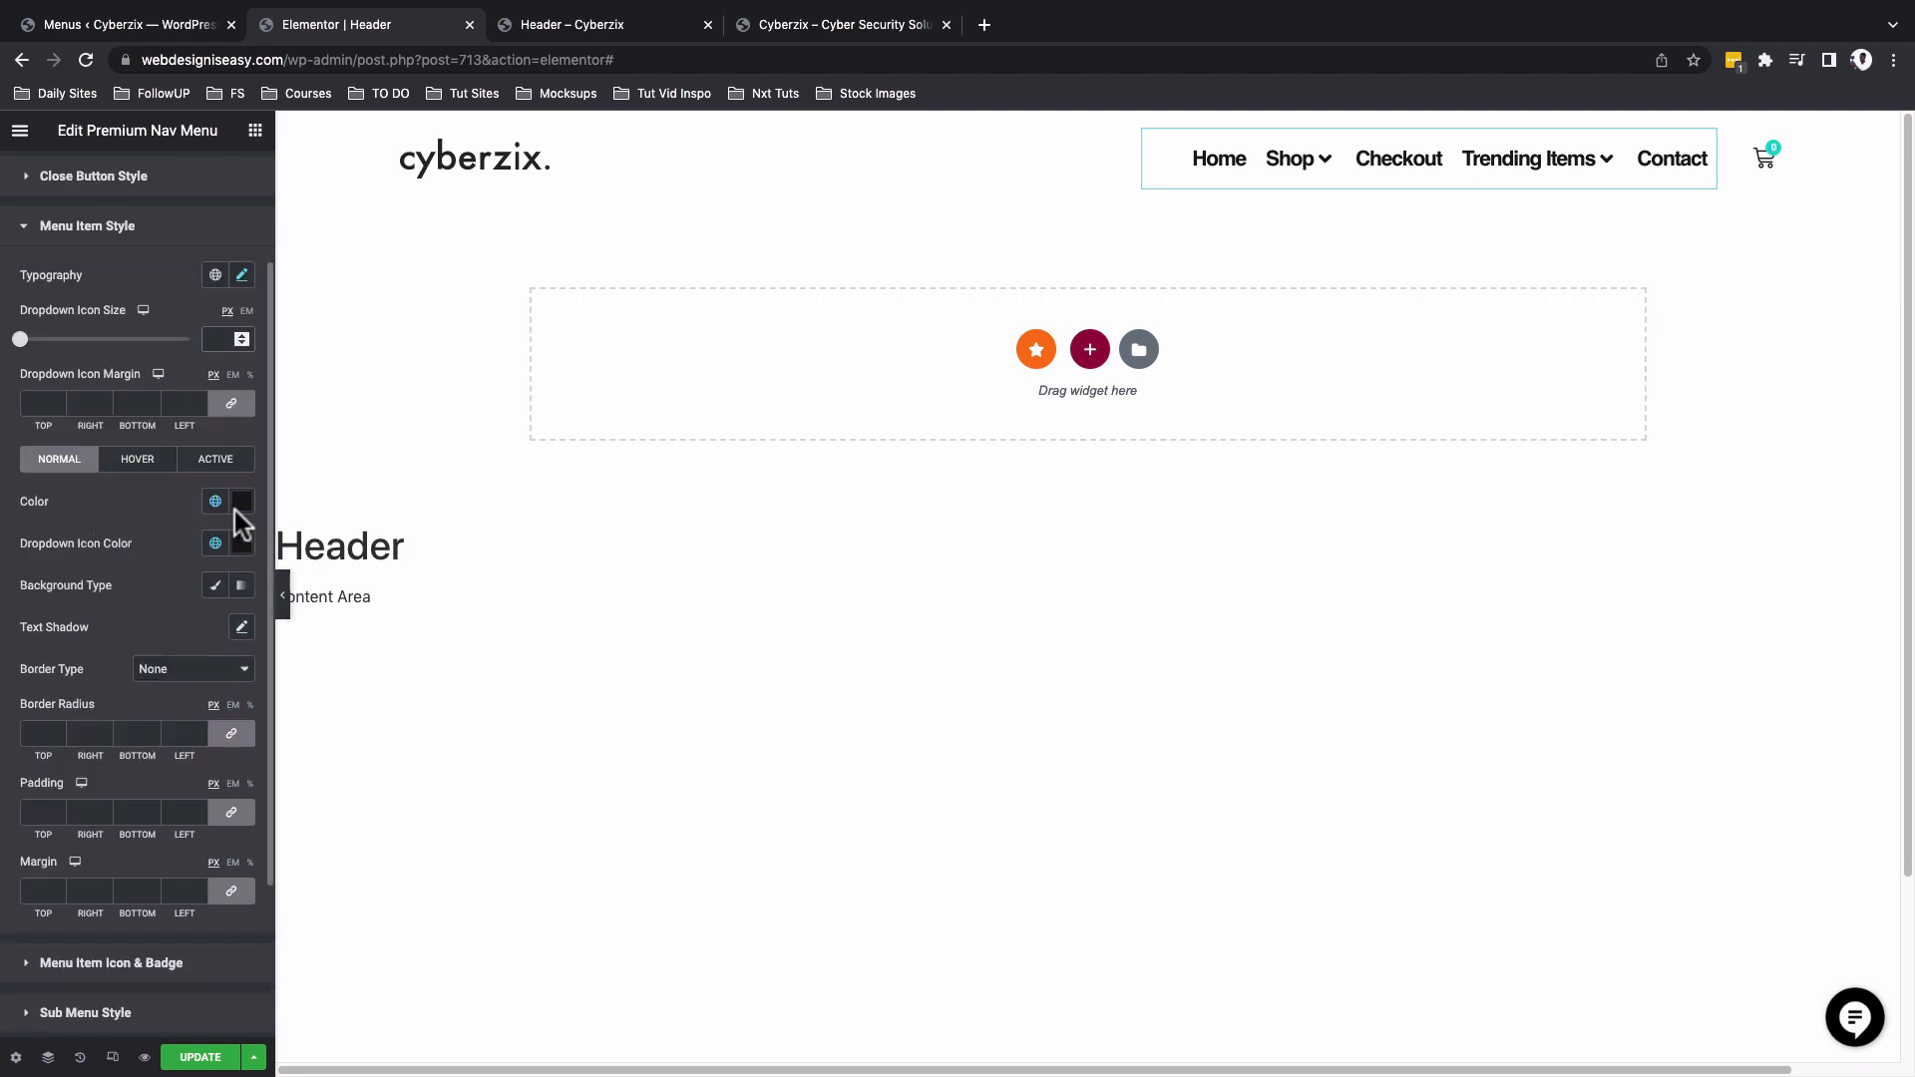
pyautogui.click(134, 461)
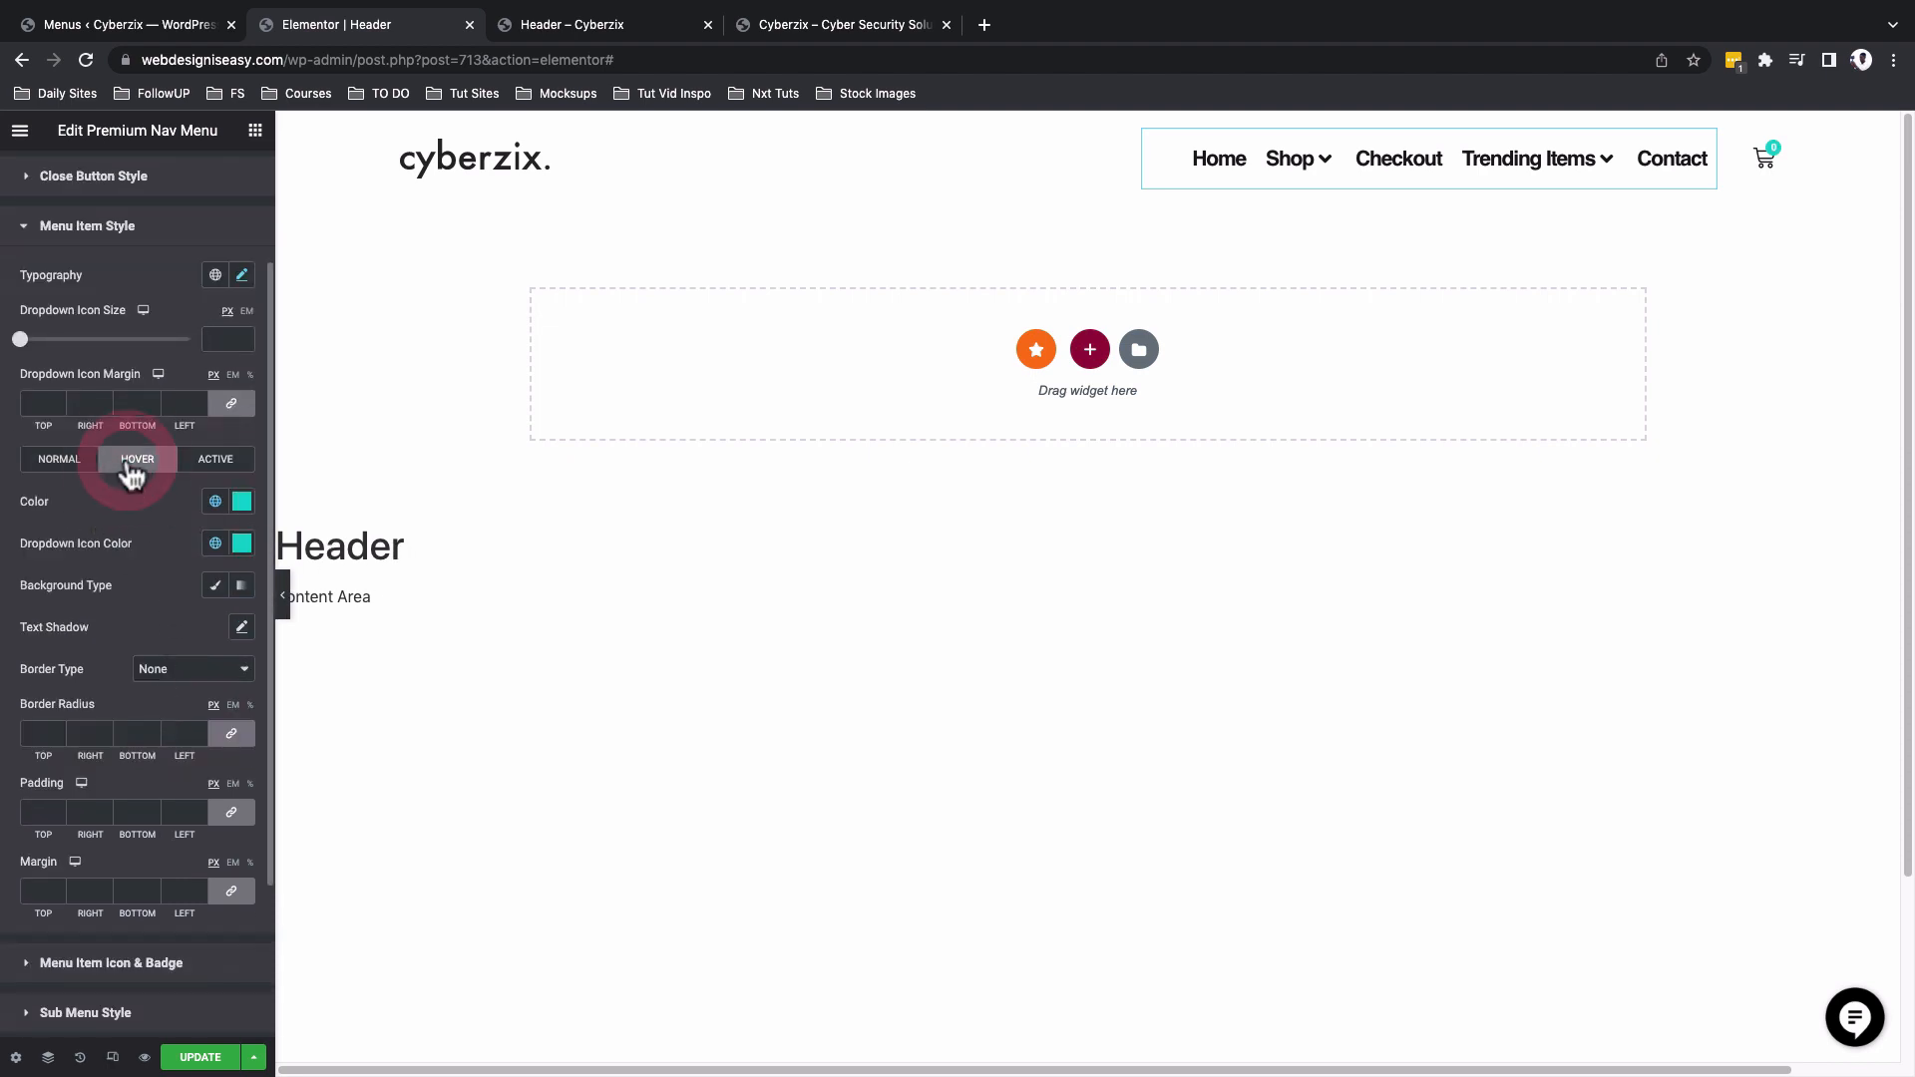
pyautogui.click(212, 462)
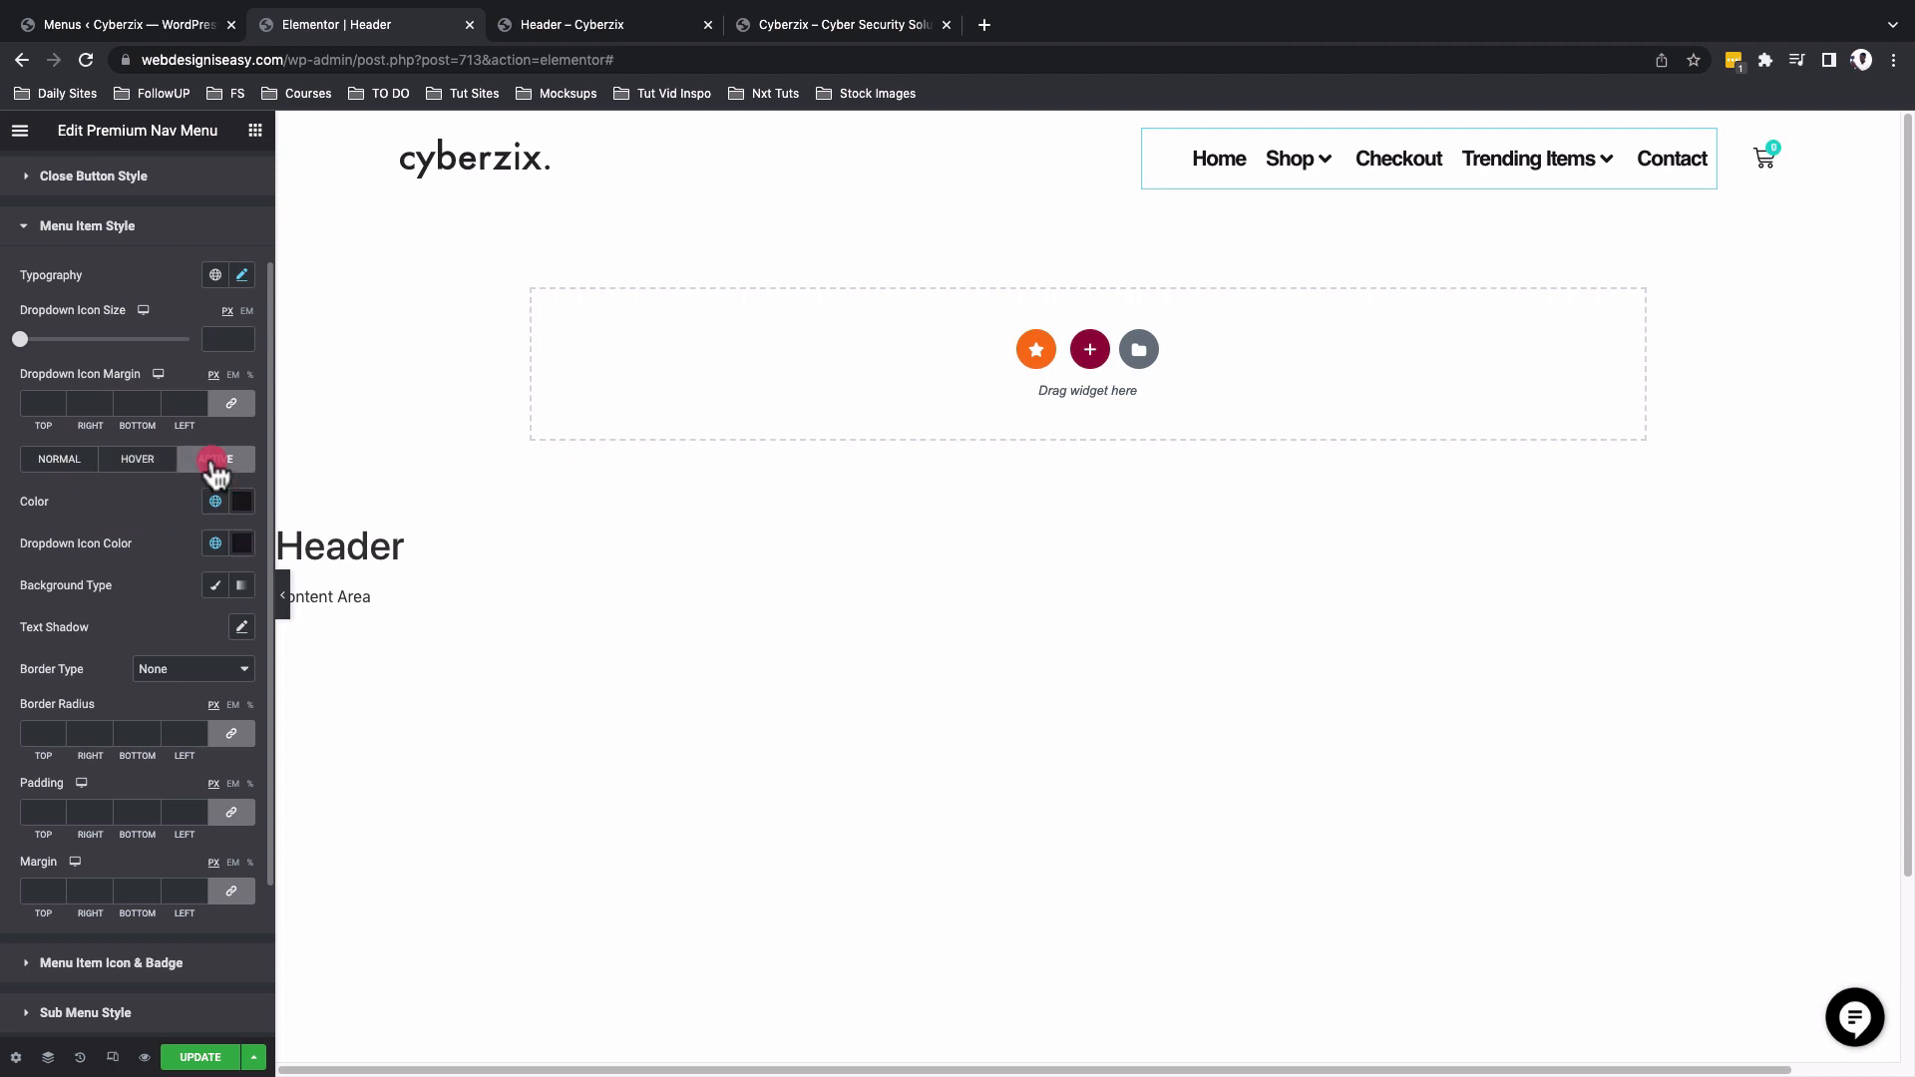
pyautogui.click(145, 461)
pyautogui.click(60, 461)
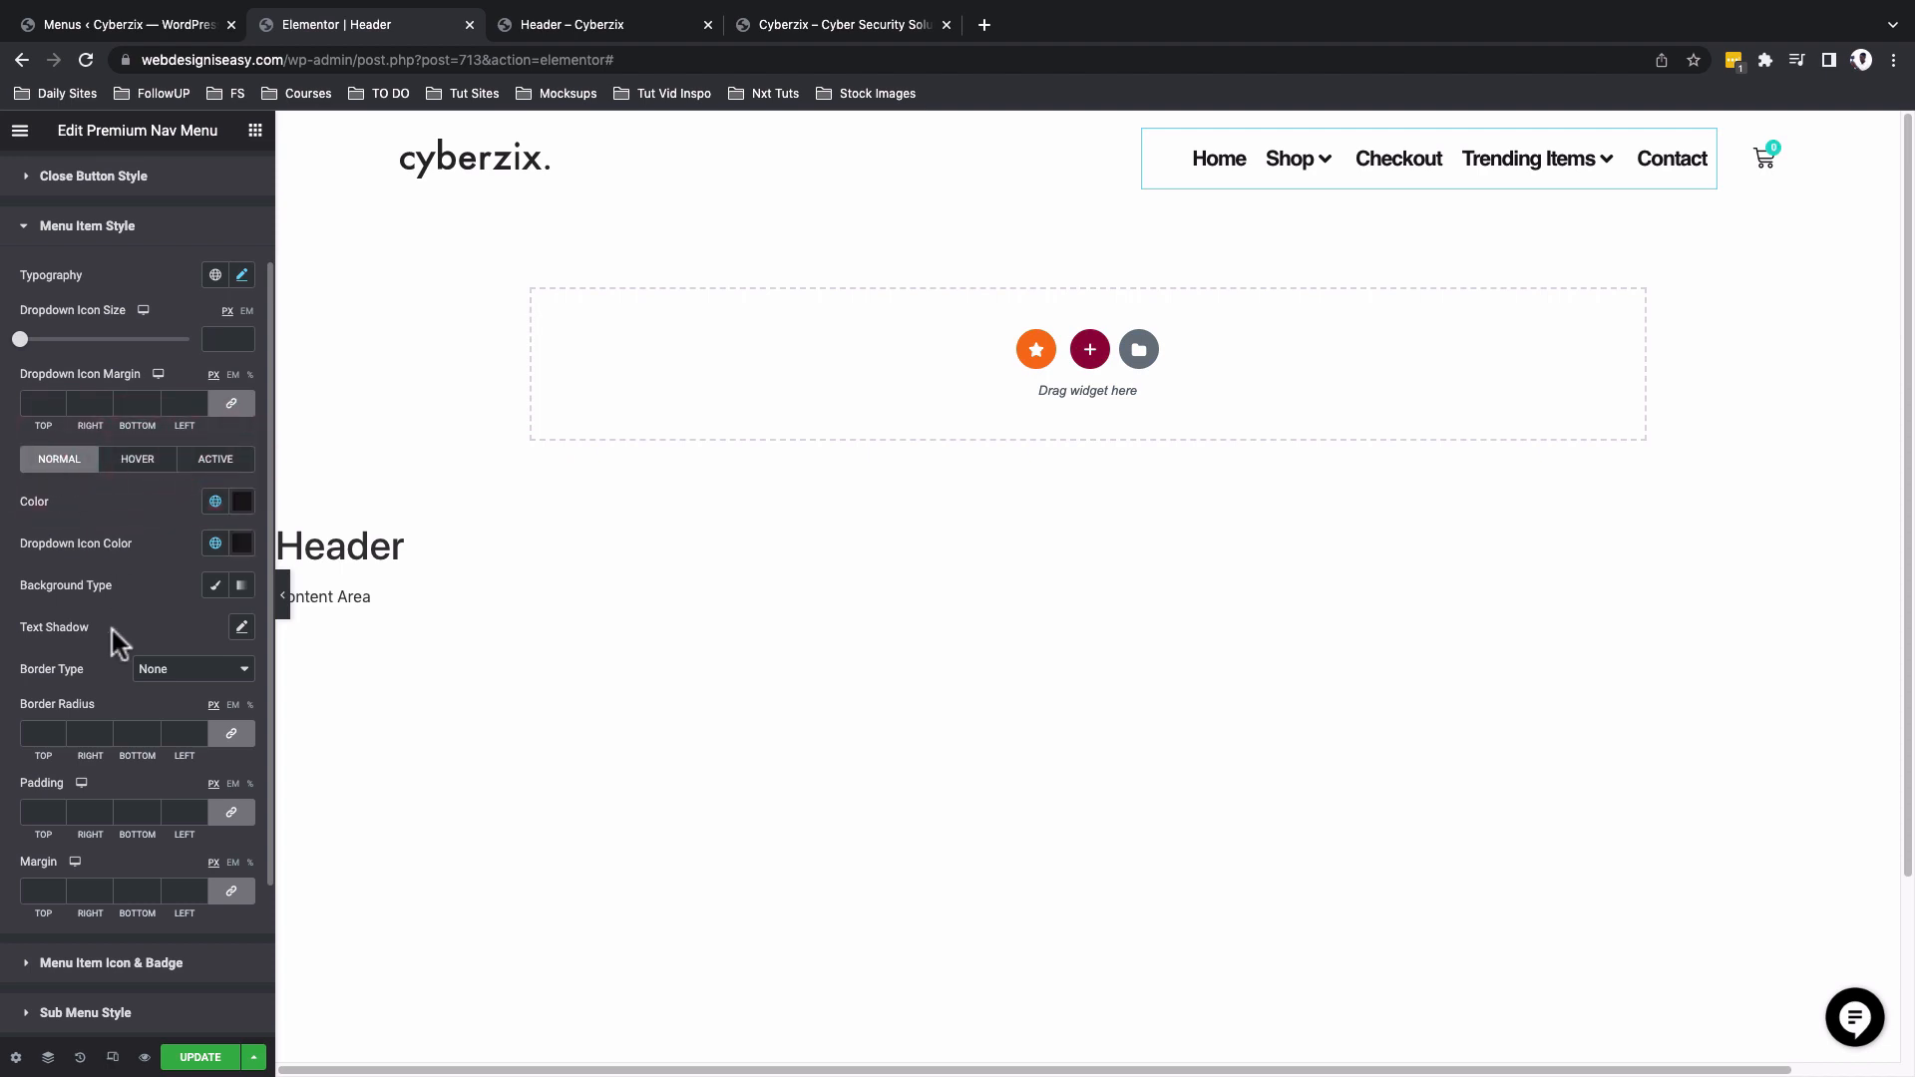
# Compare the Trending Items dropdown on the live site with its nested sub items in the WordPress menu structure.
pyautogui.scroll(-3, 111, 631)
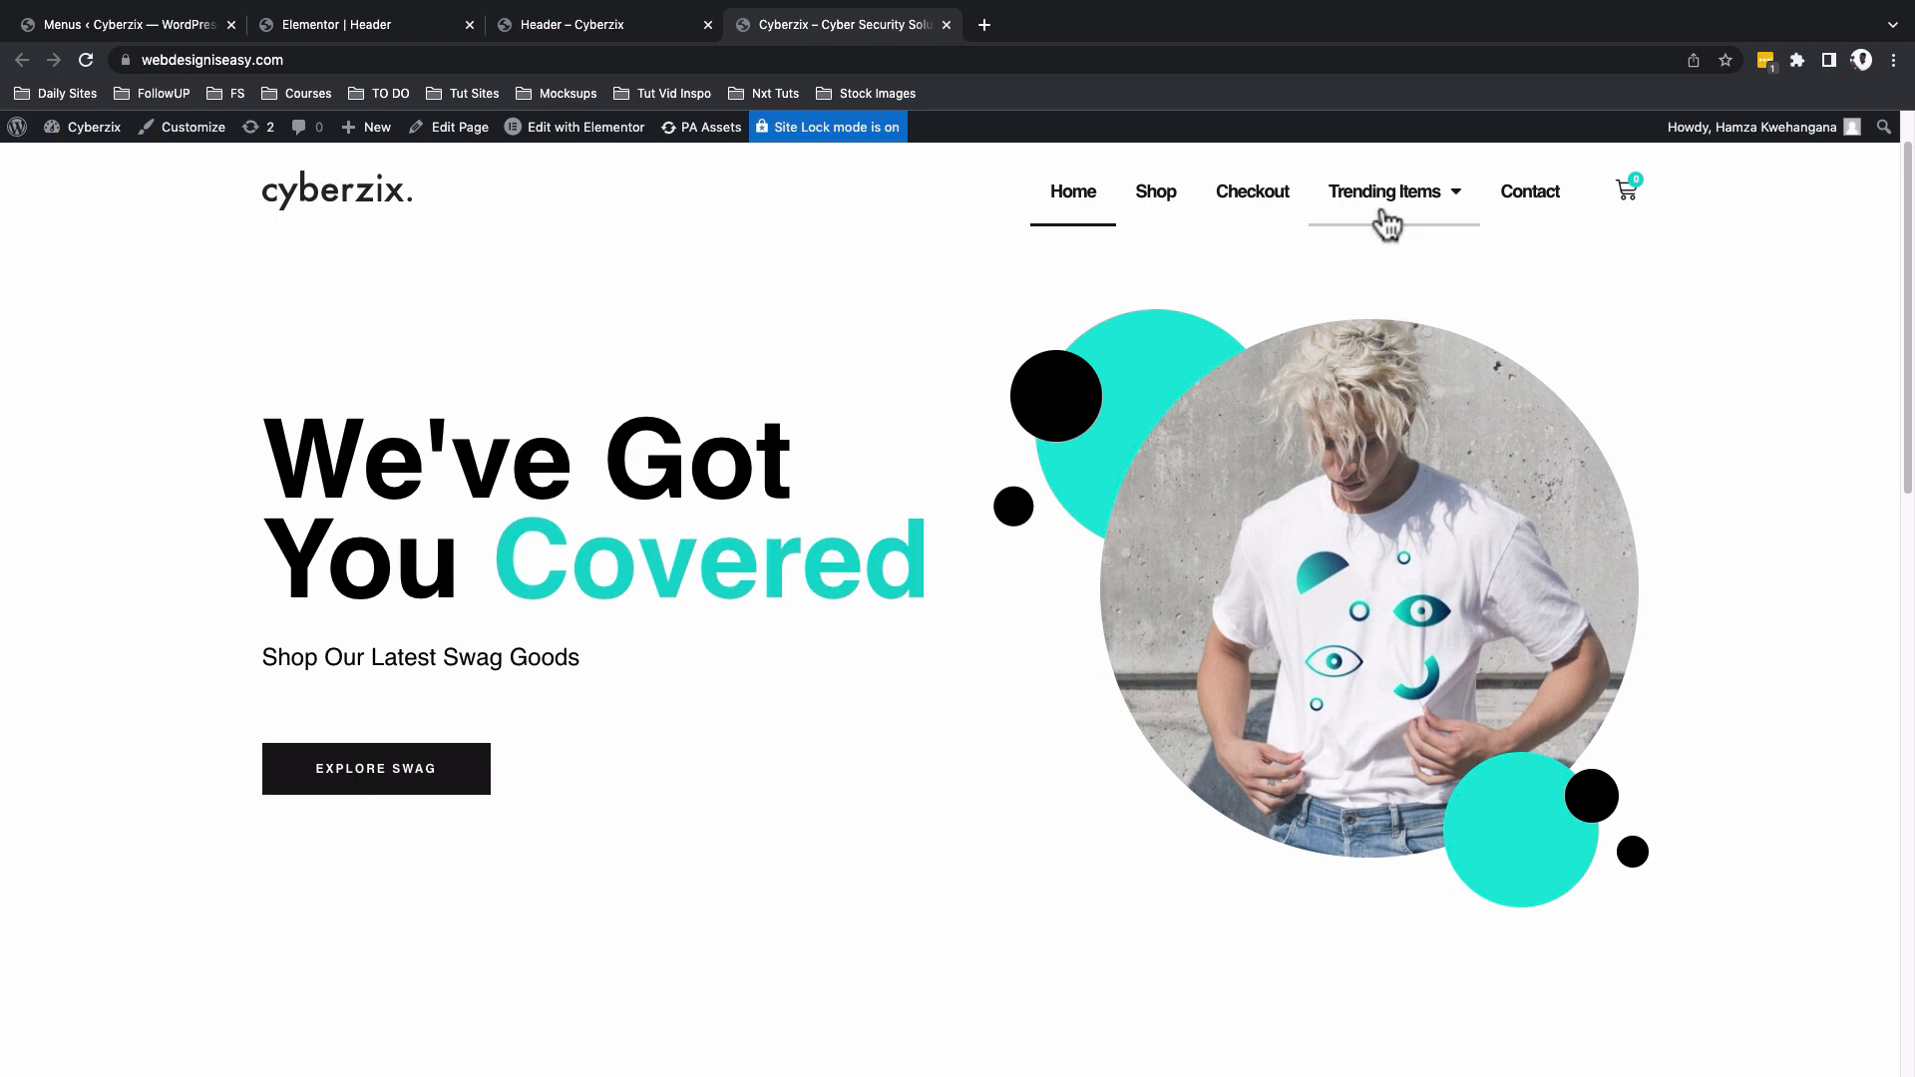
pyautogui.moveTo(1385, 200)
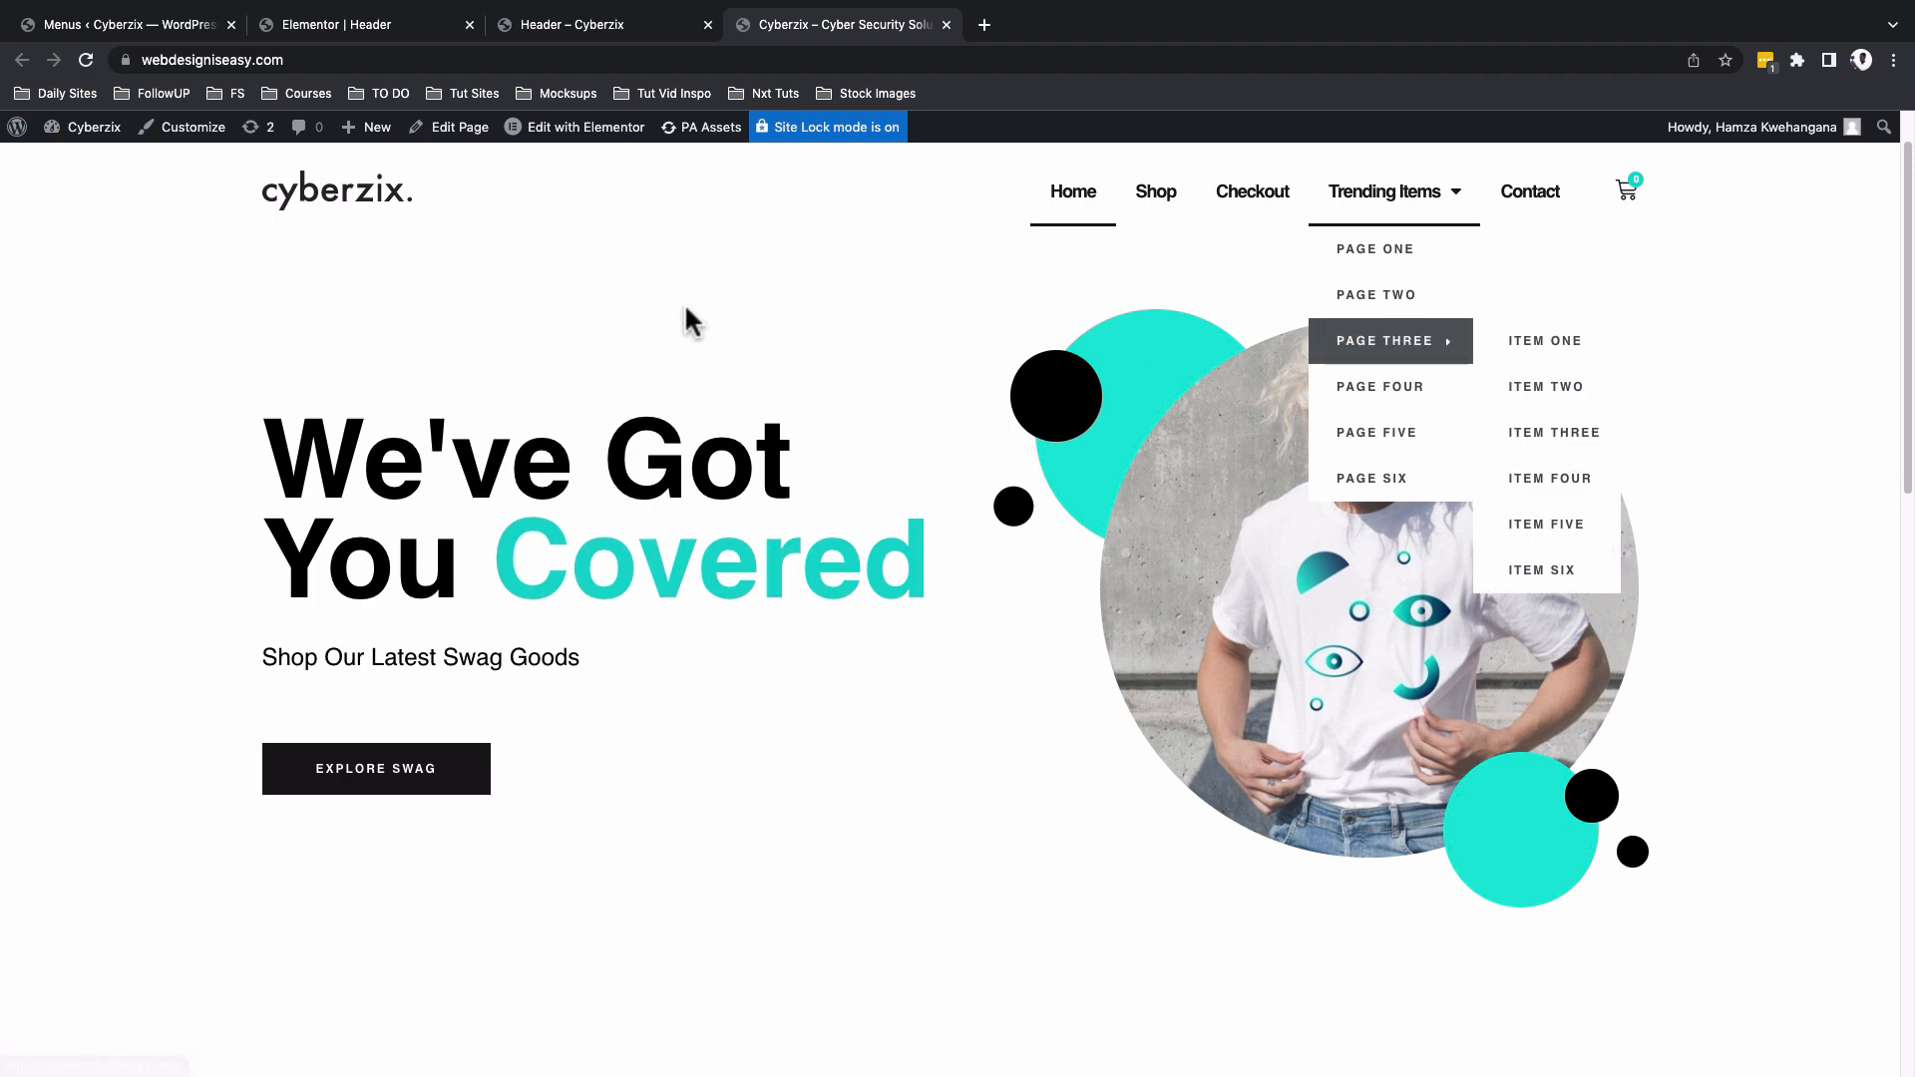
pyautogui.click(141, 32)
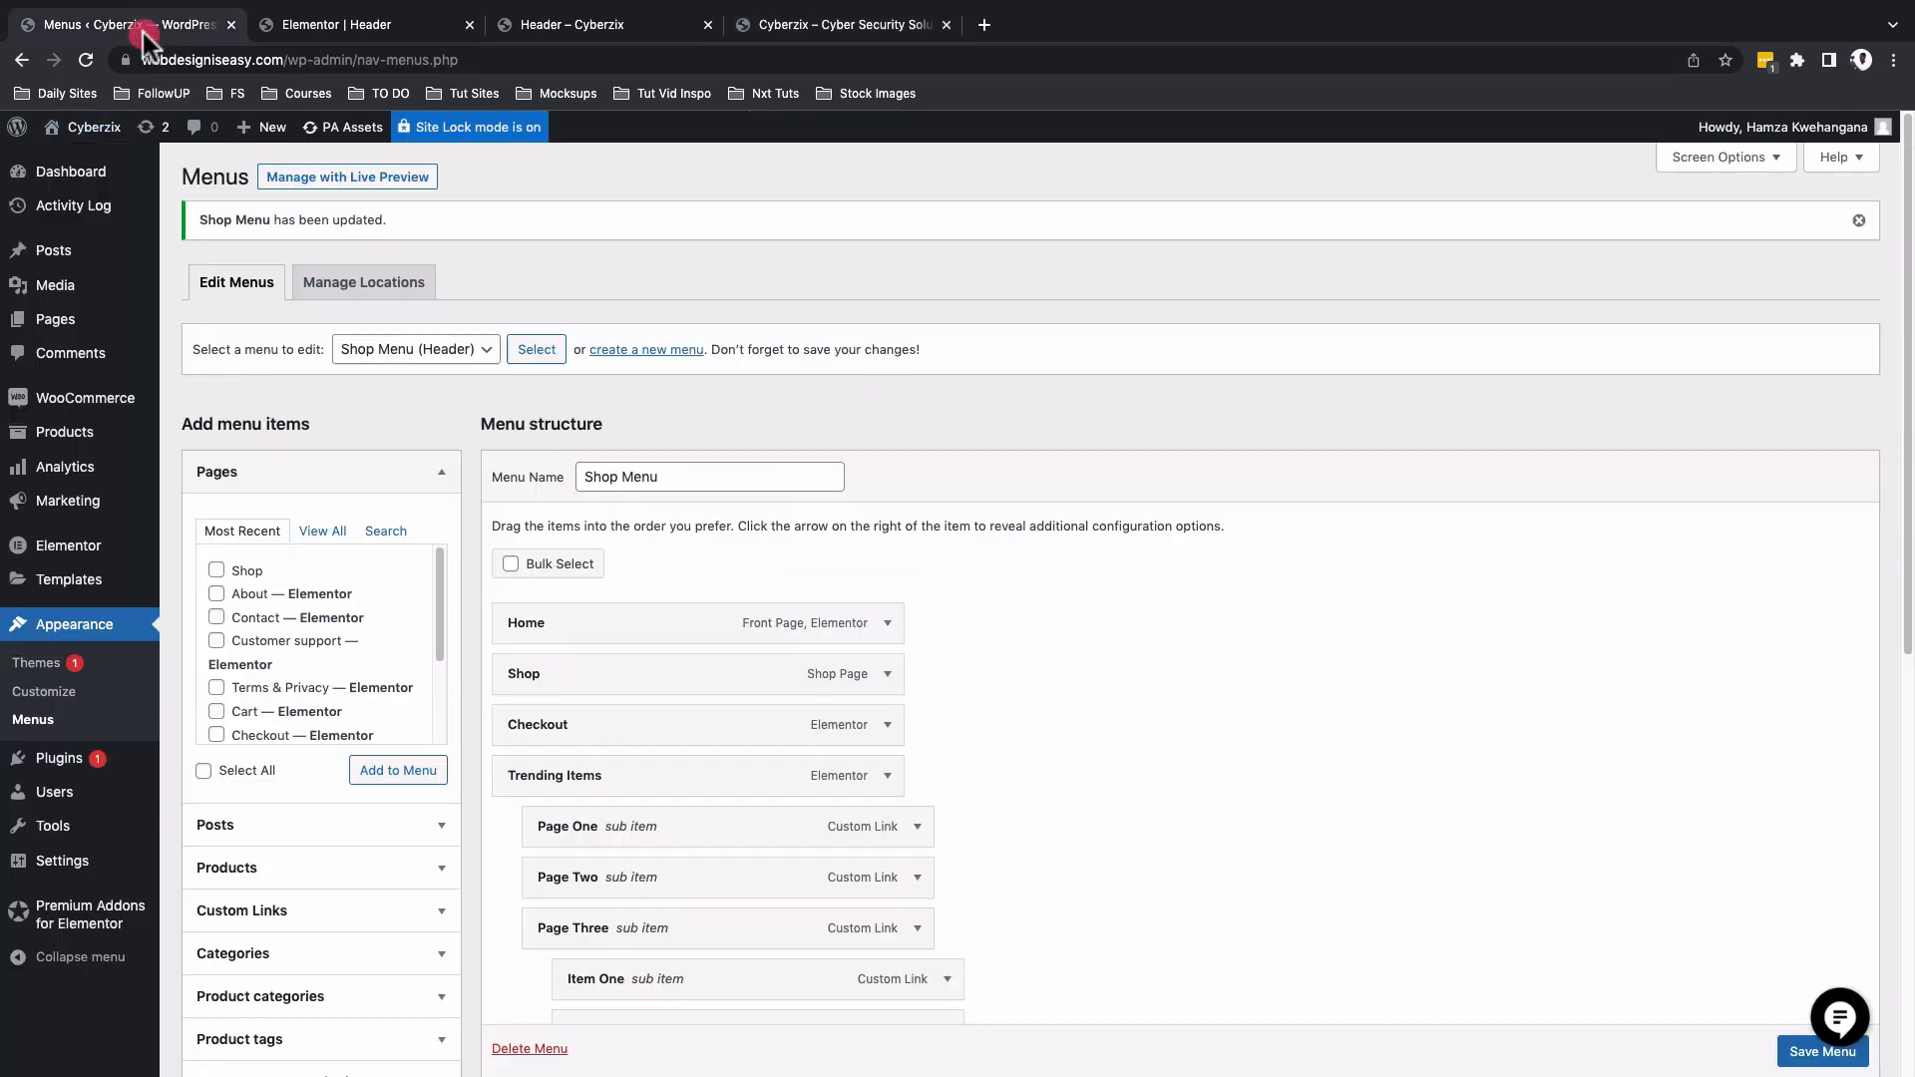
pyautogui.scroll(-5, 1129, 786)
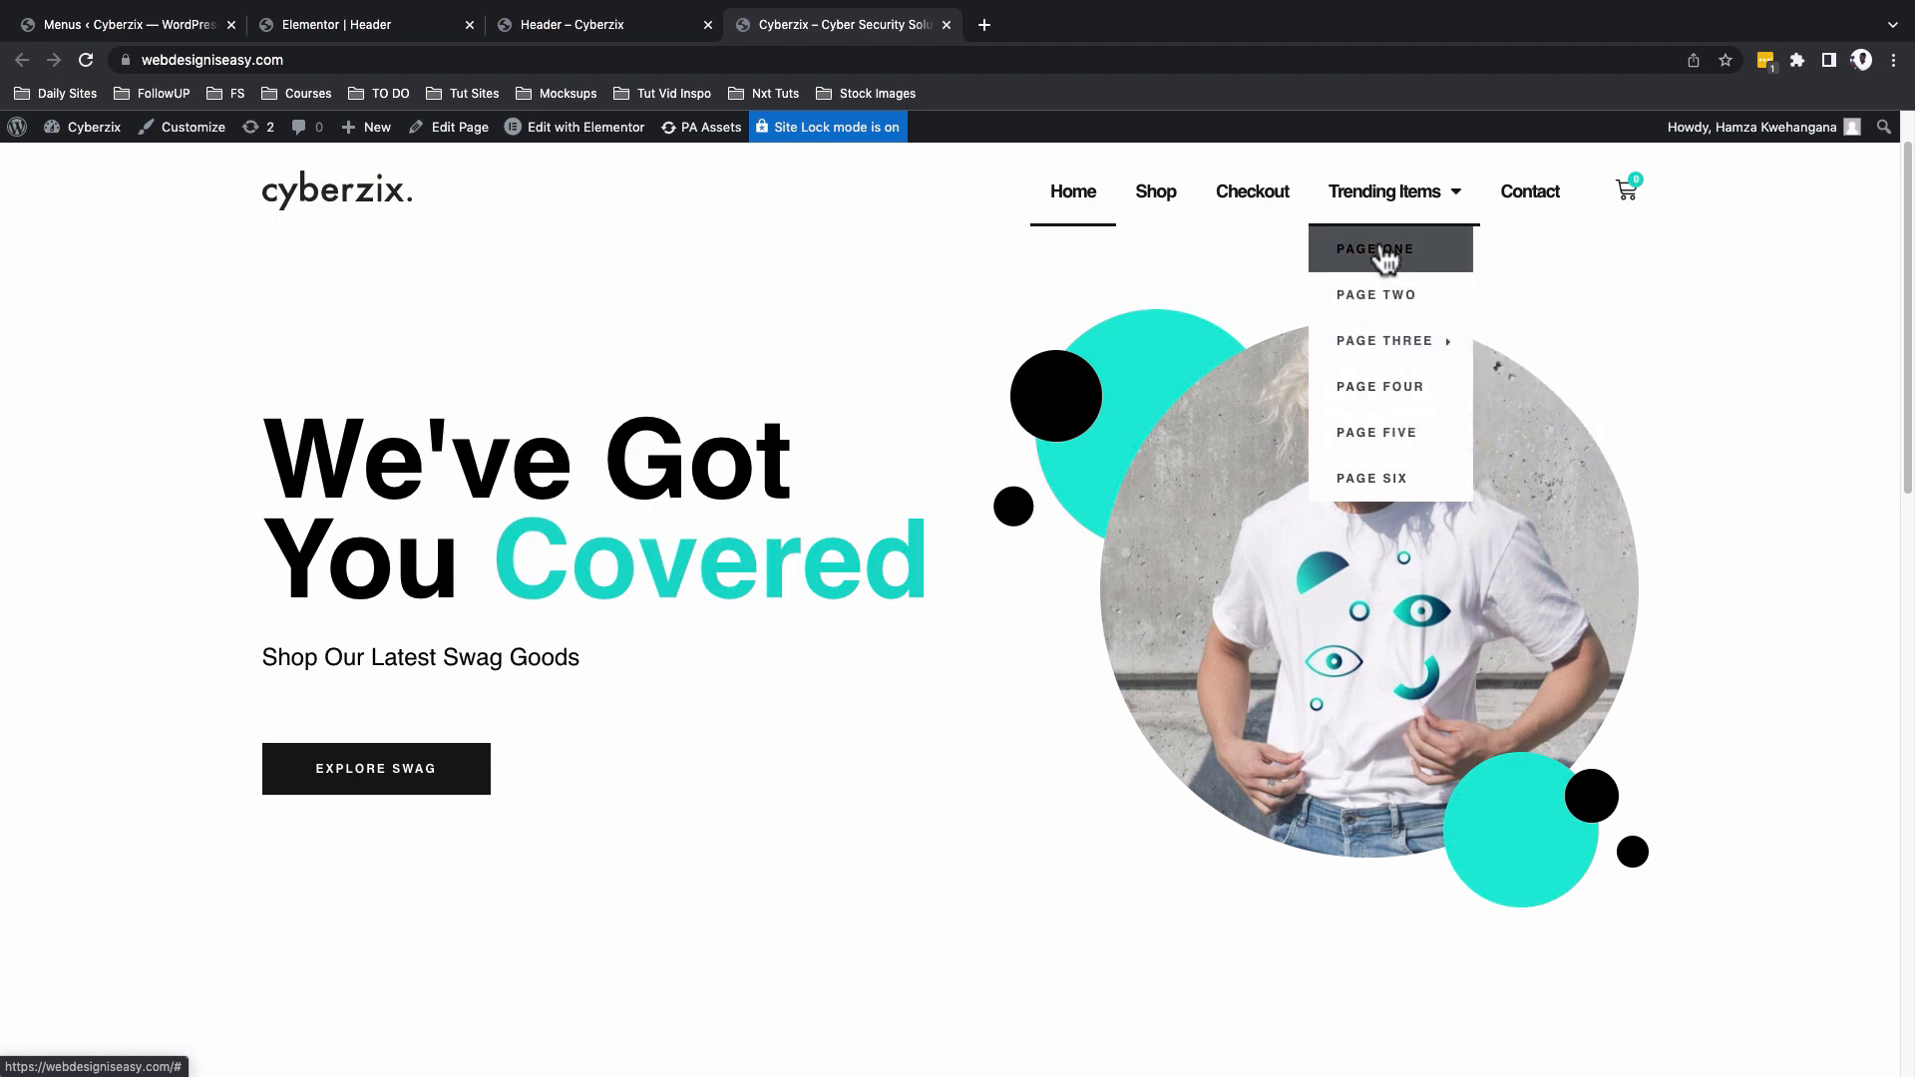
pyautogui.click(150, 22)
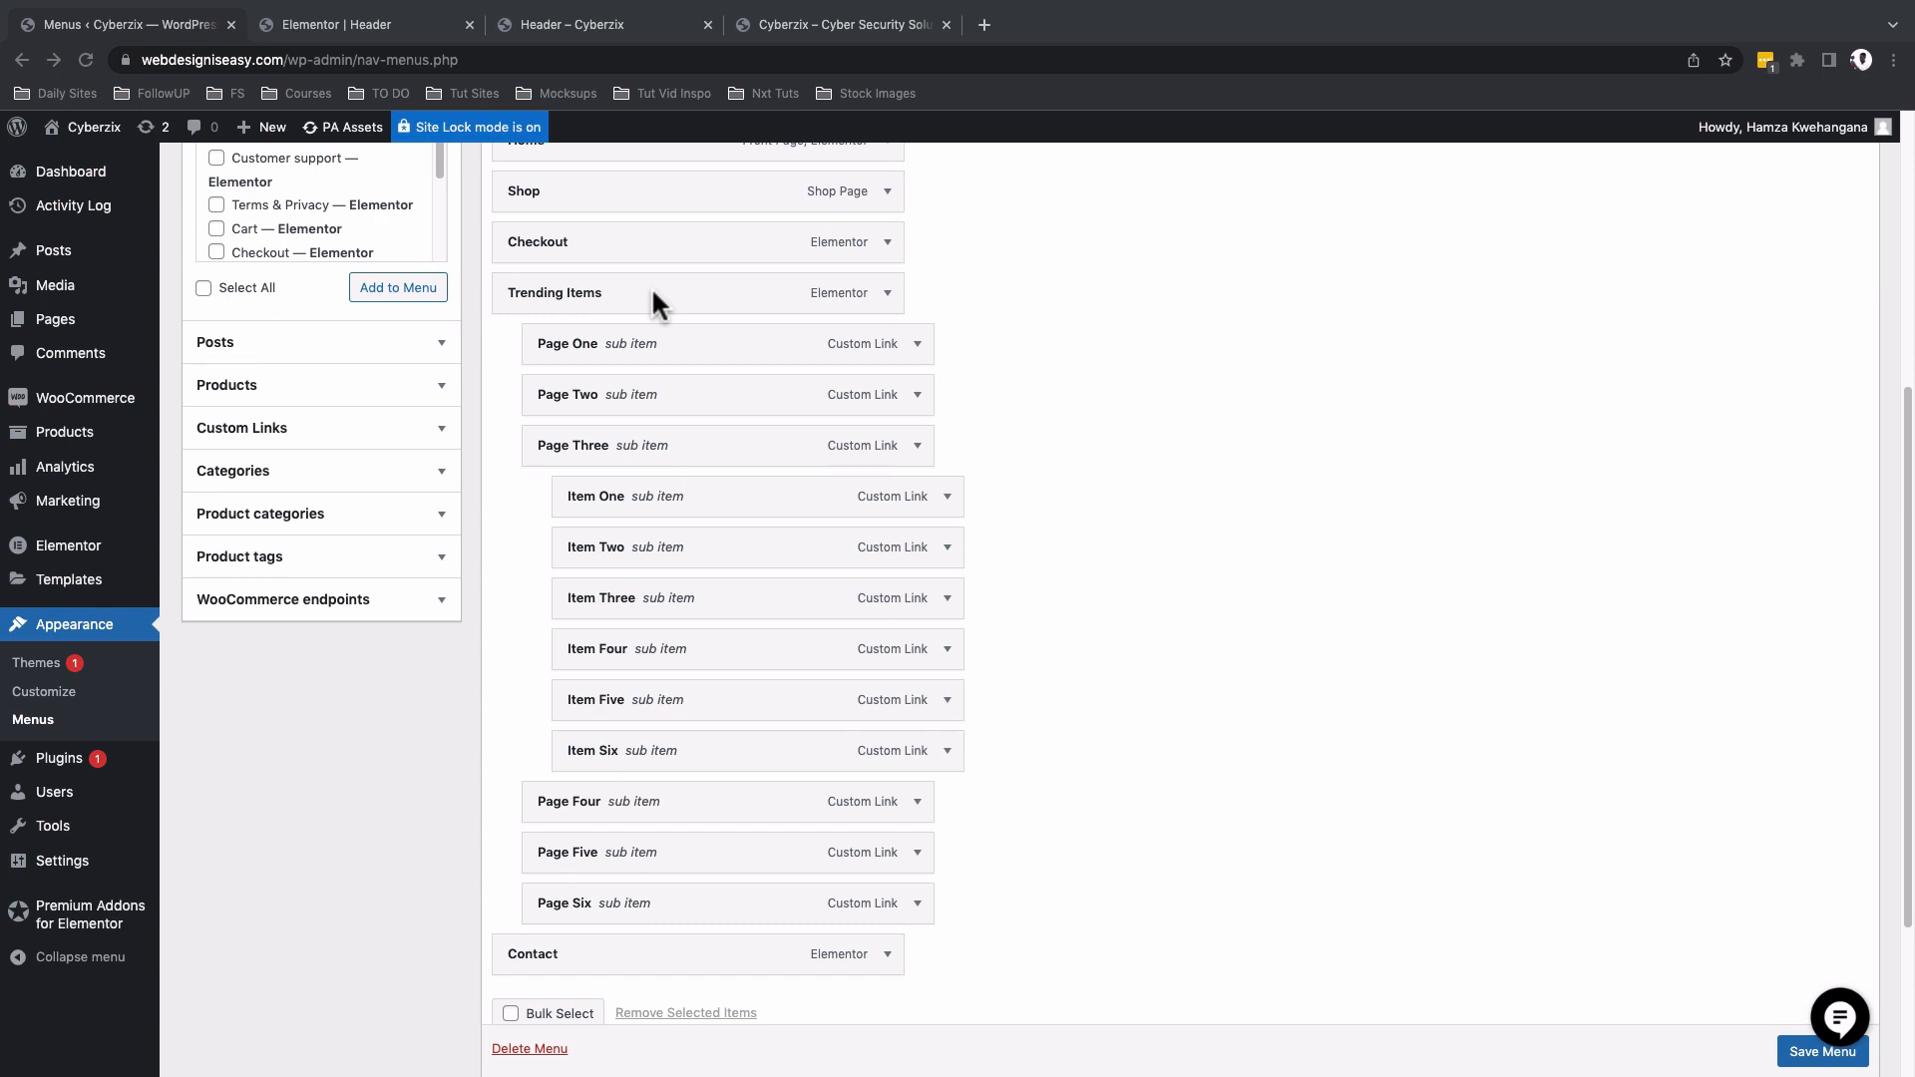
# Check Page Three's icon colour and "New" badge settings against the header preview, and save the item's Premium Nav Menu settings.
pyautogui.moveTo(785, 446)
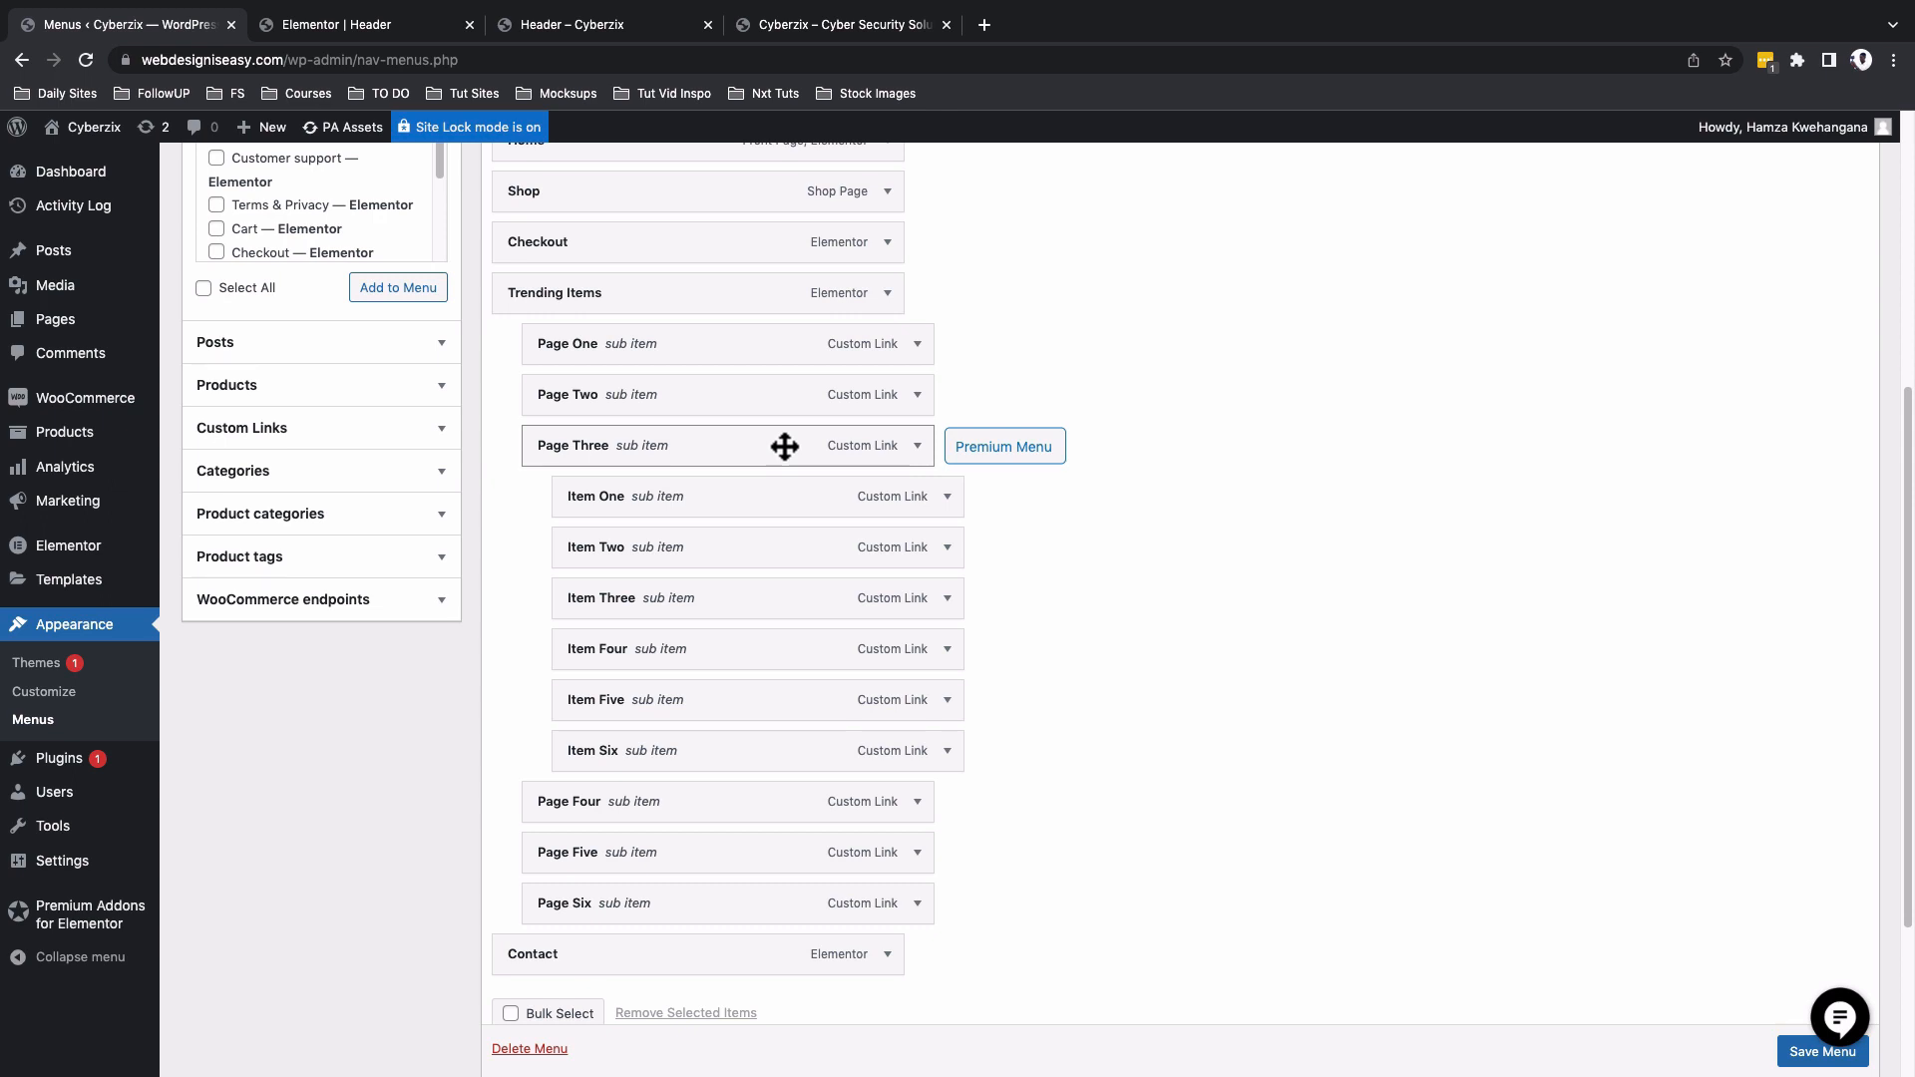
pyautogui.click(1005, 448)
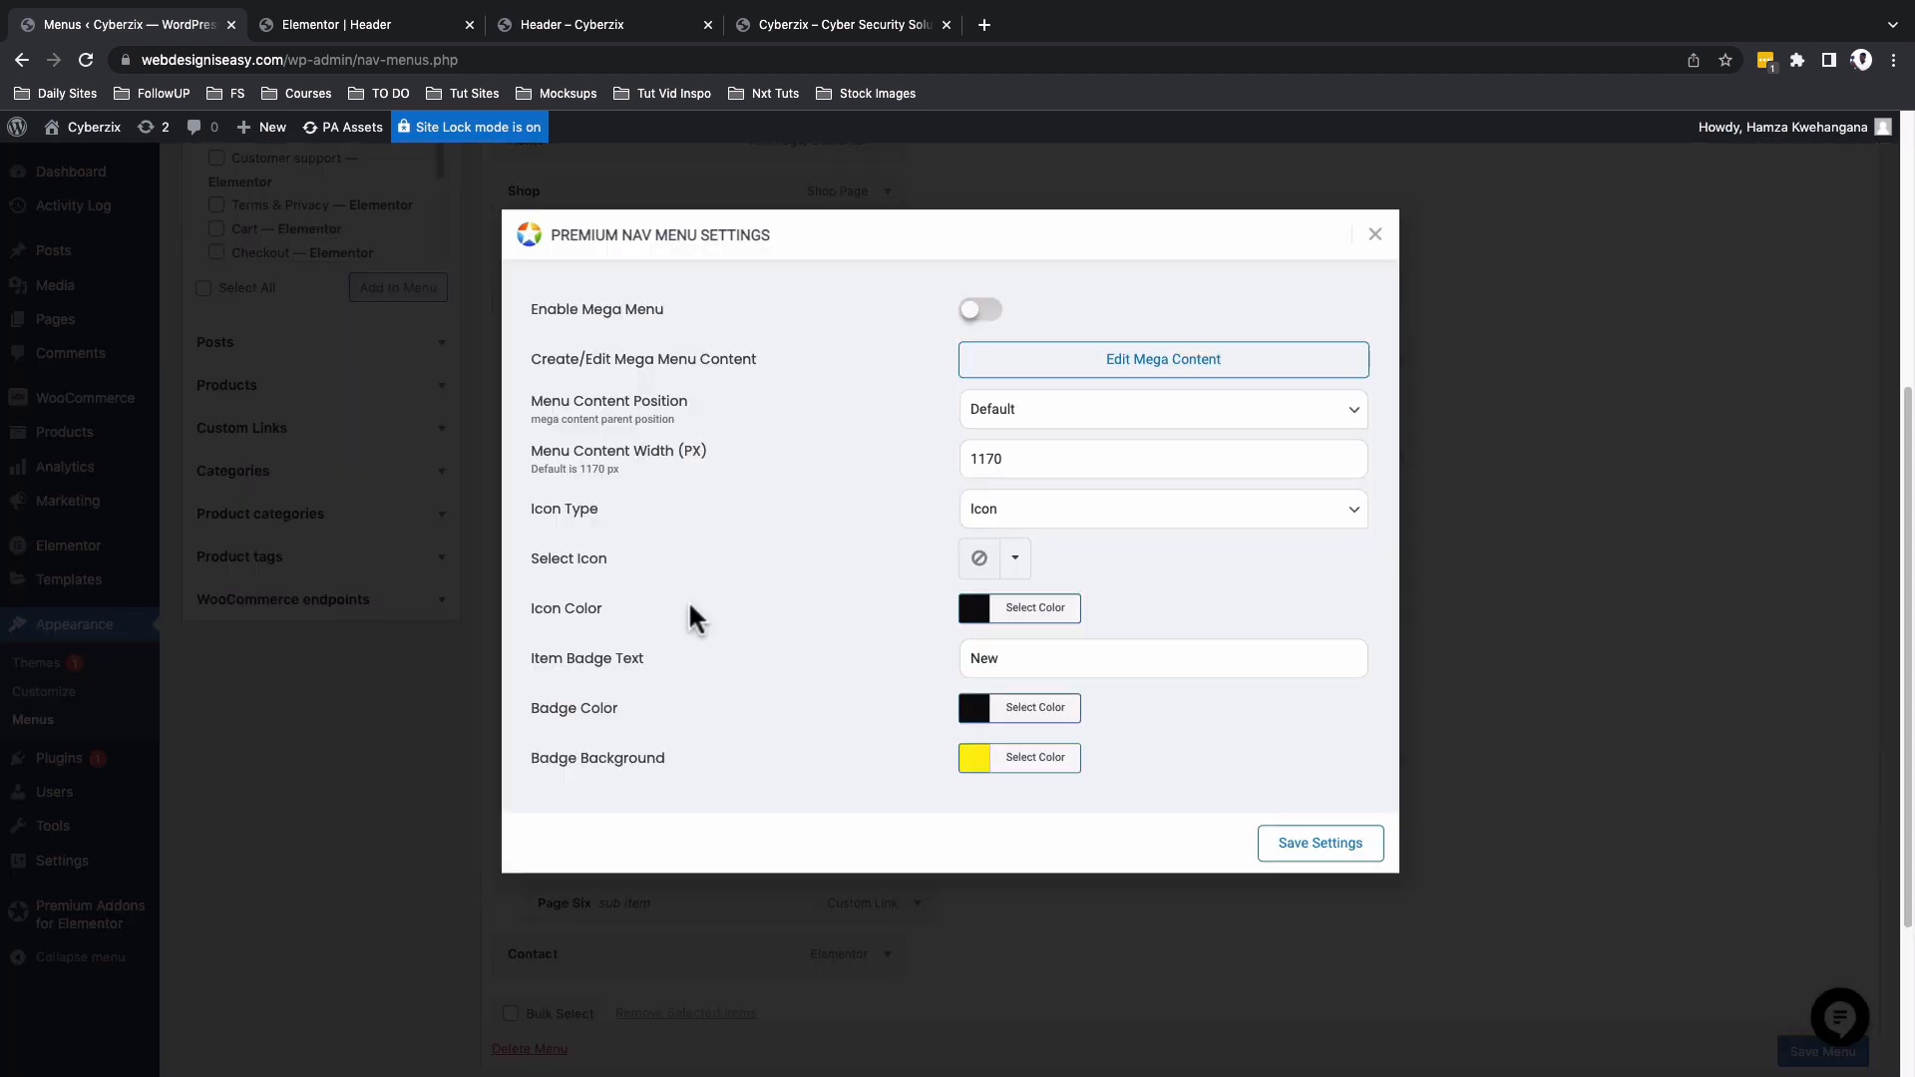
pyautogui.click(972, 609)
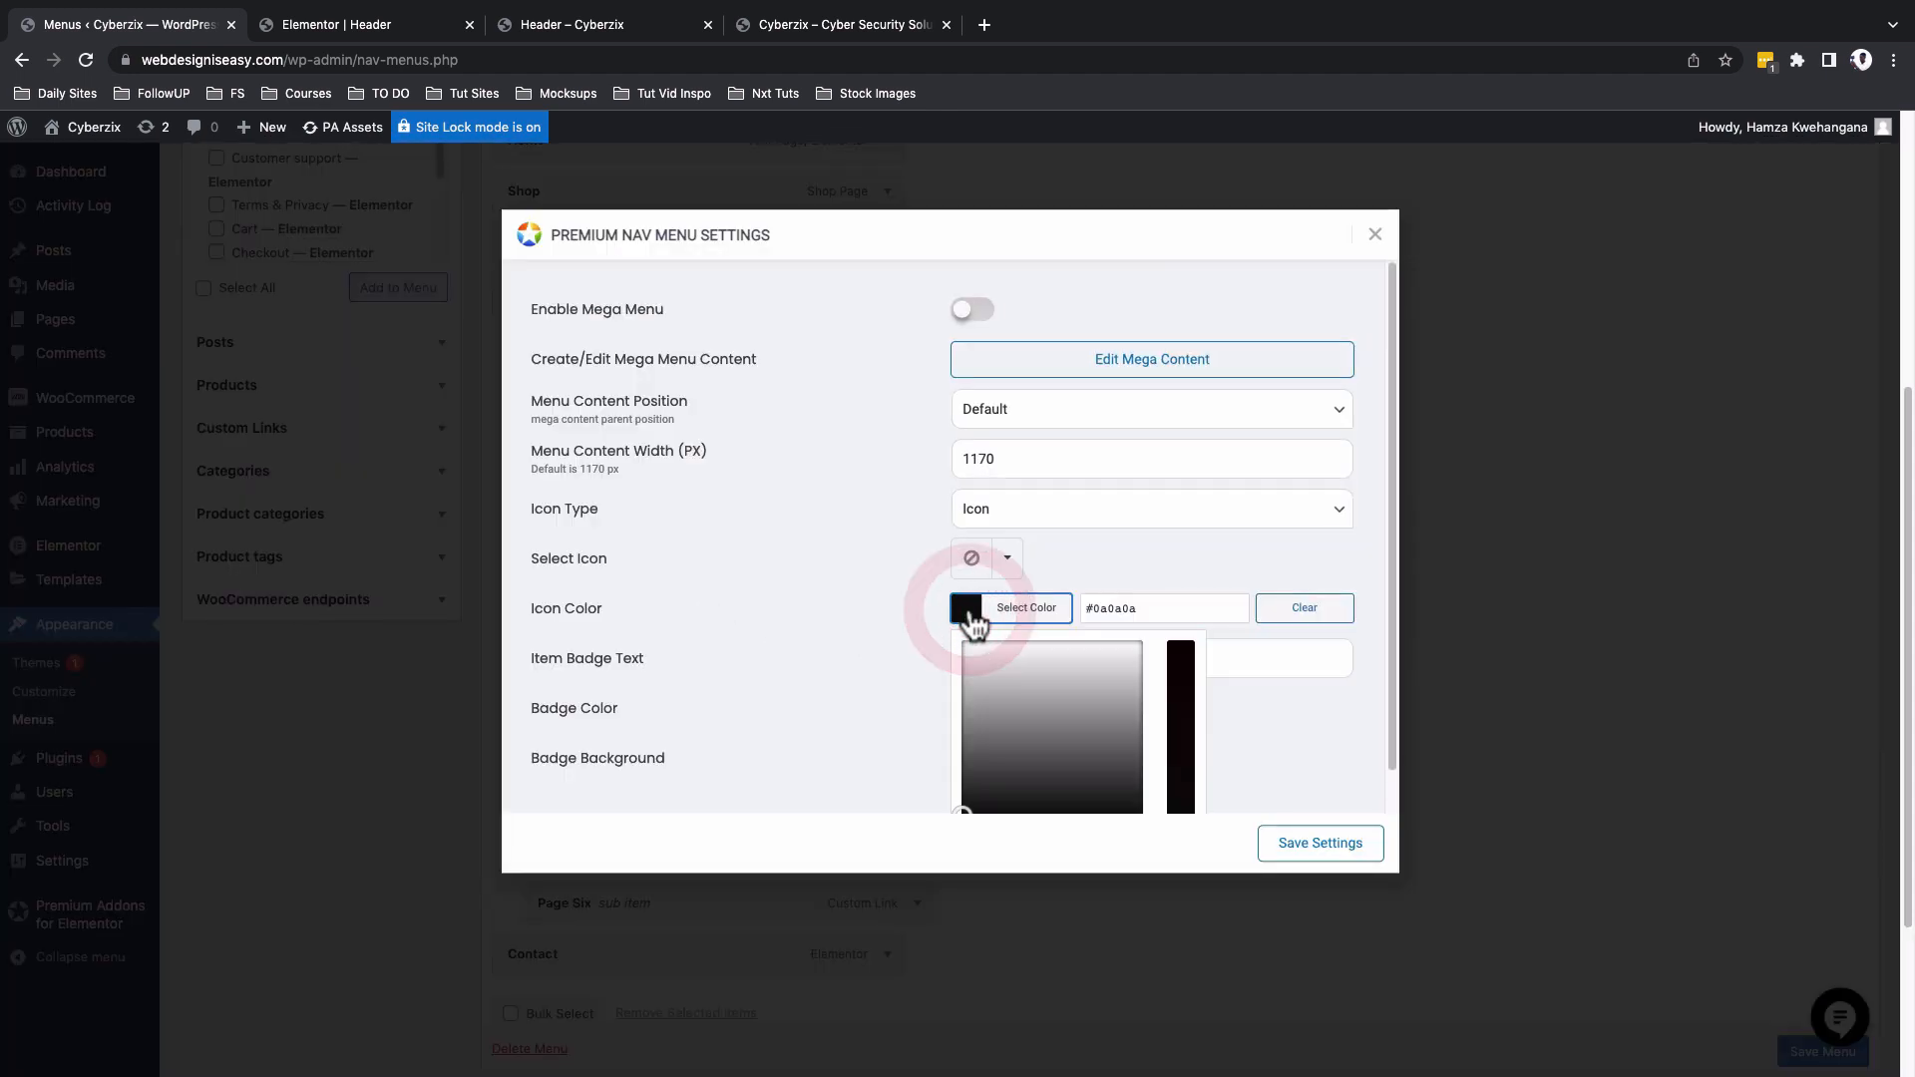
pyautogui.click(972, 609)
pyautogui.click(1009, 659)
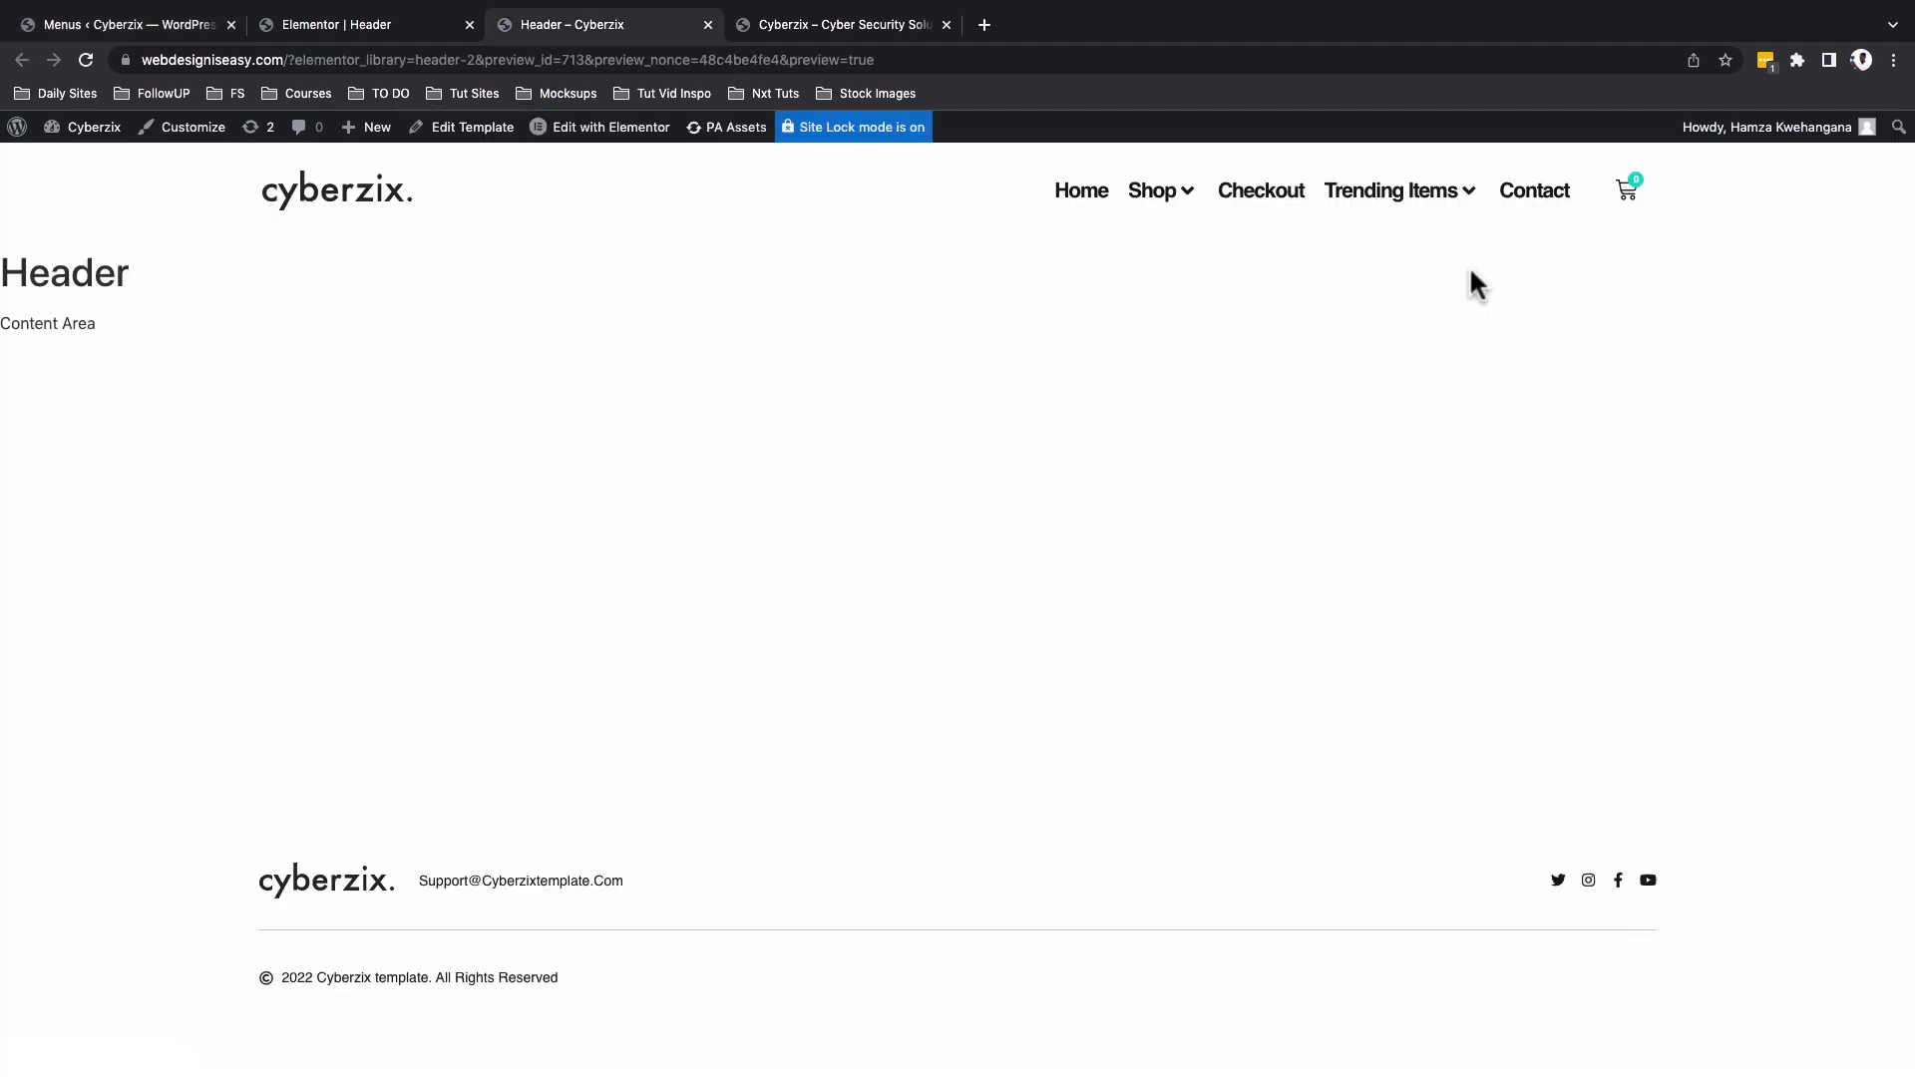
pyautogui.moveTo(1453, 211)
pyautogui.moveTo(1454, 329)
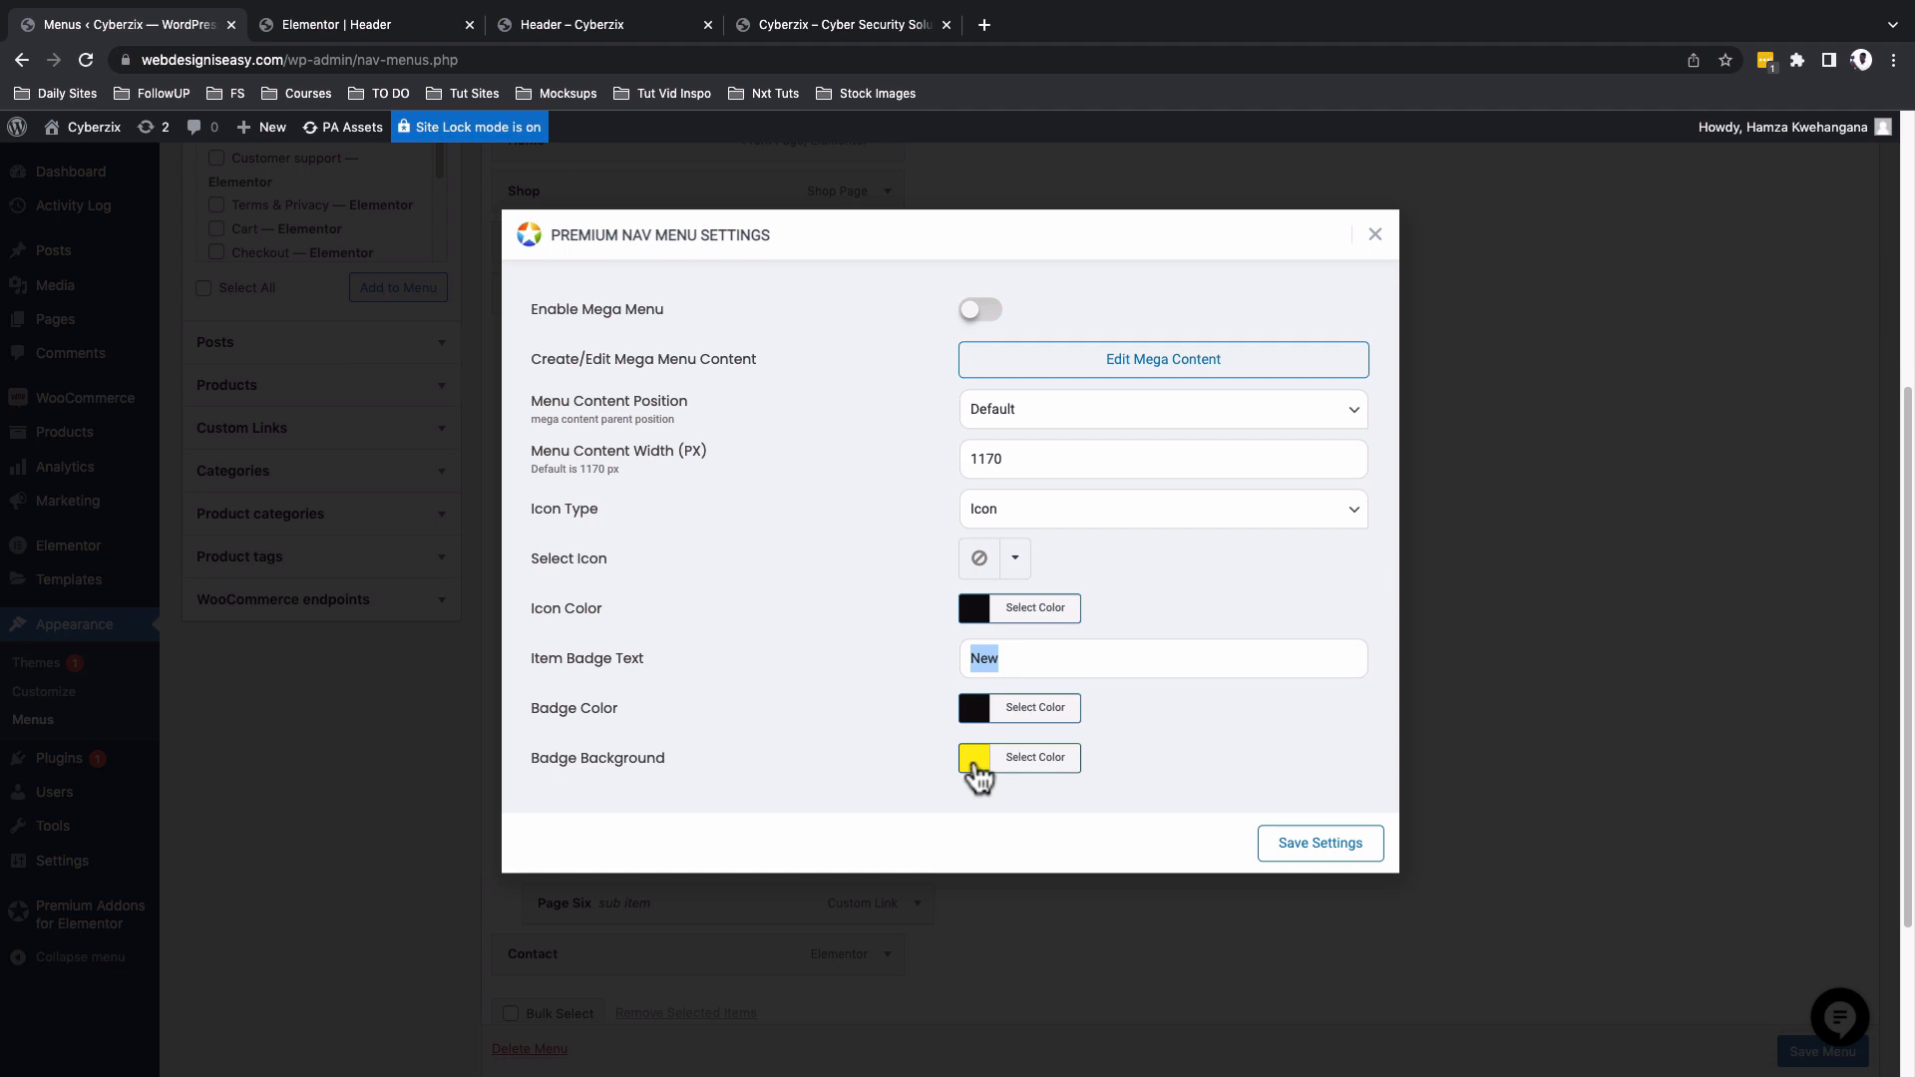
pyautogui.click(1355, 846)
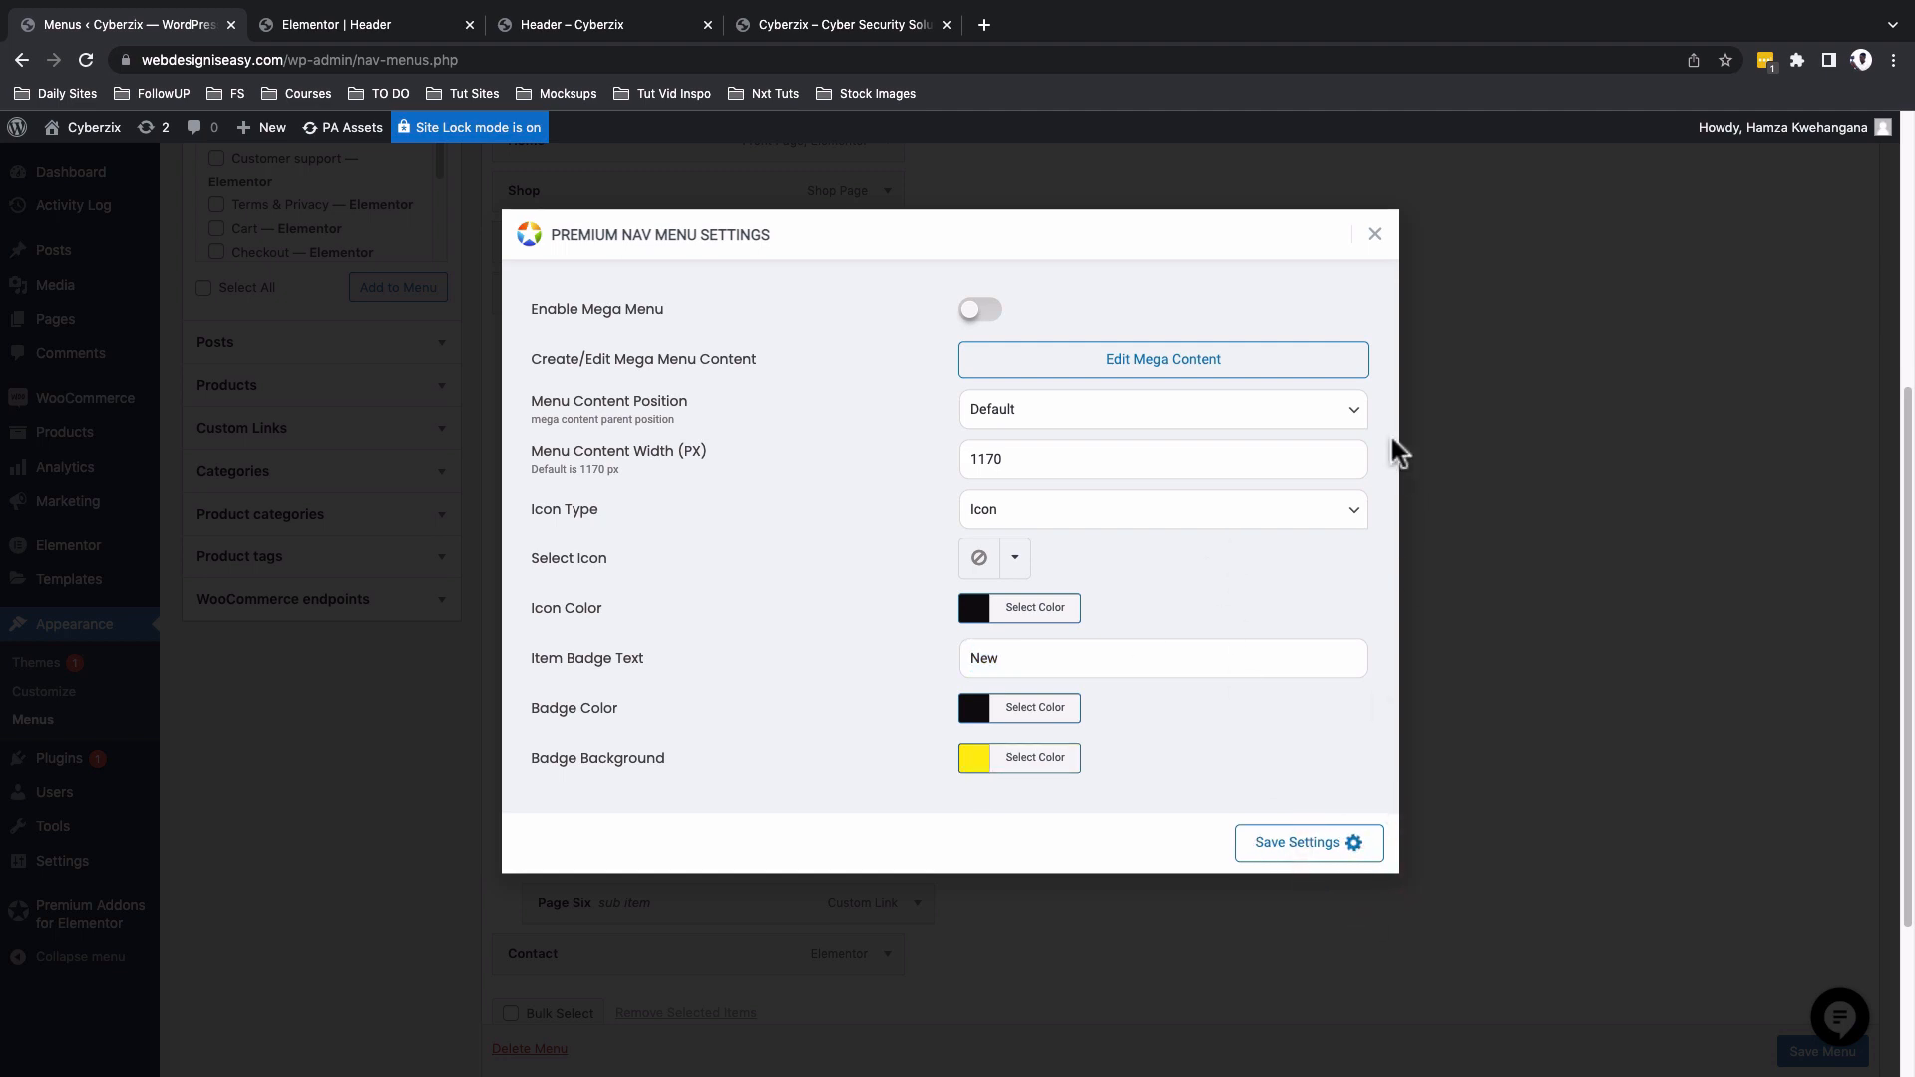
pyautogui.click(1375, 234)
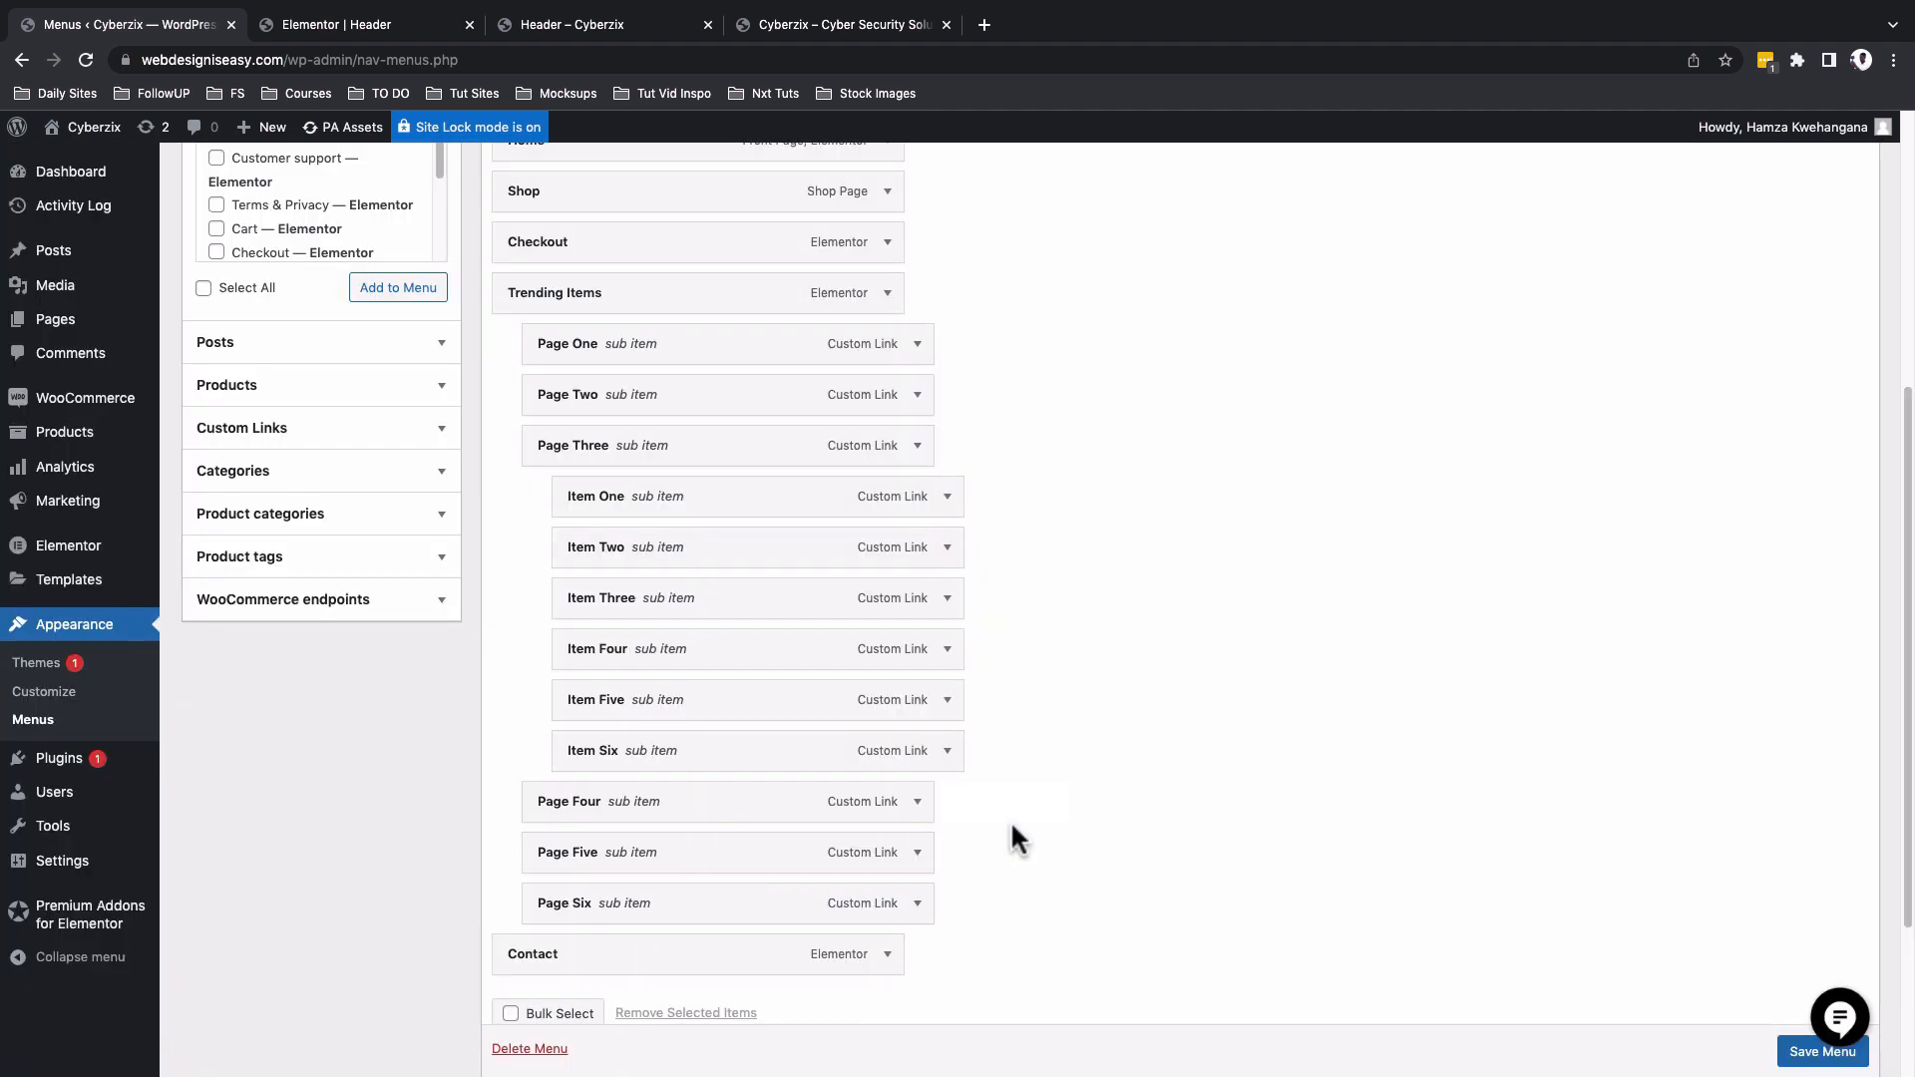
# Review Page Five's "Sale" badge text, save its Premium Nav Menu settings, and save the Shop Menu.
pyautogui.click(1009, 850)
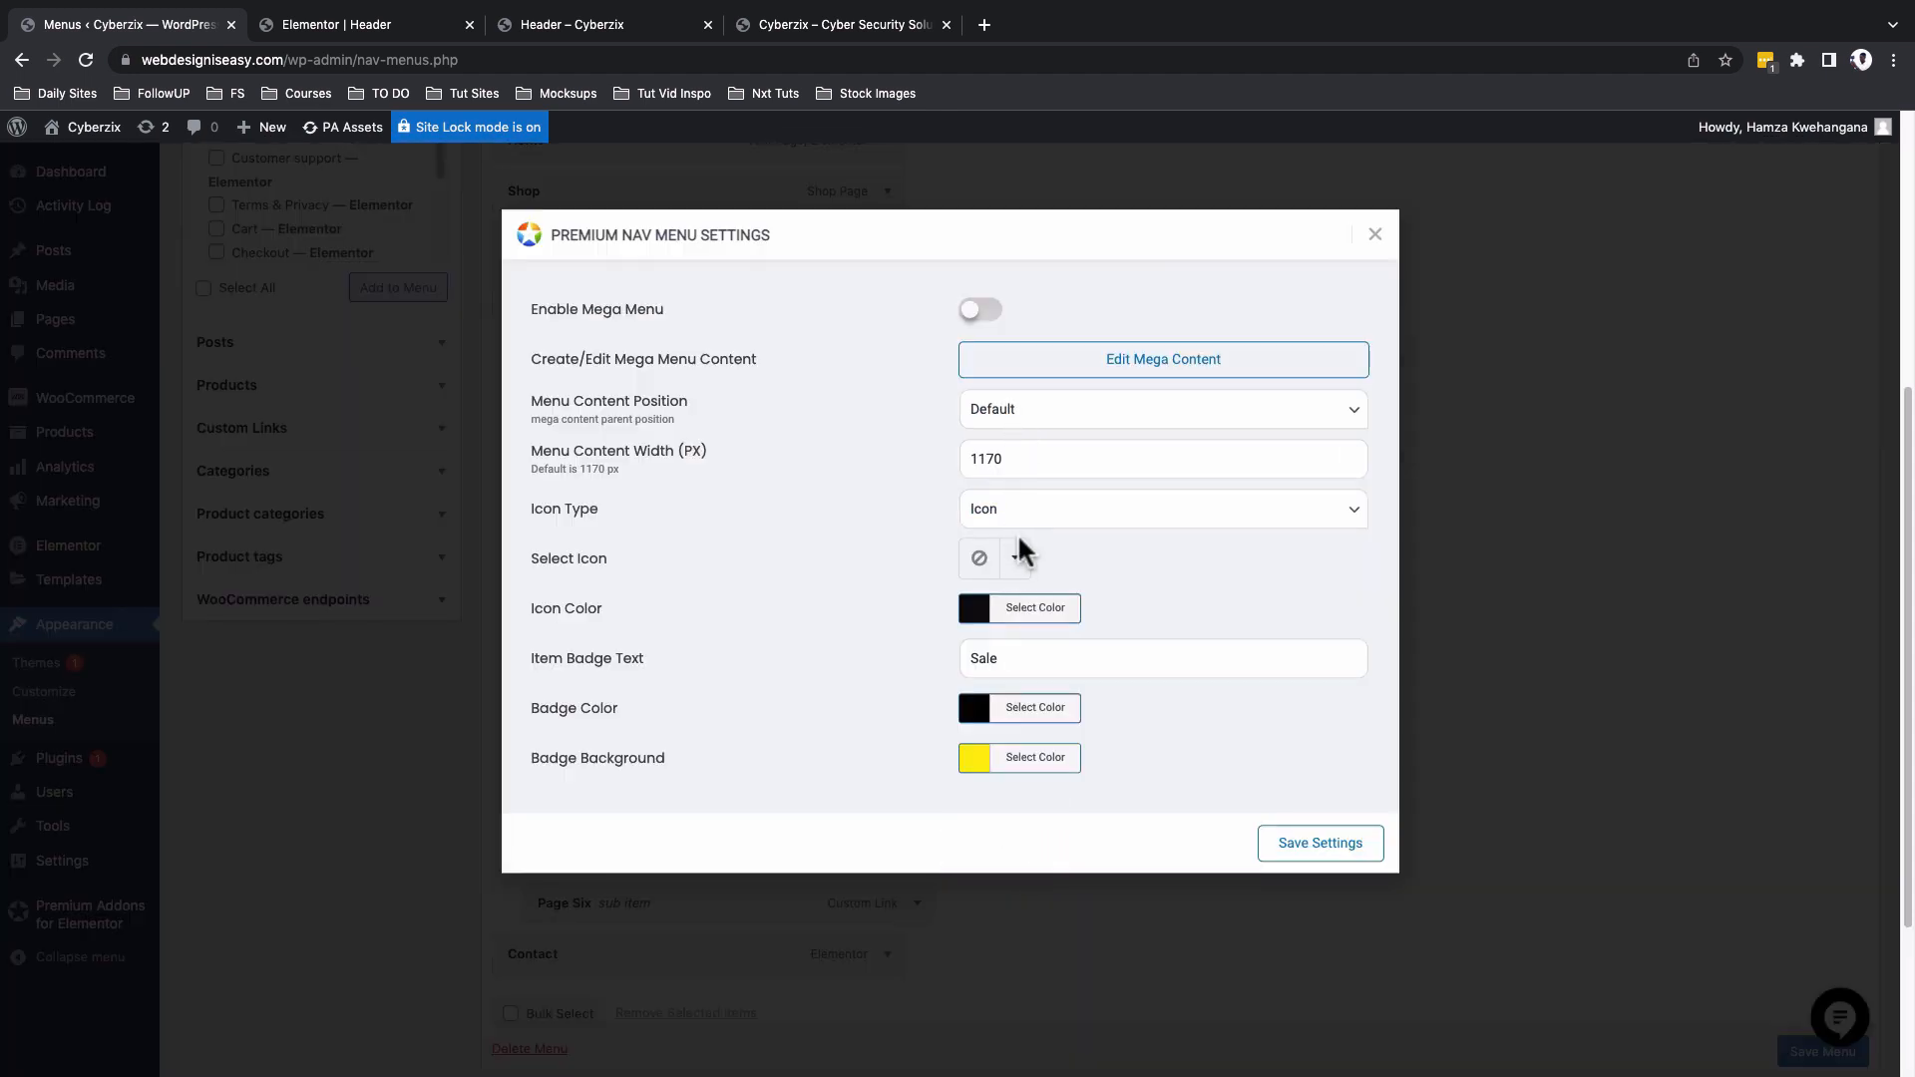
pyautogui.click(1037, 655)
pyautogui.moveTo(1012, 658); pyautogui.dragTo(936, 670)
pyautogui.click(1290, 843)
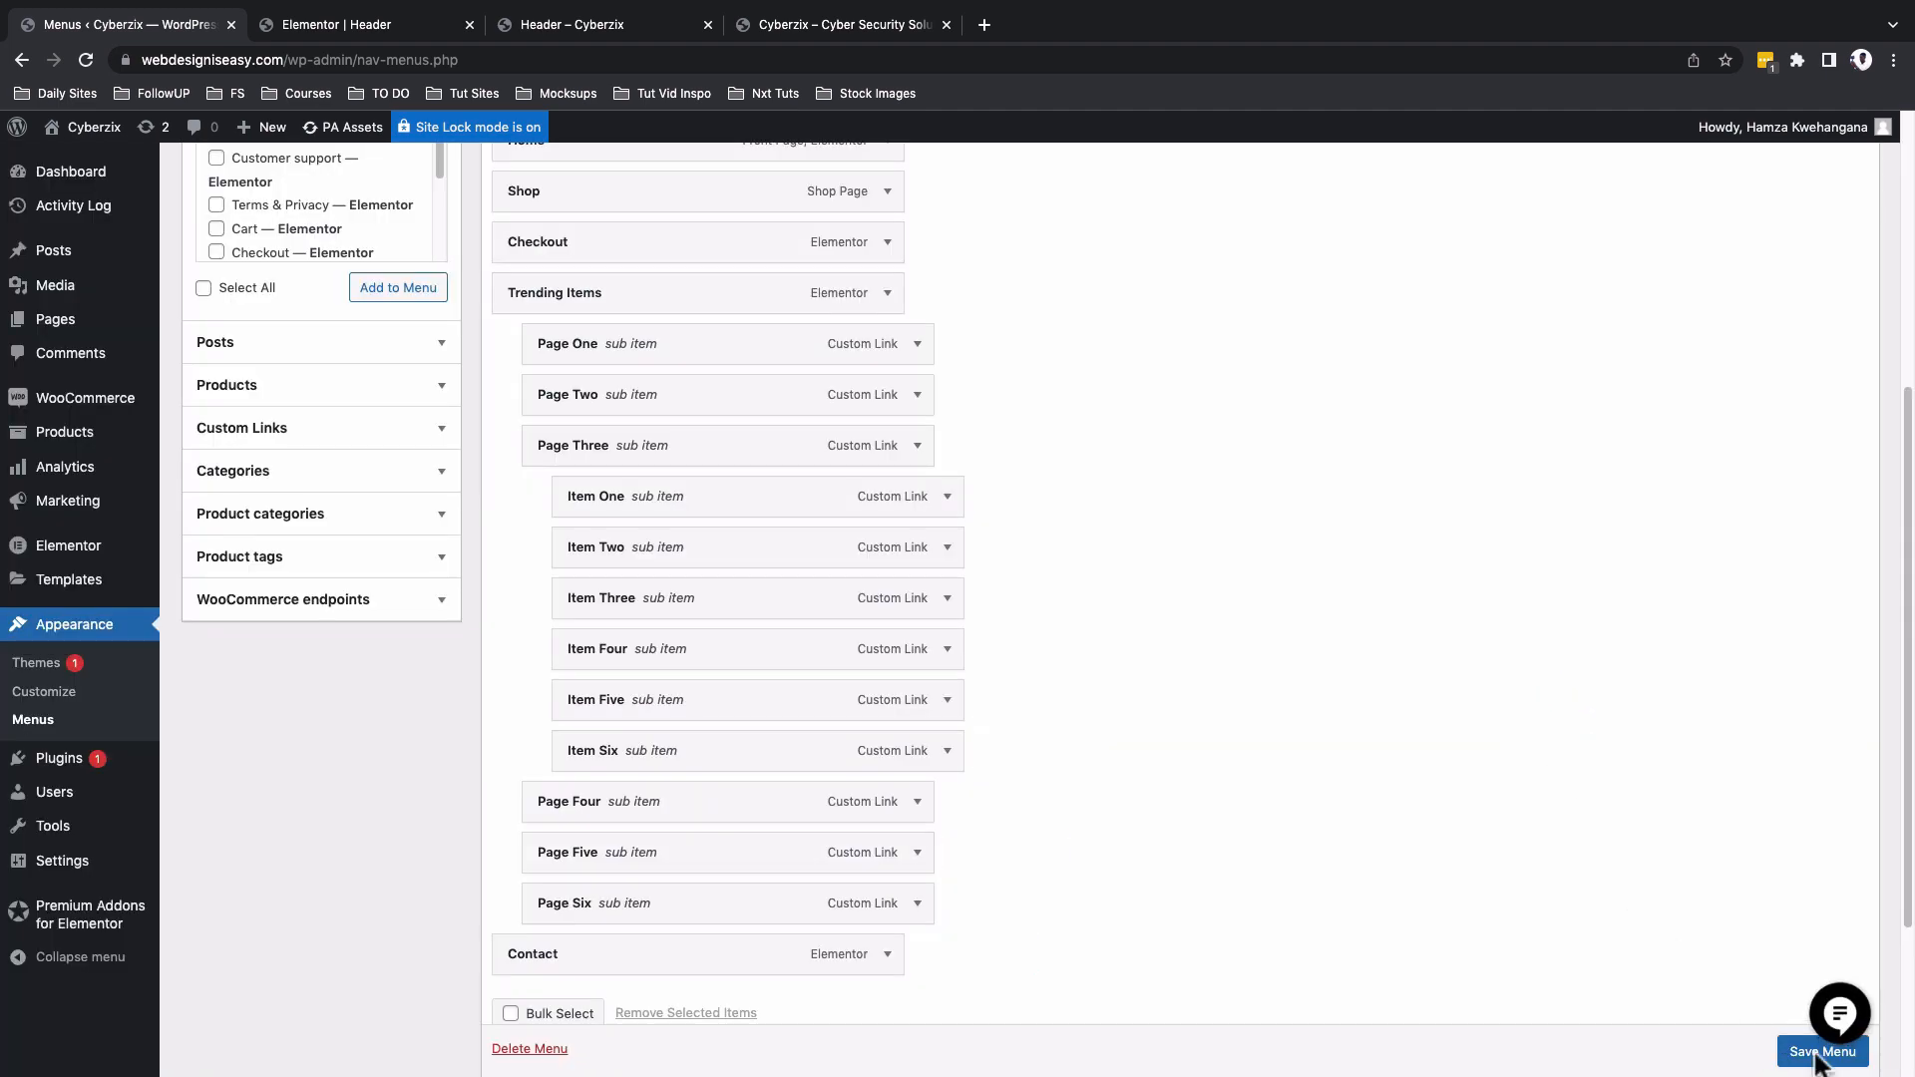
pyautogui.click(1817, 1052)
pyautogui.scroll(-1, 1815, 1062)
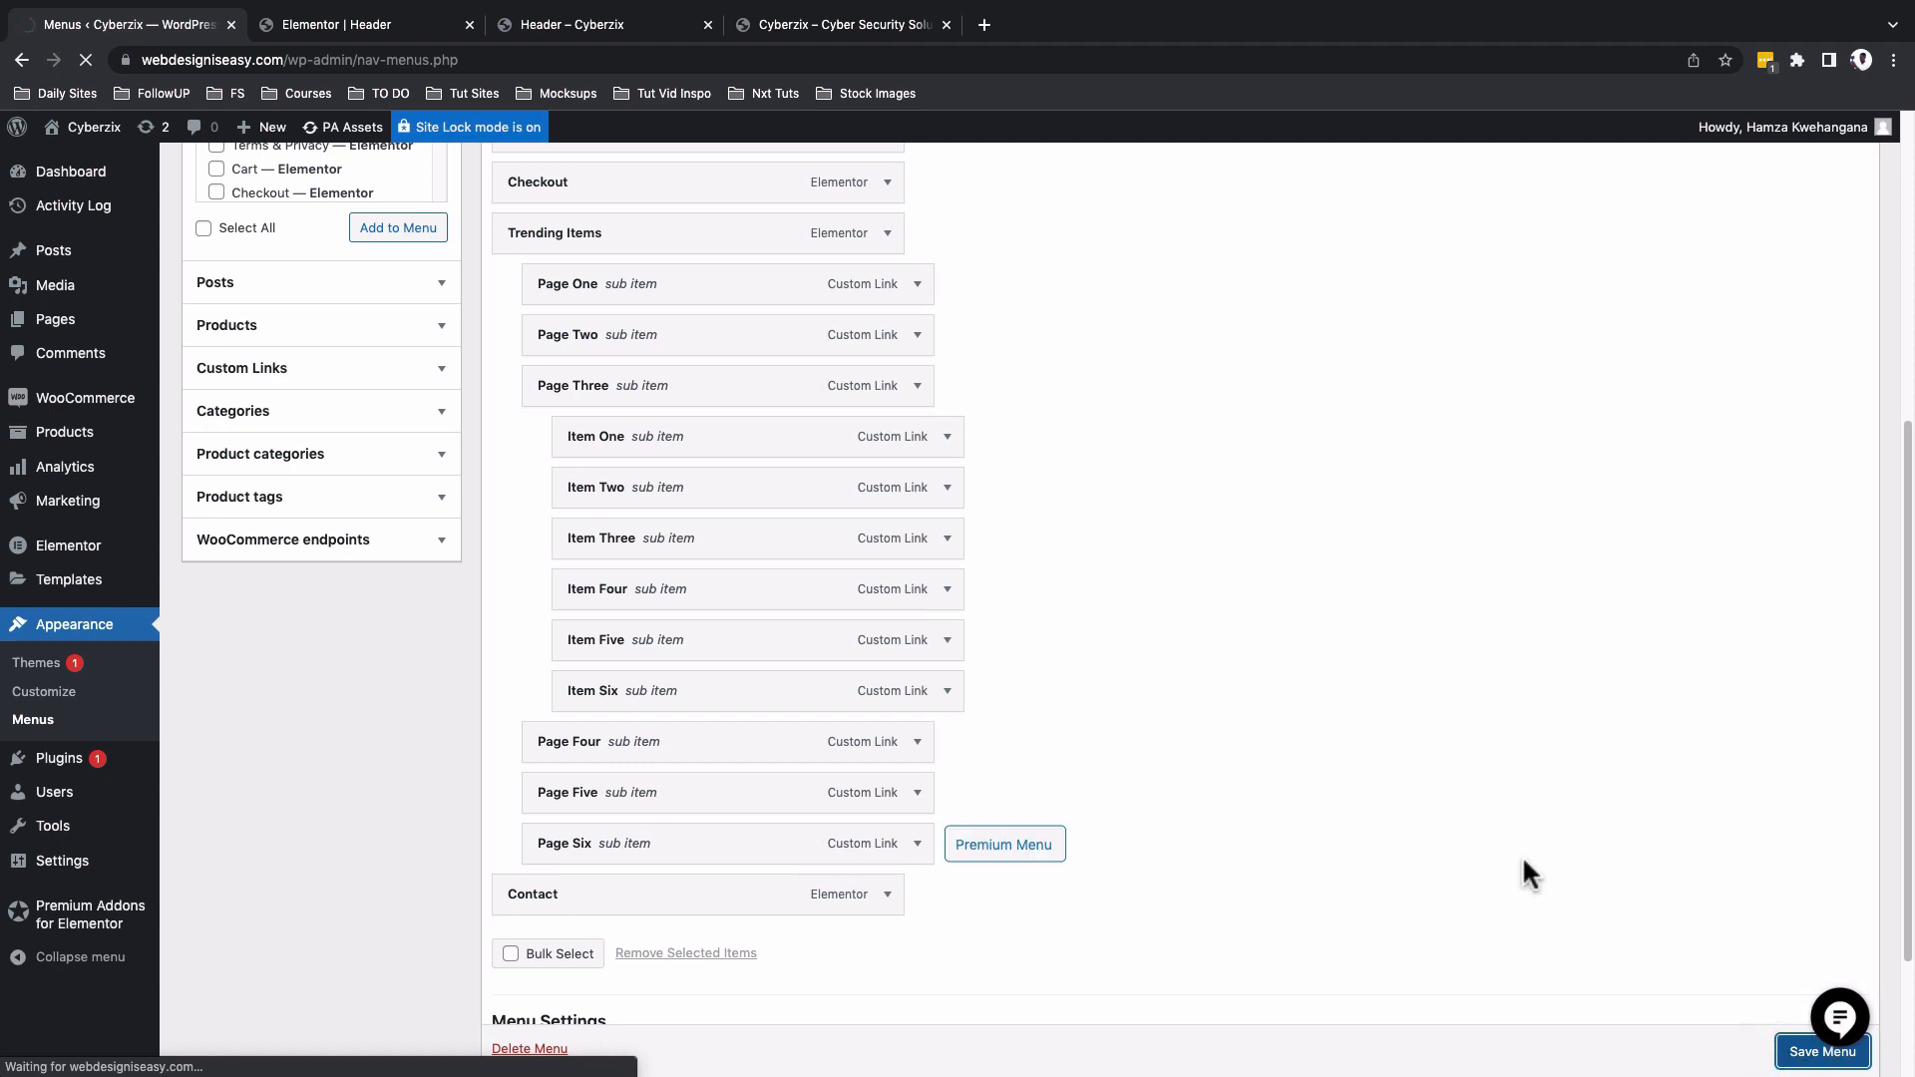
# In the Elementor header editor, give the submenu's simple panel a classic background in the global Secondary colour and preview it under Trending Items.
pyautogui.click(385, 27)
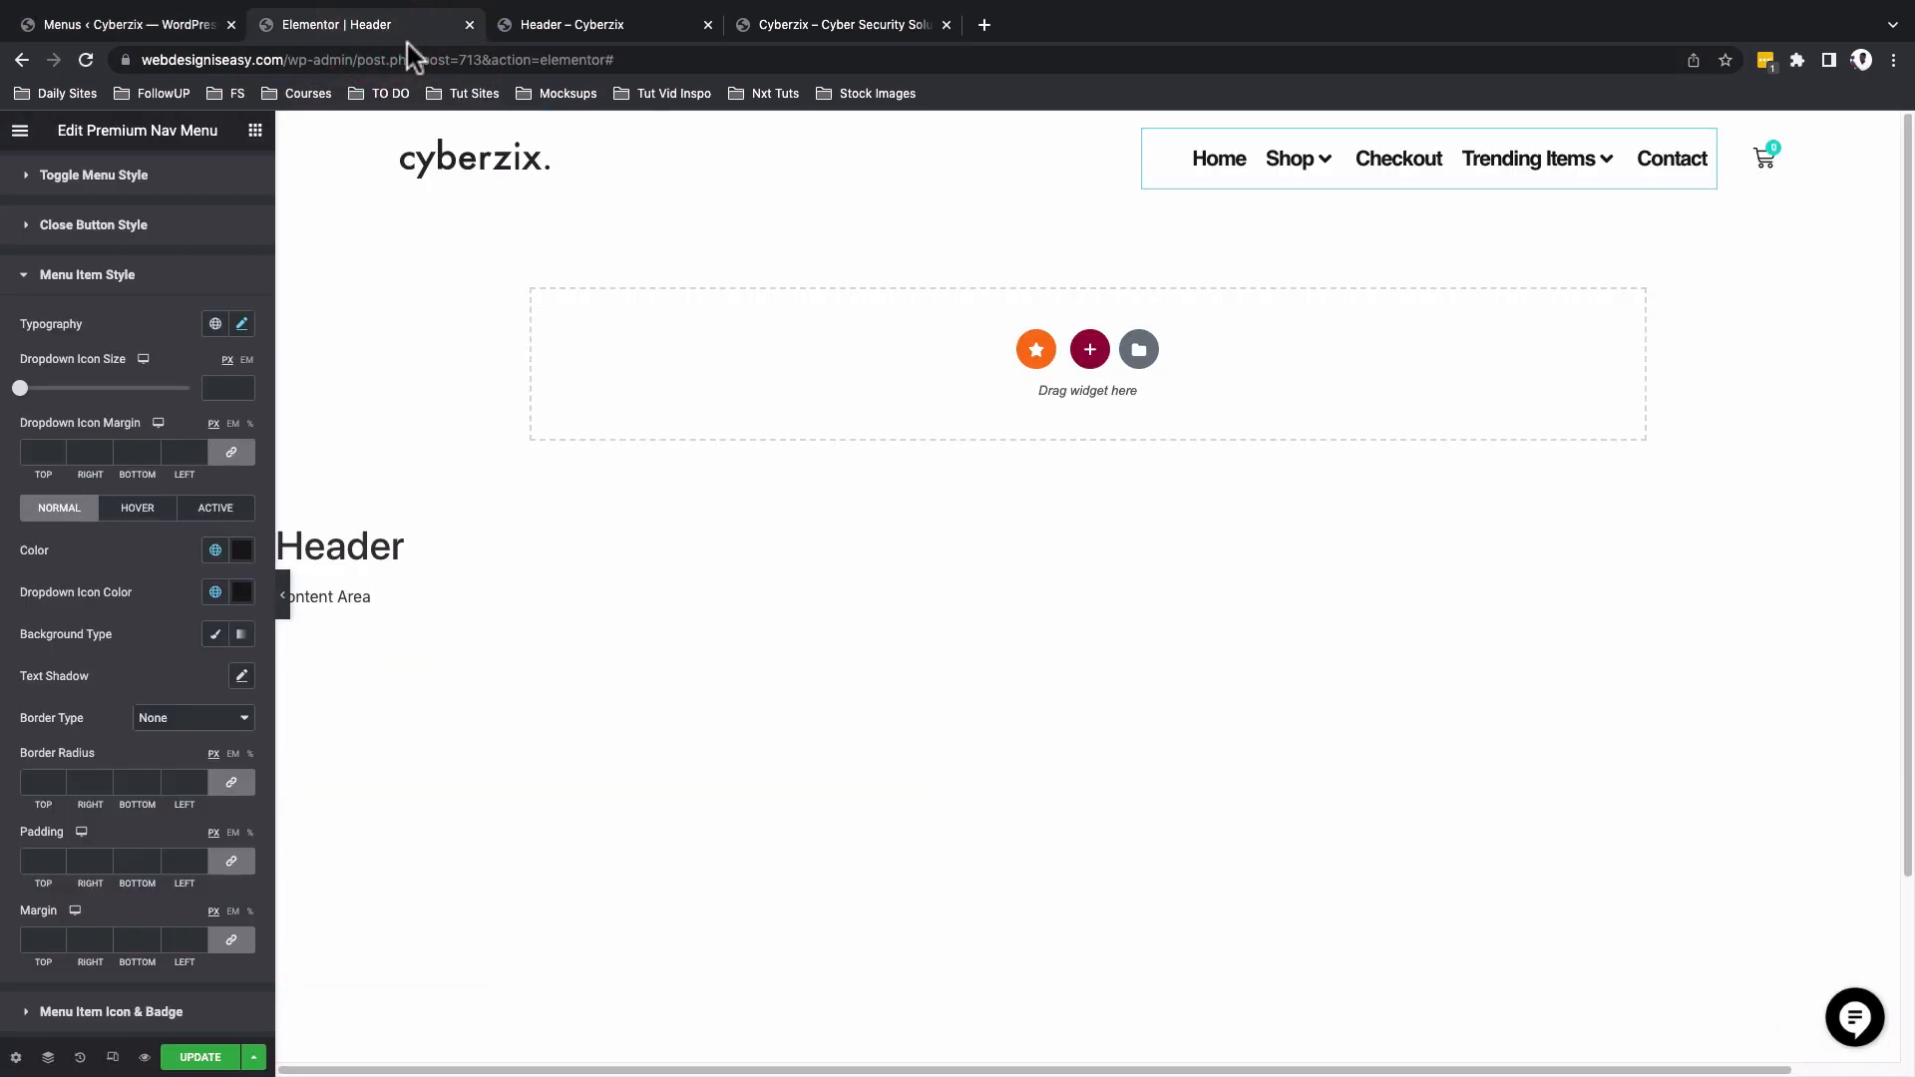
pyautogui.moveTo(1505, 159)
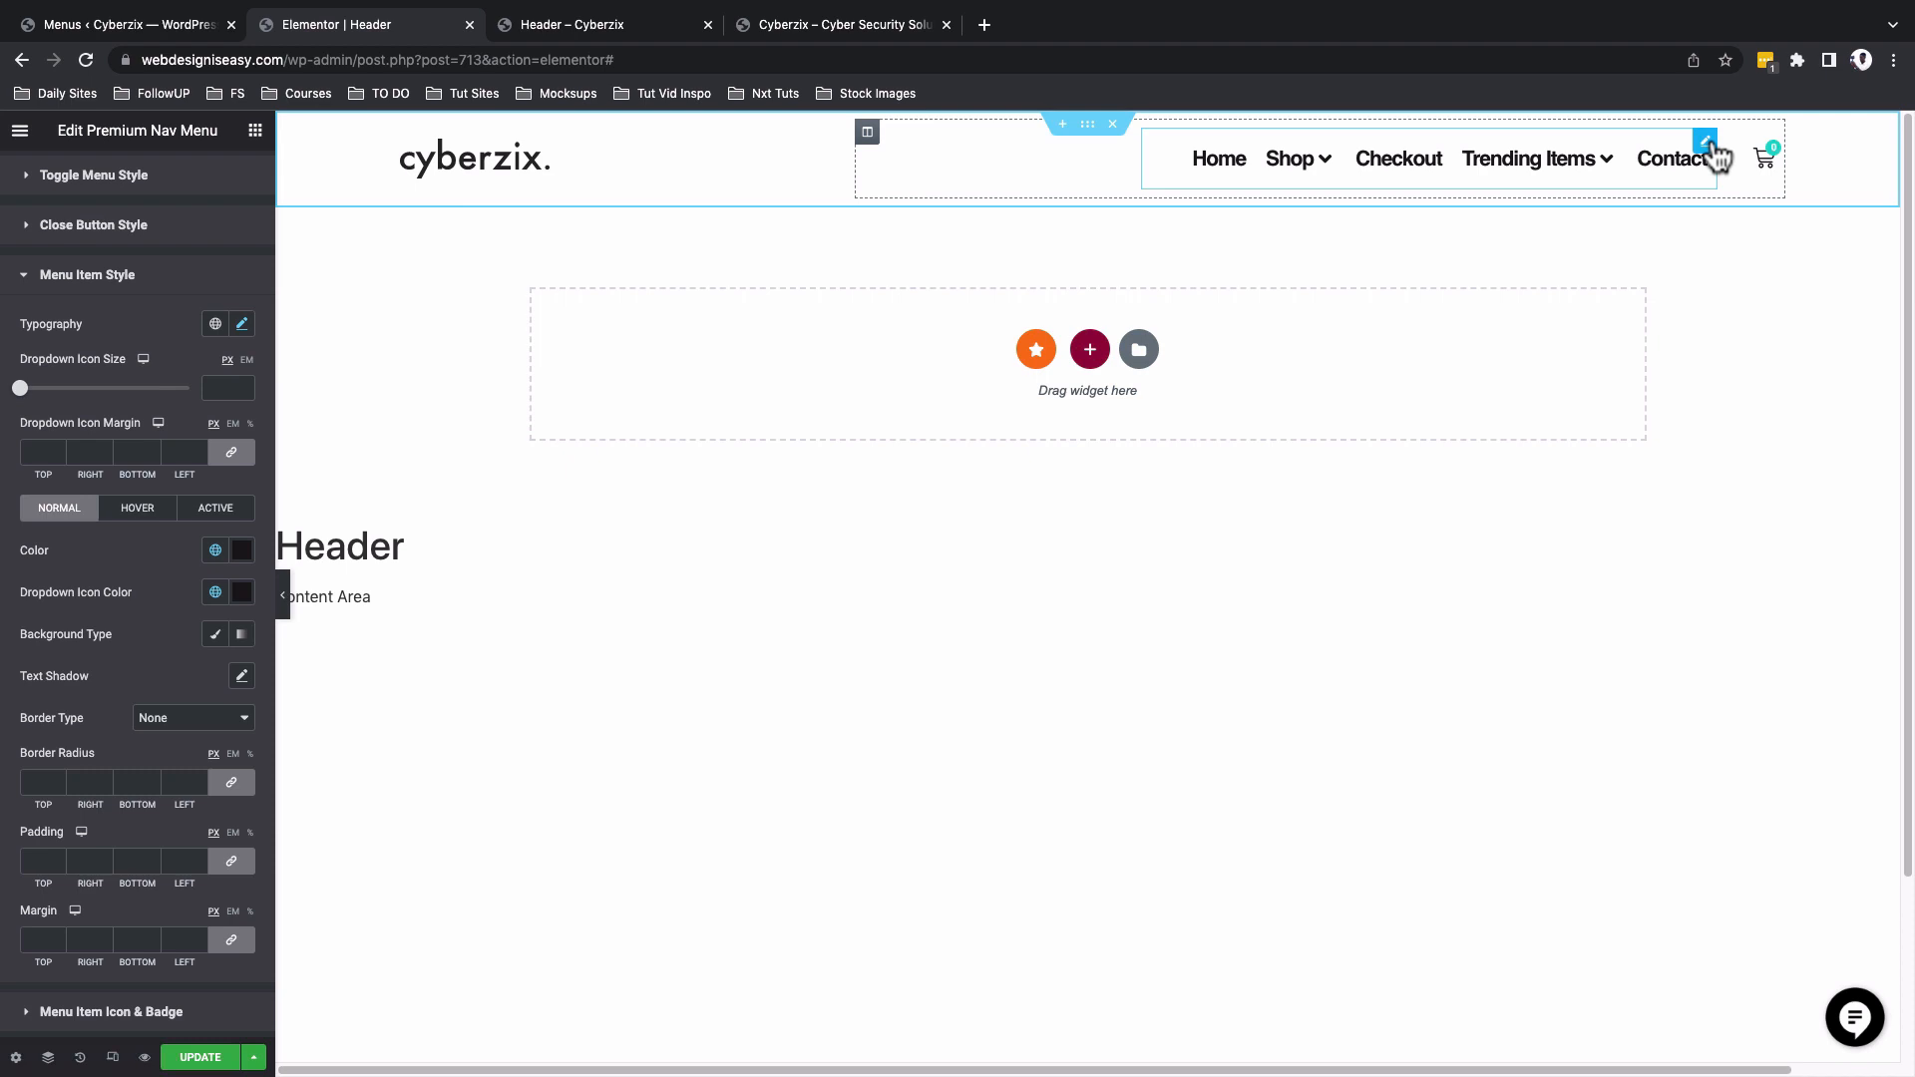
pyautogui.click(121, 284)
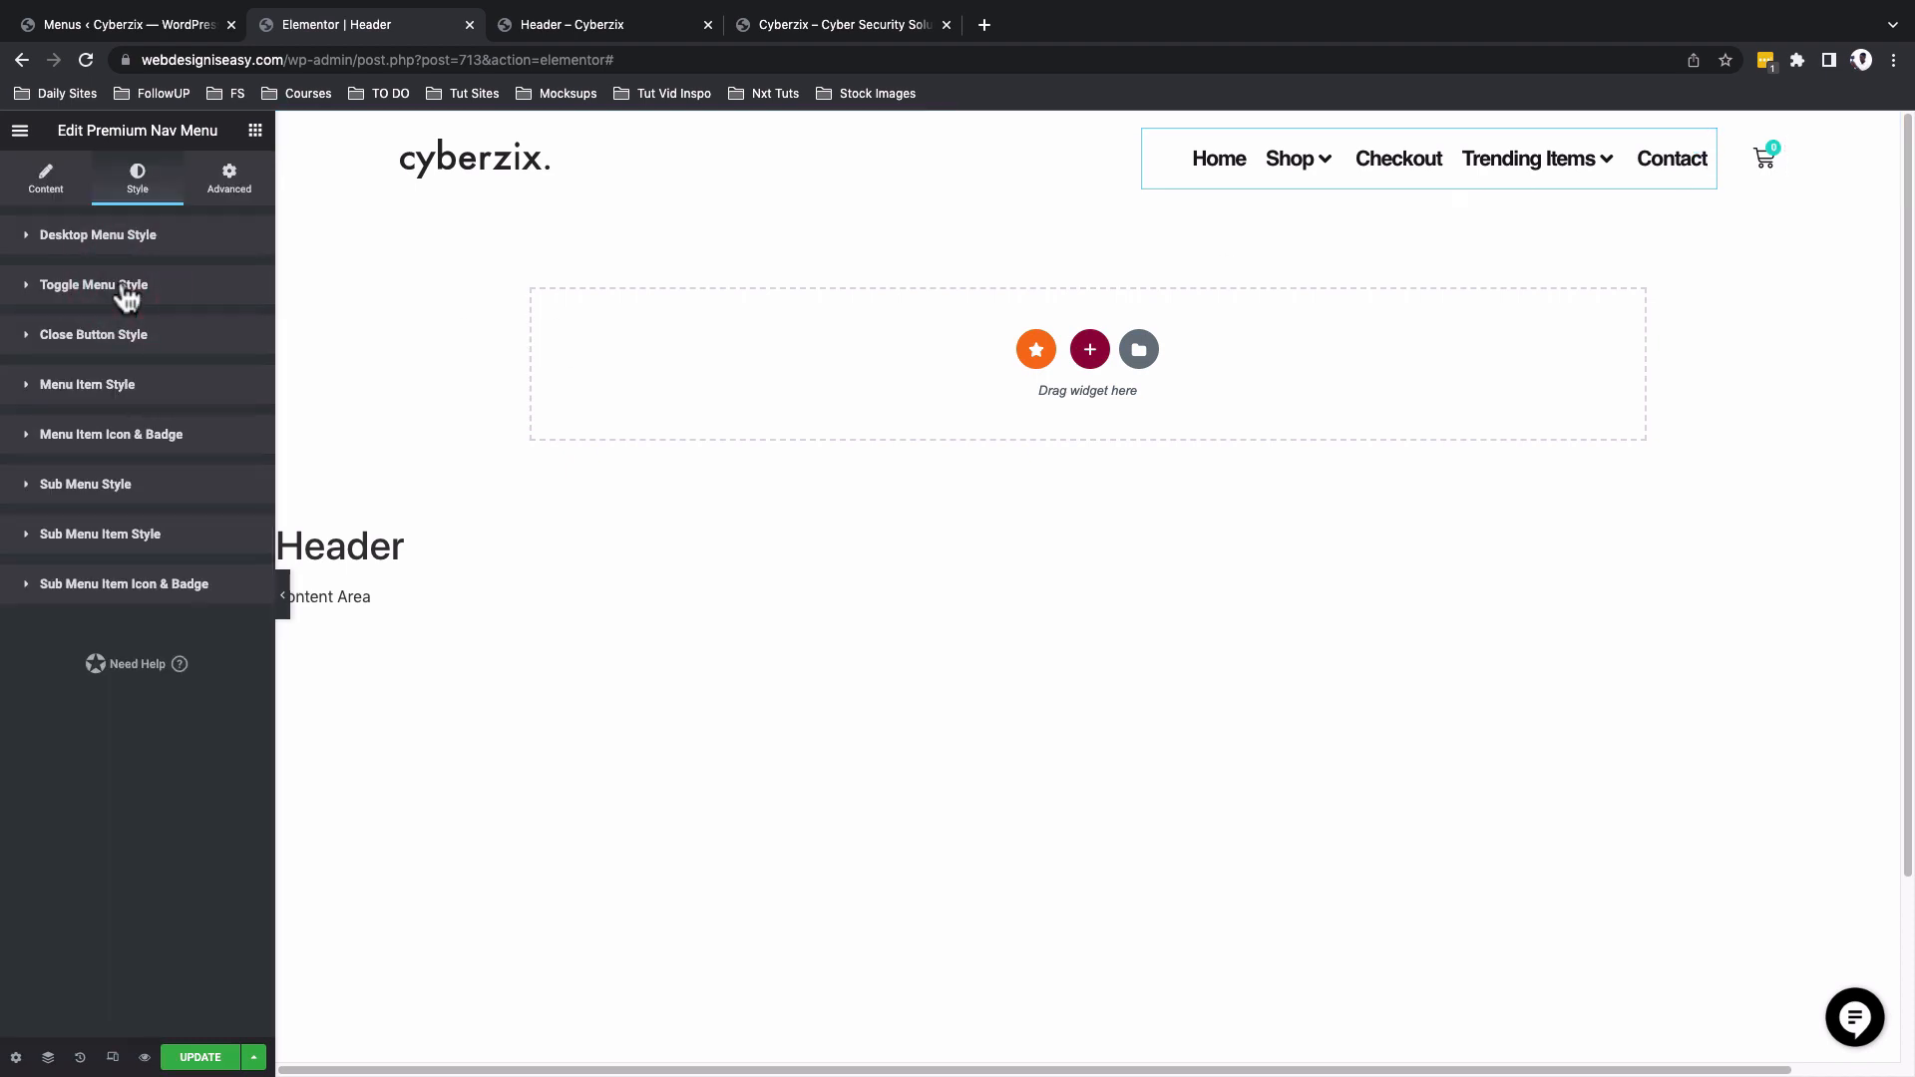
pyautogui.click(110, 489)
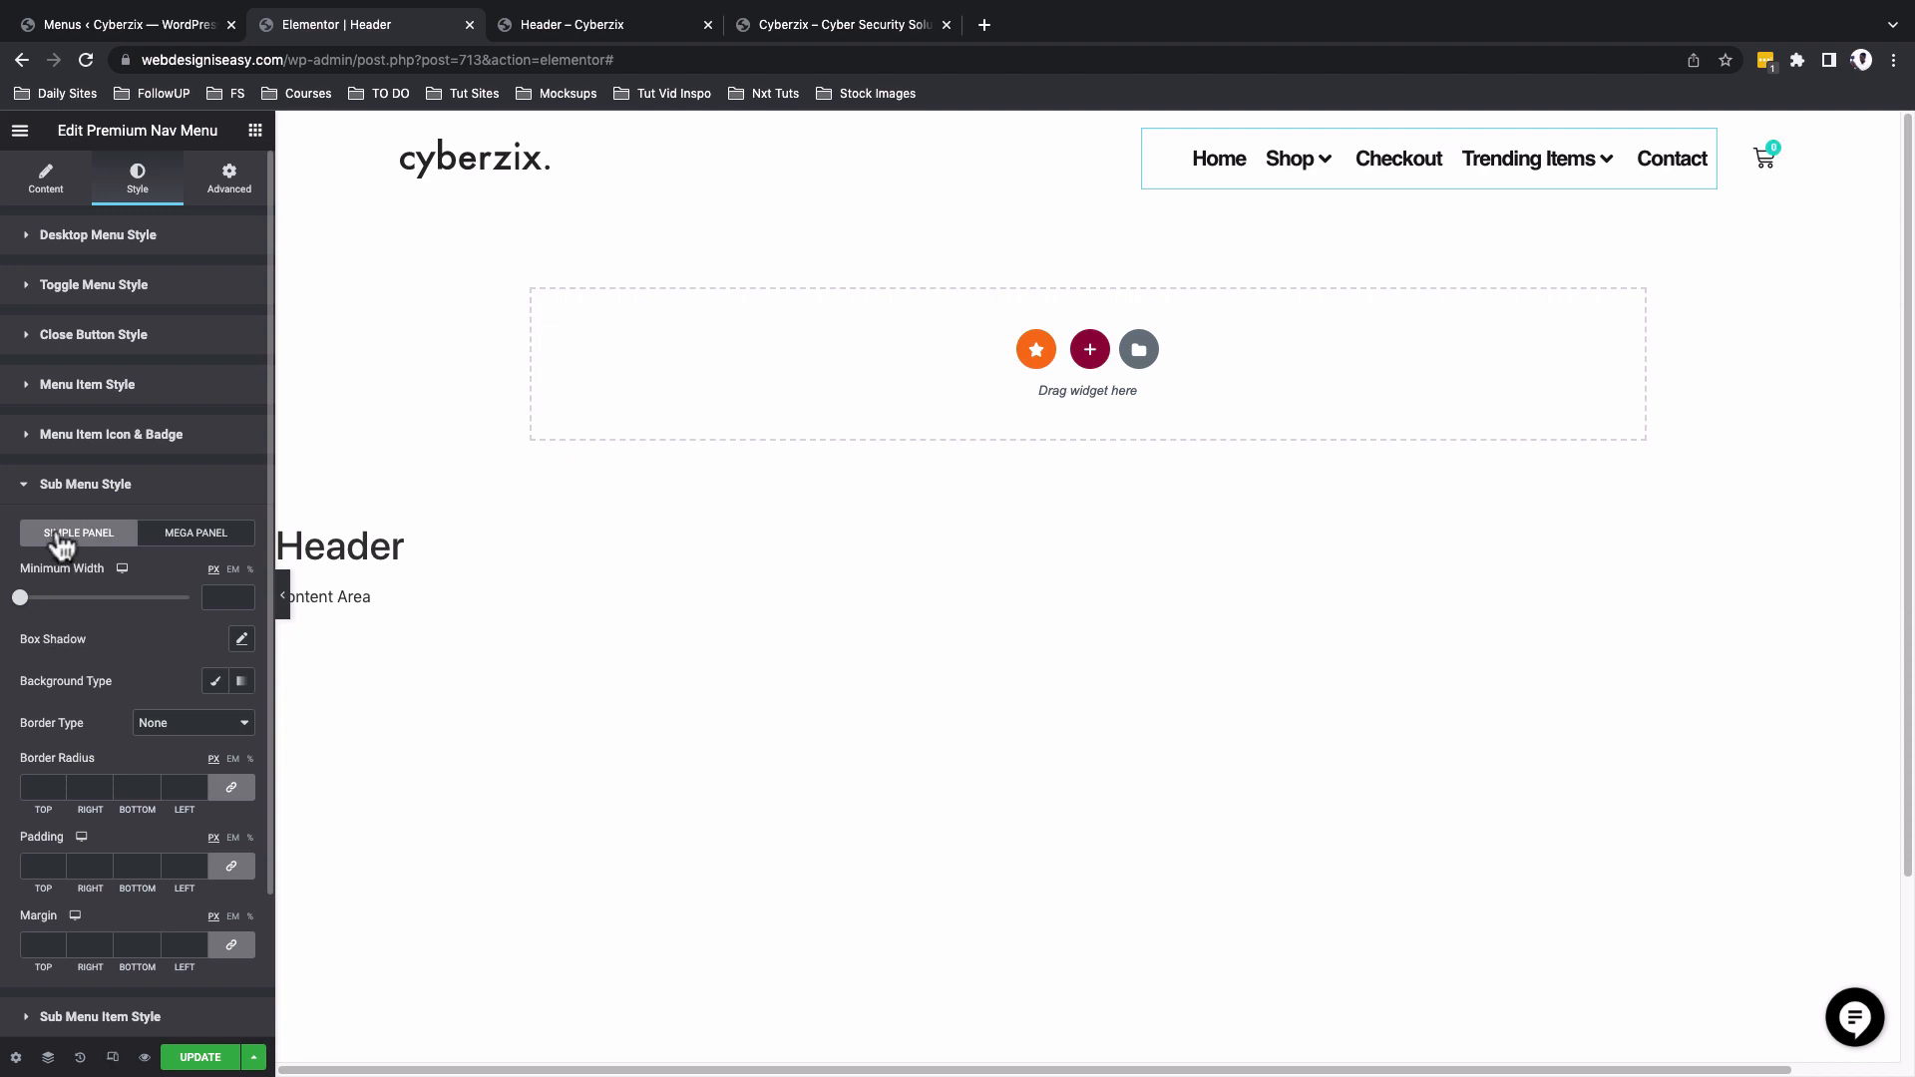
pyautogui.scroll(-3, 60, 543)
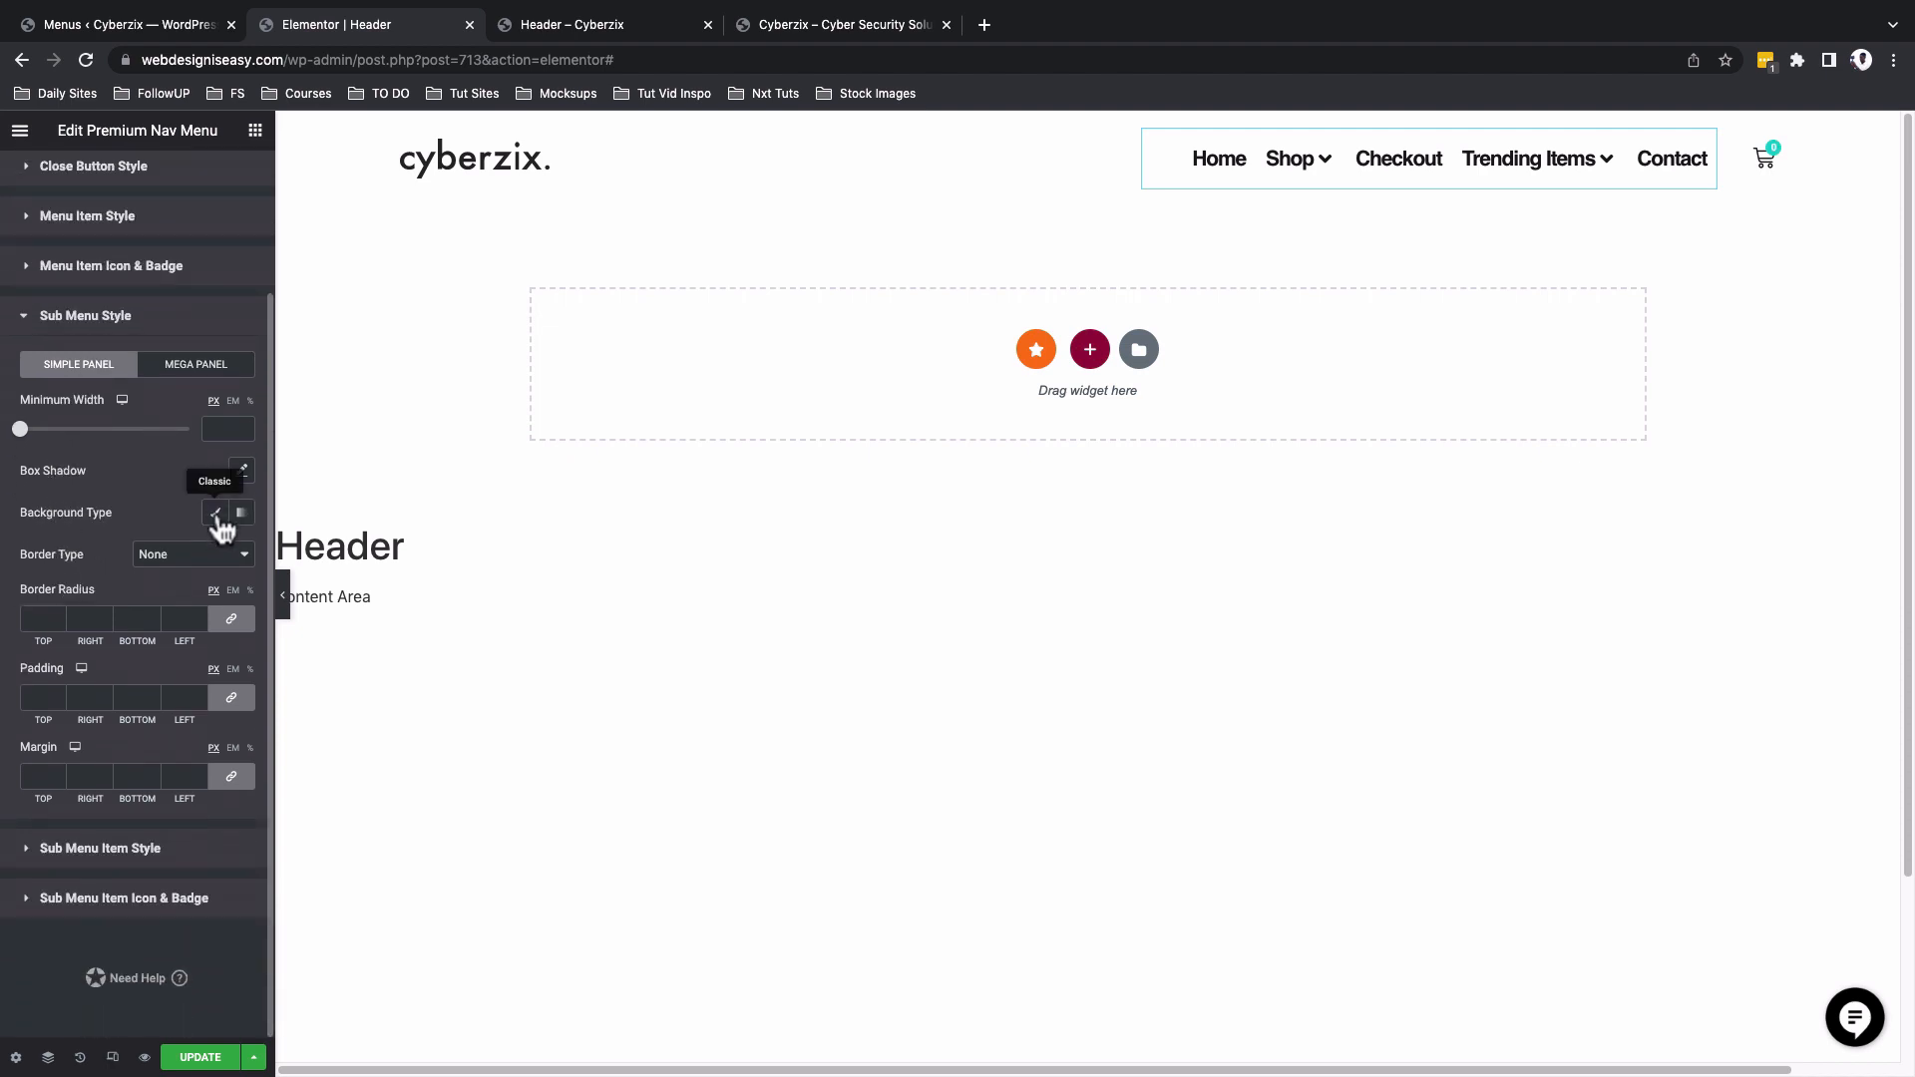
pyautogui.click(215, 514)
pyautogui.click(216, 553)
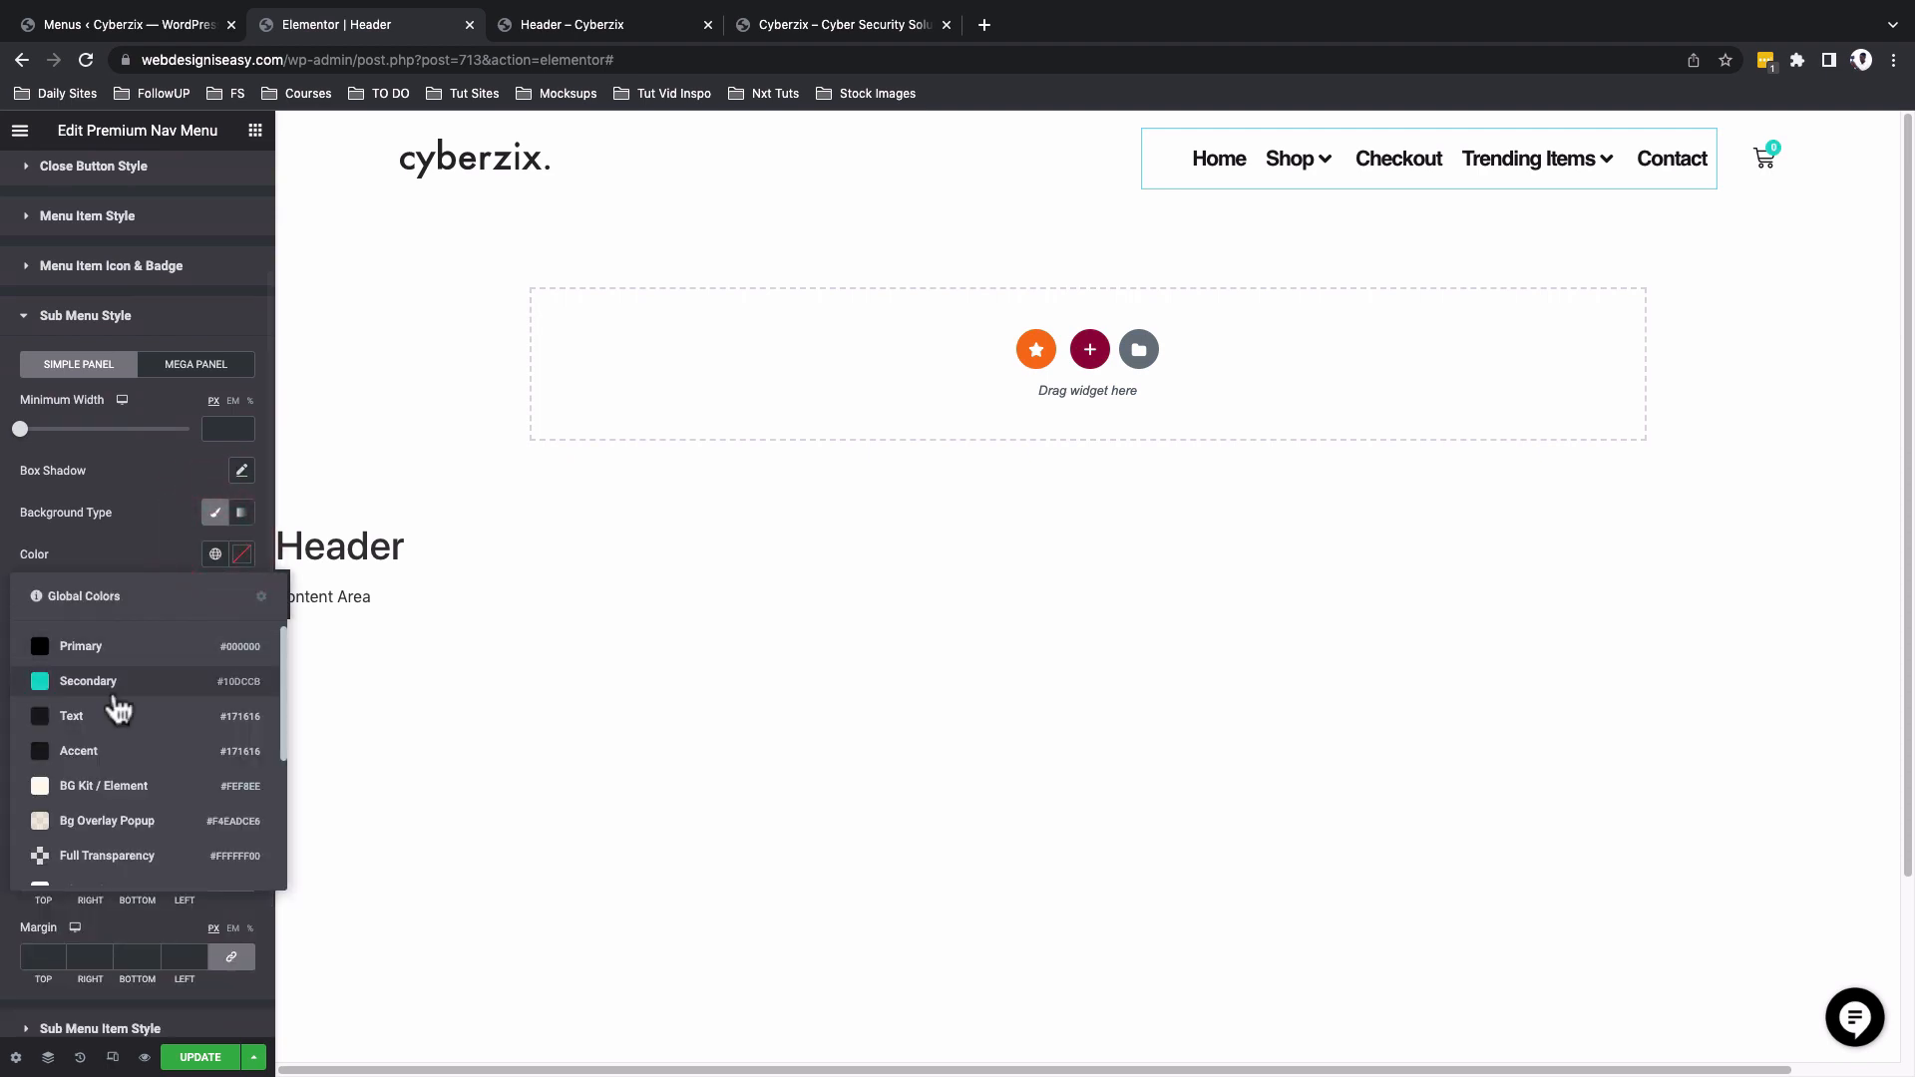
pyautogui.click(99, 681)
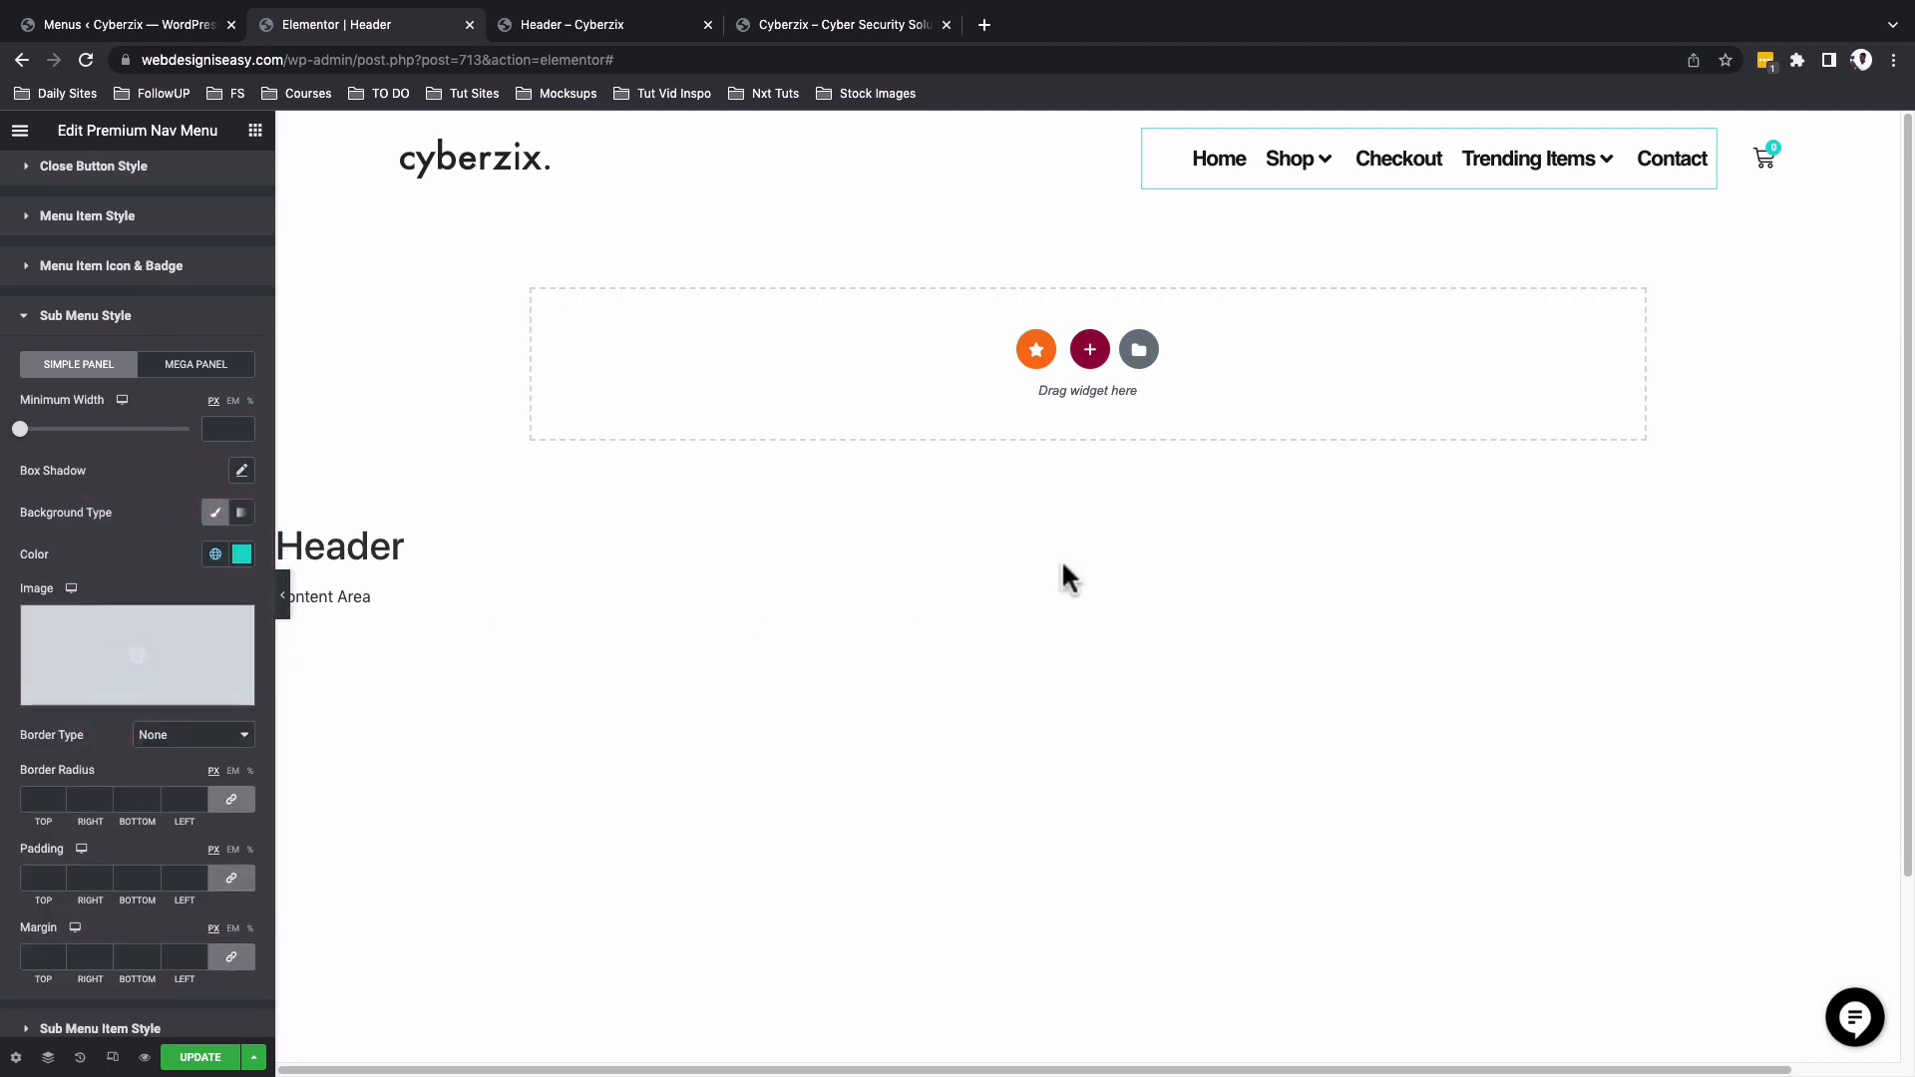
pyautogui.moveTo(1590, 179)
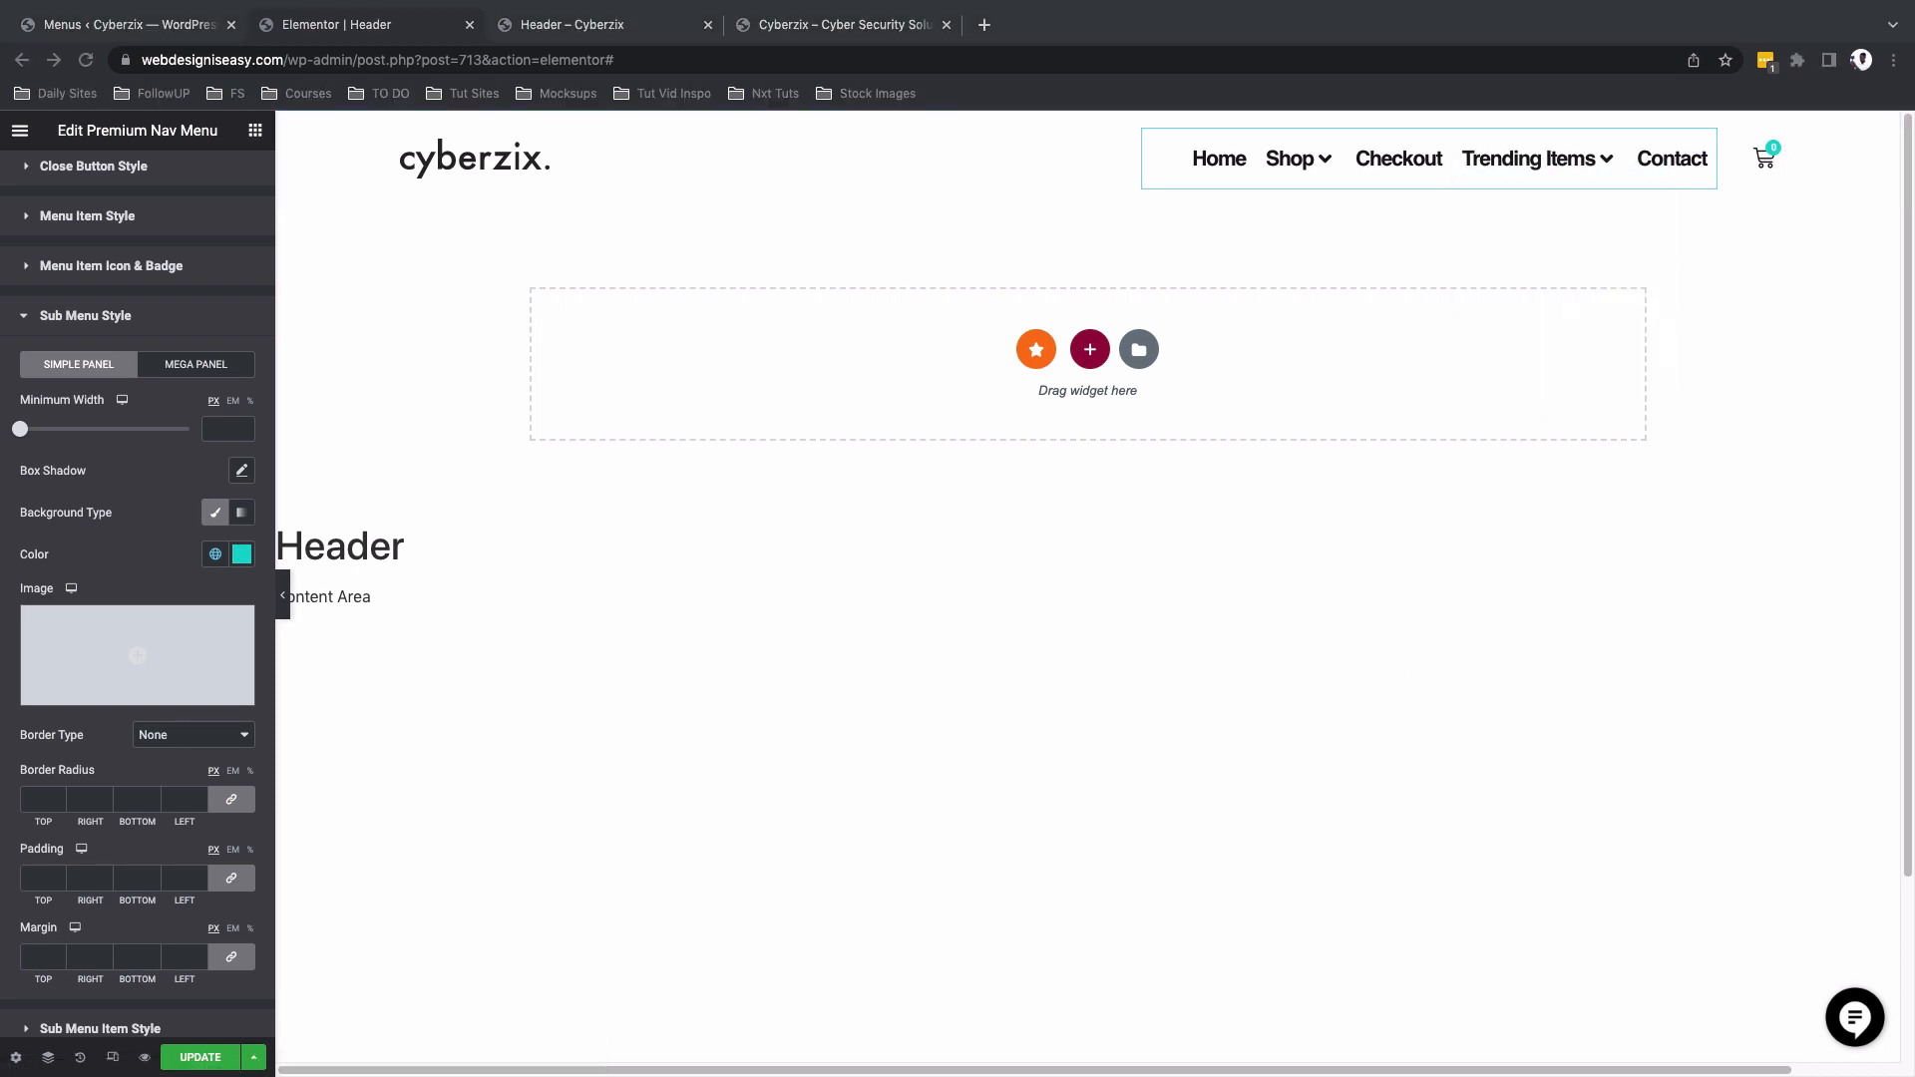
# Set the submenu items' normal text colour and dropdown icon colour to white.
pyautogui.scroll(-3, 159, 558)
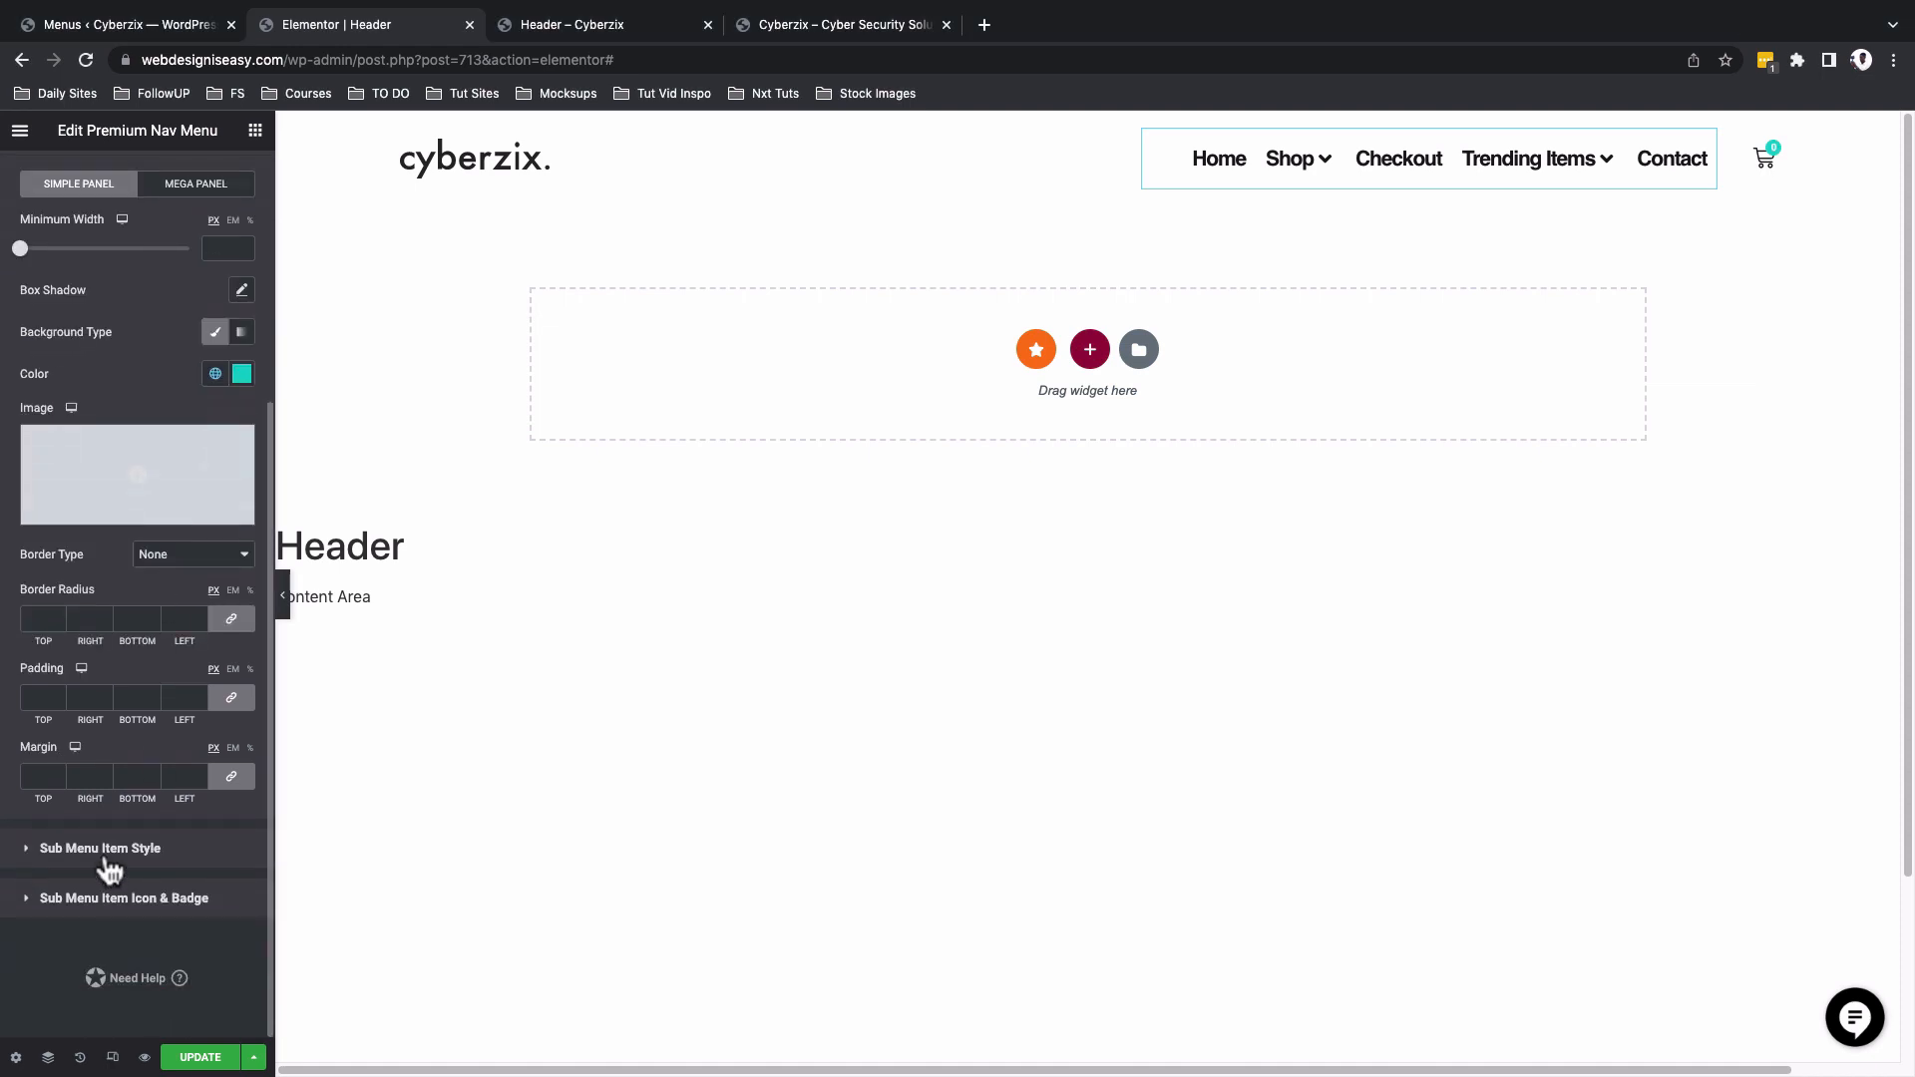
pyautogui.click(105, 858)
pyautogui.scroll(-2, 112, 826)
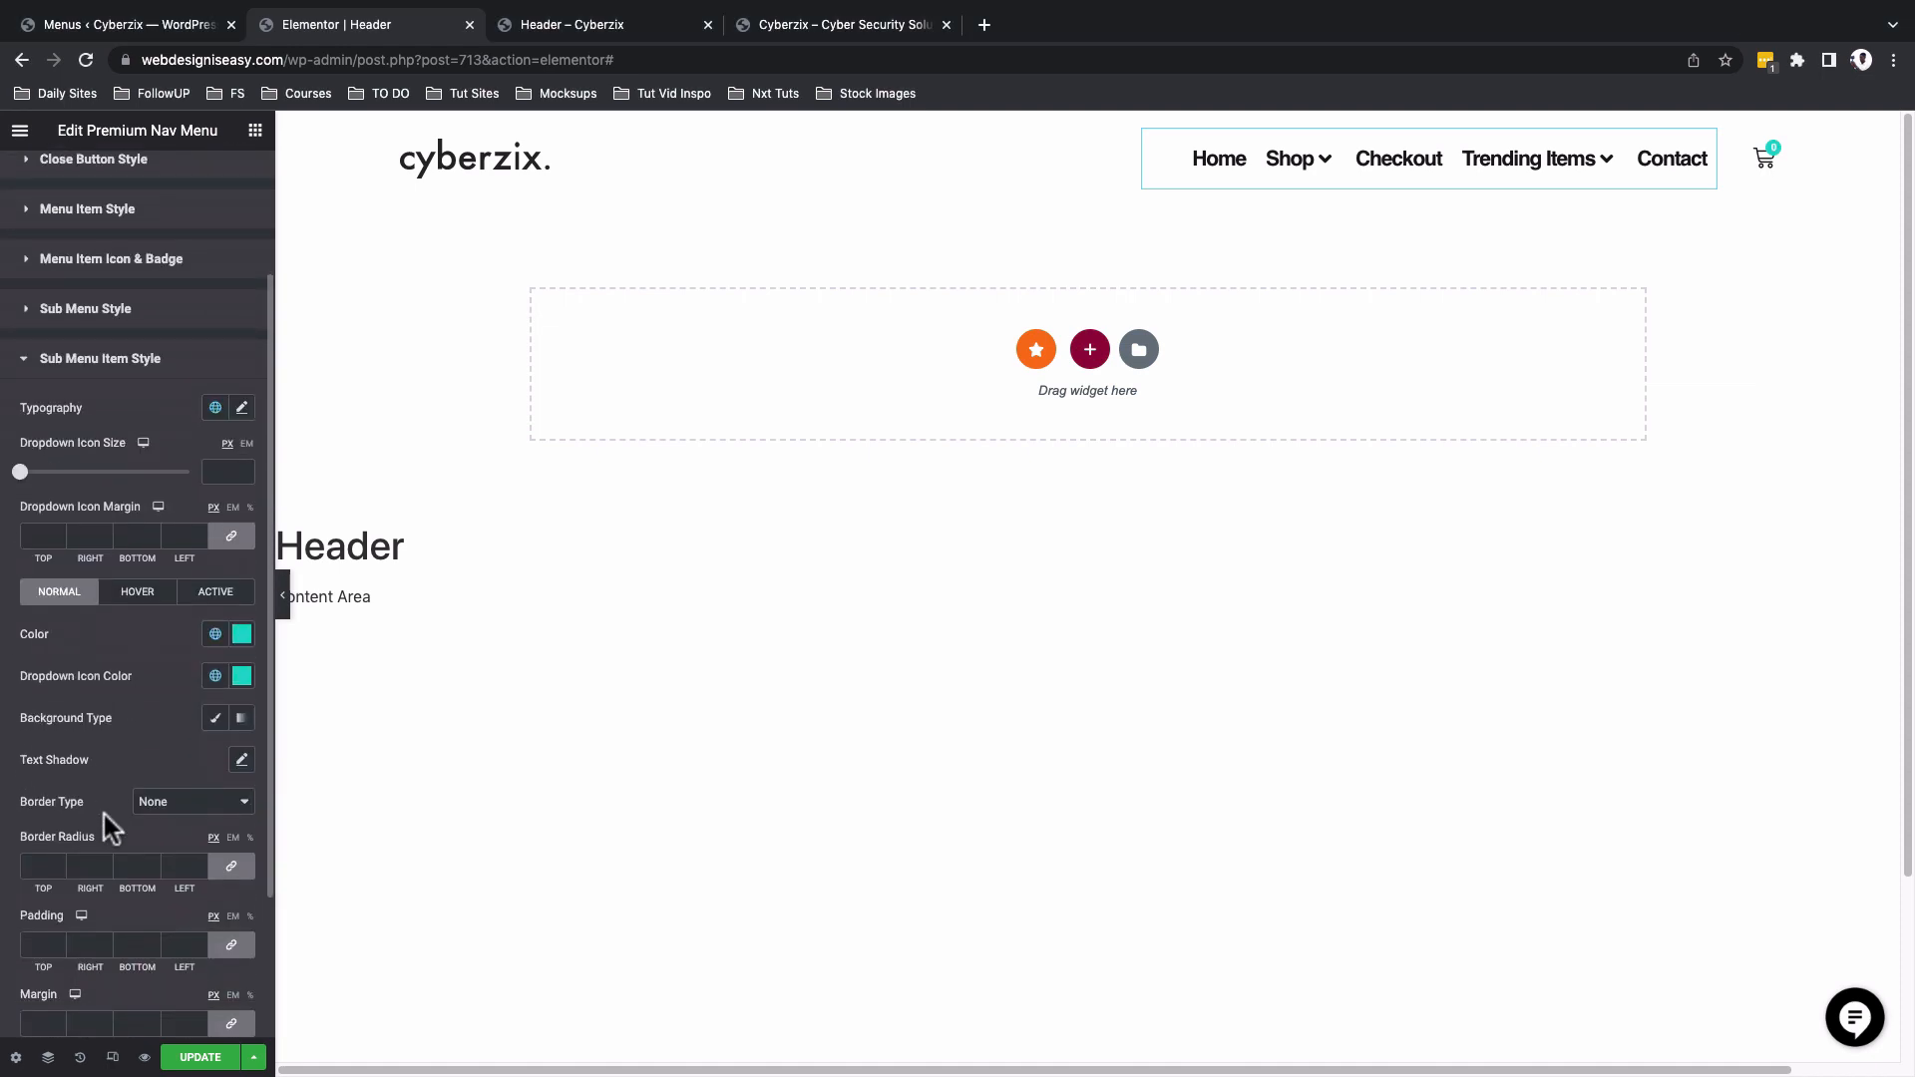
pyautogui.scroll(-1, 104, 816)
pyautogui.scroll(-1, 162, 671)
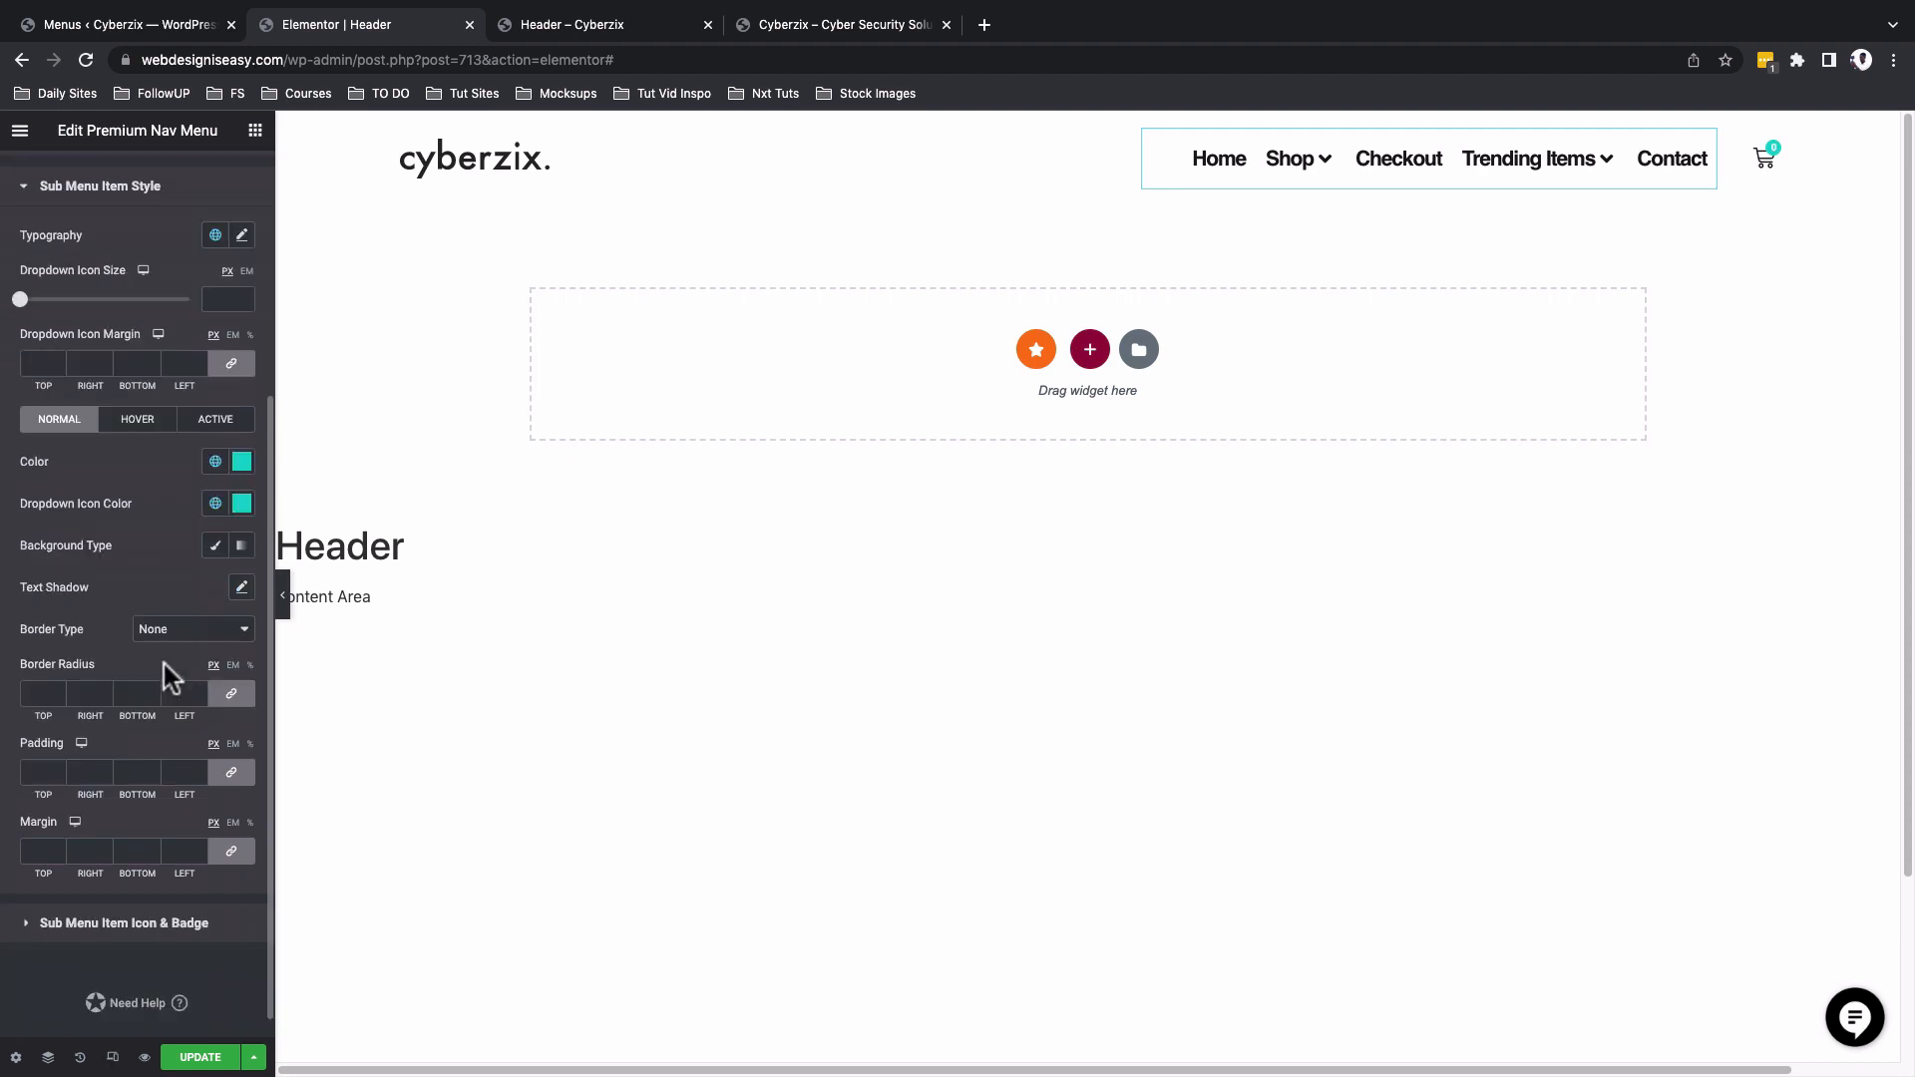
pyautogui.click(246, 464)
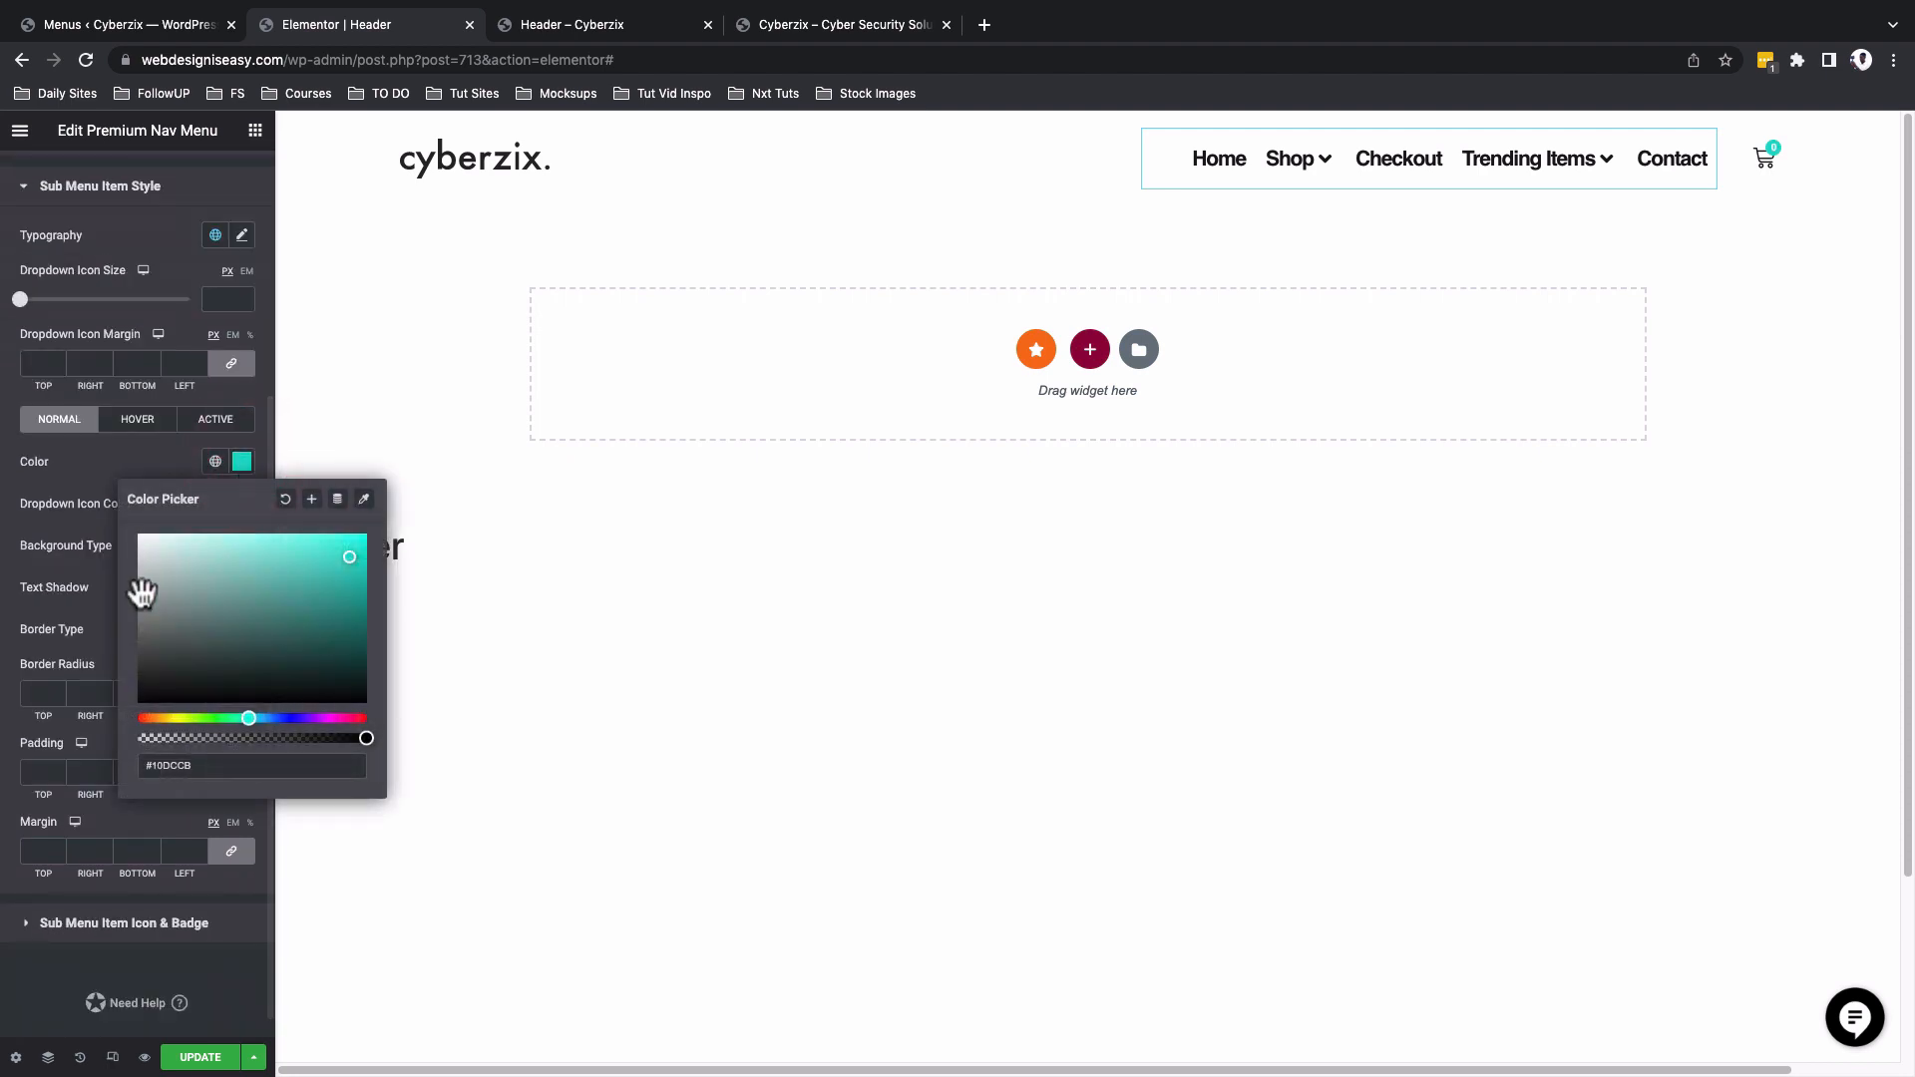
pyautogui.moveTo(141, 584); pyautogui.dragTo(122, 507)
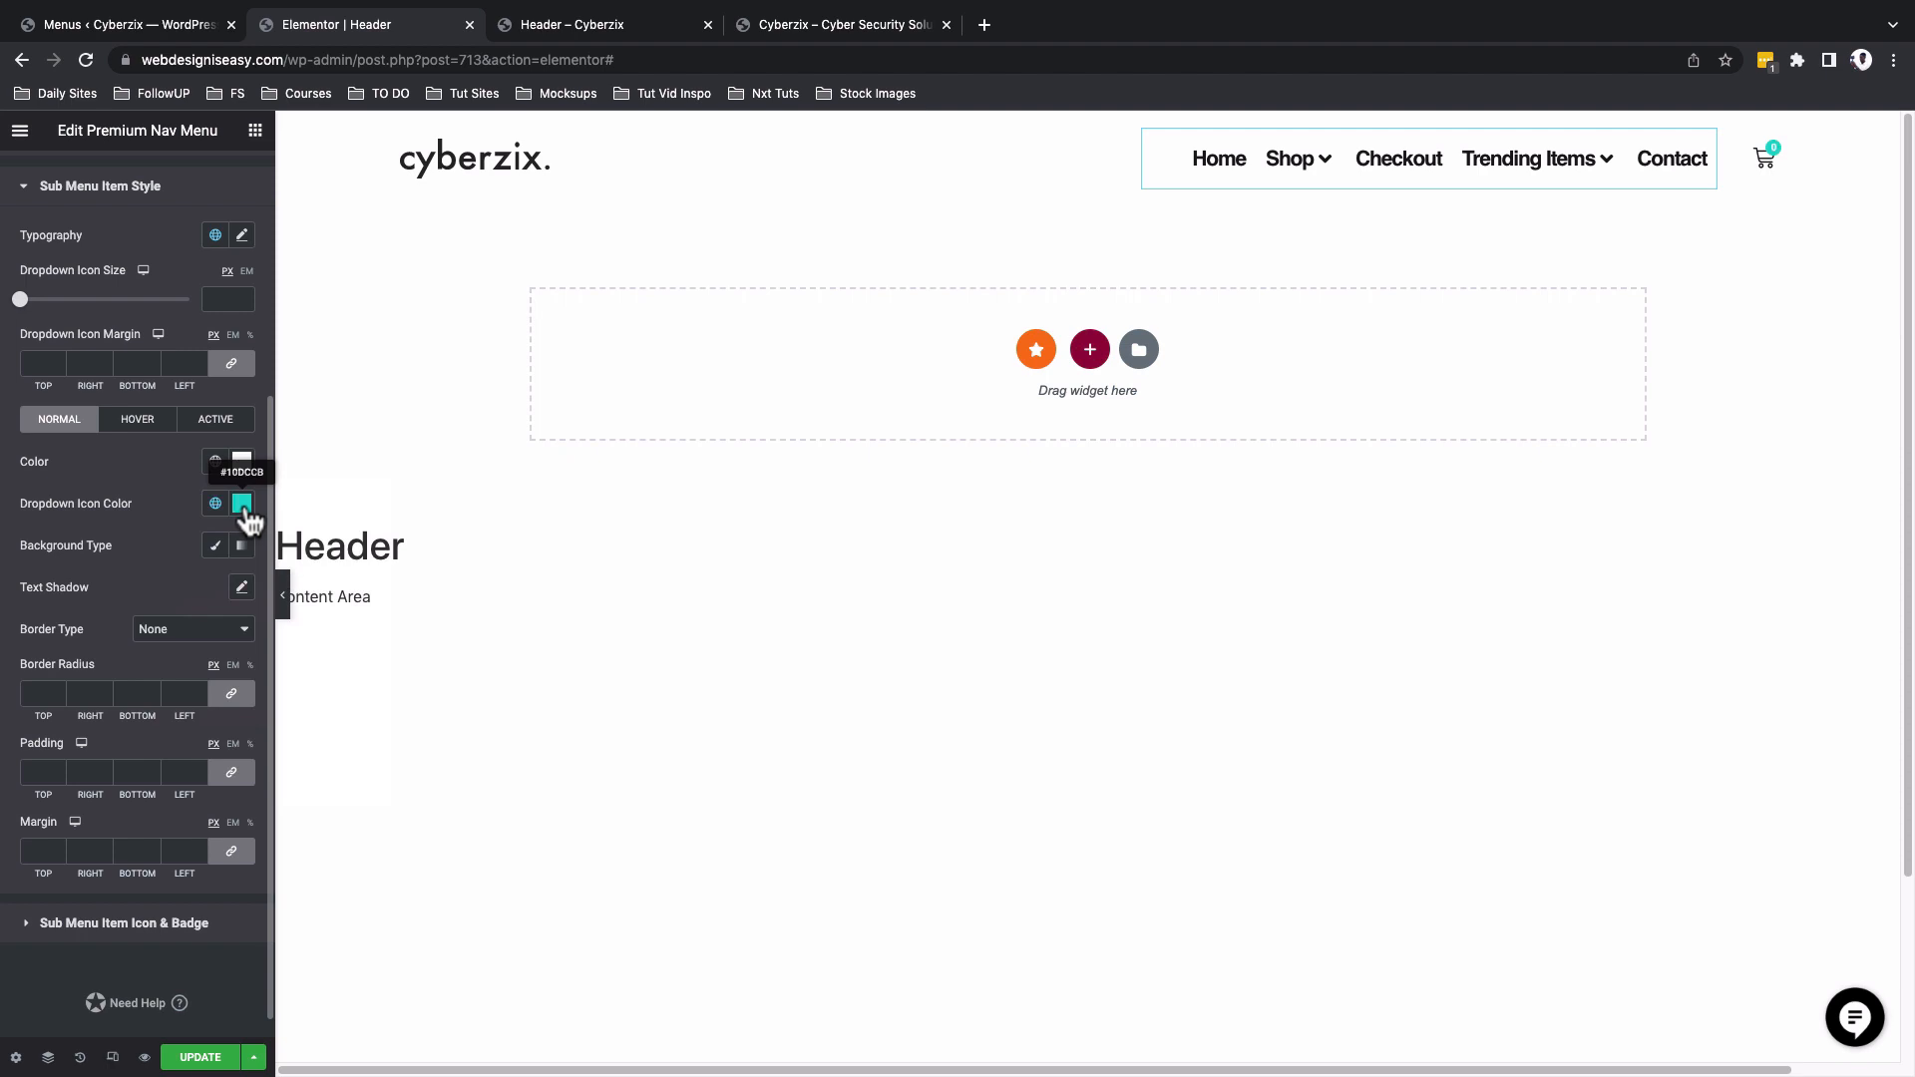
pyautogui.click(244, 505)
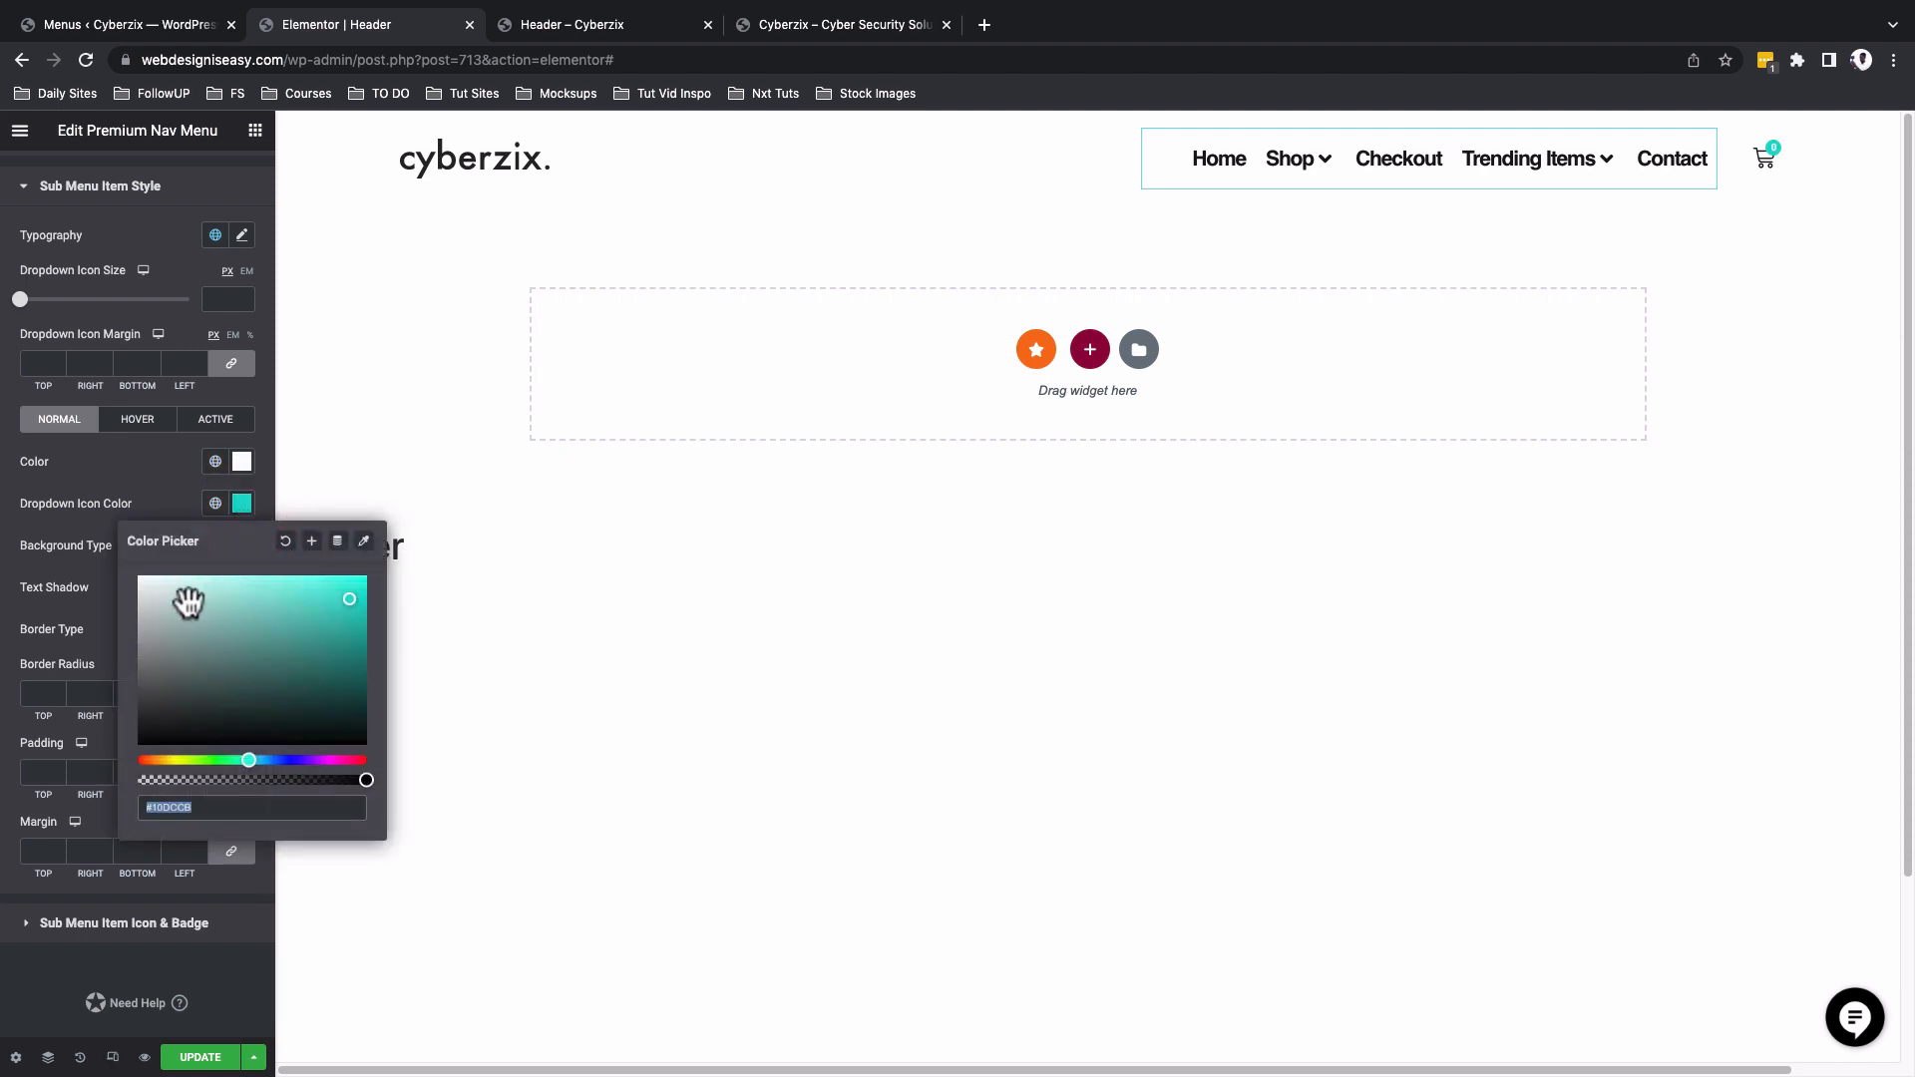
pyautogui.click(166, 597)
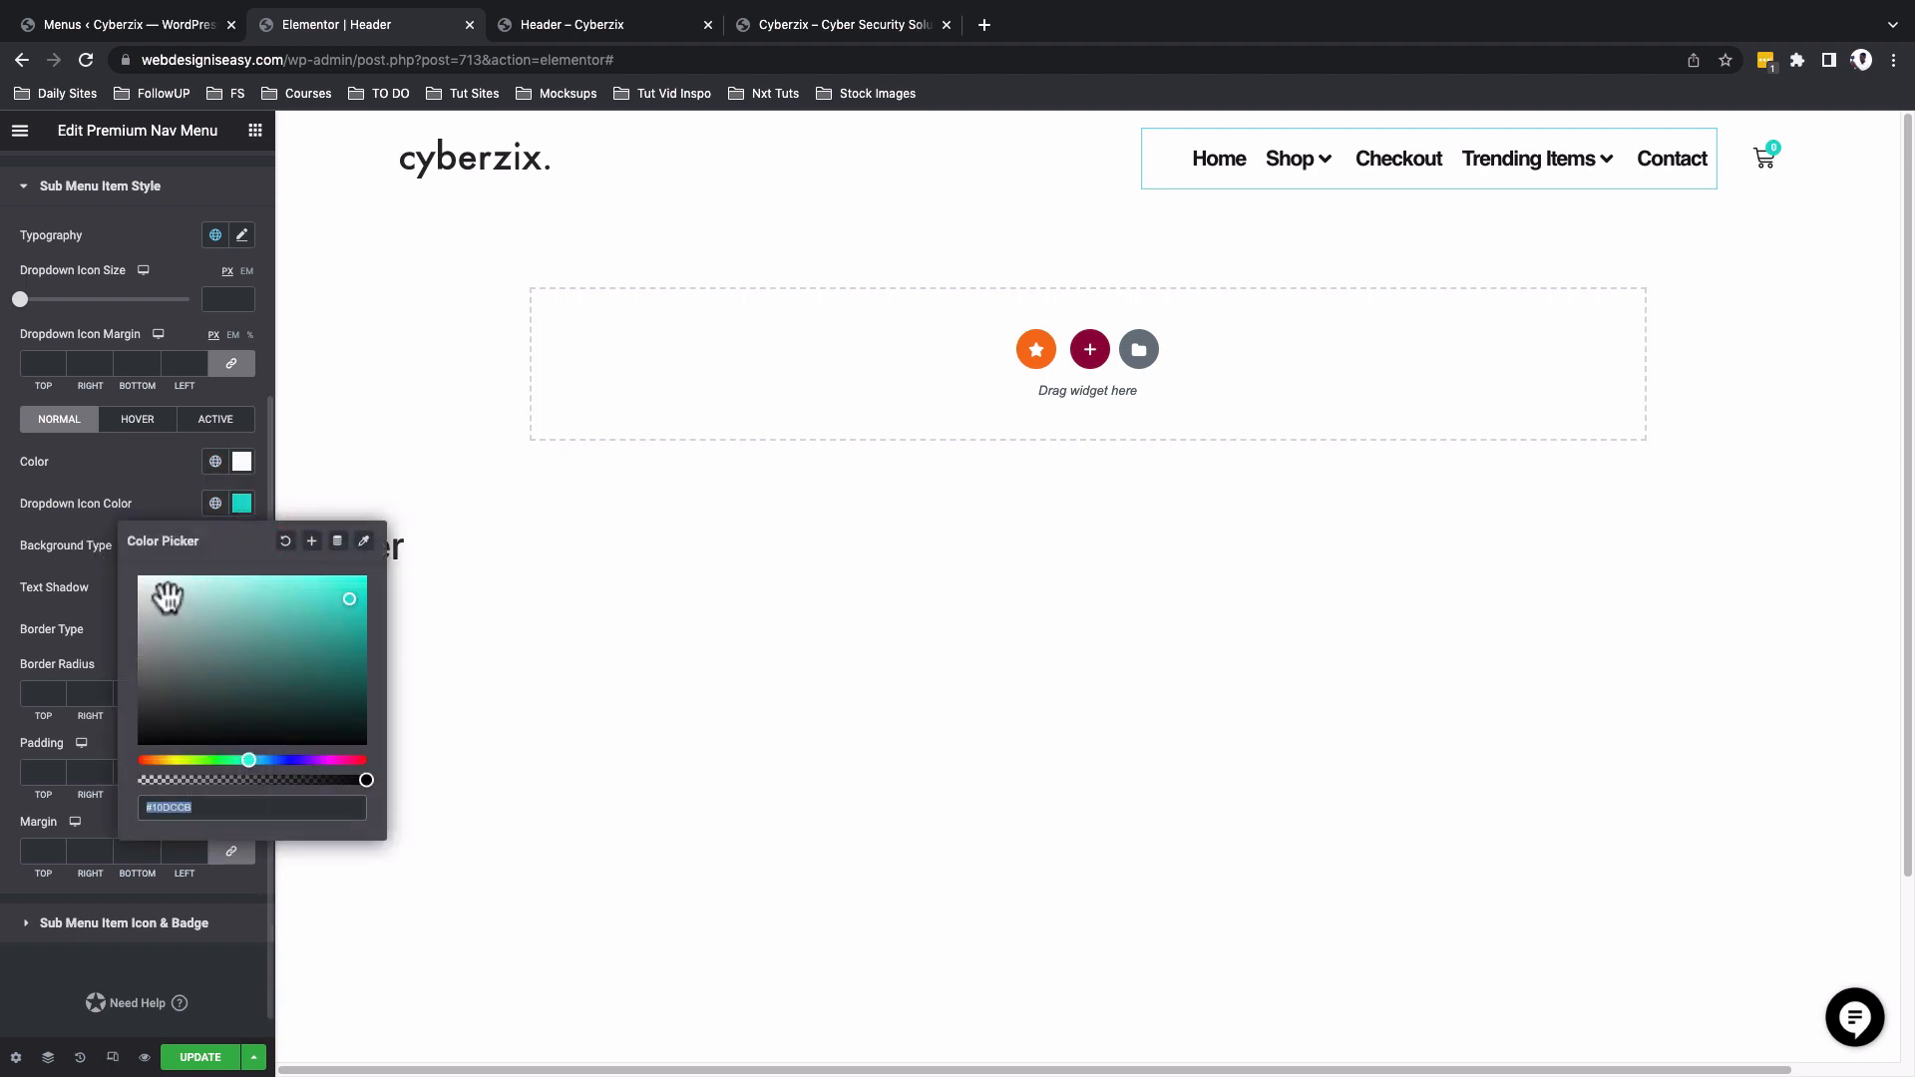
pyautogui.click(104, 569)
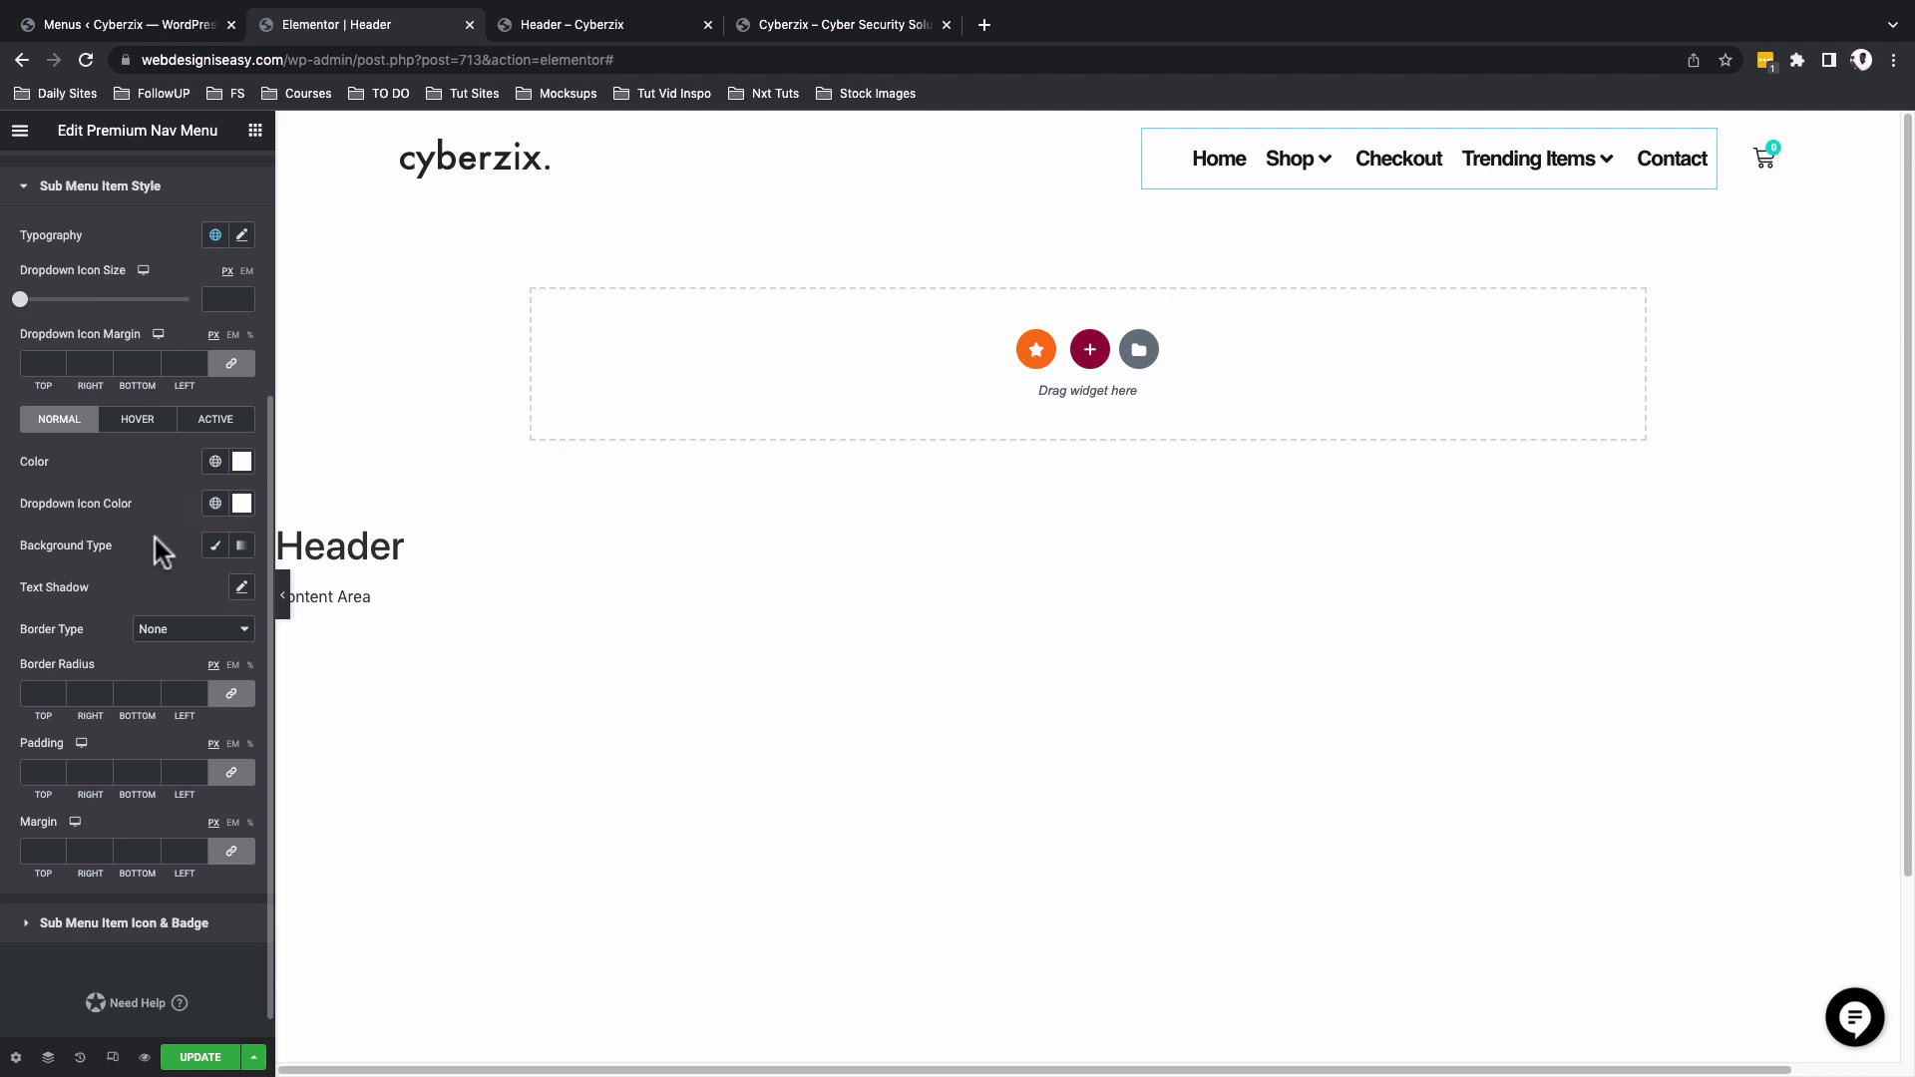
# Set the submenu items' hover text colour and dropdown icon colour to the global Secondary colour.
pyautogui.click(140, 420)
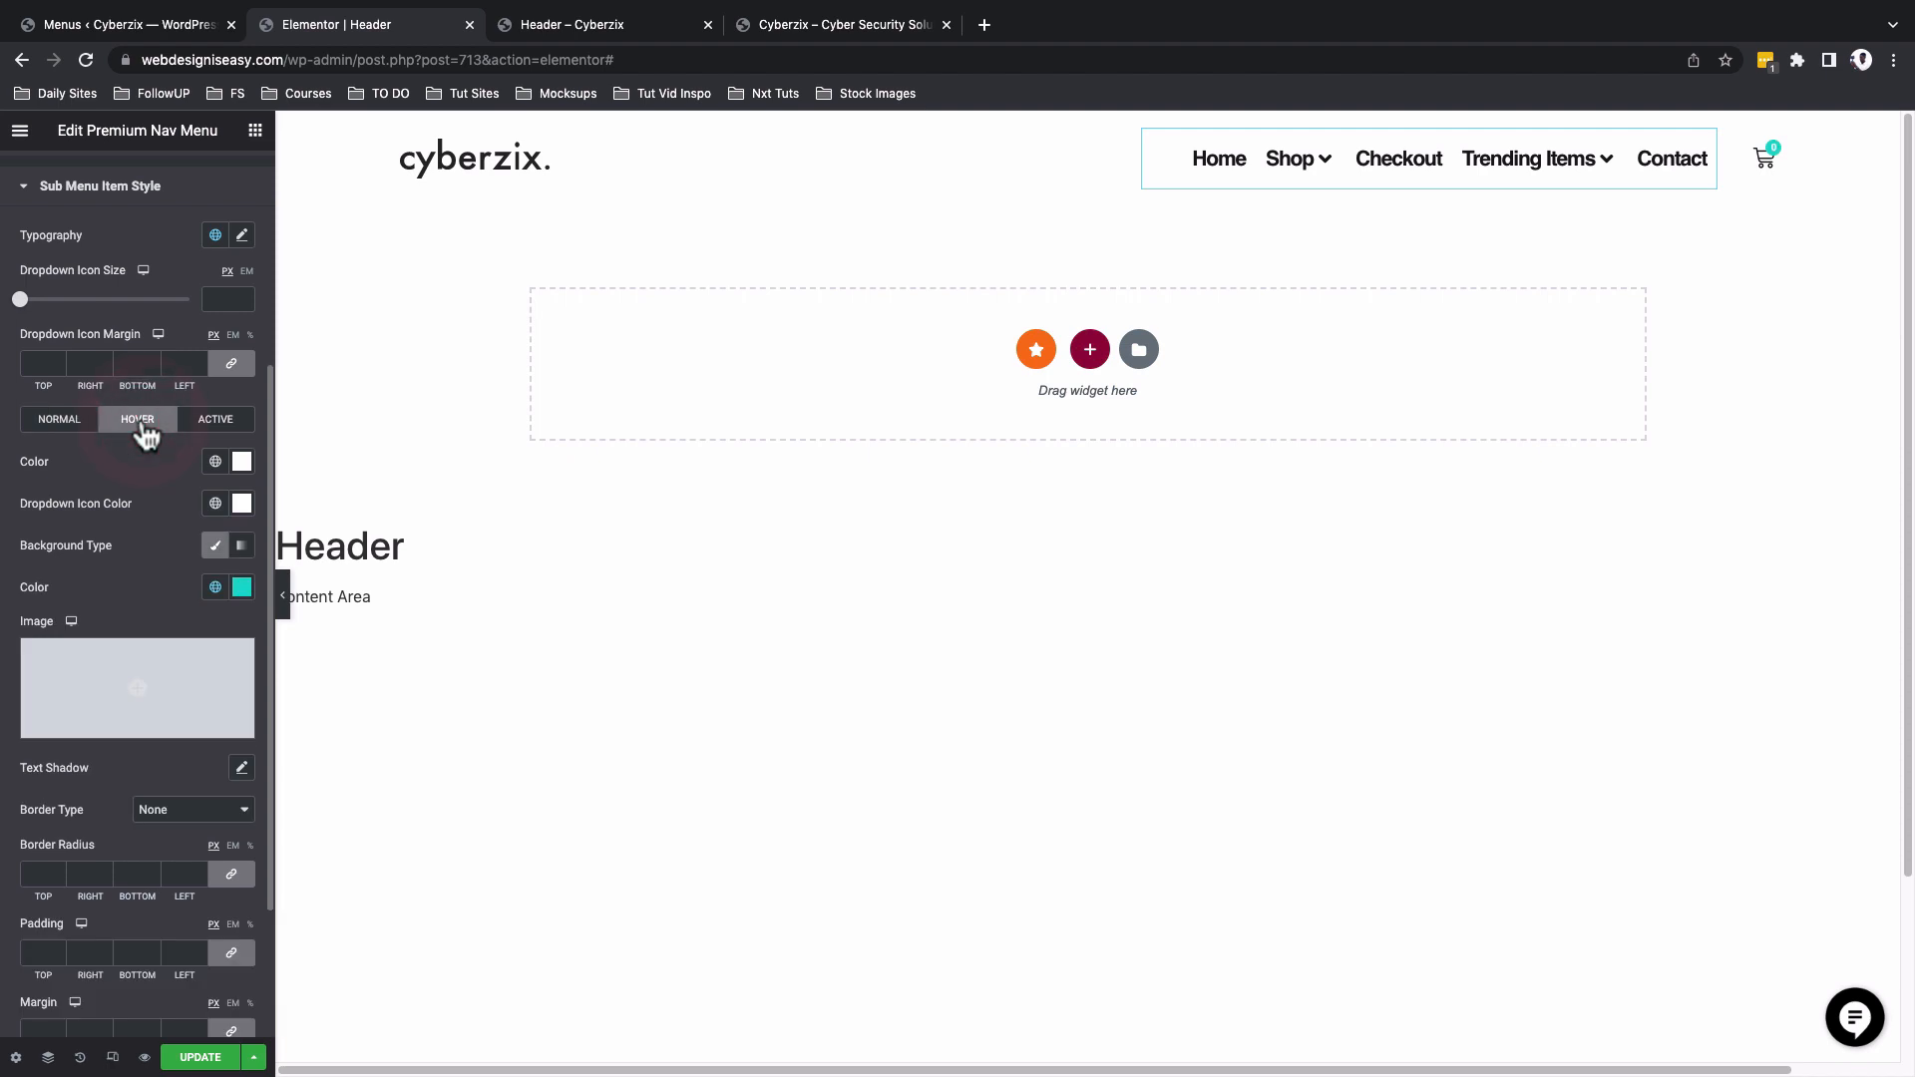
pyautogui.click(216, 462)
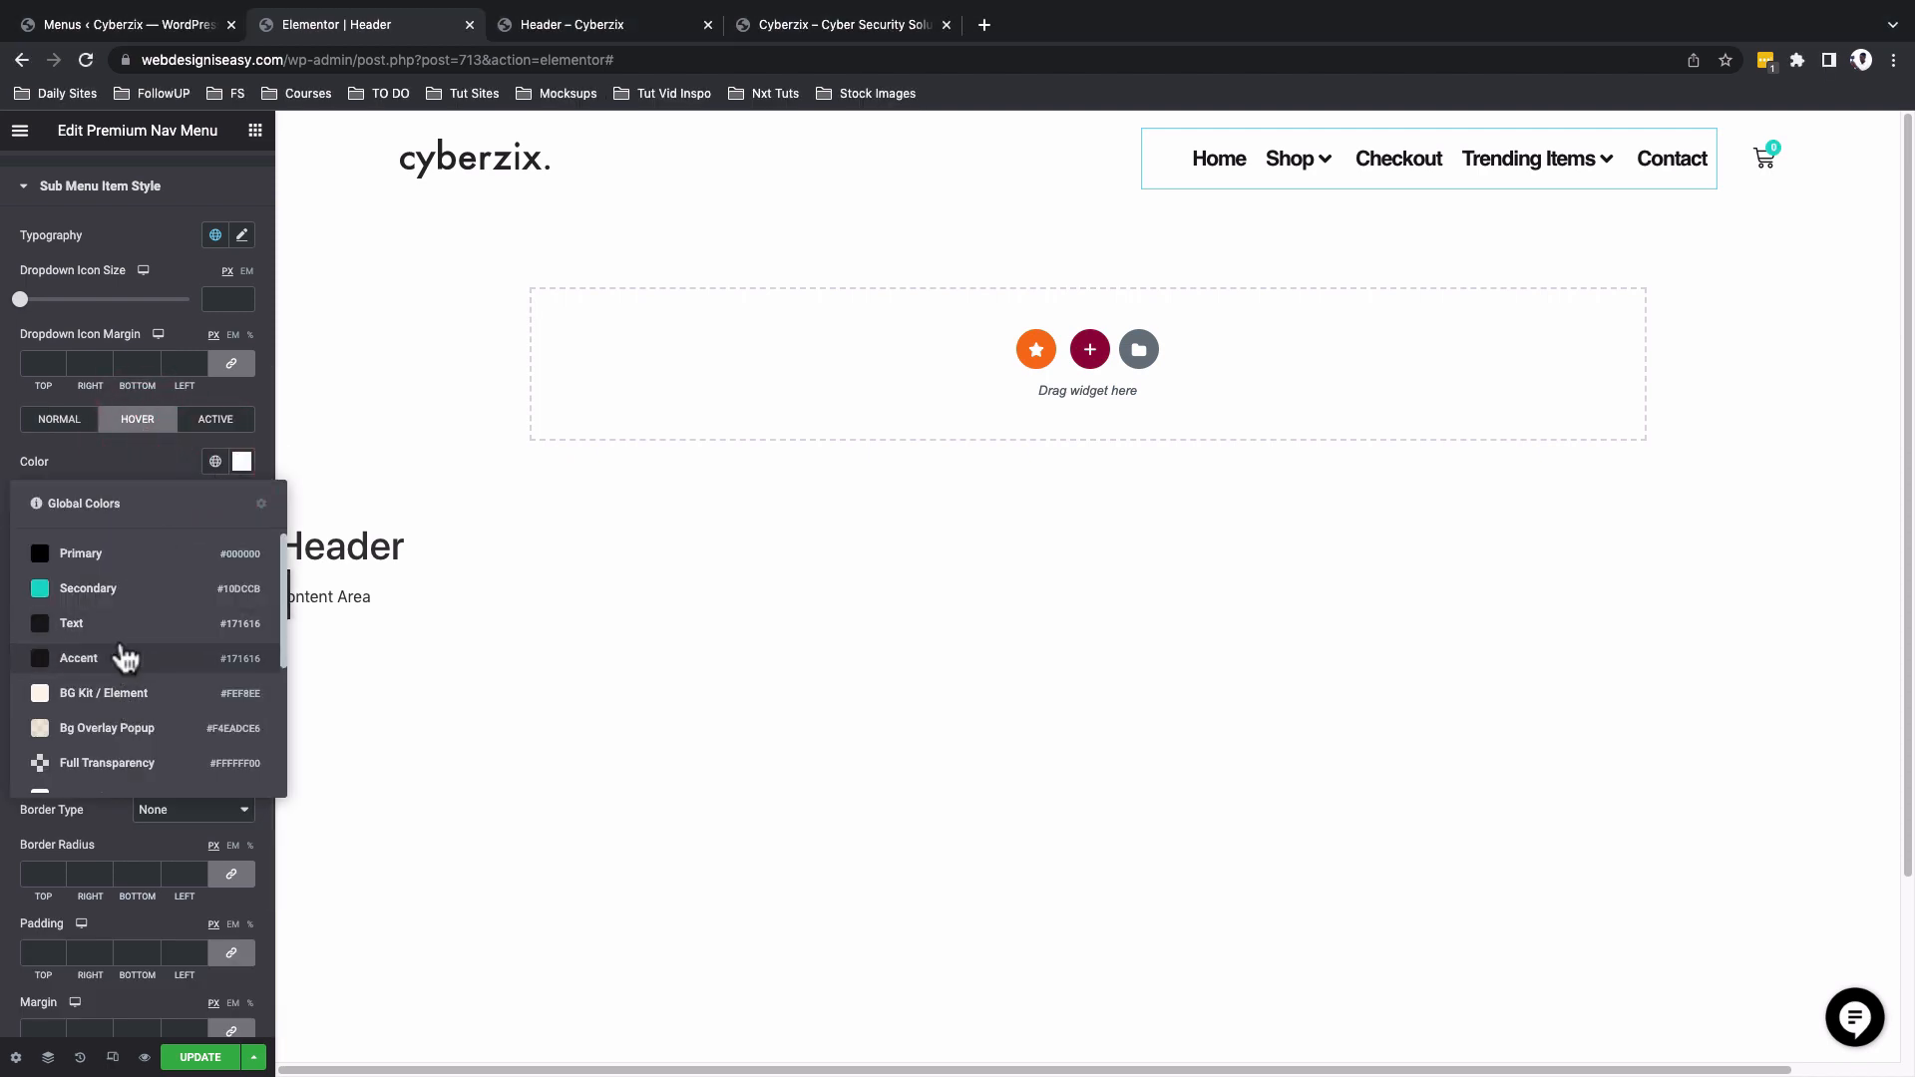
pyautogui.click(110, 599)
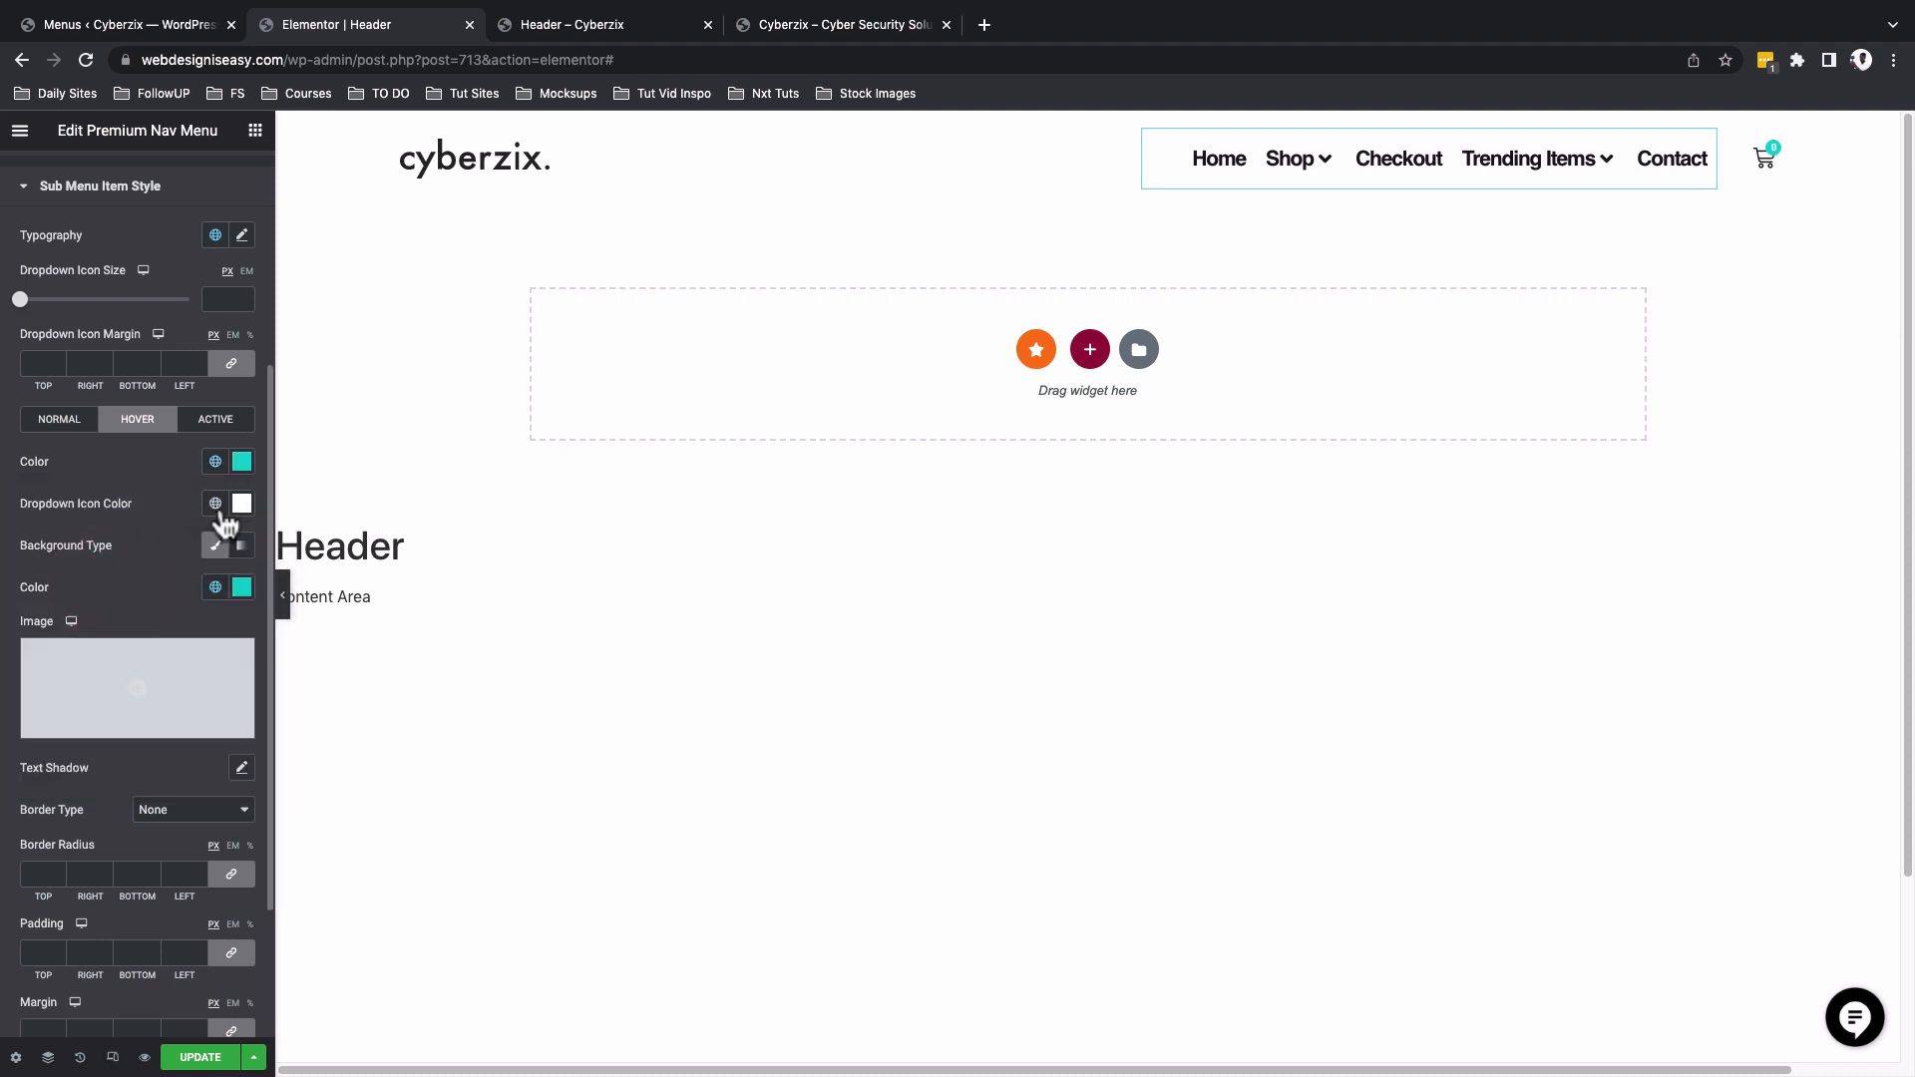
pyautogui.click(215, 503)
pyautogui.click(125, 628)
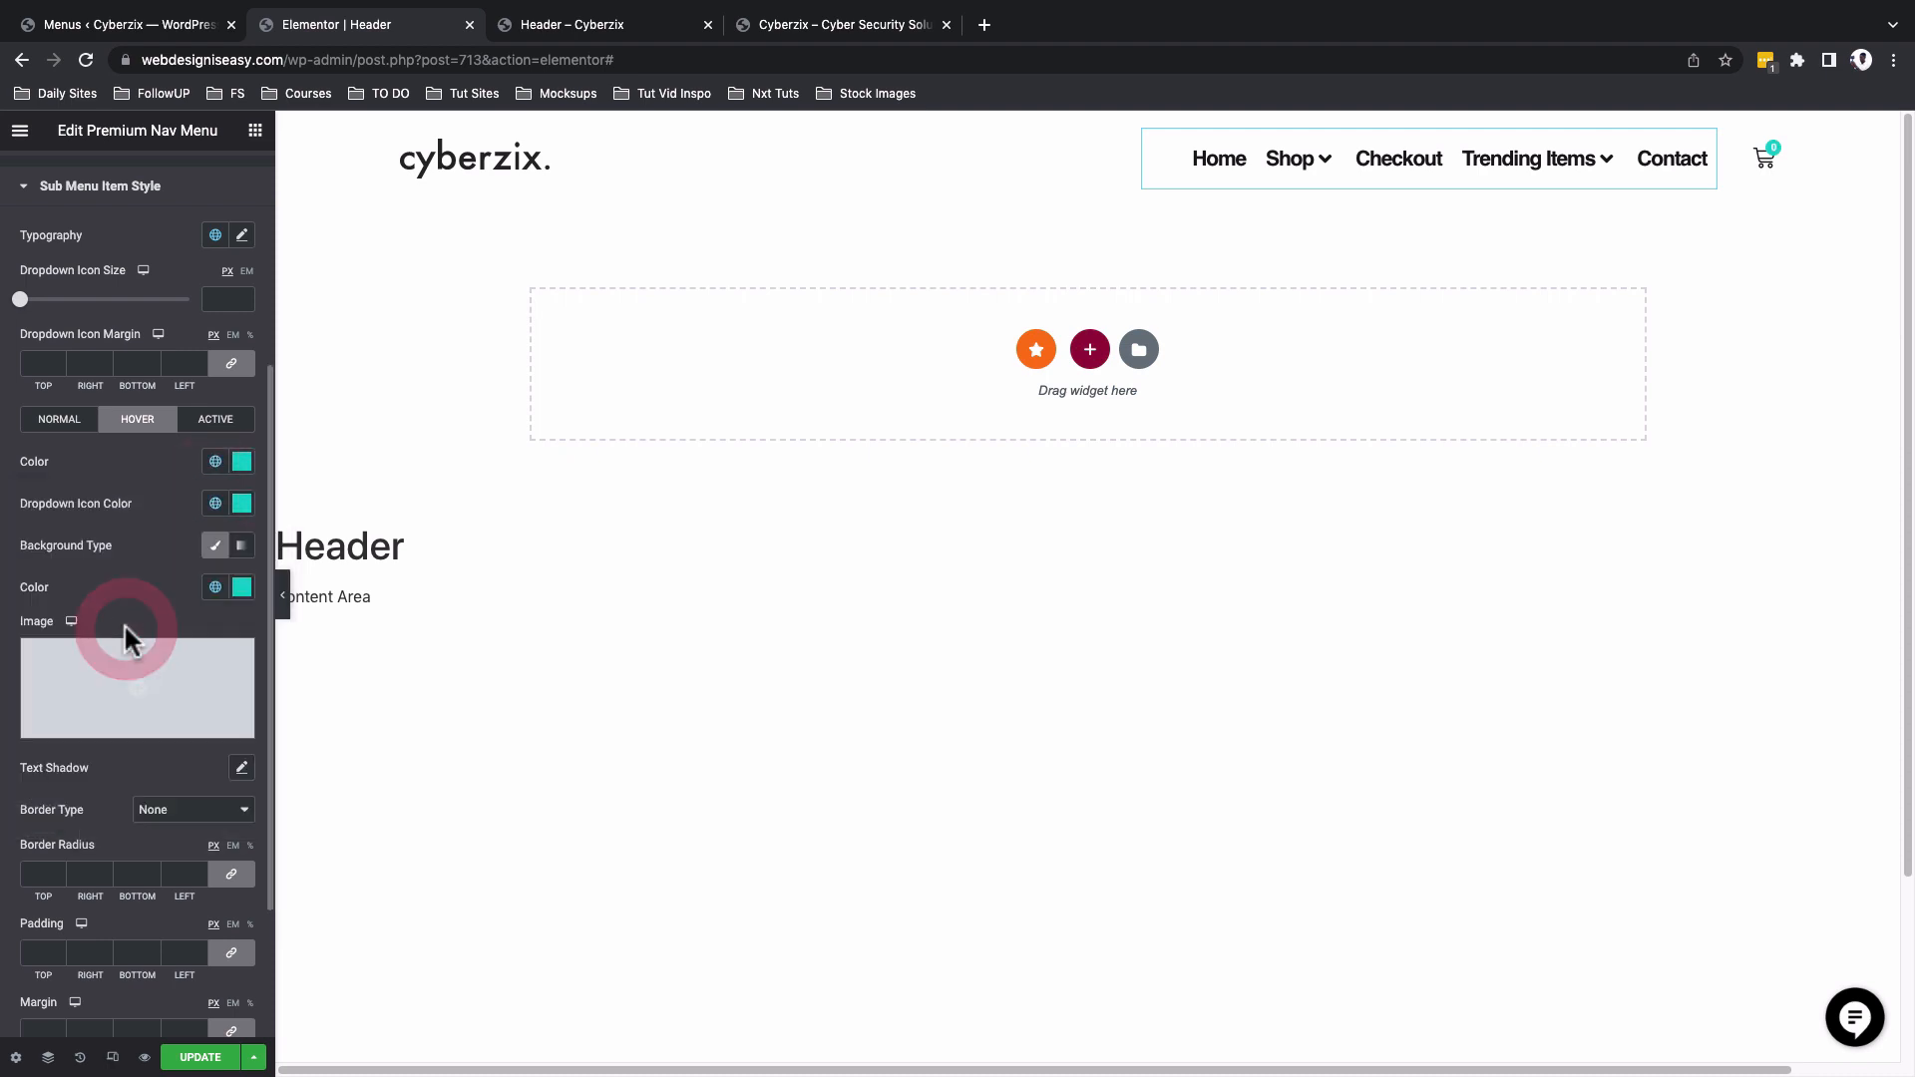
# Set the submenu items' hover background colour to white (#FFFFFF) and preview it under Trending Items.
pyautogui.click(241, 588)
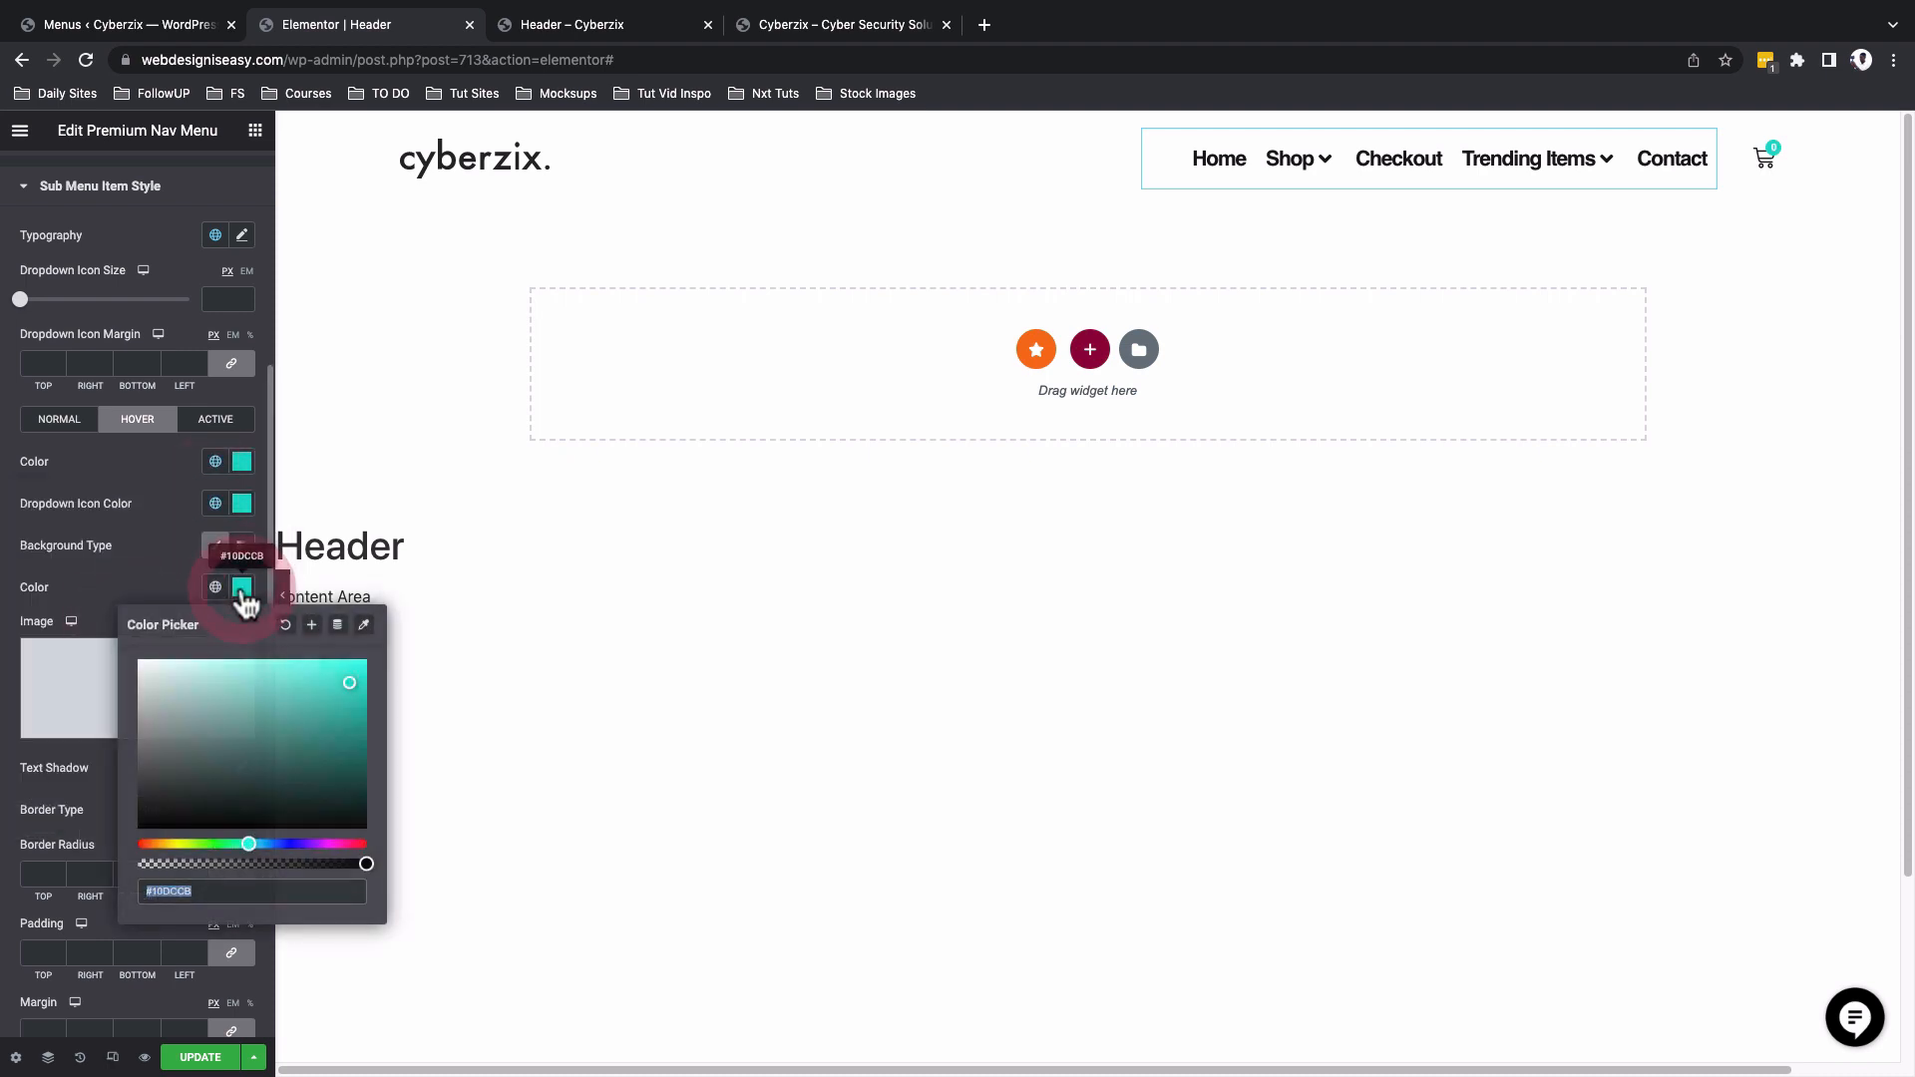
pyautogui.click(141, 663)
pyautogui.click(70, 621)
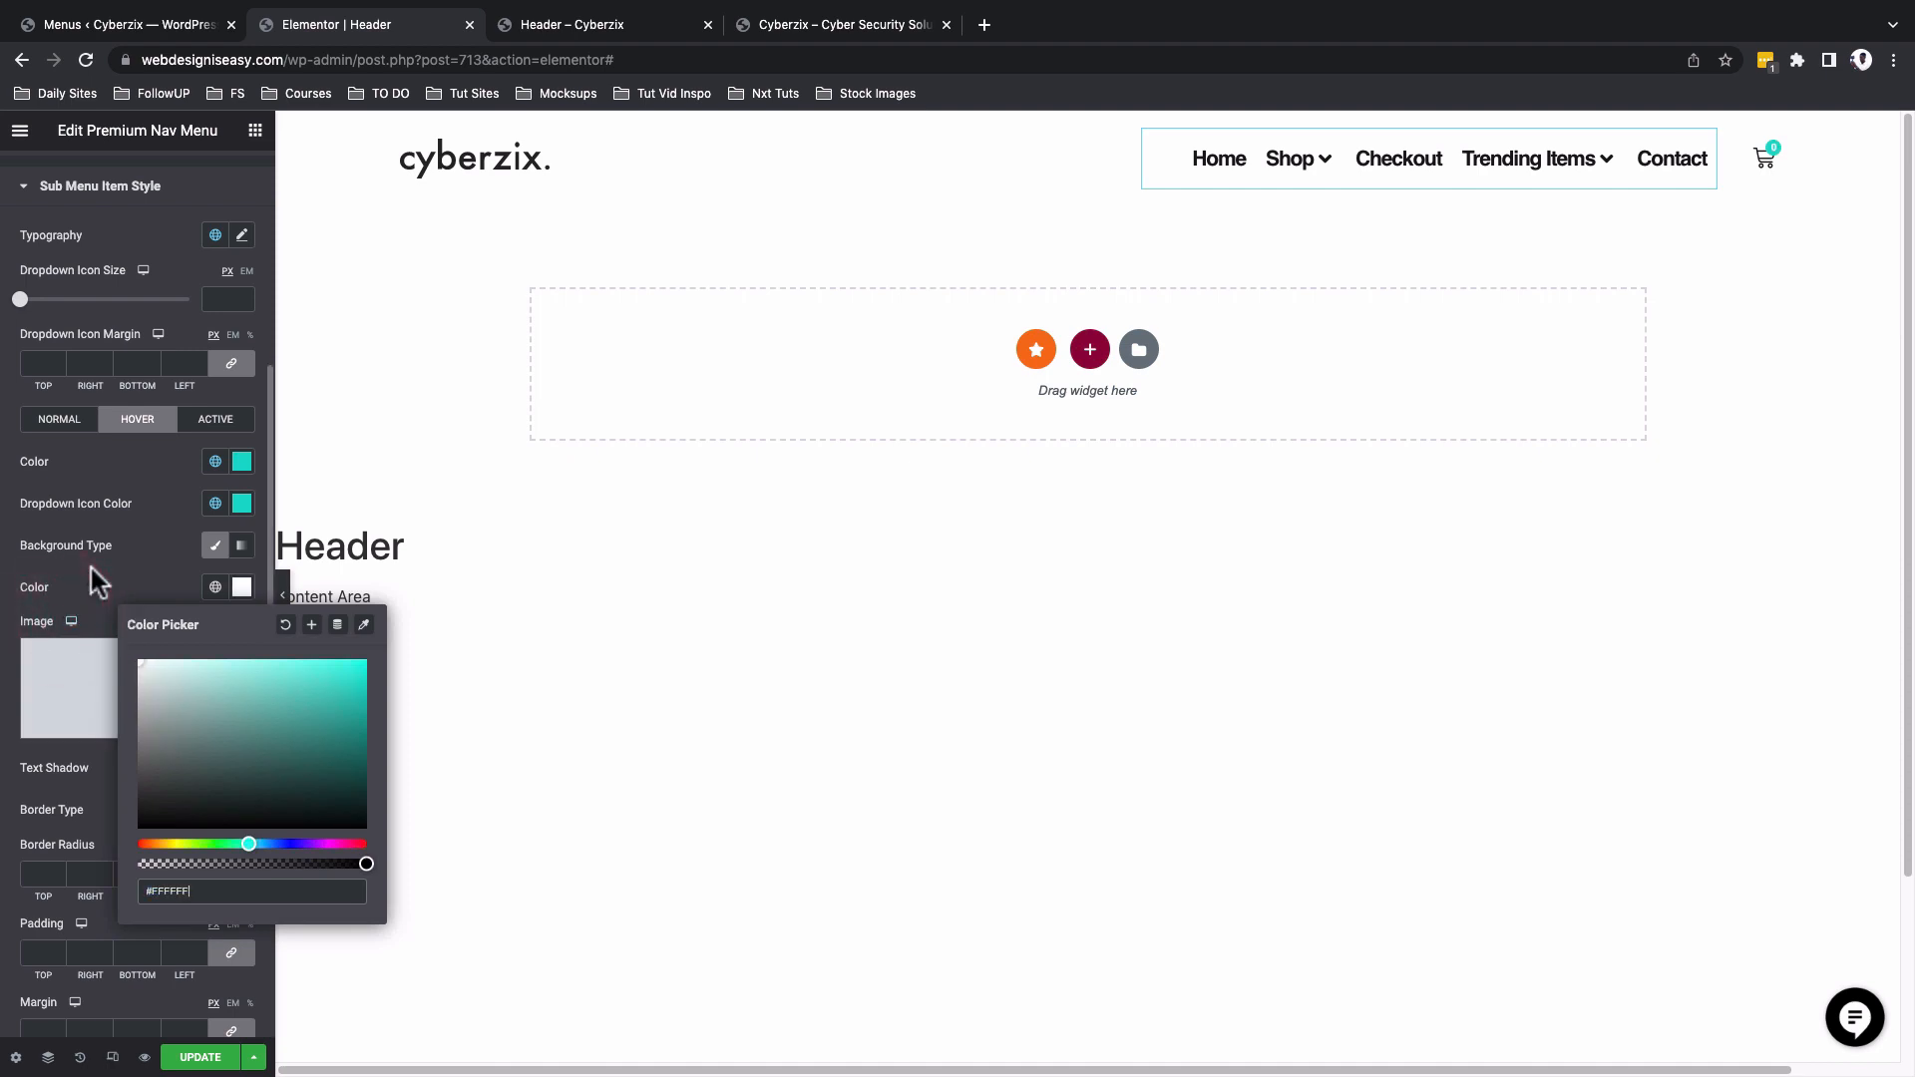
pyautogui.click(92, 568)
pyautogui.moveTo(1516, 165)
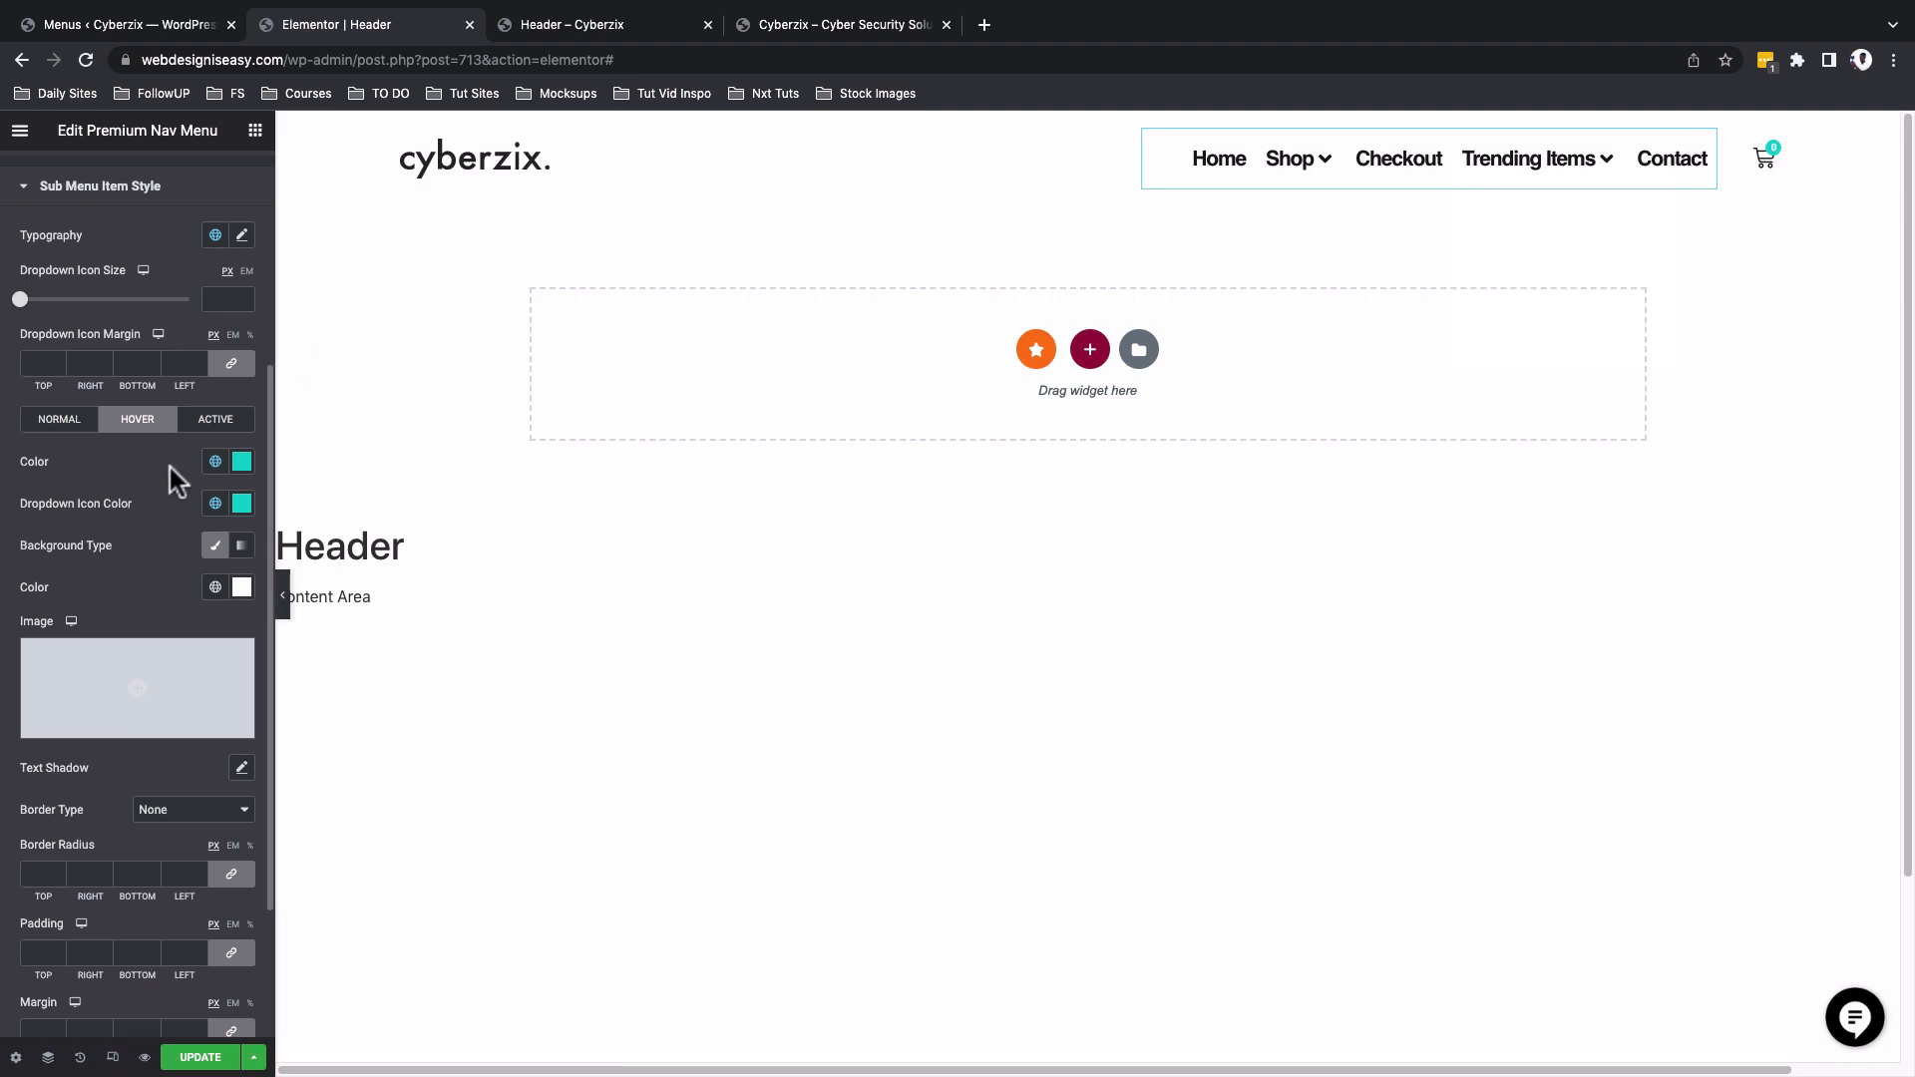
# Unlink the submenu items' normal padding, set the top to 5 px and the left to 30 px, and preview the Trending Items submenus.
pyautogui.click(213, 427)
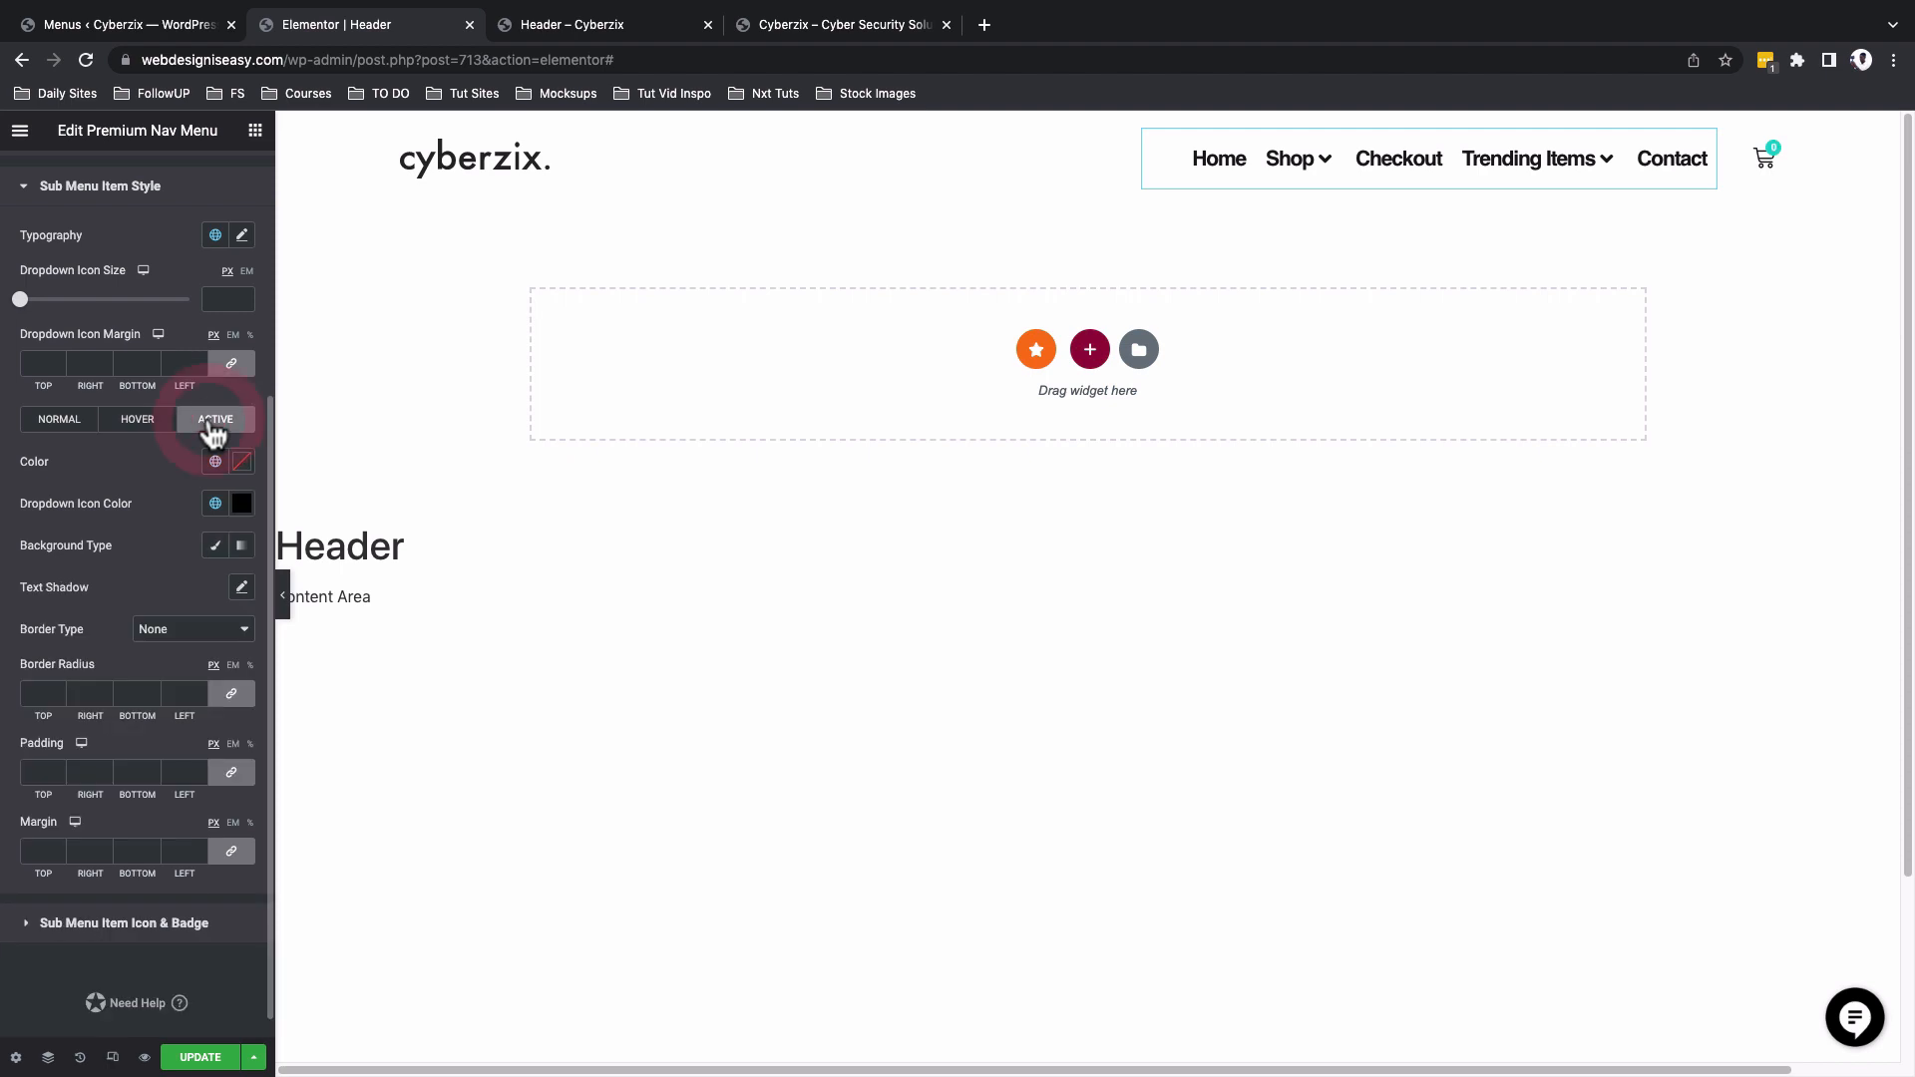
pyautogui.click(61, 424)
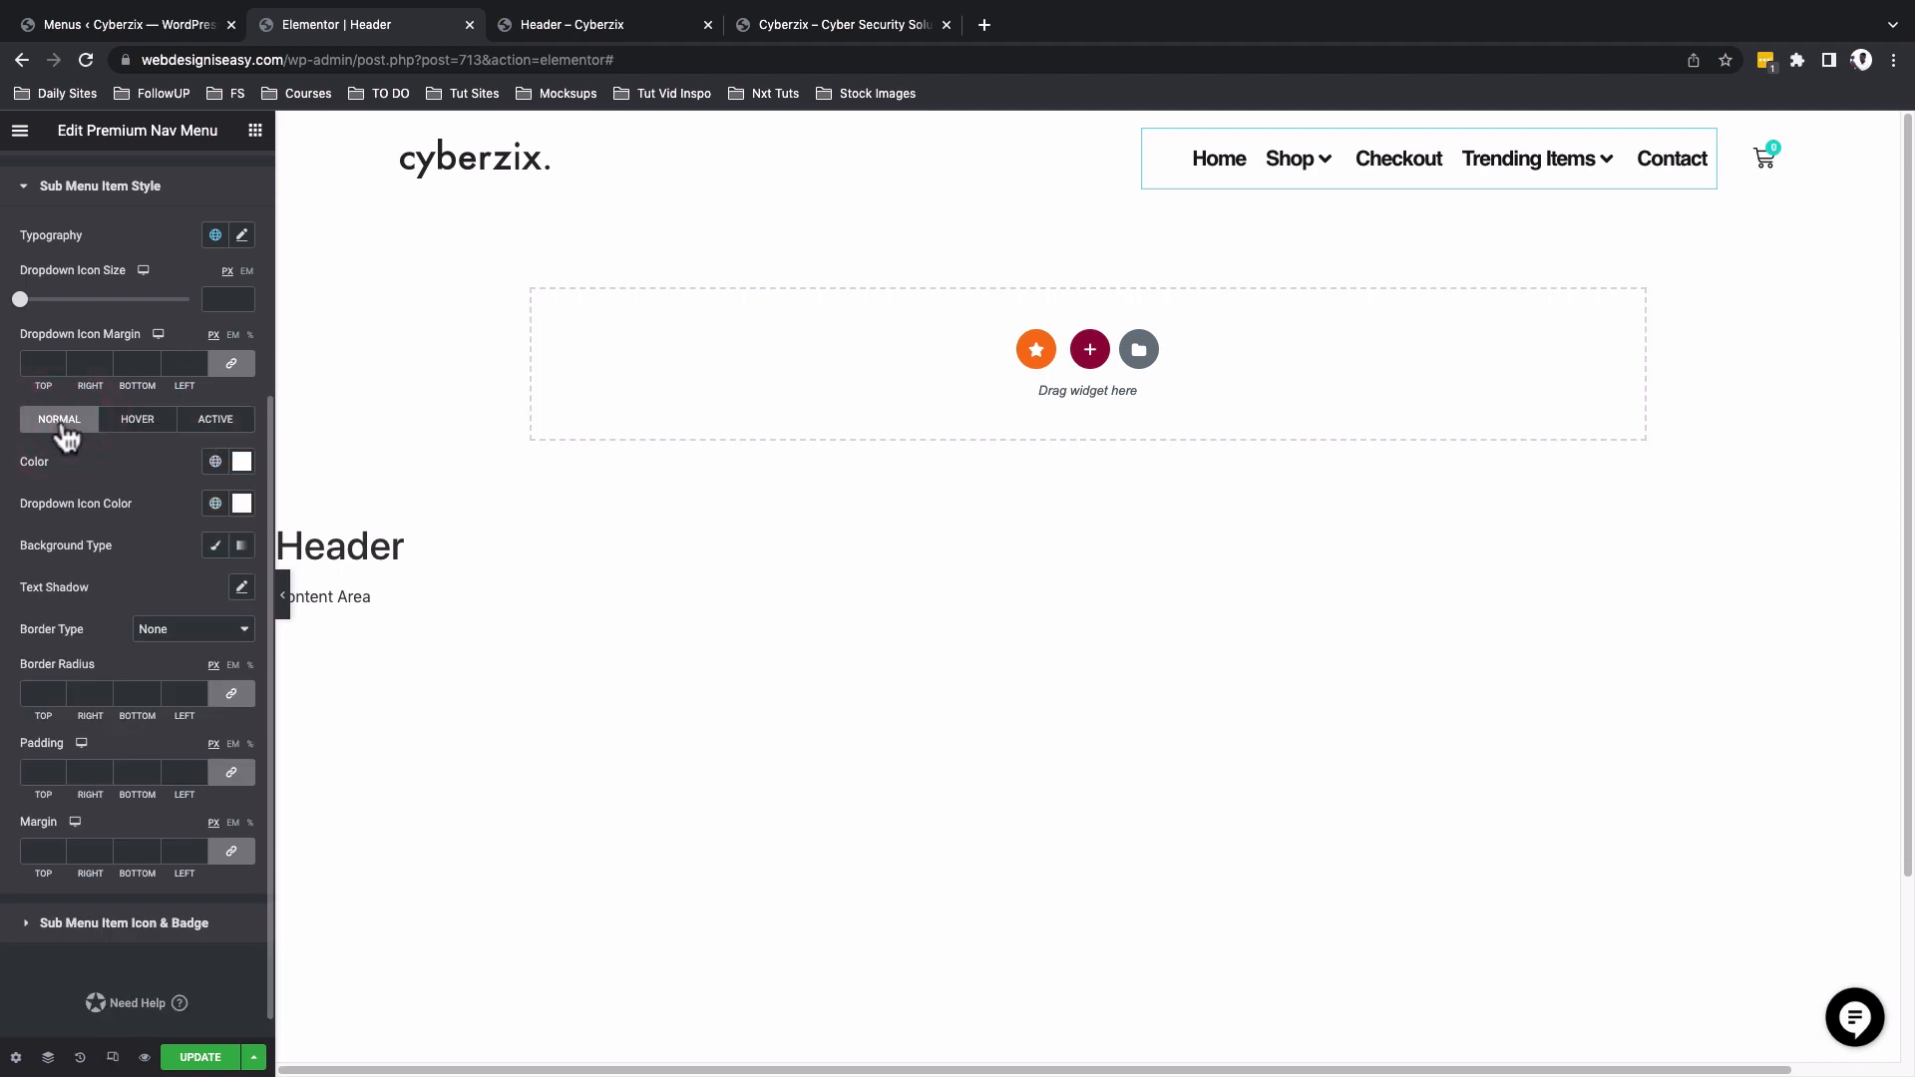
pyautogui.scroll(-1, 46, 551)
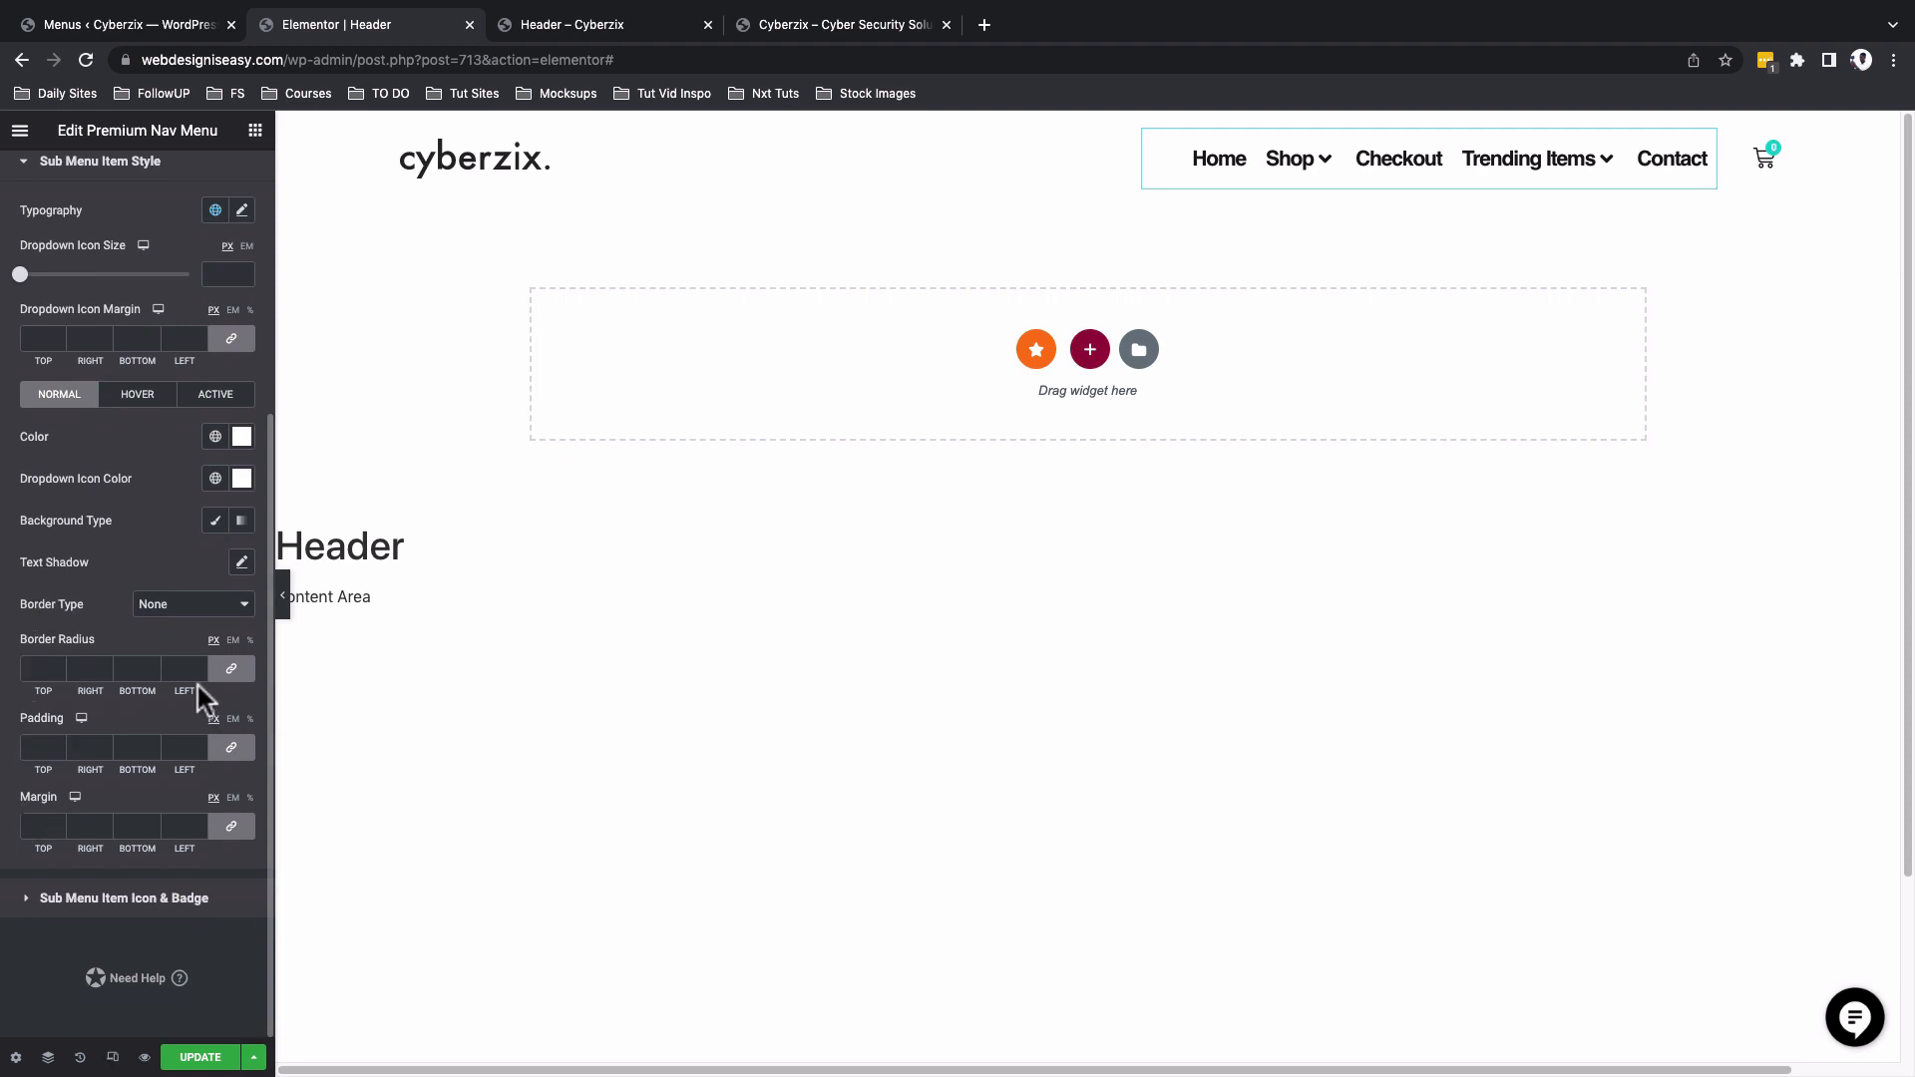
pyautogui.click(236, 747)
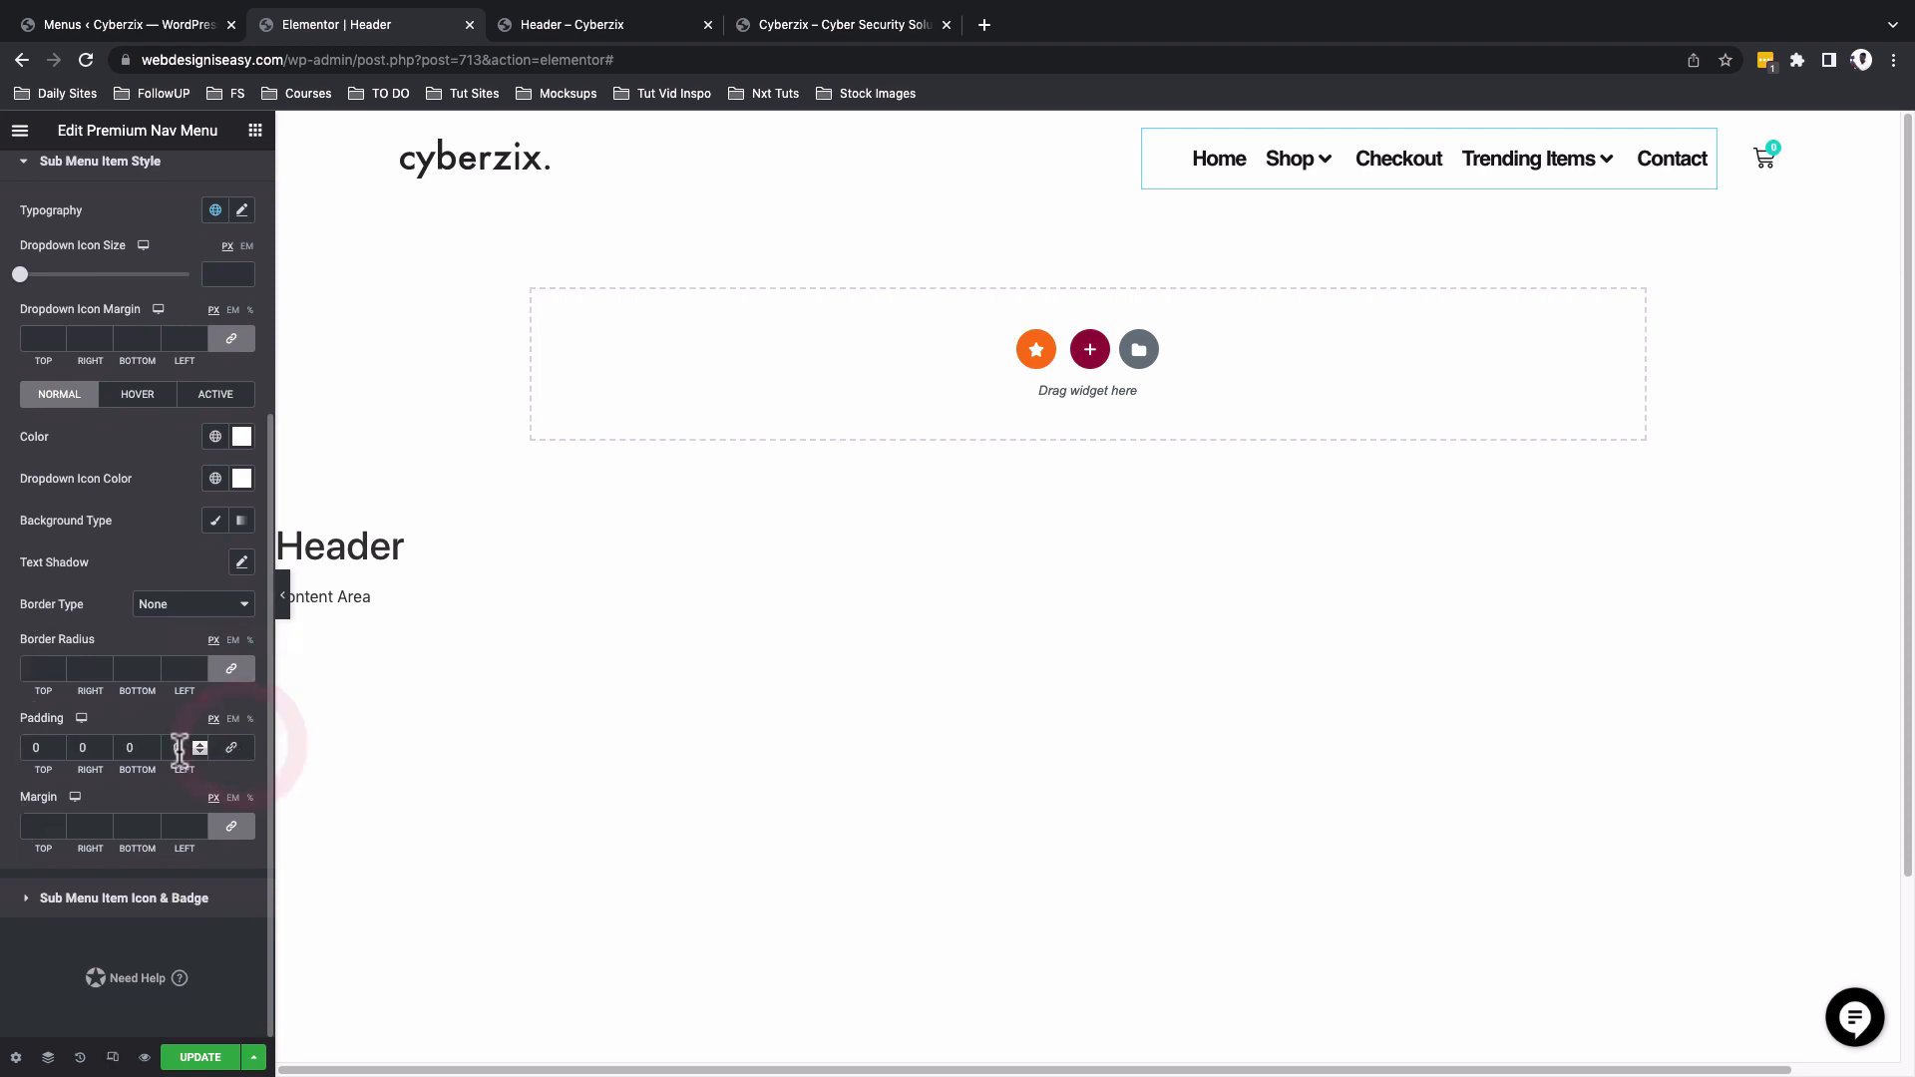
pyautogui.moveTo(44, 750); pyautogui.dragTo(24, 748)
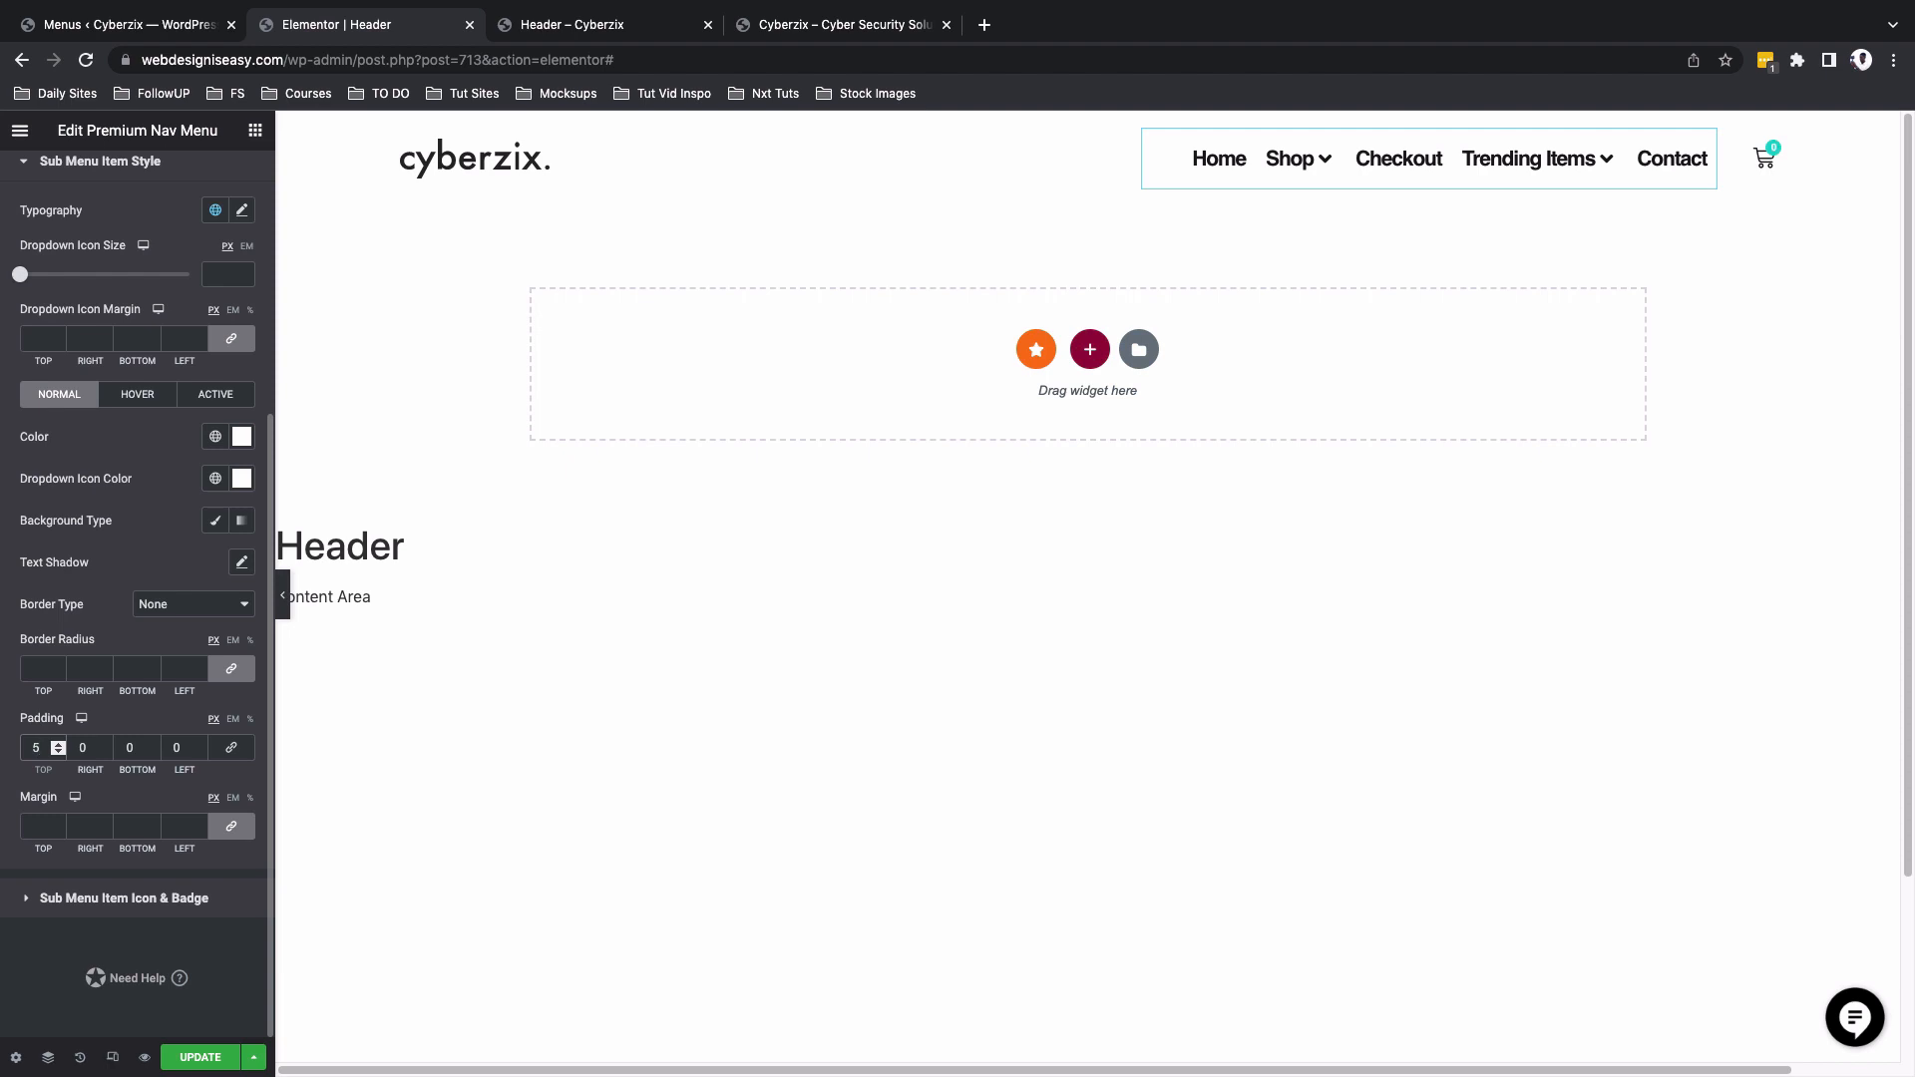
pyautogui.click(81, 750)
pyautogui.doubleClick(130, 749)
pyautogui.doubleClick(190, 750)
pyautogui.write('30')
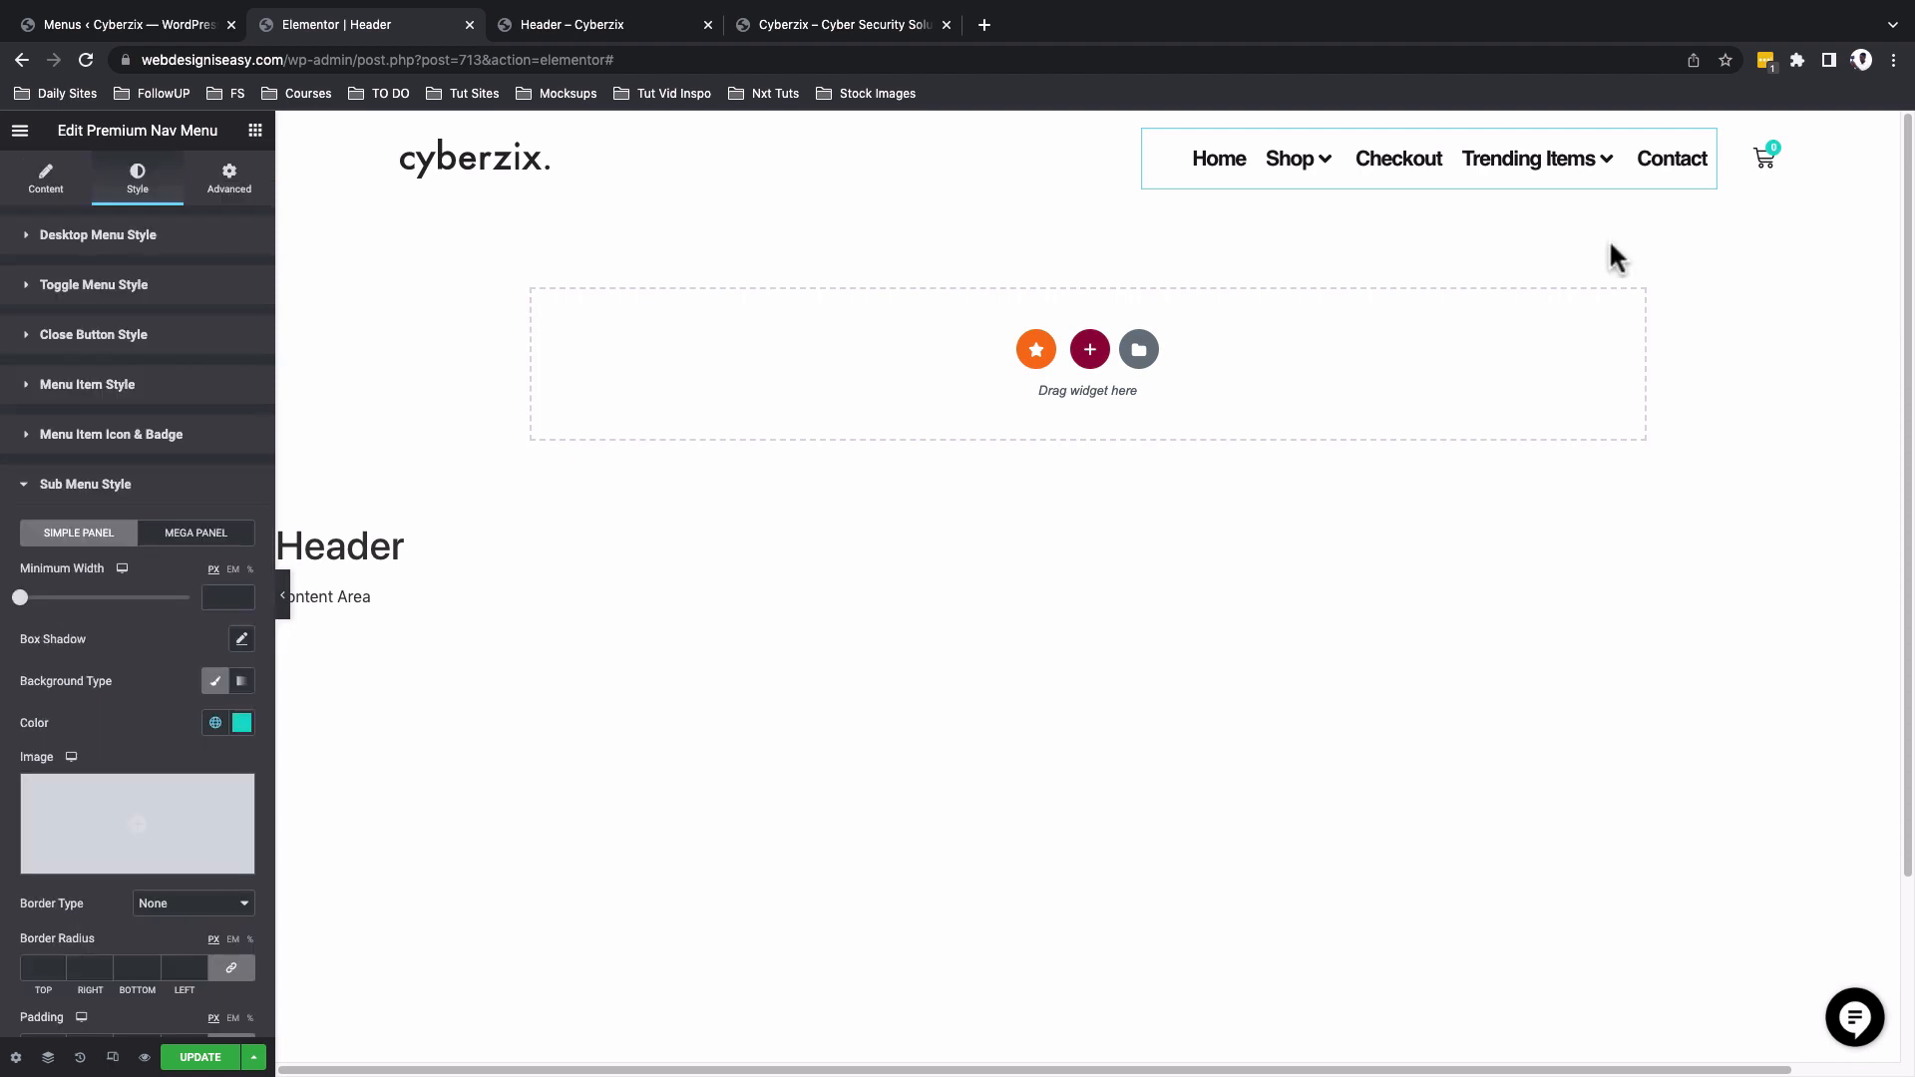
pyautogui.moveTo(1573, 181)
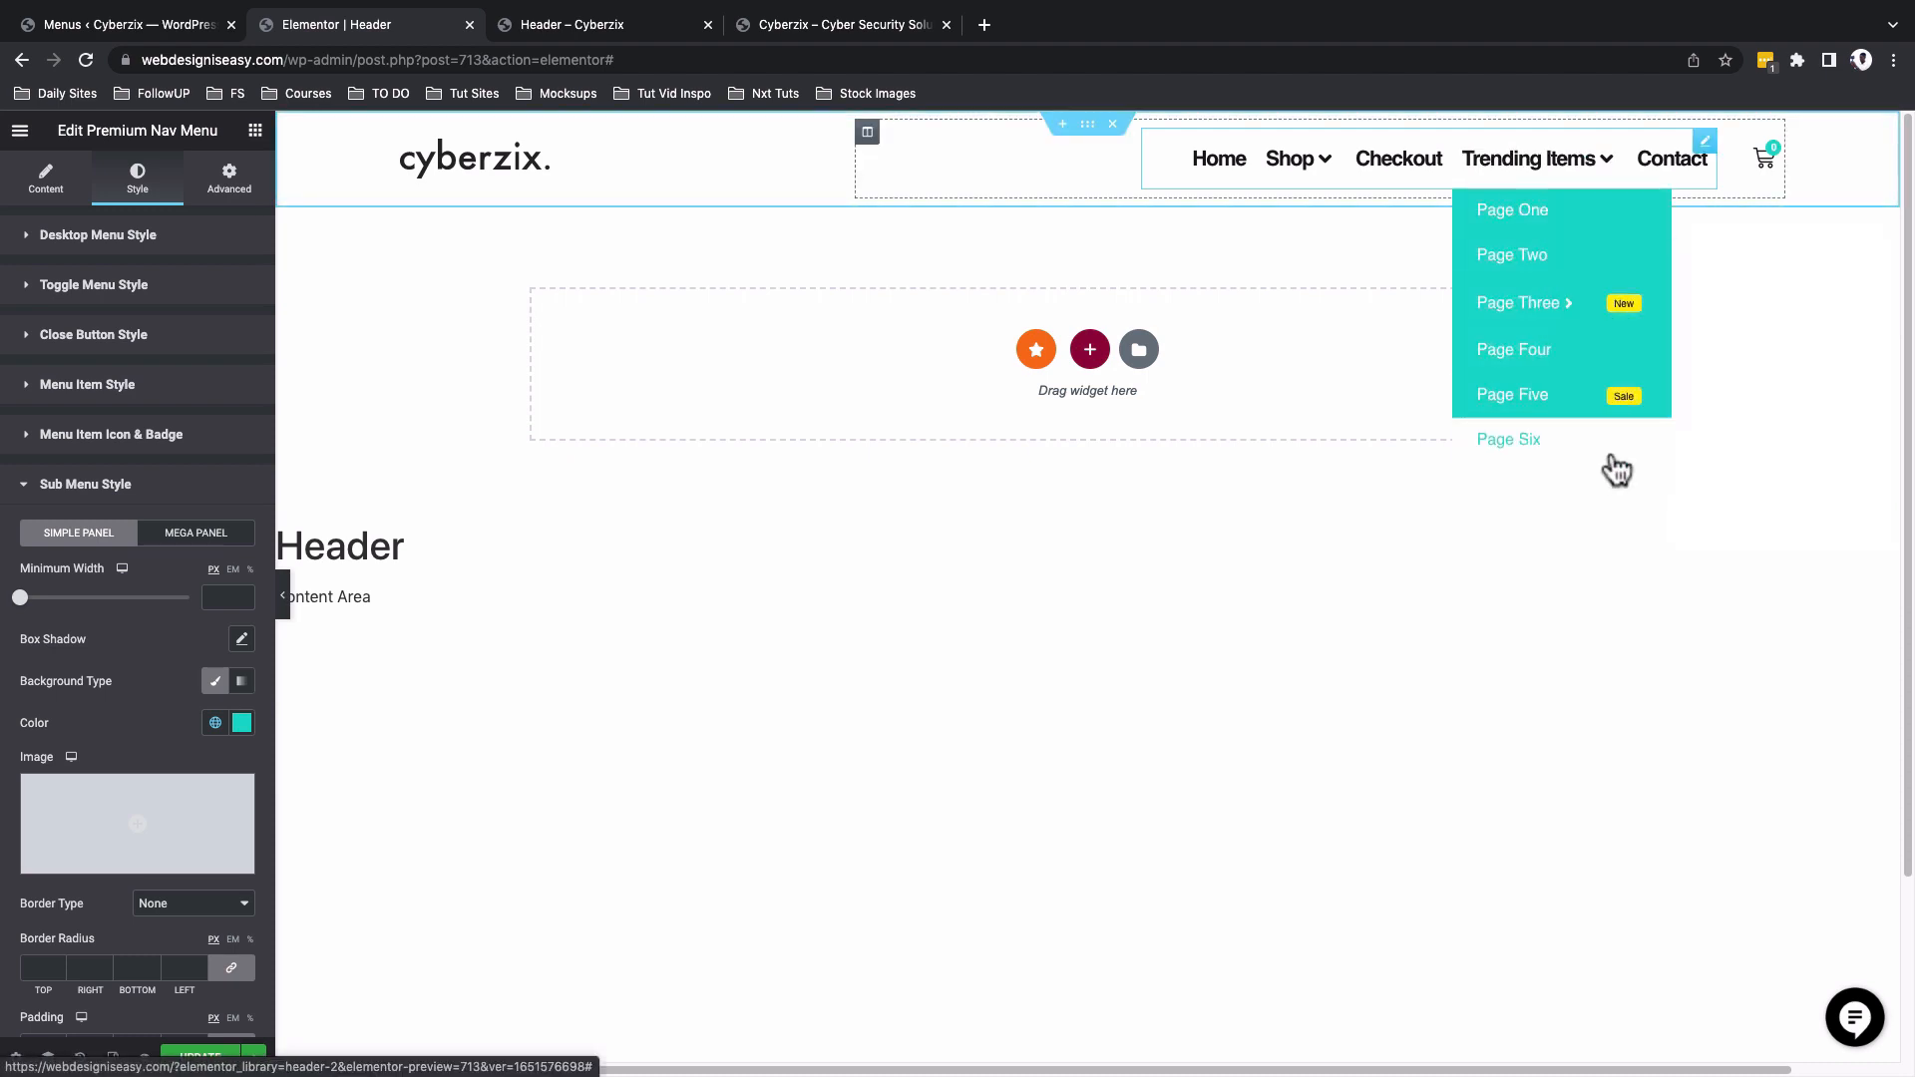
pyautogui.moveTo(1626, 309)
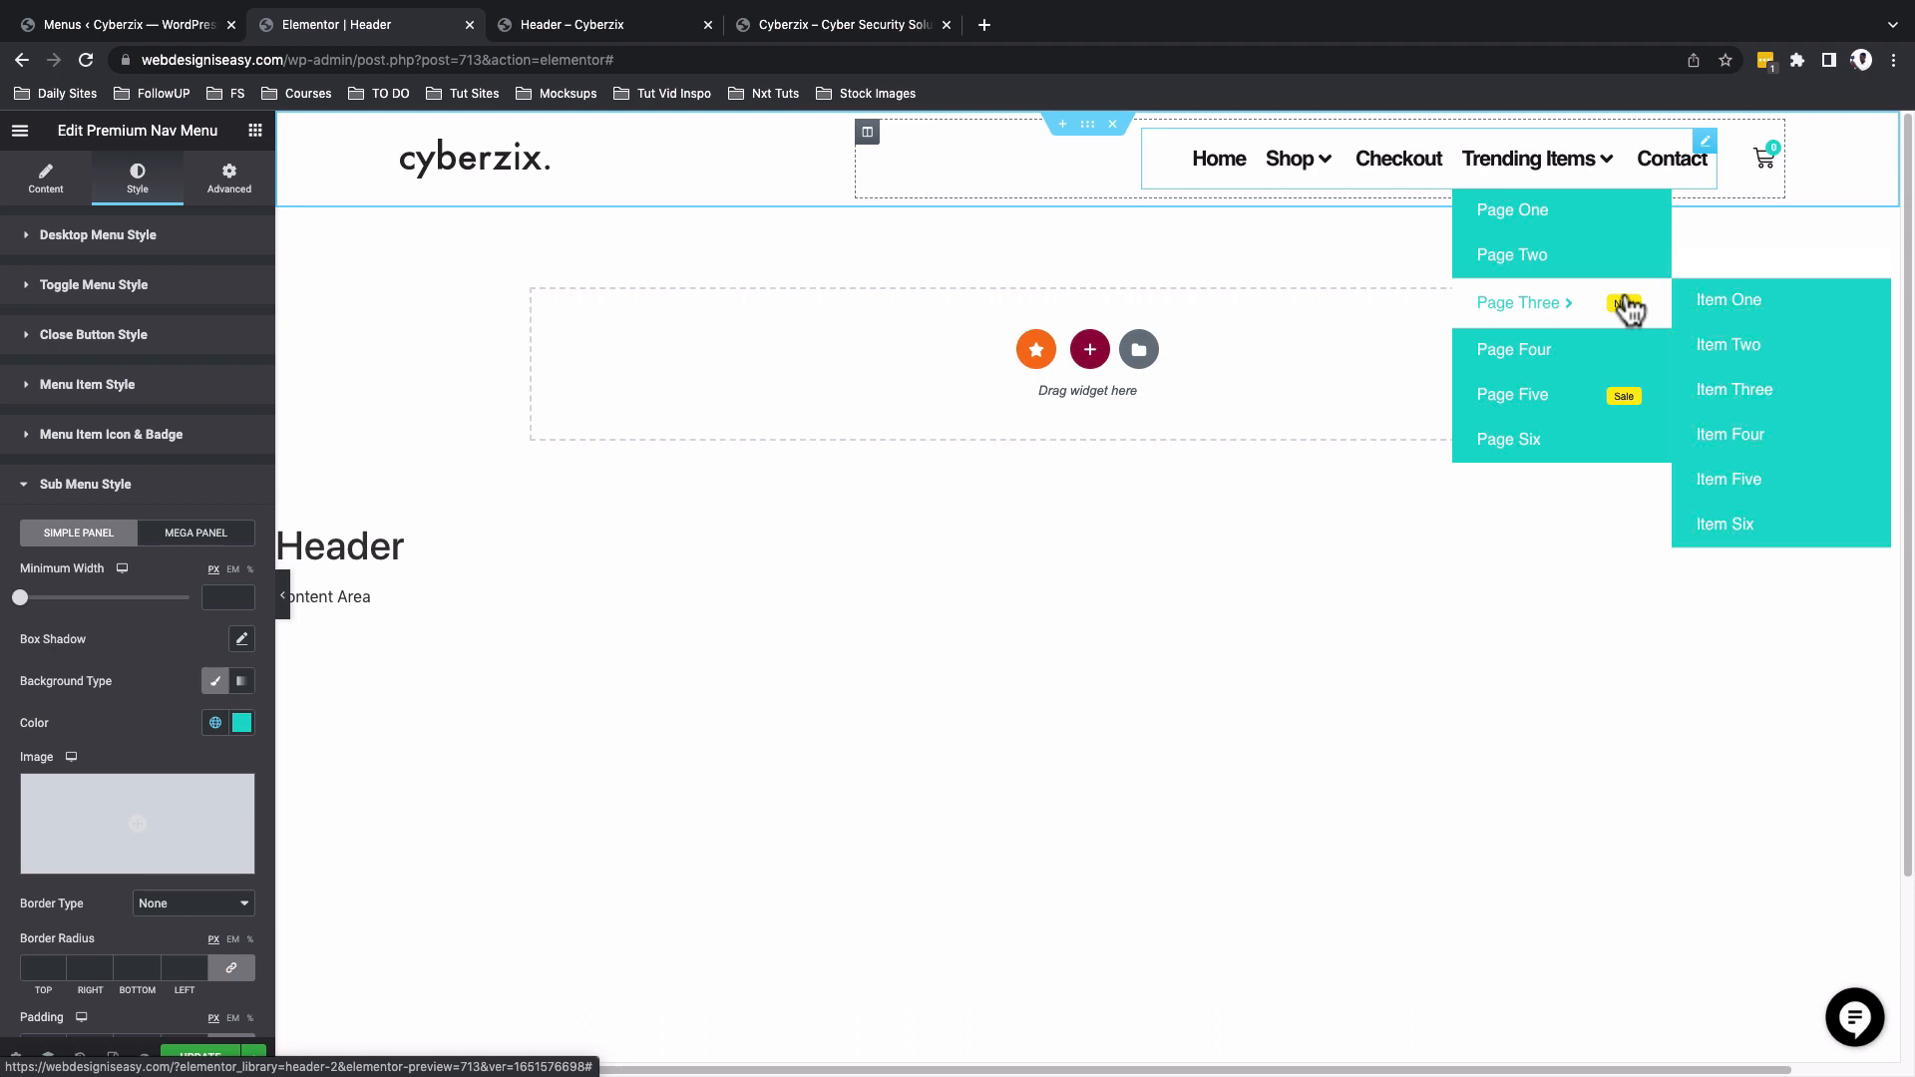
# Try a 30 px font size on the submenu item badges, preview it under Trending Items, and clear the size again.
pyautogui.click(89, 486)
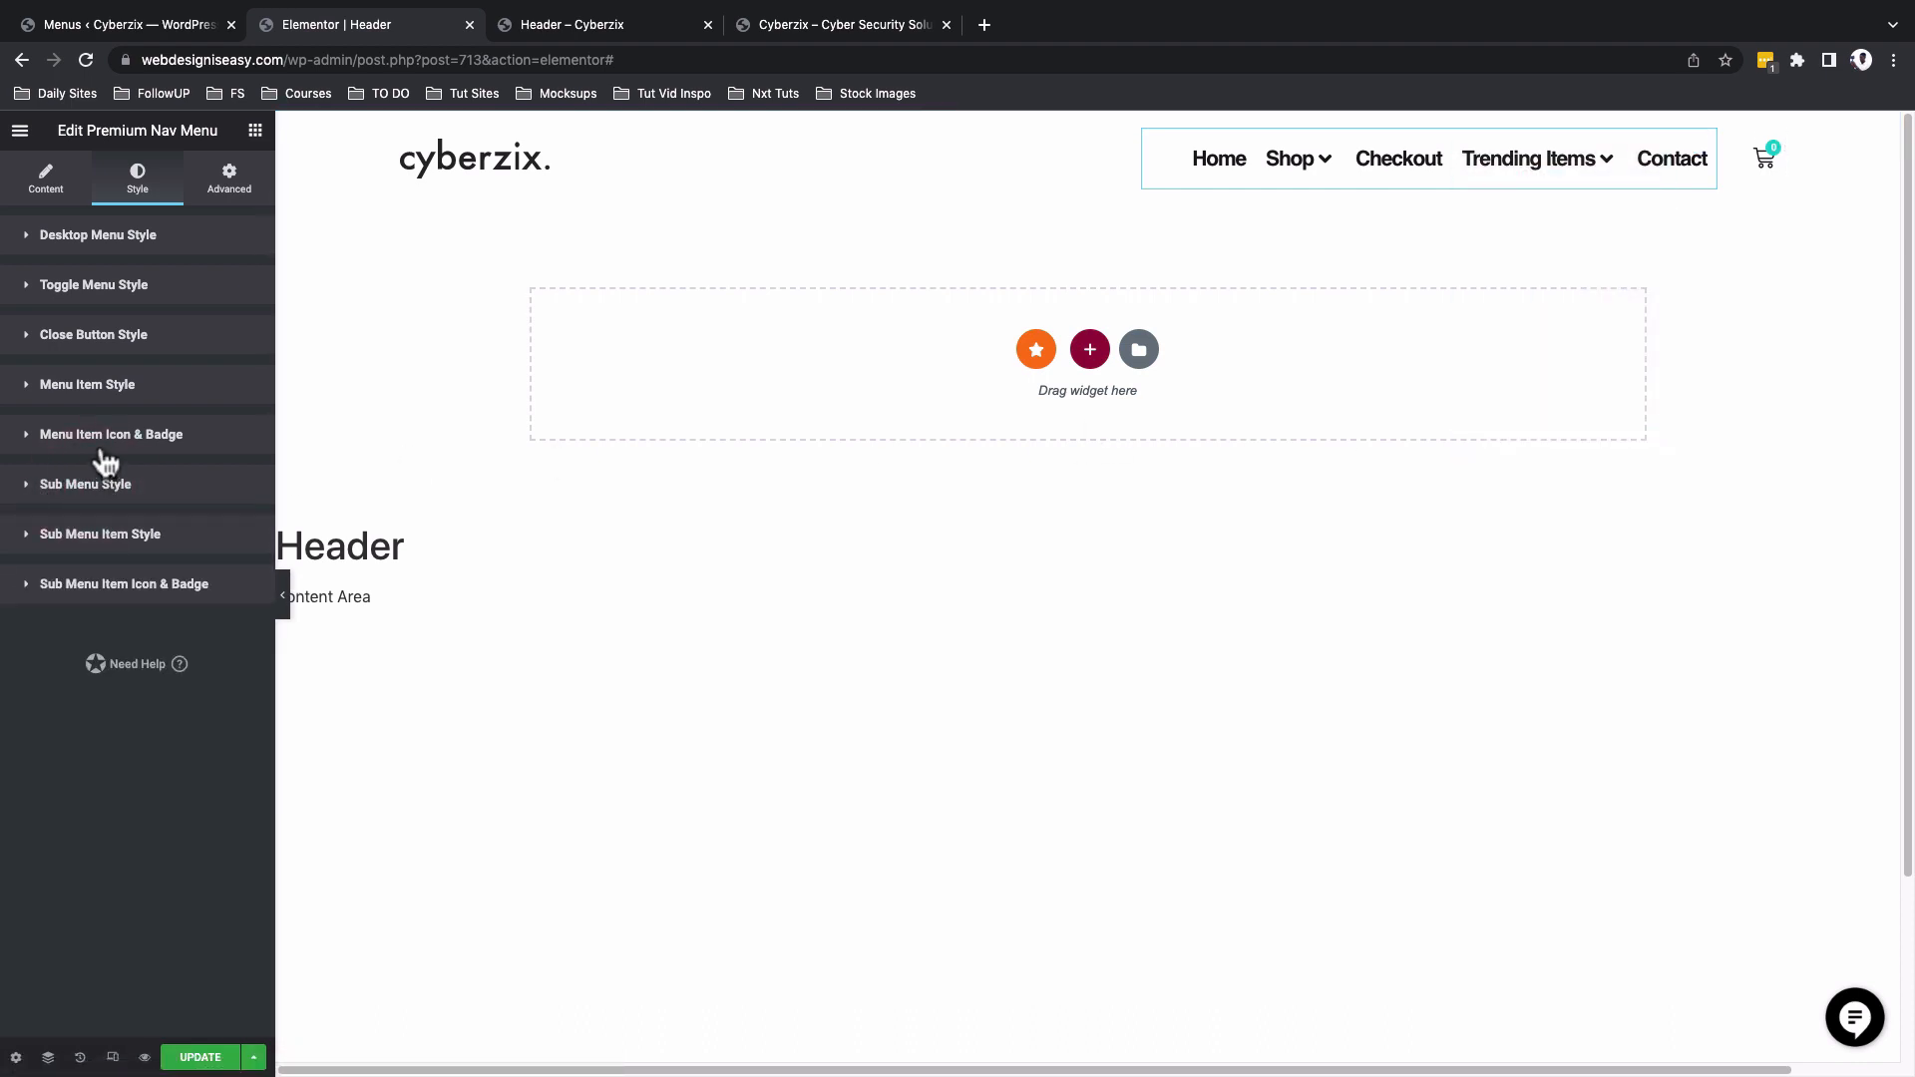
pyautogui.click(103, 538)
pyautogui.click(102, 537)
pyautogui.click(104, 589)
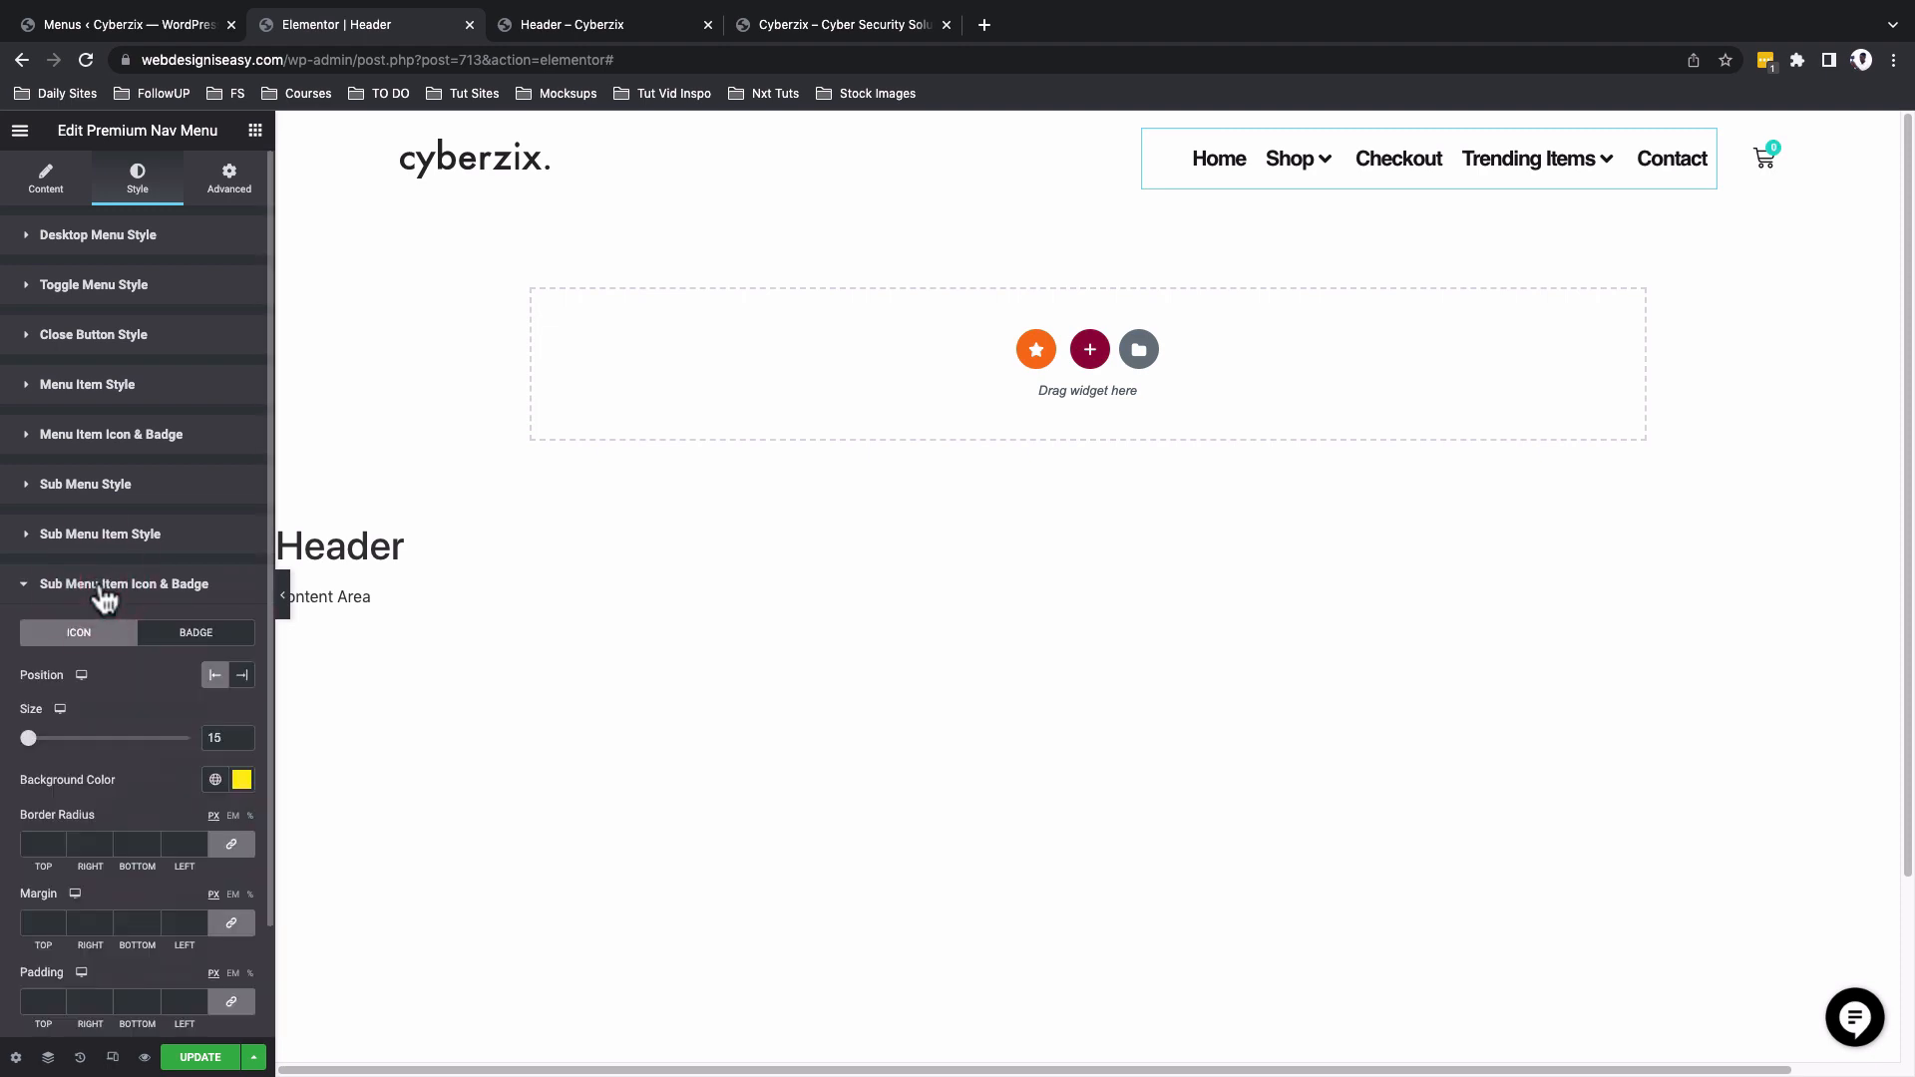
pyautogui.click(224, 640)
pyautogui.click(241, 675)
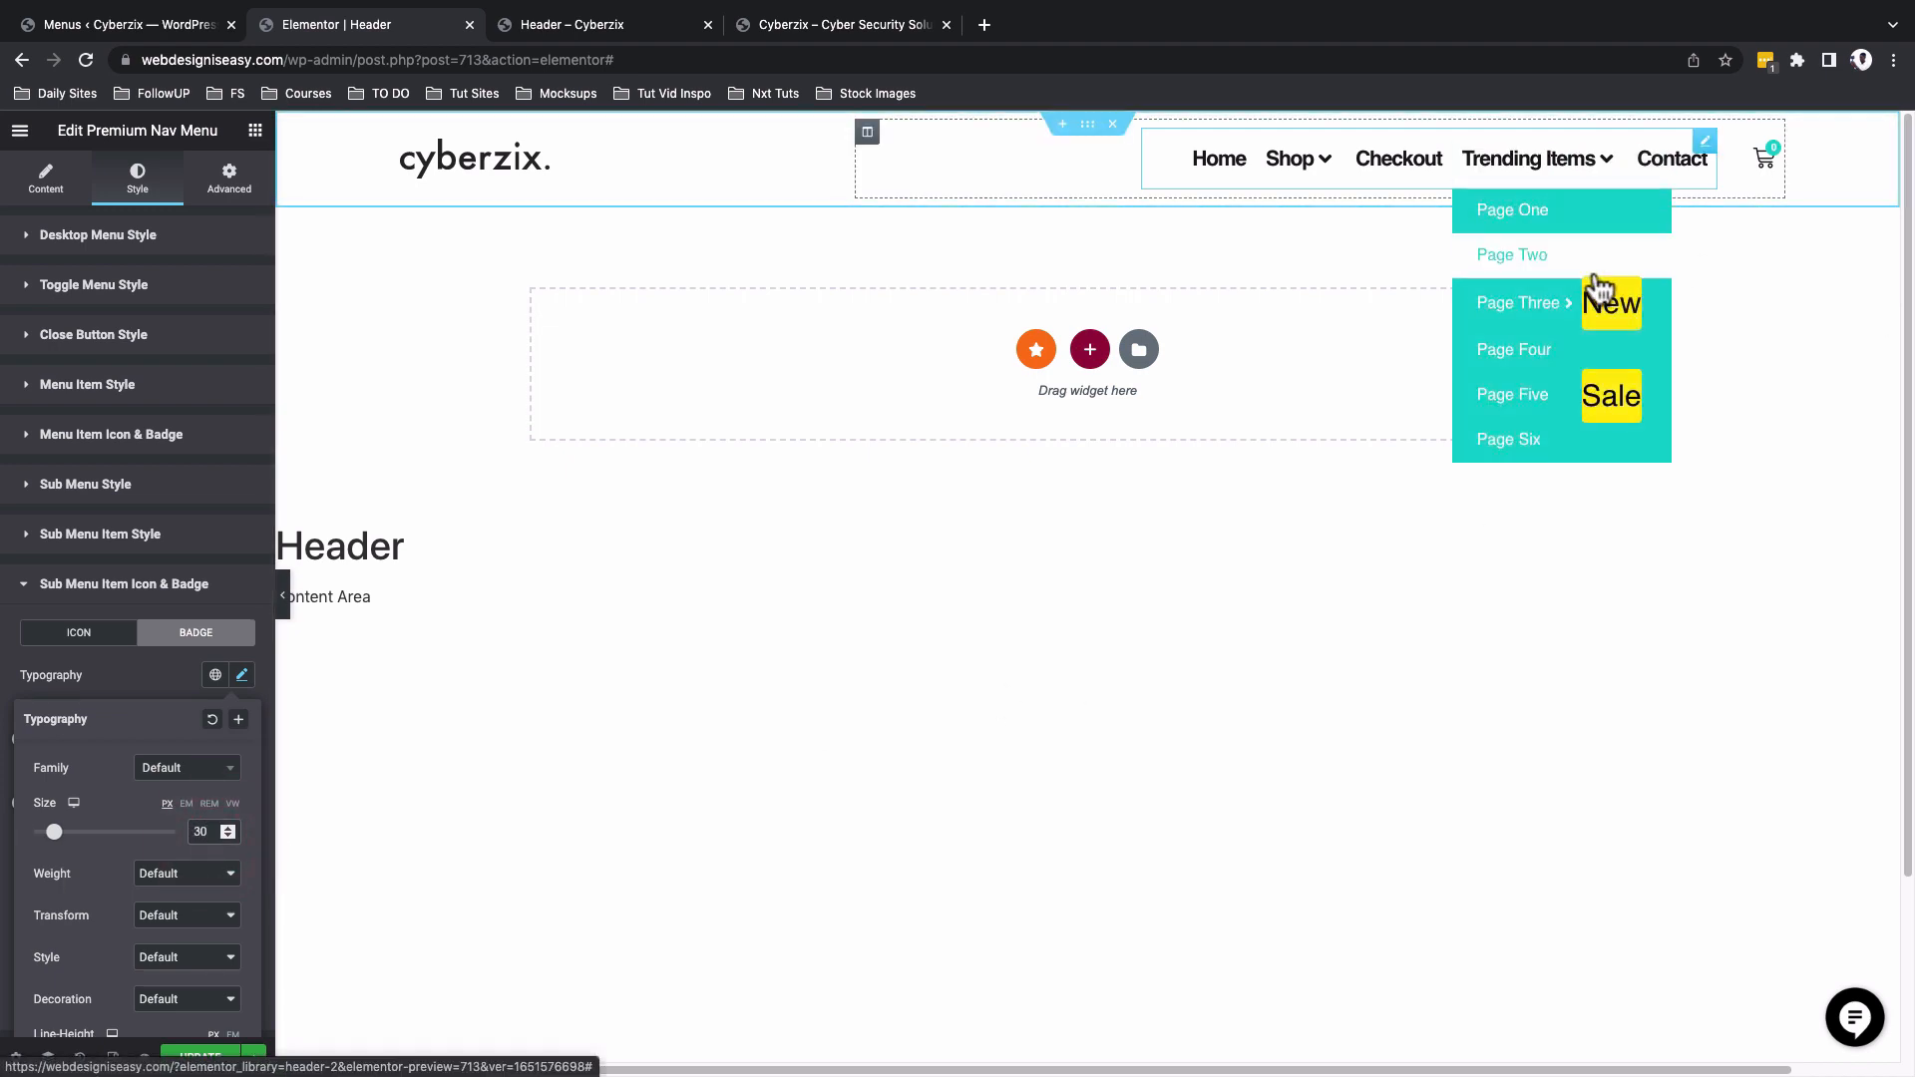
pyautogui.moveTo(1613, 318)
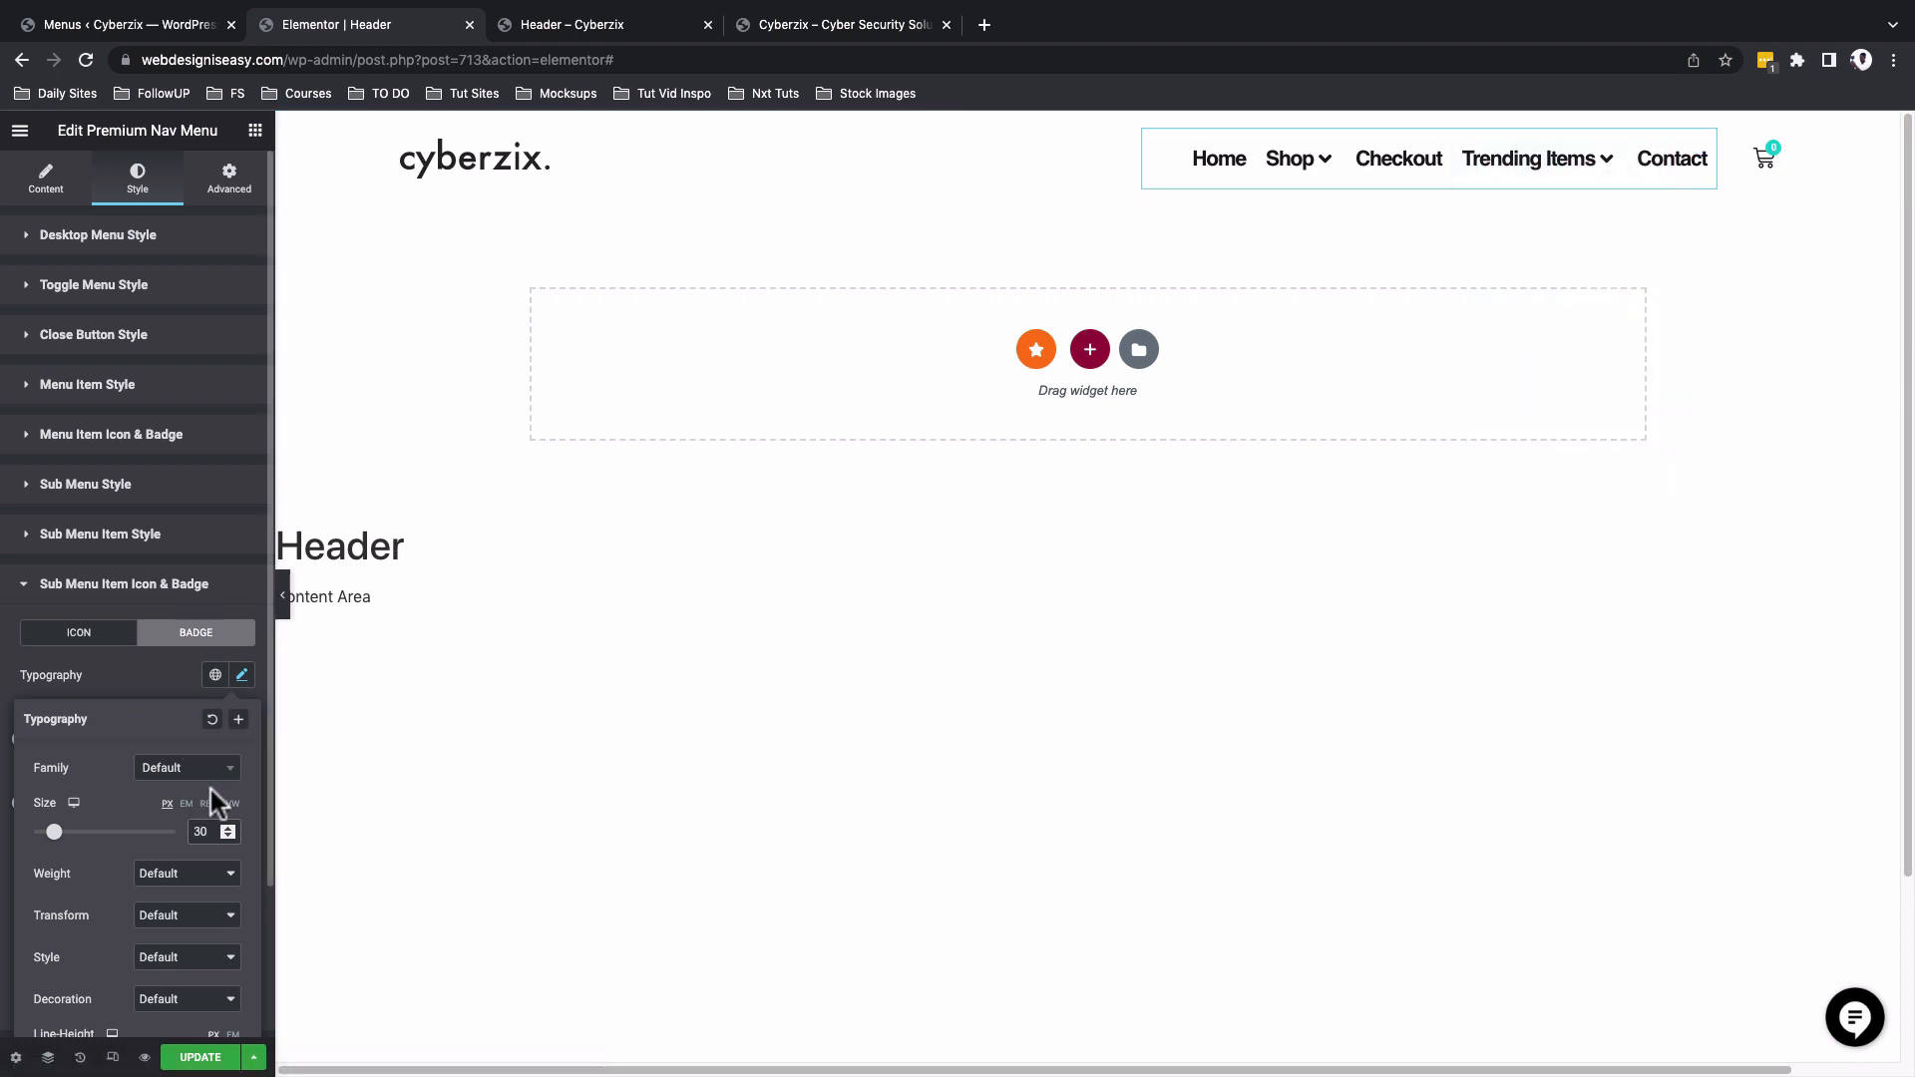
pyautogui.press('BackSpace')
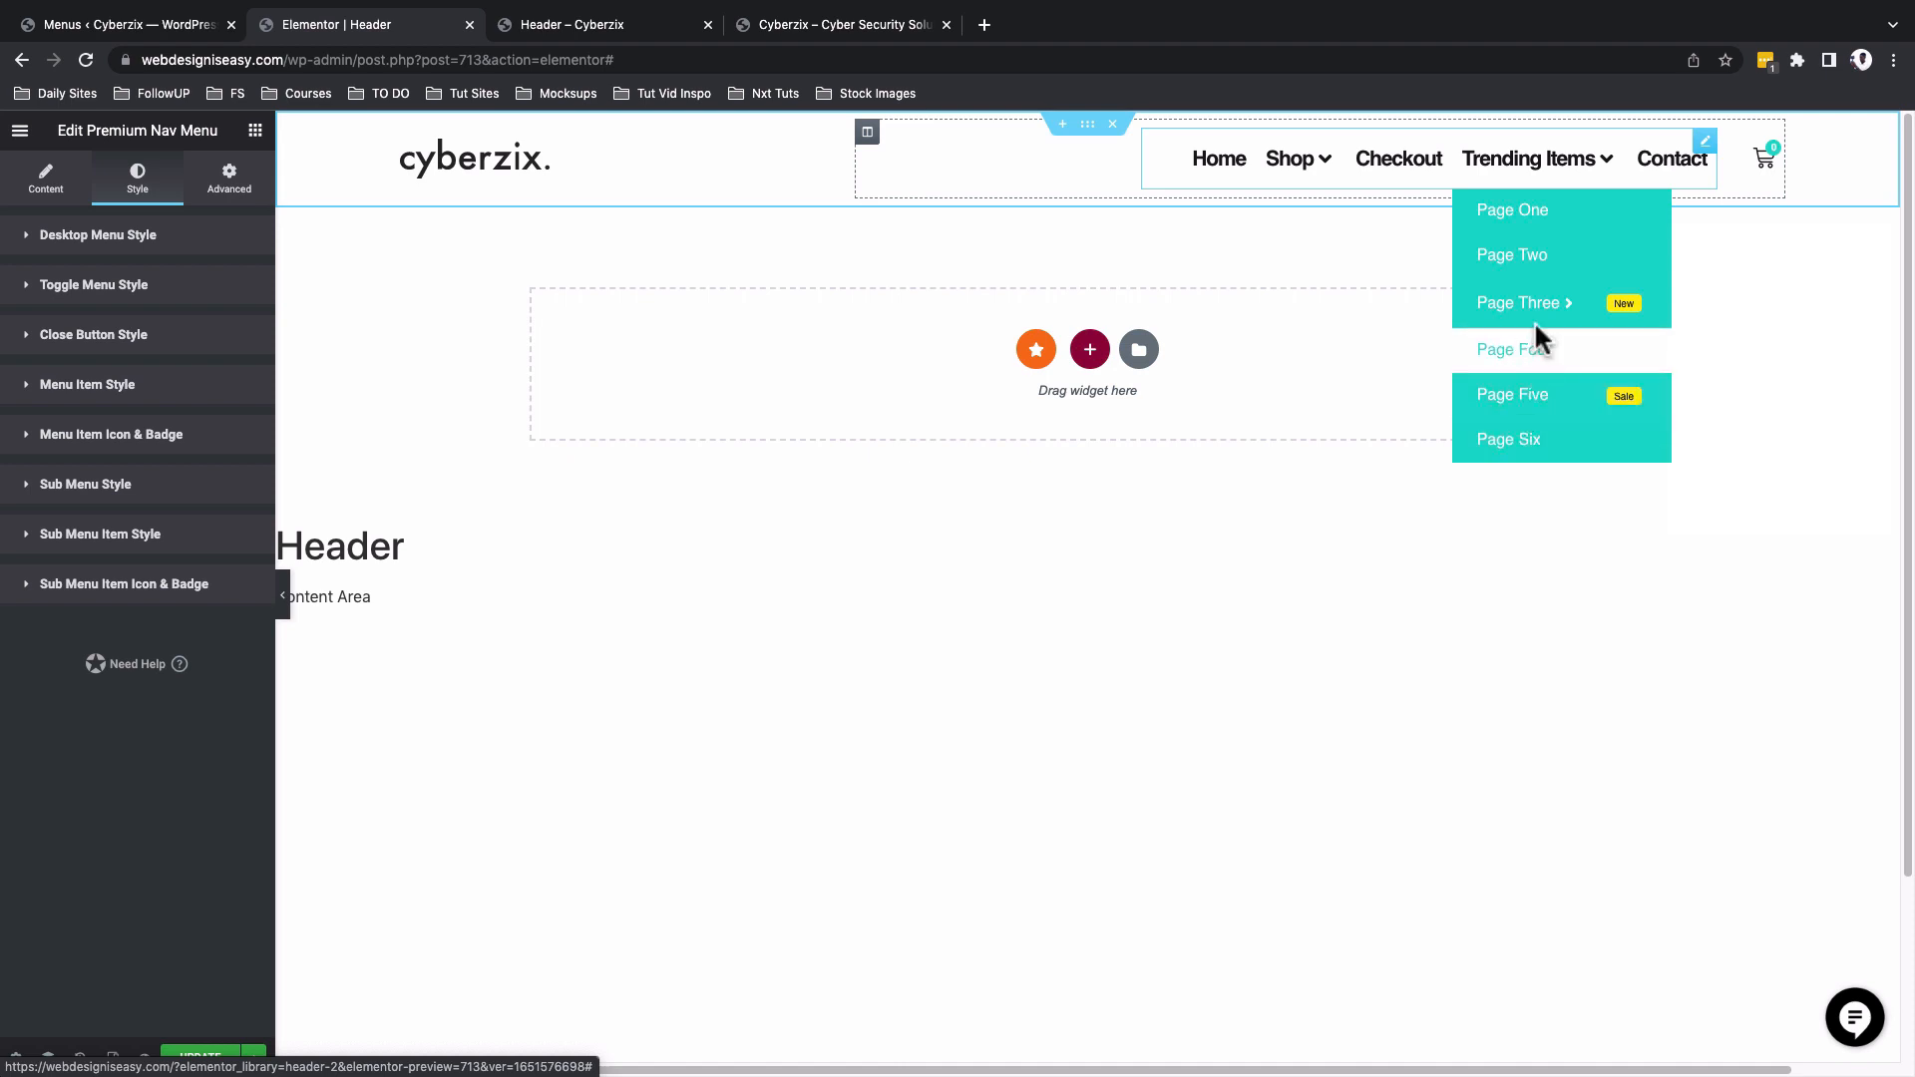
# Open the live site in a new tab and preview the Shop mega menu and the Trending Items submenu, including Page Three's items.
pyautogui.moveTo(1539, 312)
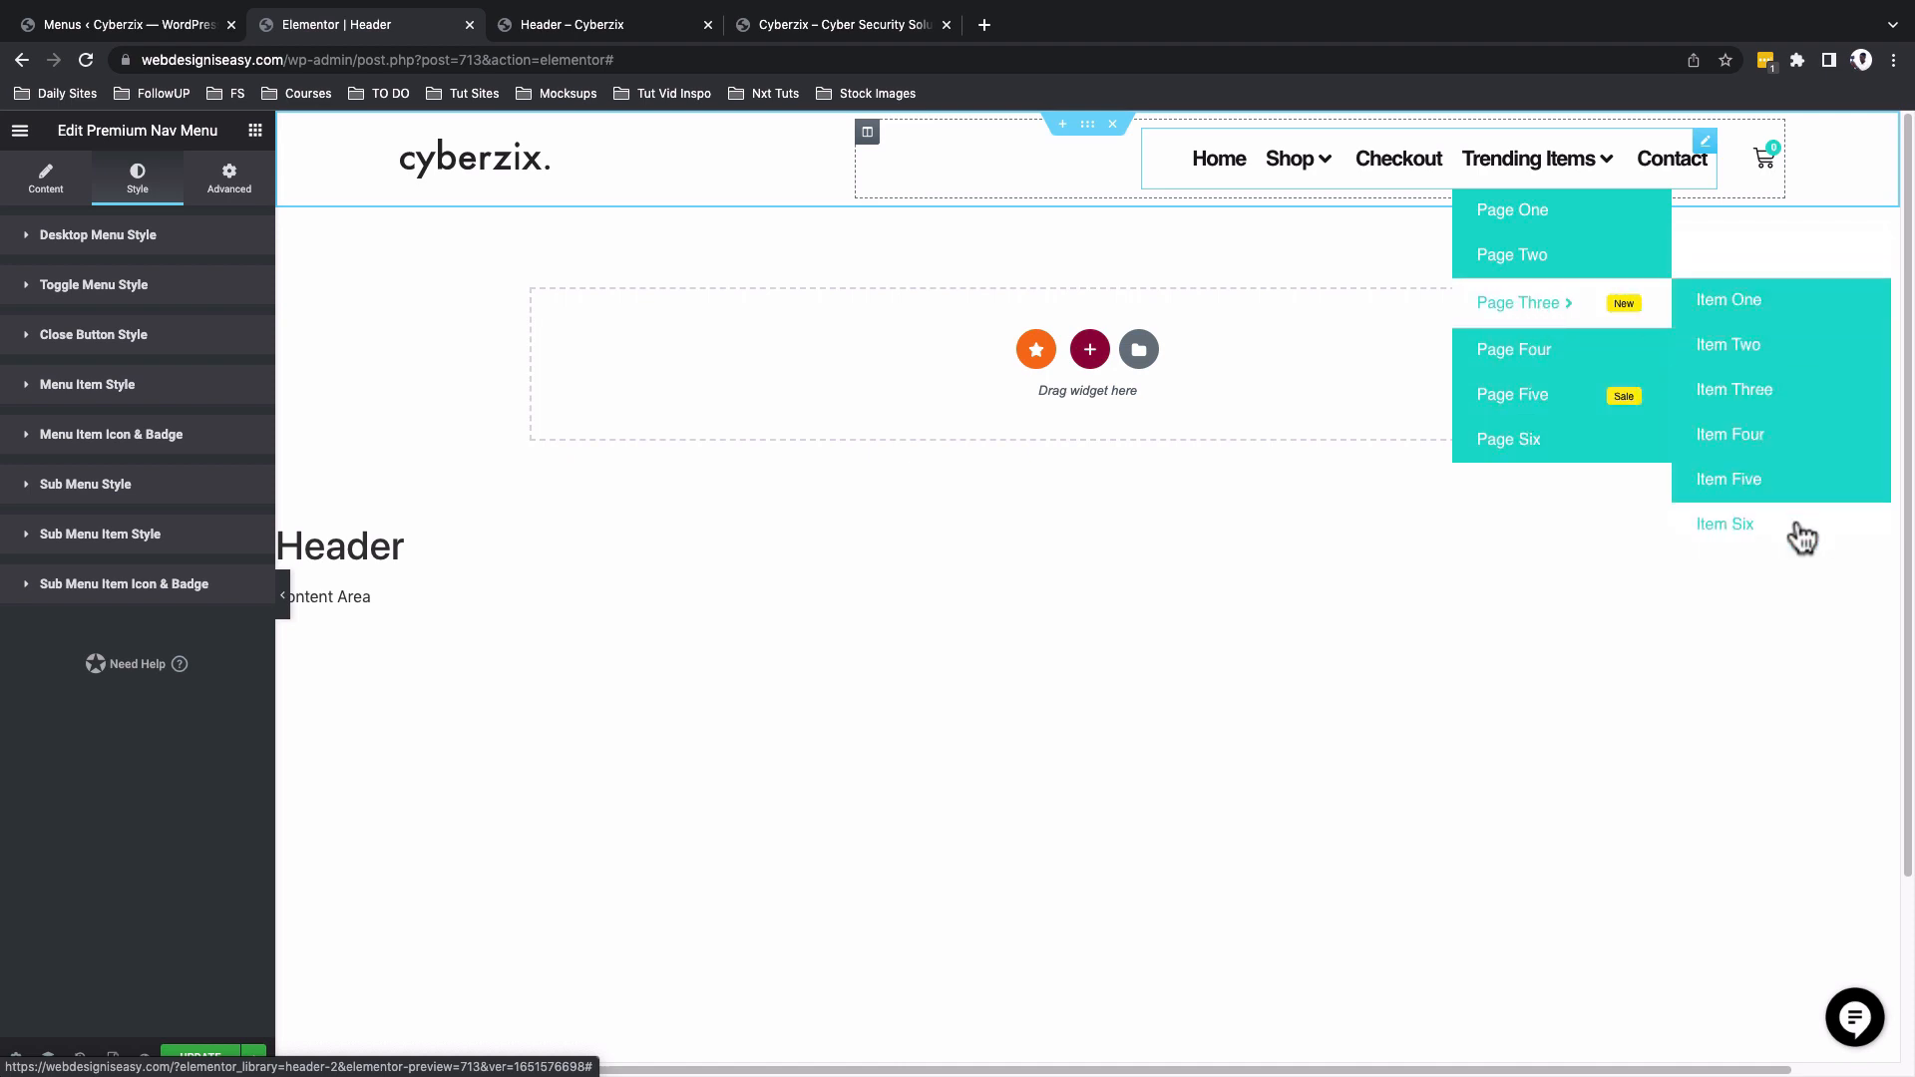
pyautogui.click(831, 577)
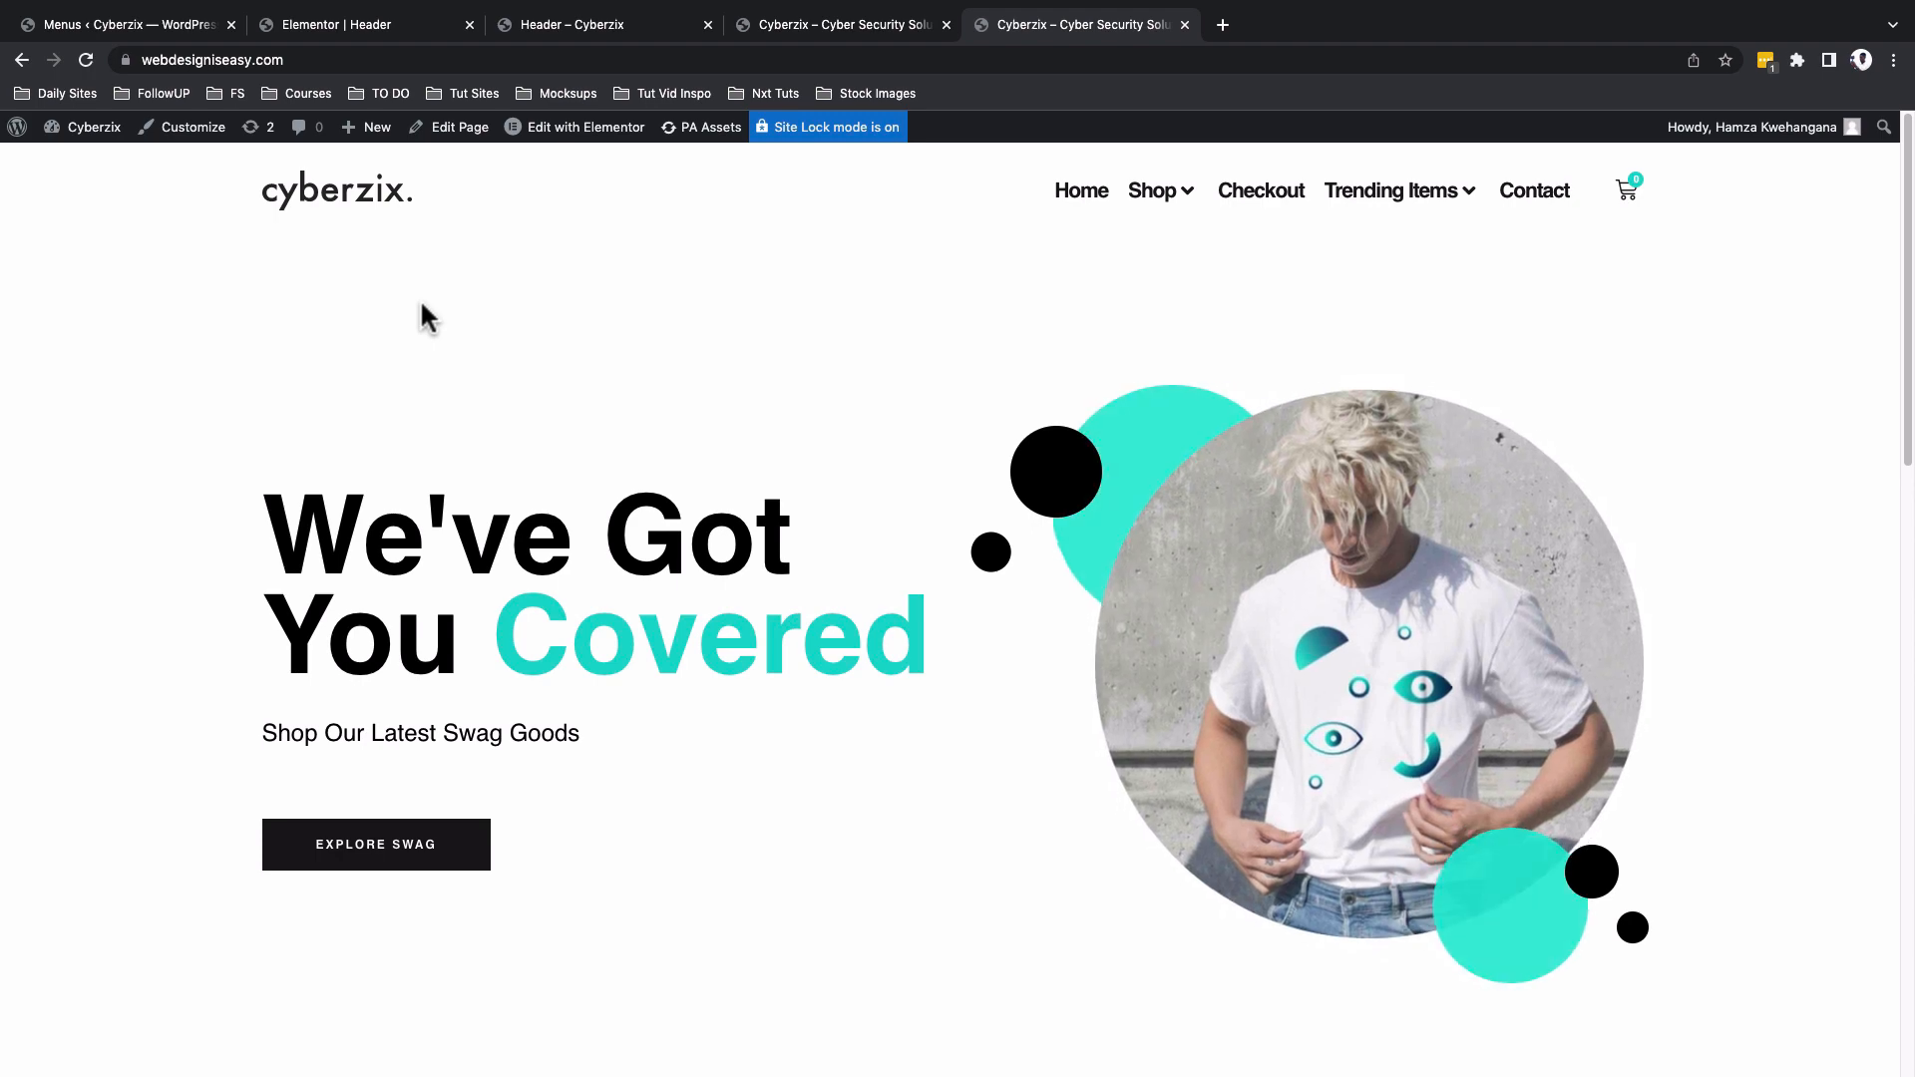
pyautogui.moveTo(1180, 218)
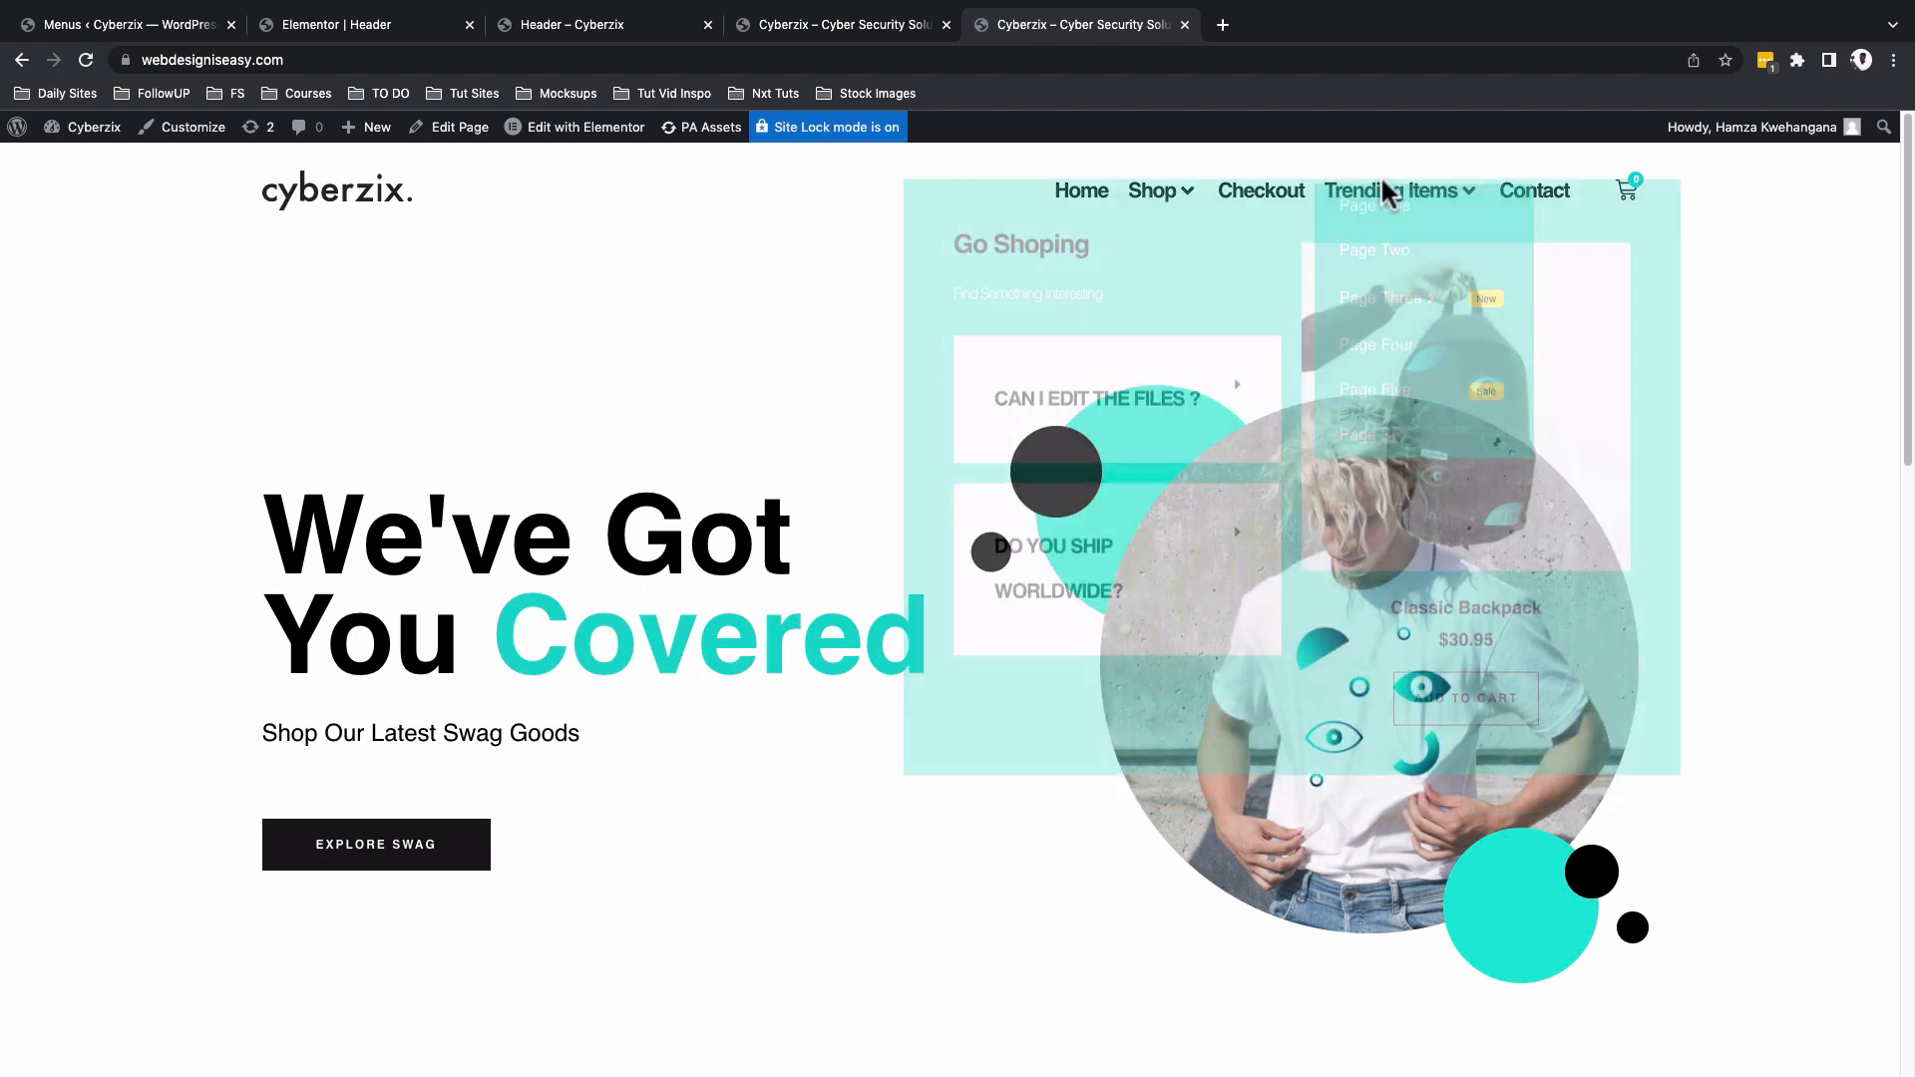
pyautogui.moveTo(1386, 192)
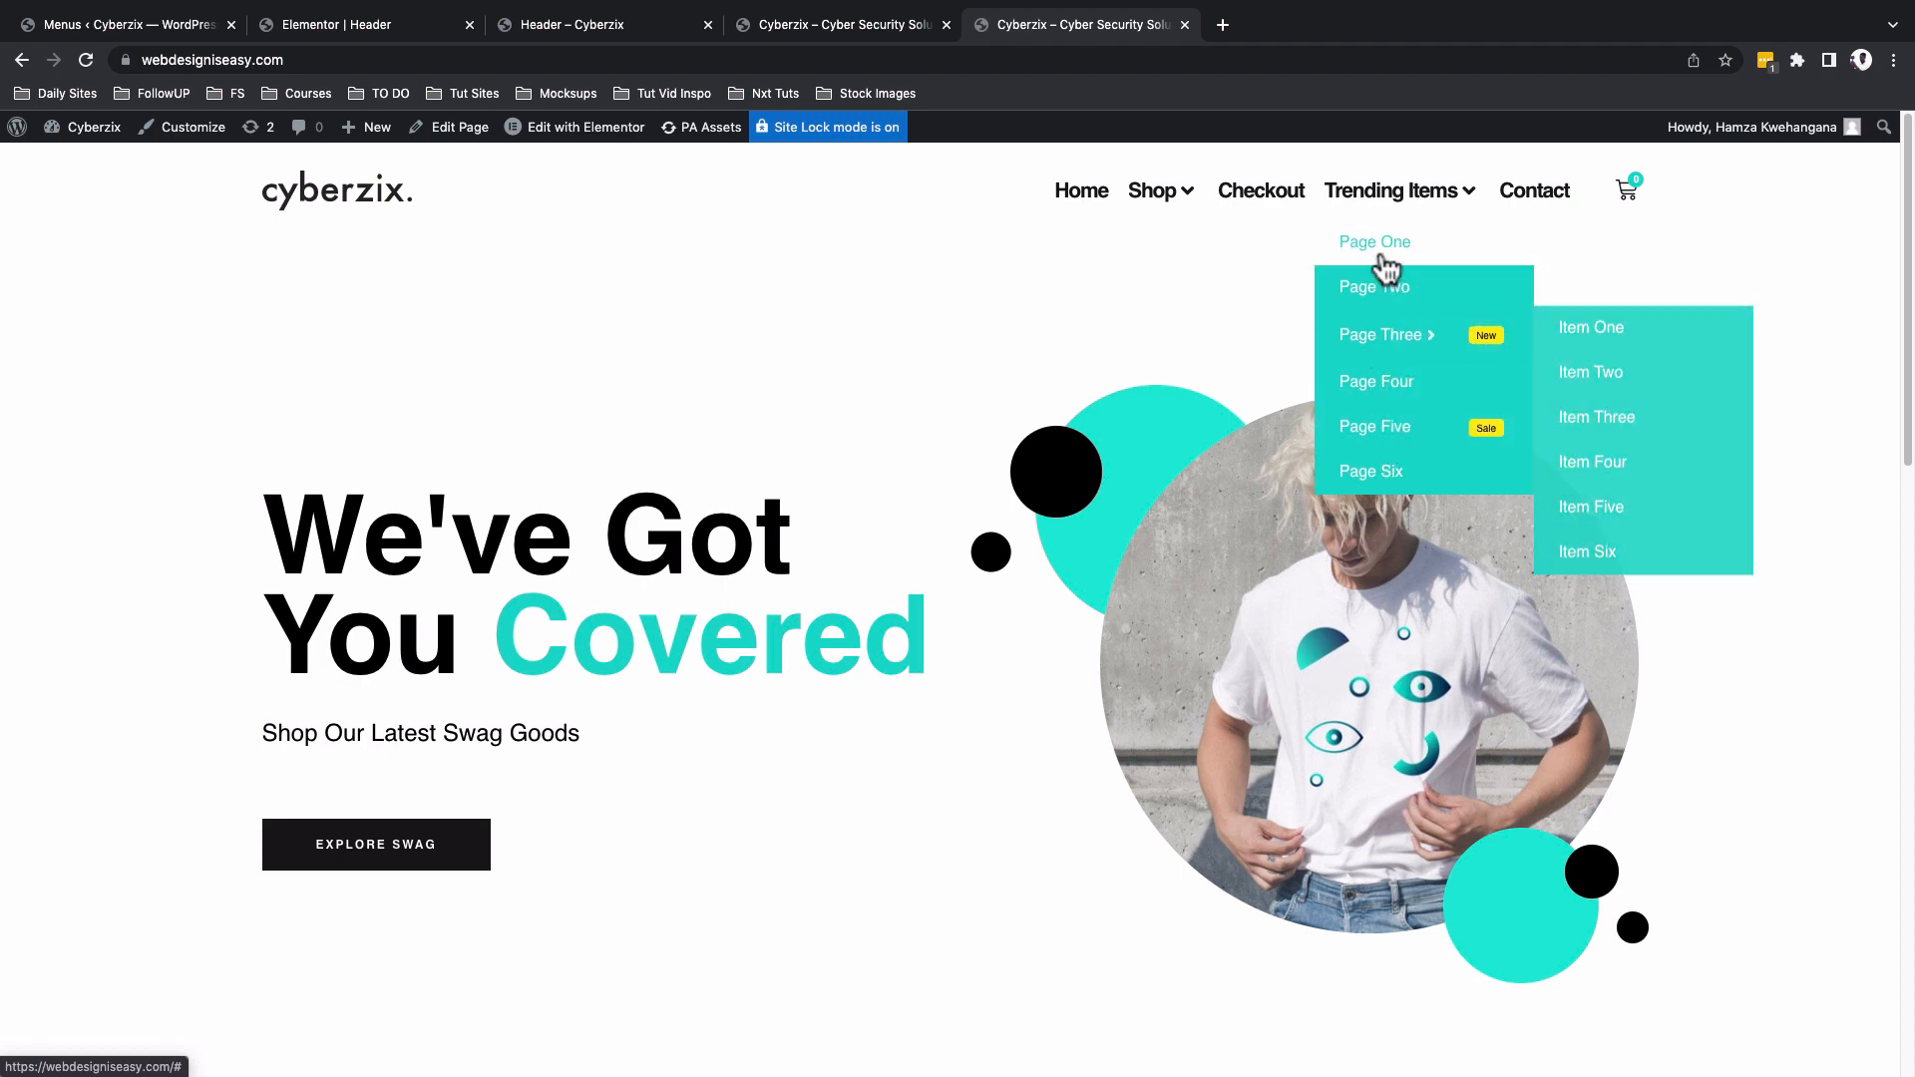
pyautogui.moveTo(1386, 358)
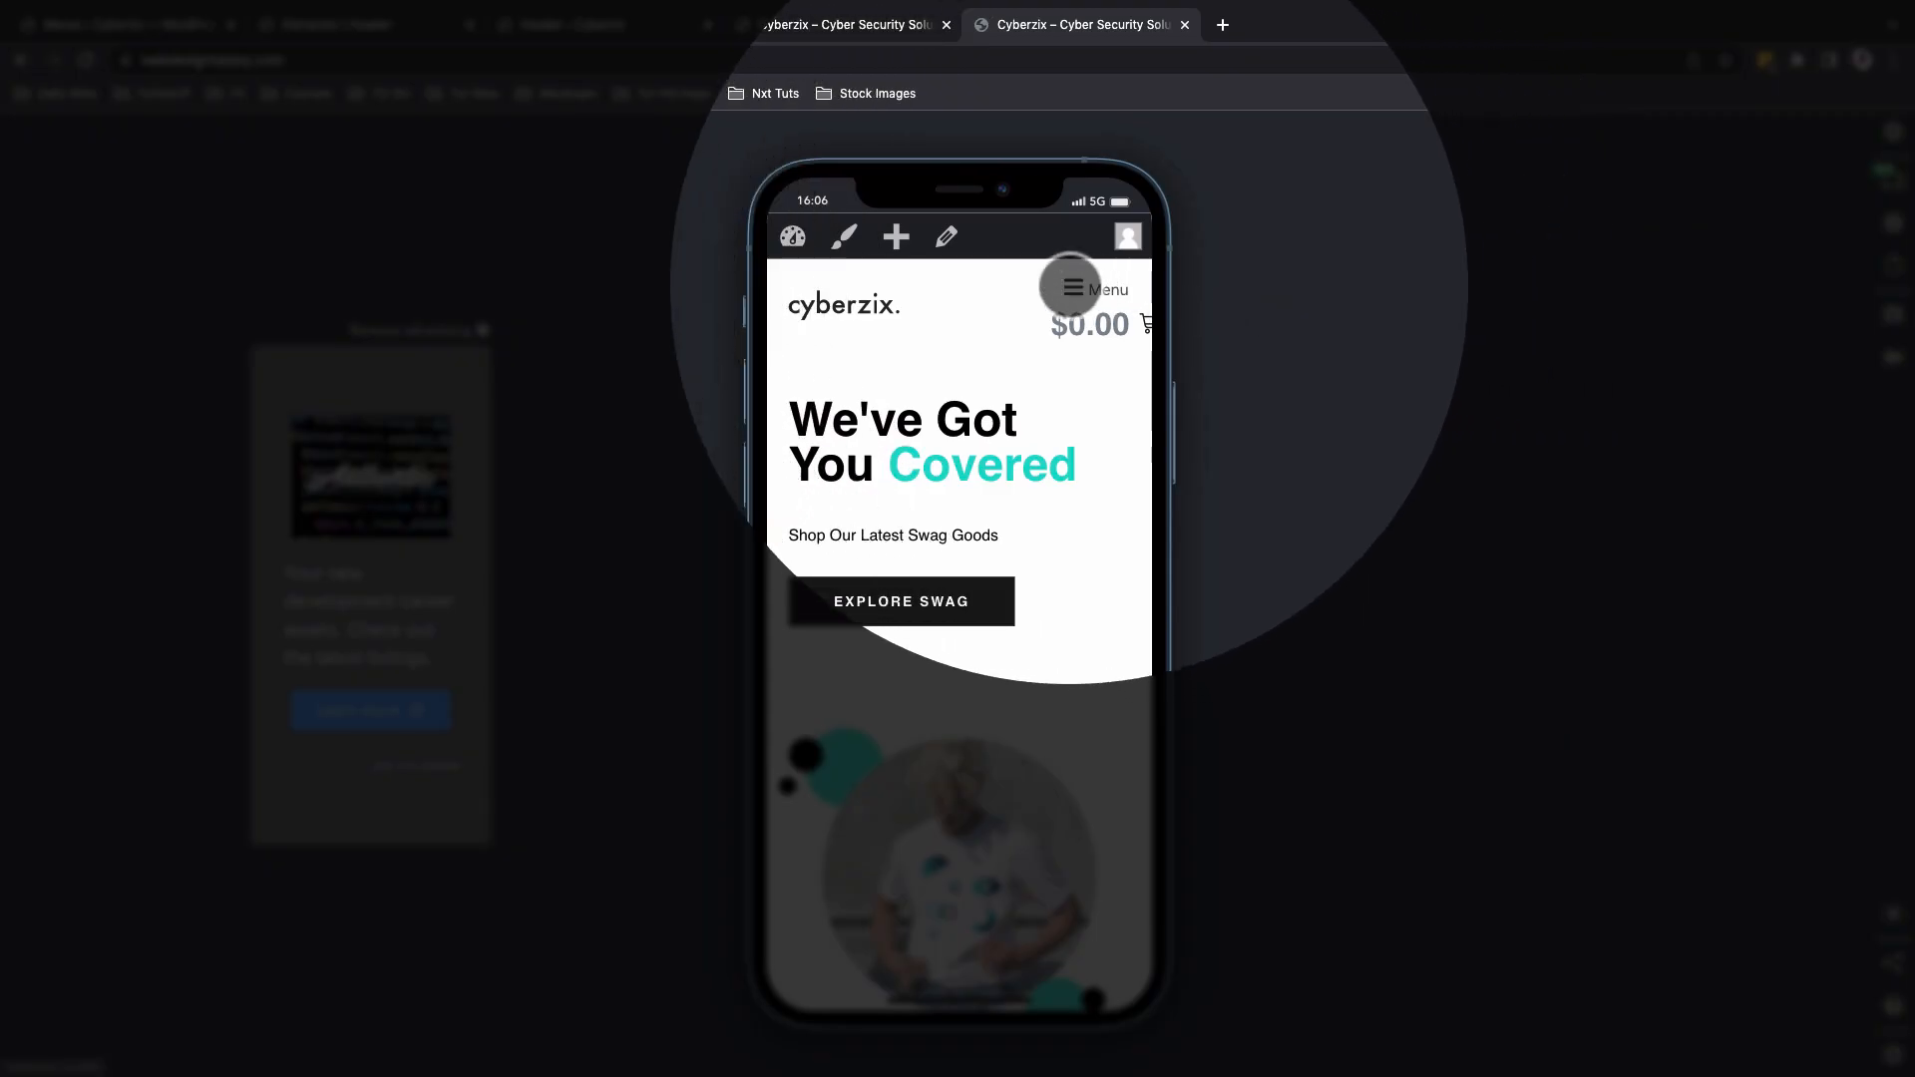
# In the phone preview of the site, open the menu, expand Shop to check its mega menu content, and close the menu.
pyautogui.click(1069, 286)
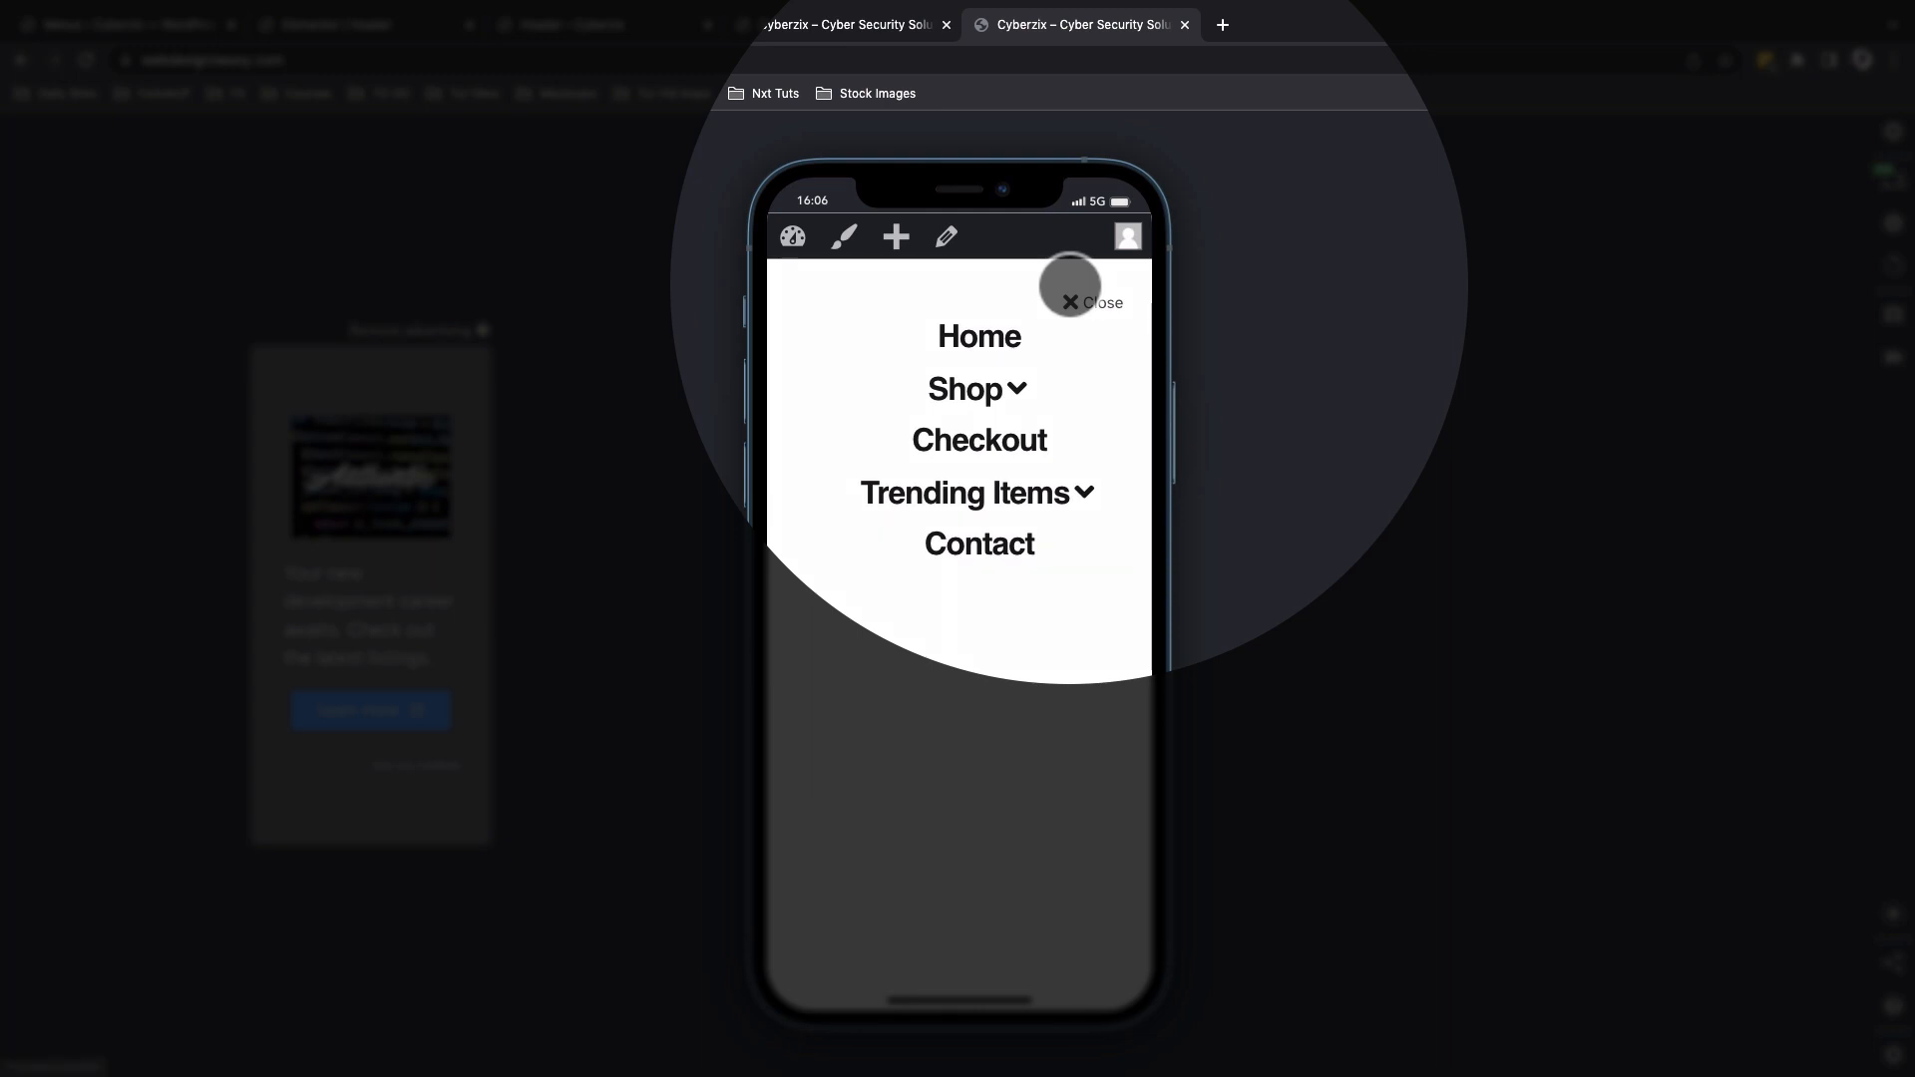
pyautogui.click(1016, 389)
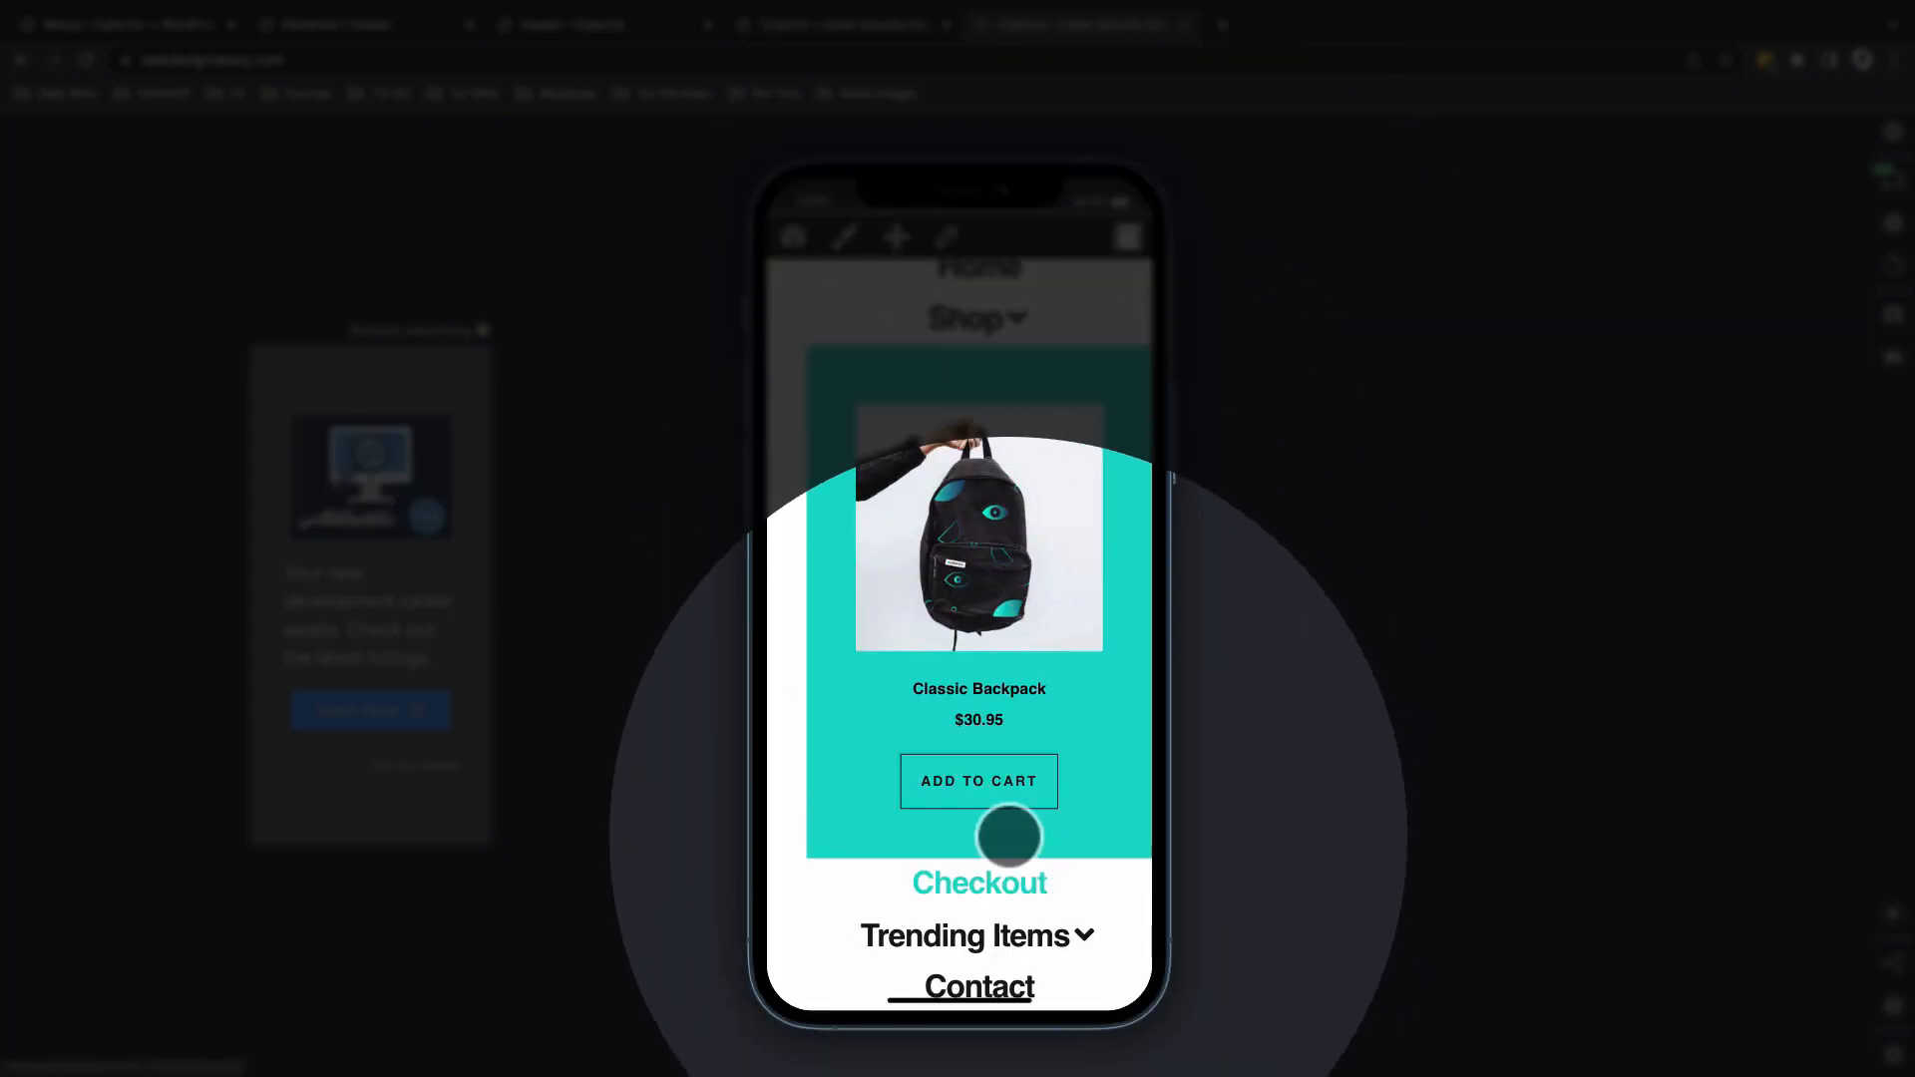
pyautogui.scroll(2, 982, 699)
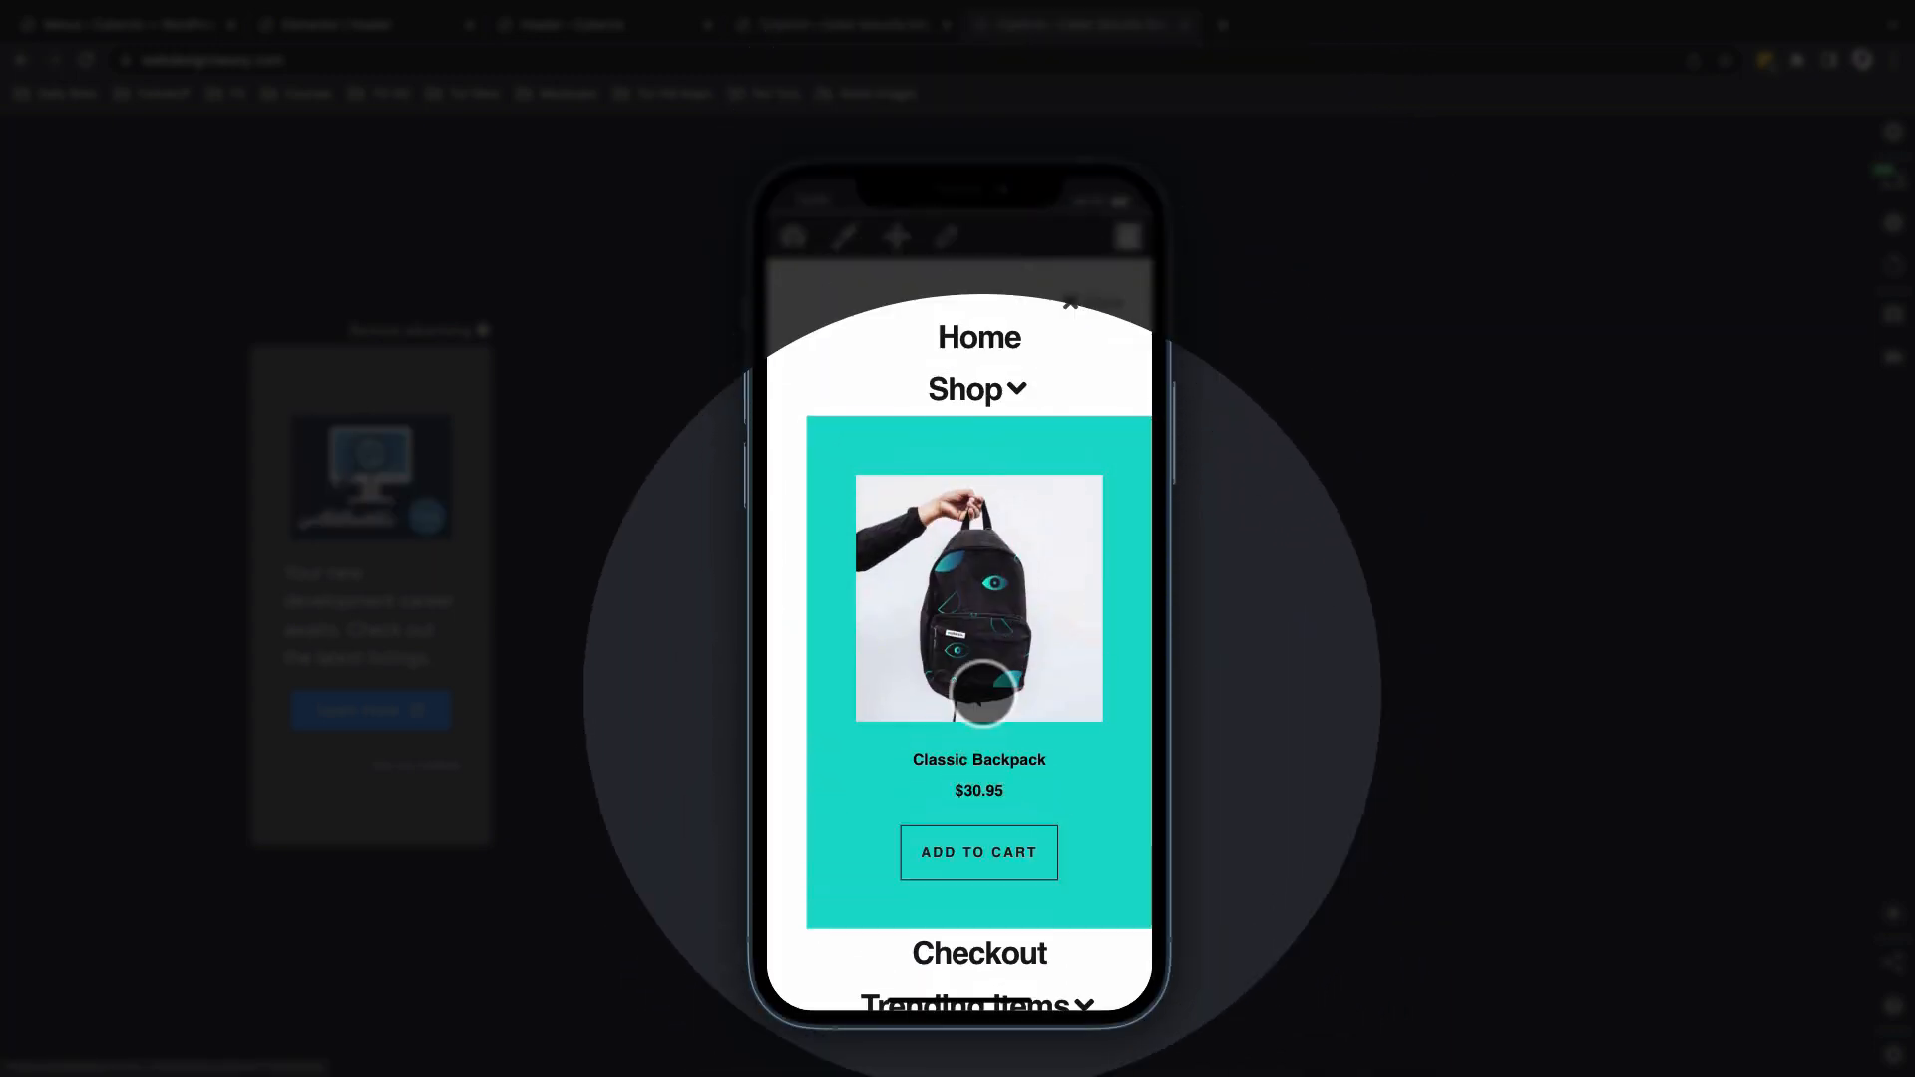
pyautogui.click(1072, 304)
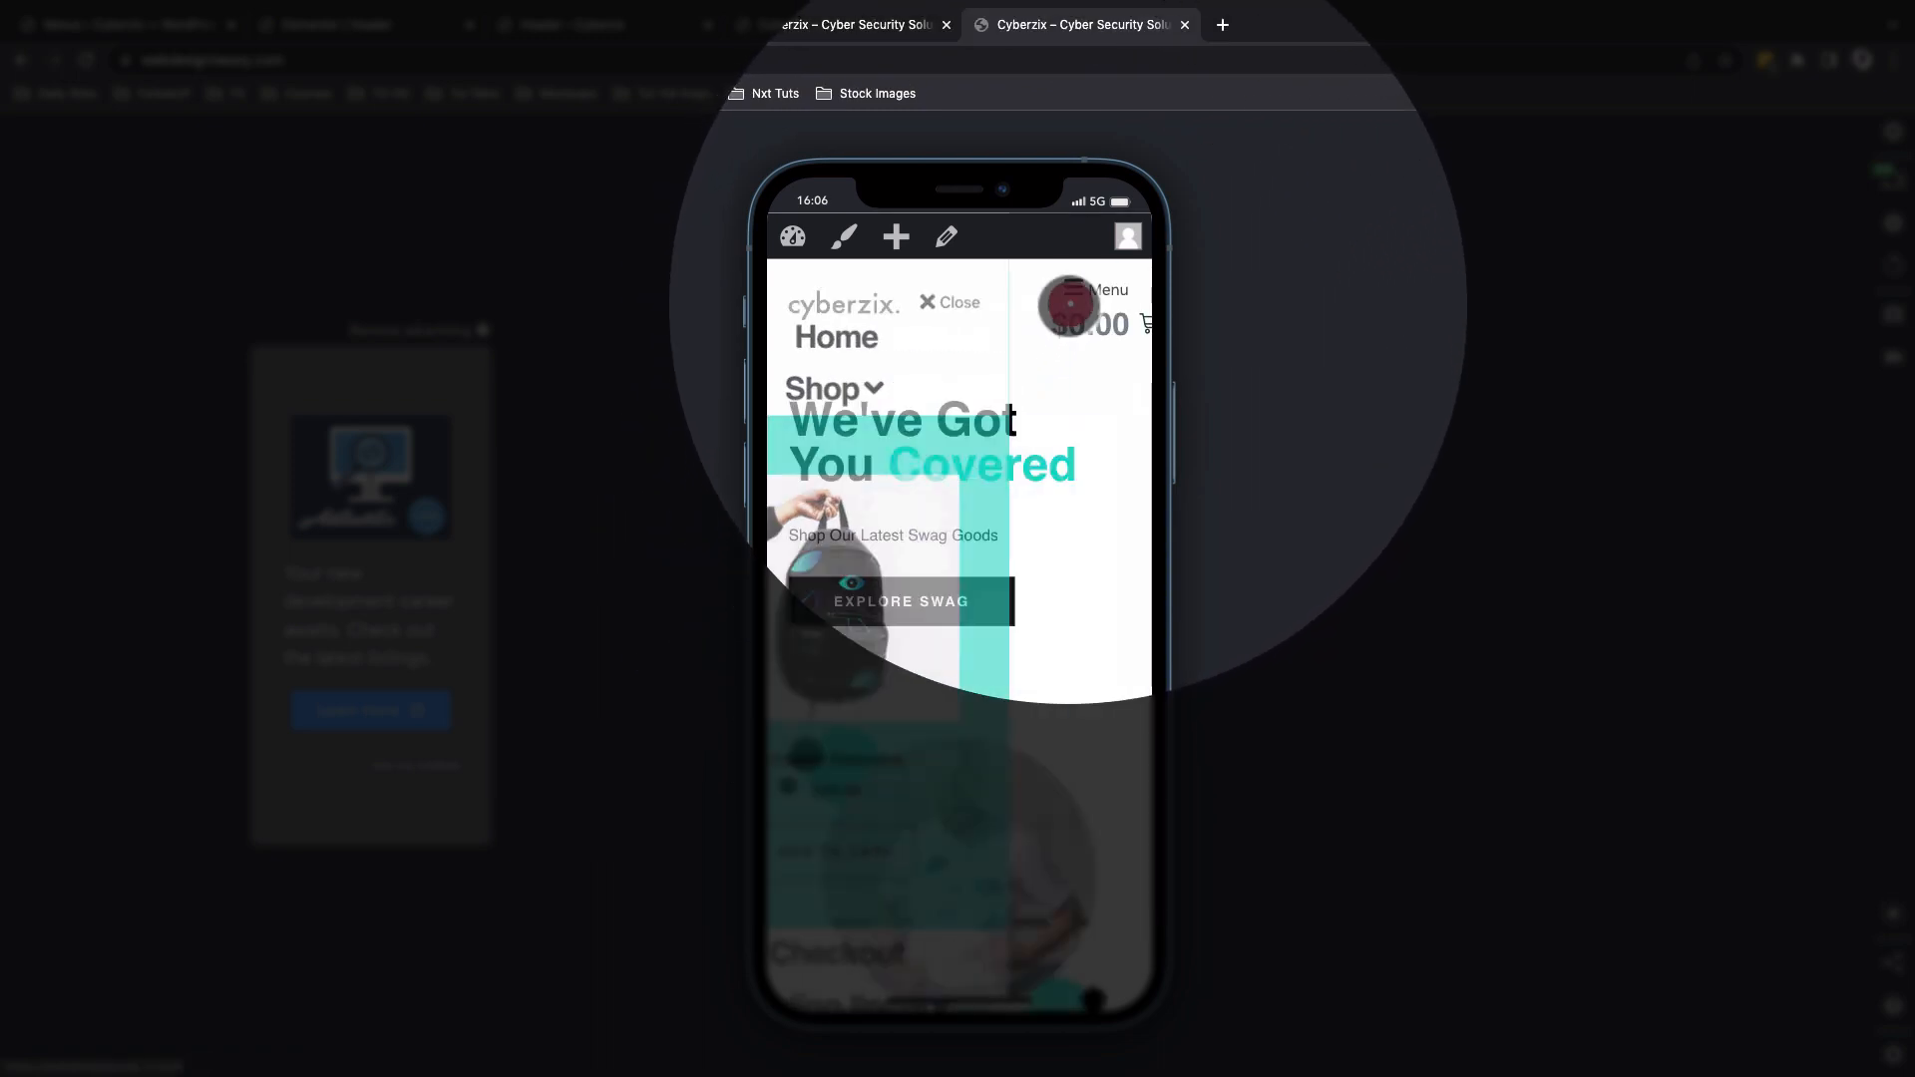
# Reopen the phone menu, expand Trending Items and Page Three to review their nested items, and collapse Page Three.
pyautogui.click(1082, 287)
pyautogui.scroll(-2, 976, 675)
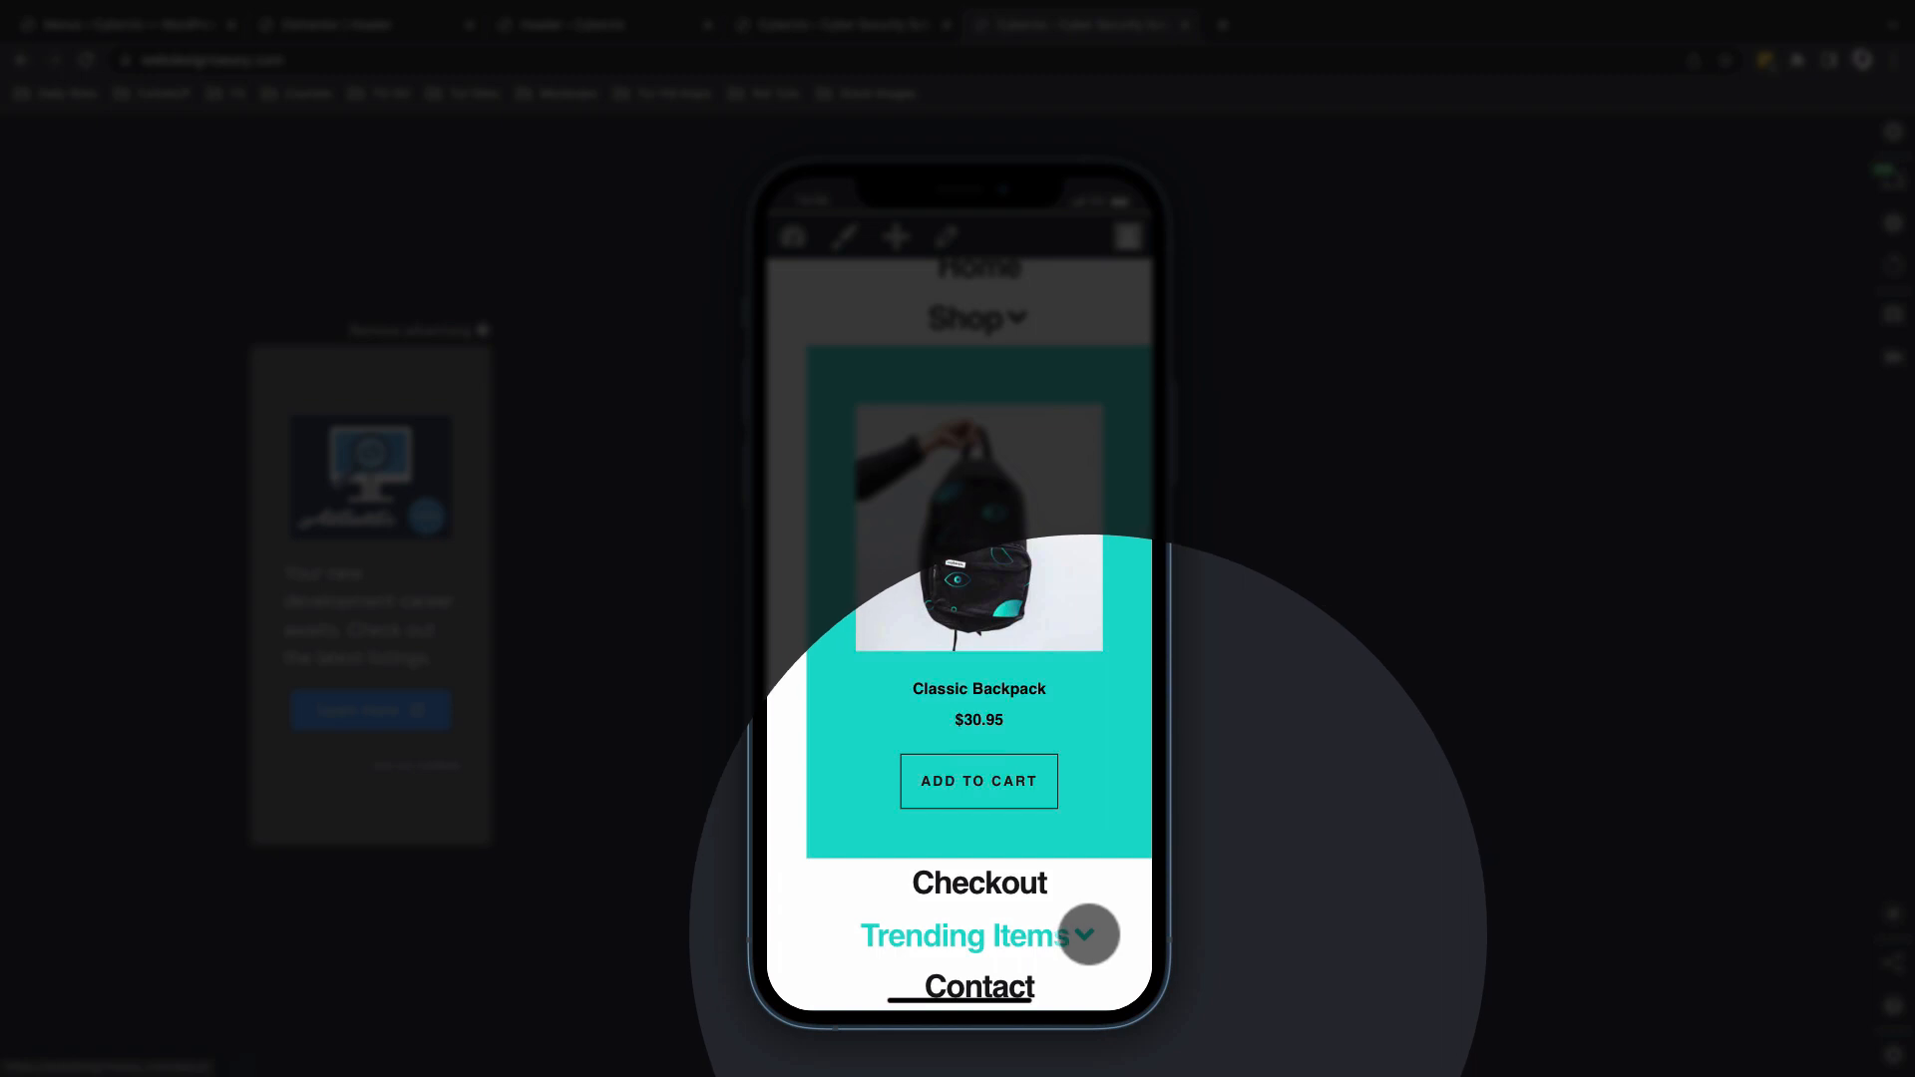
pyautogui.click(1087, 930)
pyautogui.scroll(-3, 1088, 935)
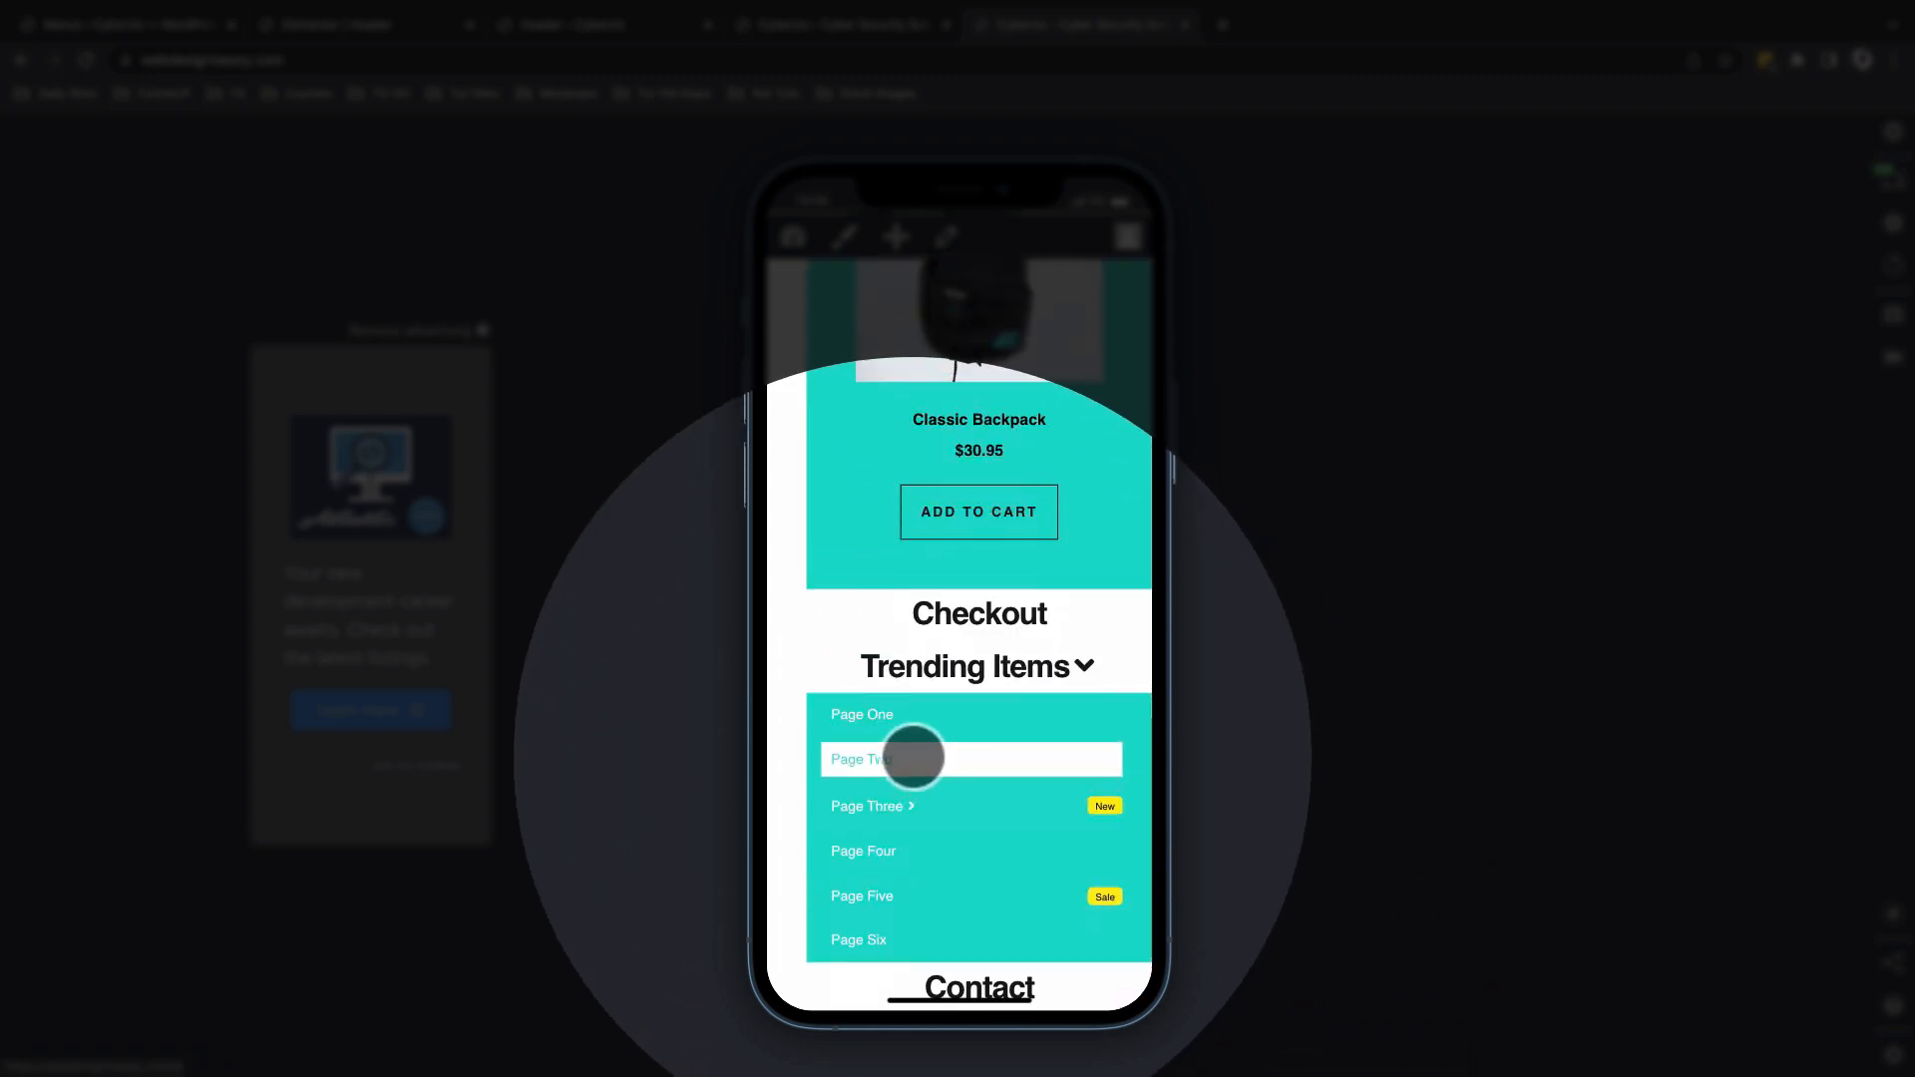
pyautogui.click(909, 806)
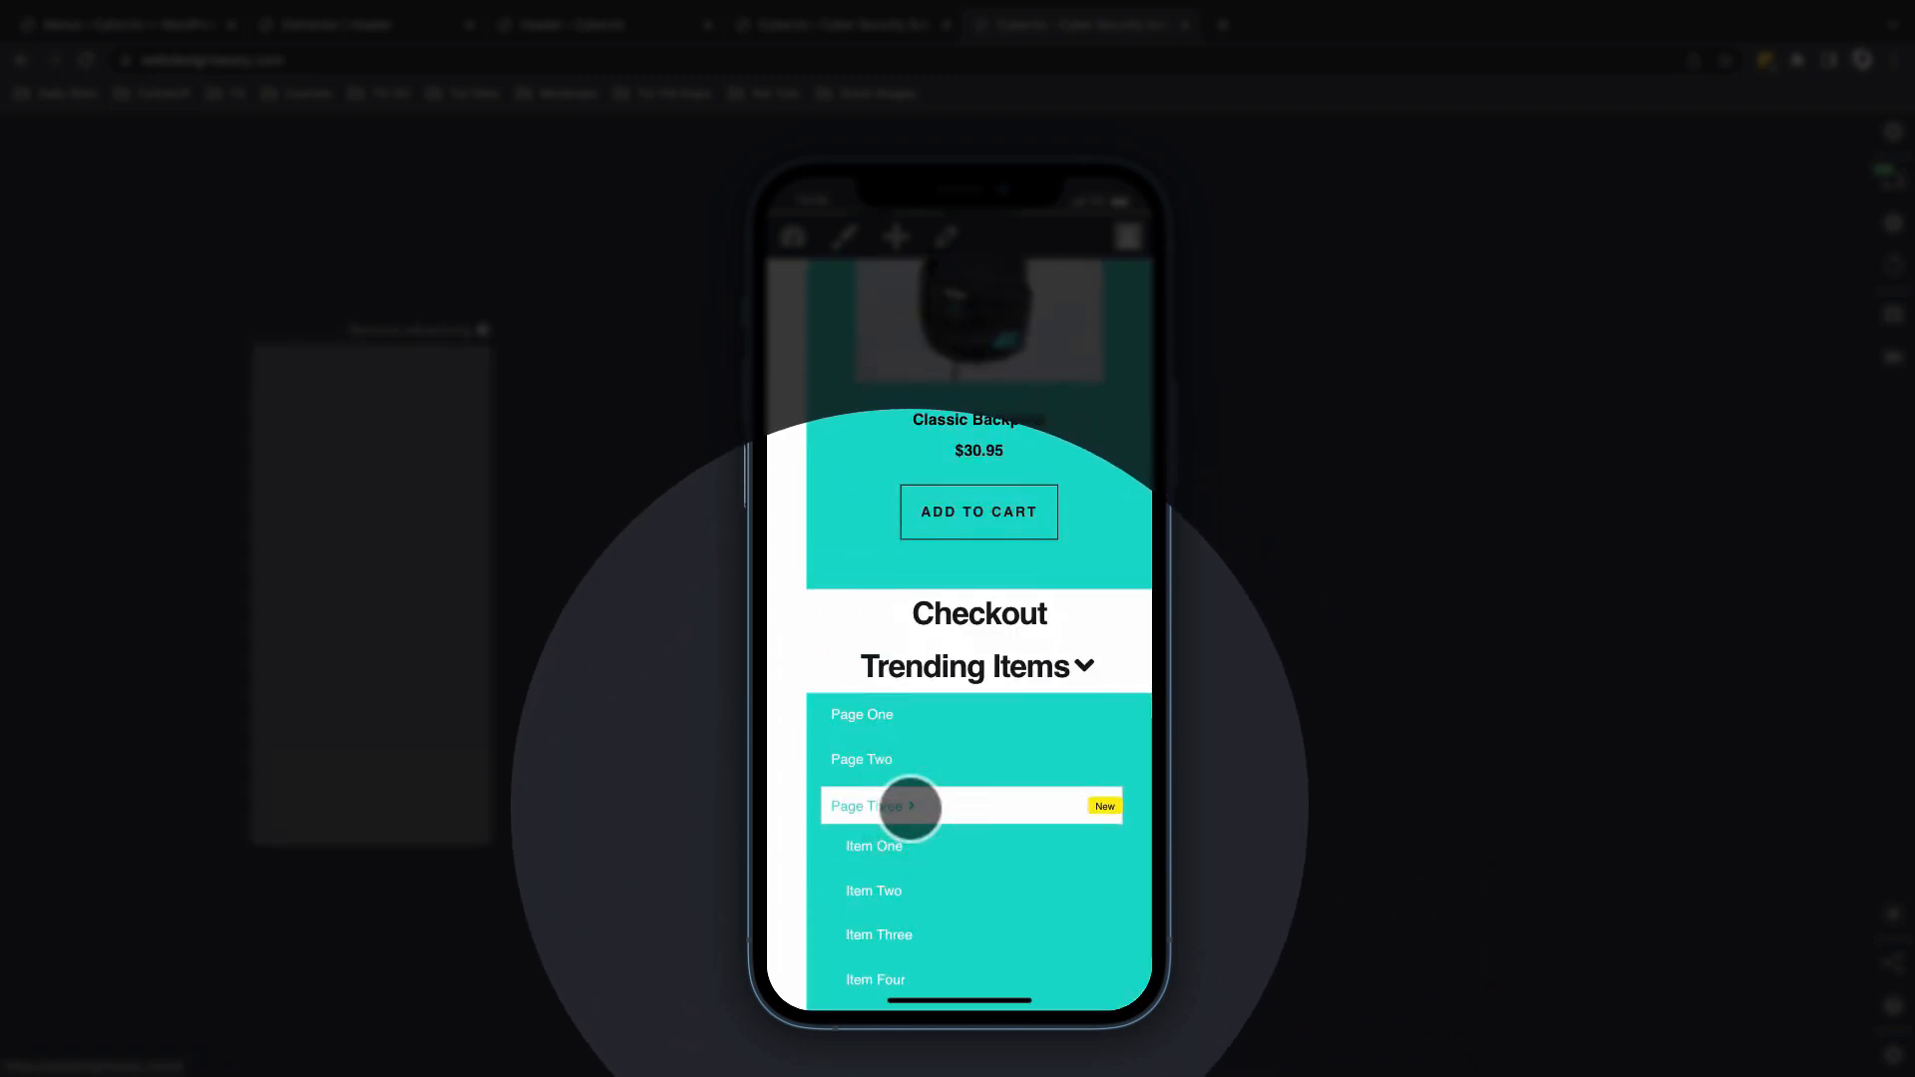
pyautogui.scroll(-2, 915, 918)
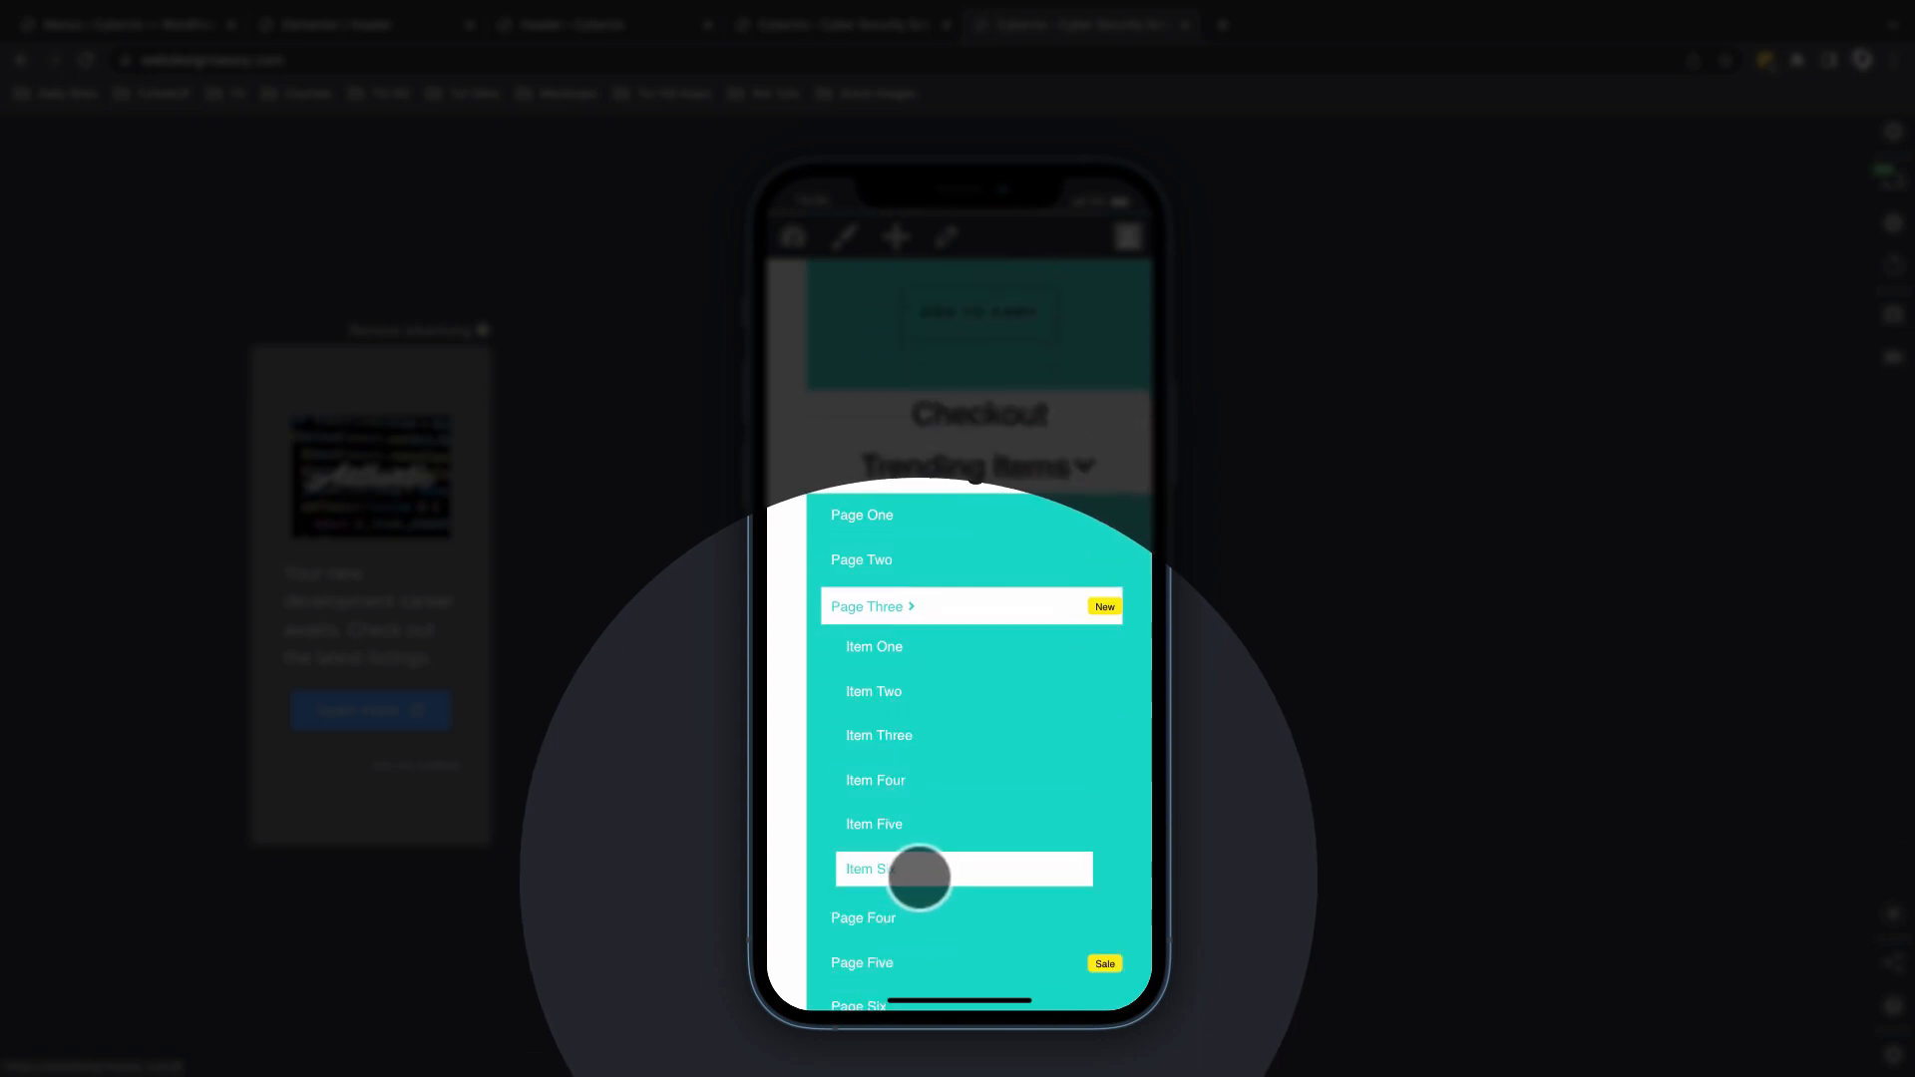
pyautogui.click(914, 604)
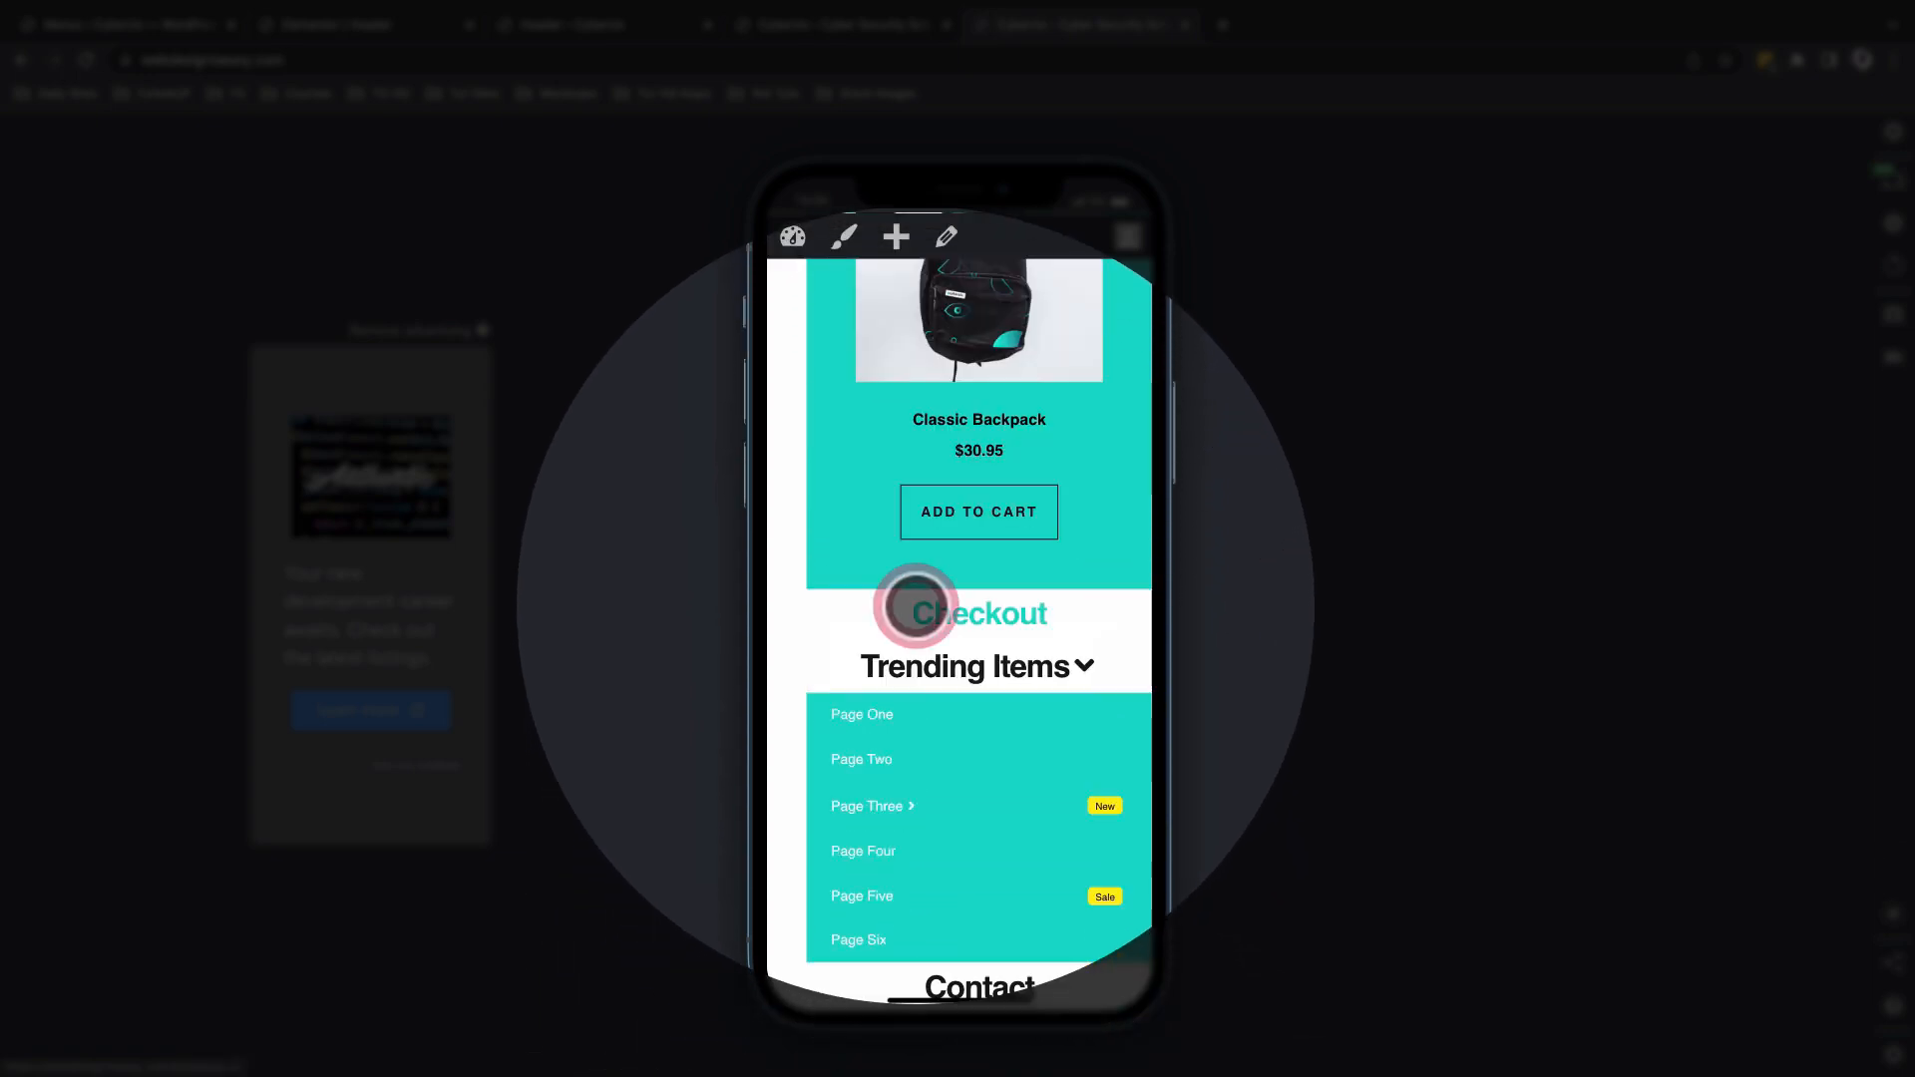